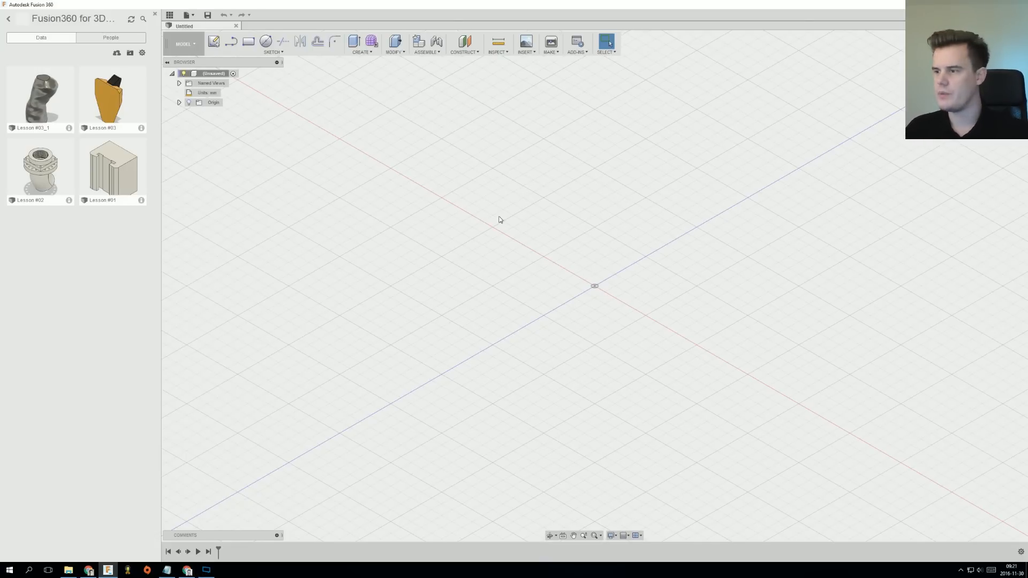
# Start a new sketch on the vertical XY plane.
pyautogui.scroll(2, 481, 262)
pyautogui.keyDown('shift'); pyautogui.moveTo(482, 265); pyautogui.dragTo(532, 273, button='middle'); pyautogui.keyUp('shift')
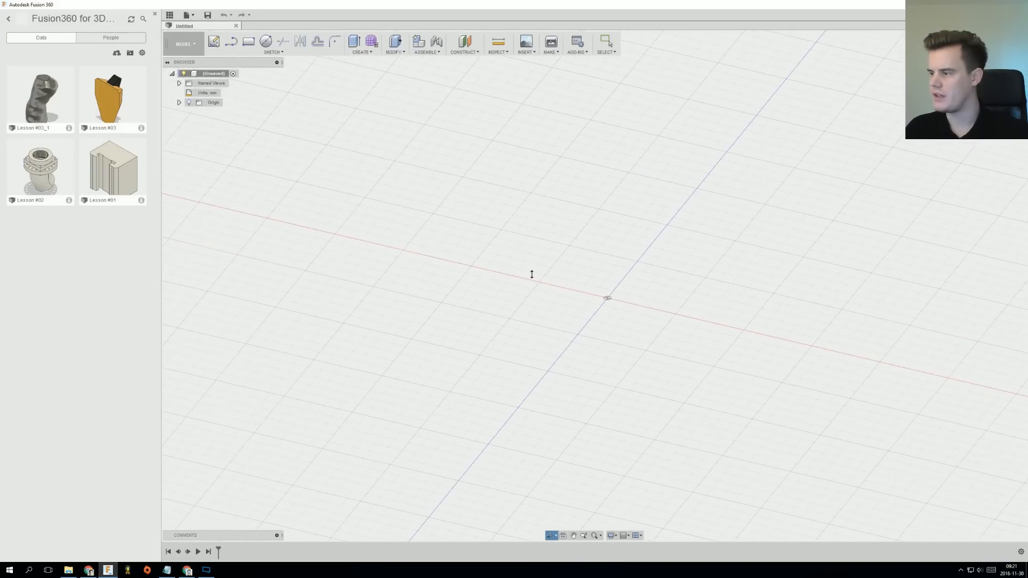
pyautogui.click(214, 41)
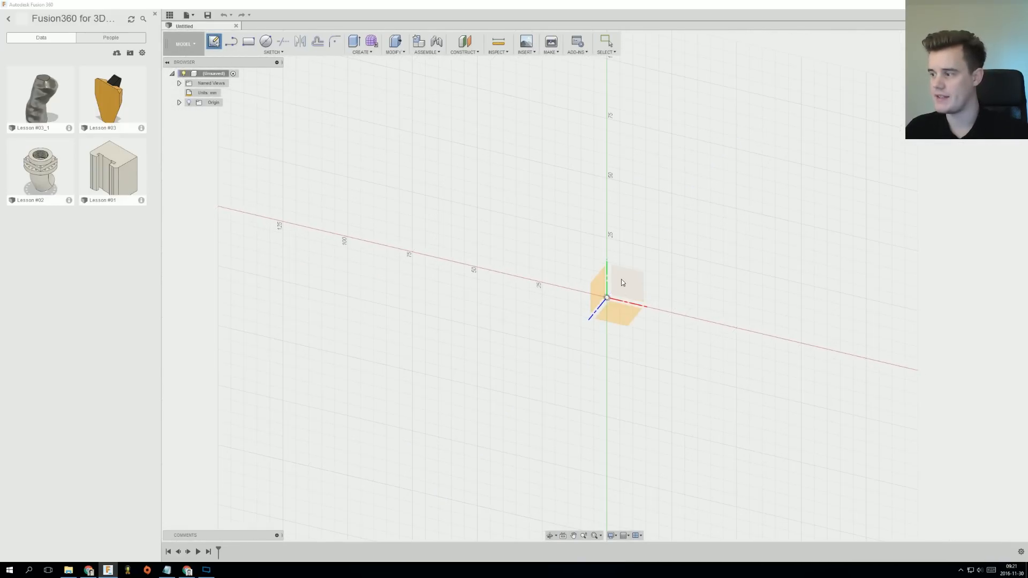
pyautogui.click(621, 279)
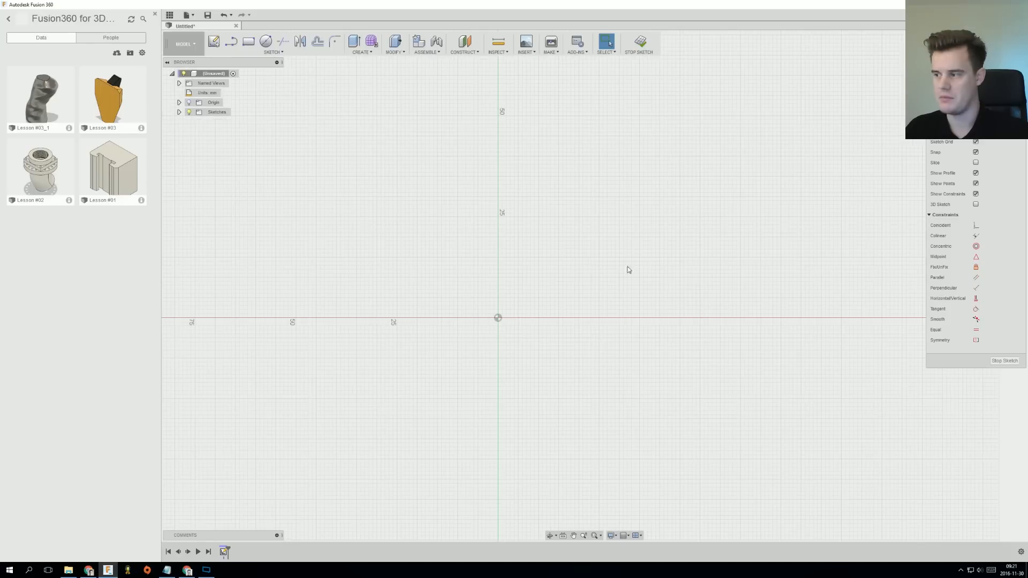
# Draw a vertical line about 9 mm long on the vertical axis above the origin.
pyautogui.click(232, 41)
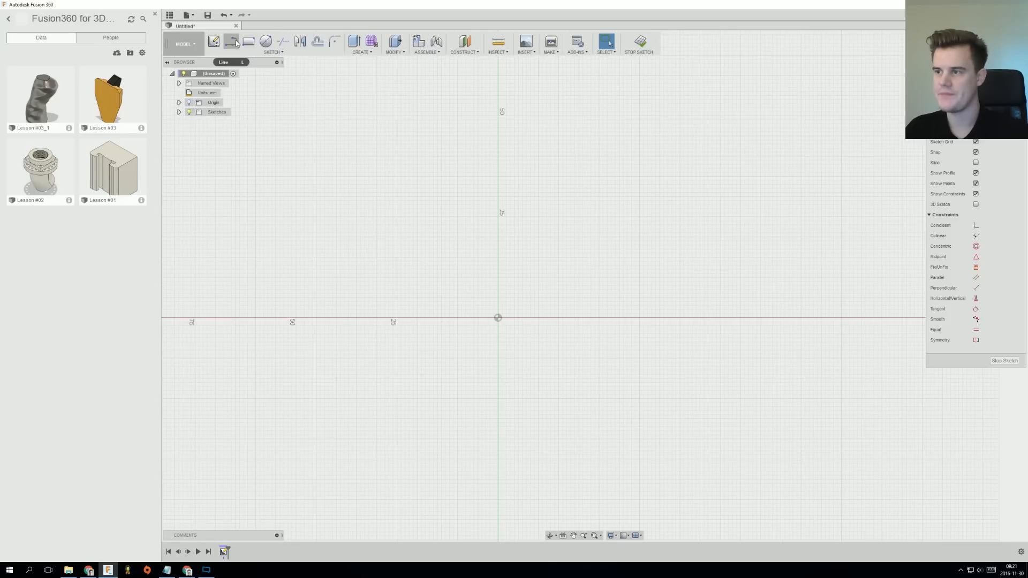
pyautogui.click(498, 211)
pyautogui.click(498, 249)
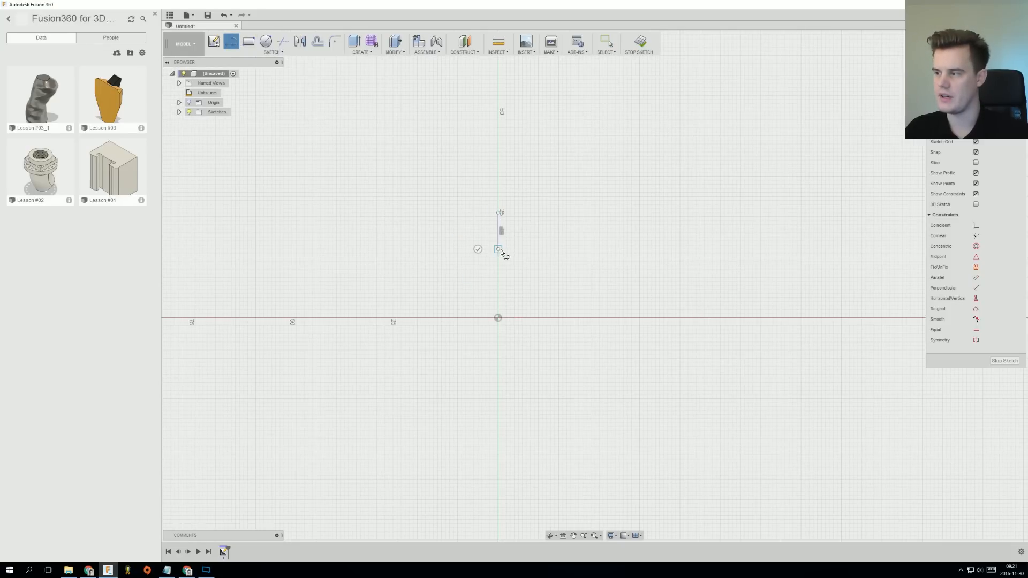
pyautogui.rightClick(524, 248)
pyautogui.click(553, 247)
pyautogui.scroll(-1, 518, 262)
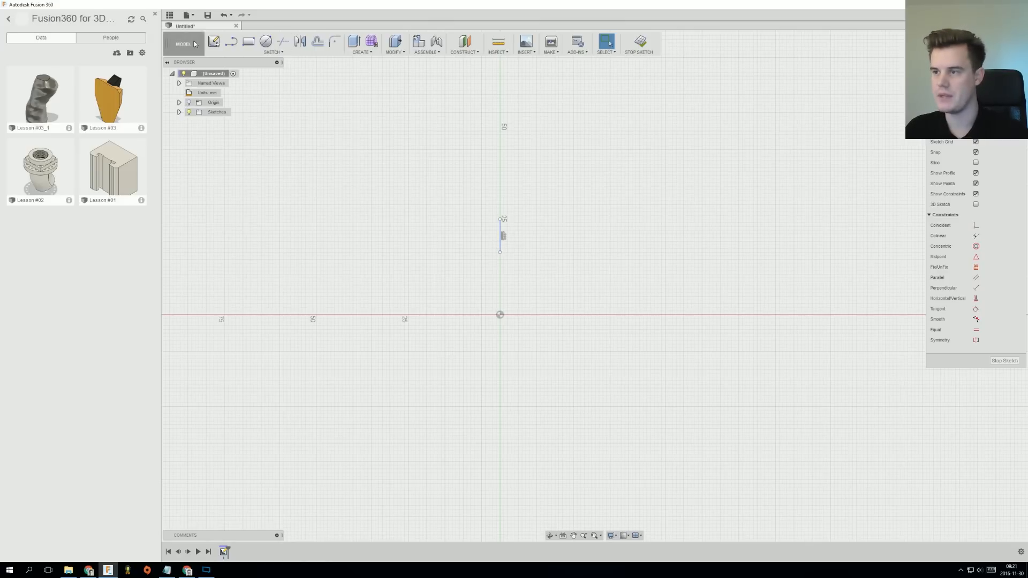
# Draw a 450 mm horizontal line to the right from the lower end of the short vertical line.
pyautogui.click(235, 44)
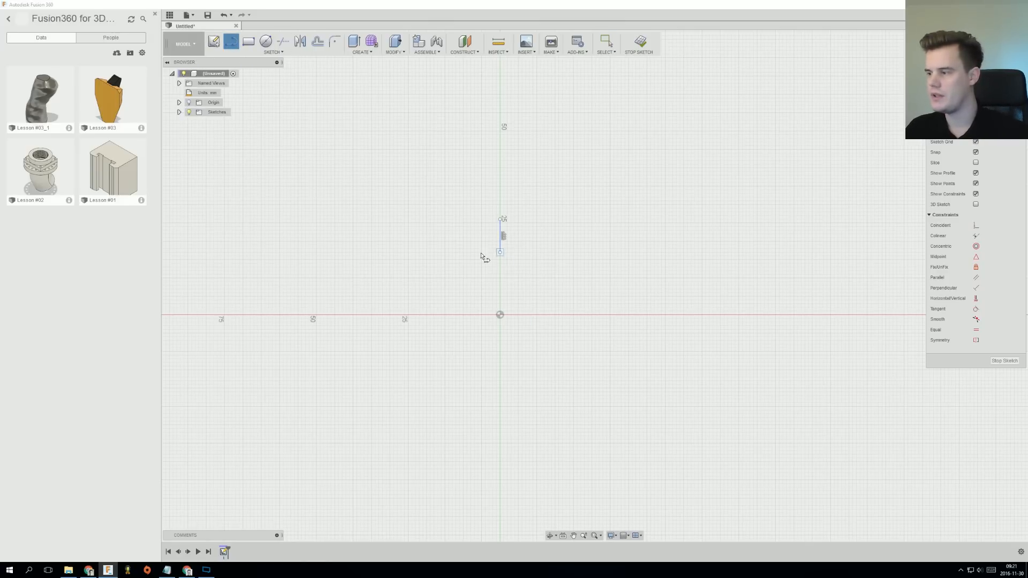
pyautogui.scroll(-5, 410, 266)
pyautogui.keyDown('shift'); pyautogui.moveTo(434, 273); pyautogui.dragTo(771, 180, button='middle'); pyautogui.keyUp('shift')
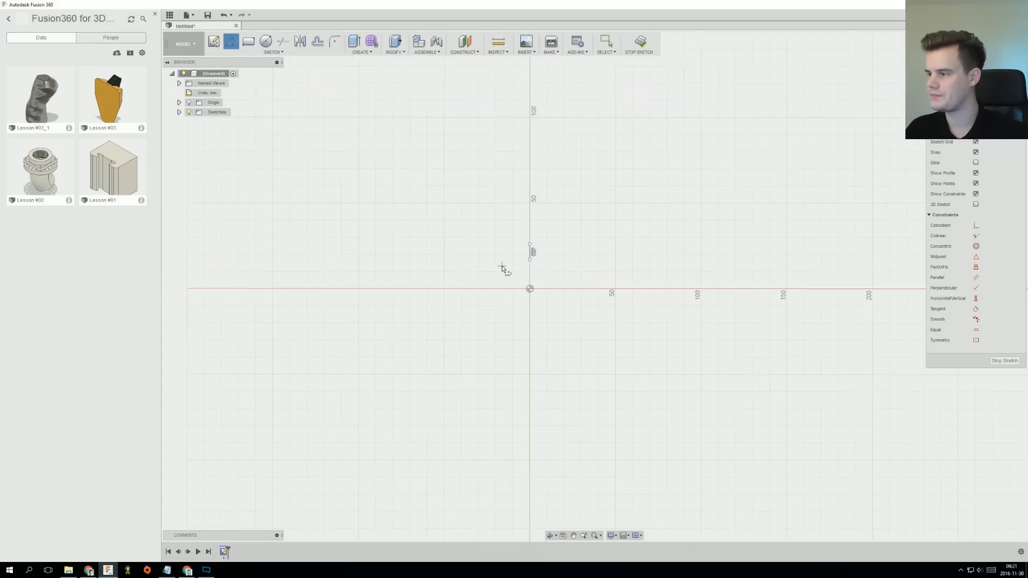
pyautogui.click(531, 260)
pyautogui.scroll(-3, 379, 262)
pyautogui.scroll(-2, 321, 268)
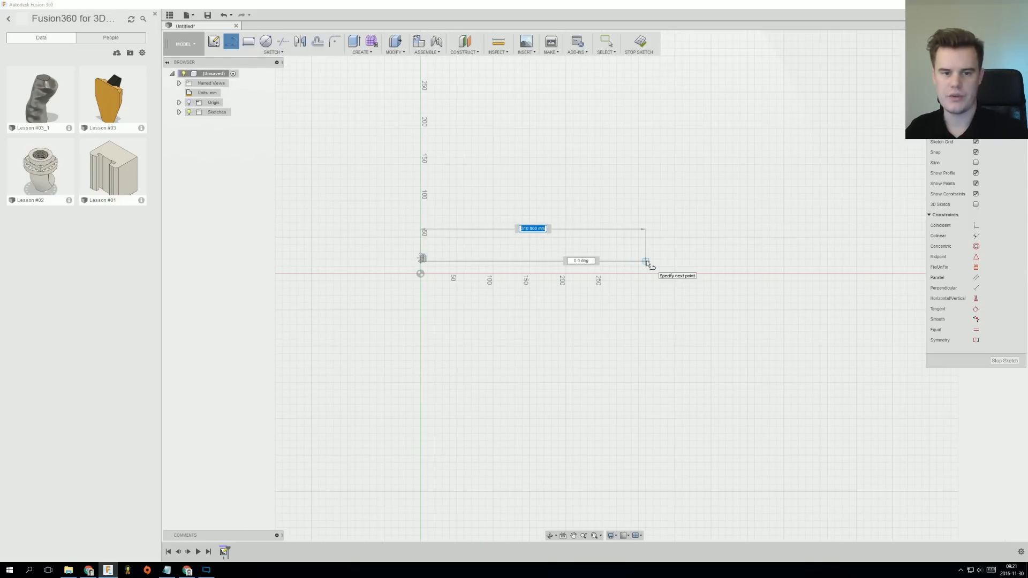
pyautogui.write('450')
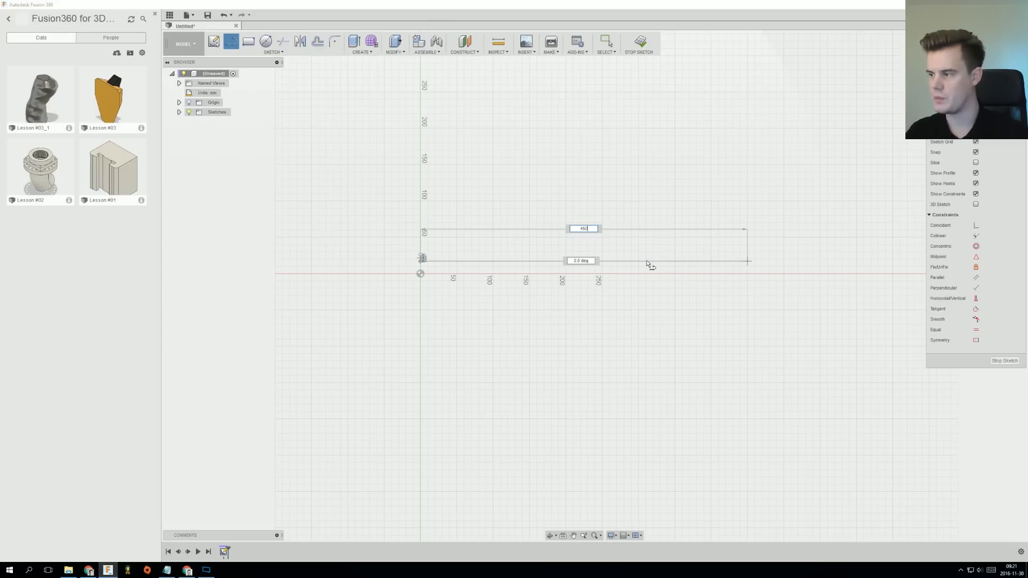
pyautogui.press('Return')
pyautogui.press('Escape')
pyautogui.scroll(-3, 819, 270)
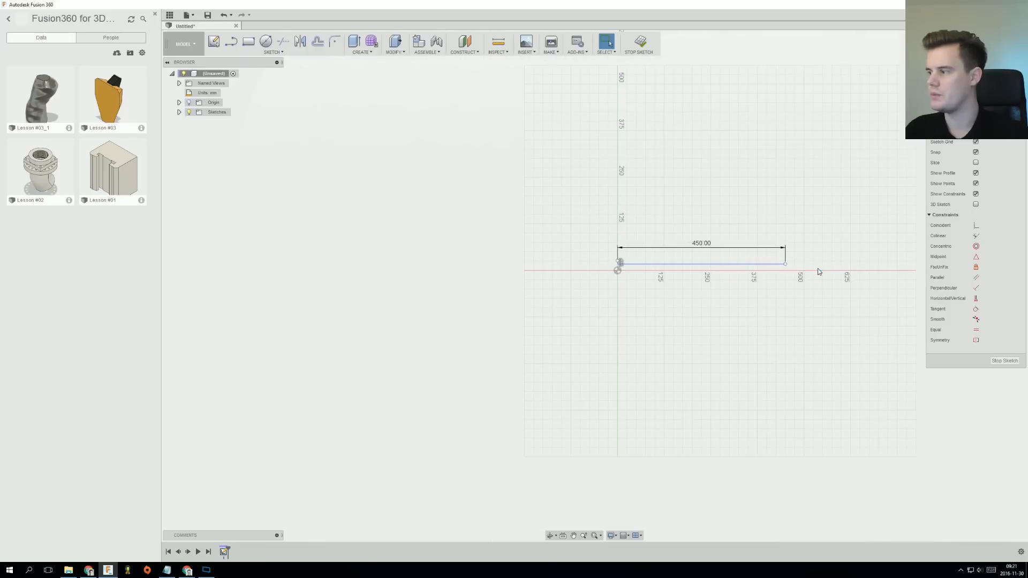
# Draw a 20 mm line straight down at 90 degrees from the right end of the 450 mm line.
pyautogui.scroll(6, 775, 260)
pyautogui.rightClick(735, 240)
pyautogui.click(733, 216)
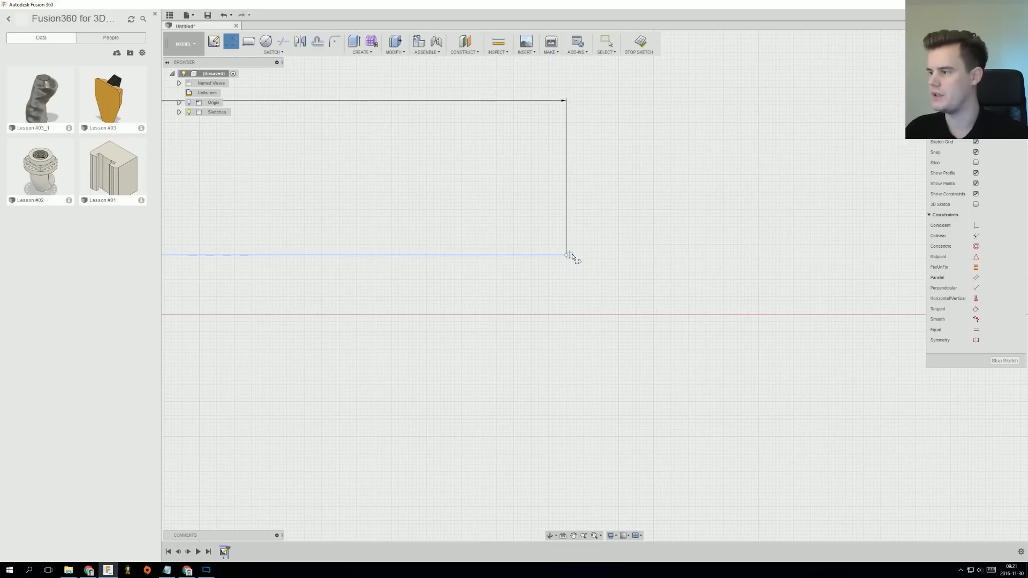
pyautogui.click(566, 256)
pyautogui.write('20')
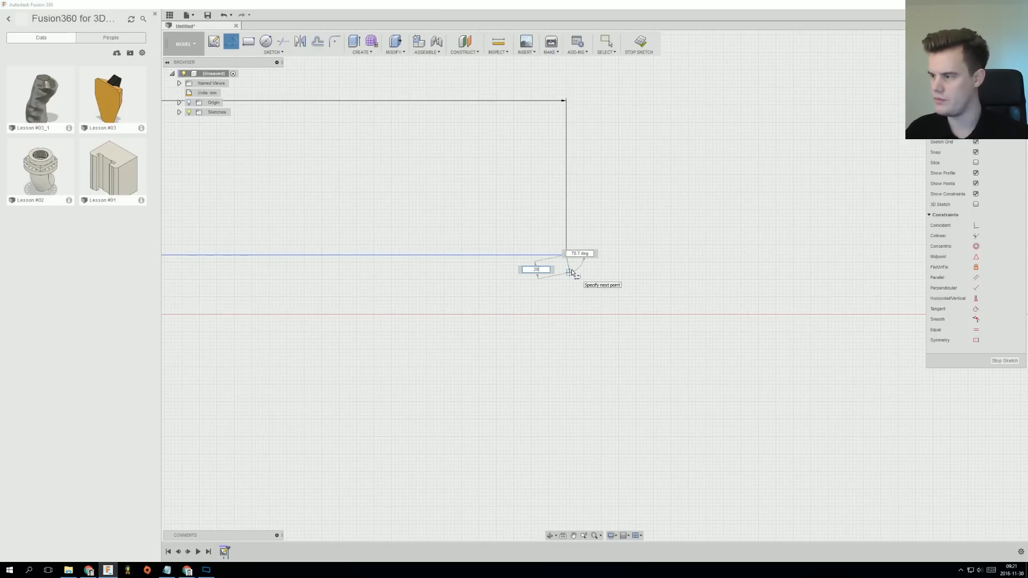
pyautogui.press('Tab')
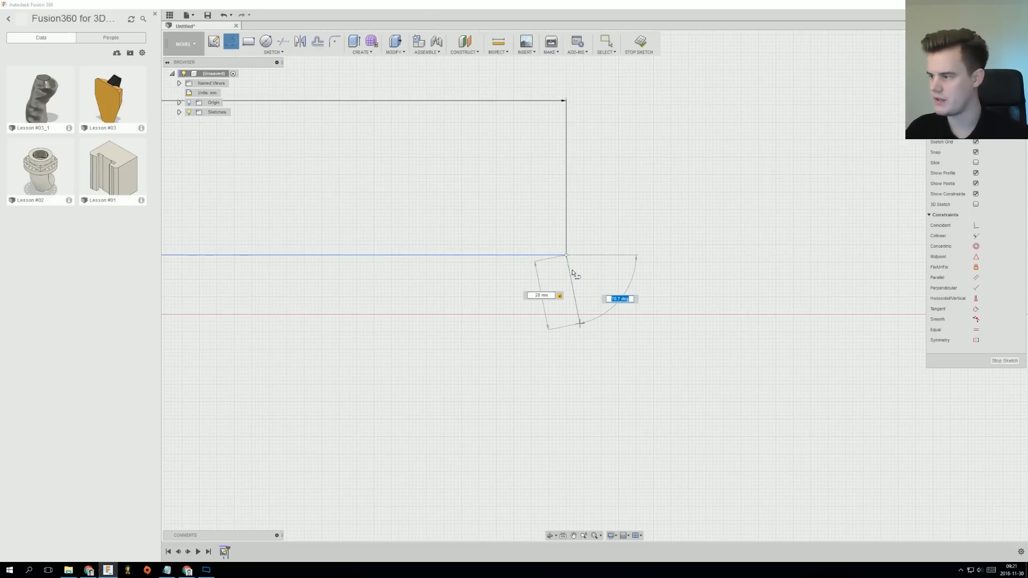
pyautogui.write('90')
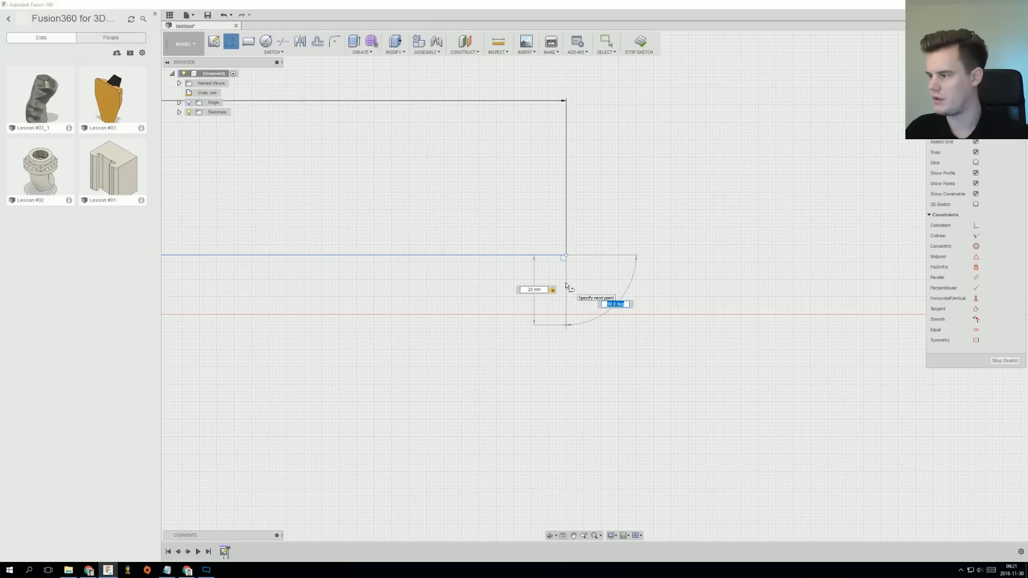
pyautogui.press('Return')
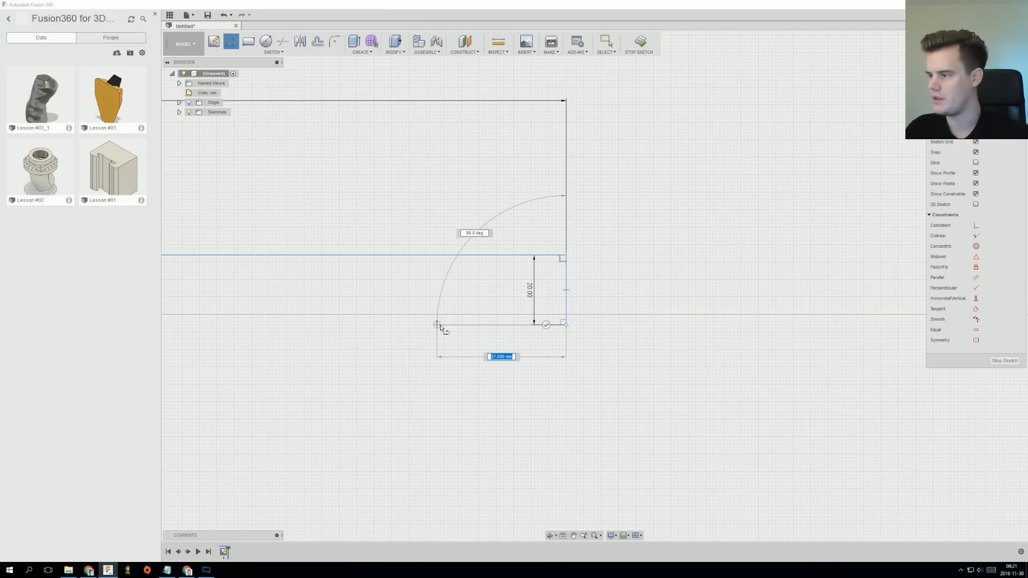
# Continue the profile with a 125 mm horizontal line running left from the lower end of the 20 mm edge.
pyautogui.scroll(5, 632, 342)
pyautogui.scroll(-7, 685, 367)
pyautogui.scroll(-5, 669, 358)
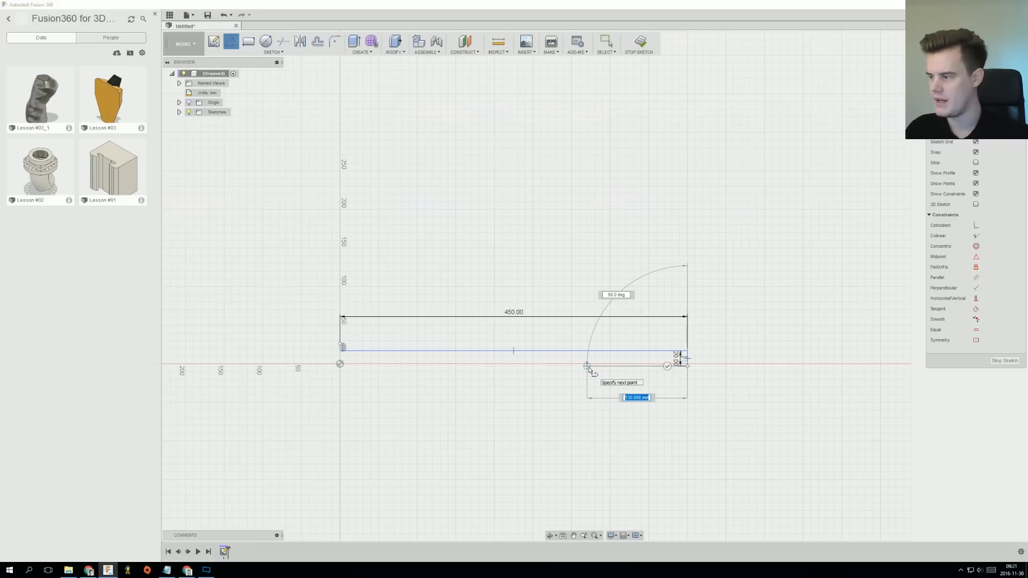
pyautogui.write('125')
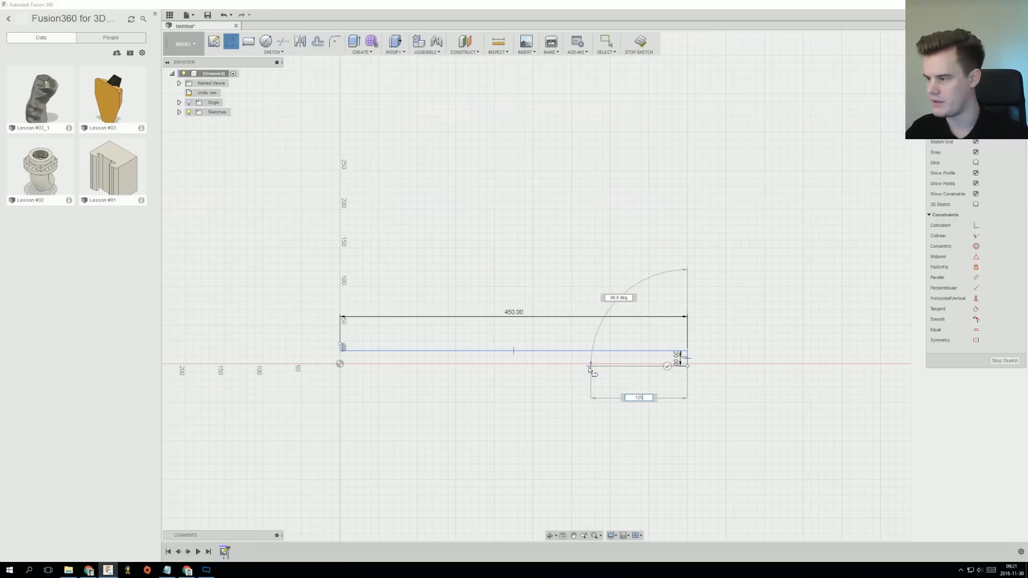
pyautogui.press('Return')
pyautogui.press('Escape')
# Draw a 70 mm vertical line downward from the left end of the 125 mm line.
pyautogui.scroll(2, 590, 367)
pyautogui.rightClick(589, 367)
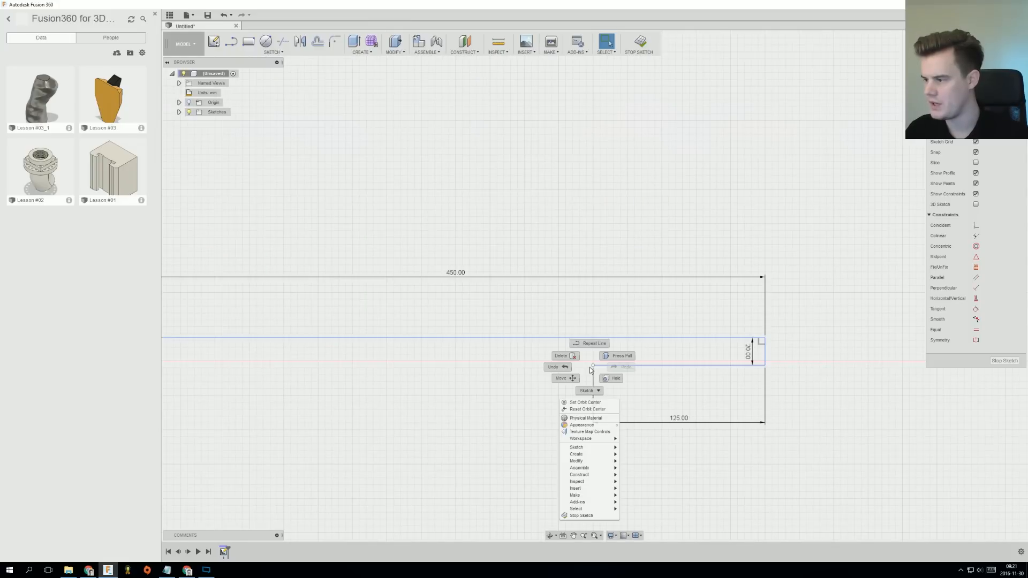
pyautogui.click(588, 340)
pyautogui.click(594, 367)
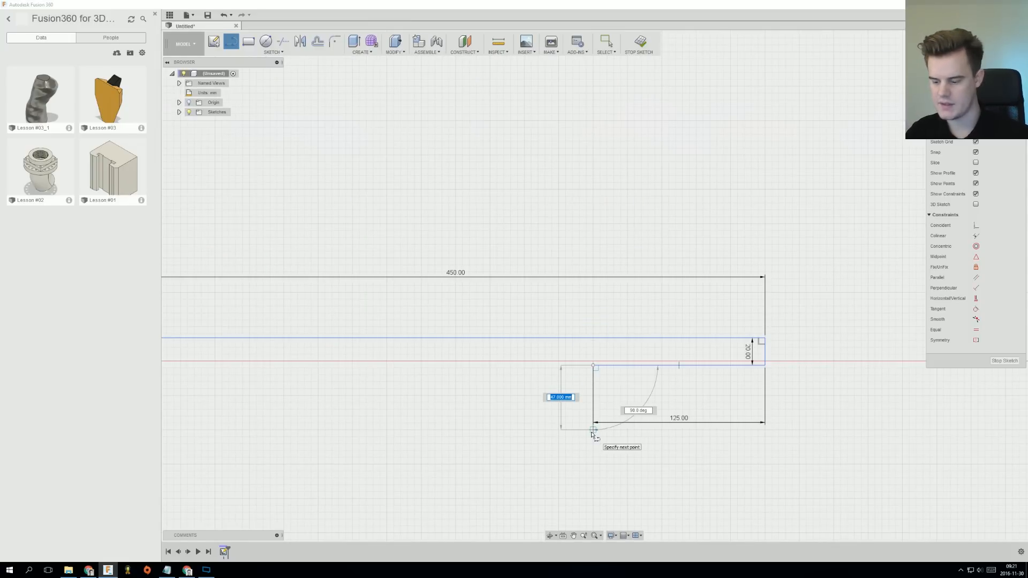
pyautogui.write('70')
pyautogui.press('Return')
pyautogui.press('Escape')
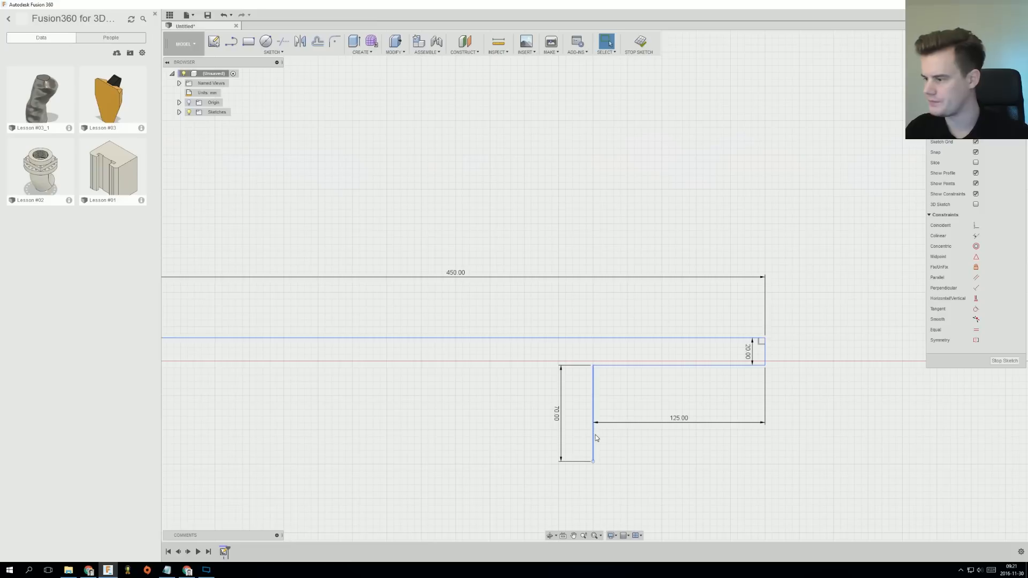
# Draw a 20 mm horizontal line to the left from the lower end of the 70 mm line.
pyautogui.rightClick(614, 432)
pyautogui.click(618, 408)
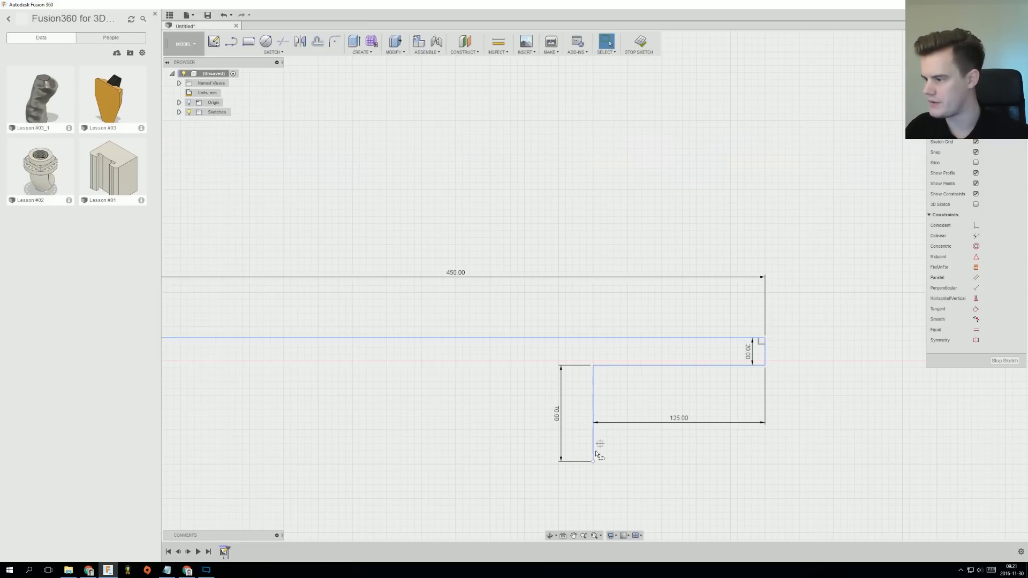
pyautogui.click(593, 461)
pyautogui.write('20')
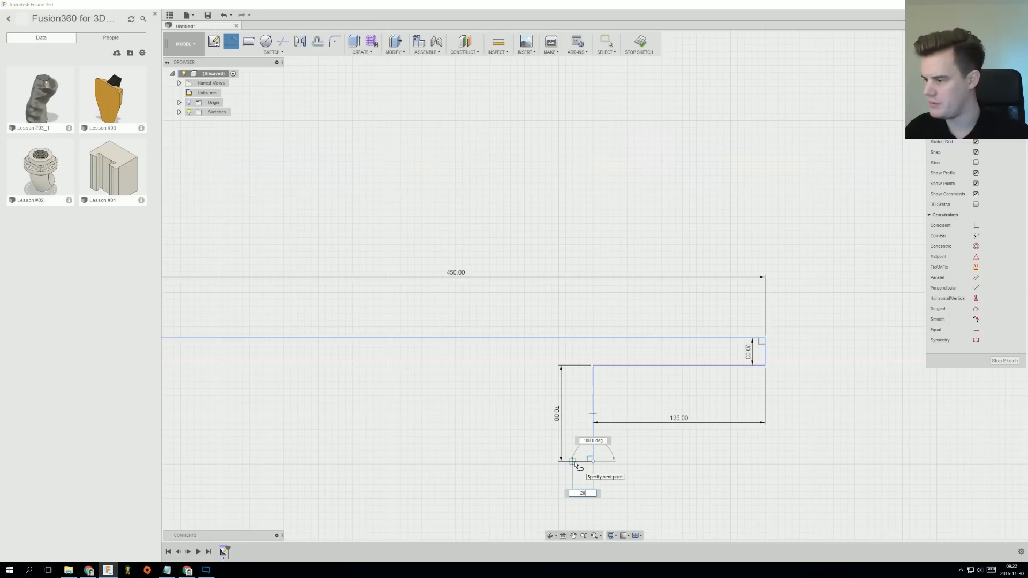
pyautogui.press('Return')
pyautogui.press('Escape')
# Draw the leg's left side up to the underside level and a horizontal line from there to the vertical axis by the origin.
pyautogui.rightClick(572, 459)
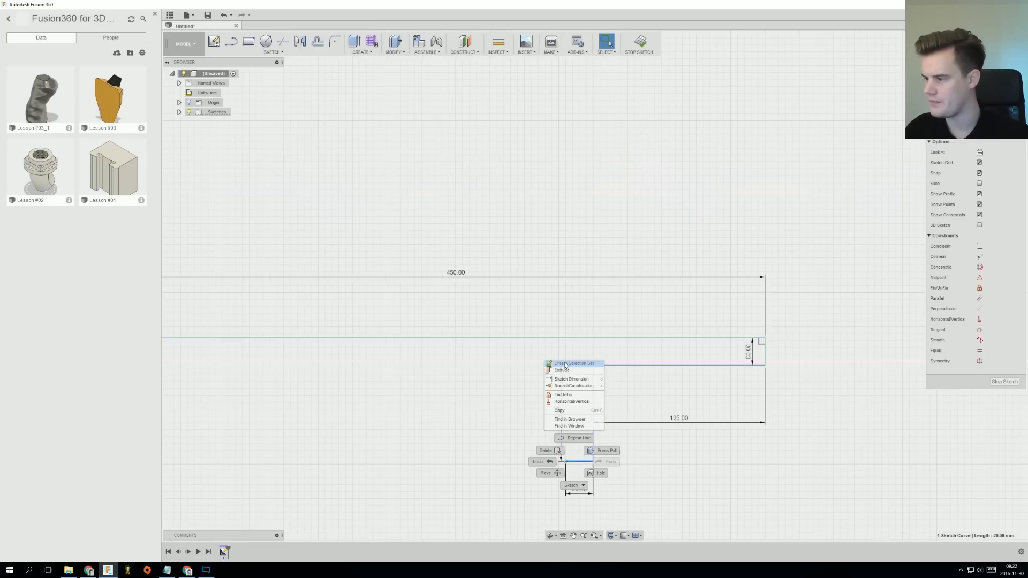
pyautogui.click(575, 438)
pyautogui.click(564, 461)
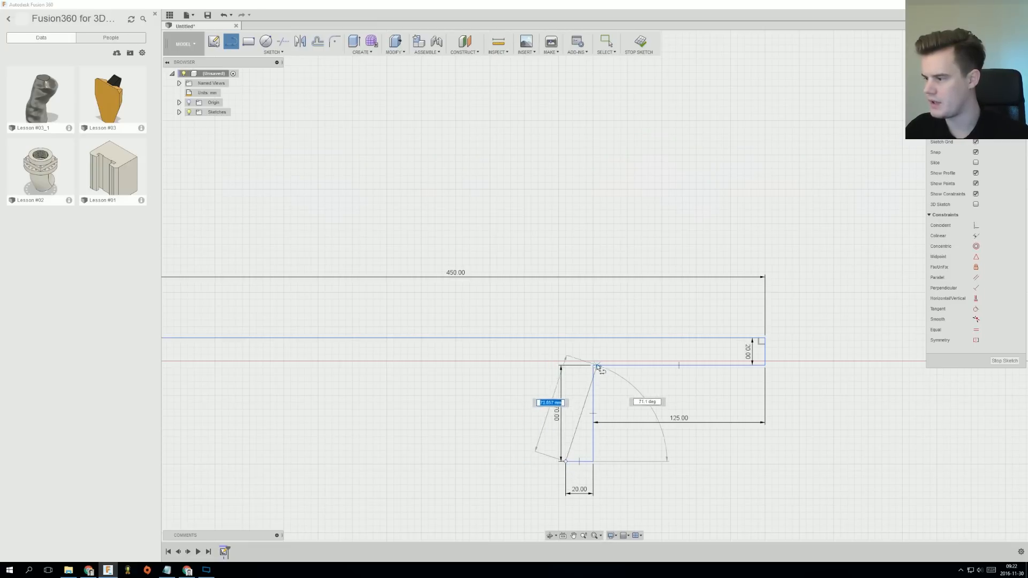
pyautogui.click(565, 367)
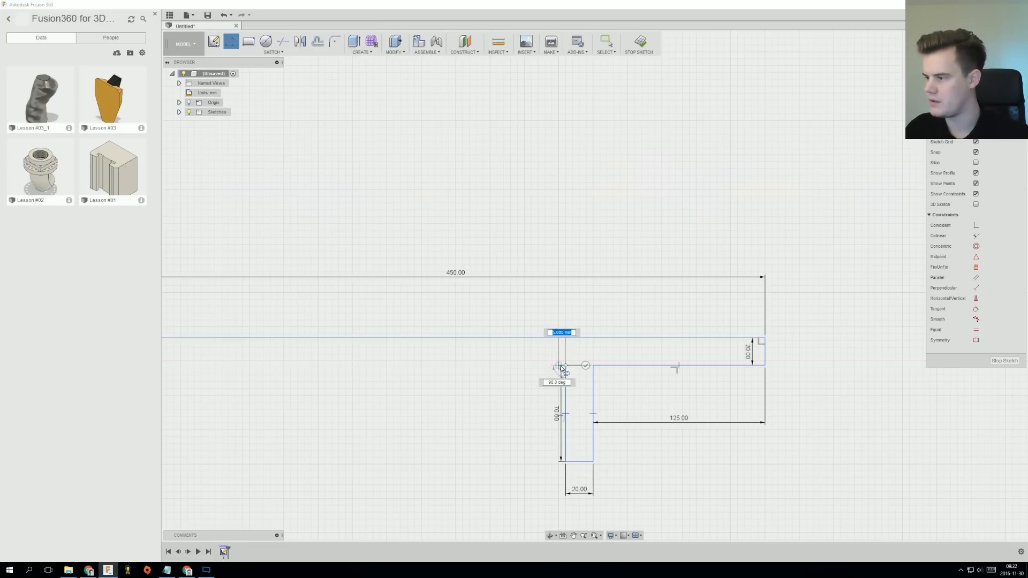
pyautogui.scroll(-5, 556, 375)
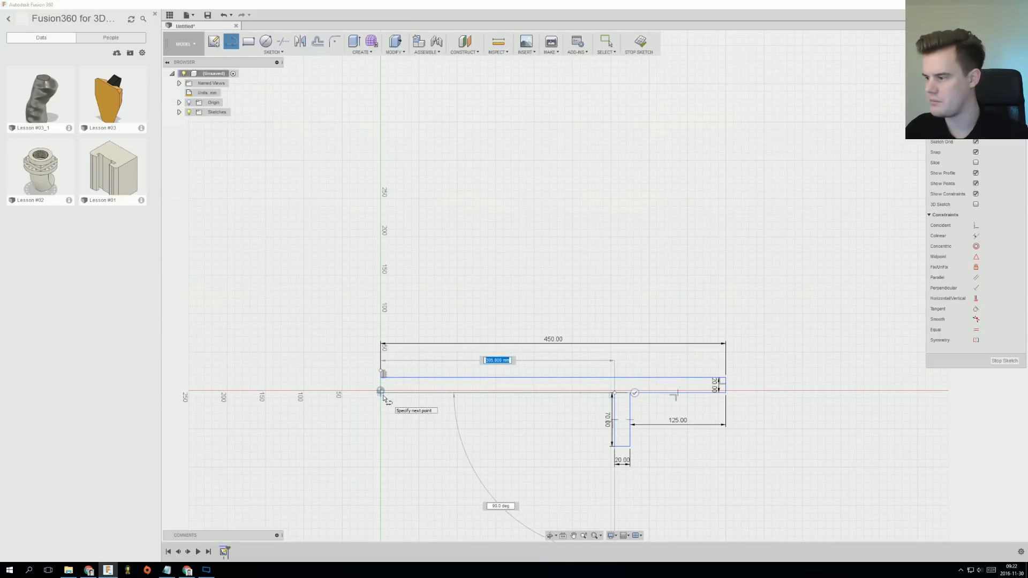
pyautogui.click(382, 393)
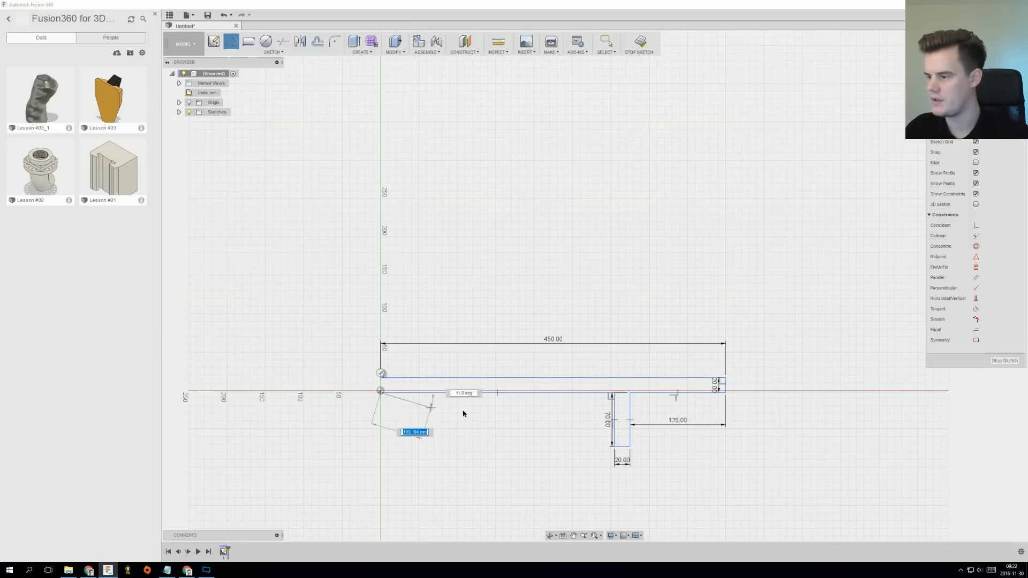
pyautogui.press('Escape')
pyautogui.scroll(-3, 482, 409)
pyautogui.moveTo(507, 416)
pyautogui.keyDown('shift'); pyautogui.mouseDown(button='middle')
pyautogui.moveTo(493, 364)
pyautogui.moveTo(484, 386)
pyautogui.moveTo(500, 422)
pyautogui.moveTo(496, 457)
pyautogui.moveTo(528, 452)
pyautogui.mouseUp(button='middle'); pyautogui.keyUp('shift')
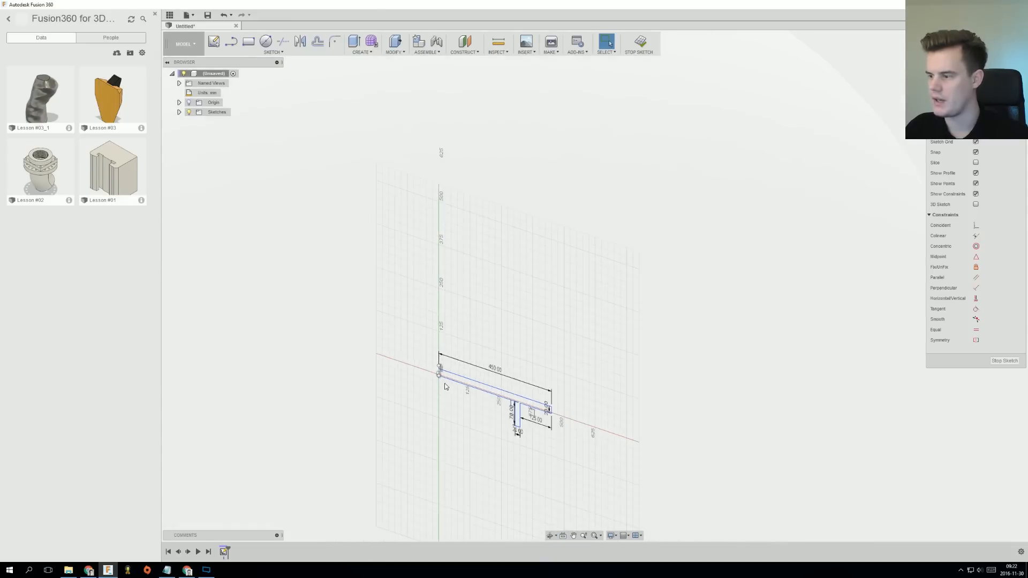
pyautogui.rightClick(459, 367)
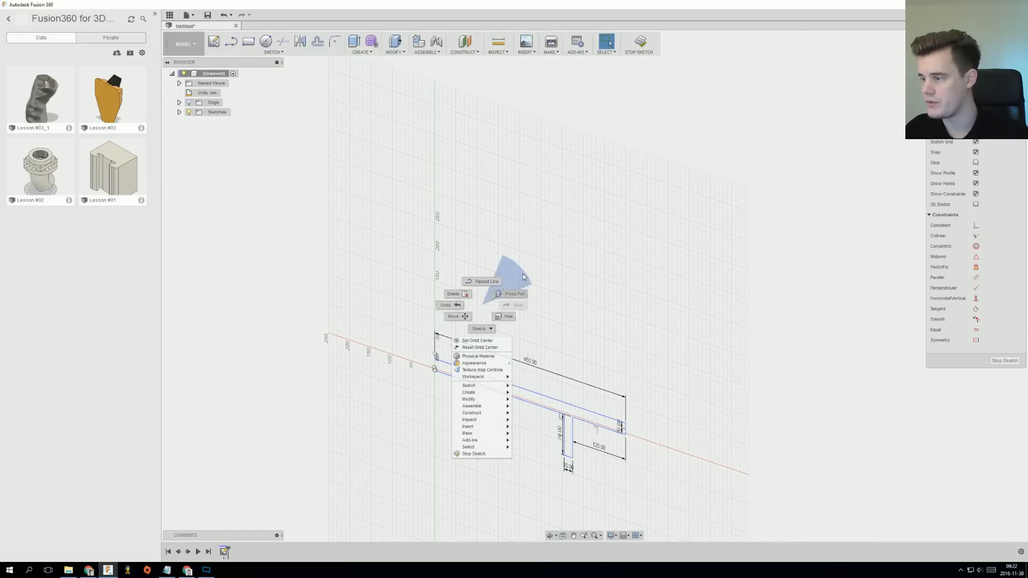
pyautogui.click(523, 273)
pyautogui.press('q')
pyautogui.click(743, 187)
pyautogui.hotkey('ctrl', 'z')
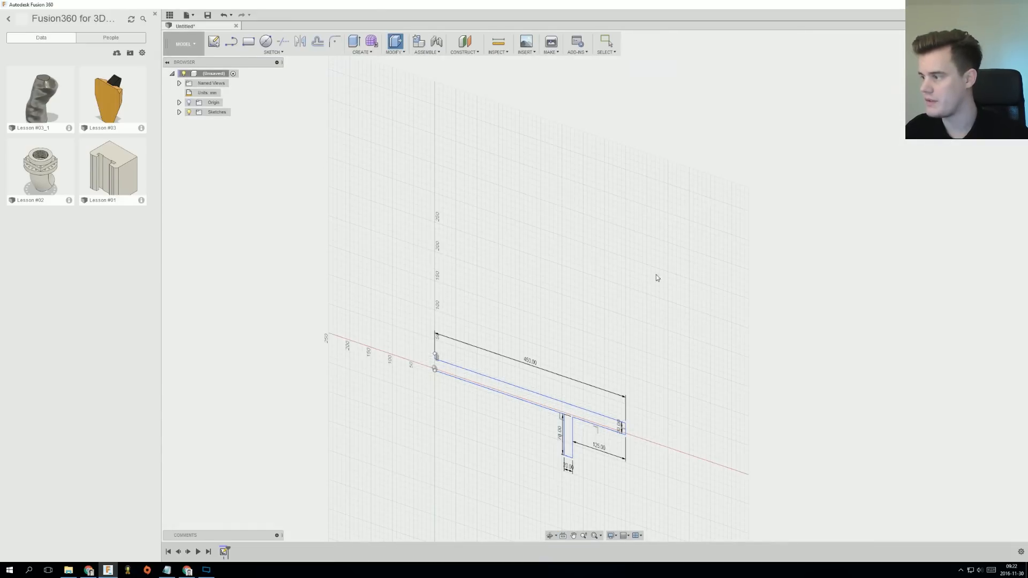
# Mirror all the half-profile lines, including the long underside line, about the short vertical line on the sketch's vertical axis.
pyautogui.scroll(-6, 615, 292)
pyautogui.scroll(5, 570, 345)
pyautogui.scroll(6, 625, 284)
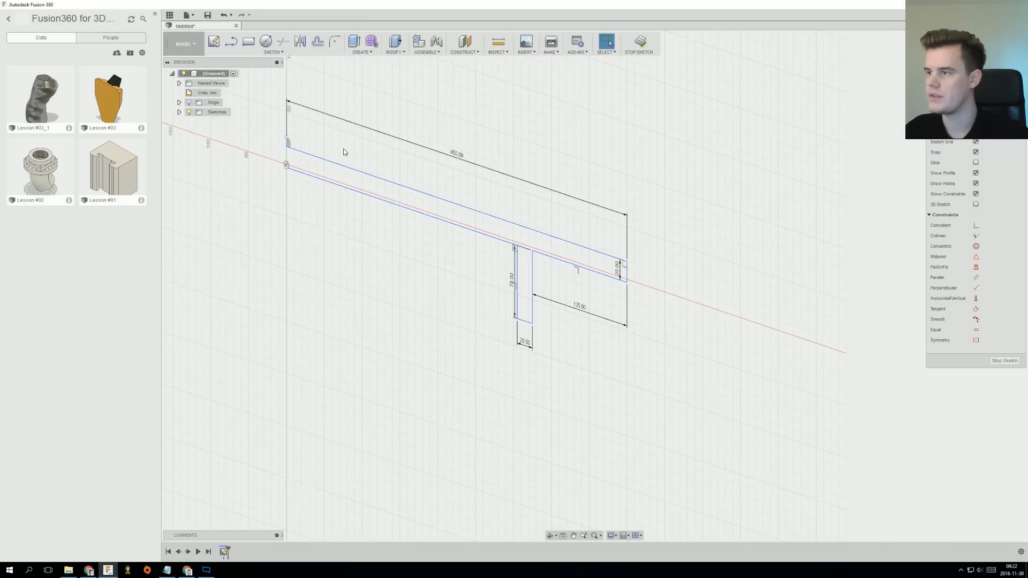
pyautogui.click(300, 41)
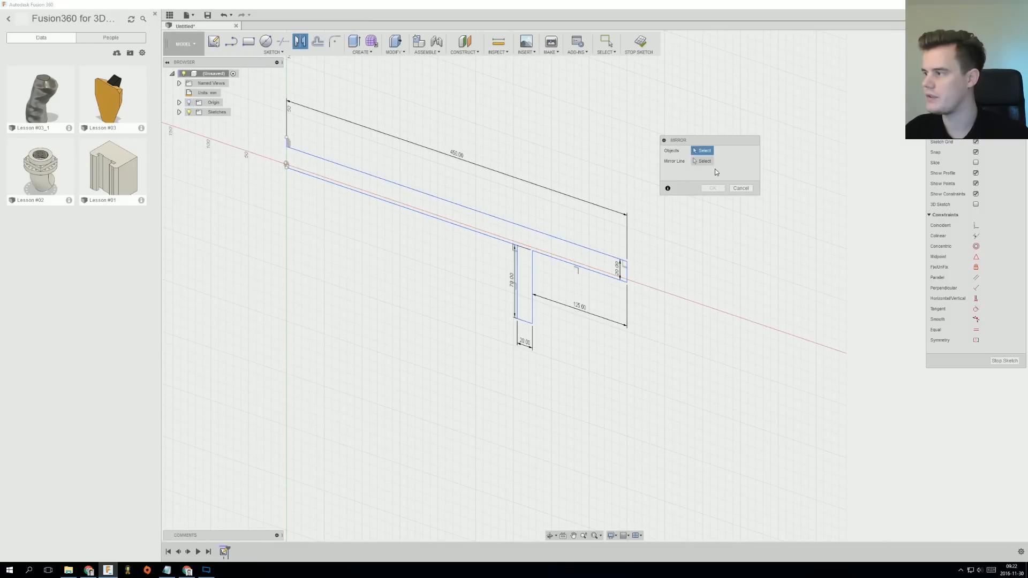
pyautogui.click(288, 143)
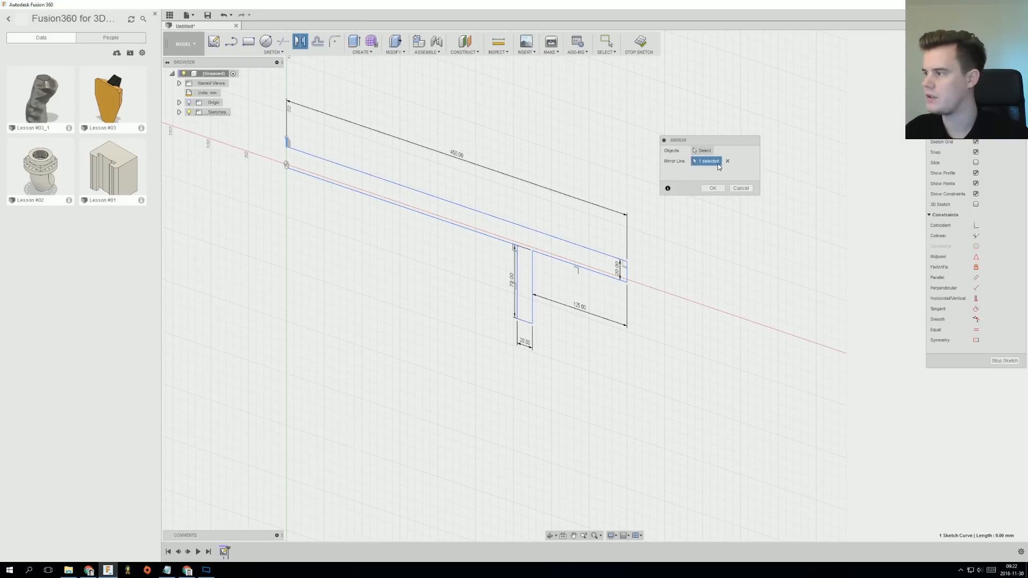
pyautogui.moveTo(378, 161); pyautogui.dragTo(630, 360)
pyautogui.click(570, 243)
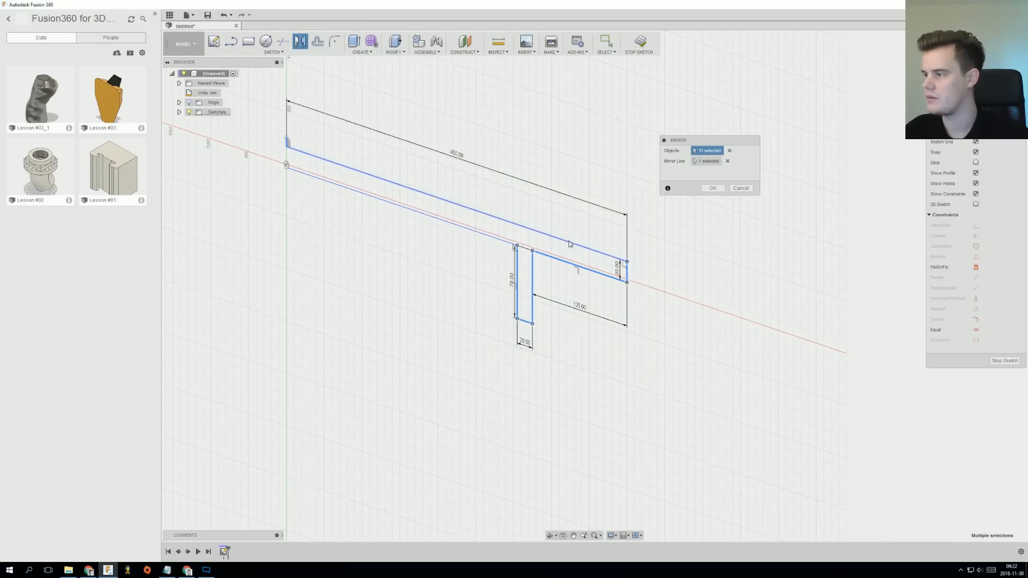
pyautogui.click(455, 224)
pyautogui.click(712, 188)
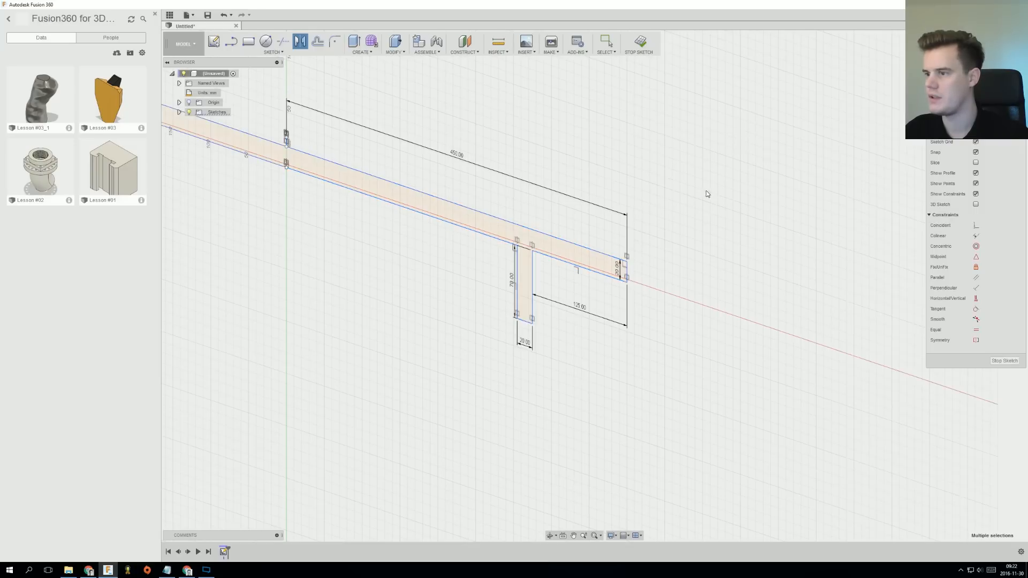
# Extrude the closed table profile 360 mm as a new body.
pyautogui.moveTo(412, 231)
pyautogui.keyDown('shift'); pyautogui.mouseDown(button='middle')
pyautogui.moveTo(396, 244)
pyautogui.moveTo(379, 195)
pyautogui.moveTo(358, 204)
pyautogui.mouseUp(button='middle'); pyautogui.keyUp('shift')
pyautogui.click(378, 193)
pyautogui.scroll(-2, 376, 191)
pyautogui.rightClick(377, 191)
pyautogui.click(365, 225)
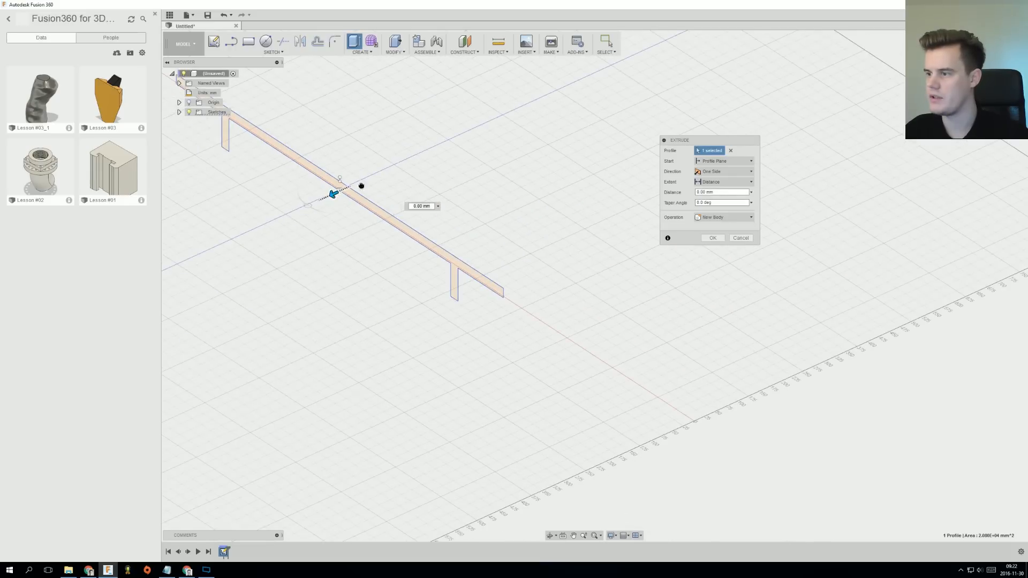
pyautogui.moveTo(334, 194); pyautogui.dragTo(434, 160)
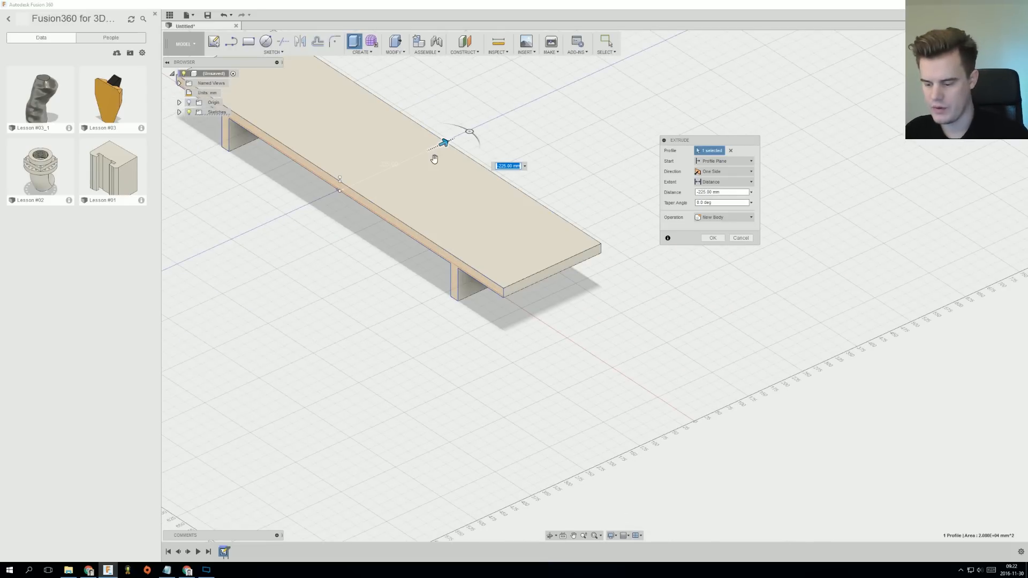
pyautogui.write('360')
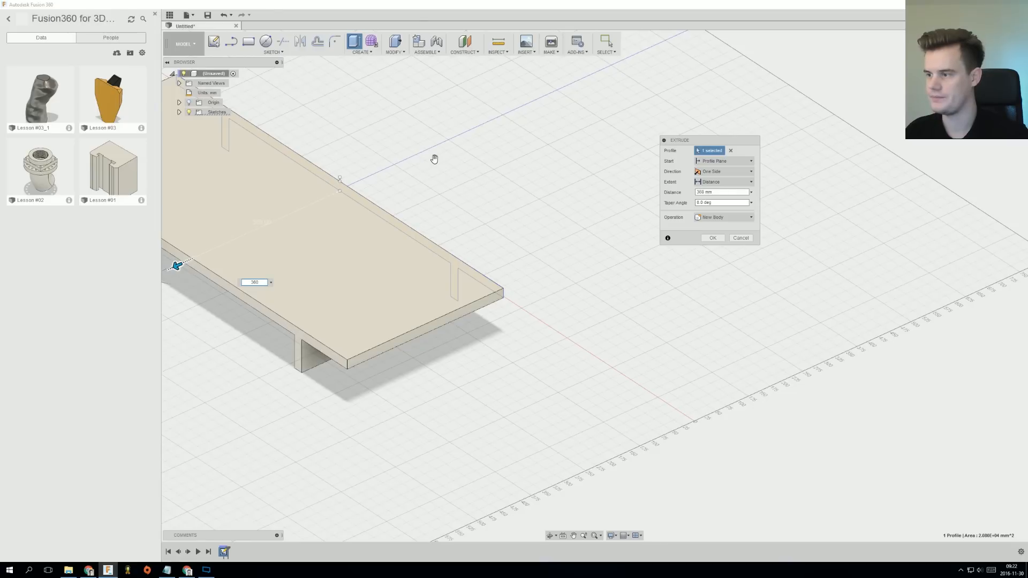
pyautogui.press('Return')
# Start a sketch on the body's front face and draw a 170 mm line along the underside from the top's lower left corner.
pyautogui.scroll(-5, 423, 244)
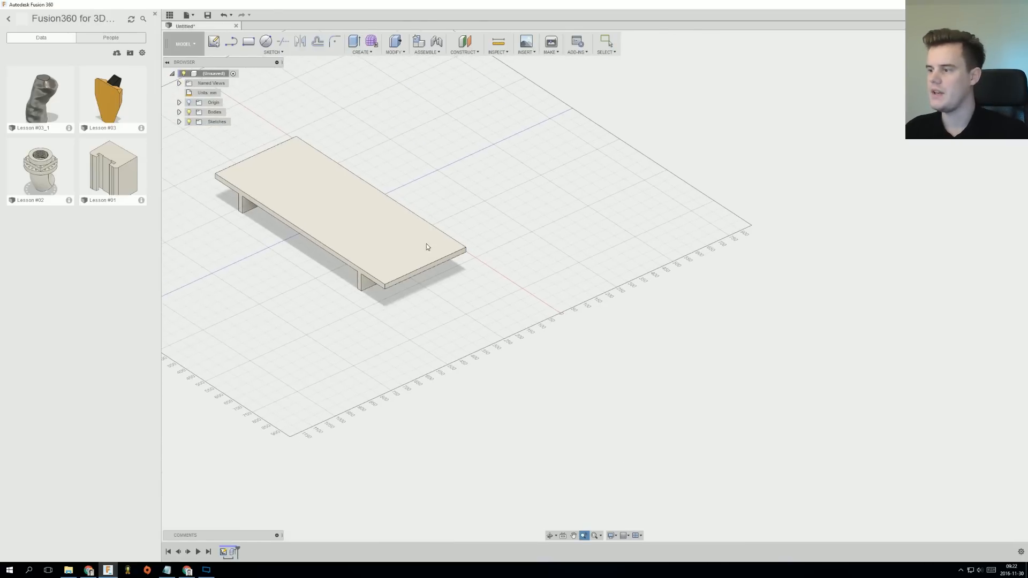
pyautogui.keyDown('shift'); pyautogui.moveTo(426, 244); pyautogui.dragTo(360, 251, button='middle'); pyautogui.keyUp('shift')
pyautogui.scroll(5, 284, 226)
pyautogui.scroll(2, 448, 262)
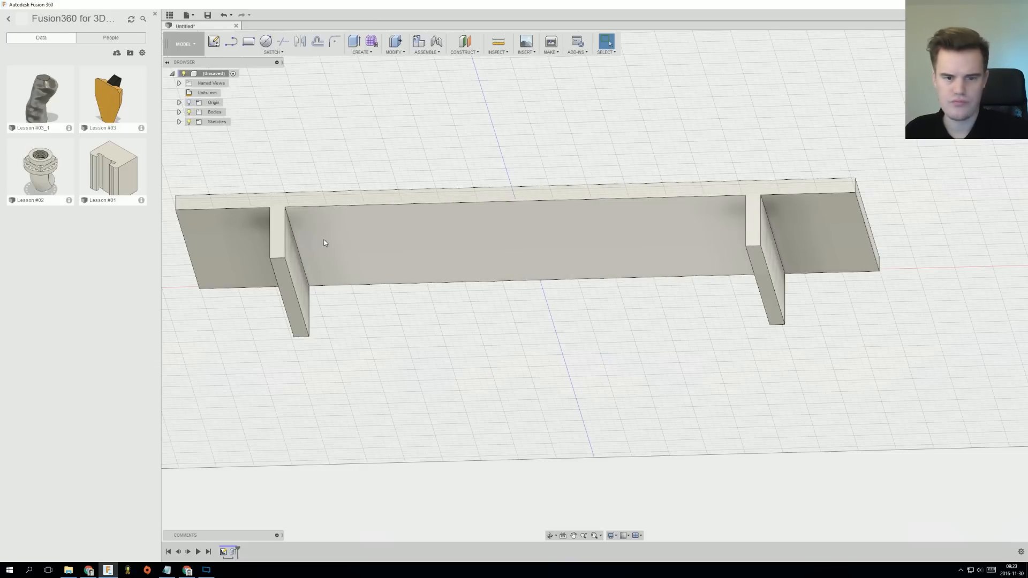
pyautogui.moveTo(323, 235); pyautogui.dragTo(364, 236, button='middle')
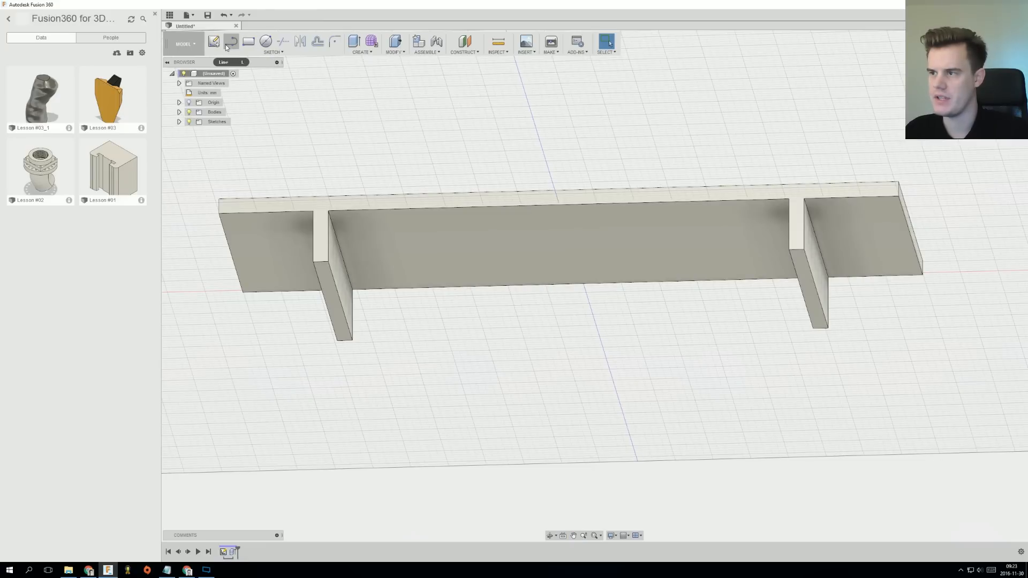
pyautogui.click(232, 43)
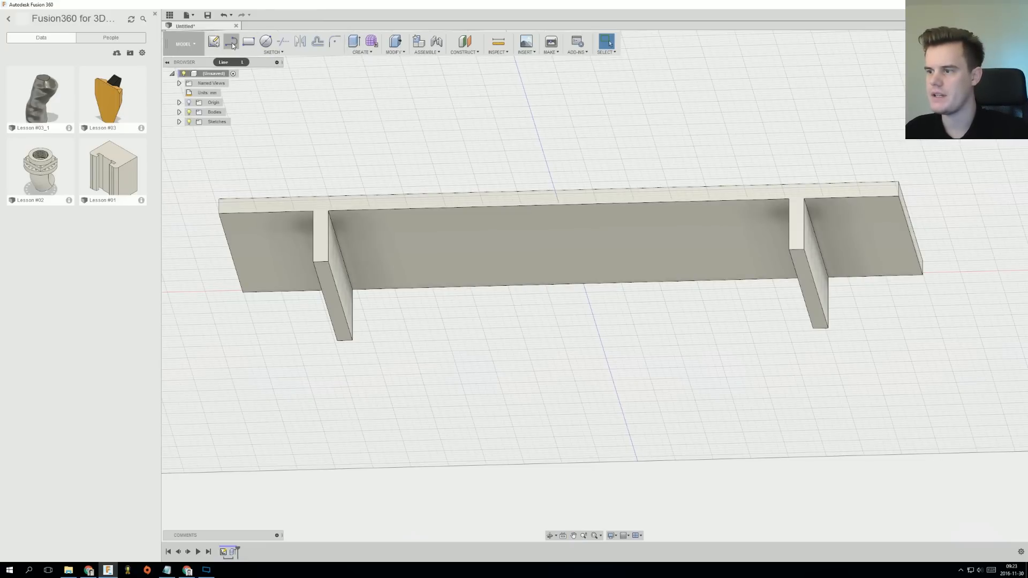
pyautogui.click(278, 206)
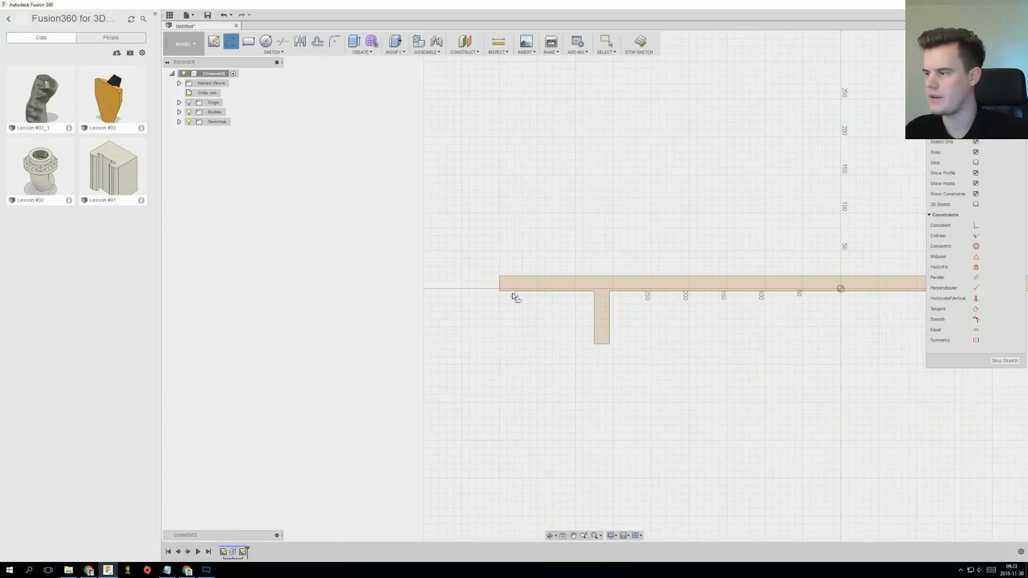
pyautogui.click(500, 290)
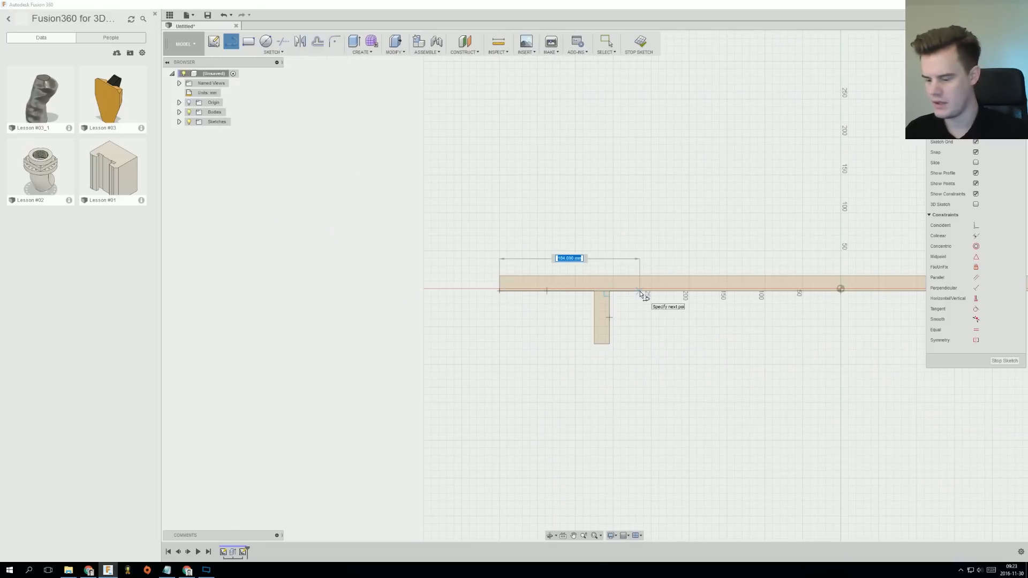
pyautogui.write('170')
pyautogui.press('Return')
pyautogui.press('Escape')
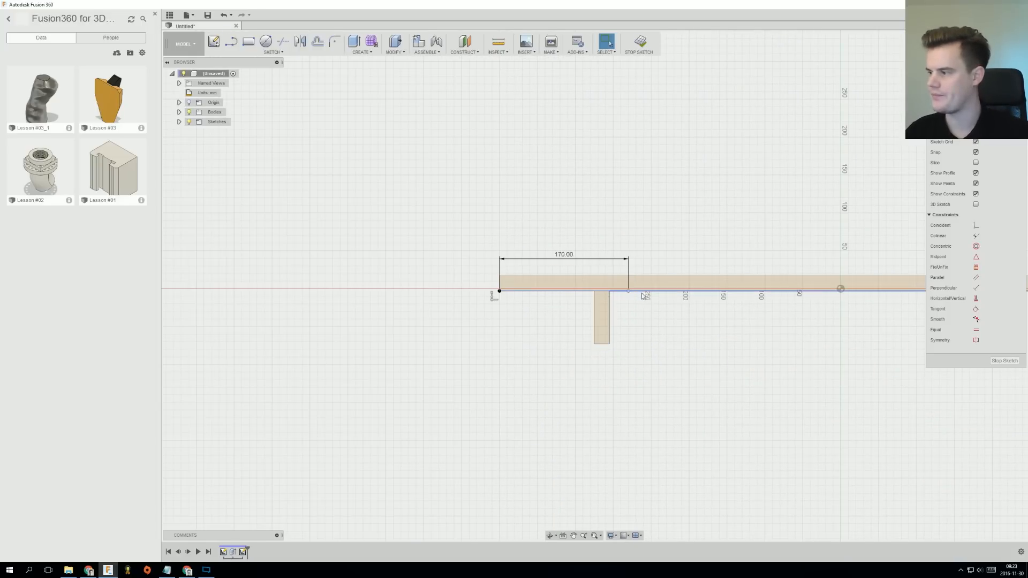
# Draw a closed rectangle about 60 mm wide and 12 mm high beneath the underside, starting at the inner end of the 170 mm line.
pyautogui.scroll(-3, 653, 322)
pyautogui.scroll(6, 653, 320)
pyautogui.rightClick(617, 283)
pyautogui.click(618, 259)
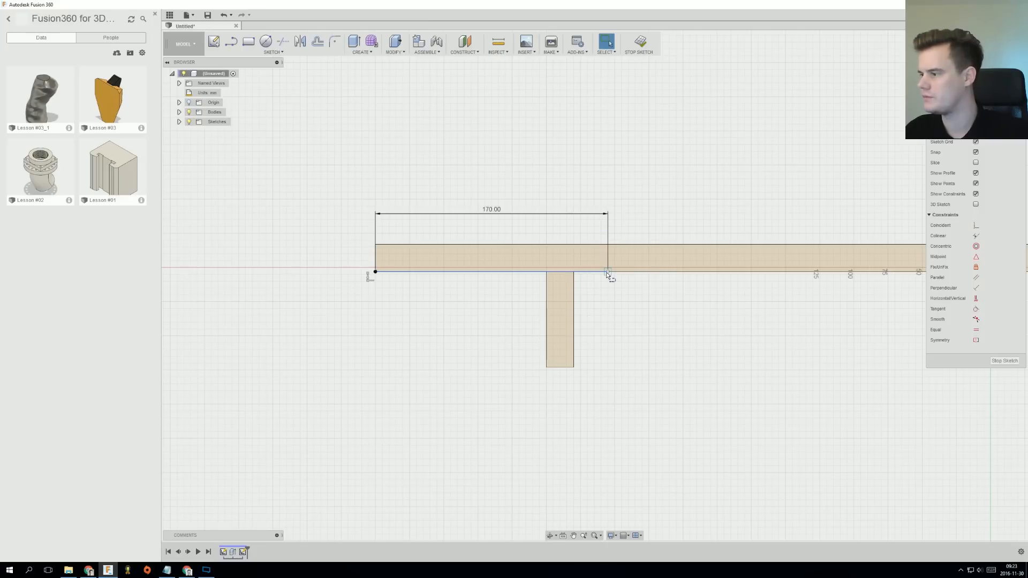
pyautogui.click(607, 273)
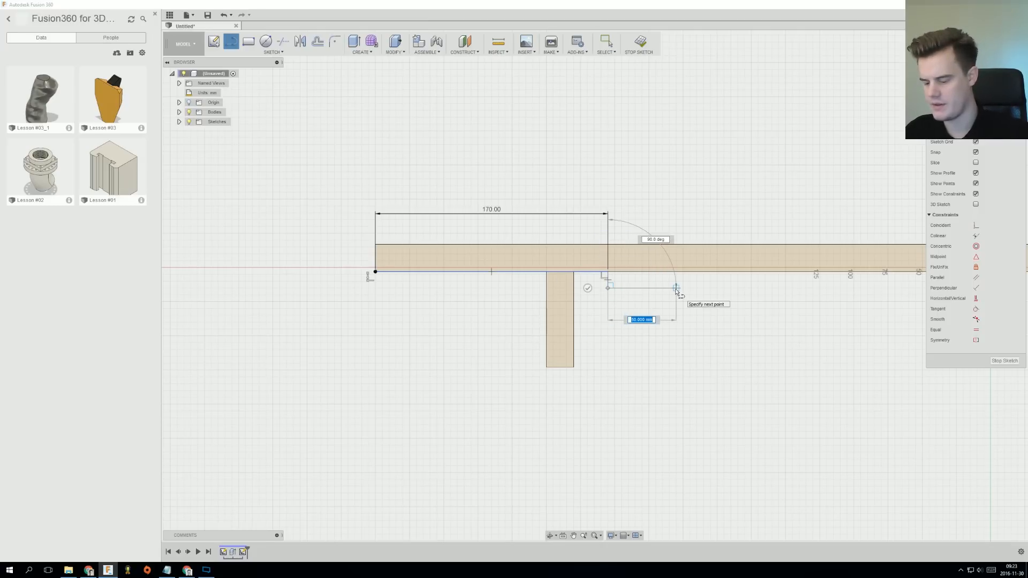
pyautogui.click(691, 288)
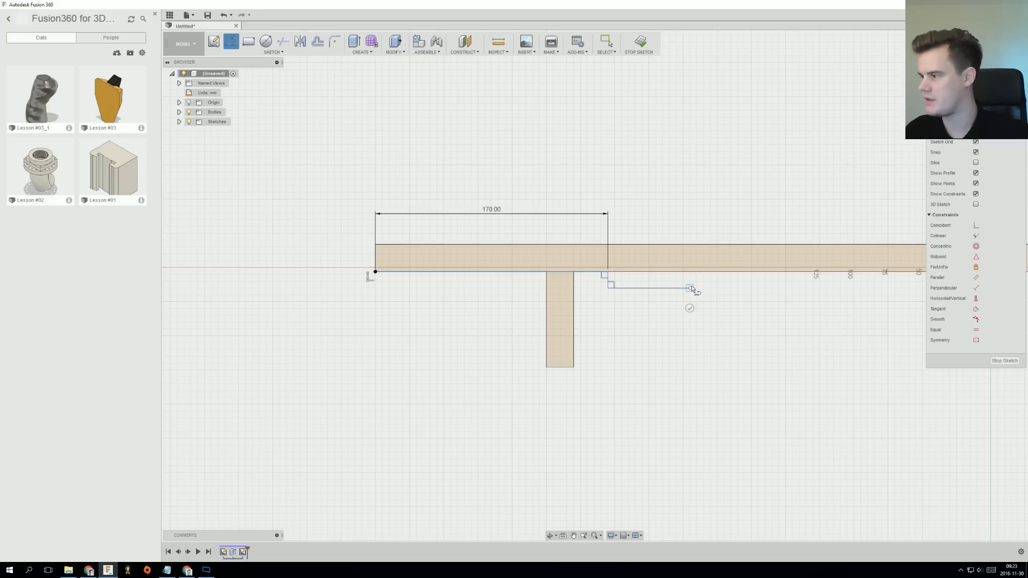
pyautogui.click(690, 272)
pyautogui.click(608, 273)
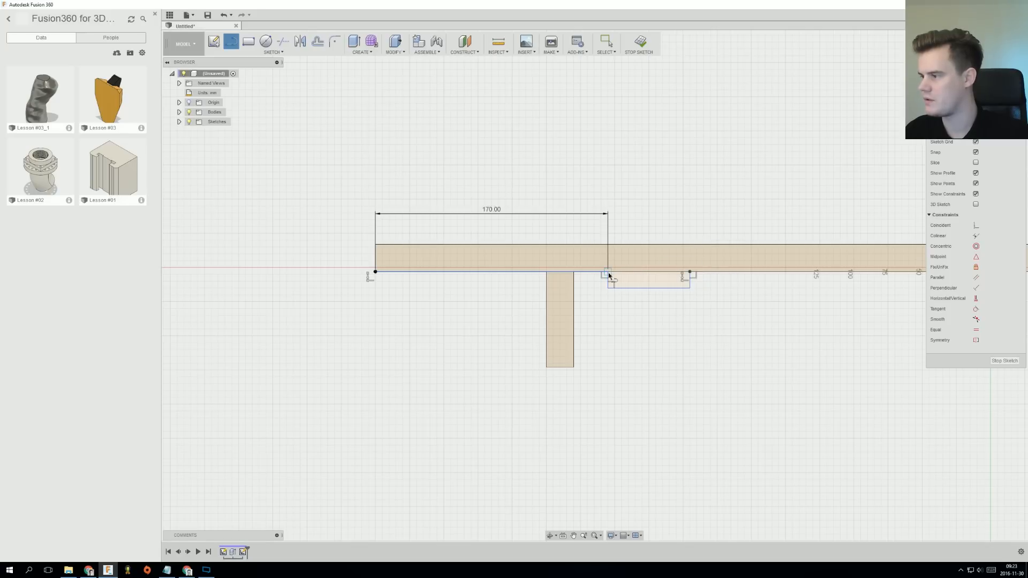
pyautogui.press('Escape')
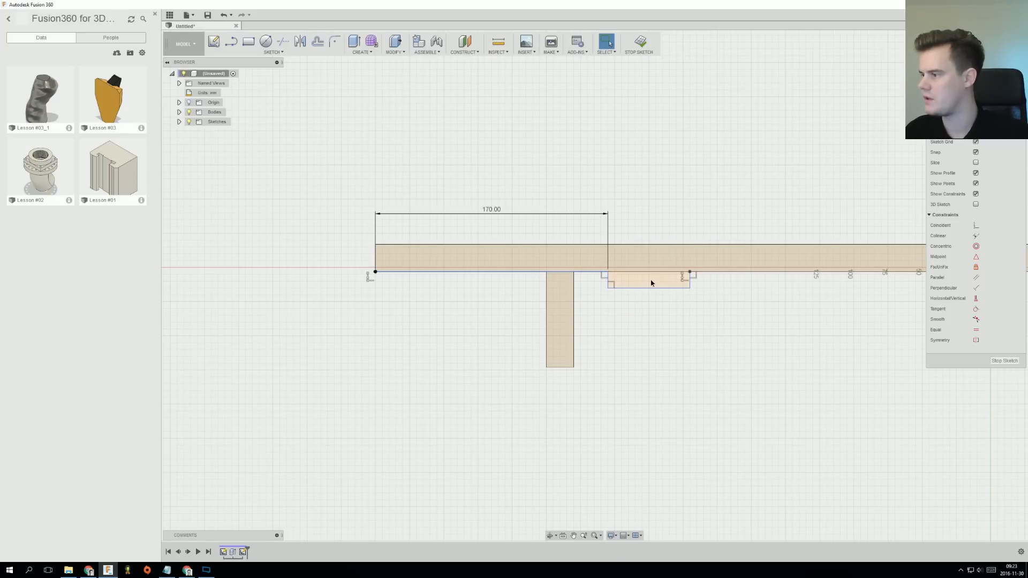
# Extrude the small rectangle -360 mm along the underside of the top as a new body.
pyautogui.rightClick(651, 283)
pyautogui.click(640, 317)
pyautogui.press('e')
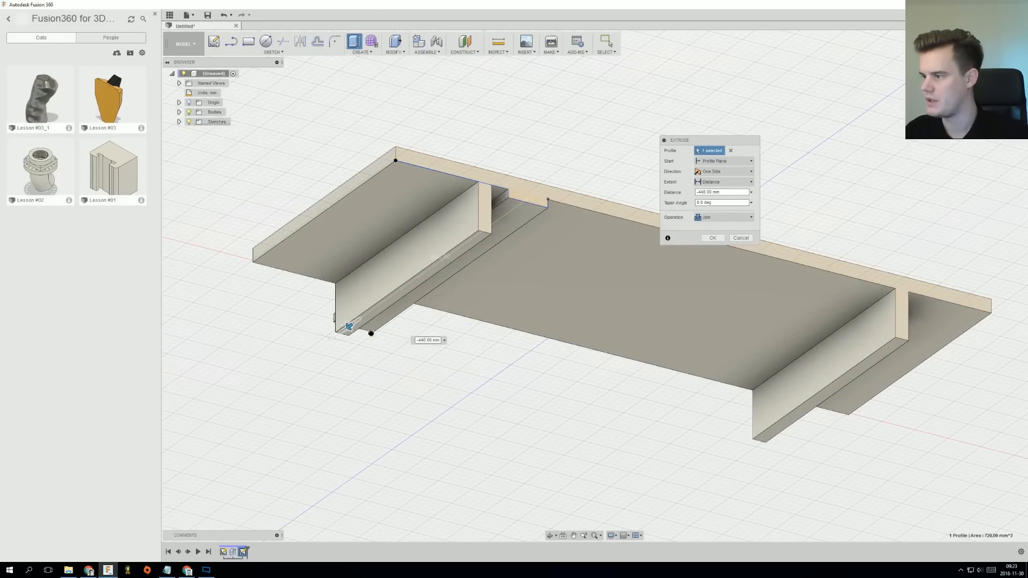
pyautogui.moveTo(371, 333); pyautogui.dragTo(400, 319)
pyautogui.keyDown('shift'); pyautogui.moveTo(399, 319); pyautogui.dragTo(567, 282, button='middle'); pyautogui.keyUp('shift')
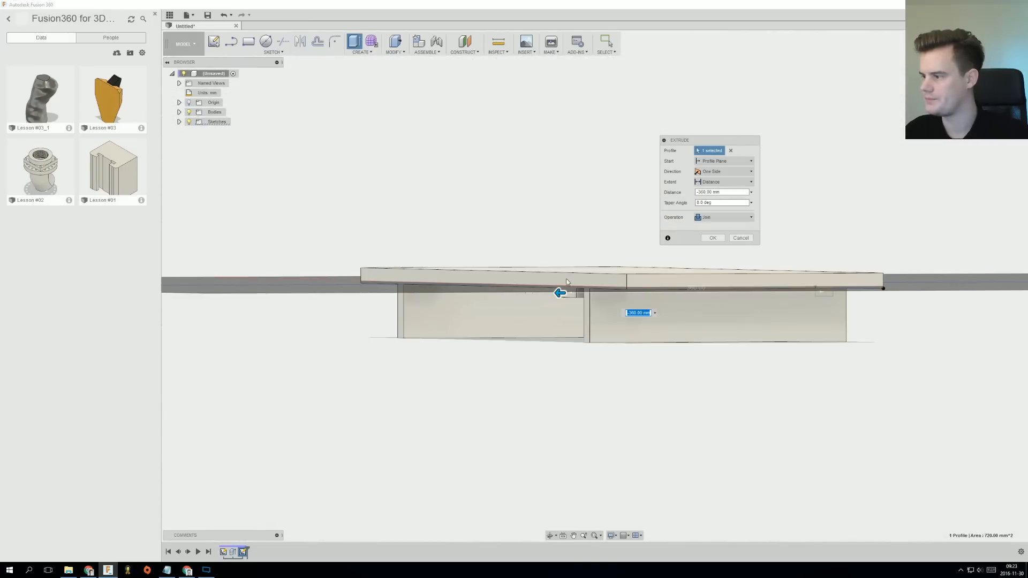
pyautogui.click(720, 217)
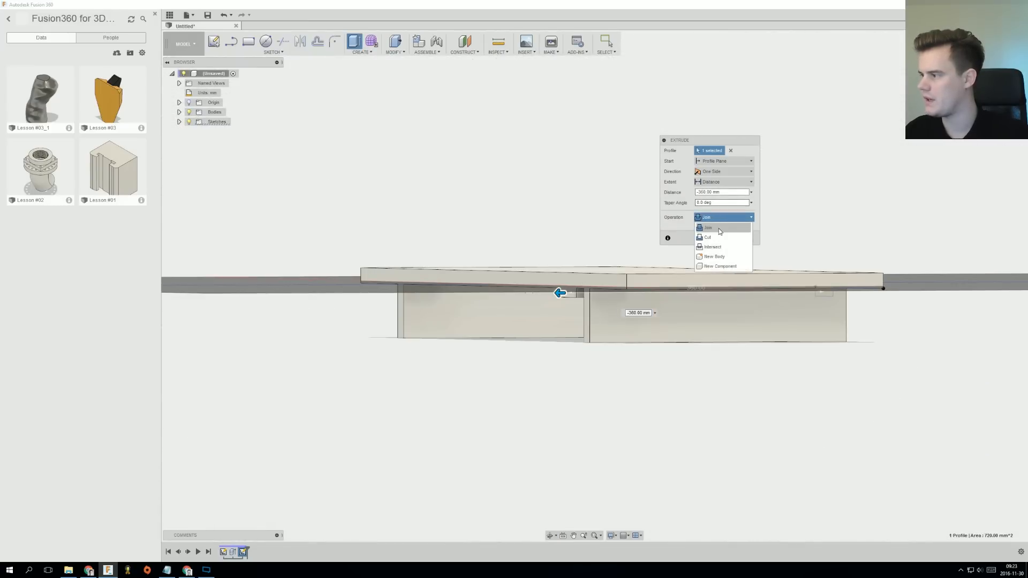
pyautogui.click(719, 257)
pyautogui.click(714, 239)
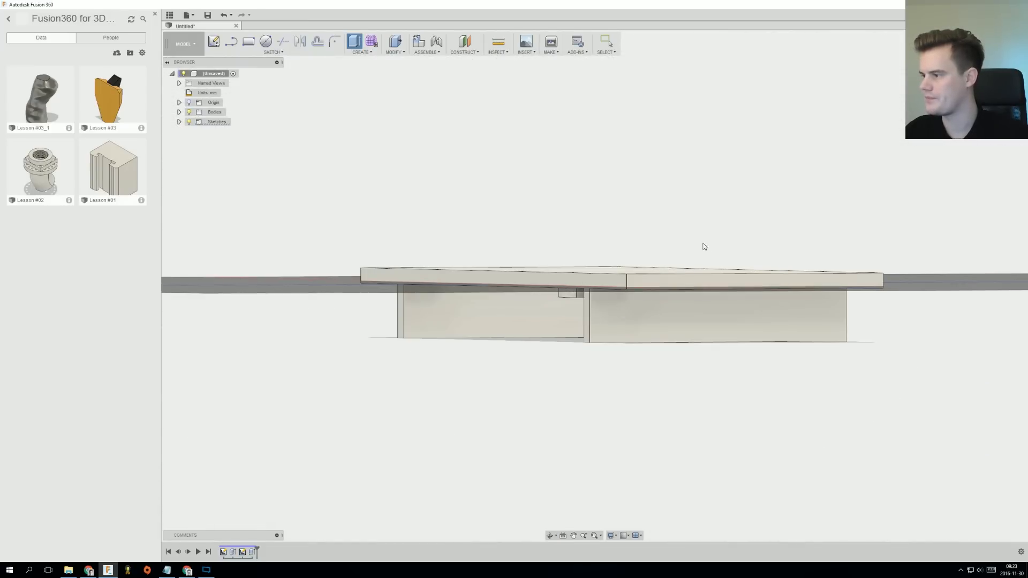
# Hide the main table body and mirror the strip body across the vertical origin plane midway between the legs.
pyautogui.click(179, 113)
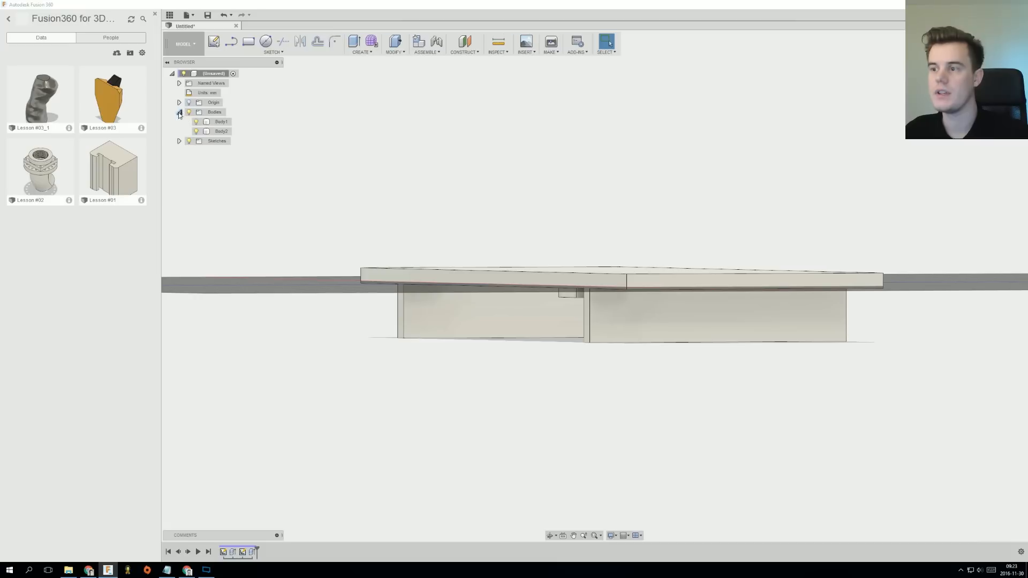
pyautogui.click(196, 121)
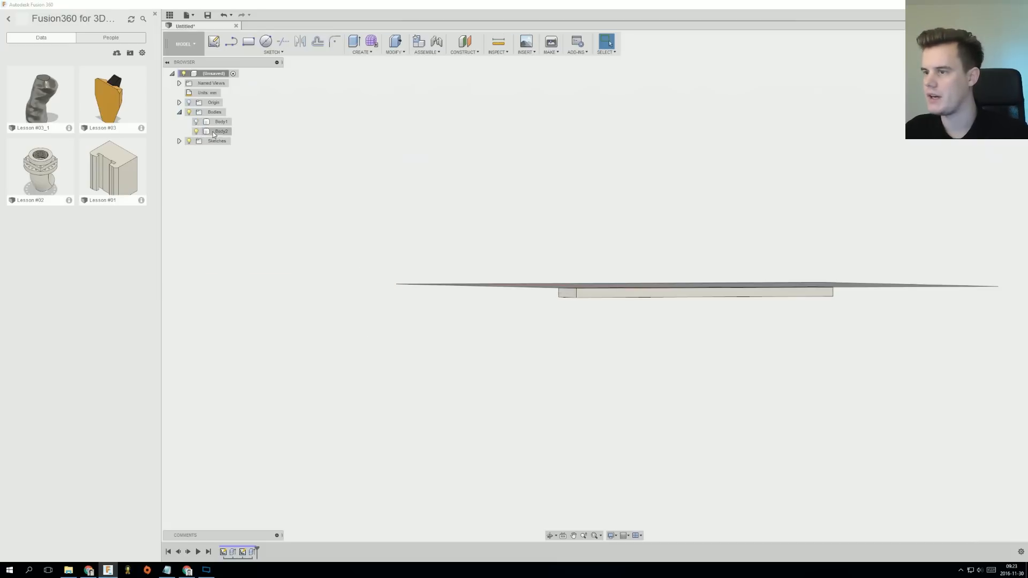
pyautogui.click(221, 131)
pyautogui.keyDown('shift'); pyautogui.moveTo(566, 230); pyautogui.dragTo(567, 298, button='middle'); pyautogui.keyUp('shift')
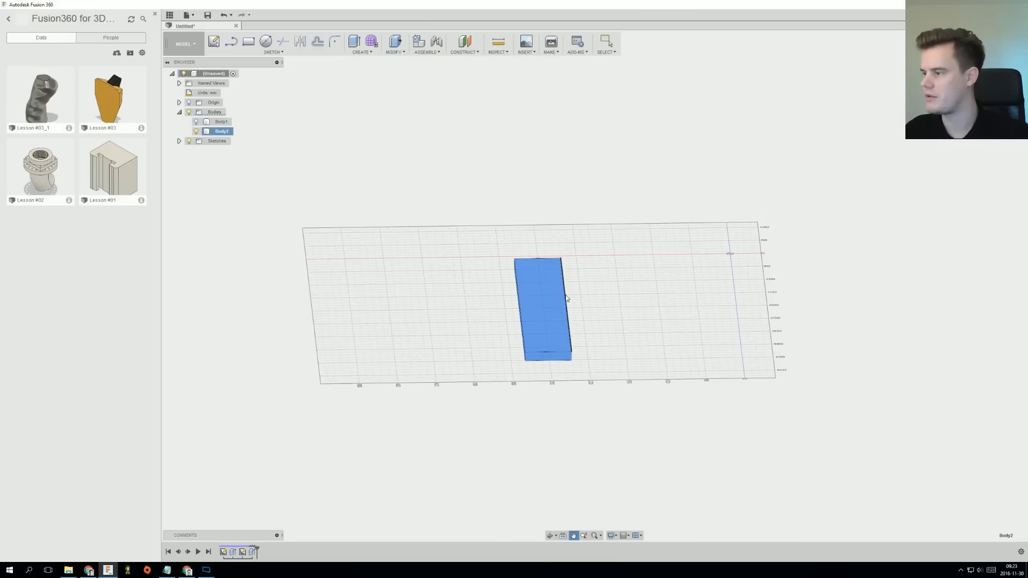
pyautogui.click(394, 51)
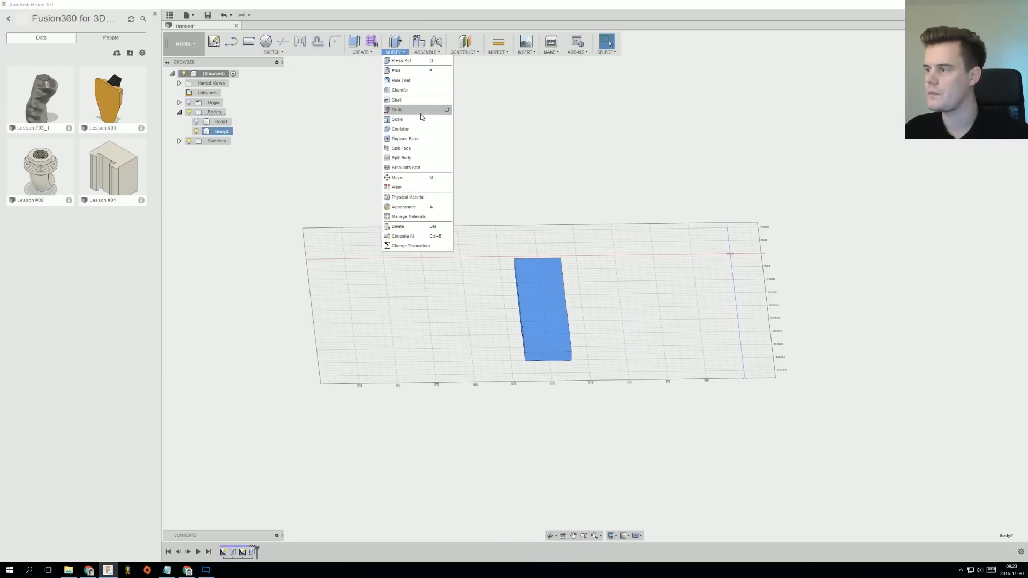
pyautogui.click(361, 51)
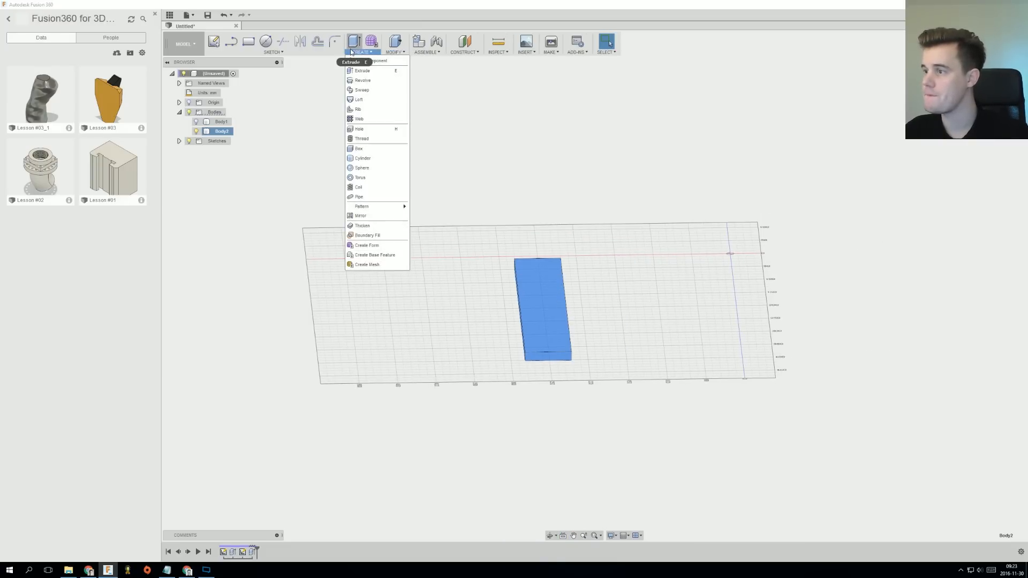
pyautogui.click(381, 216)
pyautogui.keyDown('shift'); pyautogui.moveTo(750, 251); pyautogui.dragTo(641, 226, button='middle'); pyautogui.keyUp('shift')
pyautogui.click(658, 232)
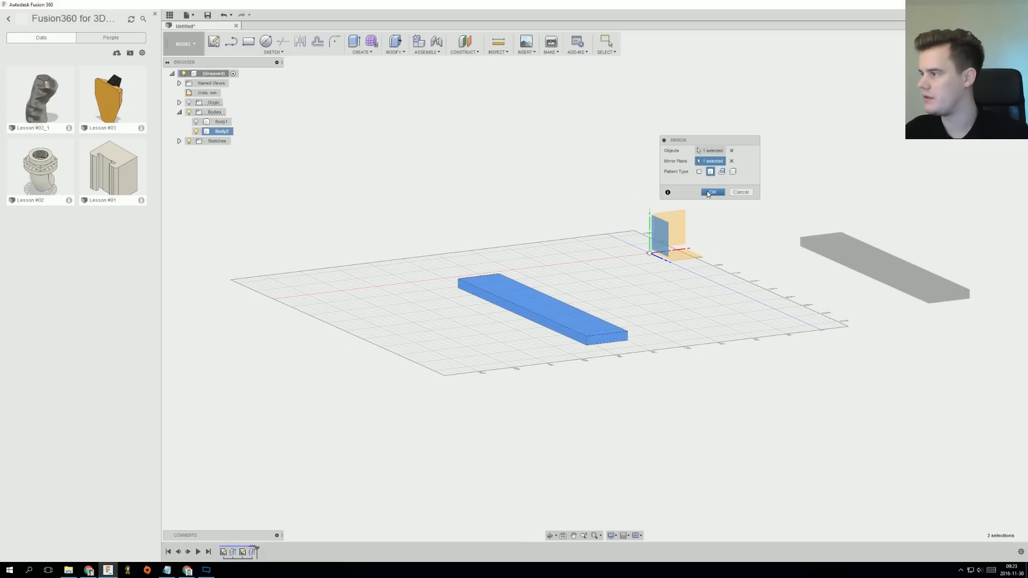
pyautogui.click(707, 193)
# Create a component from the original strip body, Body2, and name it Slider_support.
pyautogui.moveTo(674, 254); pyautogui.dragTo(504, 288, button='middle')
pyautogui.keyDown('shift'); pyautogui.moveTo(559, 259); pyautogui.dragTo(514, 262, button='middle'); pyautogui.keyUp('shift')
pyautogui.click(221, 141)
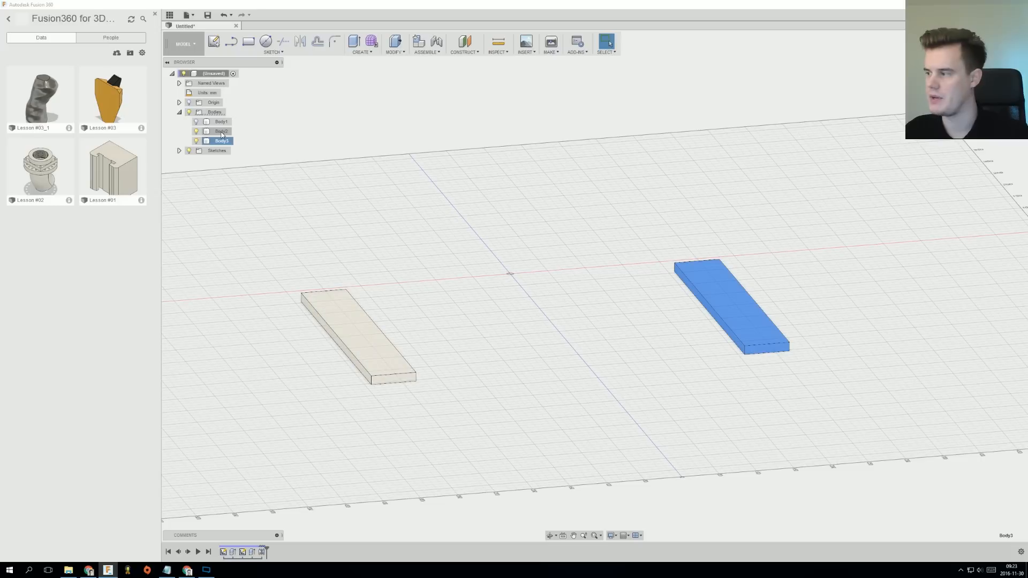
pyautogui.click(221, 131)
pyautogui.keyDown('ctrl'); pyautogui.click(222, 141); pyautogui.keyUp('ctrl')
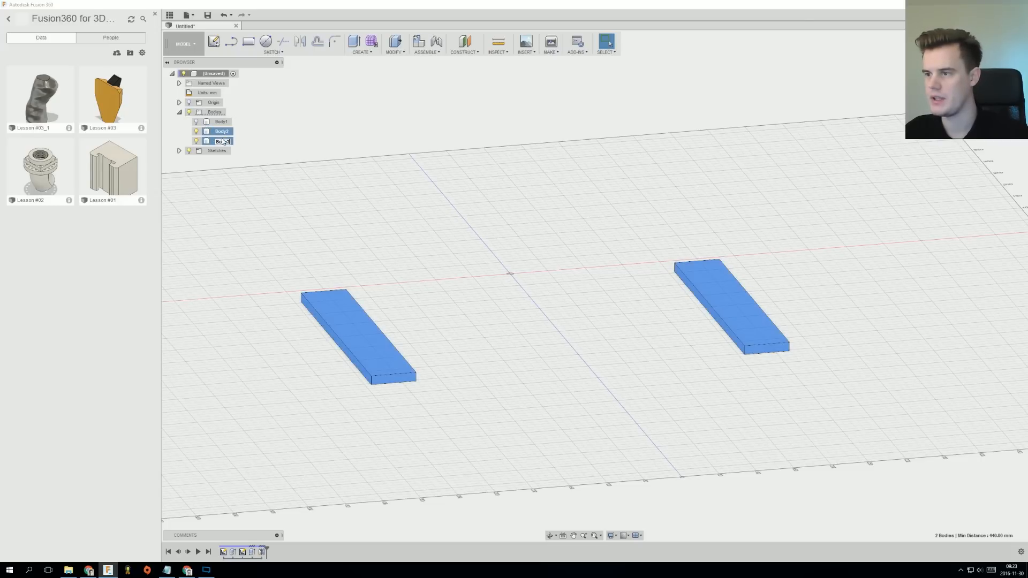
pyautogui.rightClick(221, 132)
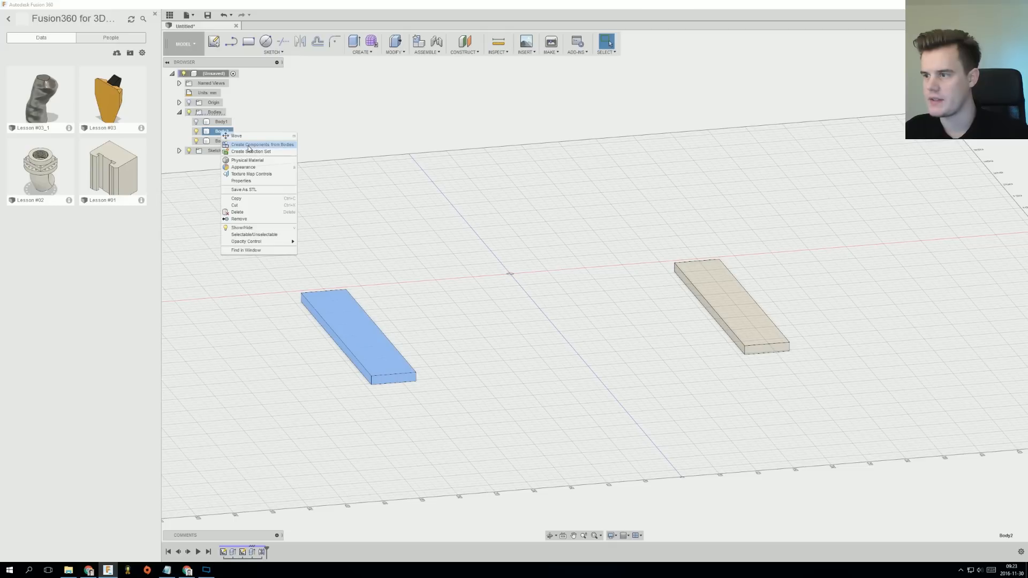
pyautogui.click(231, 142)
pyautogui.click(228, 151)
pyautogui.click(241, 151)
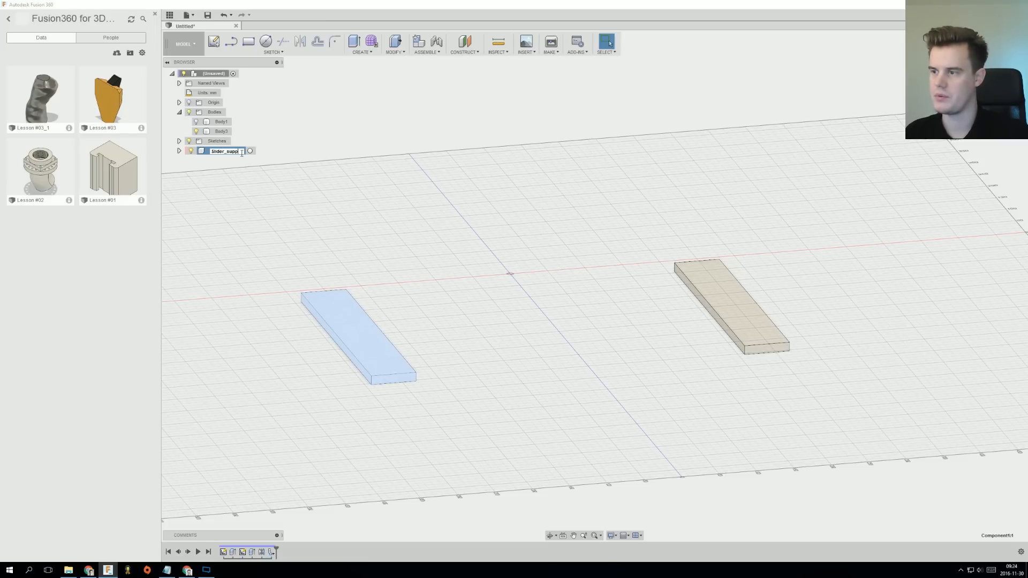
pyautogui.press('Return')
# Finish naming the Slider_support component and delete the mirrored strip body, Body3.
pyautogui.click(658, 280)
pyautogui.click(701, 283)
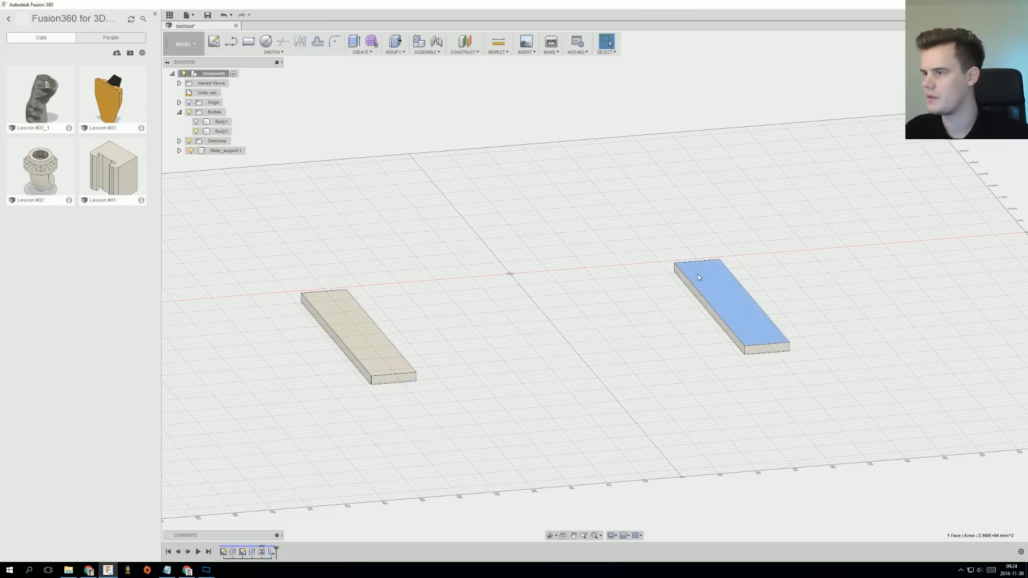
pyautogui.rightClick(213, 132)
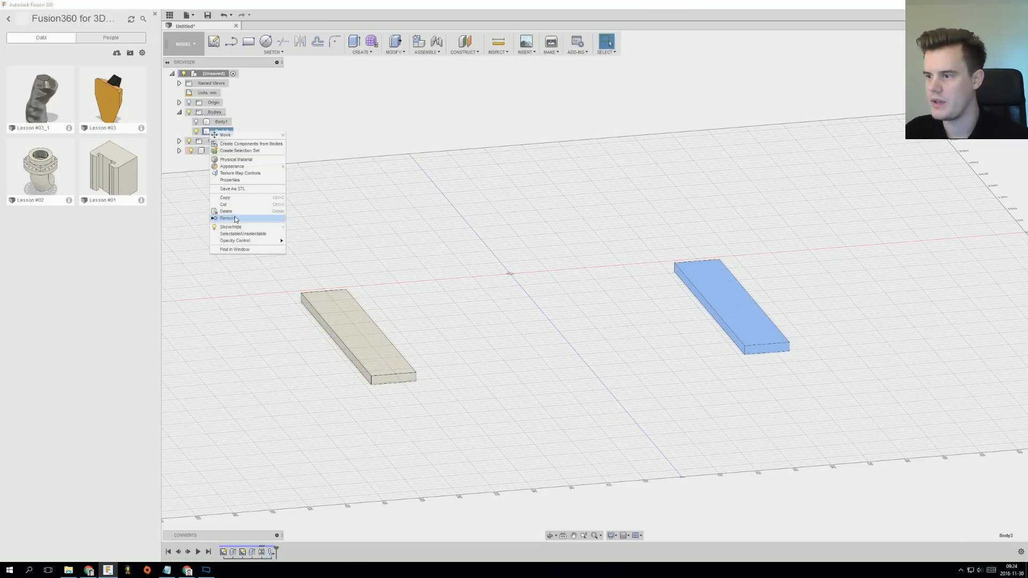
pyautogui.click(237, 217)
# Duplicate the Slider_support component as a separate copy positioned beside the opposite leg.
pyautogui.rightClick(225, 141)
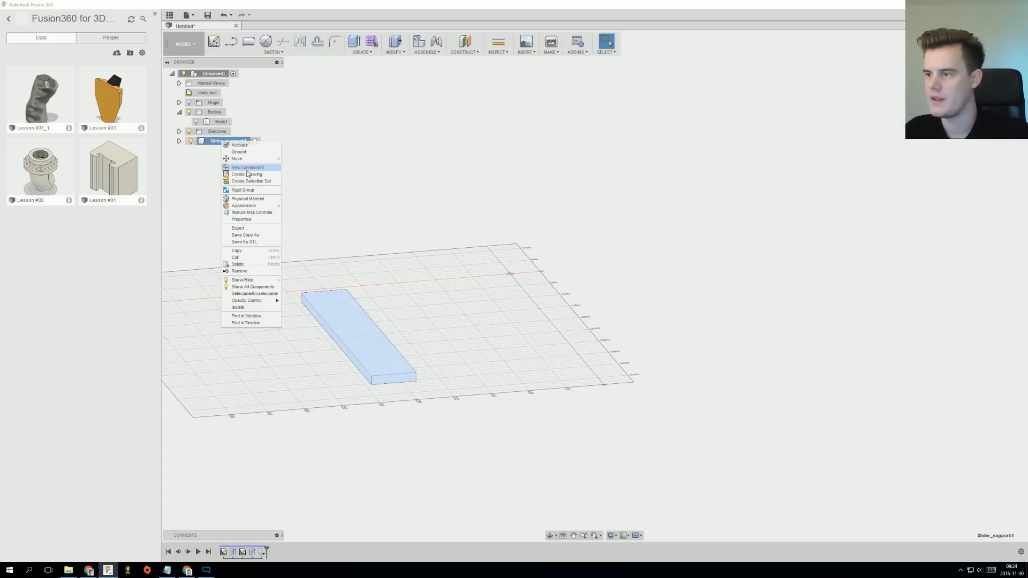
pyautogui.click(259, 251)
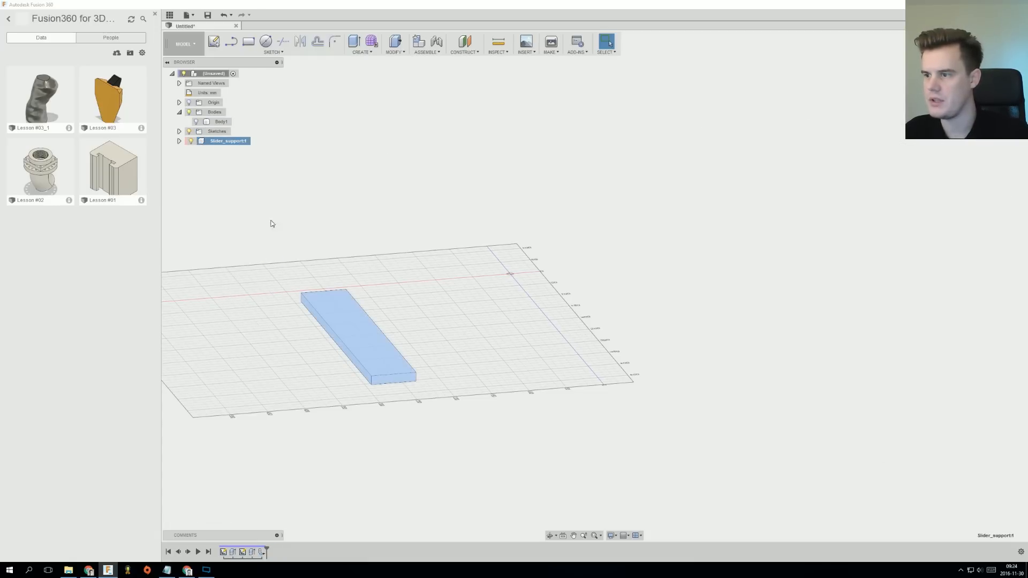
pyautogui.hotkey('ctrl', 'v')
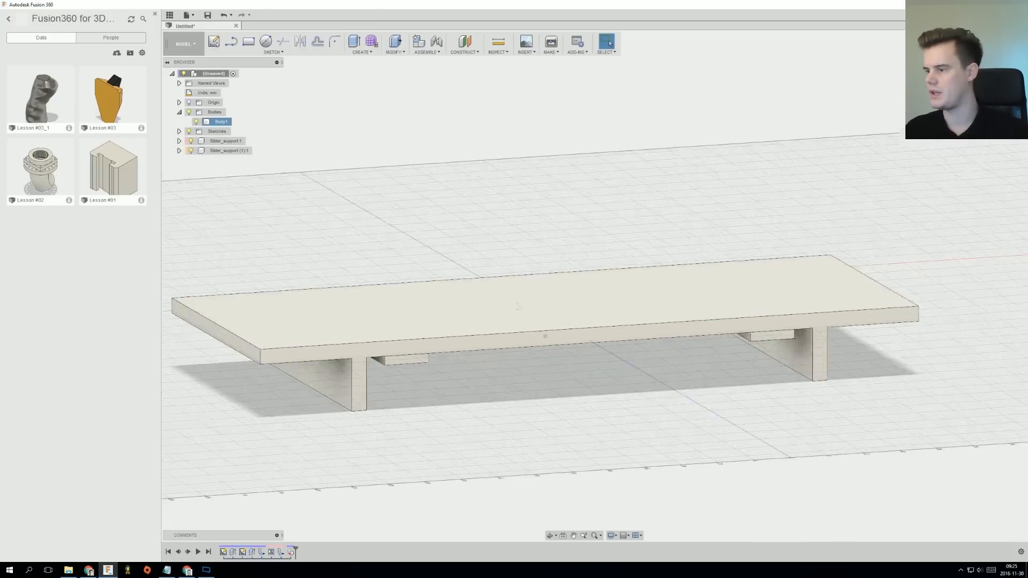
# Apply the Palladium - Satin metal appearance to both slider support components.
pyautogui.keyDown('shift'); pyautogui.moveTo(517, 307); pyautogui.dragTo(410, 280, button='middle'); pyautogui.keyUp('shift')
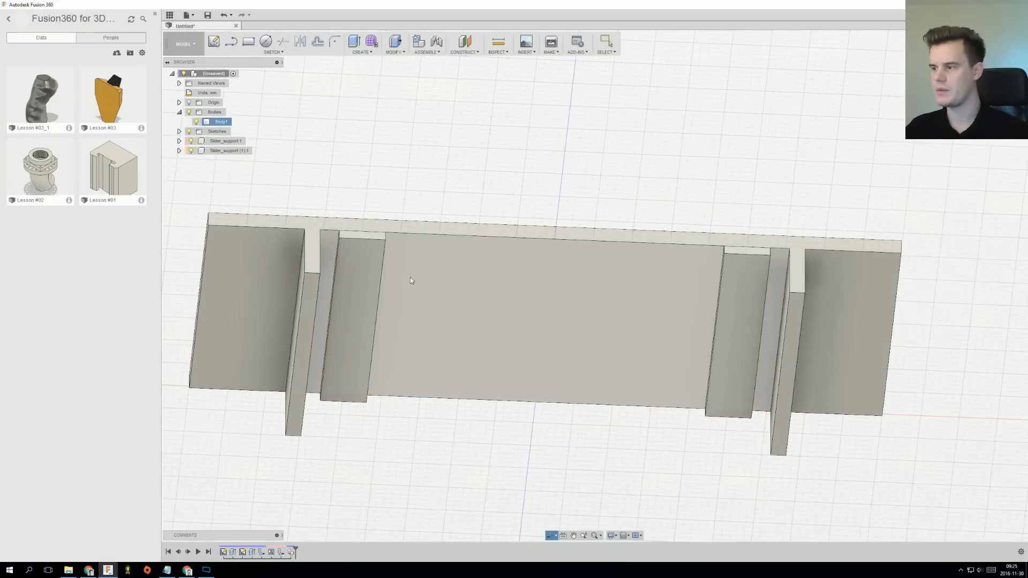
pyautogui.click(227, 141)
pyautogui.keyDown('ctrl'); pyautogui.click(227, 151); pyautogui.keyUp('ctrl')
pyautogui.rightClick(229, 150)
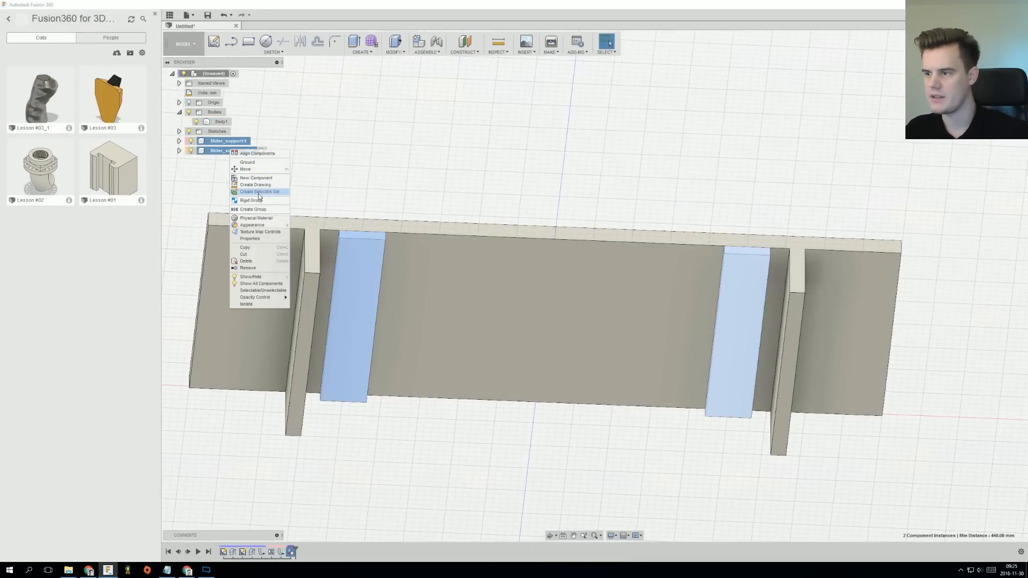
pyautogui.click(259, 225)
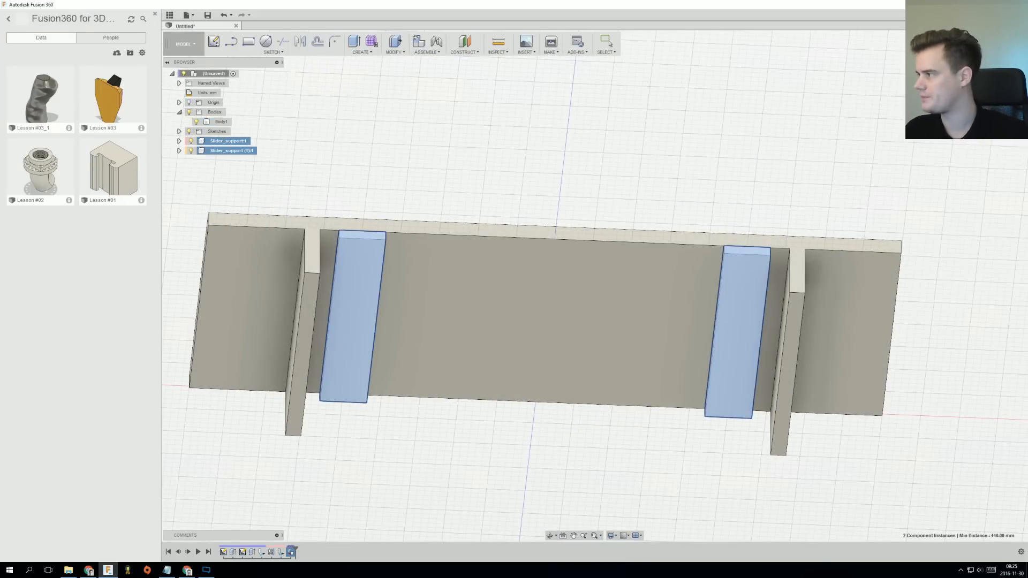
pyautogui.click(940, 276)
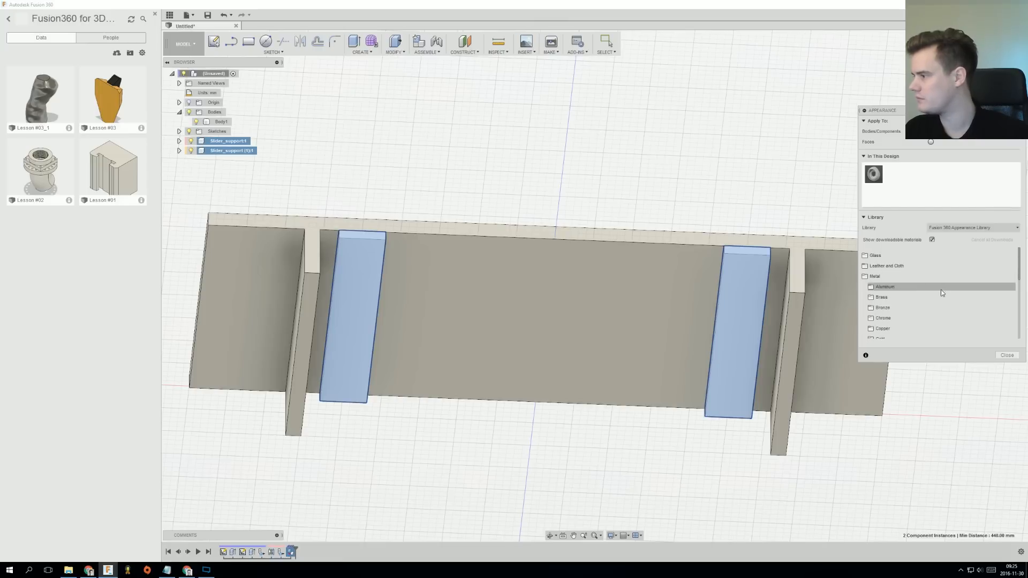
pyautogui.scroll(-2, 904, 326)
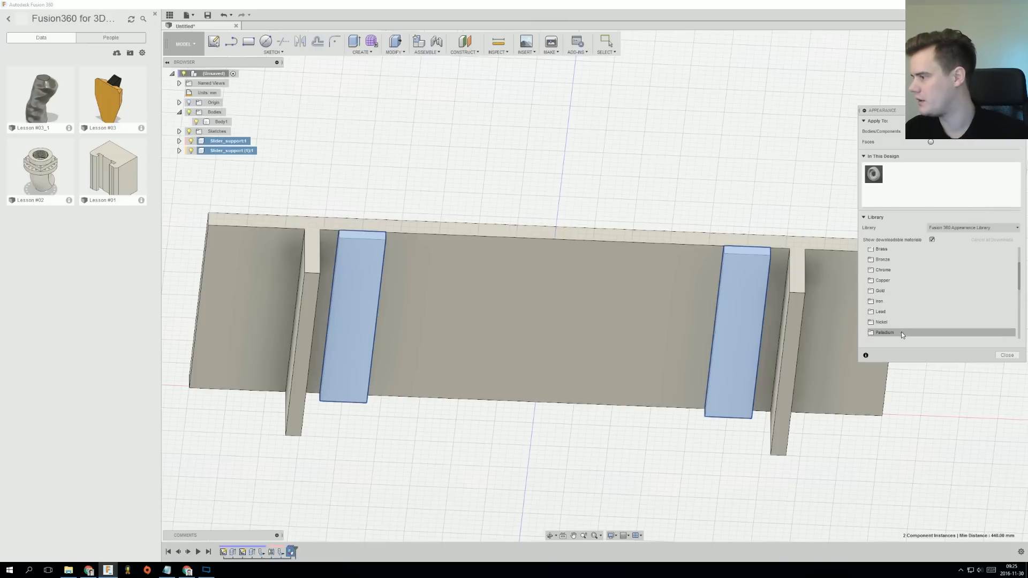
pyautogui.click(901, 332)
pyautogui.scroll(-1, 937, 299)
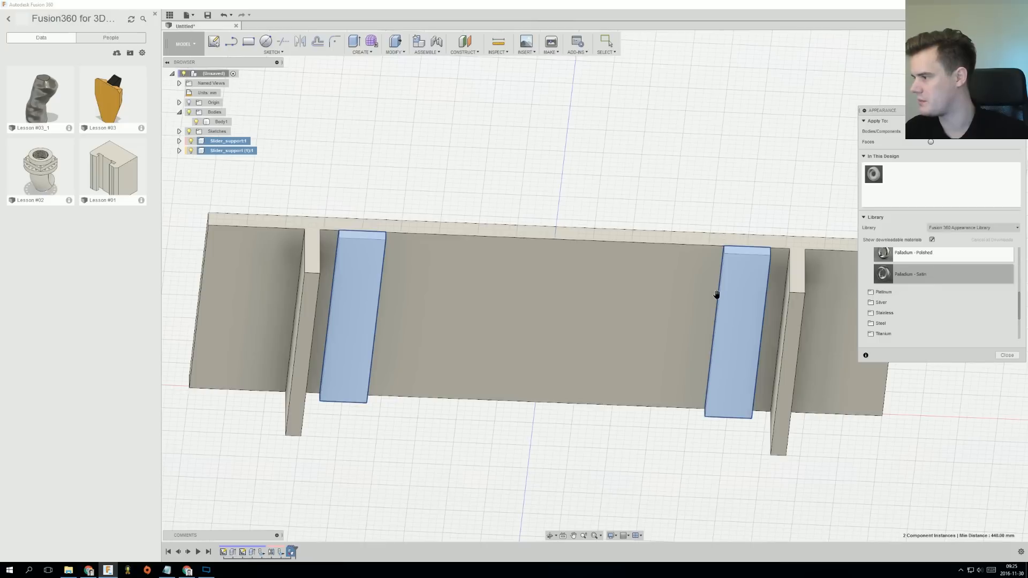
pyautogui.moveTo(716, 294); pyautogui.dragTo(735, 290)
pyautogui.keyDown('shift'); pyautogui.moveTo(720, 196); pyautogui.dragTo(727, 202, button='middle'); pyautogui.keyUp('shift')
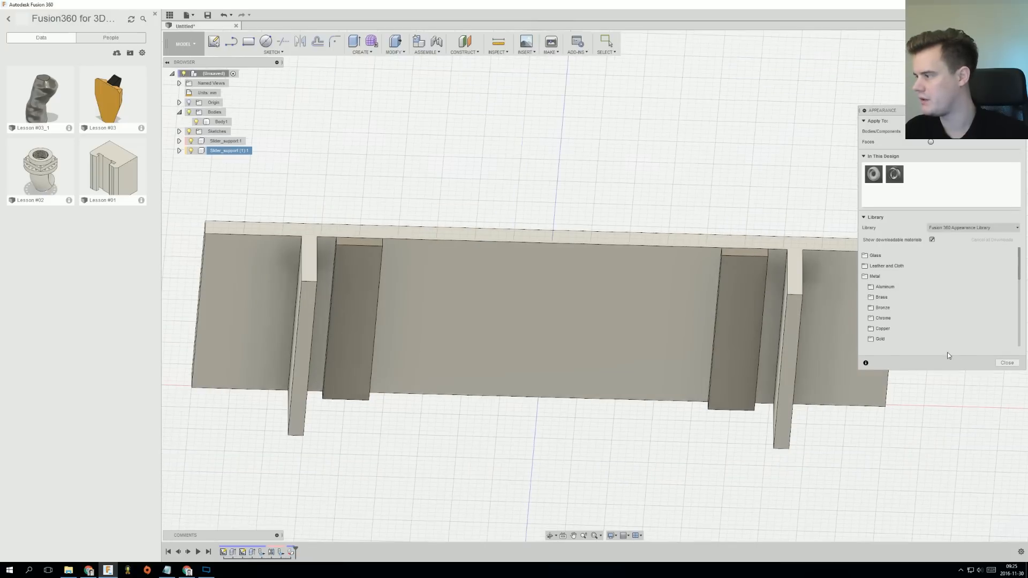
pyautogui.click(1002, 368)
# Show the table profile sketch, Sketch1, and hide the main table body, Body1.
pyautogui.keyDown('shift'); pyautogui.moveTo(639, 171); pyautogui.dragTo(619, 216, button='middle'); pyautogui.keyUp('shift')
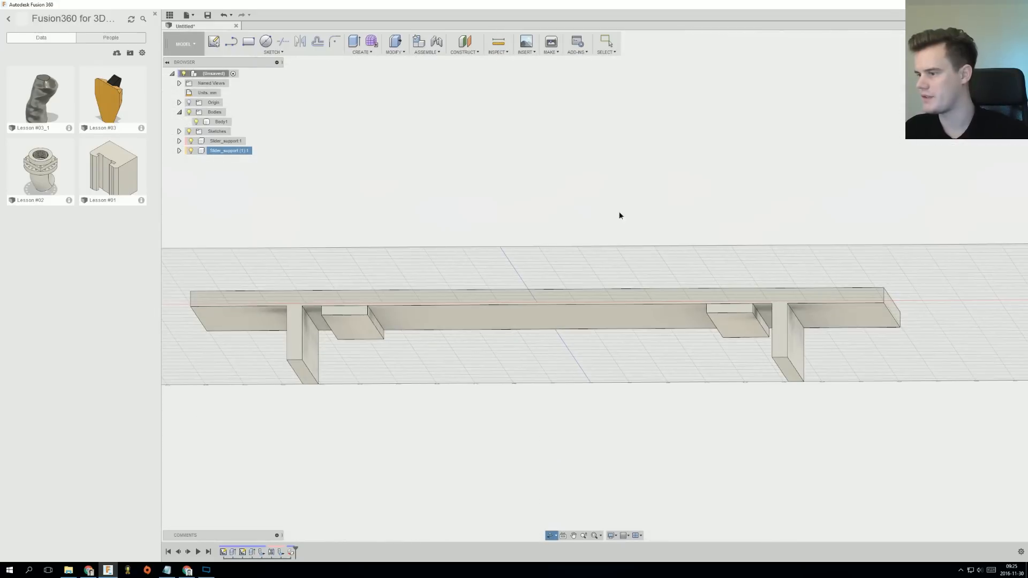
pyautogui.keyDown('shift'); pyautogui.moveTo(572, 310); pyautogui.dragTo(509, 230, button='middle'); pyautogui.keyUp('shift')
pyautogui.keyDown('shift'); pyautogui.moveTo(545, 337); pyautogui.dragTo(400, 366, button='middle'); pyautogui.keyUp('shift')
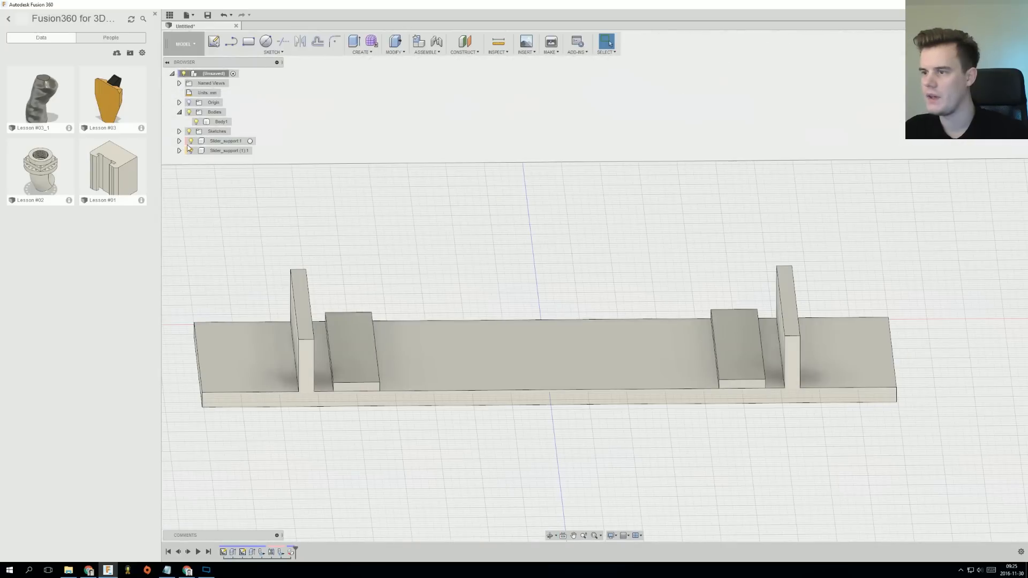
pyautogui.keyDown('shift'); pyautogui.moveTo(361, 197); pyautogui.dragTo(573, 263, button='middle'); pyautogui.keyUp('shift')
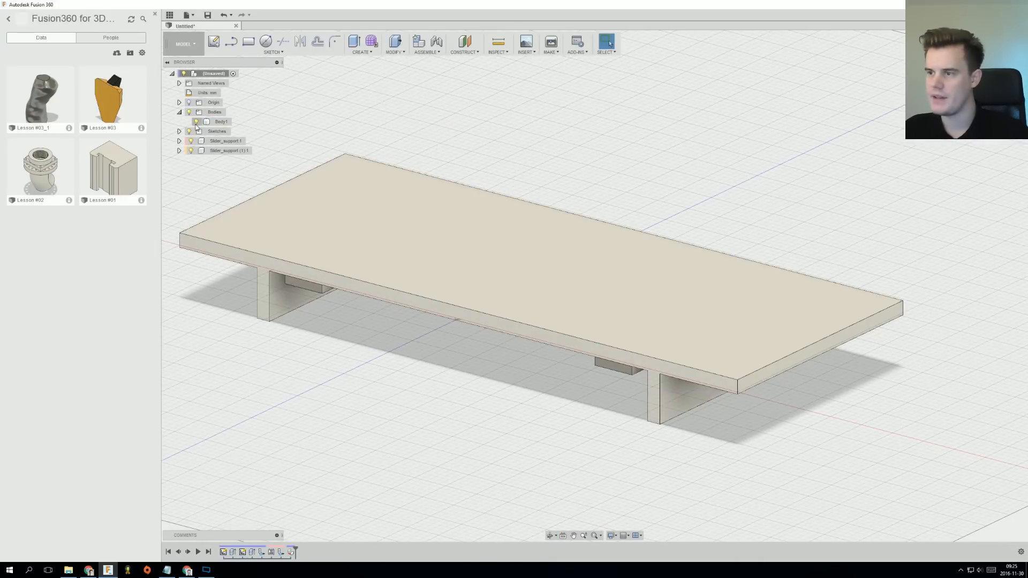
pyautogui.click(180, 131)
pyautogui.click(221, 142)
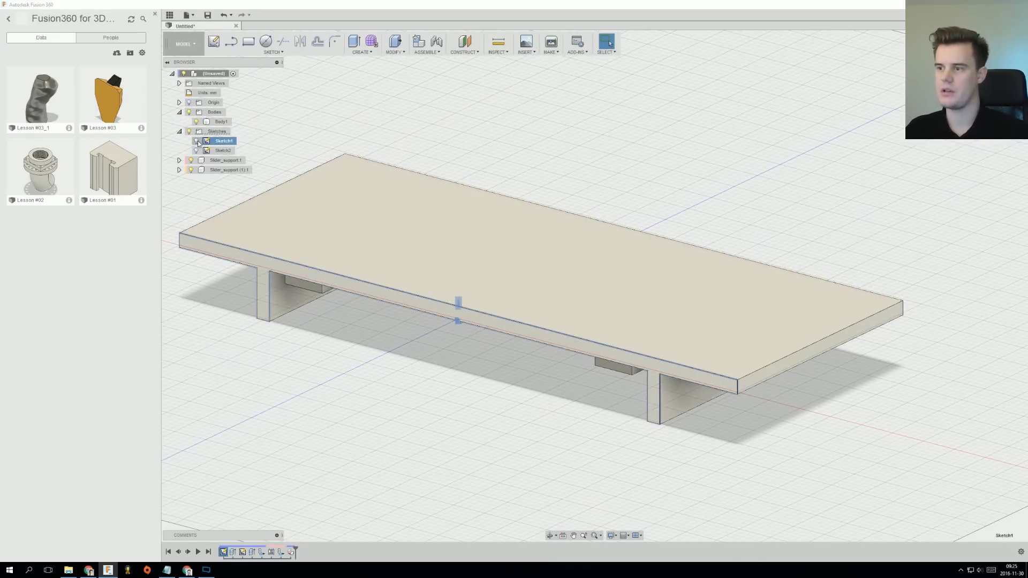
pyautogui.click(196, 141)
pyautogui.click(196, 122)
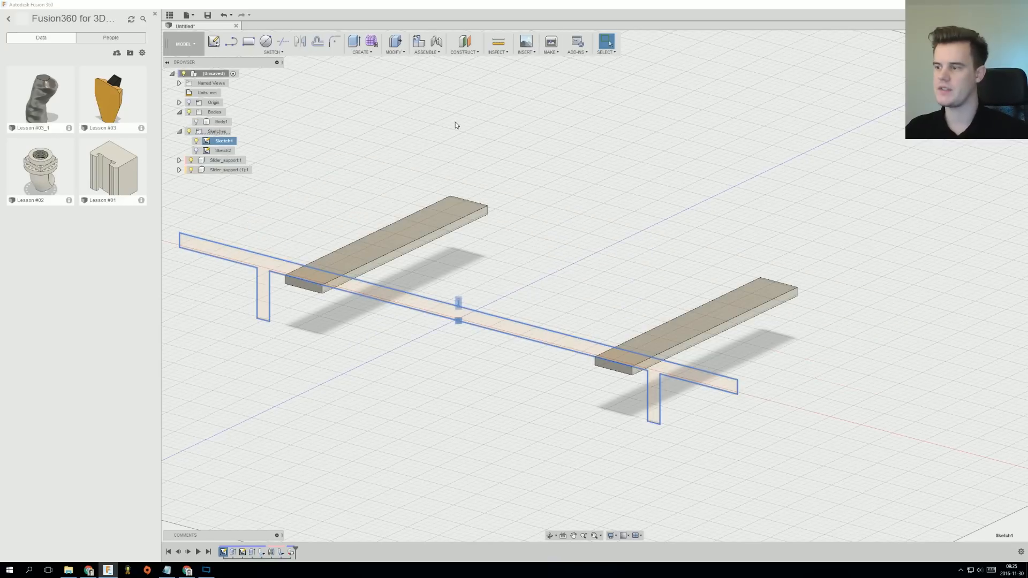
# Edit the table profile sketch in front view and draw a vertical line through the top board's thickness at the centre.
pyautogui.click(470, 321)
pyautogui.scroll(3, 470, 320)
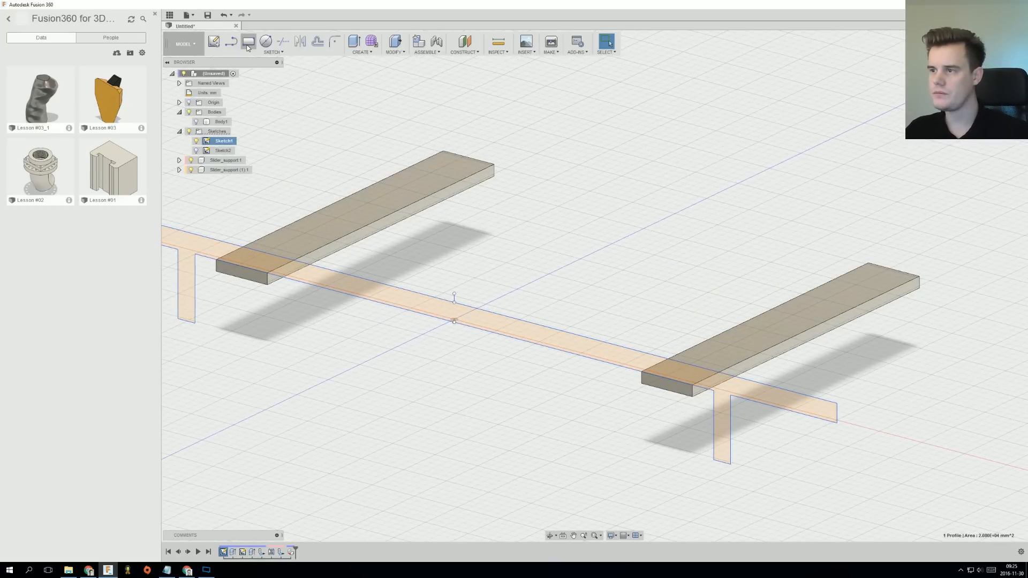
pyautogui.scroll(-2, 461, 236)
pyautogui.moveTo(461, 236); pyautogui.dragTo(502, 256, button='middle')
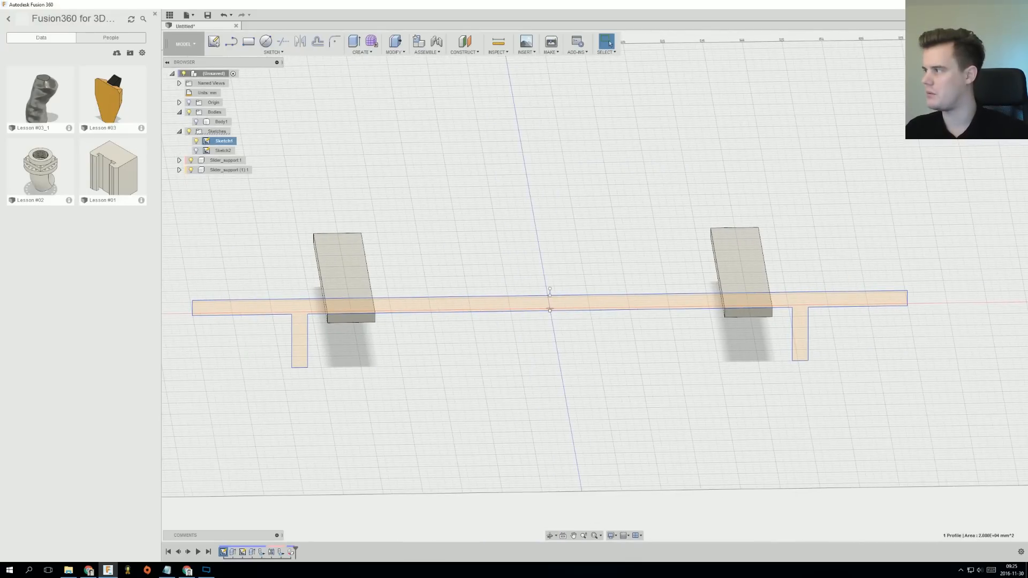
pyautogui.click(995, 74)
pyautogui.scroll(-1, 553, 278)
pyautogui.scroll(2, 457, 231)
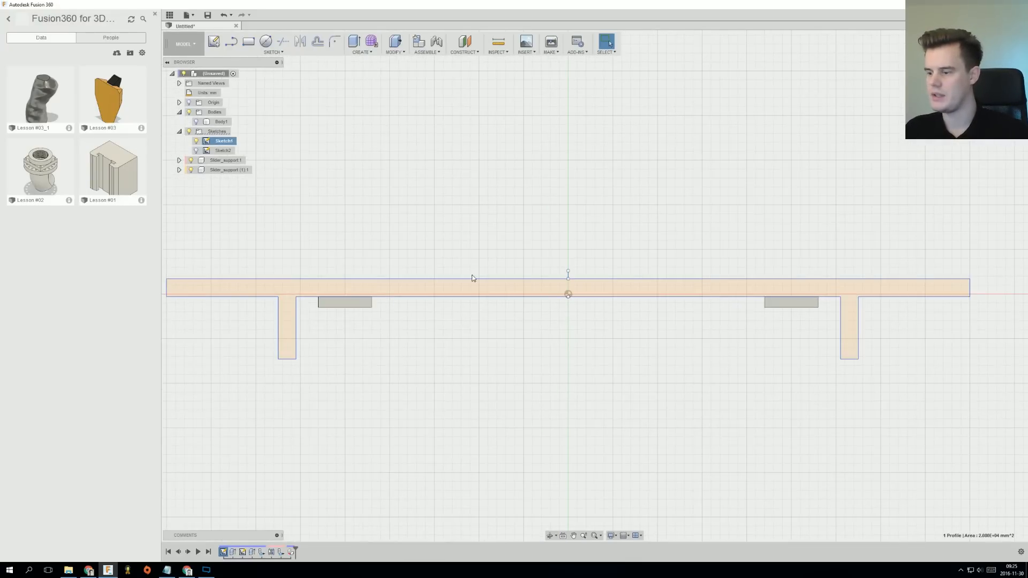
pyautogui.scroll(3, 610, 269)
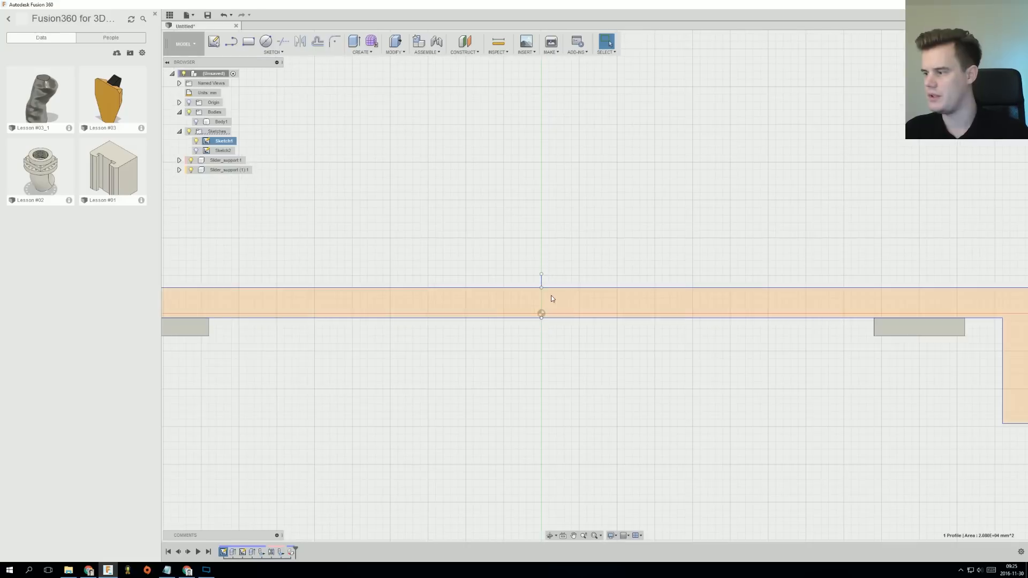
pyautogui.click(232, 50)
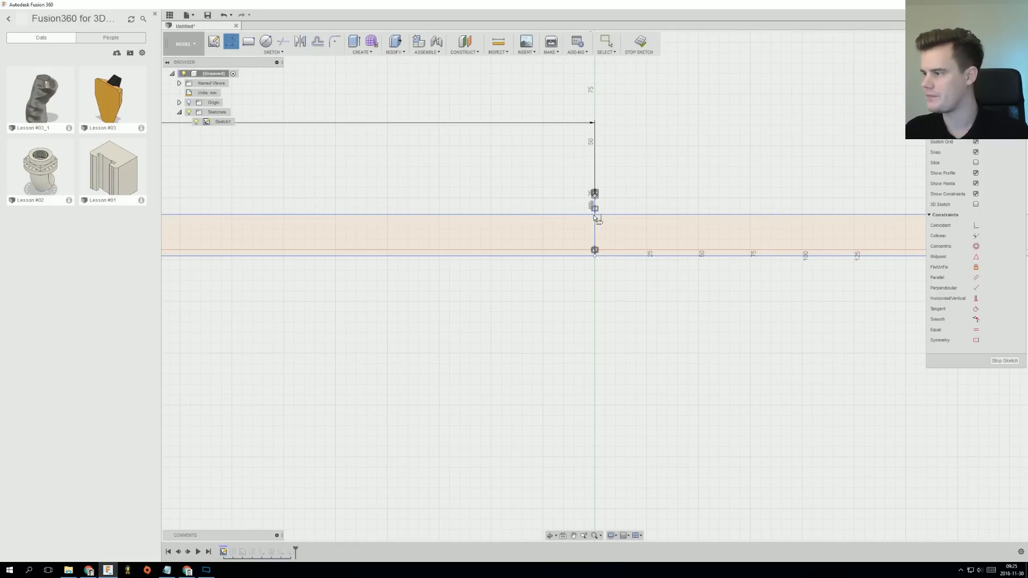
pyautogui.rightClick(640, 195)
pyautogui.click(666, 197)
# Draw a vertical line across the top board's thickness, 125 mm from the centre line towards the leg.
pyautogui.moveTo(722, 229)
pyautogui.mouseDown(button='middle')
pyautogui.moveTo(438, 237)
pyautogui.moveTo(470, 220)
pyautogui.moveTo(468, 209)
pyautogui.moveTo(446, 211)
pyautogui.moveTo(464, 218)
pyautogui.mouseUp(button='middle')
pyautogui.keyDown('shift'); pyautogui.moveTo(446, 260); pyautogui.dragTo(470, 263, button='middle'); pyautogui.keyUp('shift')
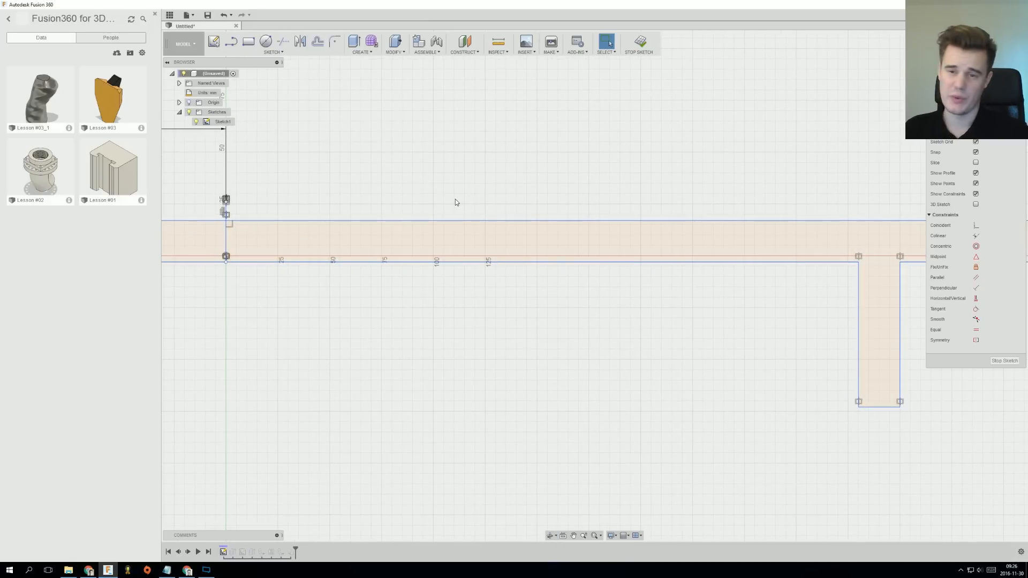
pyautogui.press('l')
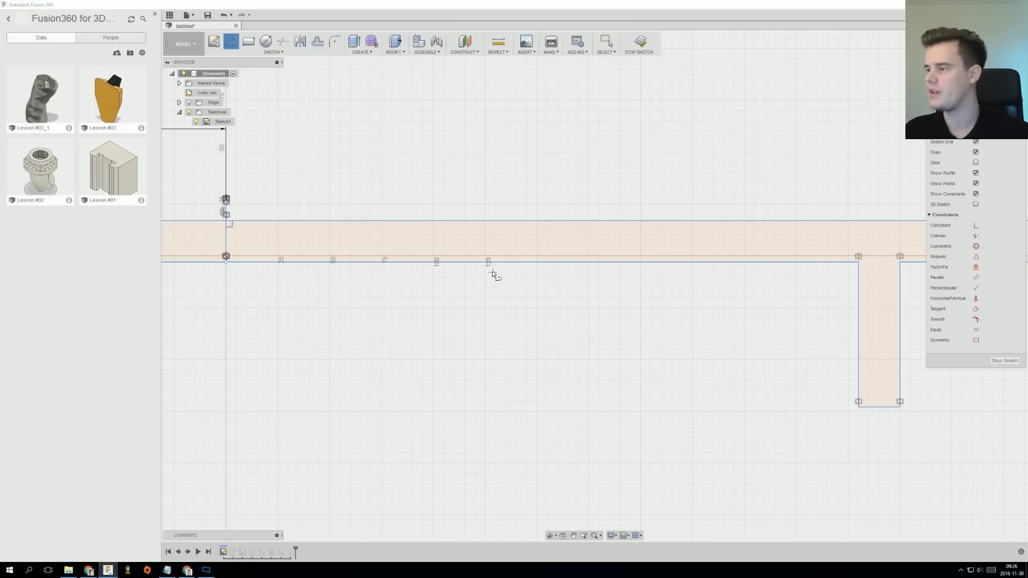
pyautogui.click(485, 215)
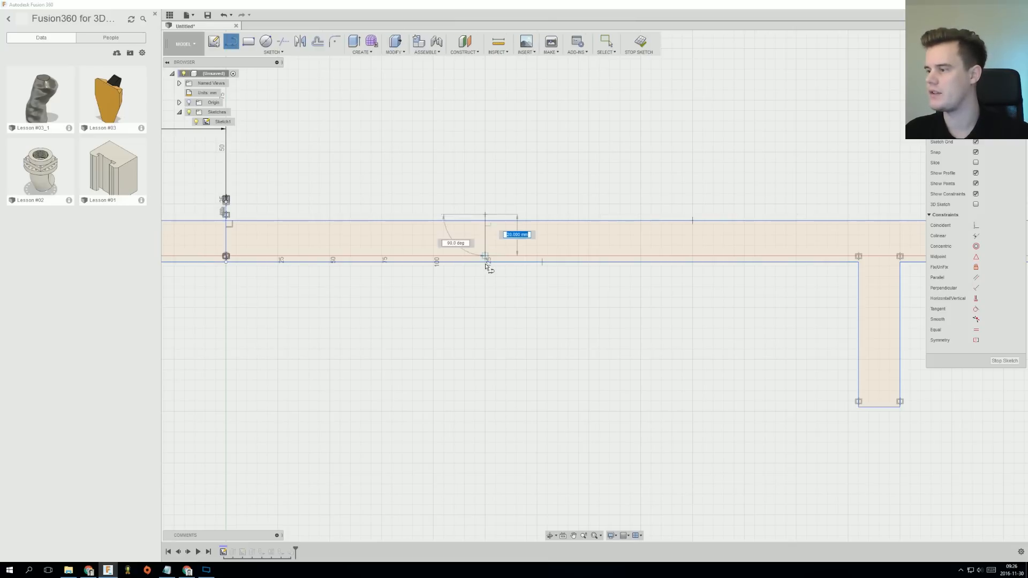
pyautogui.click(485, 266)
pyautogui.press('Escape')
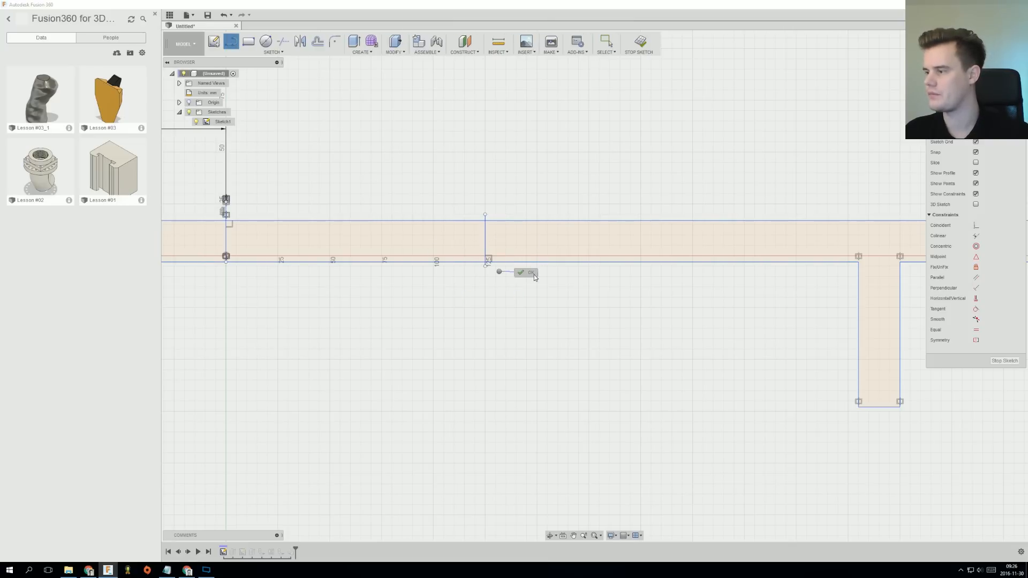
pyautogui.press('Escape')
# From the upper end of that vertical line, draw a 125 mm horizontal line outward and a vertical line down through the board.
pyautogui.moveTo(609, 277); pyautogui.dragTo(509, 276, button='middle')
pyautogui.rightClick(525, 283)
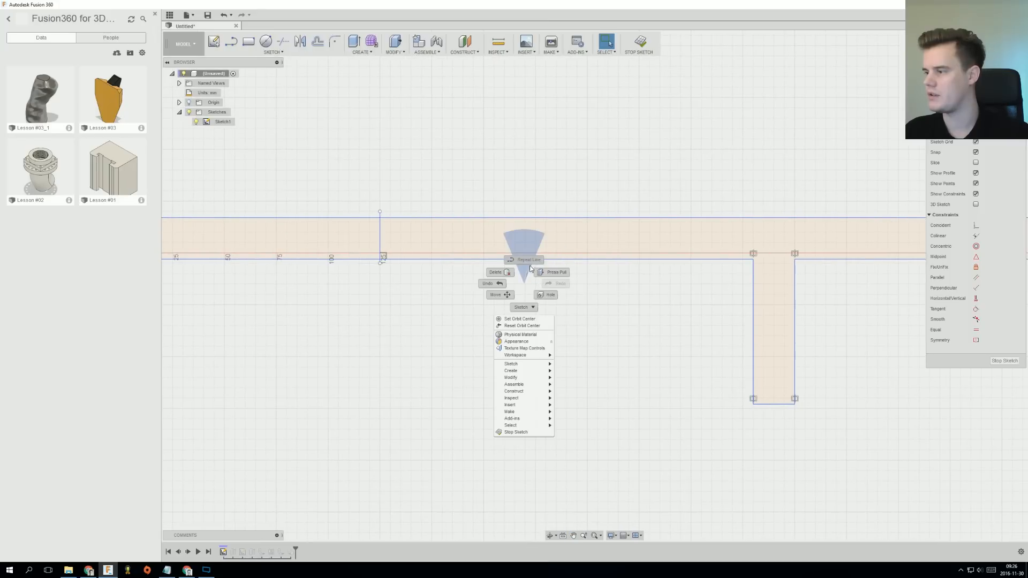
pyautogui.click(525, 259)
pyautogui.click(380, 212)
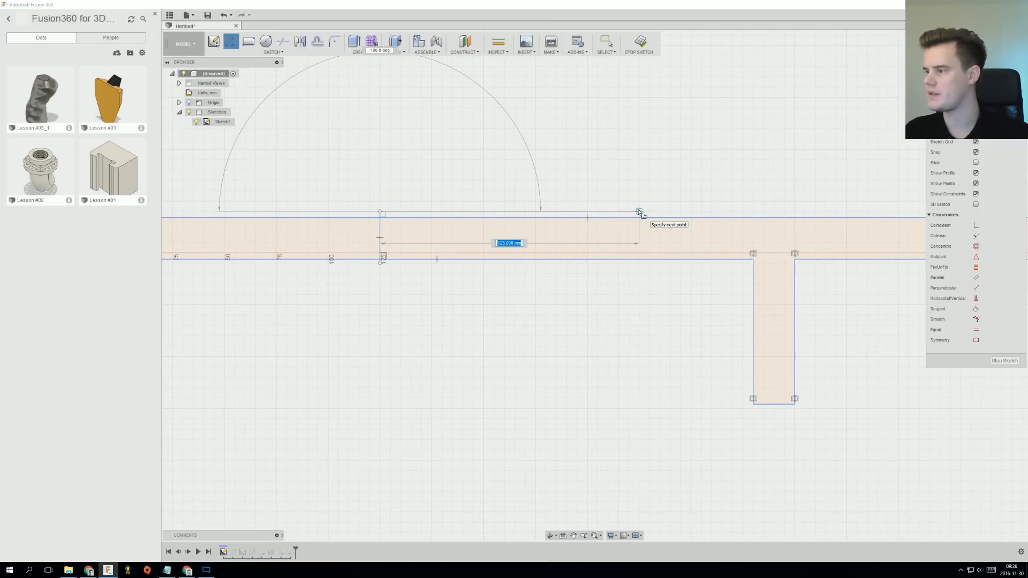
pyautogui.click(638, 212)
pyautogui.click(639, 274)
pyautogui.scroll(-3, 645, 274)
pyautogui.moveTo(641, 274); pyautogui.dragTo(480, 269, button='middle')
# Continue outward with a second 125 mm horizontal line above the leg and end it with a vertical line down through the board.
pyautogui.rightClick(561, 200)
pyautogui.click(561, 177)
pyautogui.click(482, 229)
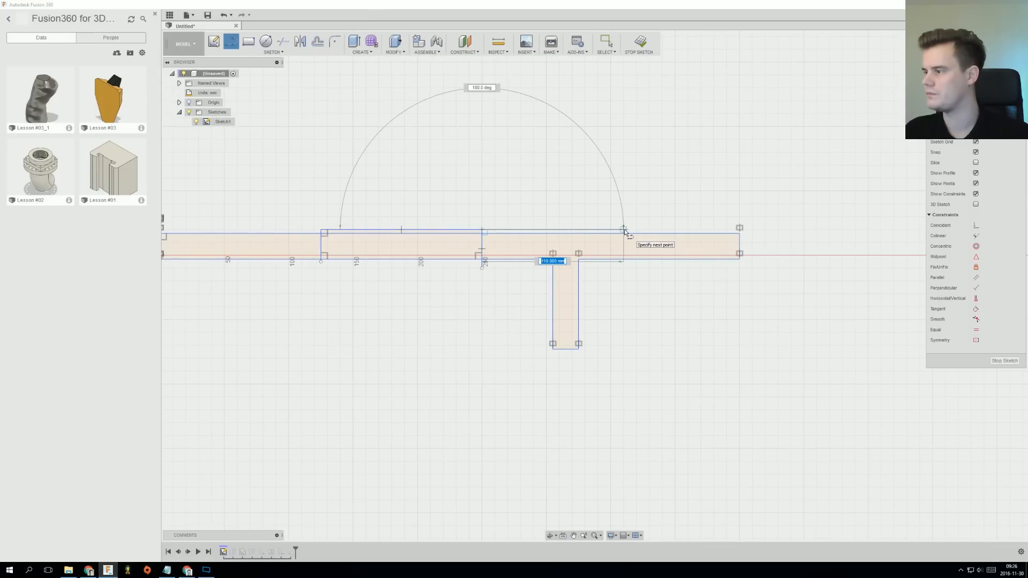
pyautogui.press('Tab')
pyautogui.press('Return')
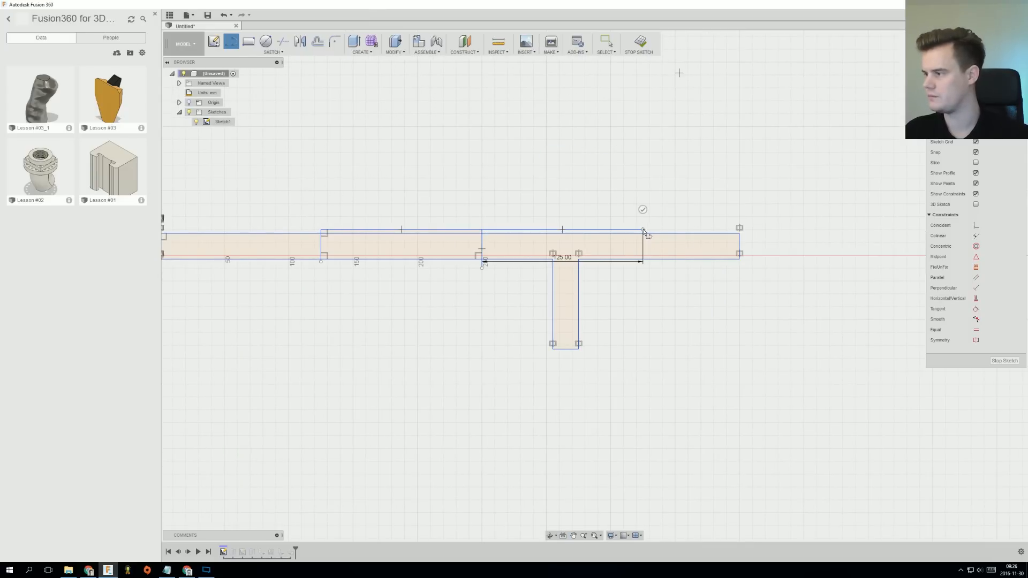
pyautogui.click(643, 268)
pyautogui.rightClick(673, 269)
pyautogui.click(704, 270)
pyautogui.moveTo(562, 234); pyautogui.dragTo(591, 243, button='middle')
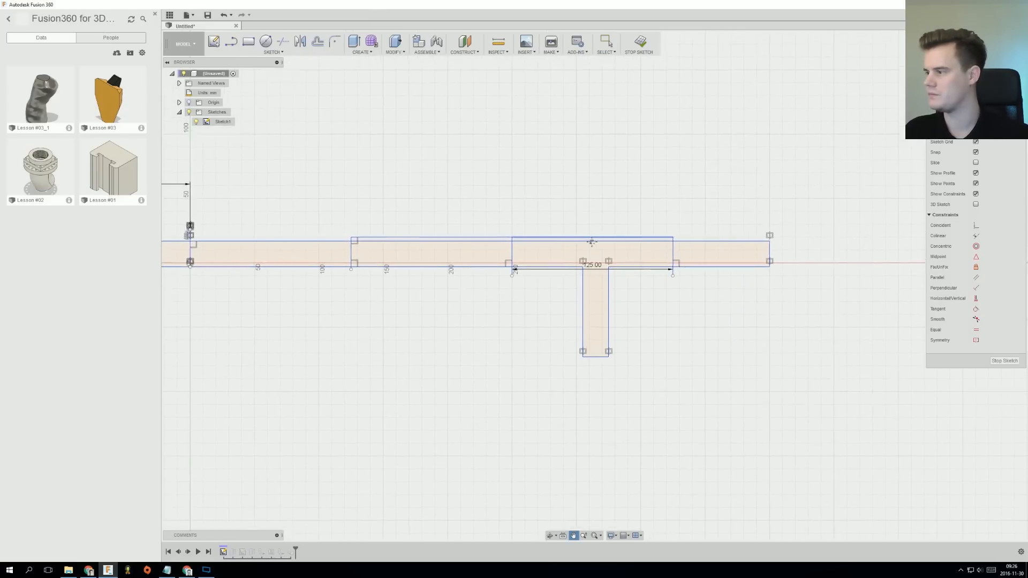
# Fillet the outer upper corner of the table top profile with a 2.5 mm radius.
pyautogui.scroll(5, 591, 242)
pyautogui.press('Escape')
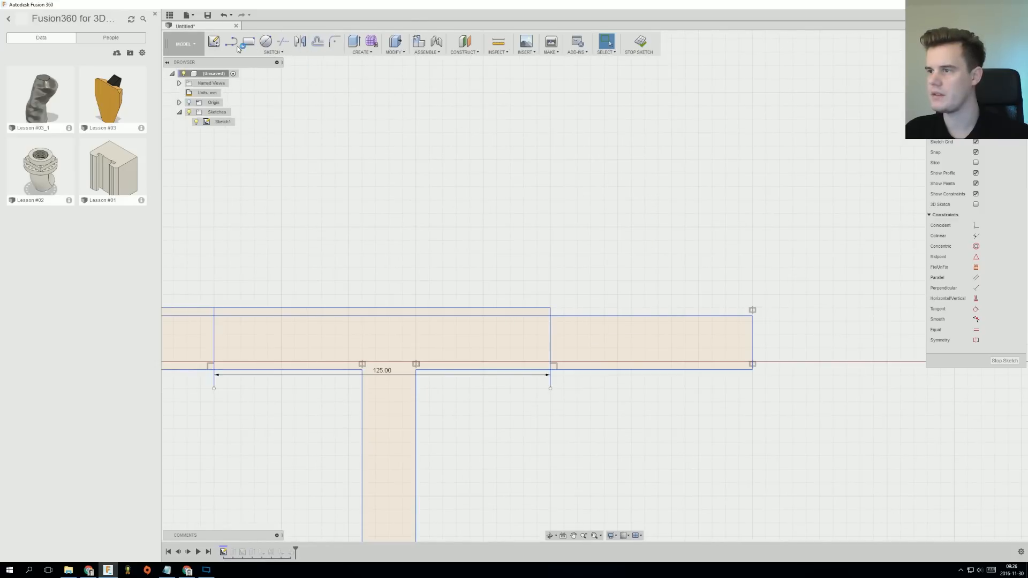
pyautogui.click(273, 52)
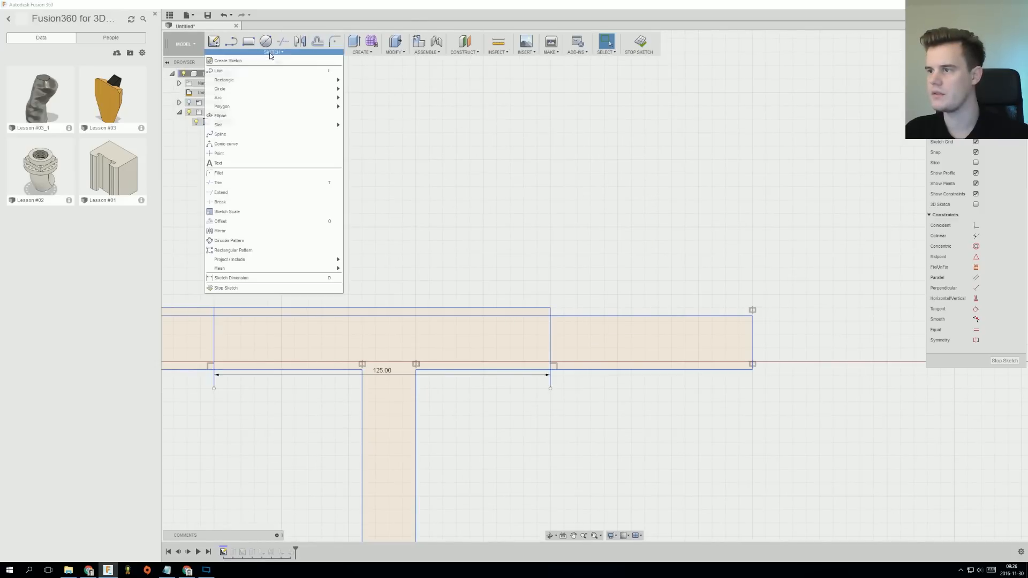
pyautogui.click(273, 183)
pyautogui.click(751, 318)
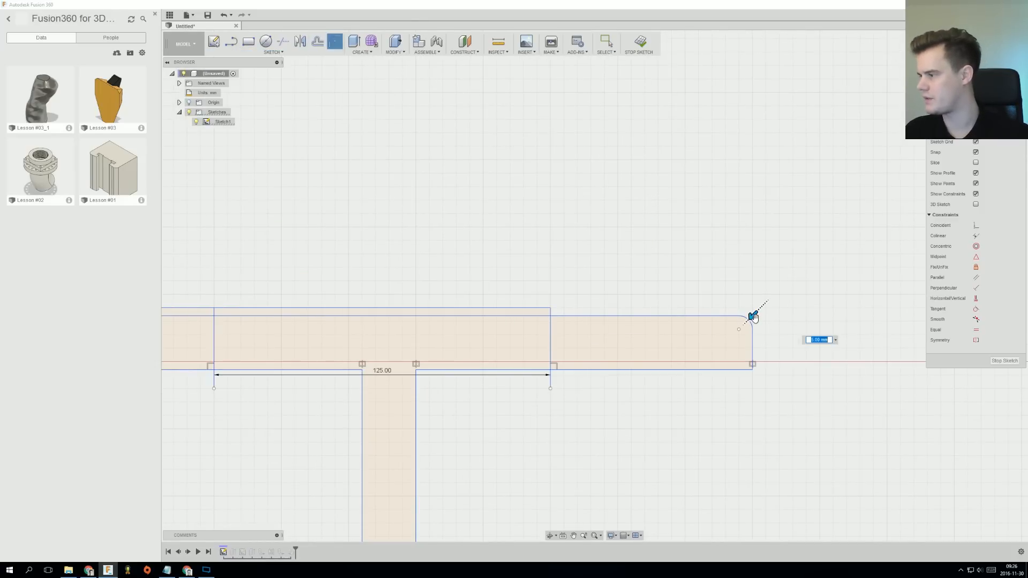
pyautogui.moveTo(753, 316); pyautogui.dragTo(755, 314)
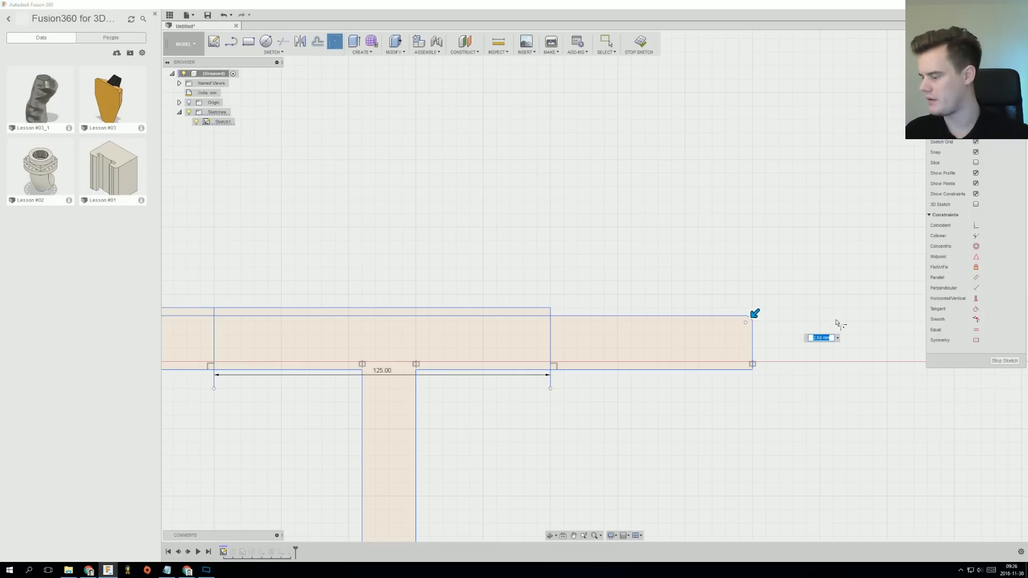
pyautogui.press('Return')
# Draw a tapered notch outline with a vertical middle segment about 5 mm long against the vertical line nearest the centre, starting at the board's top edge.
pyautogui.scroll(-5, 722, 302)
pyautogui.moveTo(503, 302); pyautogui.dragTo(664, 294, button='middle')
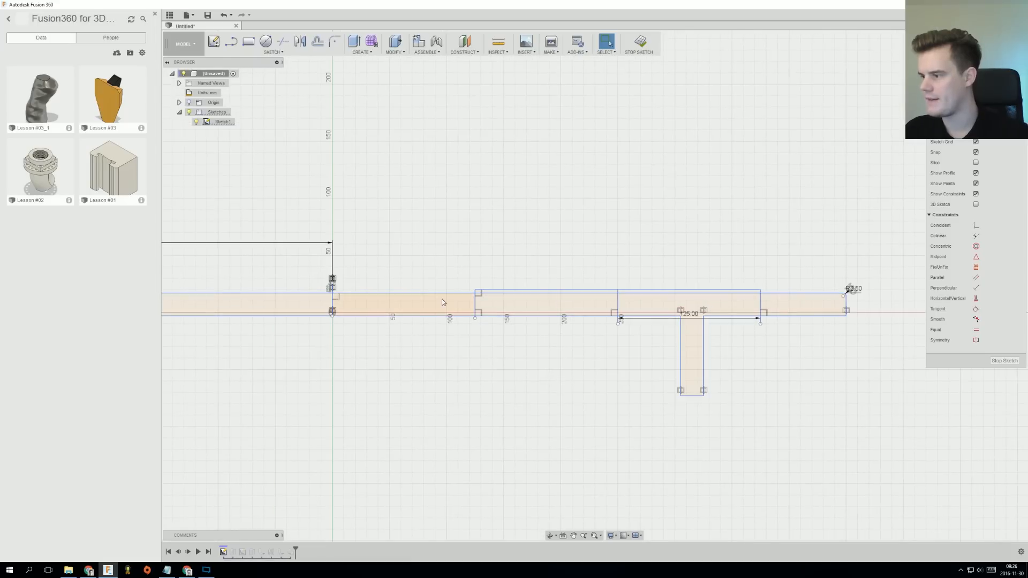
pyautogui.click(516, 306)
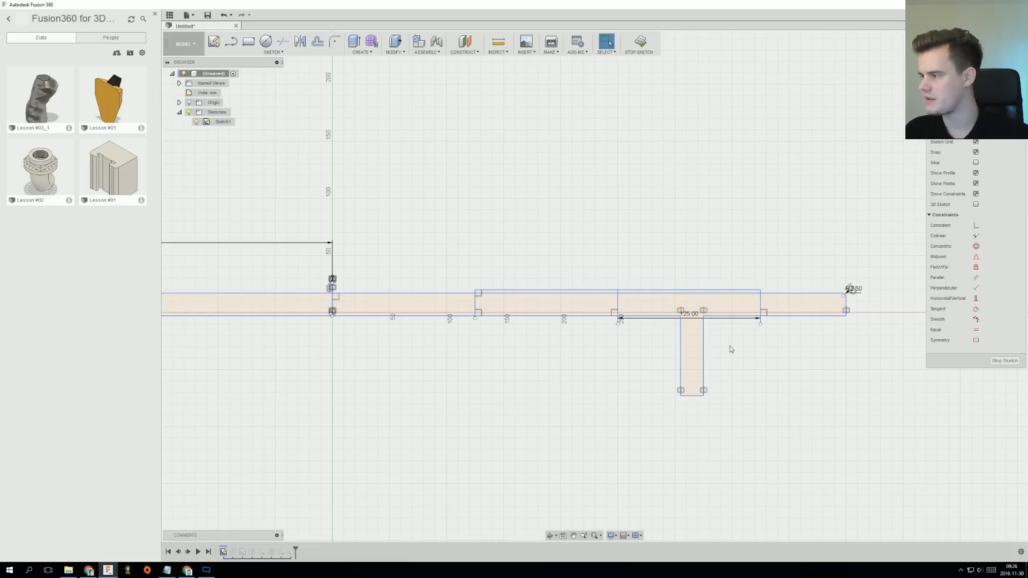
pyautogui.keyDown('shift'); pyautogui.moveTo(730, 349); pyautogui.dragTo(511, 365, button='middle'); pyautogui.keyUp('shift')
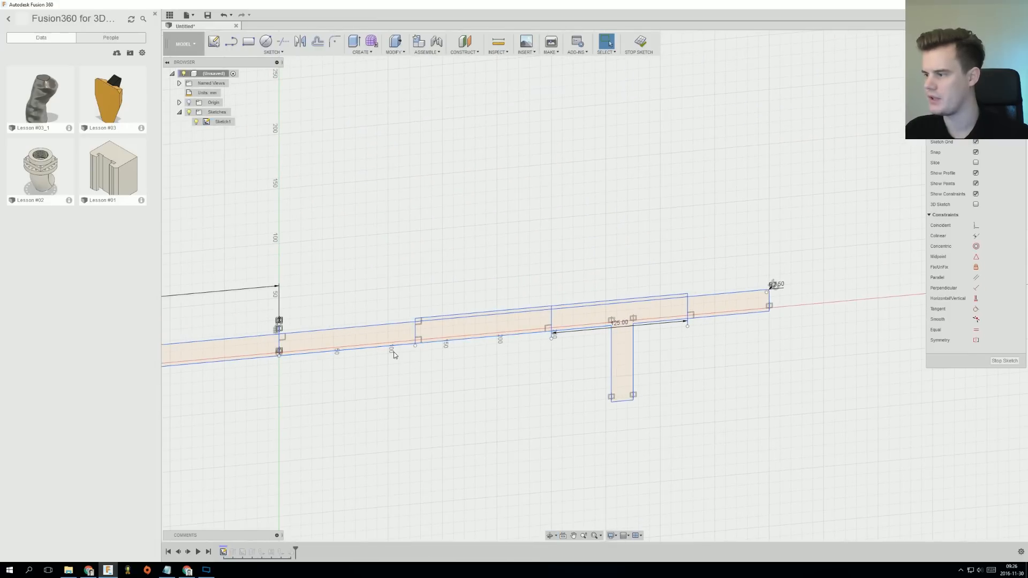
pyautogui.scroll(5, 396, 353)
pyautogui.moveTo(452, 325)
pyautogui.mouseDown(button='middle')
pyautogui.moveTo(487, 326)
pyautogui.moveTo(892, 210)
pyautogui.mouseUp(button='middle')
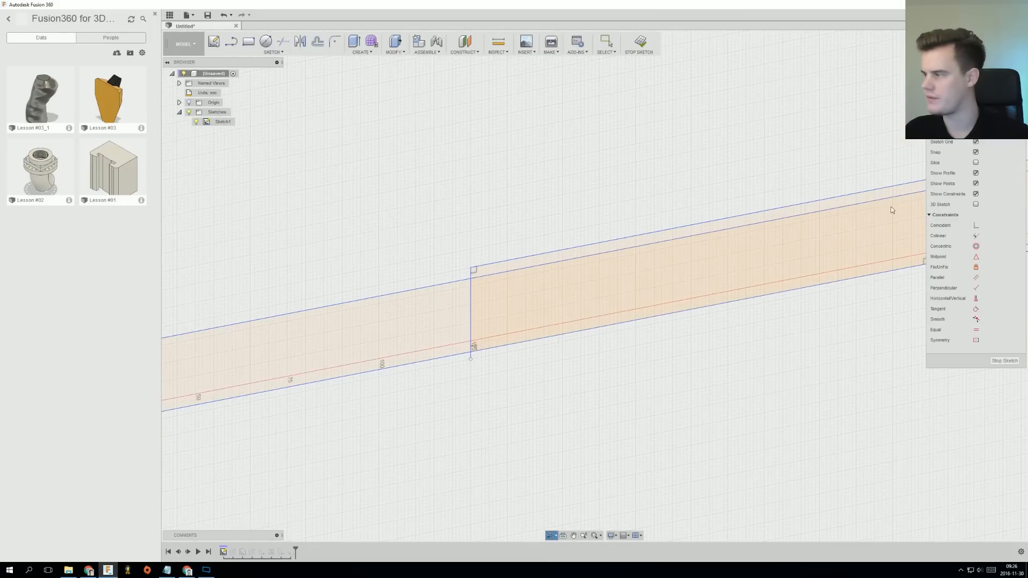
pyautogui.click(610, 44)
pyautogui.moveTo(419, 208)
pyautogui.mouseDown(button='middle')
pyautogui.moveTo(468, 227)
pyautogui.moveTo(541, 284)
pyautogui.mouseUp(button='middle')
pyautogui.scroll(5, 439, 189)
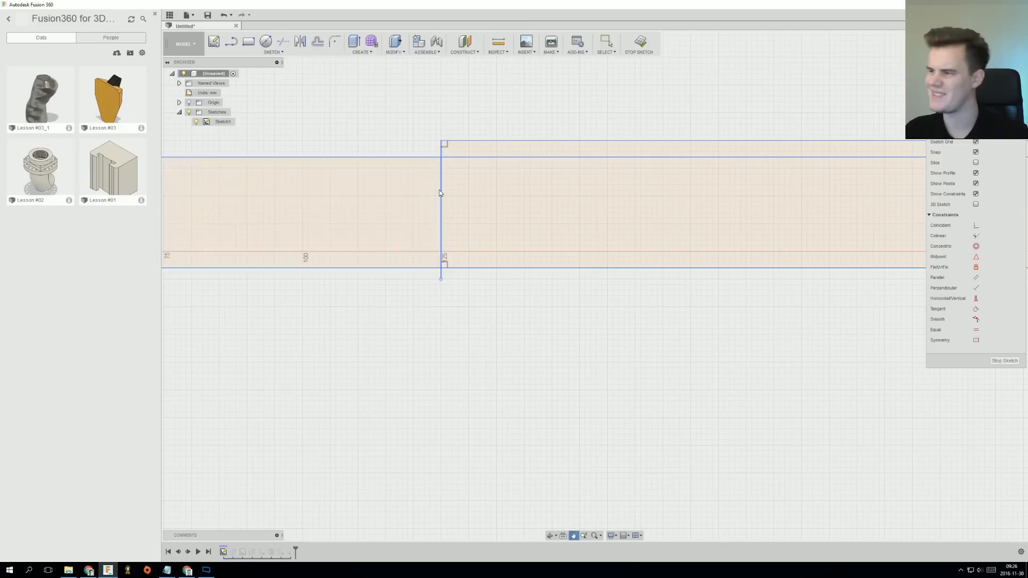
pyautogui.click(231, 41)
pyautogui.click(445, 133)
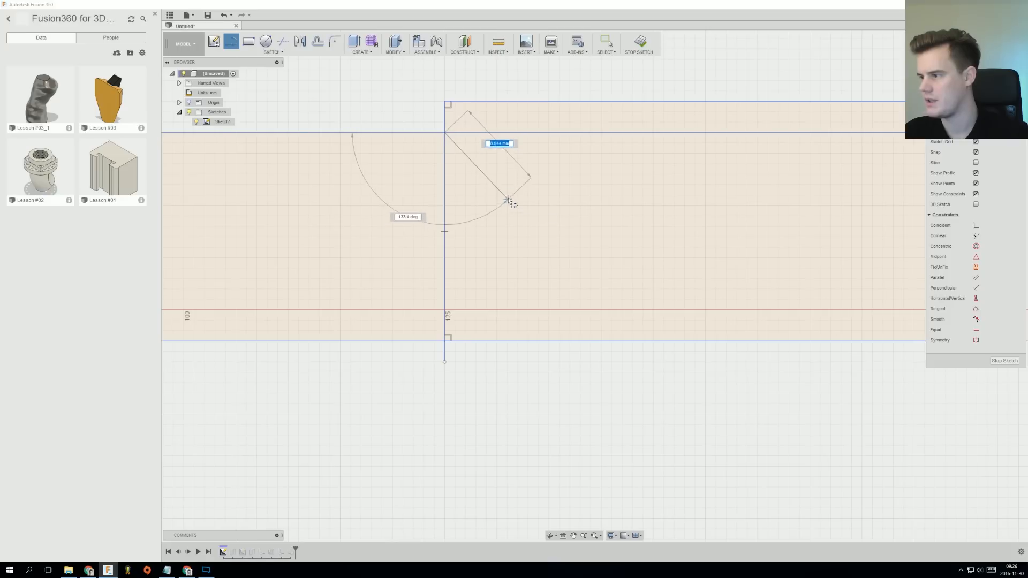
pyautogui.click(507, 205)
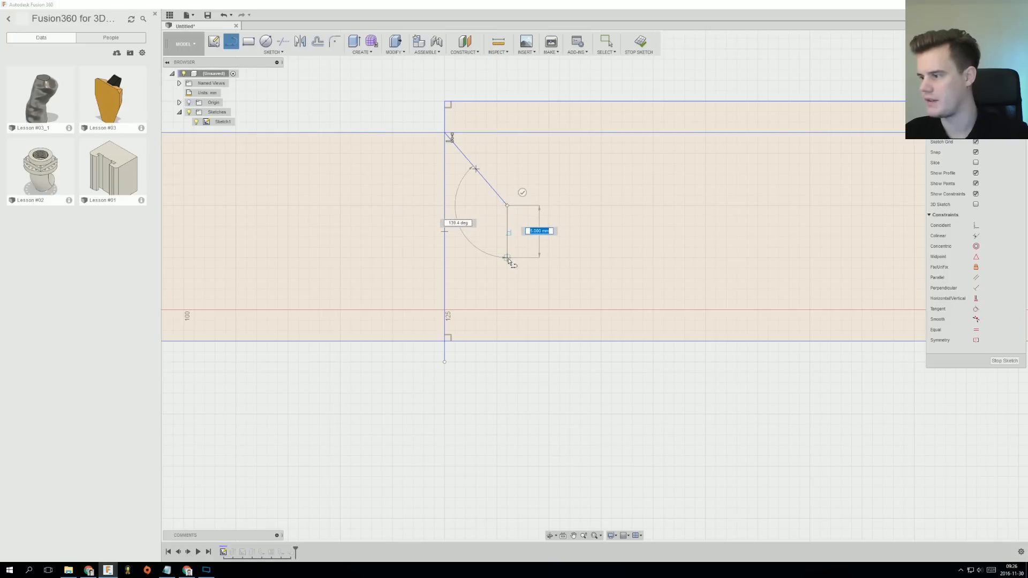
pyautogui.click(507, 258)
pyautogui.click(445, 311)
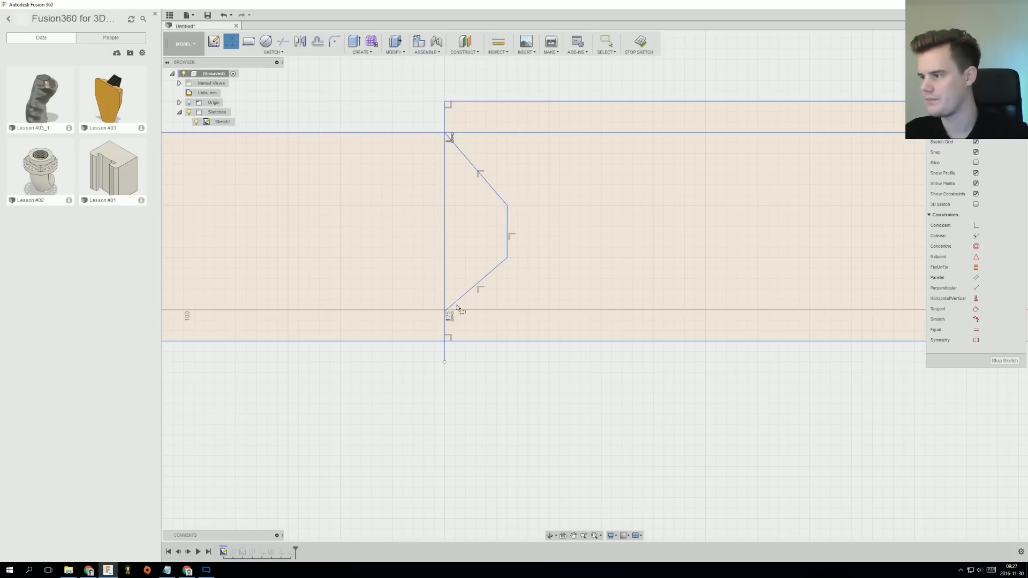
pyautogui.rightClick(538, 257)
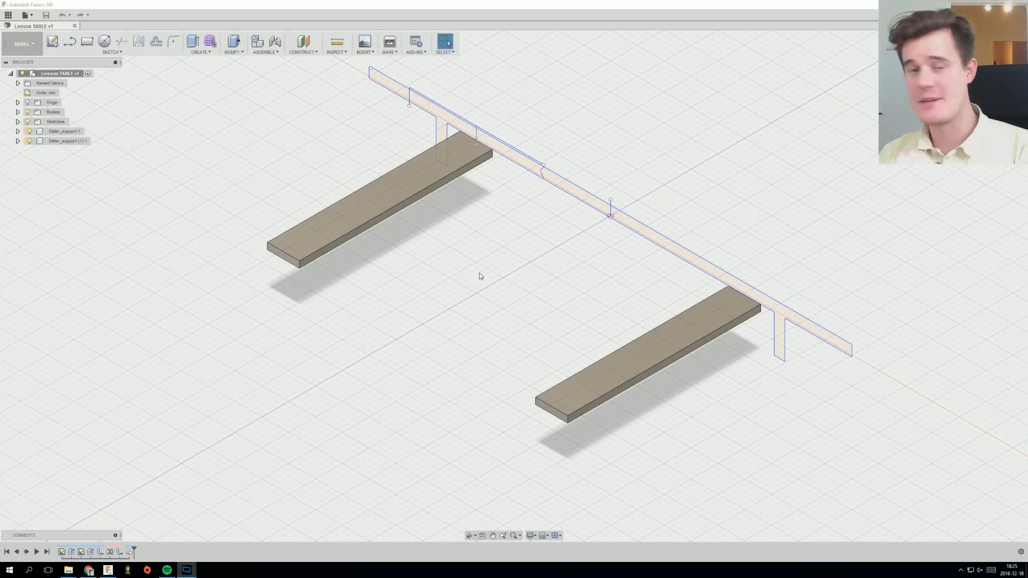
# Hide both slider support components so only the table profile sketch is shown.
pyautogui.keyDown('shift'); pyautogui.moveTo(561, 297); pyautogui.dragTo(523, 322, button='middle'); pyautogui.keyUp('shift')
pyautogui.scroll(2, 524, 320)
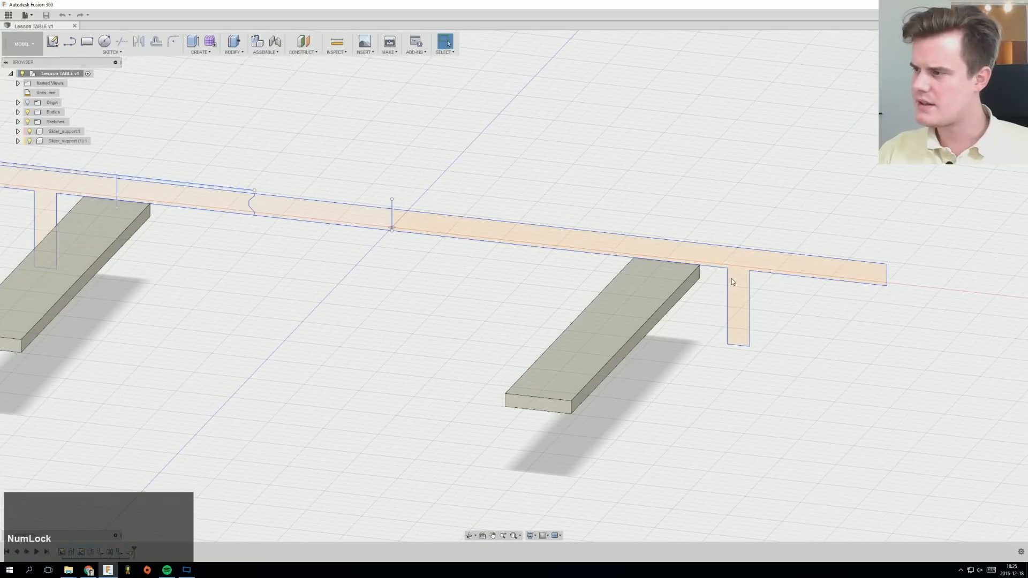
pyautogui.moveTo(711, 298); pyautogui.dragTo(703, 298, button='middle')
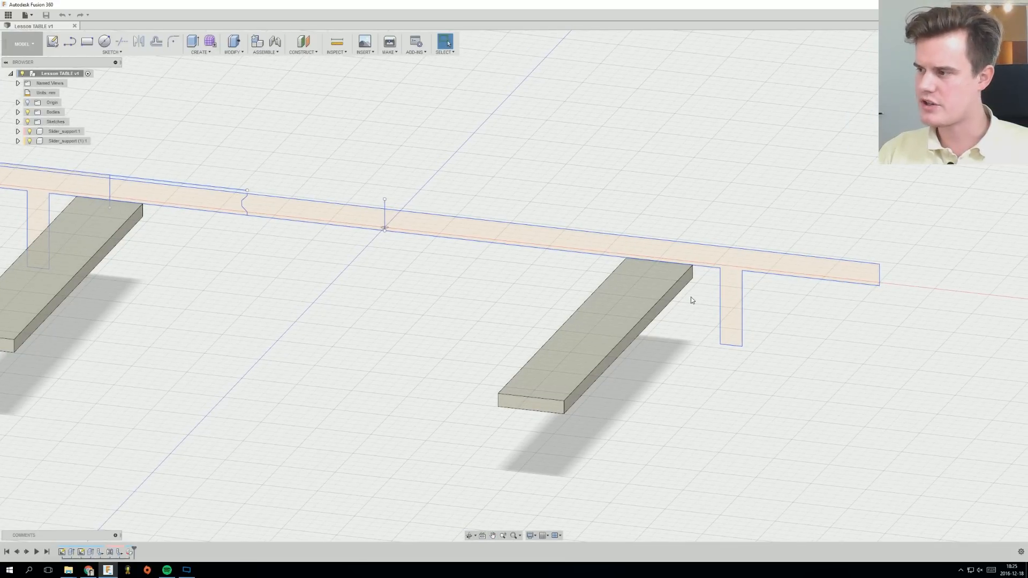
pyautogui.moveTo(466, 273); pyautogui.dragTo(421, 273, button='middle')
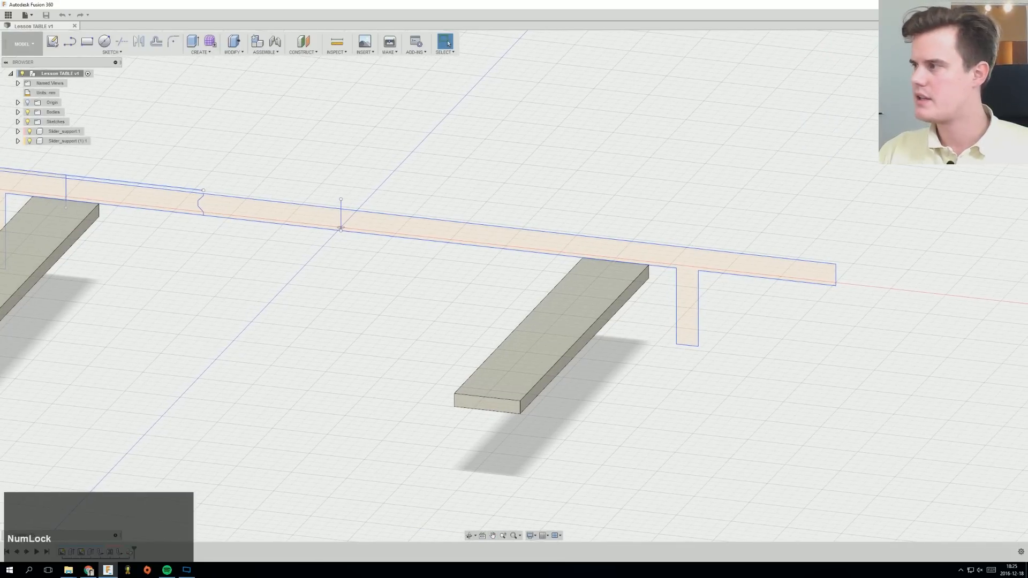
pyautogui.click(29, 131)
pyautogui.click(29, 141)
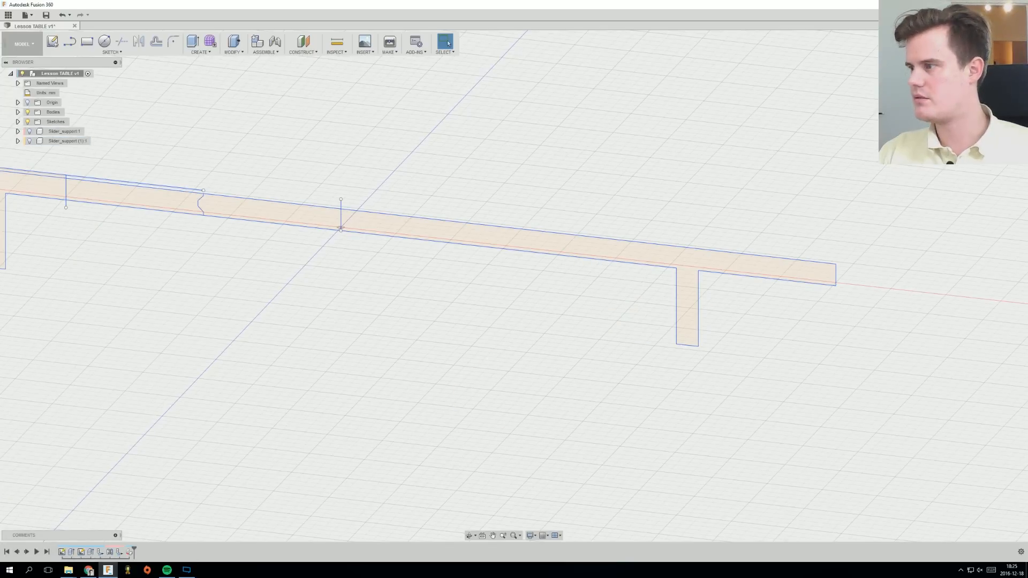
# View the table profile from the front and open its sketch for editing.
pyautogui.click(988, 74)
pyautogui.keyDown('ctrl'); pyautogui.moveTo(574, 315); pyautogui.dragTo(604, 309, button='middle'); pyautogui.keyUp('ctrl')
pyautogui.scroll(1, 387, 314)
pyautogui.moveTo(391, 318)
pyautogui.keyDown('ctrl'); pyautogui.mouseDown(button='middle')
pyautogui.moveTo(429, 303)
pyautogui.moveTo(406, 303)
pyautogui.moveTo(556, 300)
pyautogui.mouseUp(button='middle'); pyautogui.keyUp('ctrl')
pyautogui.scroll(-2, 556, 301)
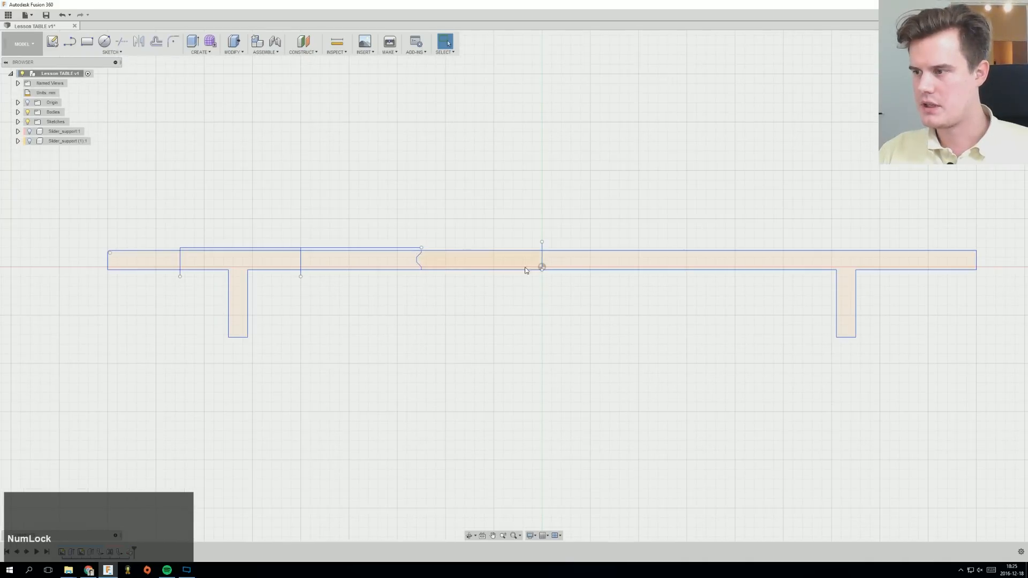
pyautogui.keyDown('ctrl'); pyautogui.moveTo(635, 312); pyautogui.dragTo(514, 307, button='middle'); pyautogui.keyUp('ctrl')
pyautogui.scroll(1, 454, 301)
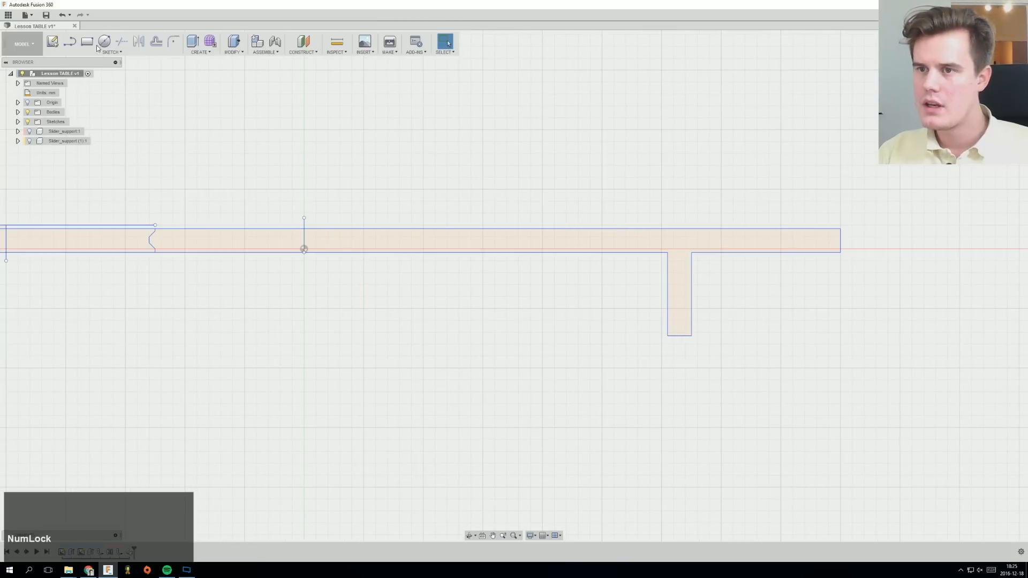
pyautogui.rightClick(364, 242)
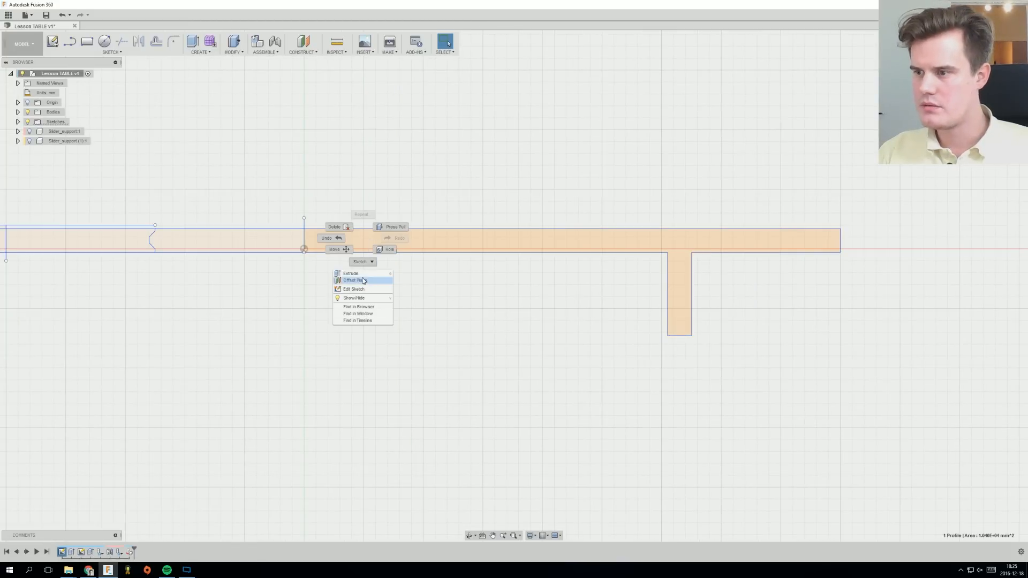
pyautogui.click(364, 280)
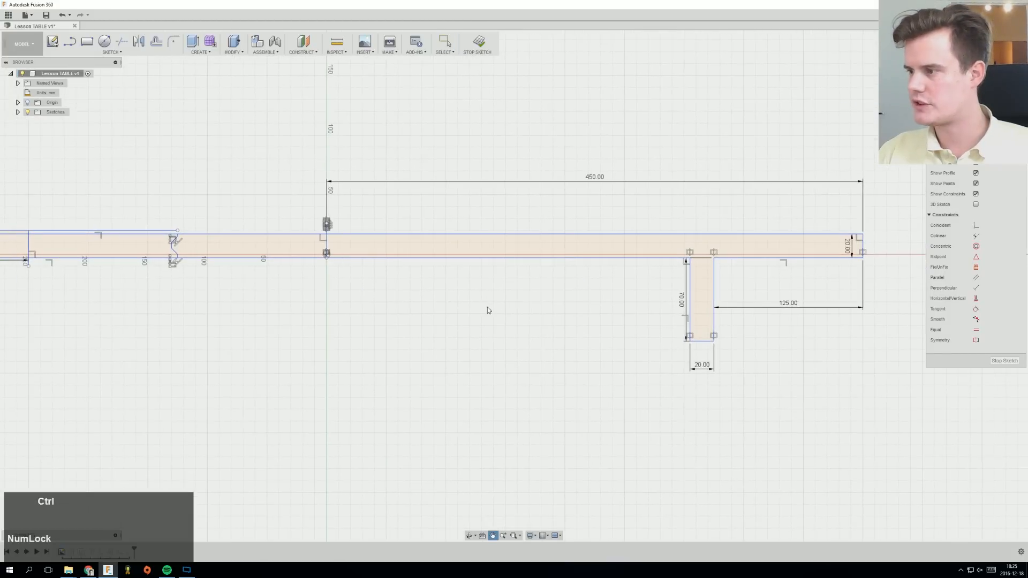
# Draw an outline under the board: a diagonal about 42 mm long, a horizontal line to the centre line, and a 27 mm vertical line up.
pyautogui.click(69, 47)
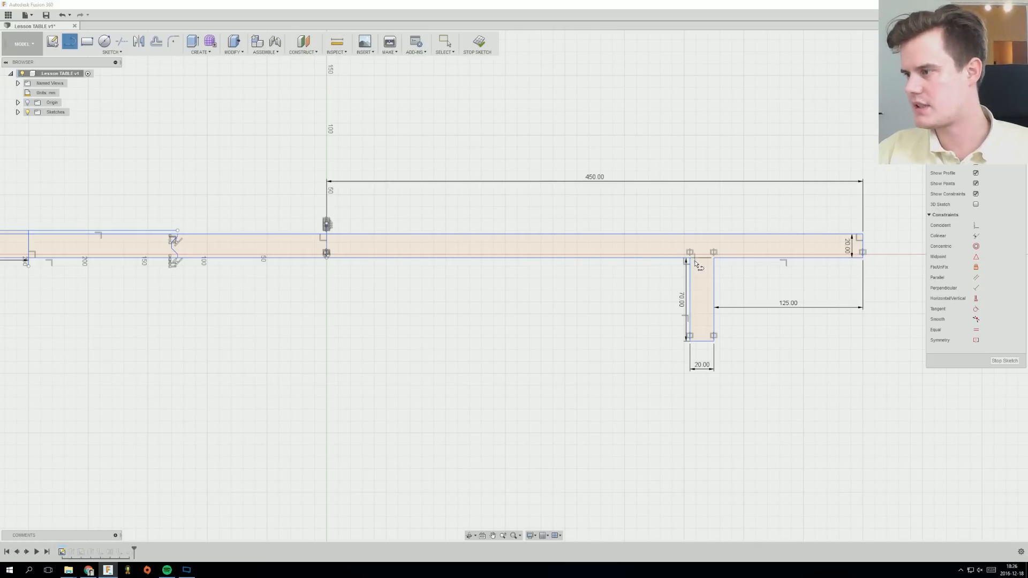
pyautogui.click(639, 258)
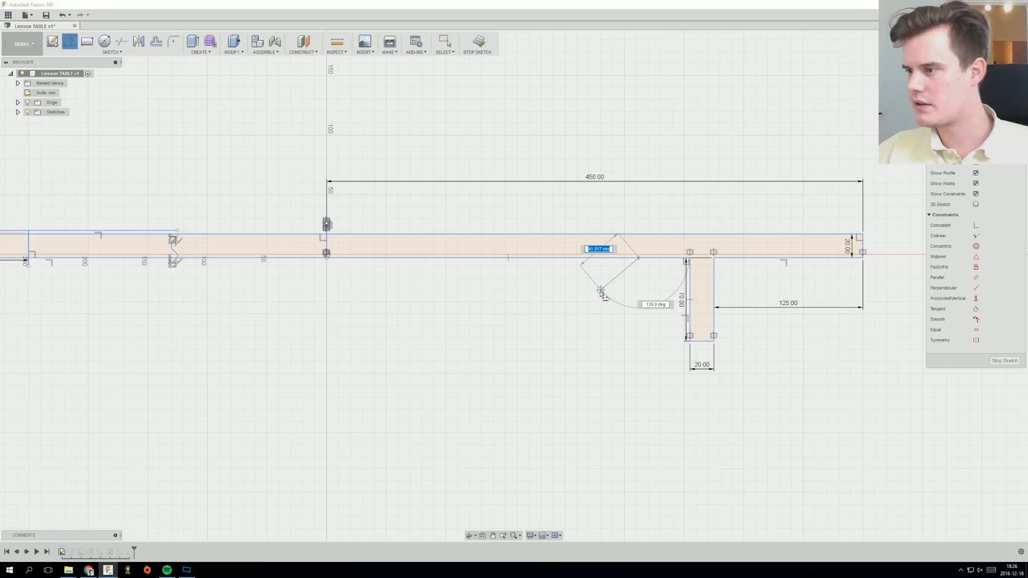
pyautogui.click(601, 289)
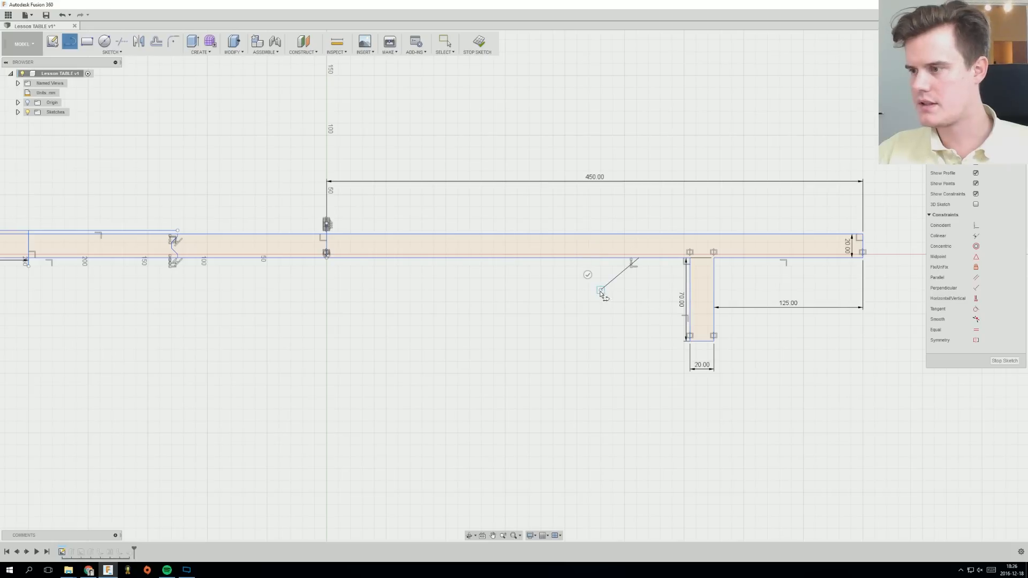
pyautogui.click(326, 290)
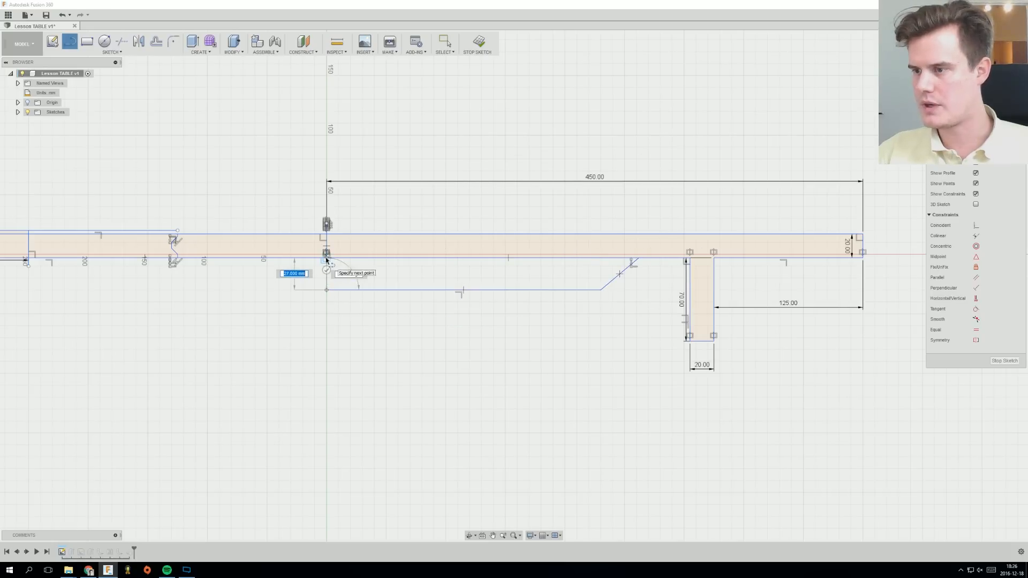
pyautogui.click(327, 258)
pyautogui.scroll(1, 541, 284)
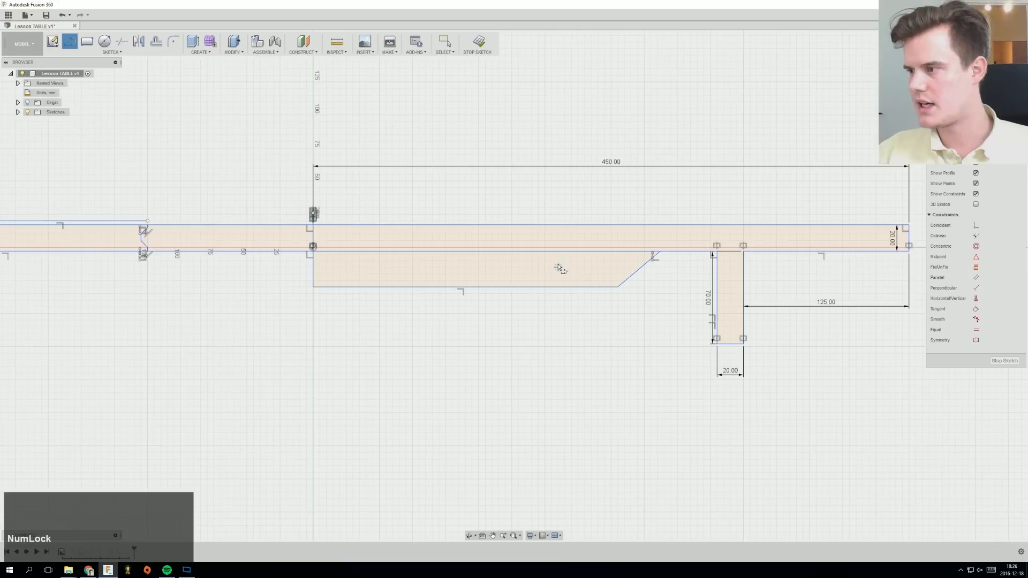
pyautogui.moveTo(558, 268); pyautogui.dragTo(566, 270, button='middle')
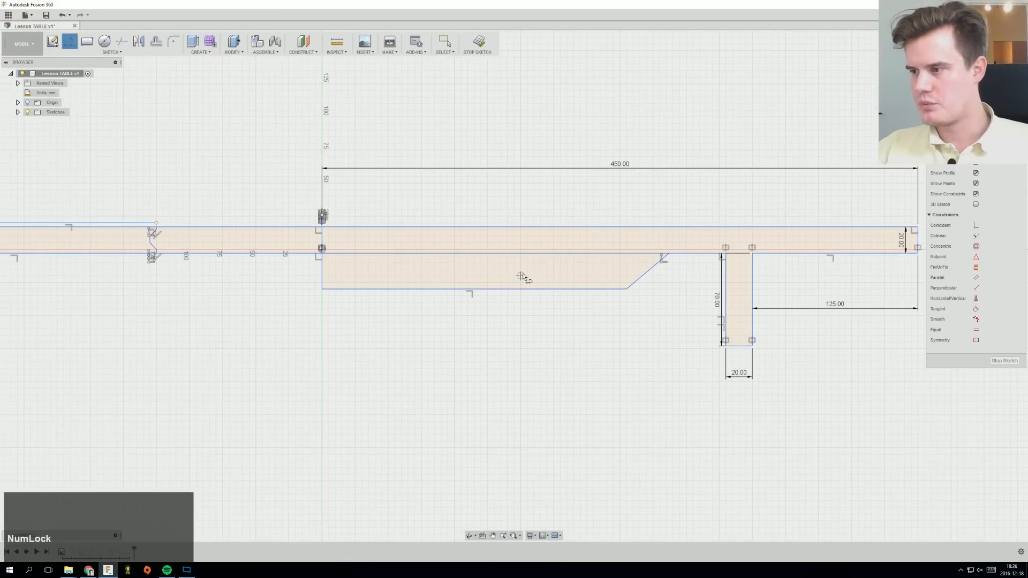
pyautogui.moveTo(499, 301); pyautogui.dragTo(506, 308, button='middle')
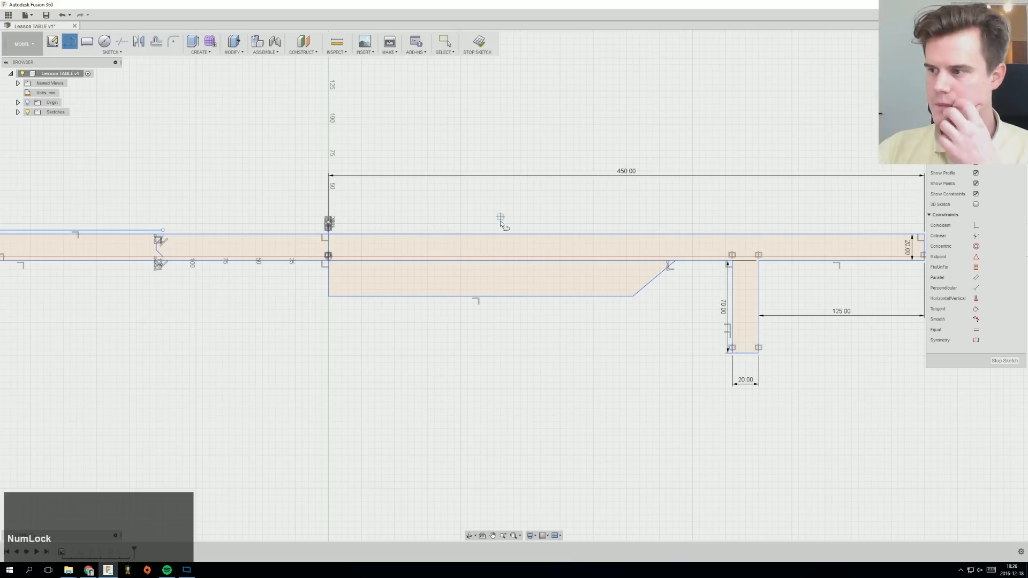
pyautogui.moveTo(508, 230)
pyautogui.keyDown('shift'); pyautogui.mouseDown(button='middle')
pyautogui.moveTo(448, 231)
pyautogui.moveTo(476, 208)
pyautogui.mouseUp(button='middle'); pyautogui.keyUp('shift')
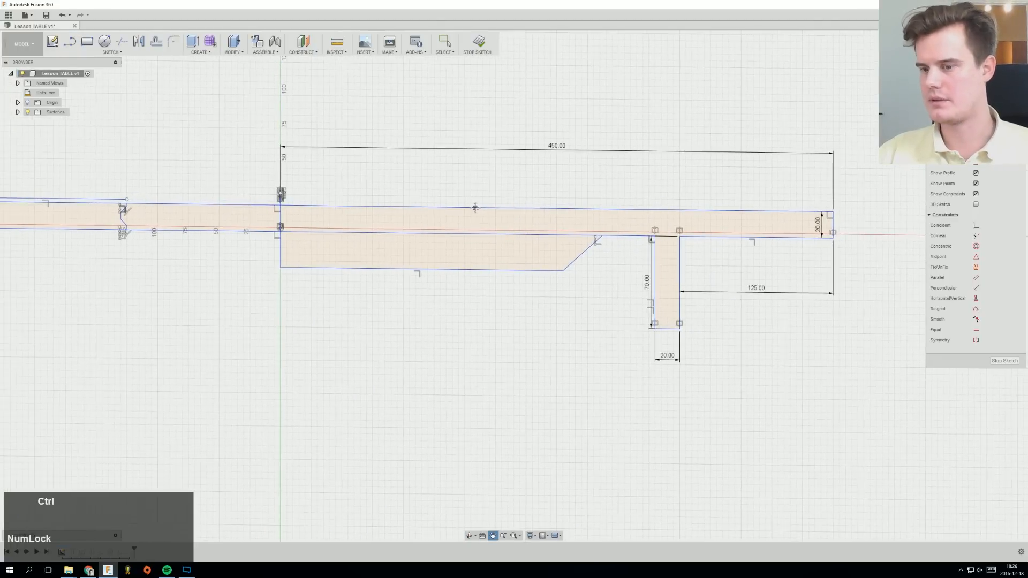
pyautogui.press('l')
pyautogui.moveTo(517, 245)
pyautogui.keyDown('ctrl'); pyautogui.mouseDown(button='middle')
pyautogui.moveTo(487, 249)
pyautogui.moveTo(507, 253)
pyautogui.moveTo(501, 247)
pyautogui.mouseUp(button='middle'); pyautogui.keyUp('ctrl')
pyautogui.keyDown('ctrl'); pyautogui.moveTo(501, 246); pyautogui.dragTo(420, 246, button='middle'); pyautogui.keyUp('ctrl')
pyautogui.moveTo(420, 245)
pyautogui.mouseDown(button='middle')
pyautogui.moveTo(505, 247)
pyautogui.moveTo(488, 247)
pyautogui.mouseUp(button='middle')
pyautogui.moveTo(489, 248)
pyautogui.keyDown('ctrl'); pyautogui.mouseDown(button='middle')
pyautogui.moveTo(541, 261)
pyautogui.moveTo(503, 262)
pyautogui.moveTo(562, 252)
pyautogui.mouseUp(button='middle'); pyautogui.keyUp('ctrl')
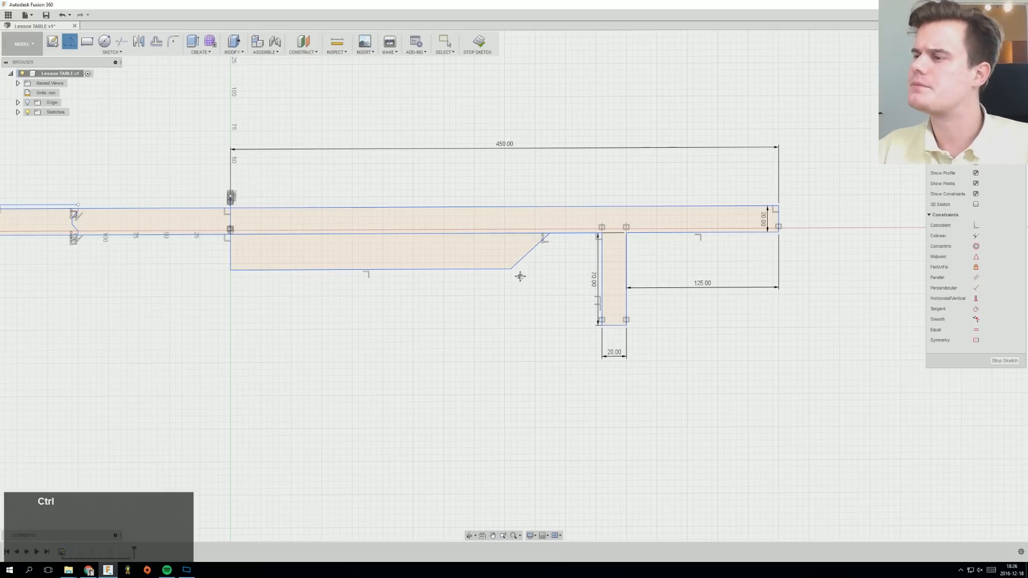
pyautogui.moveTo(518, 276); pyautogui.dragTo(600, 271, button='middle')
pyautogui.scroll(2, 553, 216)
# Finish the Line command and draw a rectangle near the centre line, overlapping the board's underside and the tapered profile beneath it.
pyautogui.rightClick(568, 249)
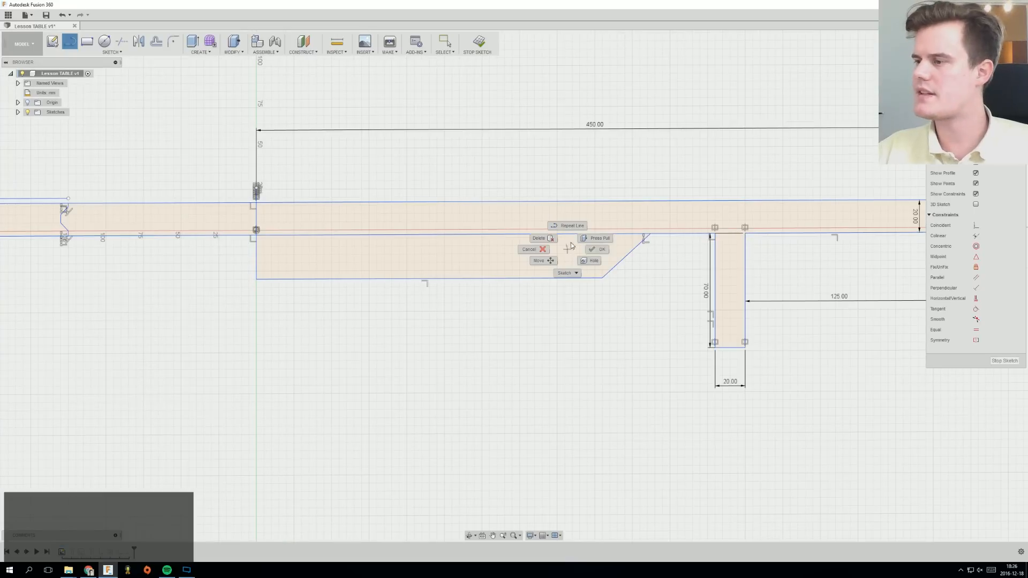
pyautogui.click(598, 249)
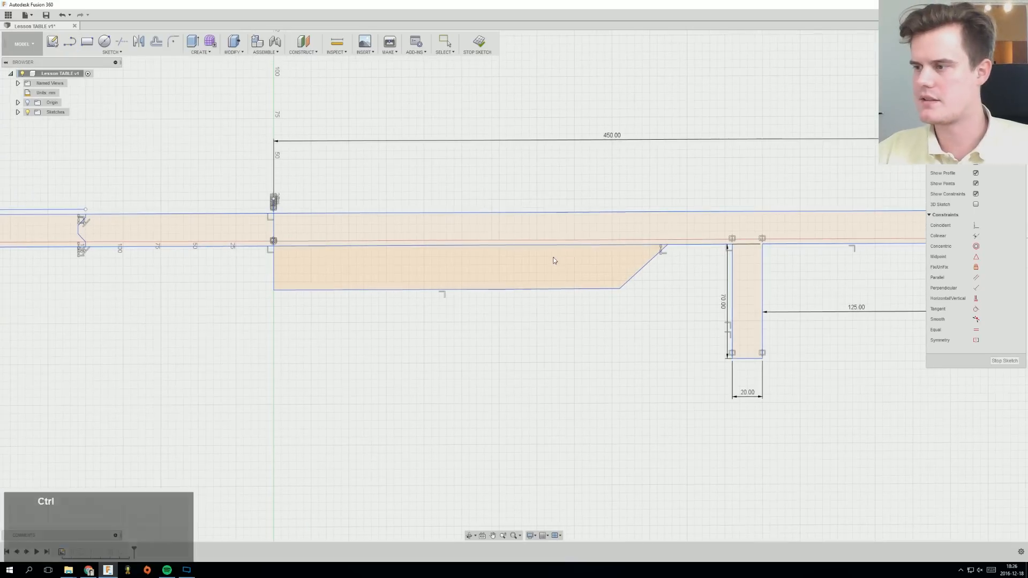
pyautogui.click(87, 43)
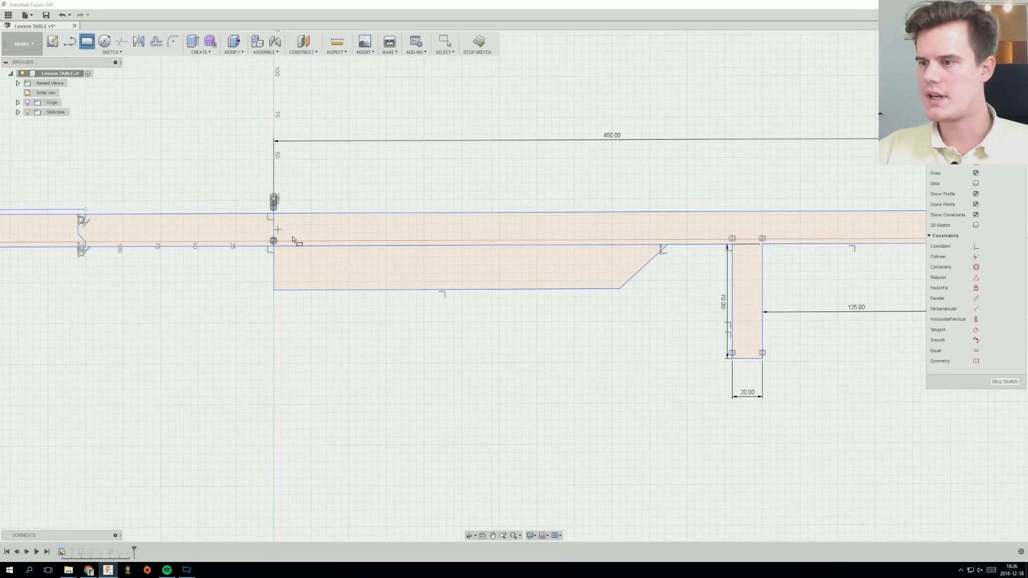
pyautogui.click(319, 266)
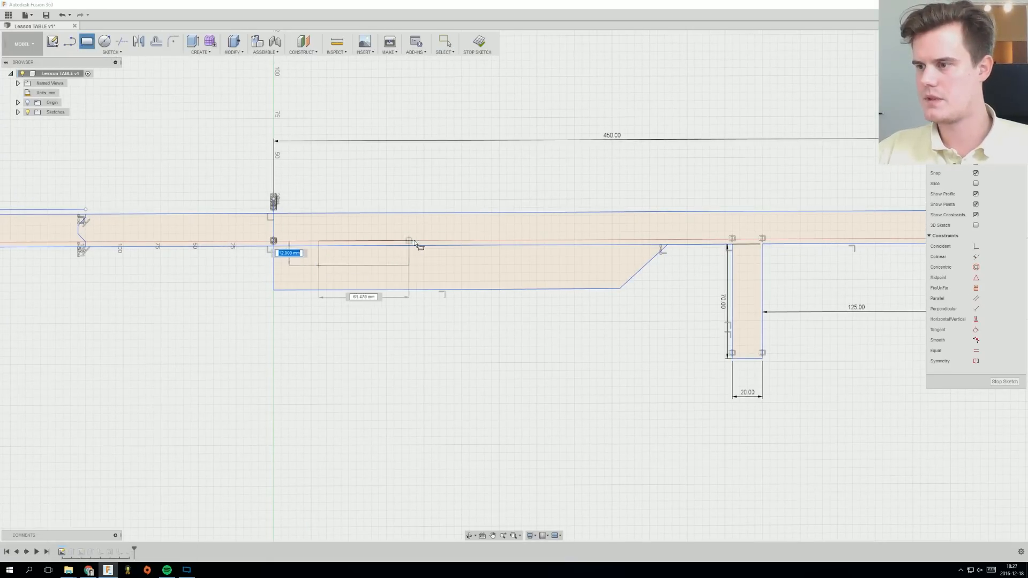
pyautogui.click(441, 243)
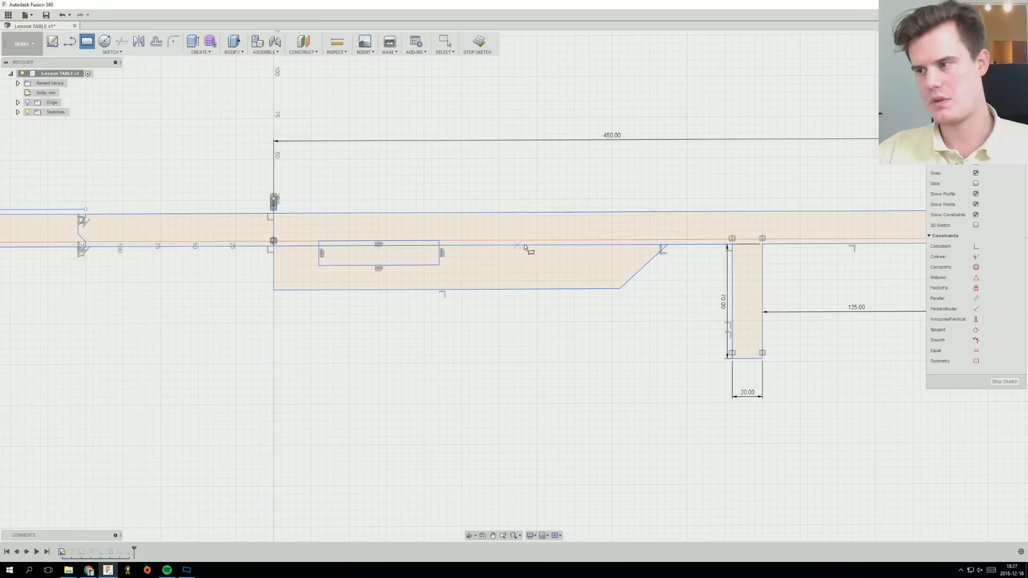
# Draw a second rectangle matching the first, to its right and overlapping the board's underside, then leave the Rectangle command.
pyautogui.click(484, 243)
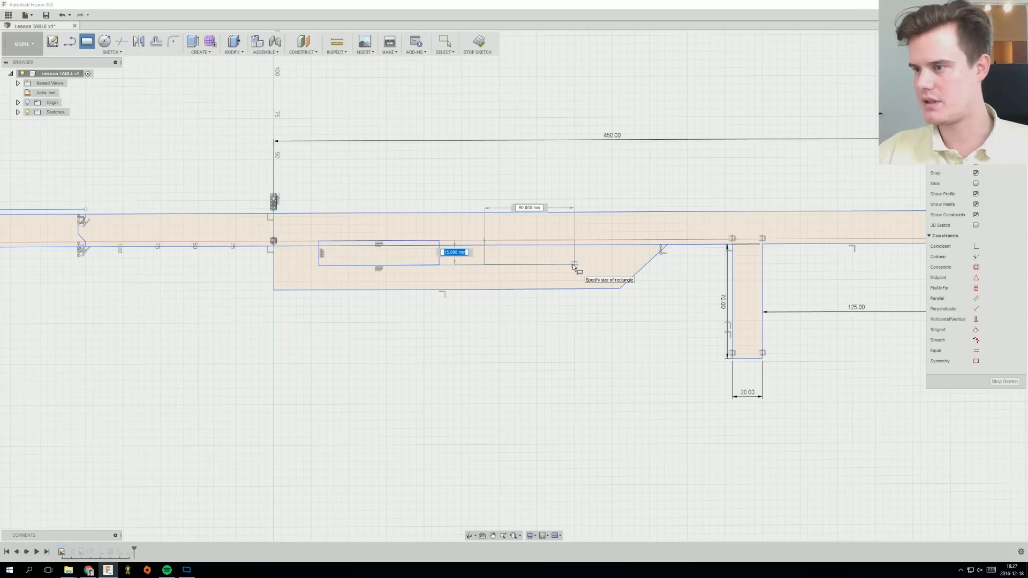
pyautogui.click(605, 266)
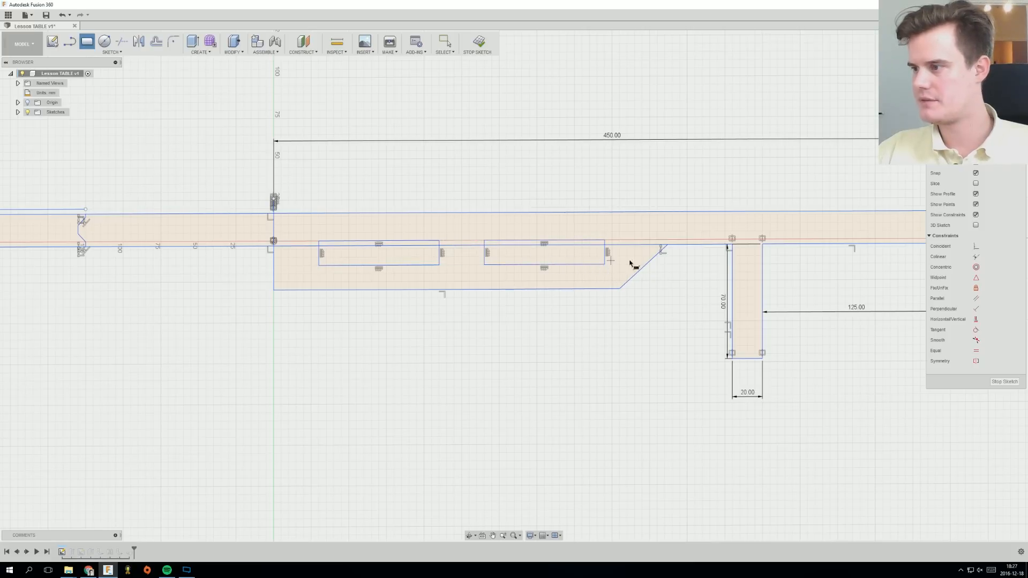
pyautogui.rightClick(650, 263)
pyautogui.press('Escape')
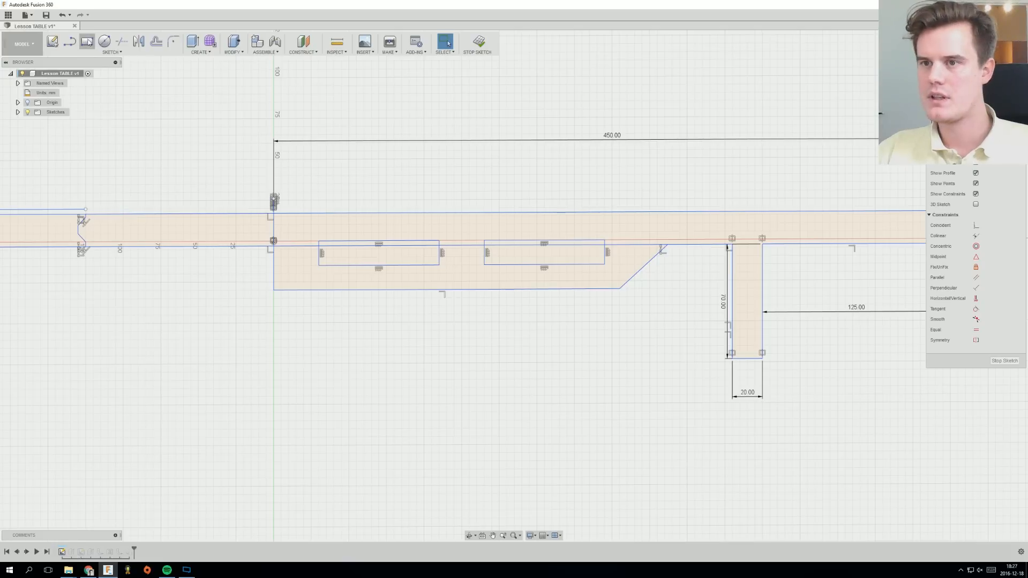
# Draw a vertical line about 70 mm long between the two rectangles, crossing the board and the profile beneath it.
pyautogui.press('l')
pyautogui.click(461, 200)
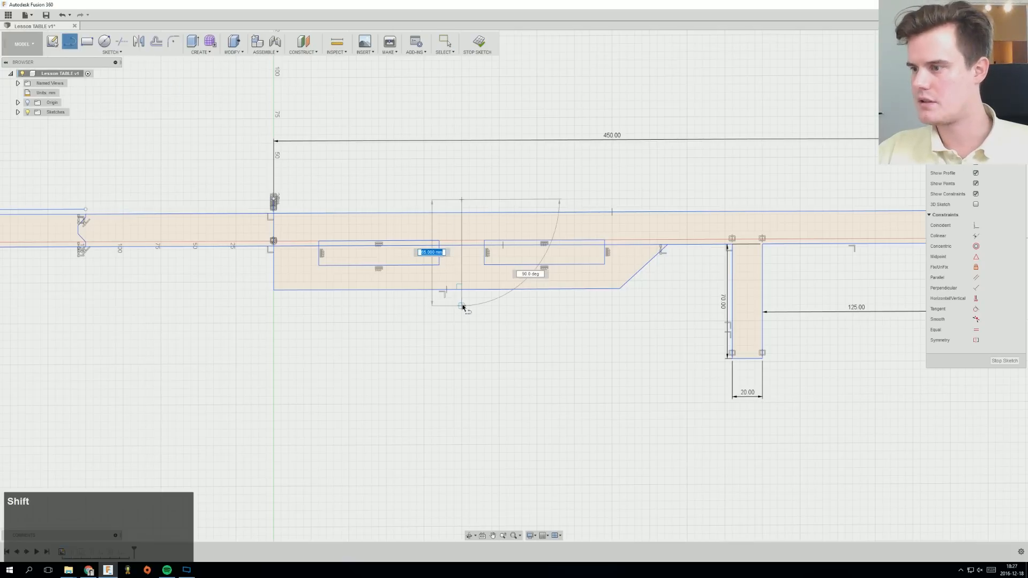
pyautogui.click(461, 305)
pyautogui.press('Escape')
# Extrude the underside and board profiles around the first rectangle about 120 mm as a new body.
pyautogui.moveTo(394, 310)
pyautogui.keyDown('ctrl'); pyautogui.mouseDown(button='middle')
pyautogui.moveTo(492, 310)
pyautogui.moveTo(389, 317)
pyautogui.mouseUp(button='middle'); pyautogui.keyUp('ctrl')
pyautogui.scroll(3, 390, 285)
pyautogui.scroll(-2, 499, 308)
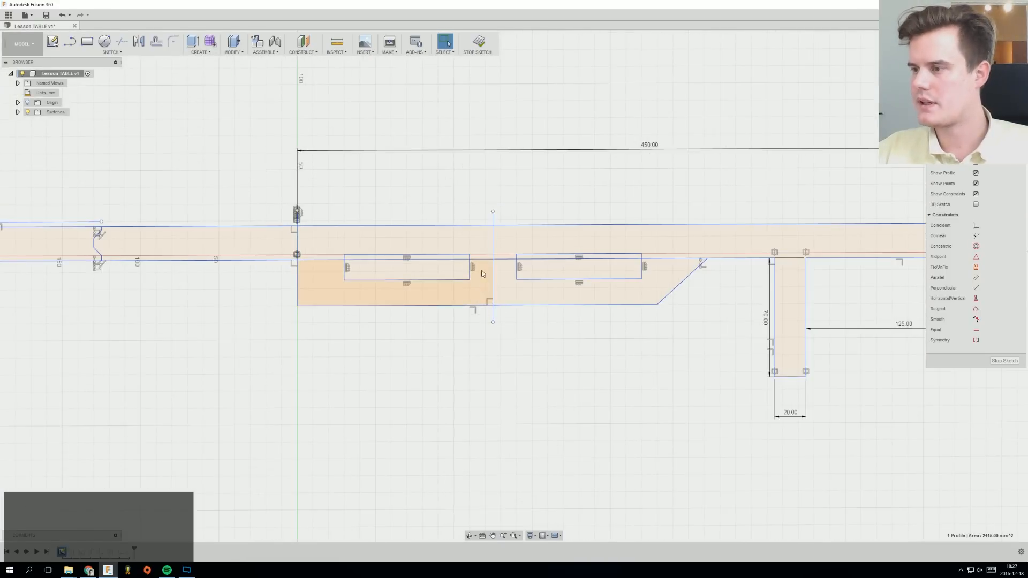
pyautogui.keyDown('ctrl'); pyautogui.click(482, 251); pyautogui.keyUp('ctrl')
pyautogui.rightClick(482, 250)
pyautogui.click(462, 285)
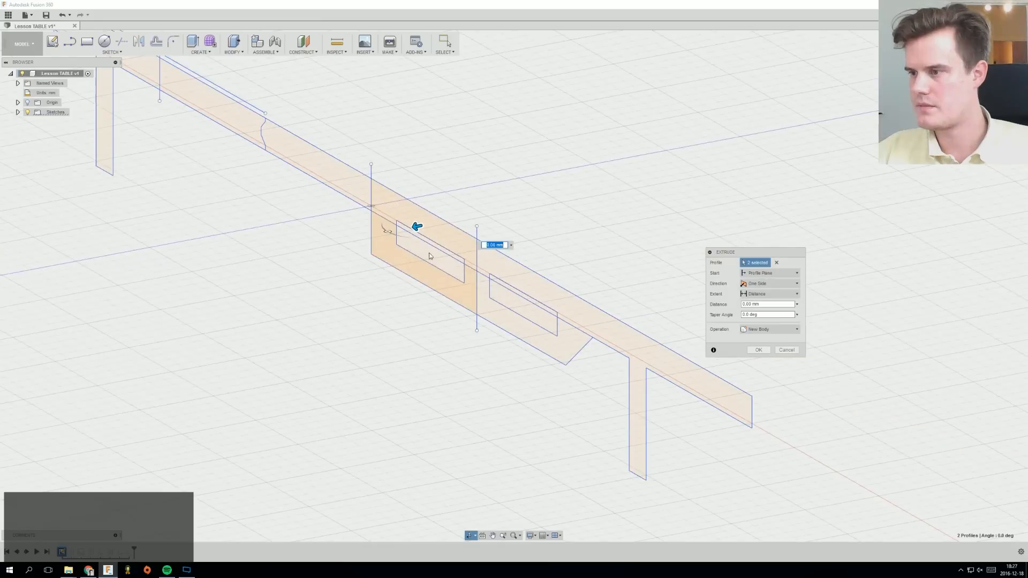
pyautogui.moveTo(417, 226); pyautogui.dragTo(240, 260)
pyautogui.keyDown('ctrl'); pyautogui.moveTo(401, 363); pyautogui.dragTo(403, 301, button='middle'); pyautogui.keyUp('ctrl')
pyautogui.click(758, 351)
pyautogui.scroll(3, 403, 301)
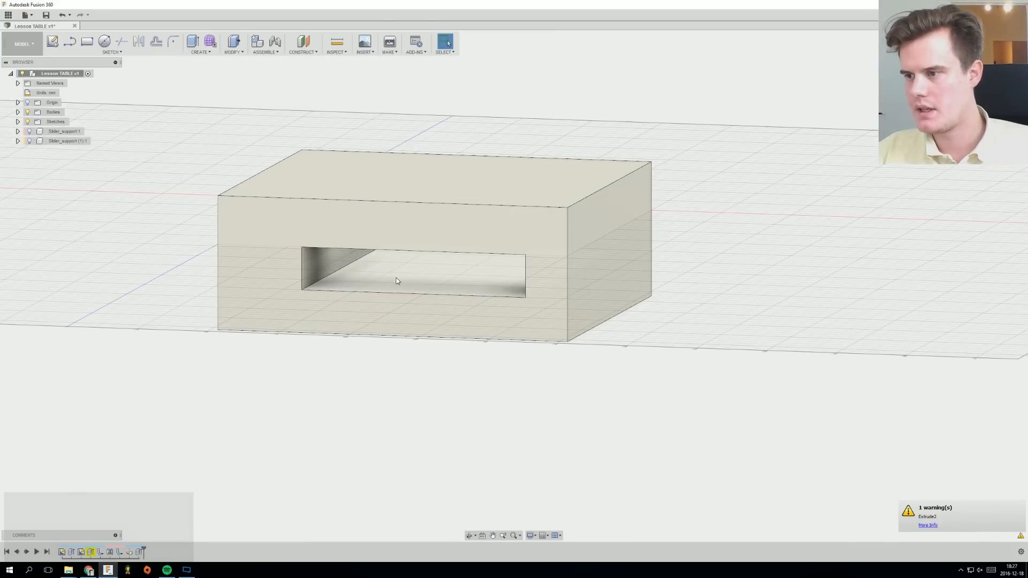
# Inspect the inner faces of the rectangular slot through the extruded block from several angles and from the front.
pyautogui.click(400, 280)
pyautogui.click(339, 269)
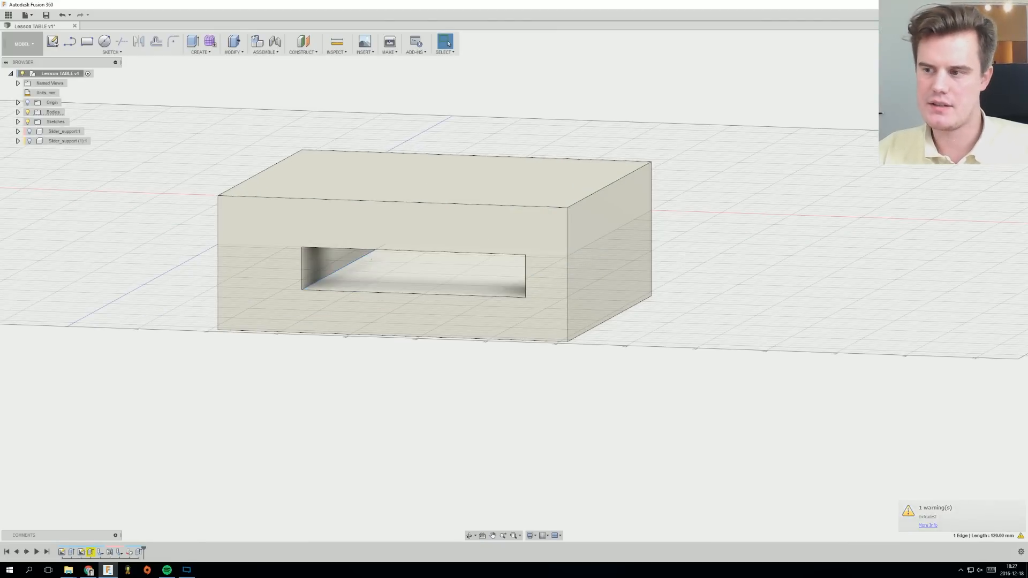
pyautogui.keyDown('shift'); pyautogui.moveTo(339, 269); pyautogui.dragTo(364, 261, button='middle'); pyautogui.keyUp('shift')
pyautogui.click(416, 257)
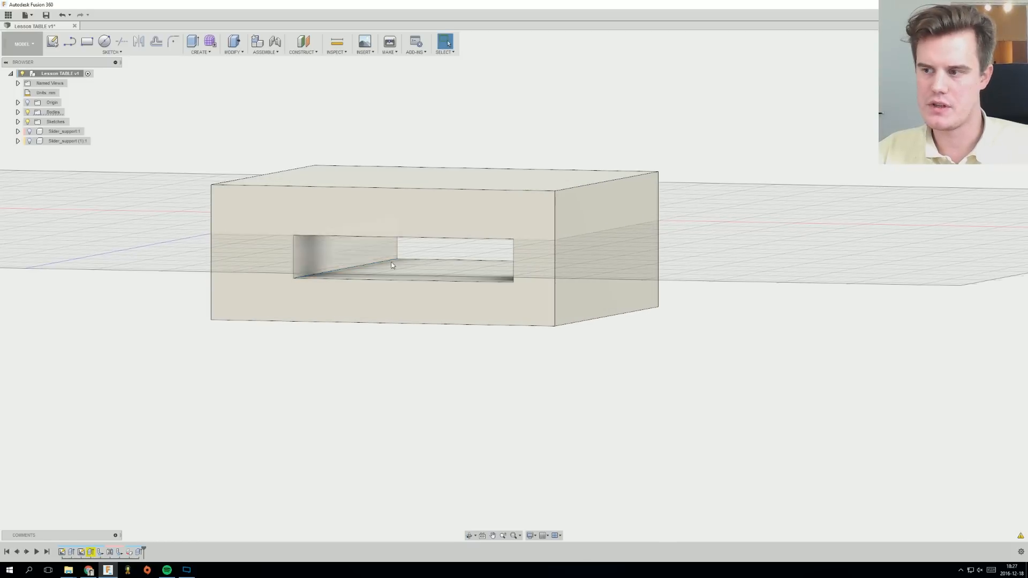
pyautogui.click(392, 271)
pyautogui.keyDown('shift'); pyautogui.moveTo(398, 259); pyautogui.dragTo(397, 230, button='middle'); pyautogui.keyUp('shift')
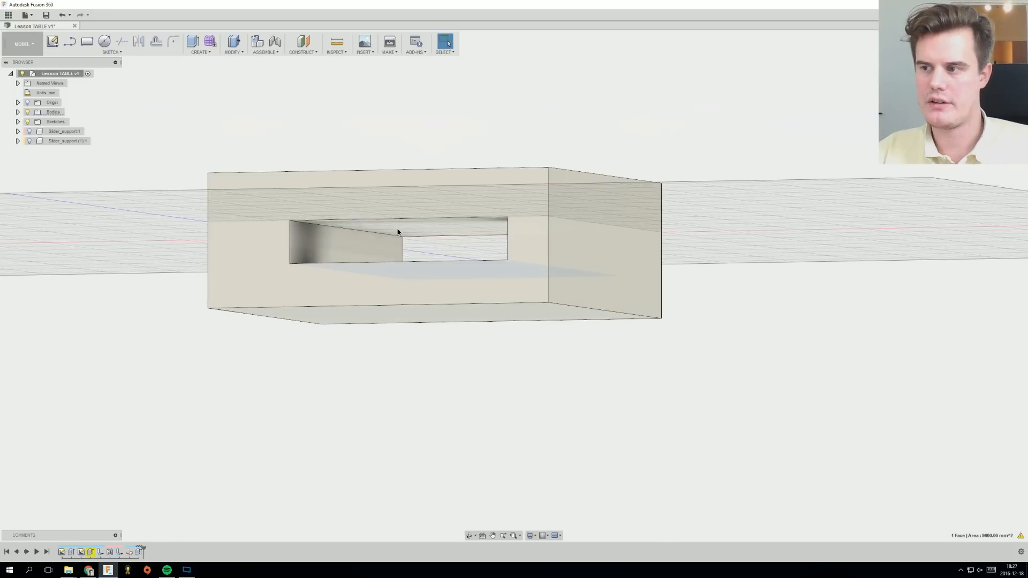
pyautogui.click(396, 228)
pyautogui.click(395, 238)
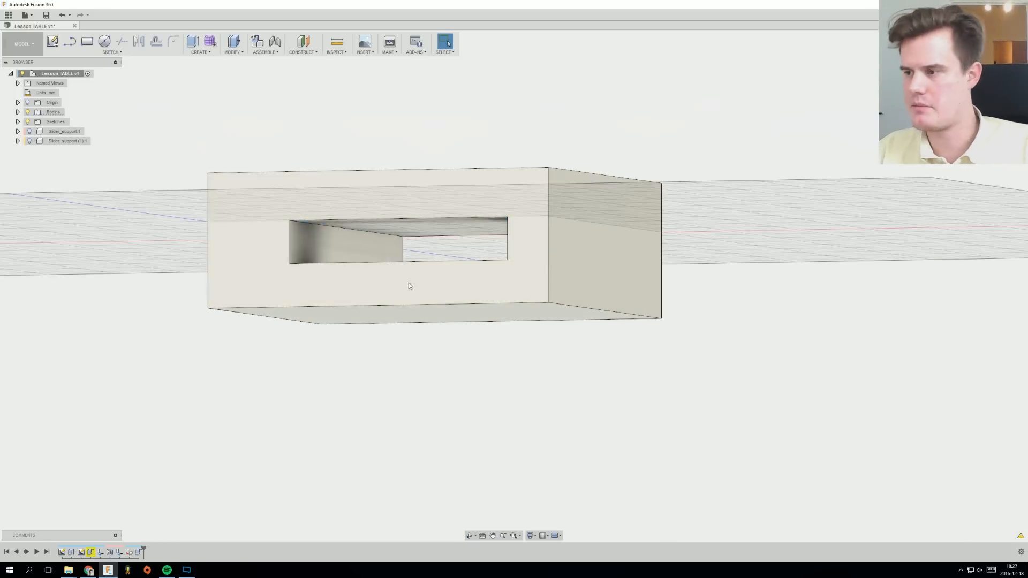
pyautogui.keyDown('shift'); pyautogui.moveTo(409, 283); pyautogui.dragTo(477, 287, button='middle'); pyautogui.keyUp('shift')
pyautogui.click(522, 267)
pyautogui.click(495, 293)
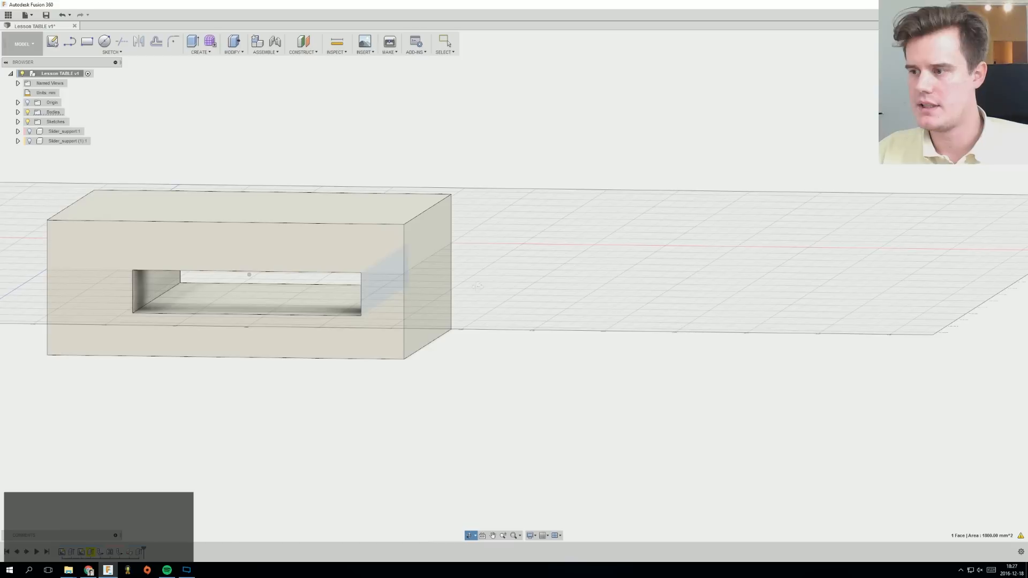
pyautogui.click(477, 286)
pyautogui.click(990, 69)
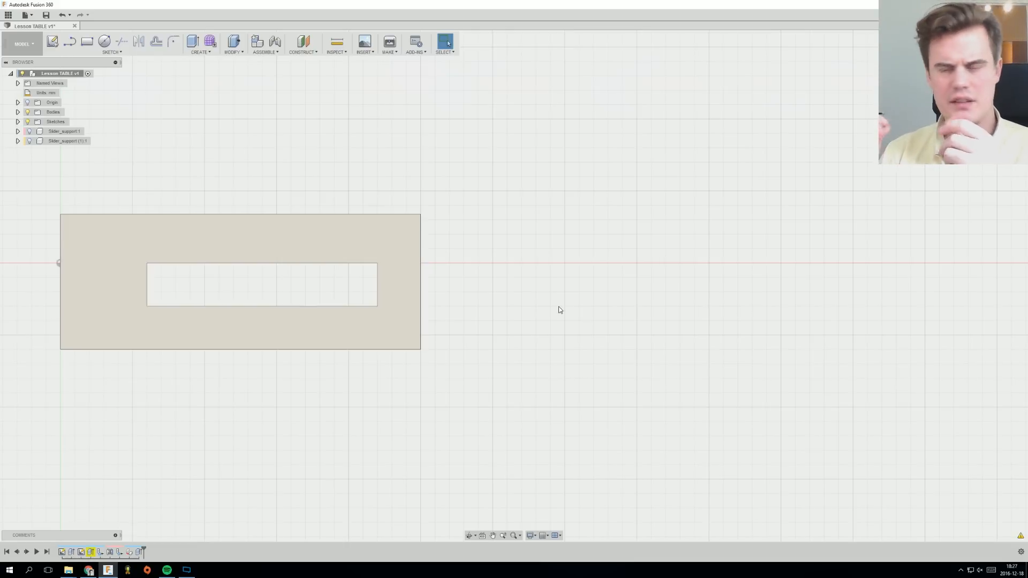
pyautogui.keyDown('ctrl'); pyautogui.moveTo(496, 303); pyautogui.dragTo(529, 292, button='middle'); pyautogui.keyUp('ctrl')
pyautogui.scroll(1, 512, 292)
pyautogui.scroll(-2, 511, 292)
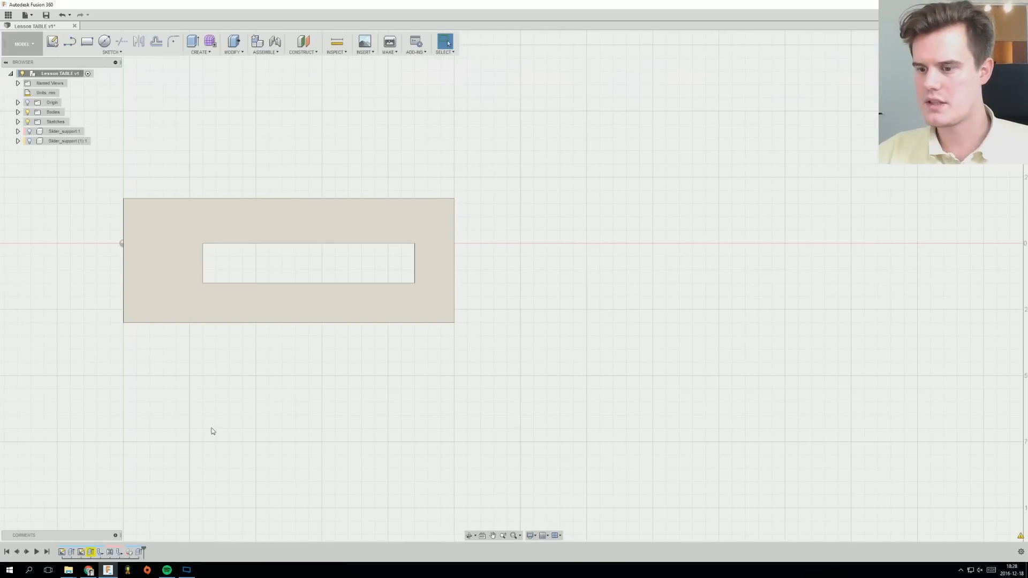
# Undo the block extrusion and return to editing the table profile sketch.
pyautogui.click(139, 555)
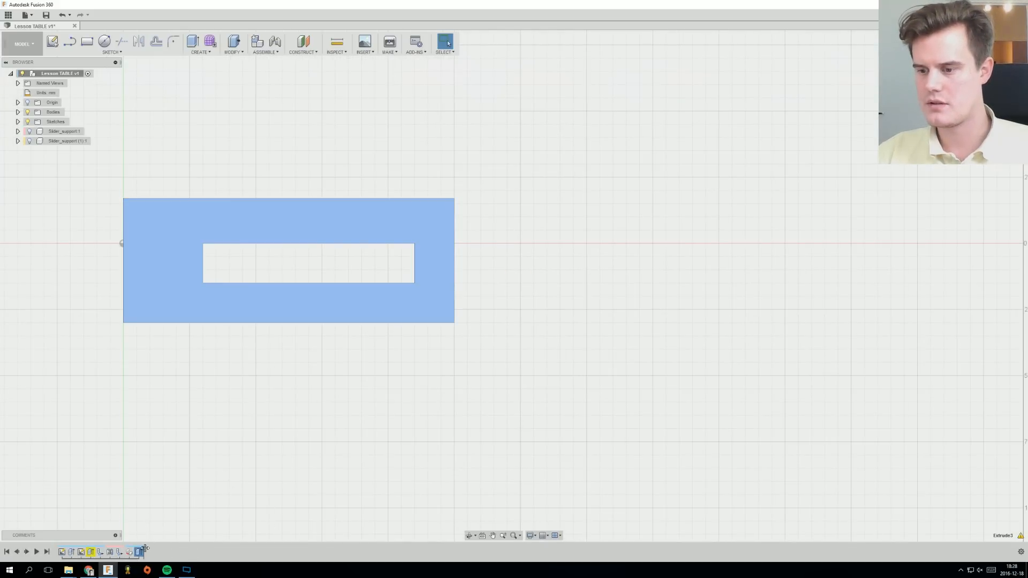
pyautogui.hotkey('ctrl', 'z')
pyautogui.hotkey('ctrl', 'z')
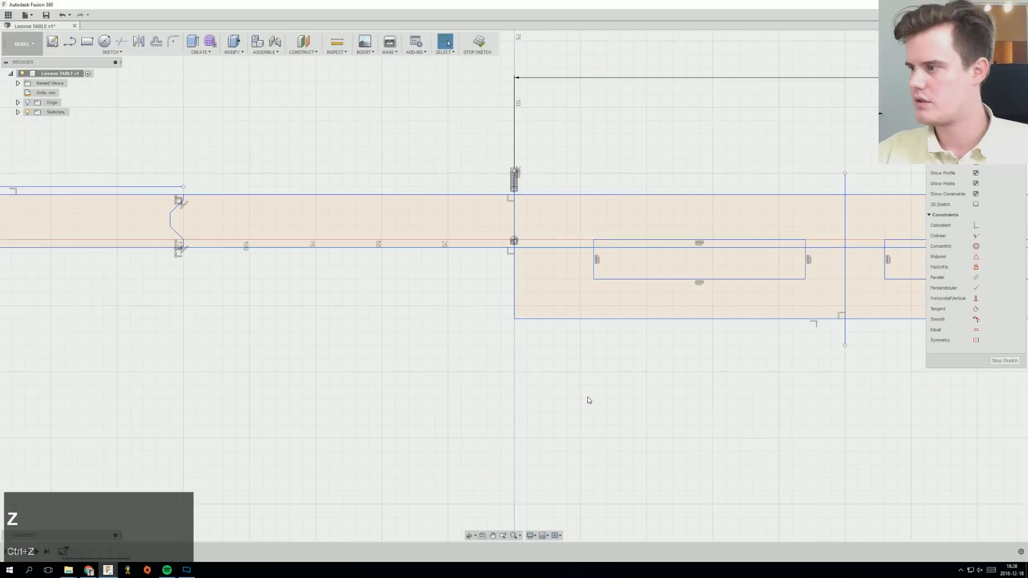
# Measure the distance from the board's upper right corner to the upper end of the underside profile's diagonal.
pyautogui.moveTo(320, 374); pyautogui.dragTo(258, 353, button='middle')
pyautogui.scroll(3, 467, 350)
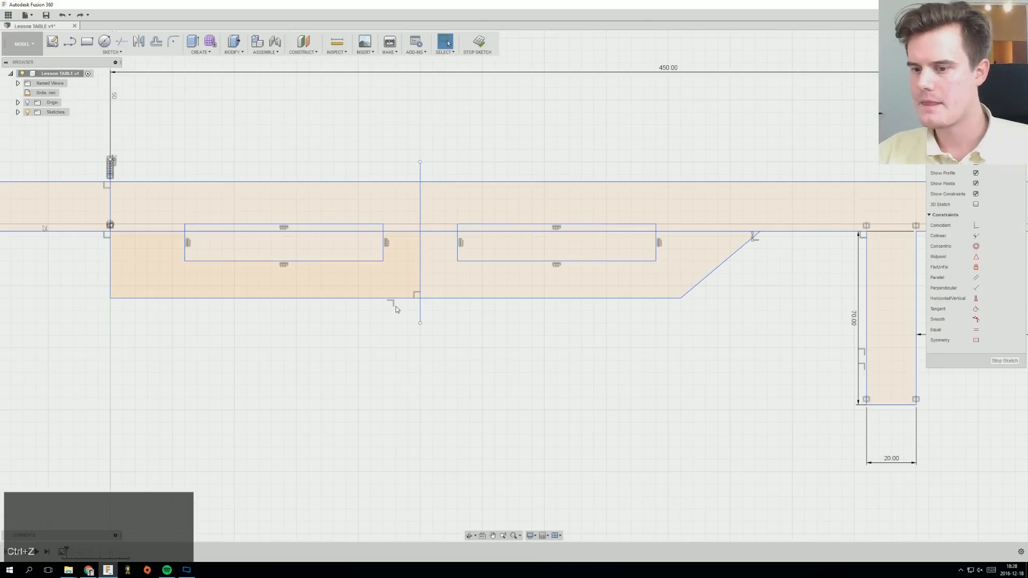
pyautogui.scroll(-2, 429, 417)
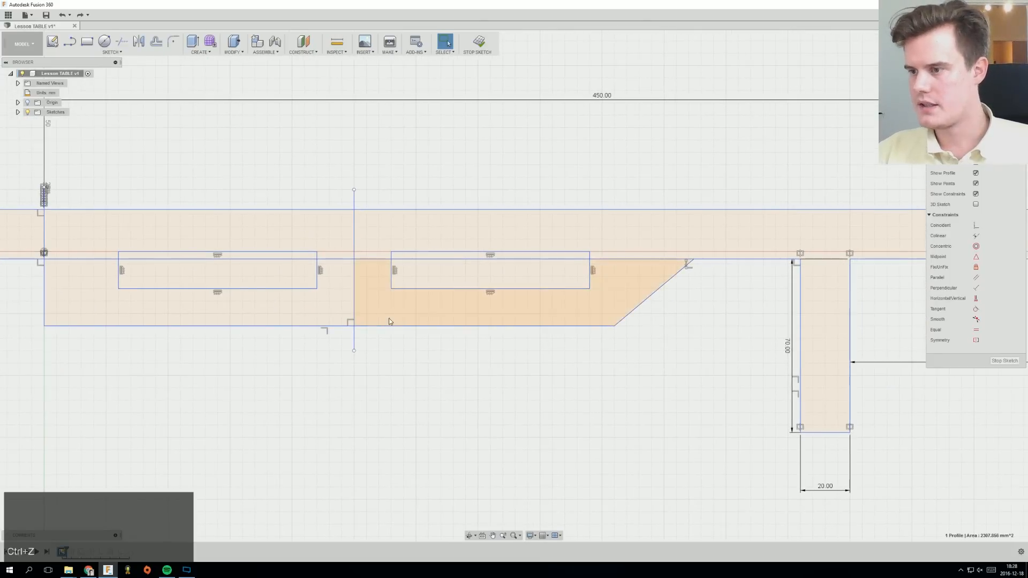
pyautogui.scroll(3, 394, 354)
pyautogui.scroll(-2, 581, 308)
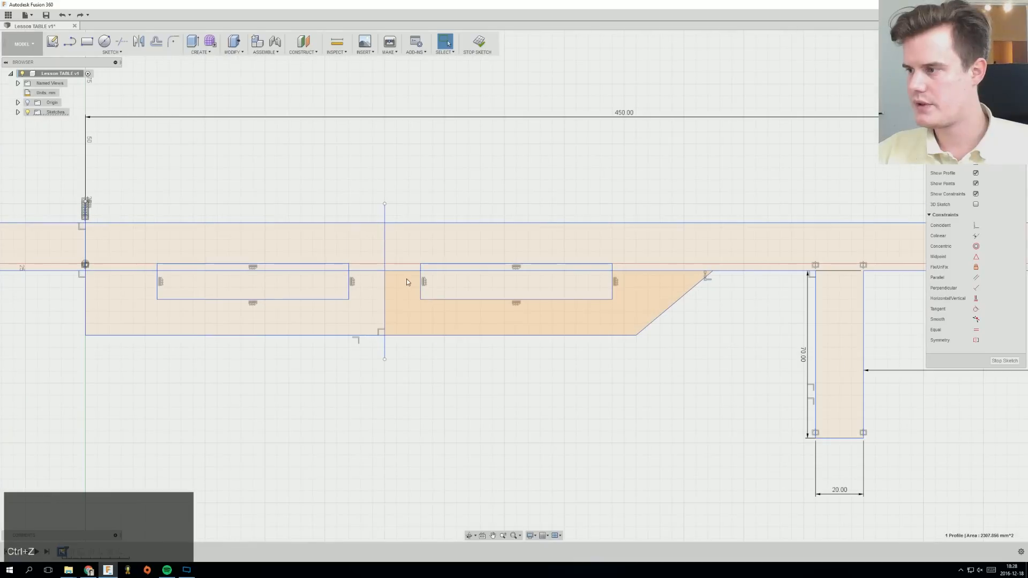
pyautogui.moveTo(580, 308); pyautogui.dragTo(455, 301, button='middle')
pyautogui.scroll(2, 586, 299)
pyautogui.scroll(-4, 635, 295)
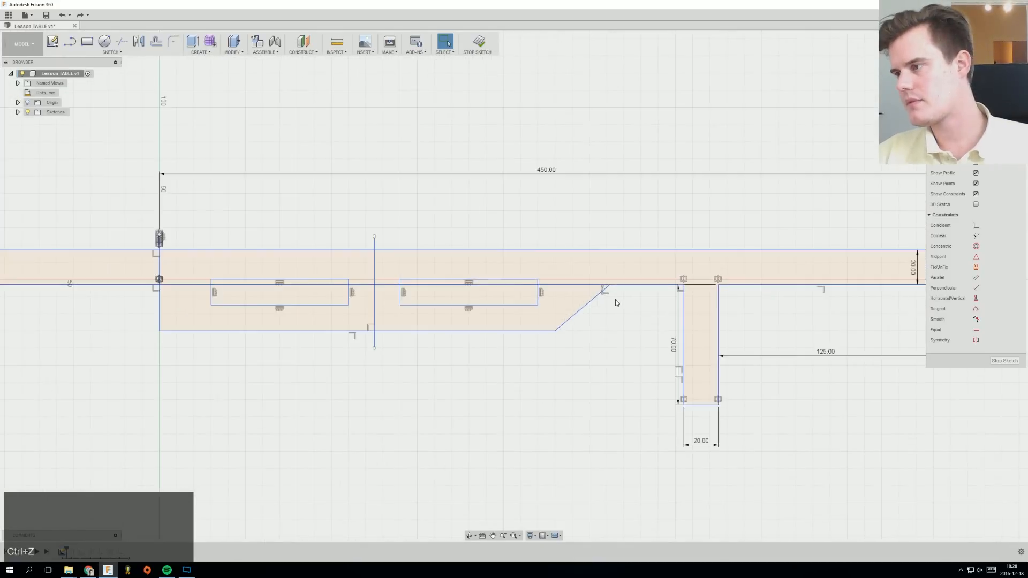
pyautogui.moveTo(610, 293)
pyautogui.mouseDown(button='middle')
pyautogui.moveTo(403, 284)
pyautogui.moveTo(551, 280)
pyautogui.moveTo(429, 279)
pyautogui.mouseUp(button='middle')
pyautogui.press('i')
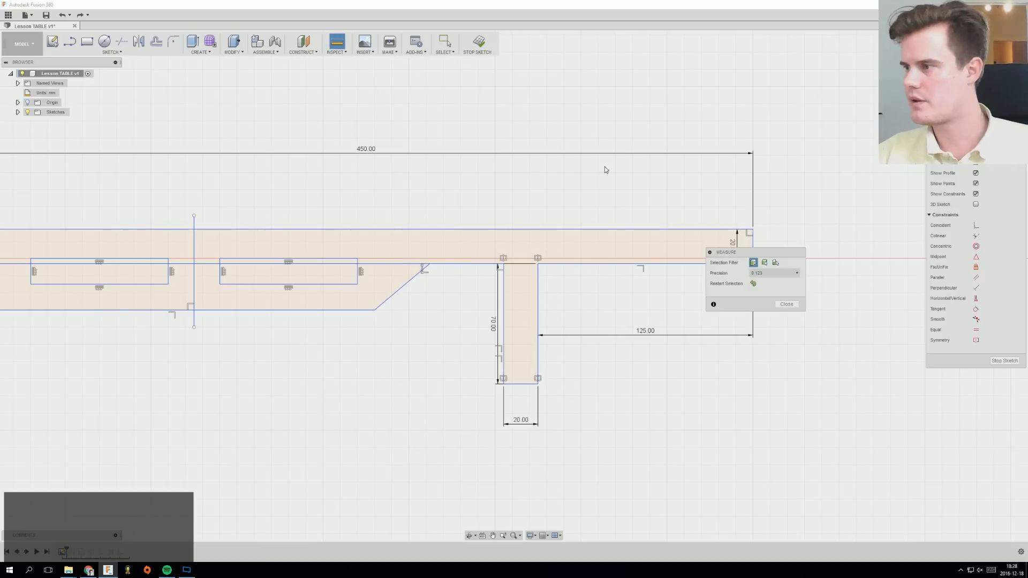
pyautogui.click(752, 230)
pyautogui.click(430, 265)
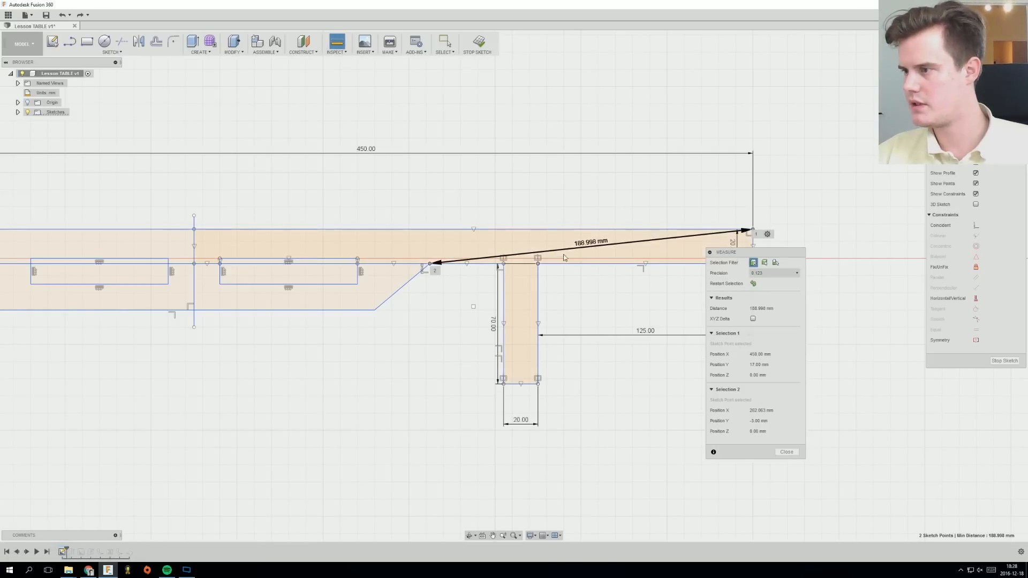
pyautogui.click(786, 452)
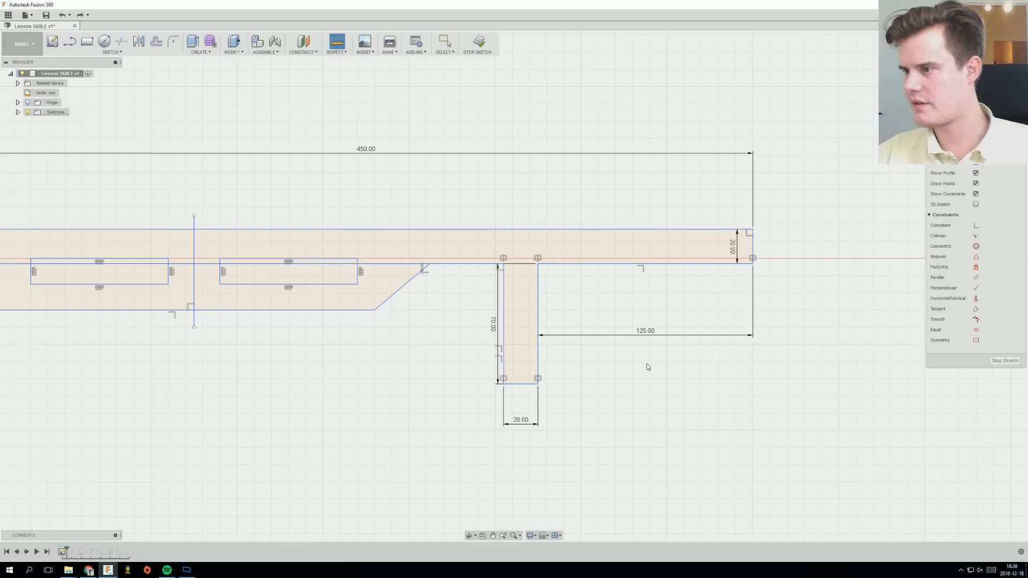
# Examine the spacing between the underside profile, the leg and the board's end, including an angled view of the whole sketch.
pyautogui.scroll(-2, 618, 356)
pyautogui.scroll(2, 599, 345)
pyautogui.moveTo(596, 339); pyautogui.dragTo(544, 332, button='middle')
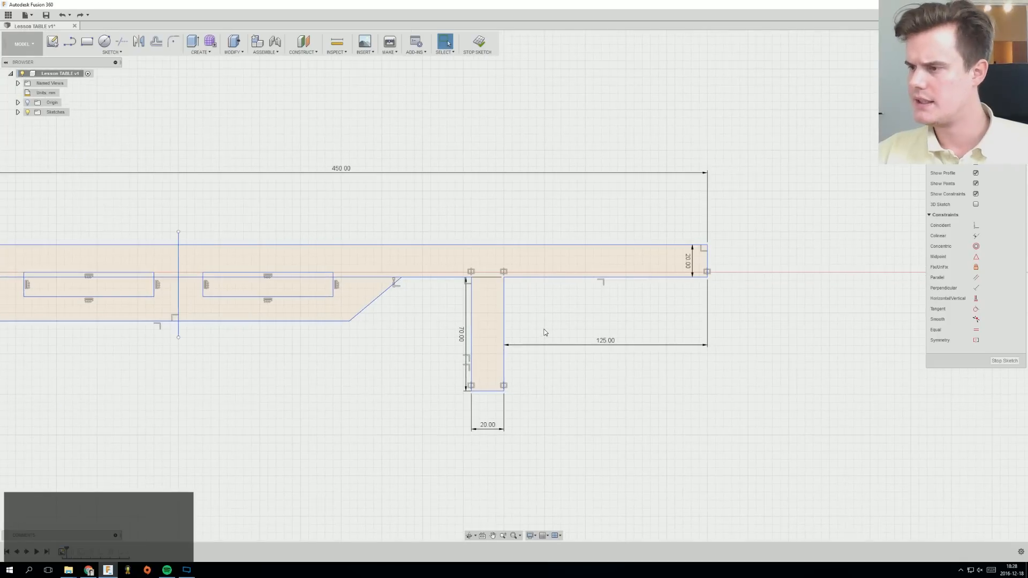
pyautogui.scroll(-1, 528, 314)
pyautogui.scroll(2, 529, 310)
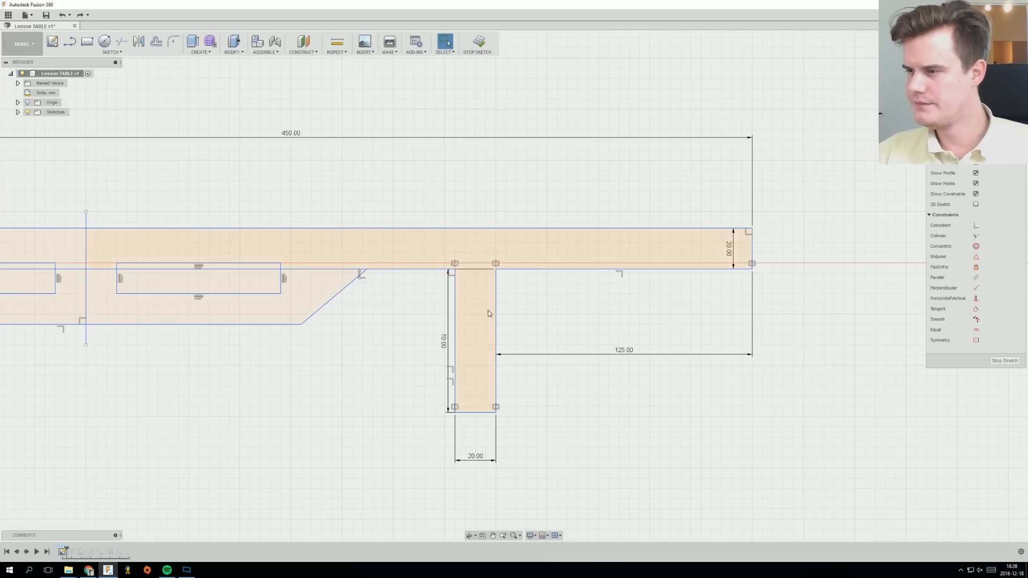
pyautogui.scroll(-1, 486, 313)
pyautogui.moveTo(435, 324)
pyautogui.keyDown('ctrl'); pyautogui.mouseDown(button='middle')
pyautogui.moveTo(609, 319)
pyautogui.moveTo(460, 312)
pyautogui.mouseUp(button='middle'); pyautogui.keyUp('ctrl')
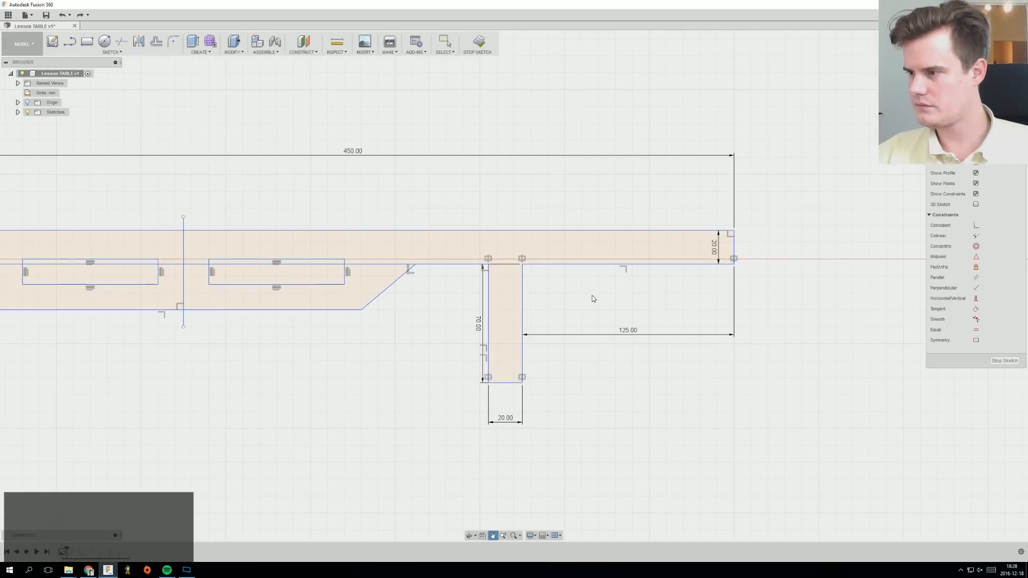
pyautogui.keyDown('ctrl'); pyautogui.moveTo(571, 300); pyautogui.dragTo(523, 285, button='middle'); pyautogui.keyUp('ctrl')
pyautogui.scroll(-4, 475, 277)
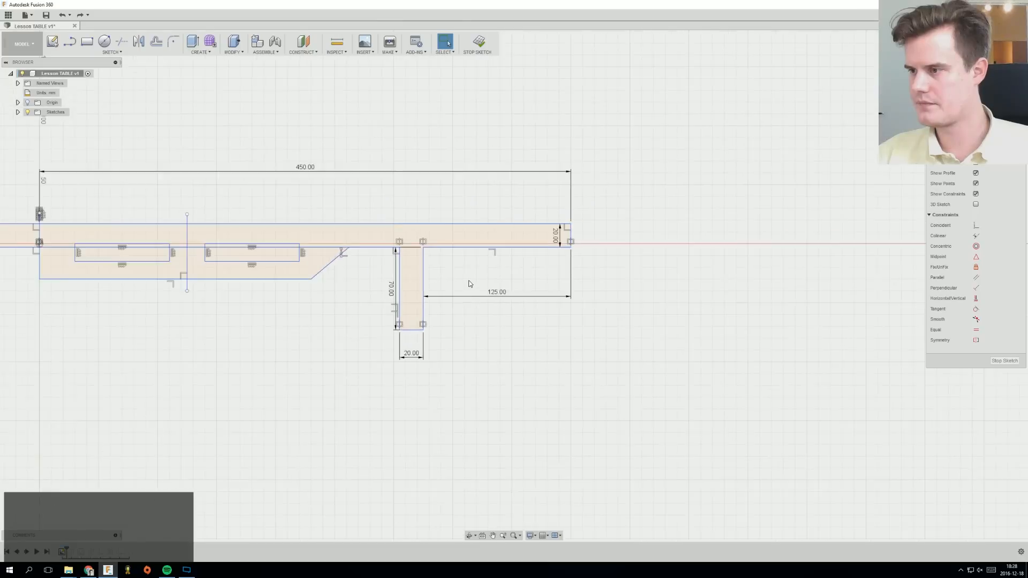
pyautogui.moveTo(486, 303)
pyautogui.keyDown('ctrl'); pyautogui.mouseDown(button='middle')
pyautogui.moveTo(634, 284)
pyautogui.moveTo(570, 312)
pyautogui.mouseUp(button='middle'); pyautogui.keyUp('ctrl')
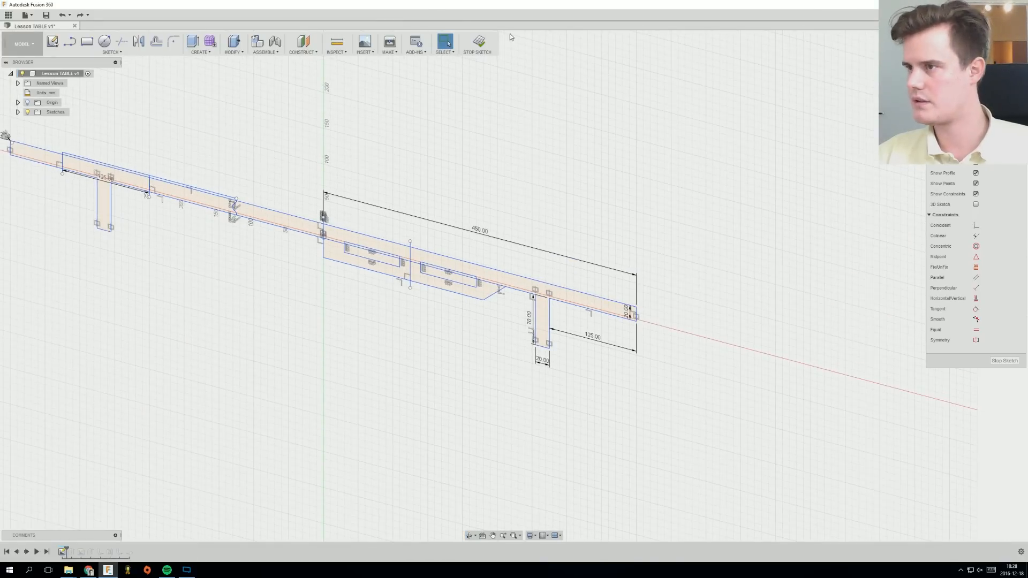
# Finish the sketch and show the second slider support component to compare it with the underside profile.
pyautogui.click(480, 41)
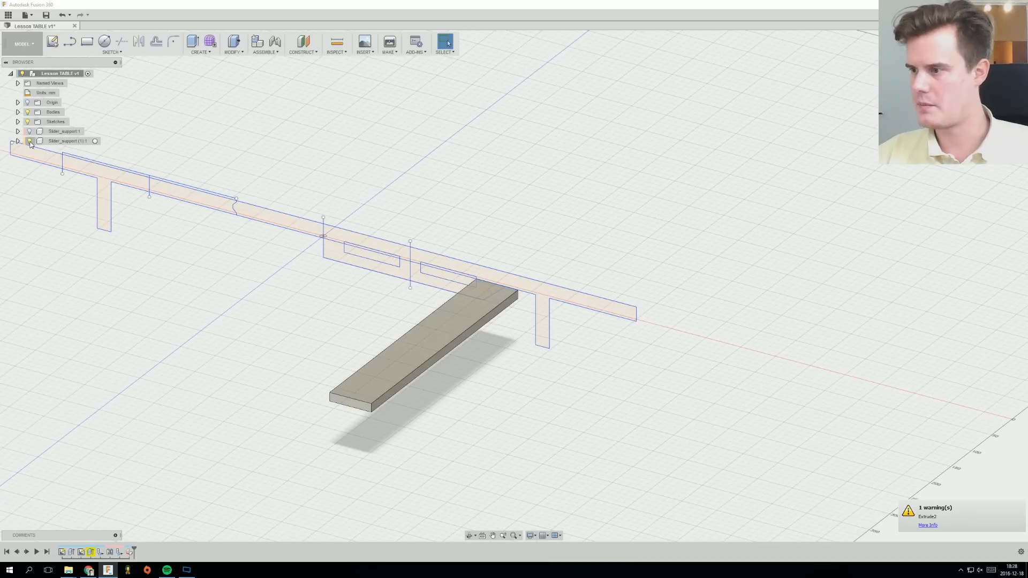
pyautogui.keyDown('shift'); pyautogui.moveTo(375, 306); pyautogui.dragTo(450, 282, button='middle'); pyautogui.keyUp('shift')
pyautogui.scroll(-2, 453, 276)
pyautogui.scroll(6, 458, 265)
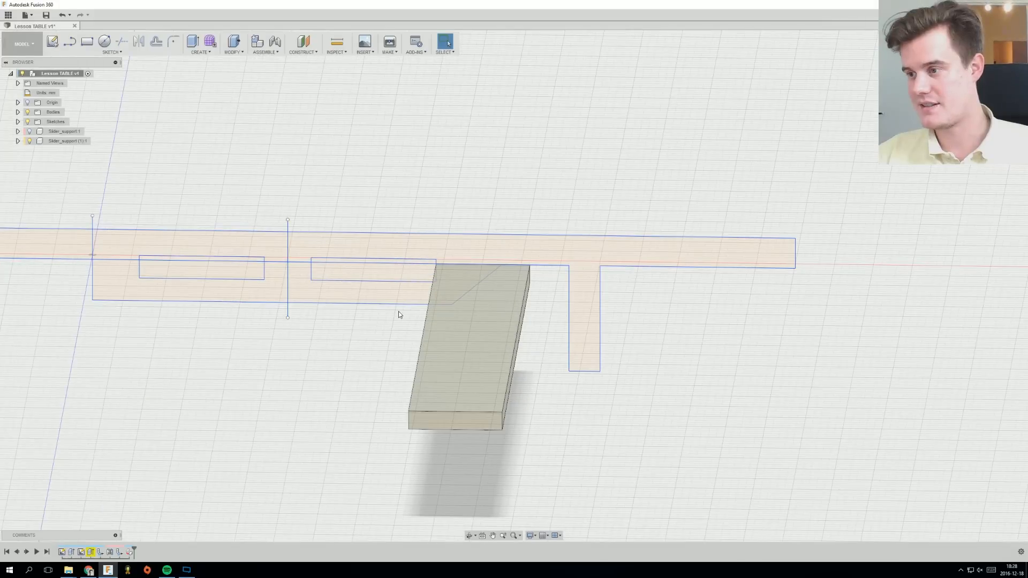
pyautogui.moveTo(412, 326); pyautogui.dragTo(429, 323, button='middle')
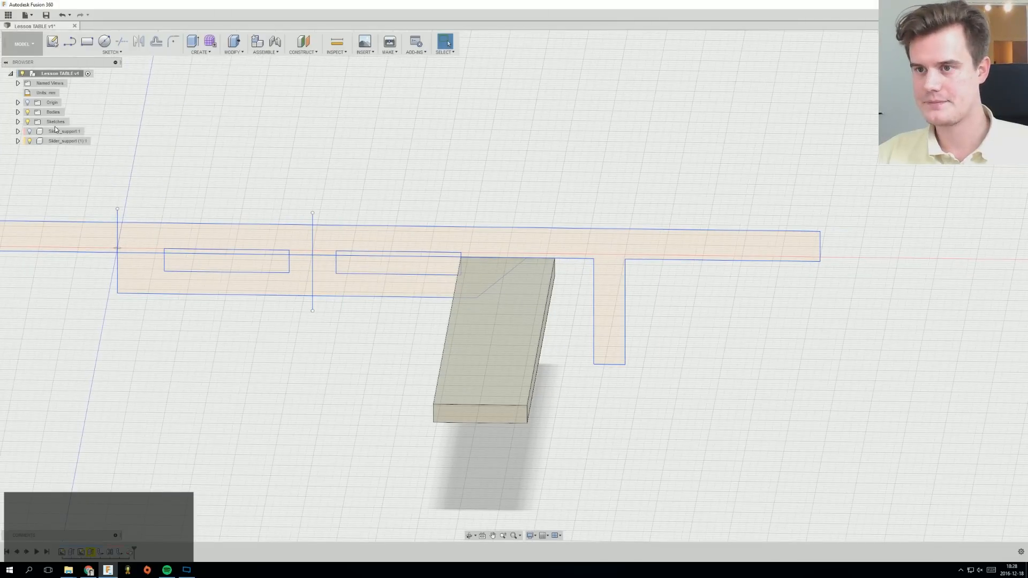
pyautogui.moveTo(625, 309)
pyautogui.mouseDown(button='middle')
pyautogui.moveTo(569, 308)
pyautogui.moveTo(557, 267)
pyautogui.moveTo(568, 284)
pyautogui.mouseUp(button='middle')
pyautogui.keyDown('ctrl'); pyautogui.moveTo(567, 285); pyautogui.dragTo(677, 292, button='middle'); pyautogui.keyUp('ctrl')
pyautogui.scroll(1, 432, 298)
# Reopen the table profile sketch for editing at the second rectangle, the underside profile's diagonal and the leg.
pyautogui.click(386, 301)
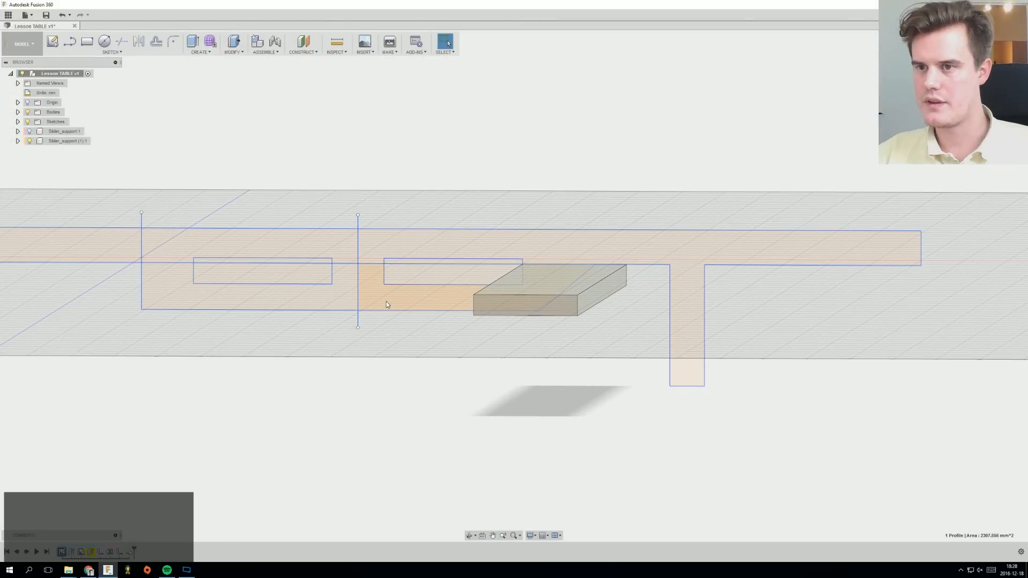
pyautogui.rightClick(387, 301)
pyautogui.click(378, 352)
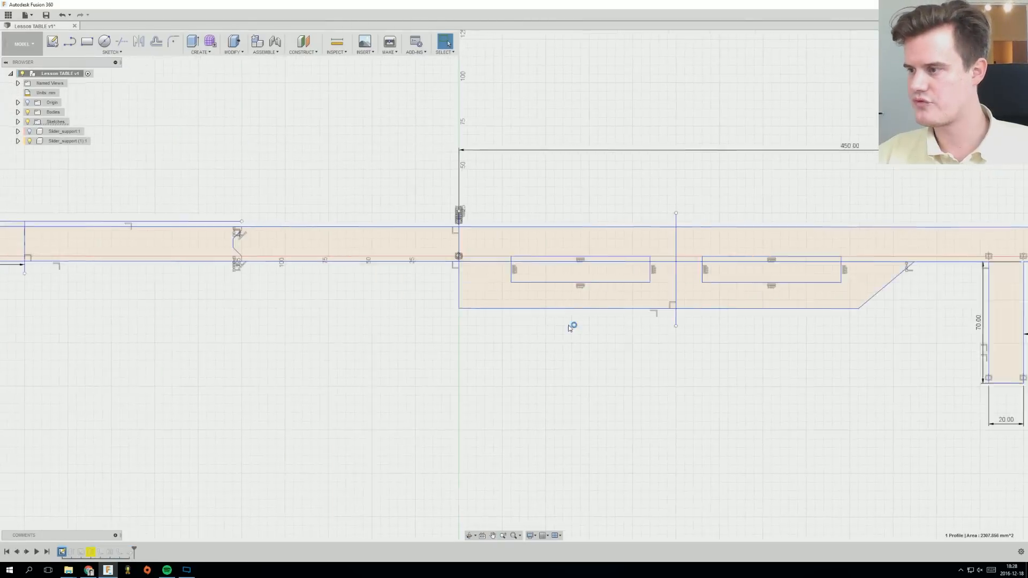
pyautogui.moveTo(740, 316)
pyautogui.keyDown('ctrl'); pyautogui.mouseDown(button='middle')
pyautogui.moveTo(375, 315)
pyautogui.moveTo(325, 306)
pyautogui.mouseUp(button='middle'); pyautogui.keyUp('ctrl')
pyautogui.scroll(2, 493, 286)
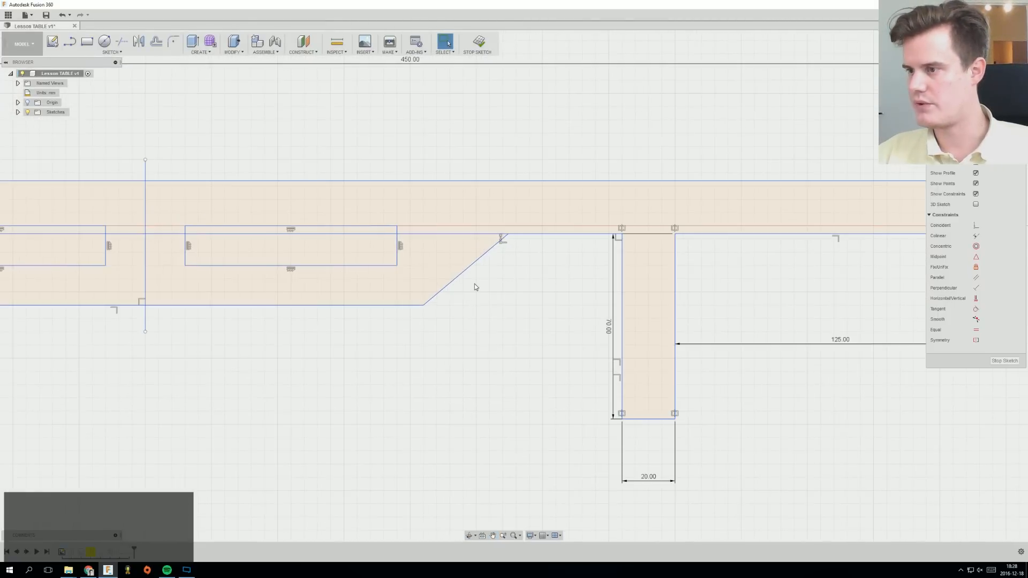
pyautogui.keyDown('ctrl'); pyautogui.moveTo(445, 286); pyautogui.dragTo(508, 306, button='middle'); pyautogui.keyUp('ctrl')
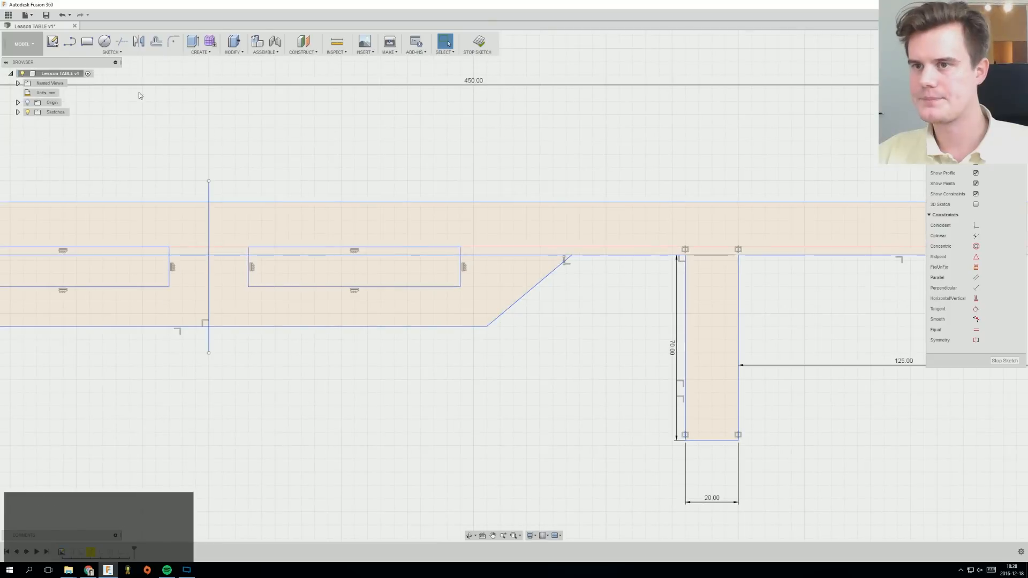
# Draw a steeper diagonal line about 32 mm long from the board's underside, near the second rectangle's outer end, to the profile's lower edge.
pyautogui.click(69, 41)
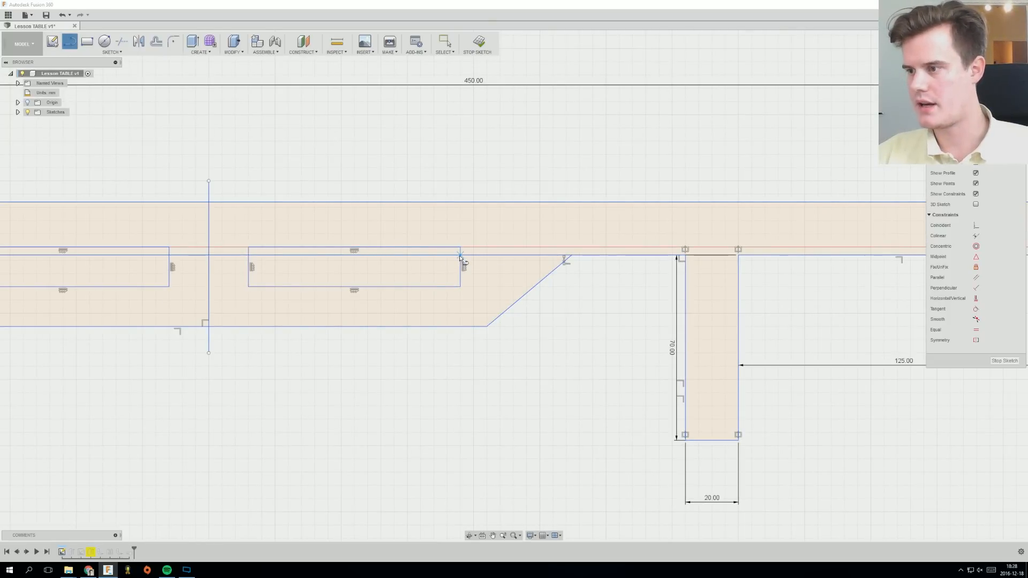
pyautogui.click(455, 255)
pyautogui.click(407, 326)
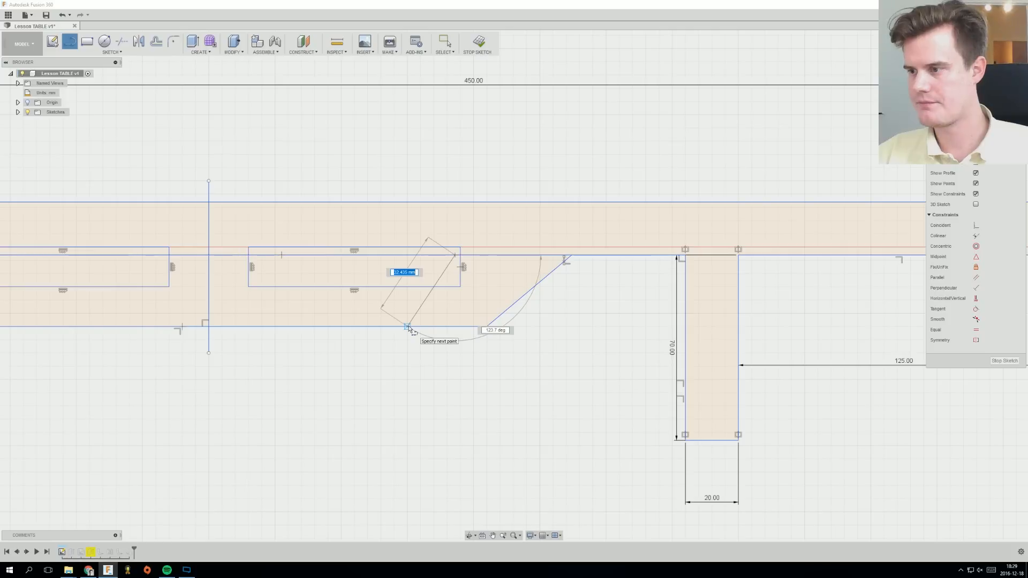
pyautogui.rightClick(480, 298)
pyautogui.click(511, 300)
# Trim off the old outer diagonal and the part of the profile's lower edge beyond the new diagonal.
pyautogui.click(121, 41)
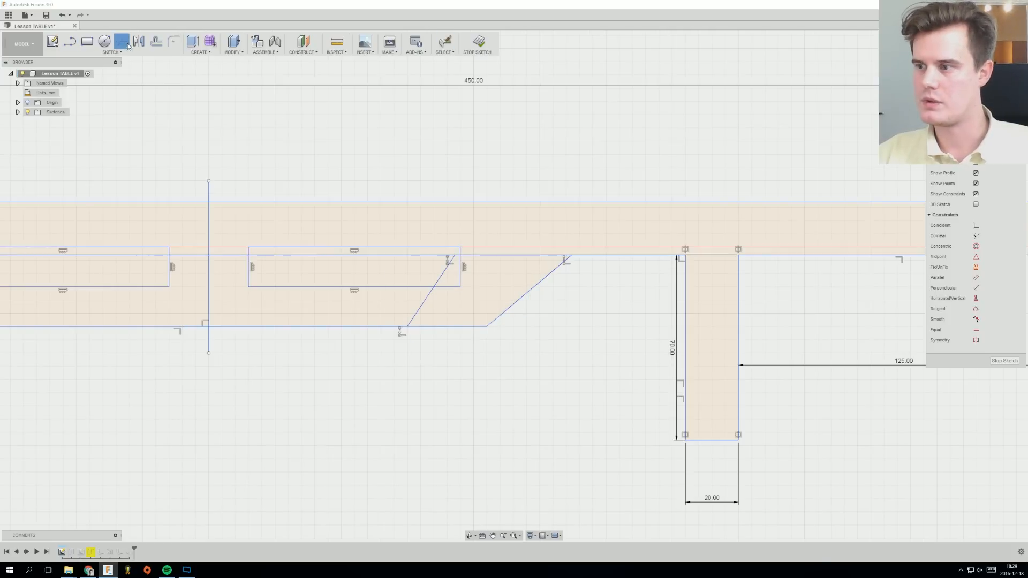
pyautogui.click(504, 304)
pyautogui.click(476, 326)
# Trim away the second rectangle's bottom, outer side and top edges, keeping its inner side below the board's underside.
pyautogui.click(444, 286)
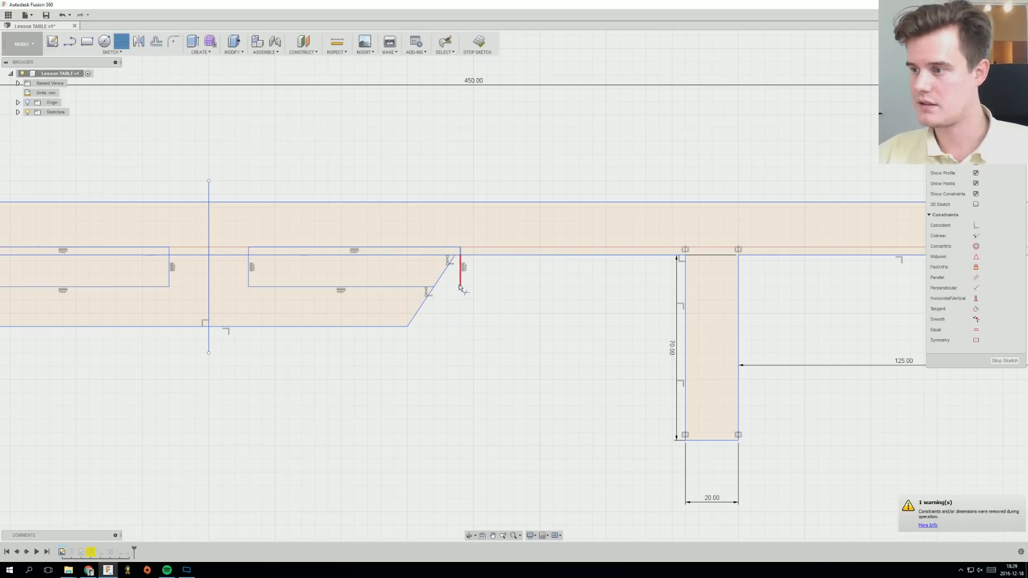
pyautogui.click(460, 271)
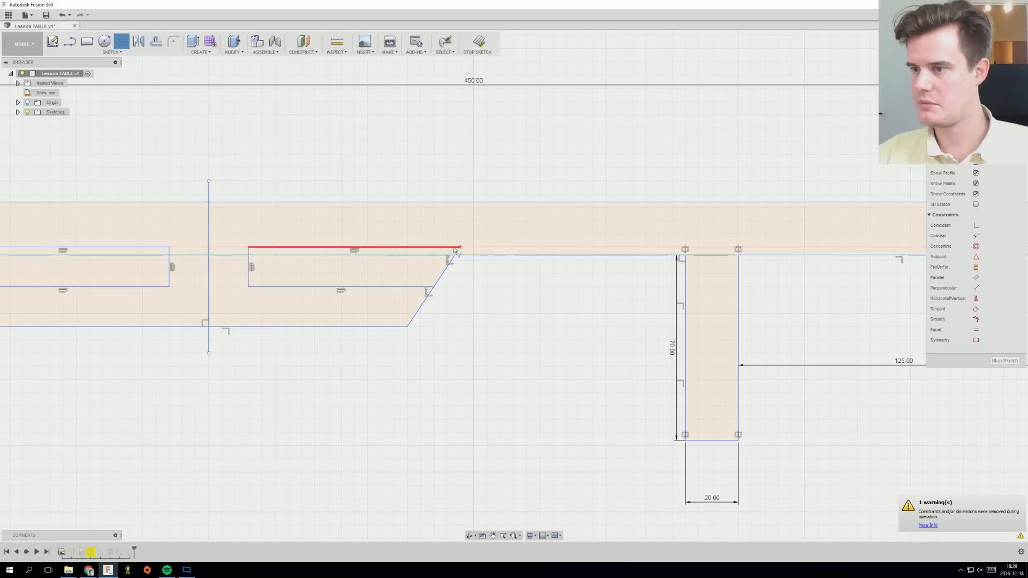
pyautogui.click(361, 248)
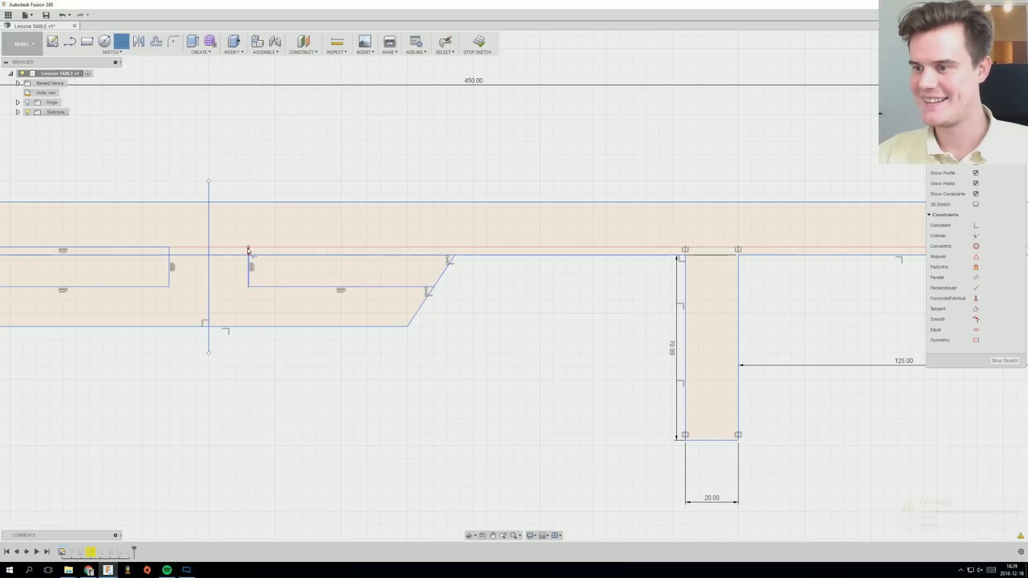
pyautogui.click(398, 289)
pyautogui.rightClick(441, 313)
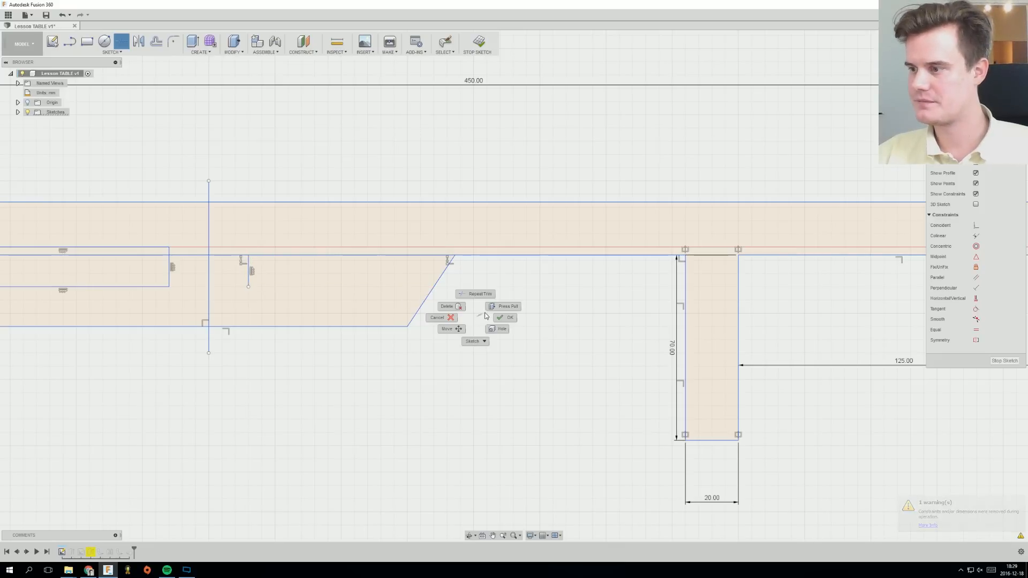
pyautogui.press('Escape')
# Draw a shorter slot outline from the remaining inner side, running horizontally and back up to the board's underside.
pyautogui.click(69, 43)
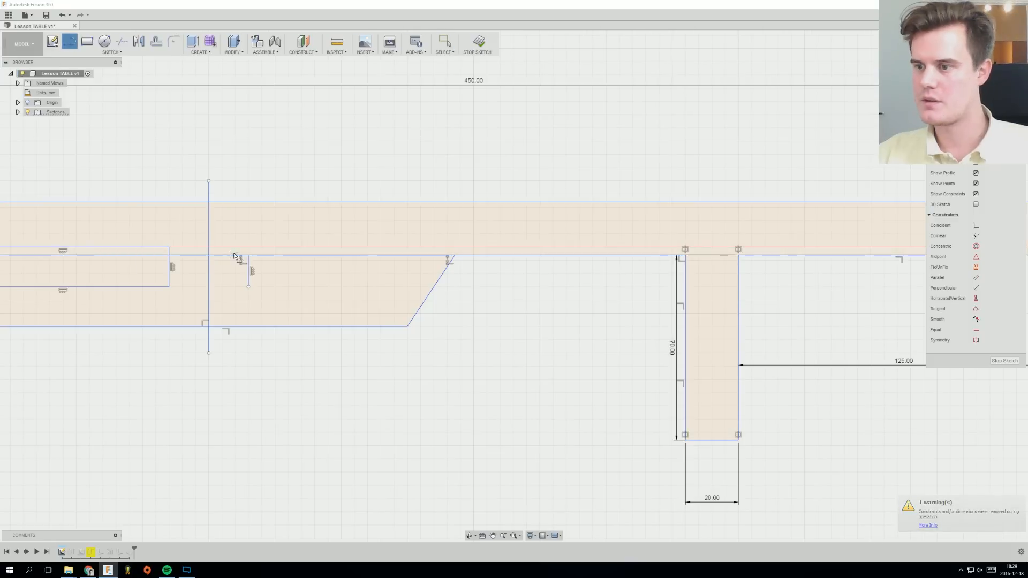
pyautogui.click(248, 287)
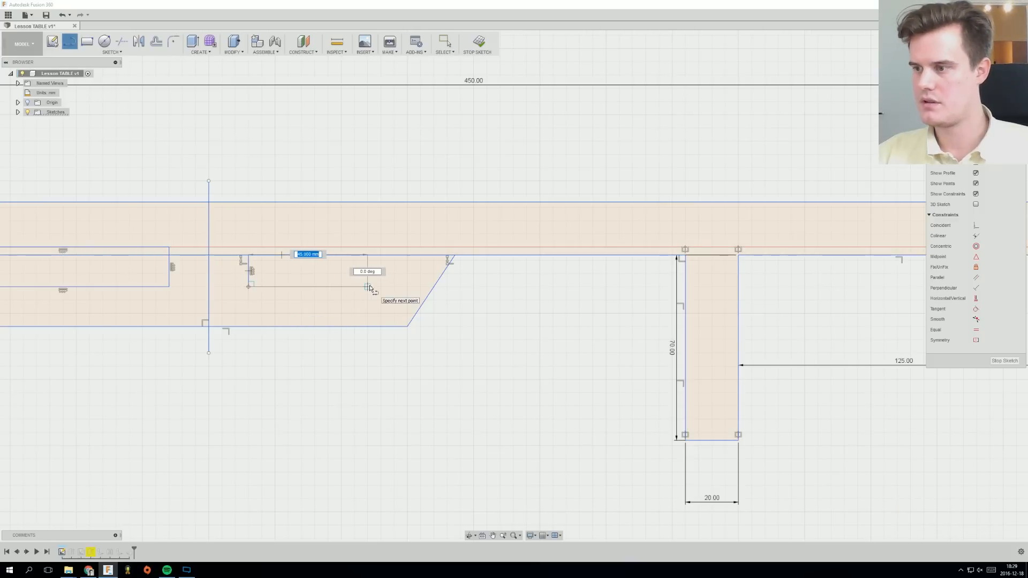
pyautogui.click(354, 287)
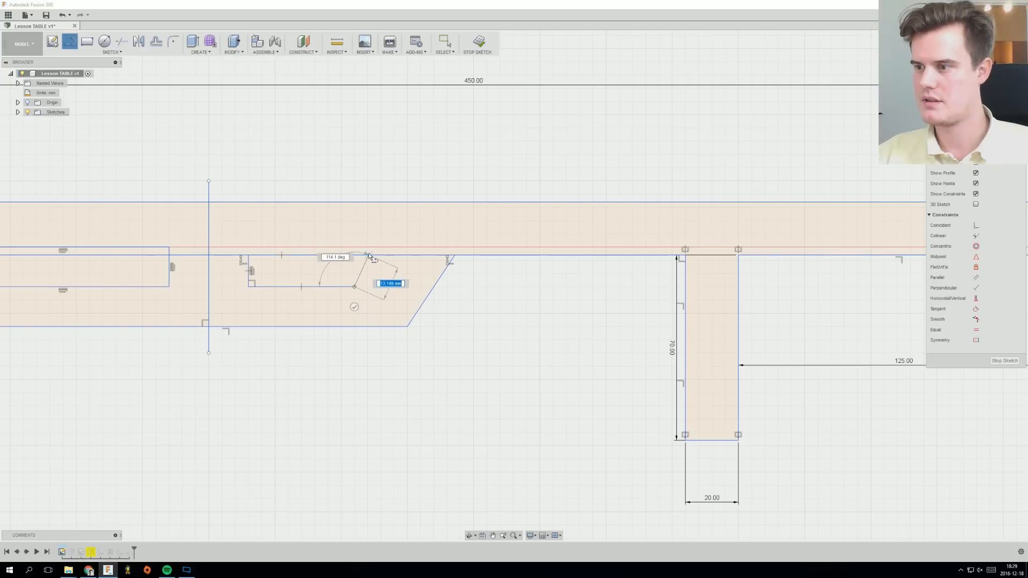
pyautogui.click(354, 254)
pyautogui.rightClick(390, 262)
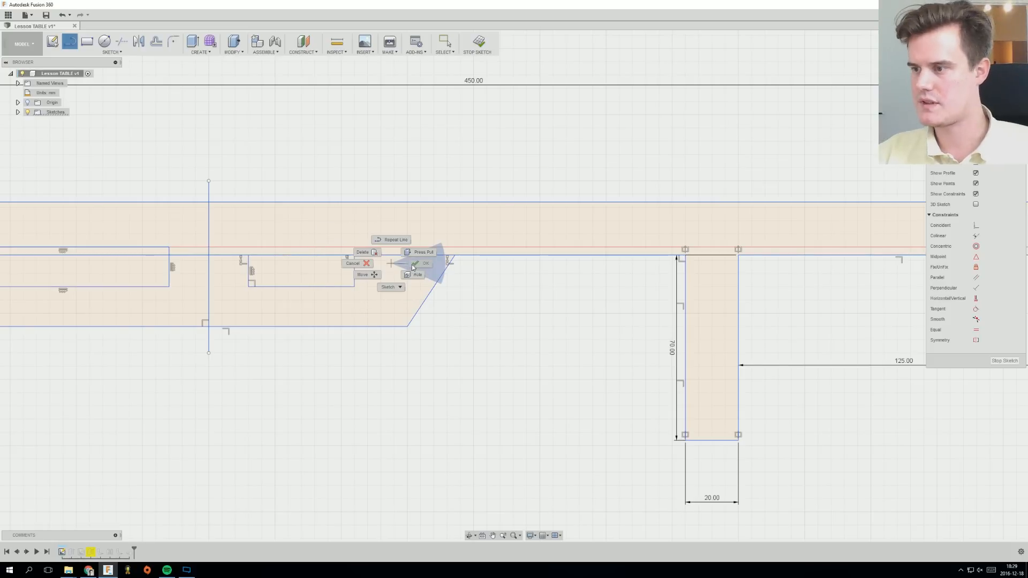
pyautogui.click(415, 264)
# Examine the reshaped underside profile, its two slots and the spacing to the leg along the whole board half.
pyautogui.scroll(-4, 371, 279)
pyautogui.keyDown('ctrl'); pyautogui.moveTo(373, 284); pyautogui.dragTo(474, 299, button='middle'); pyautogui.keyUp('ctrl')
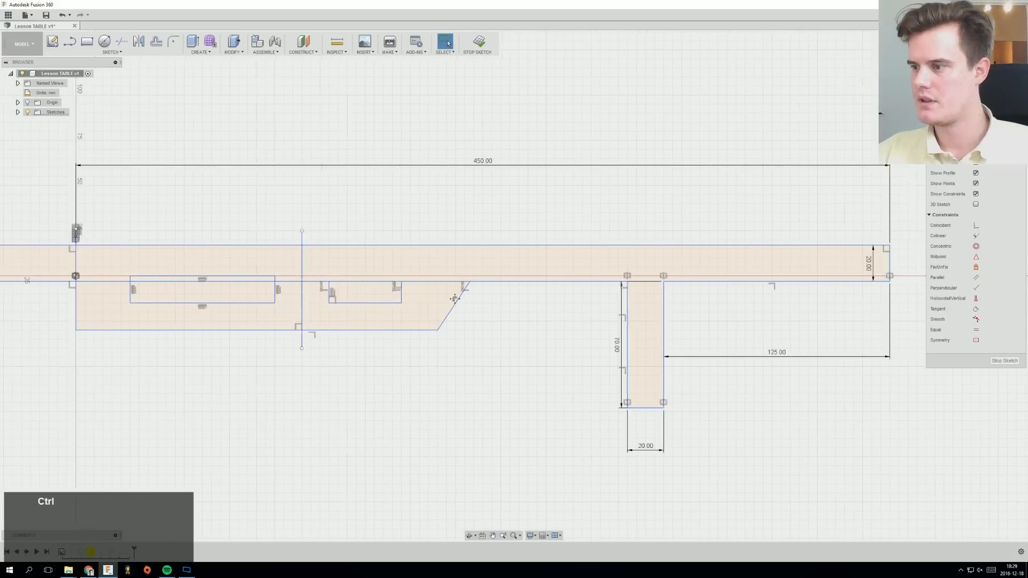
pyautogui.scroll(5, 447, 294)
pyautogui.scroll(-3, 451, 297)
pyautogui.moveTo(473, 300); pyautogui.dragTo(427, 314, button='middle')
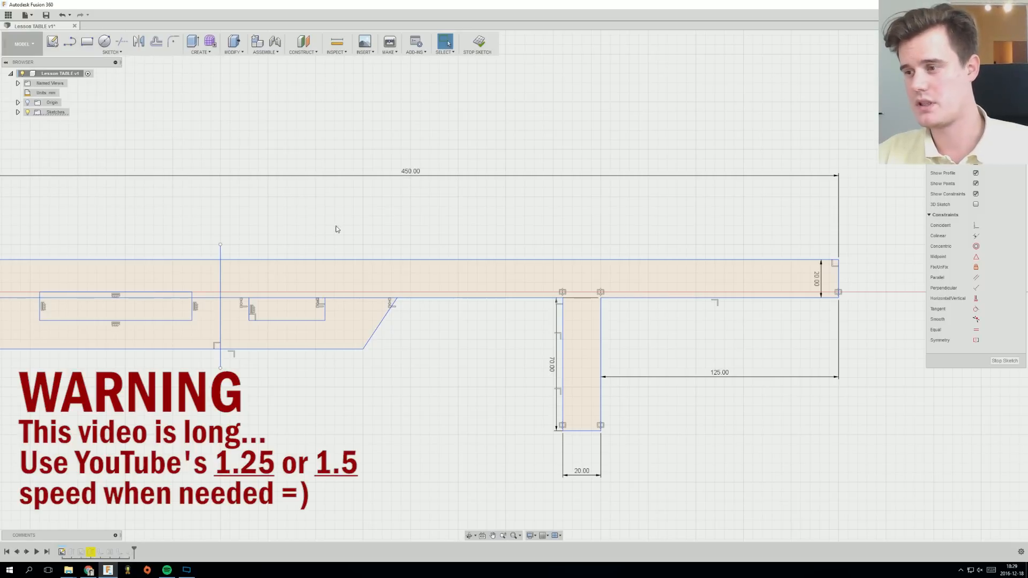
pyautogui.scroll(-2, 385, 255)
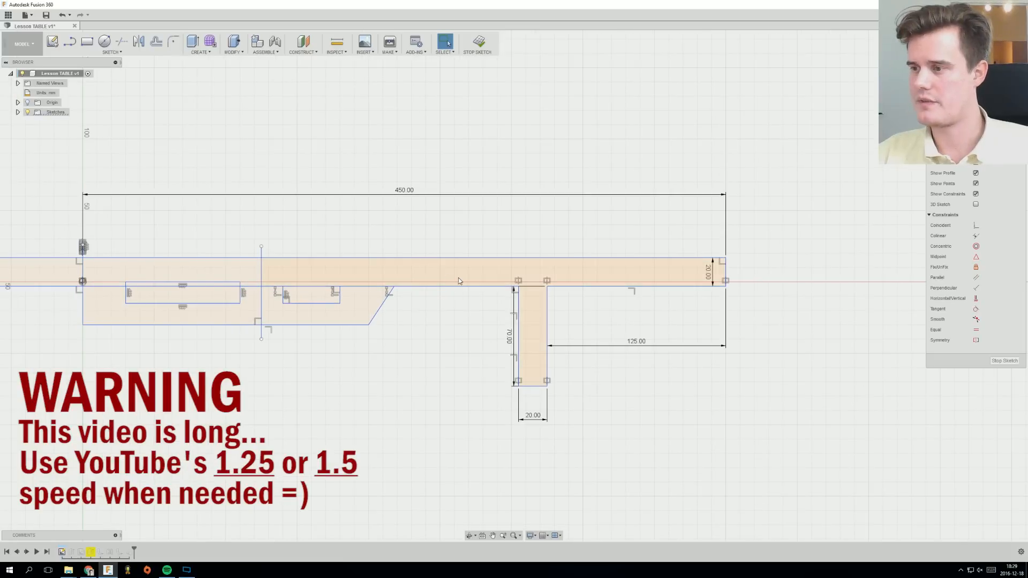
pyautogui.scroll(2, 458, 279)
pyautogui.scroll(-2, 490, 303)
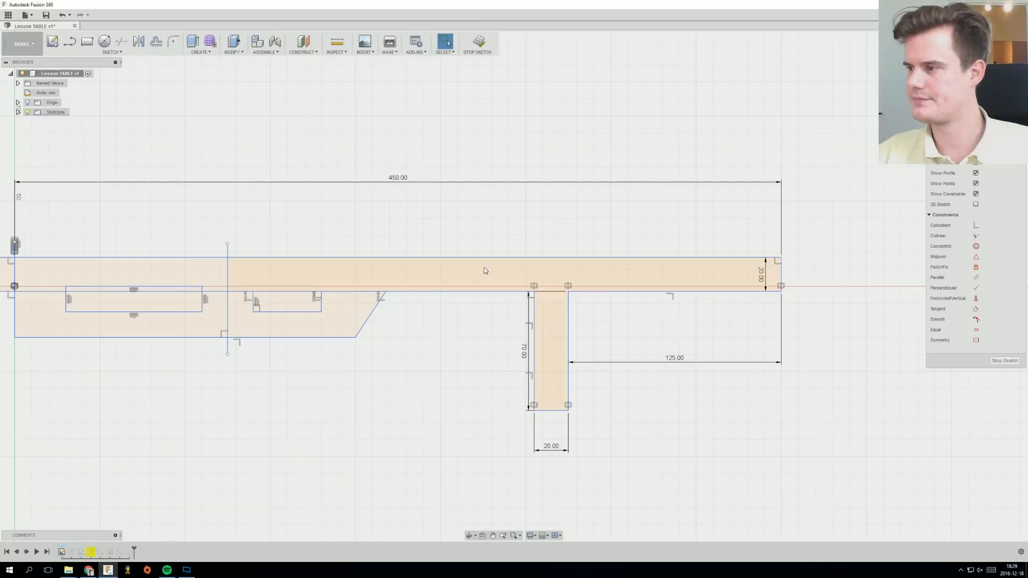
pyautogui.moveTo(789, 277); pyautogui.dragTo(777, 284, button='middle')
# Finish the sketch and compare the slider support with the reshaped profile at an angle and from the front.
pyautogui.click(1004, 361)
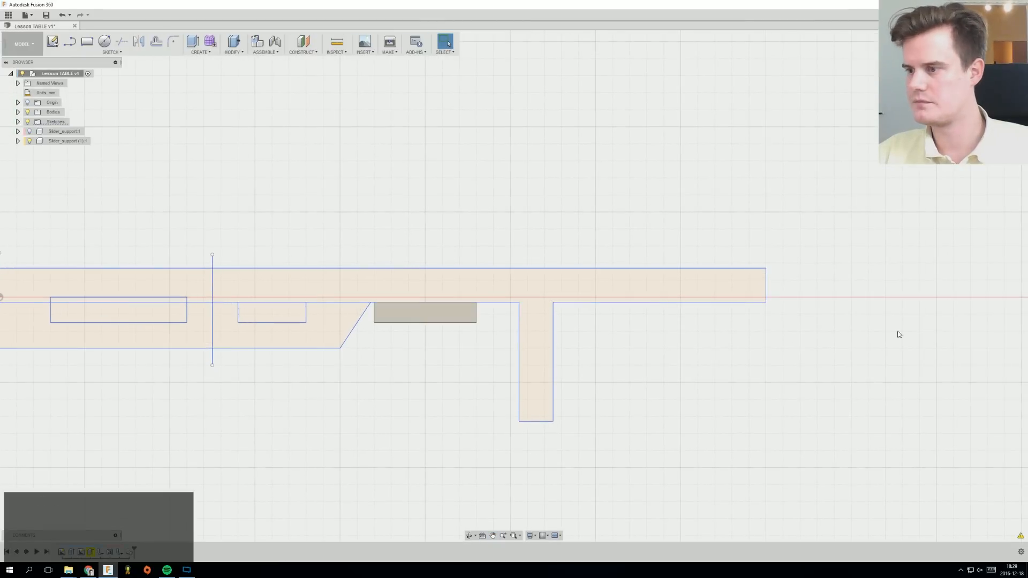
pyautogui.moveTo(450, 325)
pyautogui.mouseDown(button='middle')
pyautogui.moveTo(530, 287)
pyautogui.moveTo(471, 294)
pyautogui.moveTo(542, 252)
pyautogui.moveTo(528, 317)
pyautogui.mouseUp(button='middle')
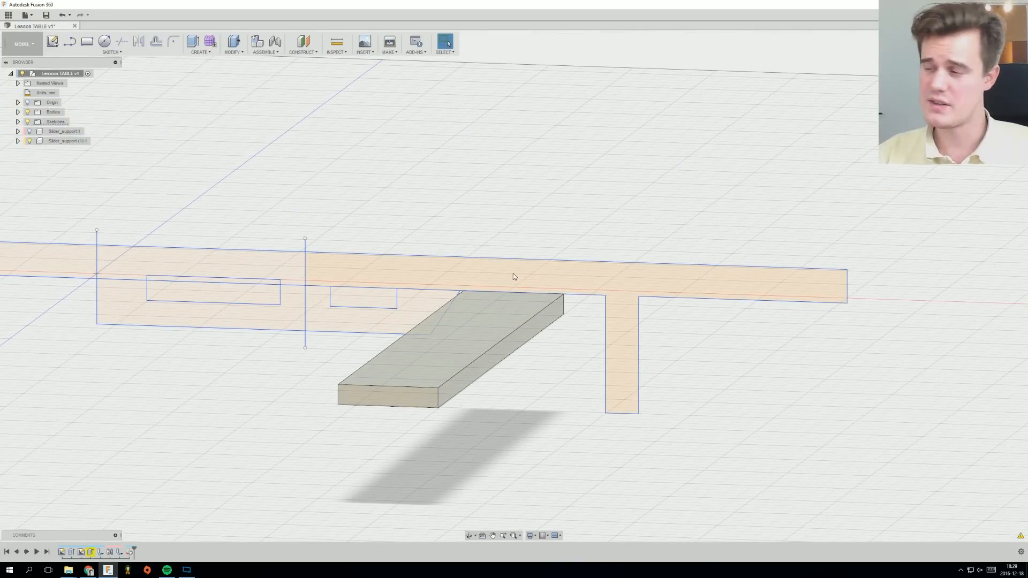
pyautogui.click(508, 294)
pyautogui.scroll(-3, 523, 241)
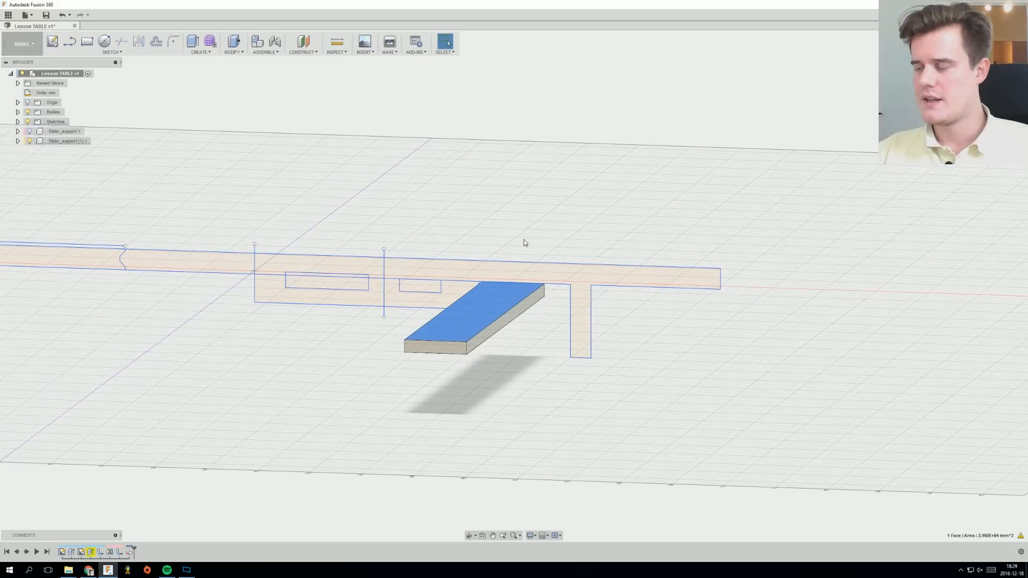
pyautogui.scroll(2, 511, 272)
pyautogui.scroll(1, 512, 273)
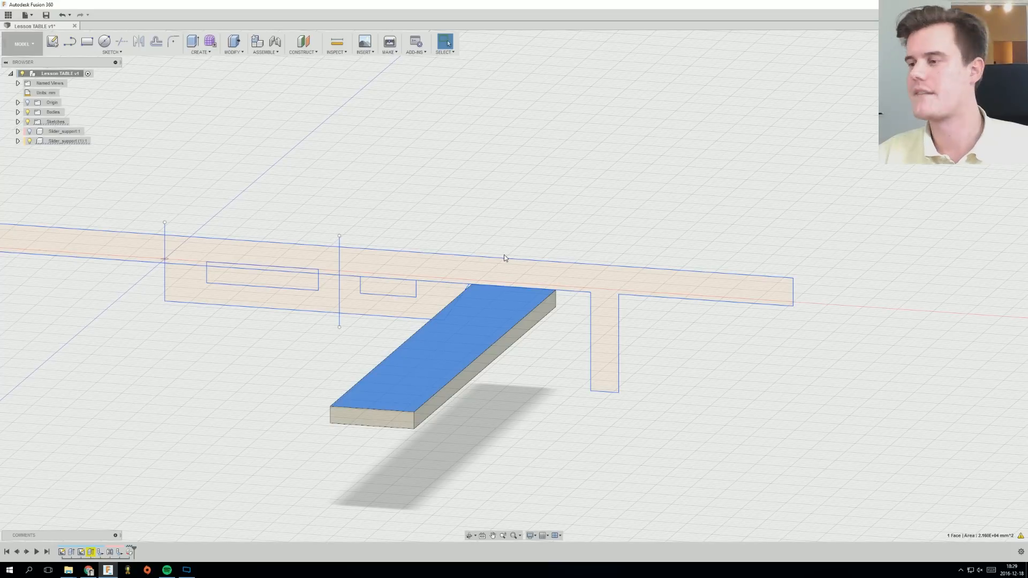
pyautogui.click(505, 288)
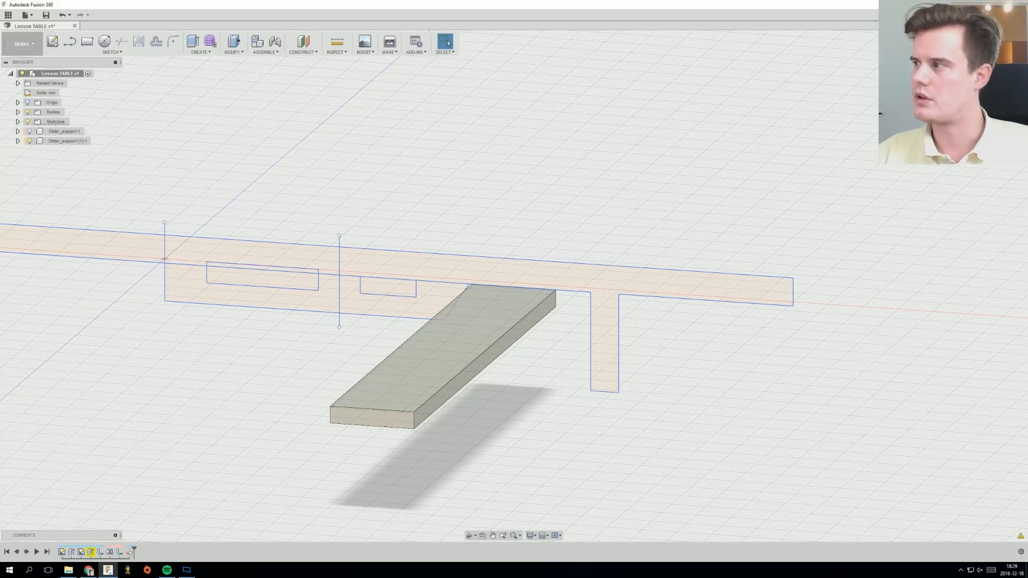
pyautogui.click(991, 68)
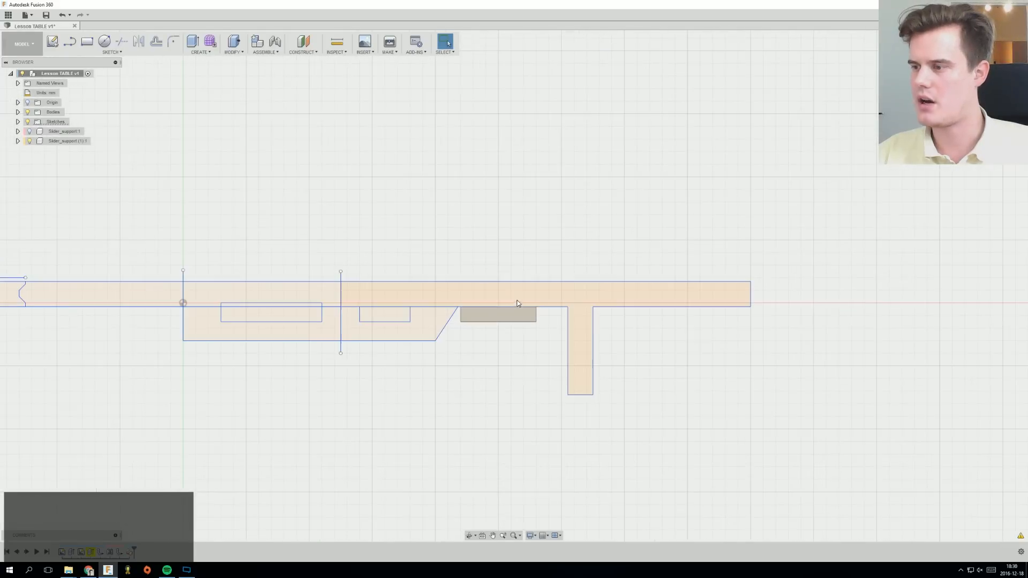
# Reopen the table profile sketch and draw a vertical line through the board's full thickness, between the underside profile's diagonal and the leg.
pyautogui.rightClick(512, 296)
pyautogui.click(501, 344)
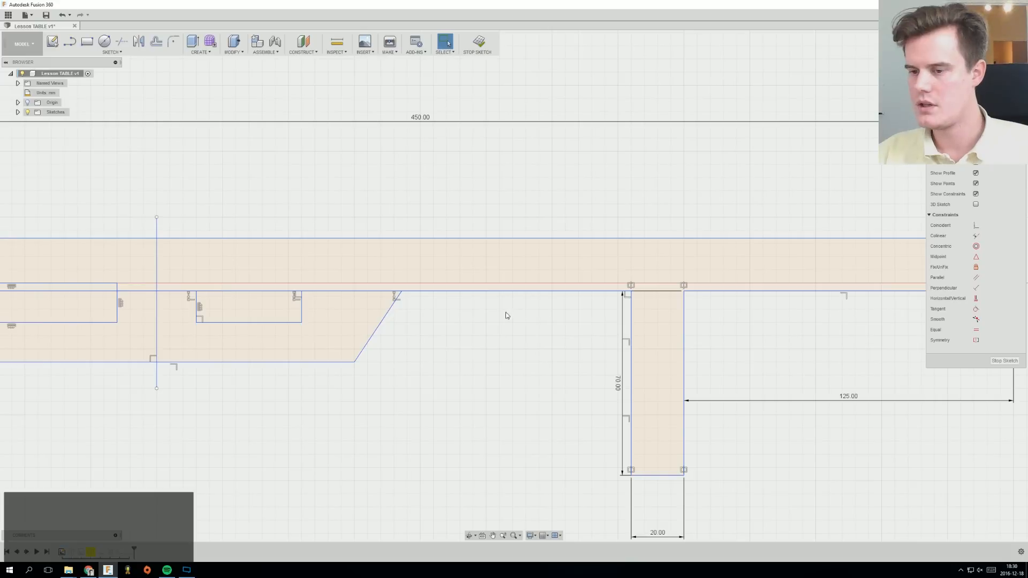
pyautogui.press('l')
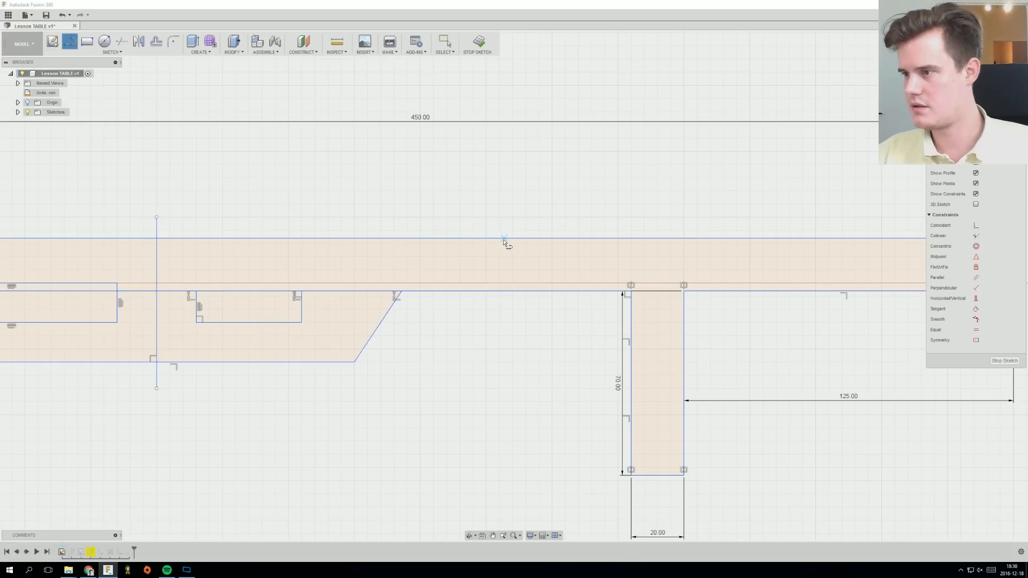
pyautogui.click(499, 269)
pyautogui.rightClick(523, 215)
pyautogui.click(558, 214)
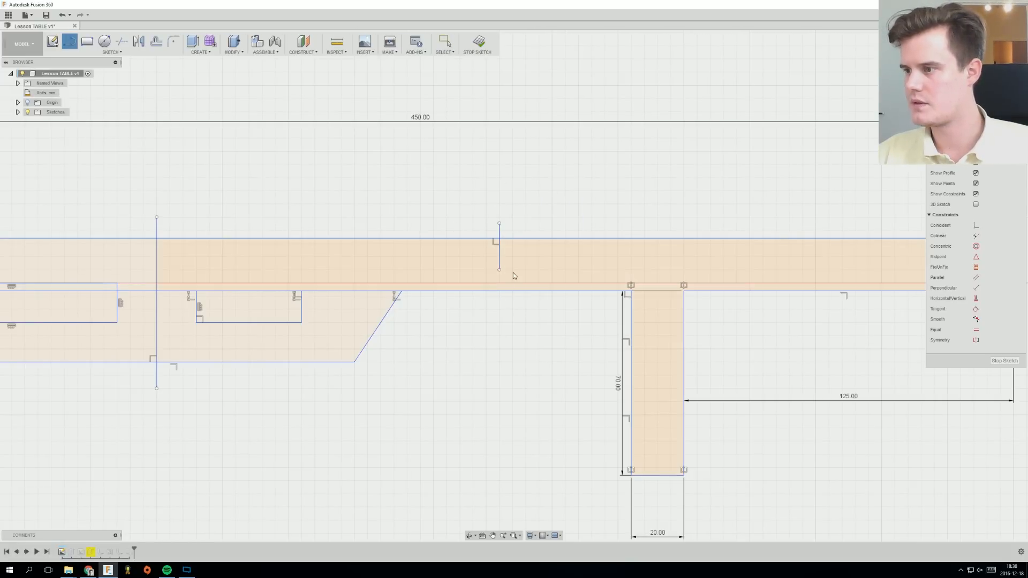
pyautogui.rightClick(499, 272)
pyautogui.click(500, 248)
pyautogui.click(499, 269)
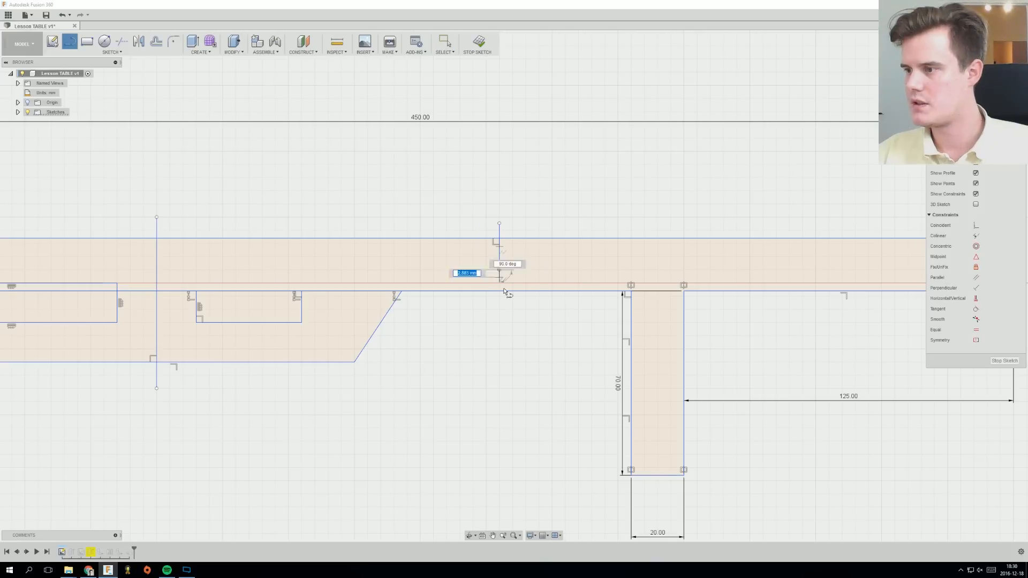
pyautogui.click(498, 301)
pyautogui.press('Escape')
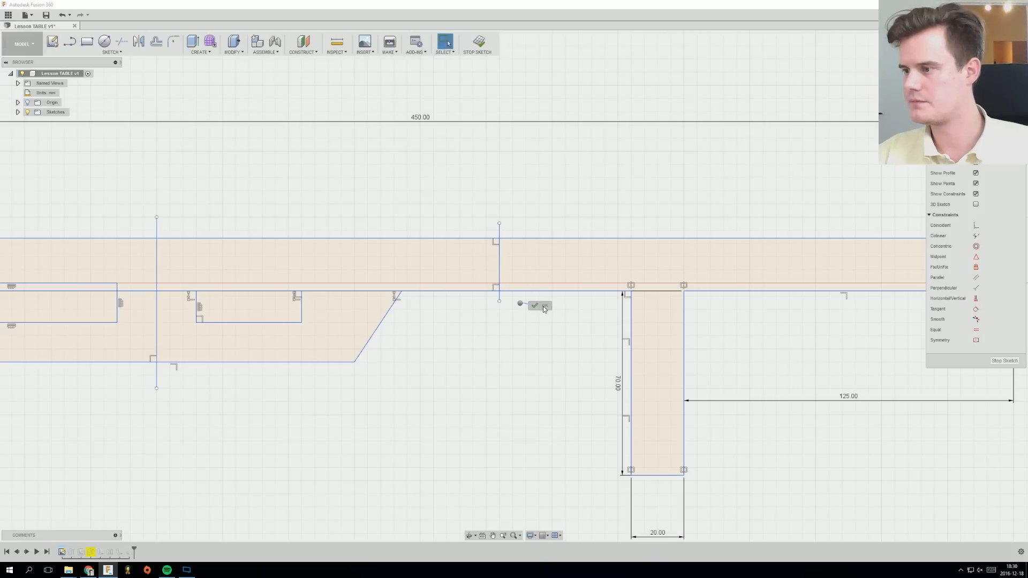
# Draw a short slanted line inside the board, ending on the lower part of the vertical dividing line, as the notch's lower flank.
pyautogui.scroll(-3, 524, 285)
pyautogui.scroll(5, 523, 273)
pyautogui.scroll(3, 486, 284)
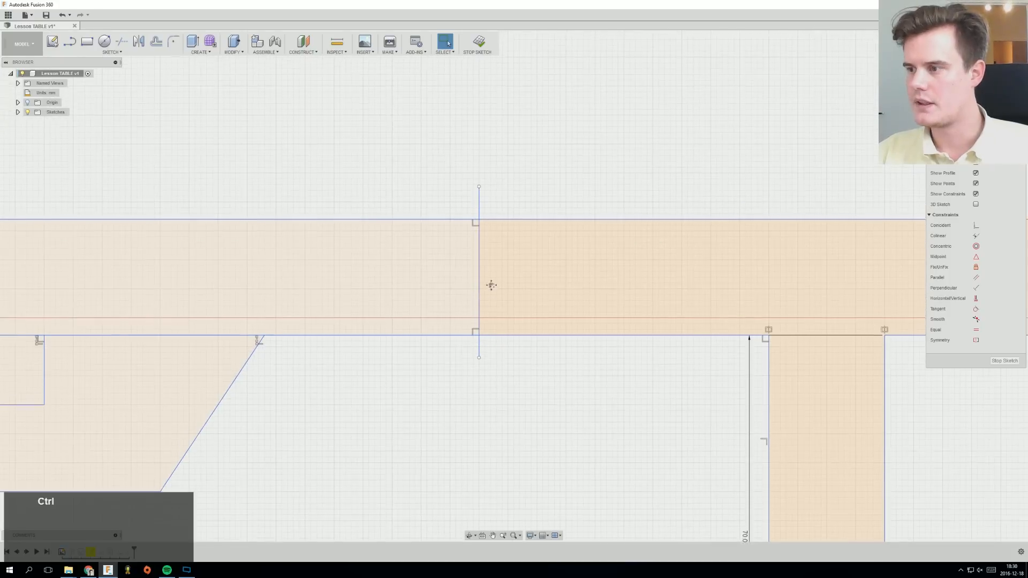
pyautogui.press('l')
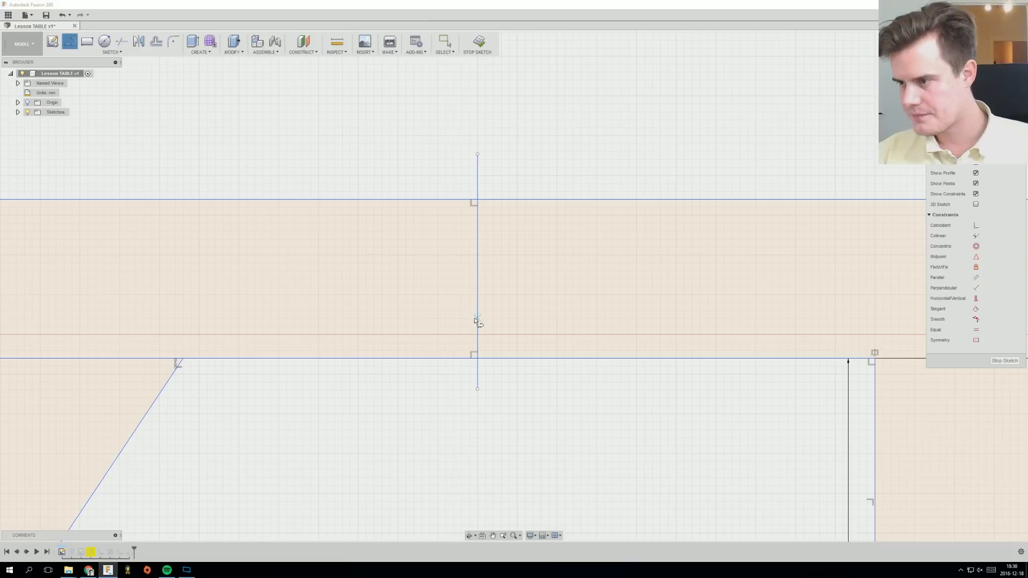
pyautogui.click(446, 303)
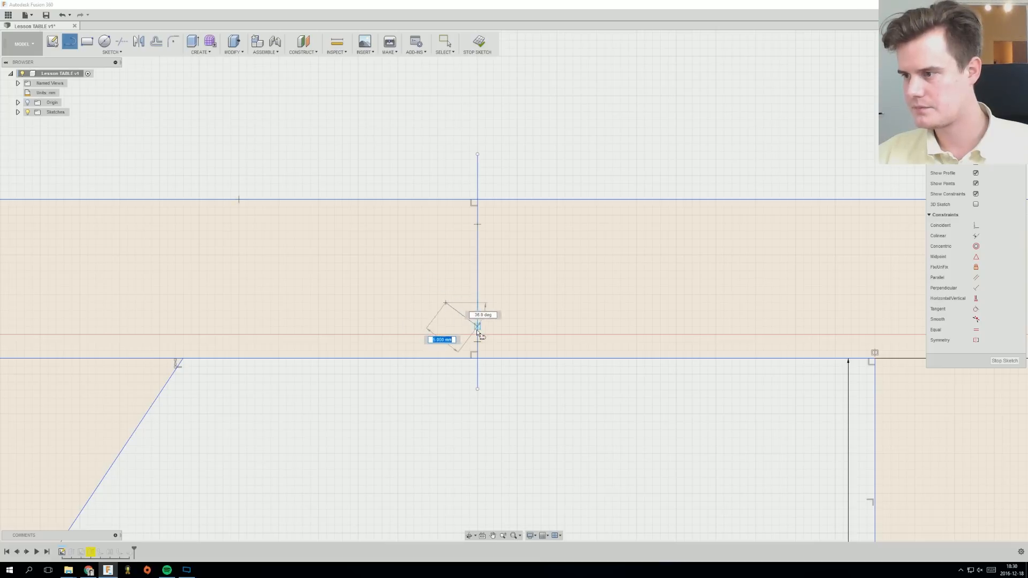
pyautogui.click(477, 330)
pyautogui.rightClick(498, 286)
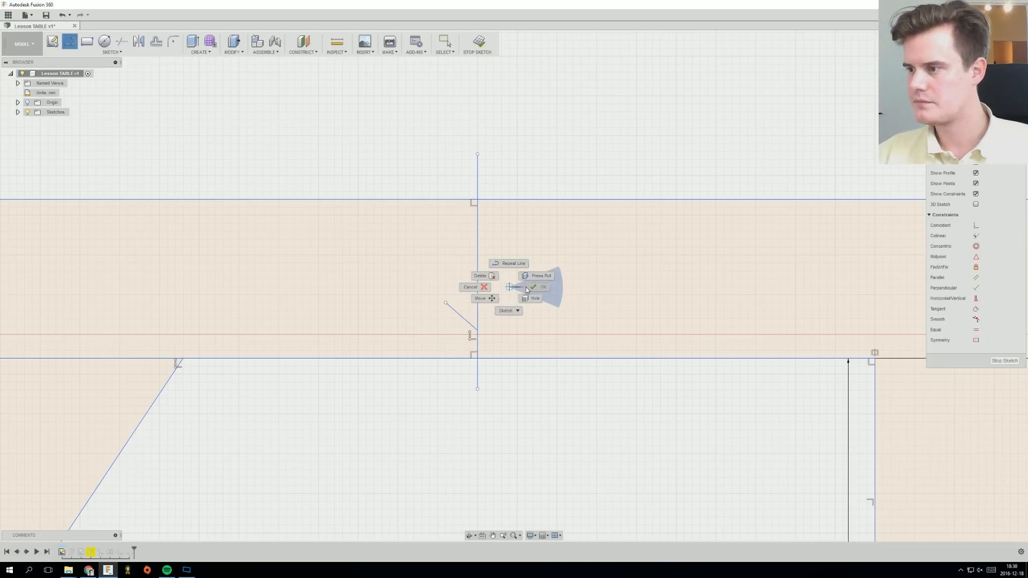
pyautogui.click(546, 287)
# Complete the notch outline with a vertical line up from the slanted line's free end and a second slanted line back to the dividing line.
pyautogui.rightClick(458, 286)
pyautogui.click(458, 262)
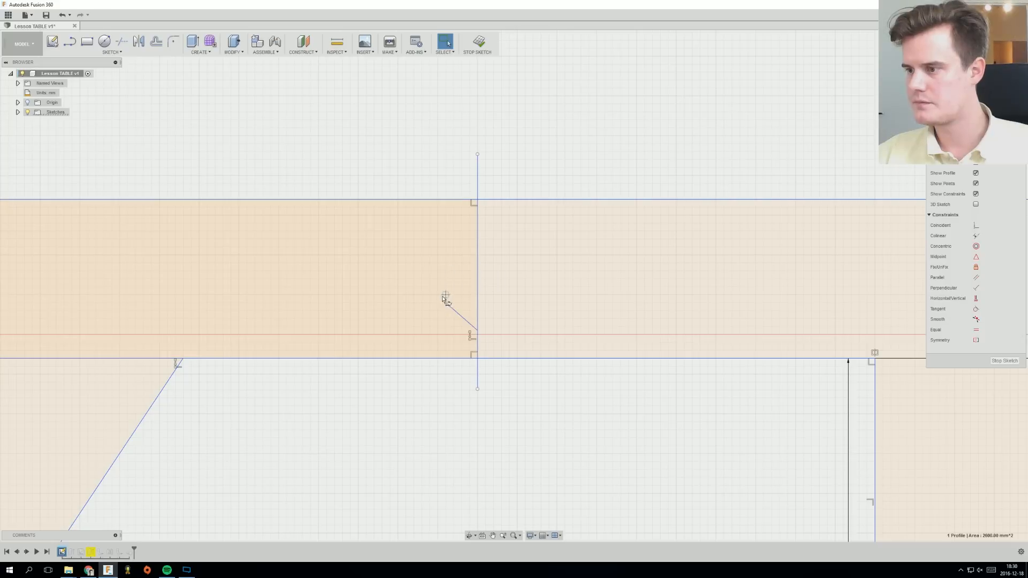
pyautogui.click(446, 303)
pyautogui.click(445, 247)
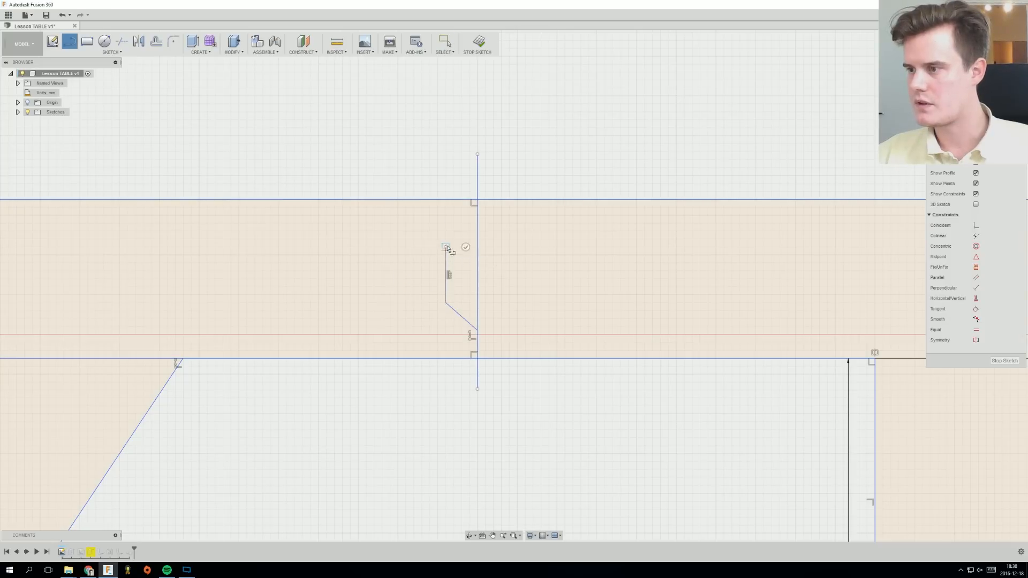
pyautogui.click(476, 225)
pyautogui.rightClick(509, 226)
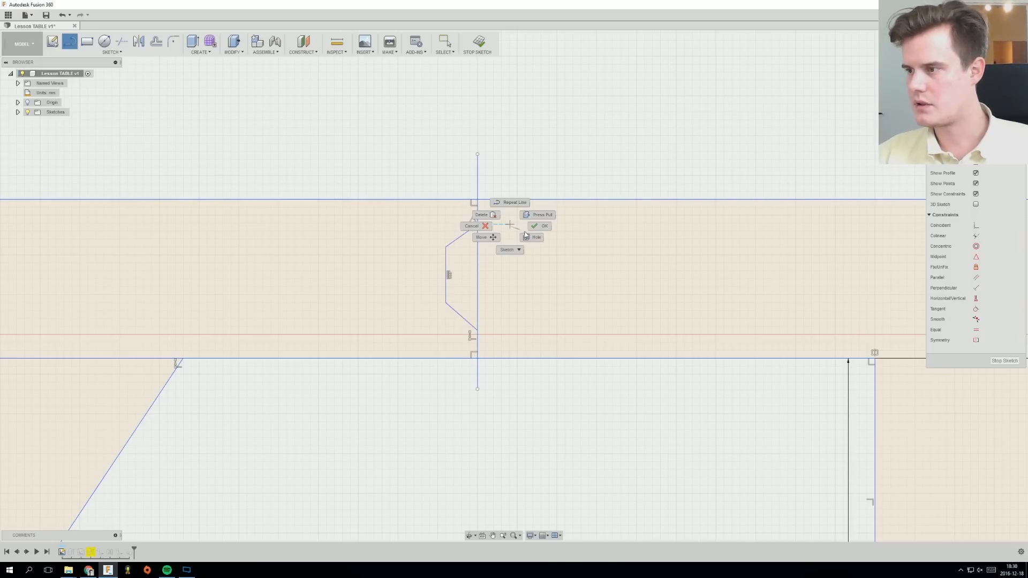
pyautogui.click(540, 226)
# Trim out the section of the vertical dividing line that spans the notch opening.
pyautogui.scroll(-2, 470, 266)
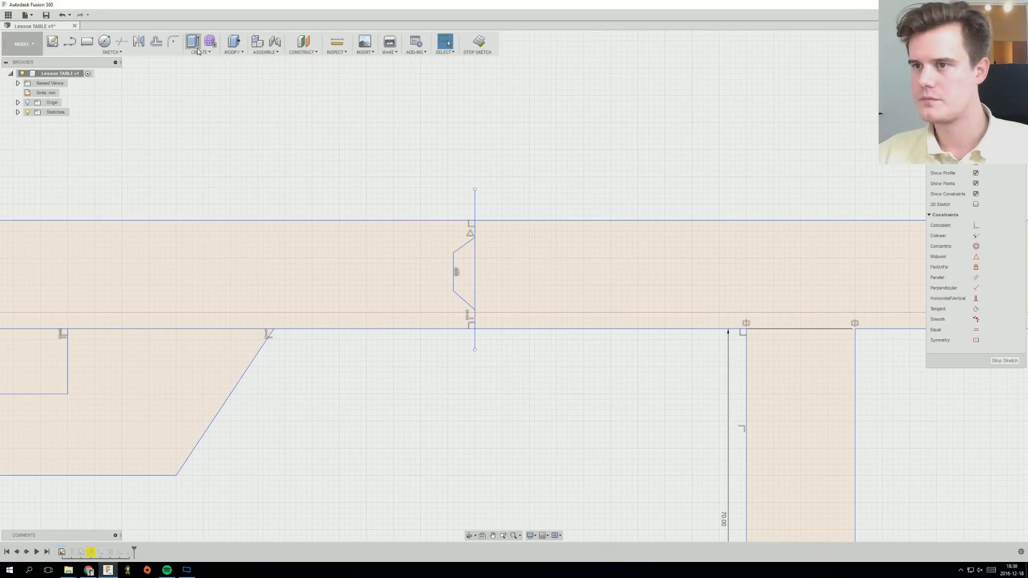
pyautogui.press('t')
pyautogui.click(477, 289)
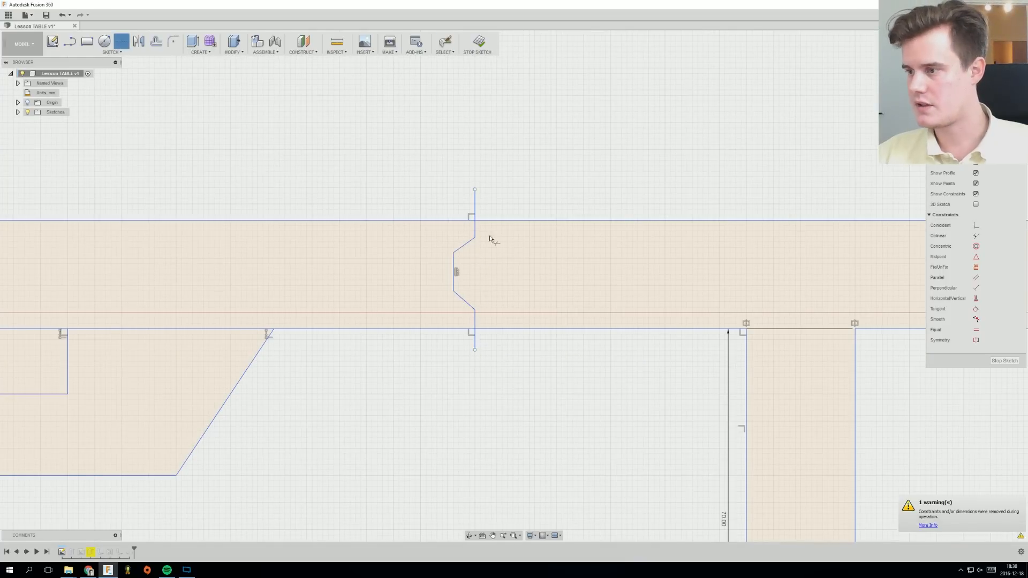
# Leave the Trim command and inspect the profile from the notched board joint to the underside housing and its slots.
pyautogui.rightClick(502, 187)
pyautogui.click(533, 184)
pyautogui.scroll(-2, 515, 223)
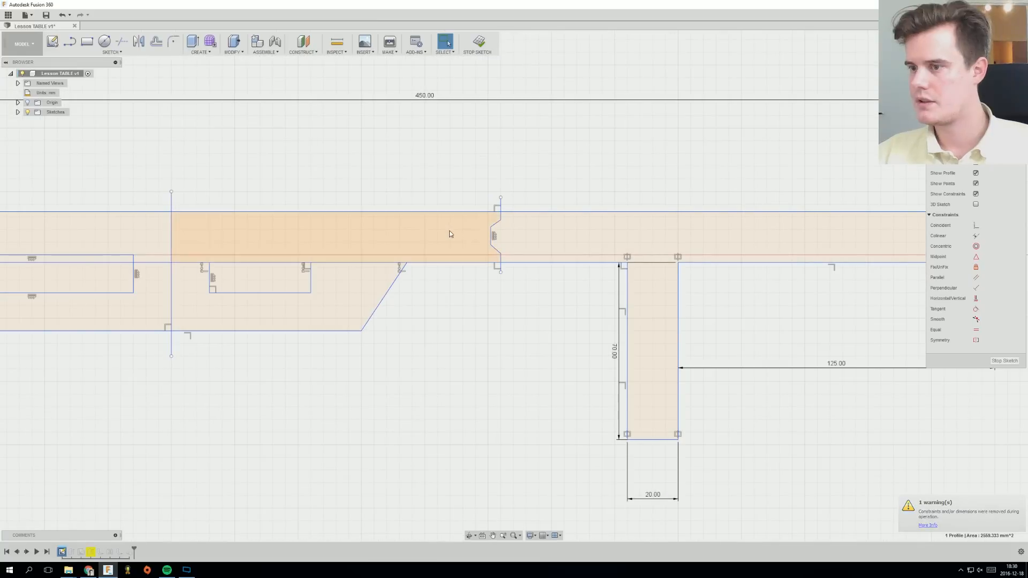
pyautogui.click(433, 175)
pyautogui.keyDown('ctrl'); pyautogui.moveTo(434, 179); pyautogui.dragTo(504, 231, button='middle'); pyautogui.keyUp('ctrl')
pyautogui.scroll(-2, 505, 231)
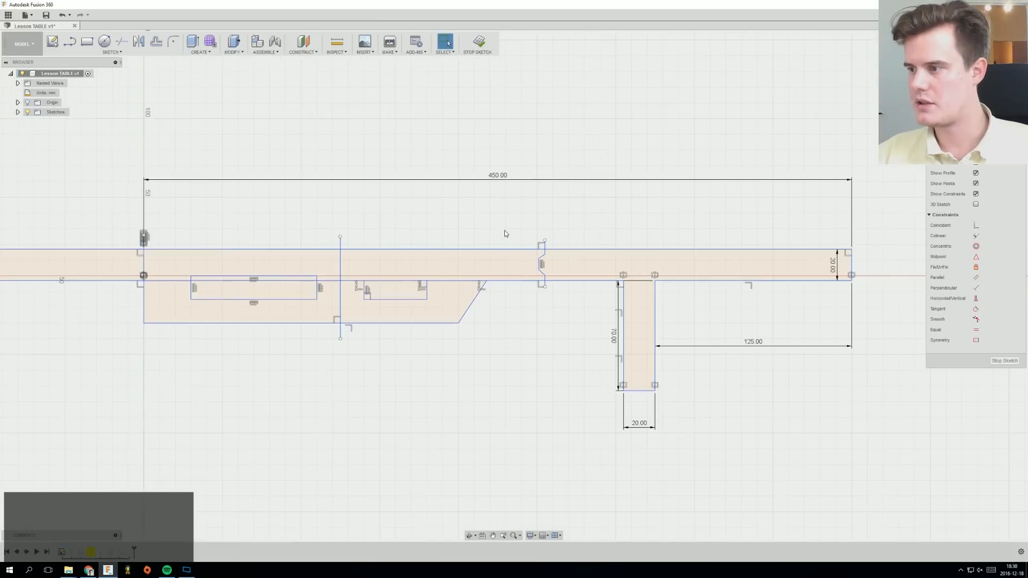
pyautogui.scroll(-2, 505, 233)
pyautogui.scroll(3, 351, 261)
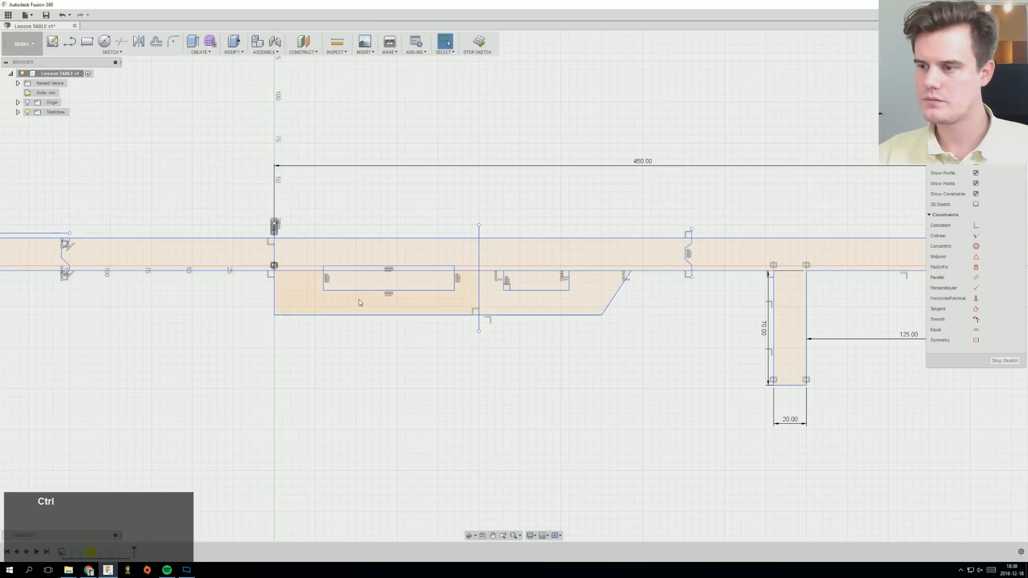
pyautogui.scroll(3, 359, 302)
pyautogui.keyDown('ctrl'); pyautogui.moveTo(581, 343); pyautogui.dragTo(351, 343, button='middle'); pyautogui.keyUp('ctrl')
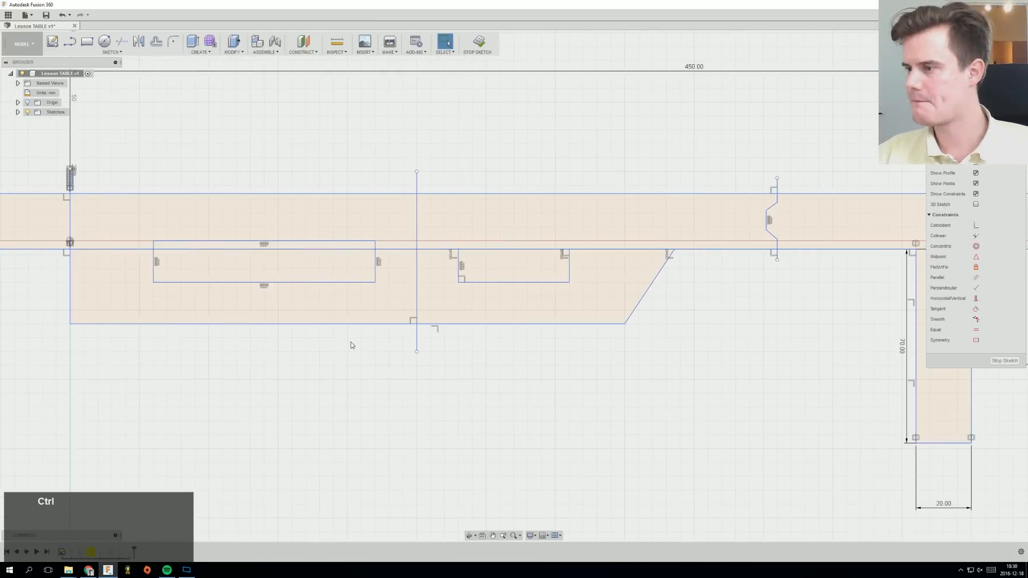
pyautogui.scroll(-2, 479, 331)
pyautogui.keyDown('ctrl'); pyautogui.moveTo(486, 345); pyautogui.dragTo(374, 347, button='middle'); pyautogui.keyUp('ctrl')
pyautogui.scroll(1, 322, 313)
pyautogui.scroll(3, 321, 313)
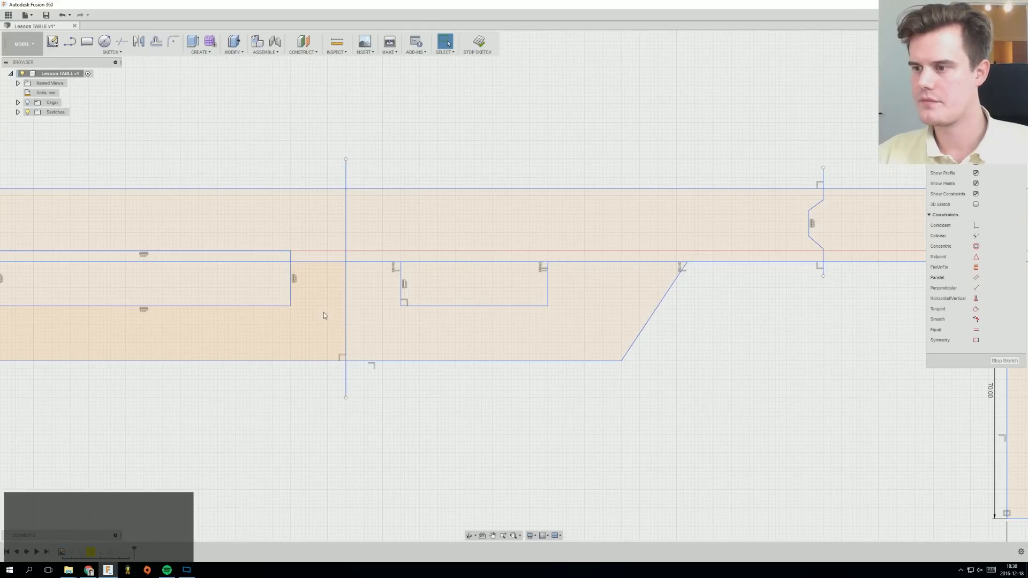
# Draw a 10 mm line up along the vertical dividing line, starting at the housing's bottom edge between the two slots.
pyautogui.click(71, 42)
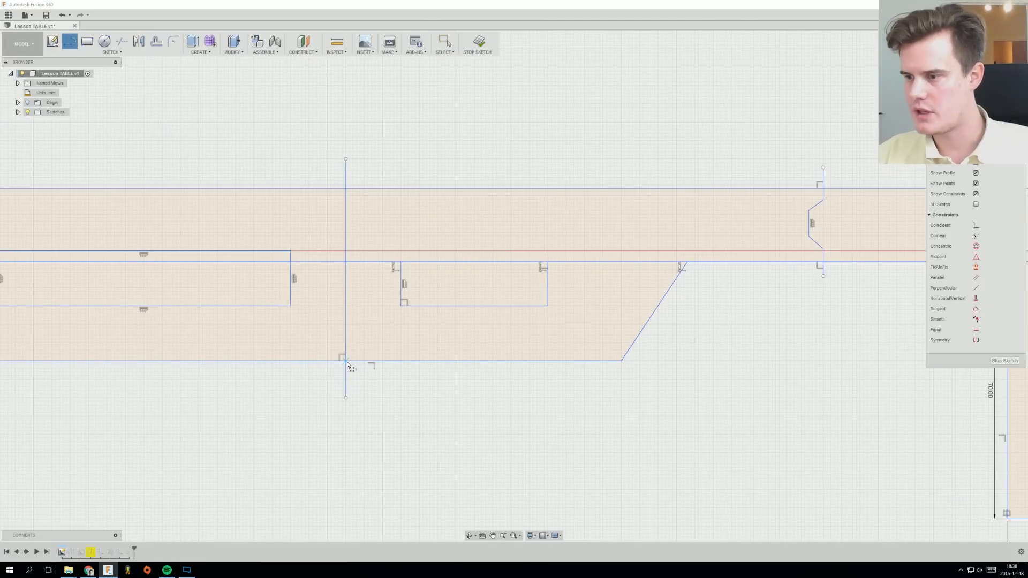
pyautogui.click(346, 361)
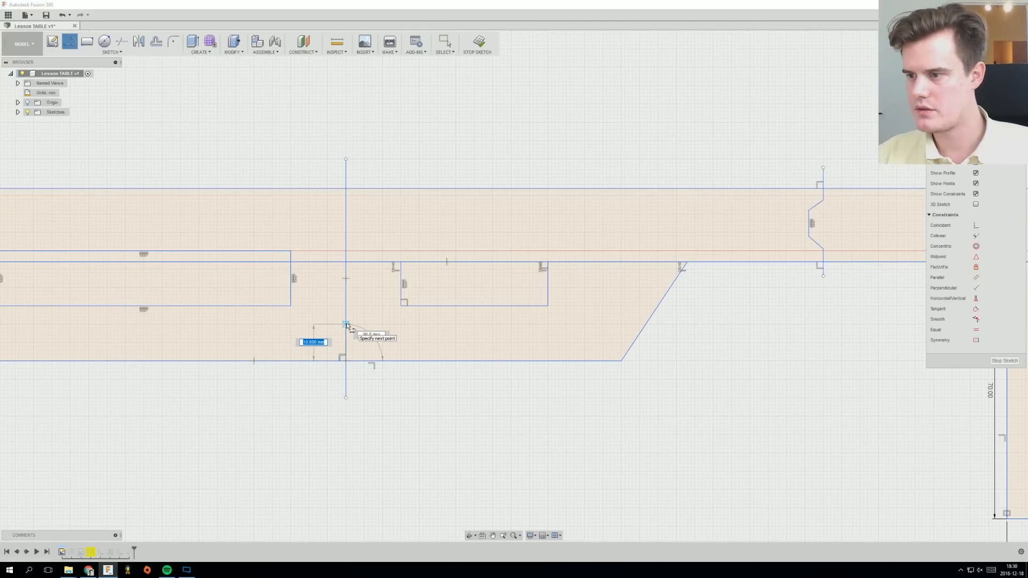
pyautogui.scroll(-2, 347, 324)
pyautogui.scroll(5, 347, 323)
pyautogui.click(347, 322)
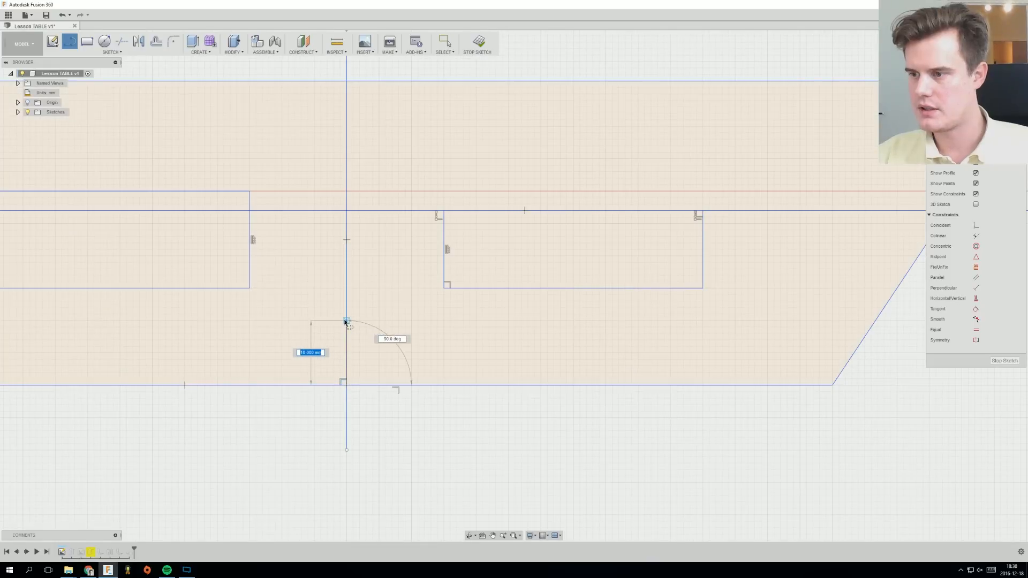
pyautogui.click(347, 321)
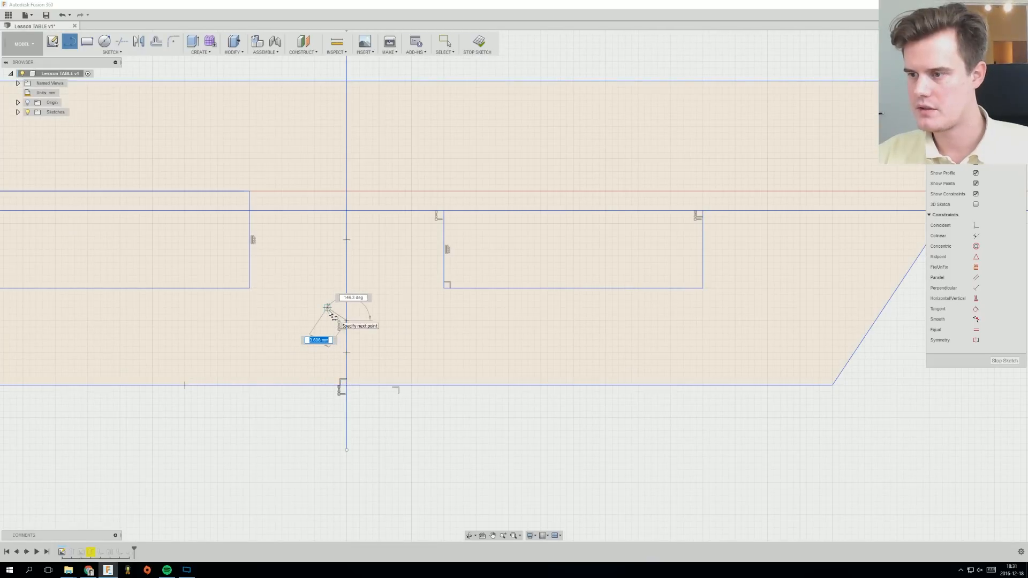
# Continue the line into a notch outline inside the housing: slant toward the wider slot, go vertically up, and slant back to the dividing line.
pyautogui.click(327, 314)
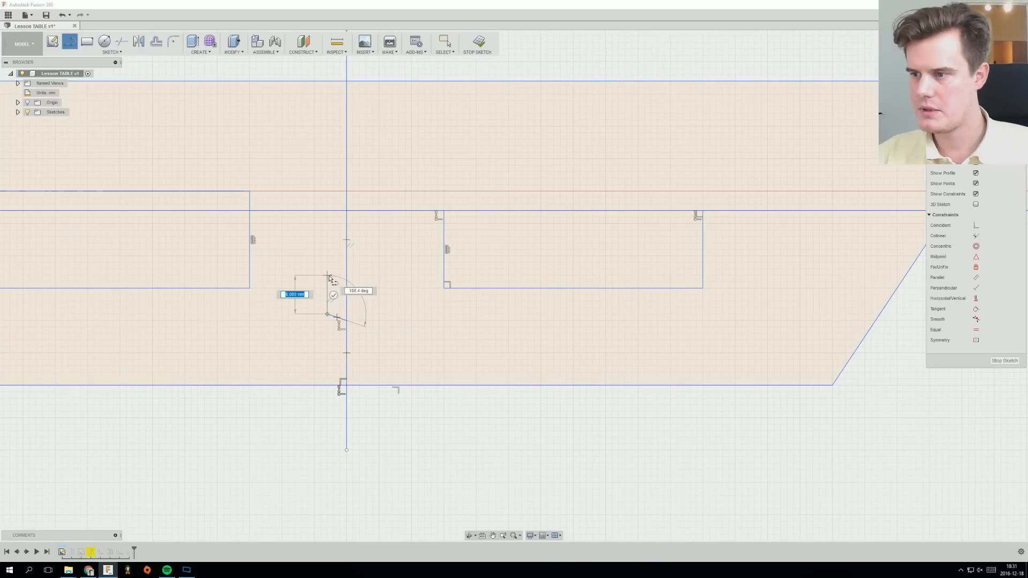
pyautogui.click(327, 270)
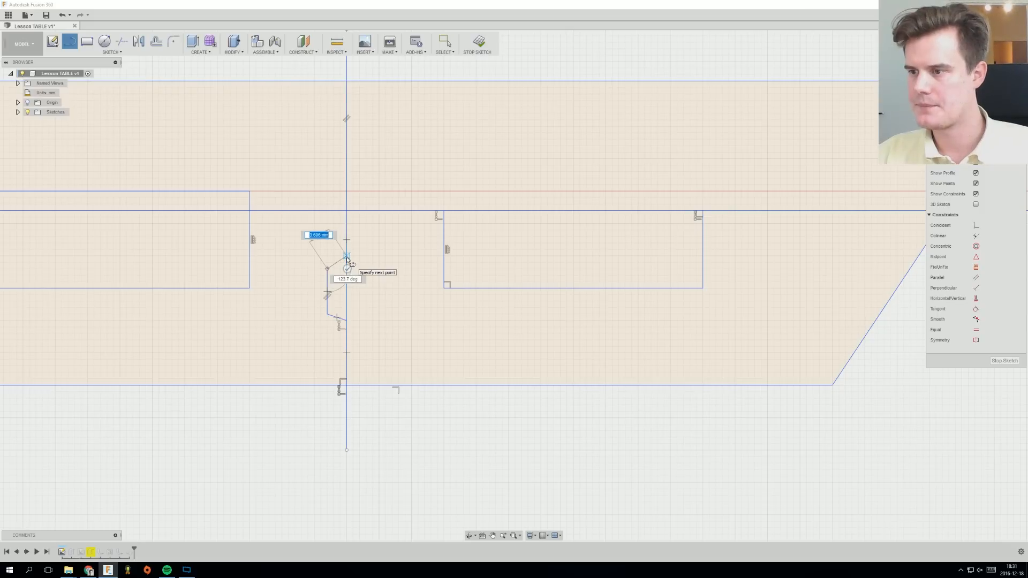
pyautogui.doubleClick(347, 257)
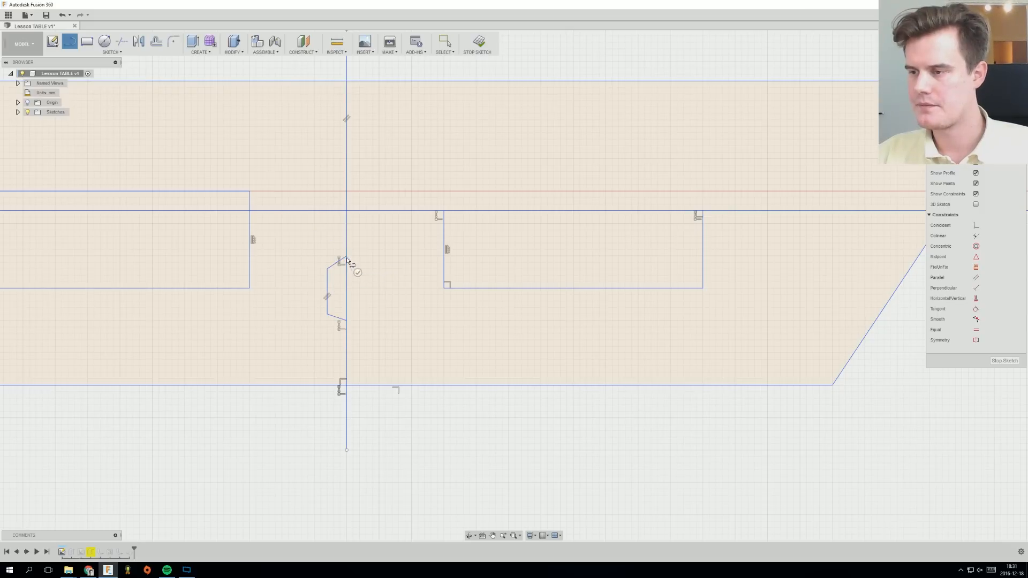
# Draw a second notch outline higher on the same dividing line, inside the board and projecting toward the leg.
pyautogui.click(353, 191)
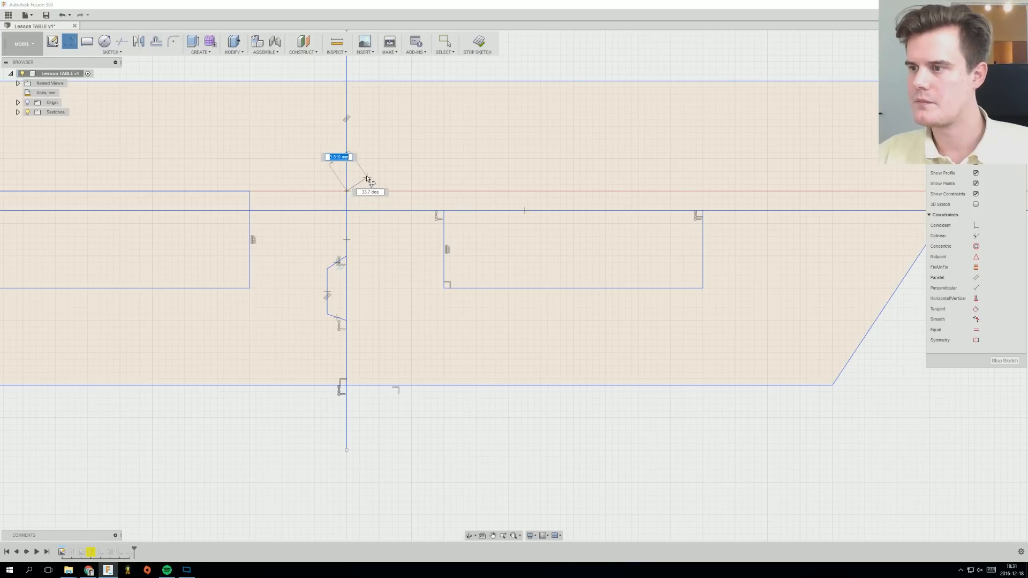
pyautogui.click(367, 179)
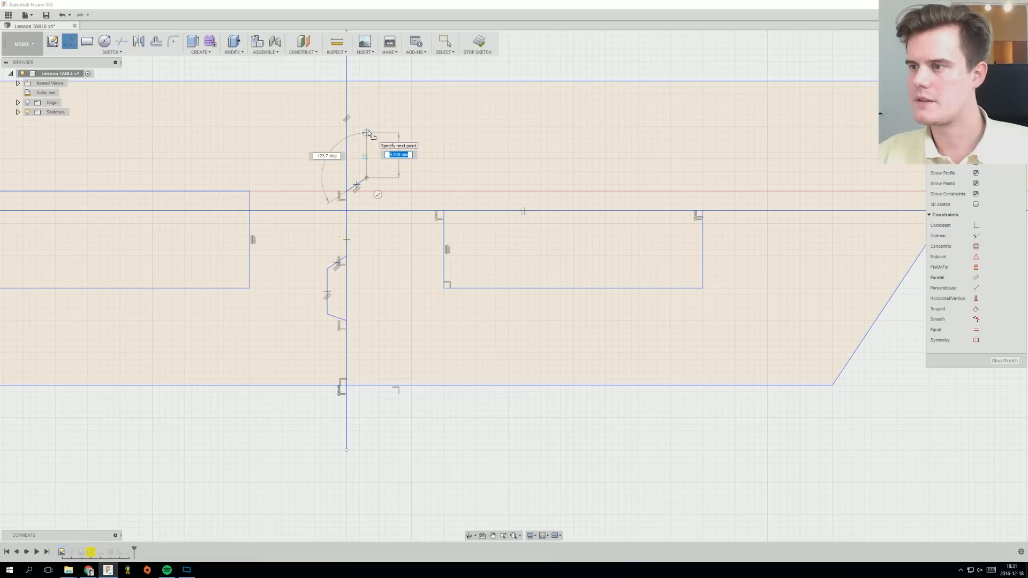
pyautogui.click(368, 132)
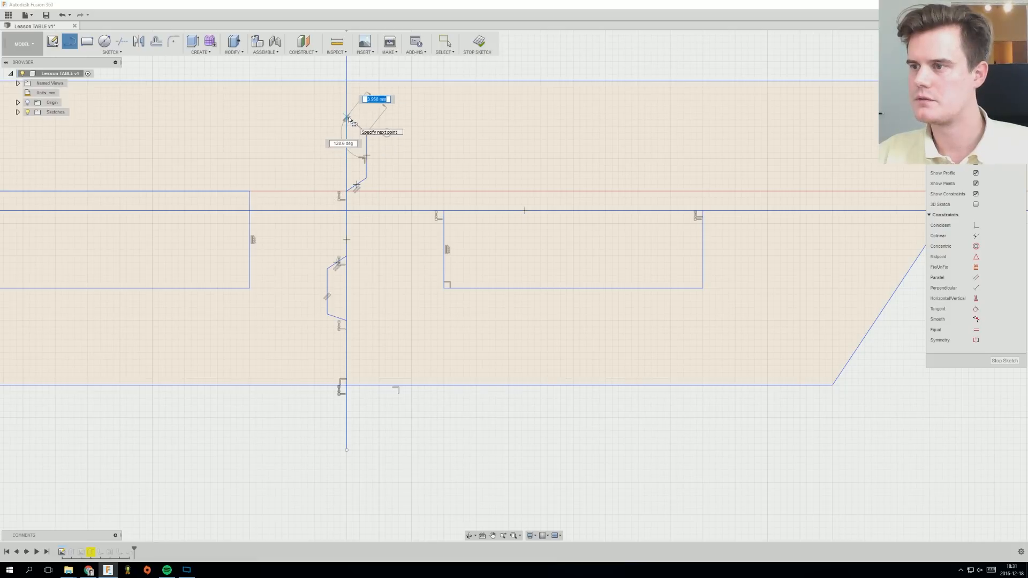
pyautogui.click(348, 118)
pyautogui.rightClick(381, 119)
pyautogui.click(411, 119)
# Examine the new notch outlines, the board joint, the leg and the overhanging board end.
pyautogui.scroll(-4, 430, 182)
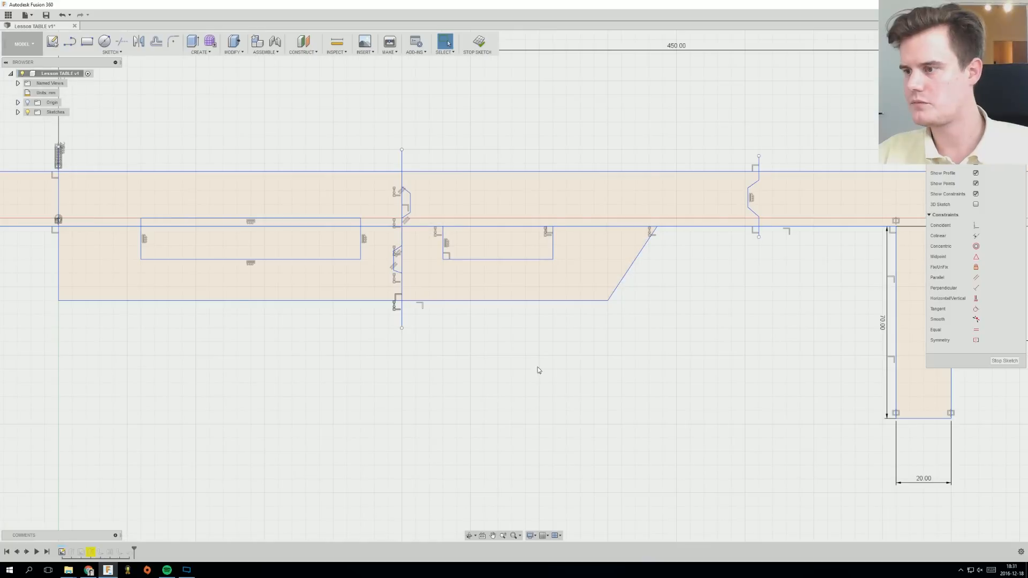
pyautogui.keyDown('ctrl'); pyautogui.moveTo(538, 370); pyautogui.dragTo(404, 367, button='middle'); pyautogui.keyUp('ctrl')
pyautogui.scroll(3, 401, 367)
pyautogui.moveTo(363, 337)
pyautogui.keyDown('ctrl'); pyautogui.mouseDown(button='middle')
pyautogui.moveTo(379, 402)
pyautogui.moveTo(542, 344)
pyautogui.moveTo(429, 346)
pyautogui.mouseUp(button='middle'); pyautogui.keyUp('ctrl')
pyautogui.scroll(-8, 379, 402)
pyautogui.scroll(7, 503, 323)
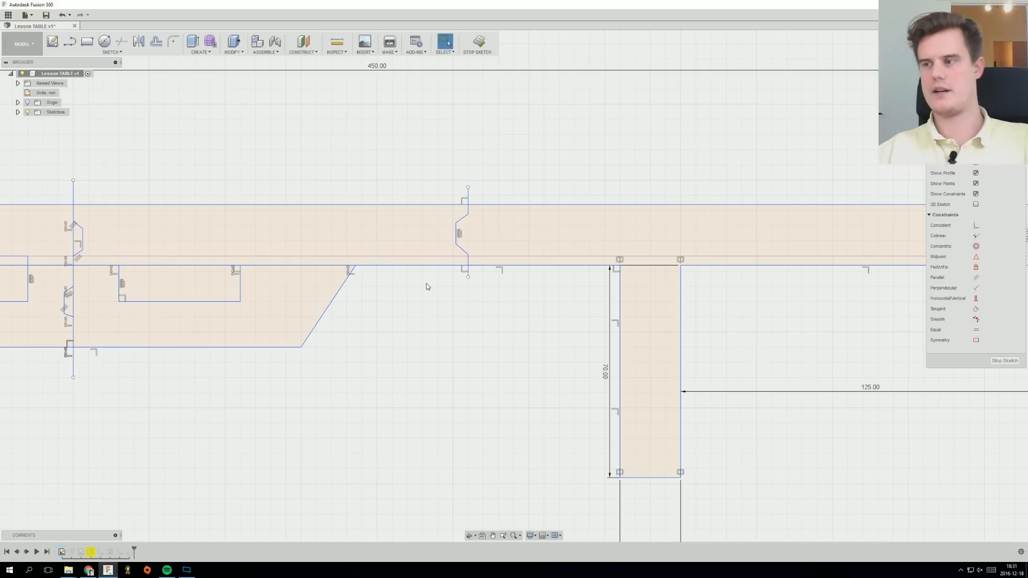
pyautogui.scroll(-2, 450, 263)
pyautogui.moveTo(495, 253); pyautogui.dragTo(341, 245, button='middle')
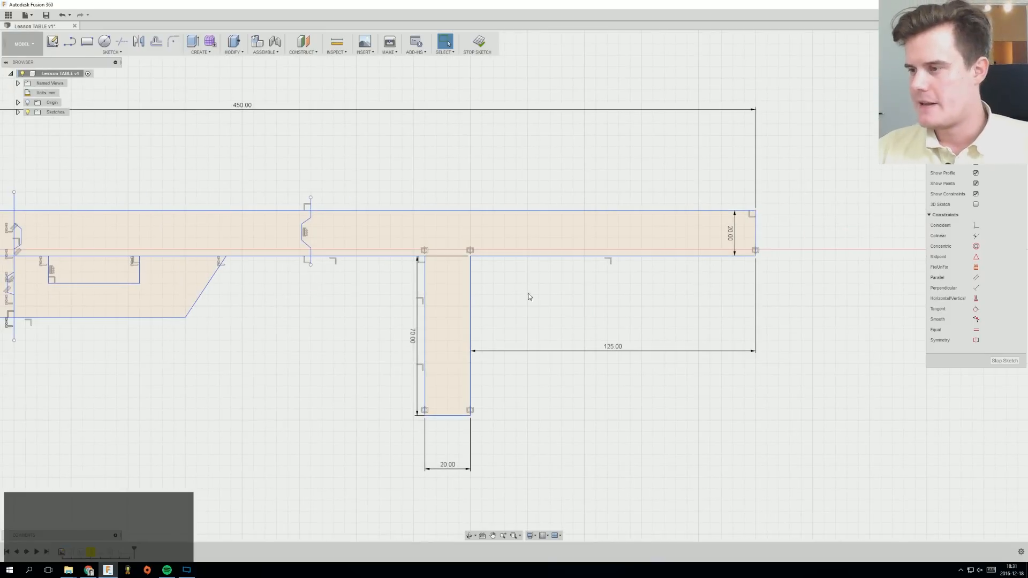
pyautogui.moveTo(527, 293)
pyautogui.mouseDown(button='middle')
pyautogui.moveTo(472, 256)
pyautogui.moveTo(439, 291)
pyautogui.mouseUp(button='middle')
pyautogui.scroll(2, 437, 290)
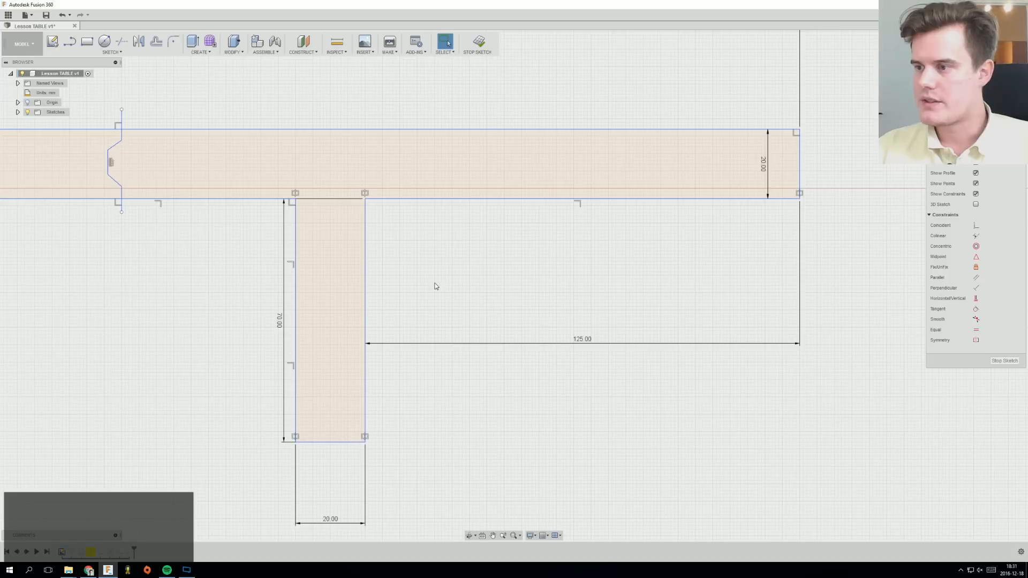
pyautogui.scroll(-3, 503, 281)
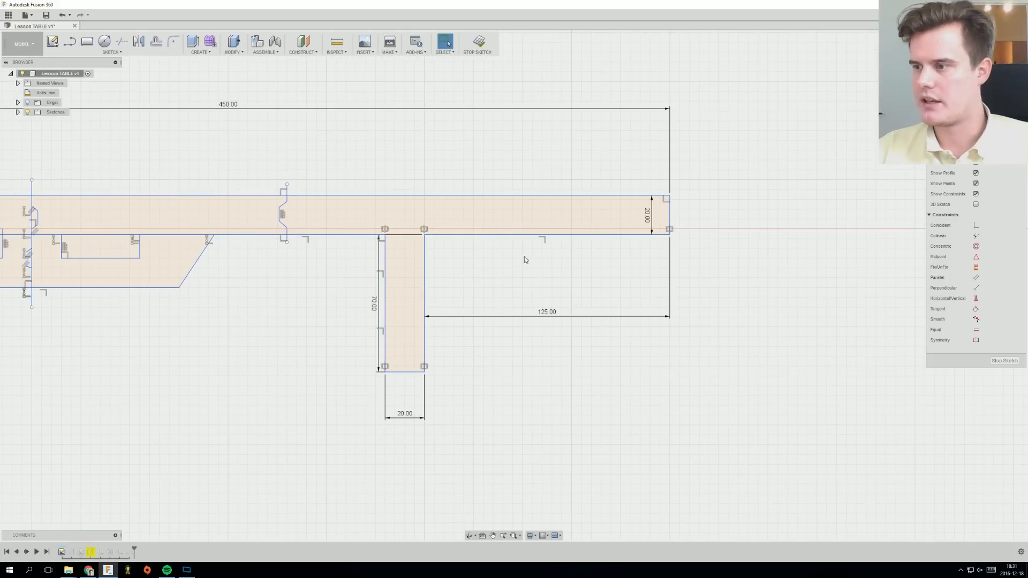
pyautogui.moveTo(525, 256); pyautogui.dragTo(559, 254, button='middle')
pyautogui.keyDown('ctrl'); pyautogui.moveTo(503, 282); pyautogui.dragTo(470, 295, button='middle'); pyautogui.keyUp('ctrl')
pyautogui.scroll(1, 480, 288)
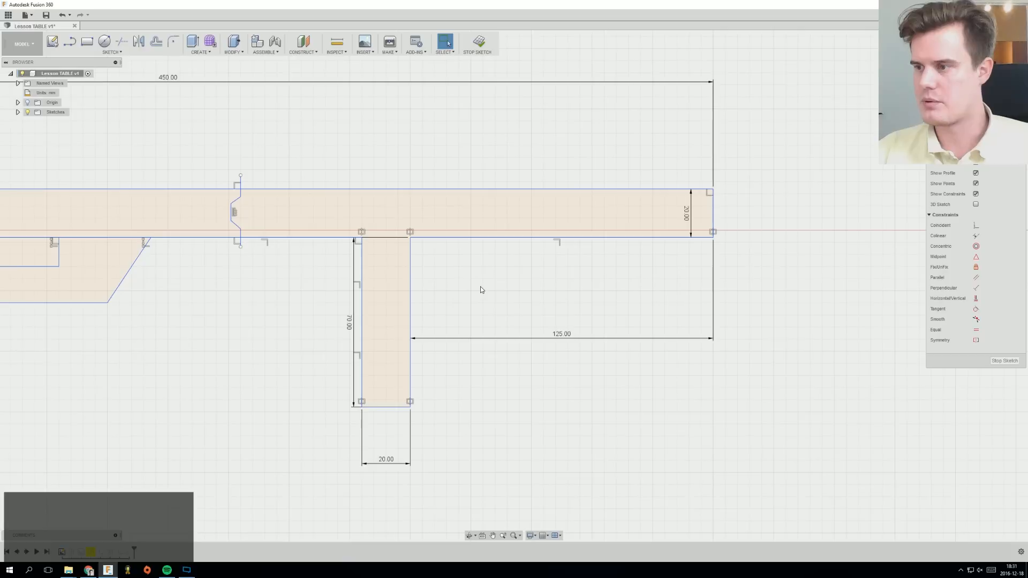
# Draw a diagonal brace line about 84 mm long from the leg's outer side up to the underside of the overhanging board.
pyautogui.click(70, 43)
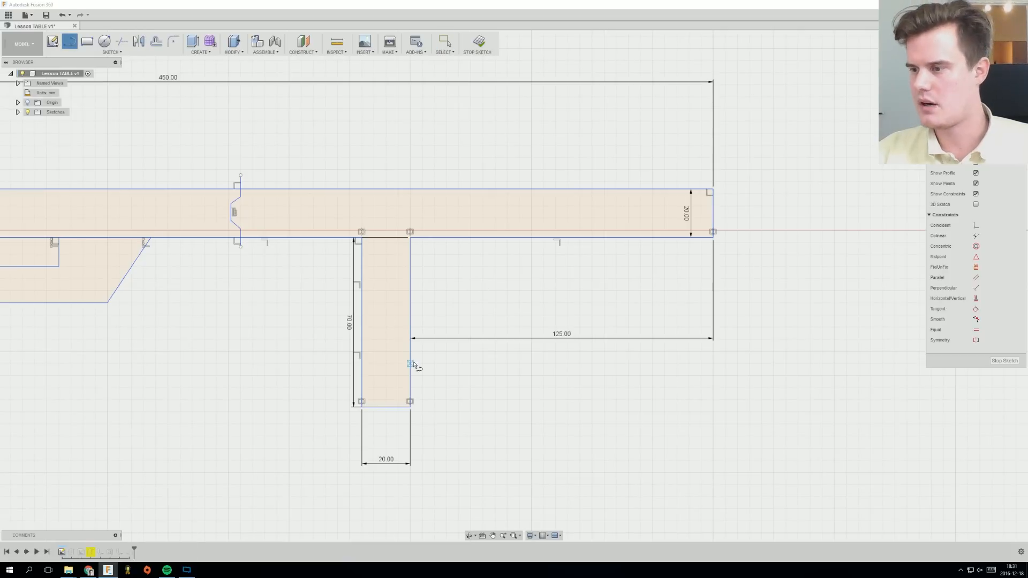
pyautogui.click(410, 326)
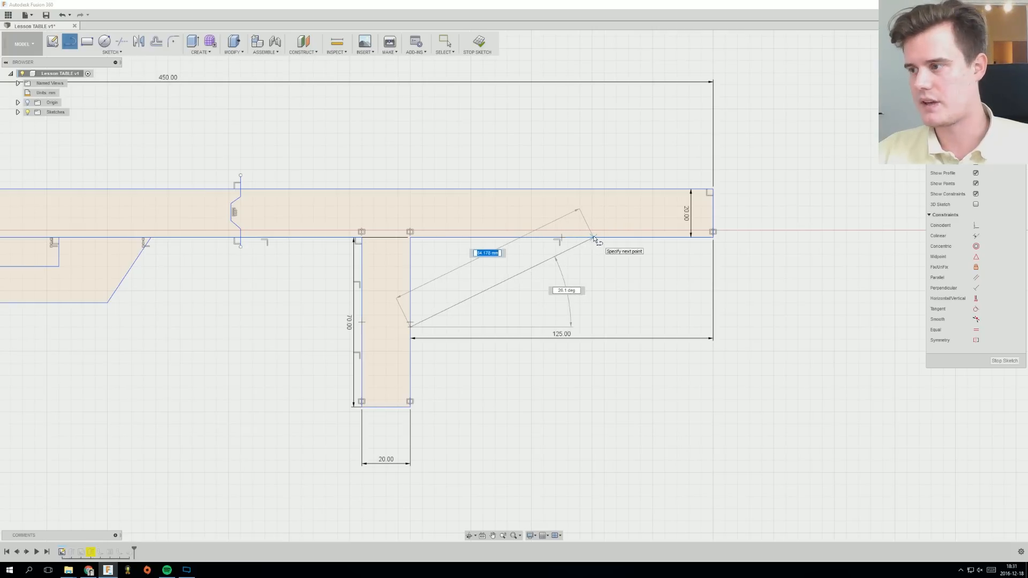
pyautogui.click(593, 238)
pyautogui.rightClick(615, 268)
pyautogui.click(643, 269)
# Measure the distance from the board joint line's upper endpoint to the upper corner of the board's outer end.
pyautogui.scroll(-5, 635, 272)
pyautogui.moveTo(579, 301); pyautogui.dragTo(639, 303, button='middle')
pyautogui.scroll(3, 622, 290)
pyautogui.moveTo(607, 238); pyautogui.dragTo(523, 262, button='middle')
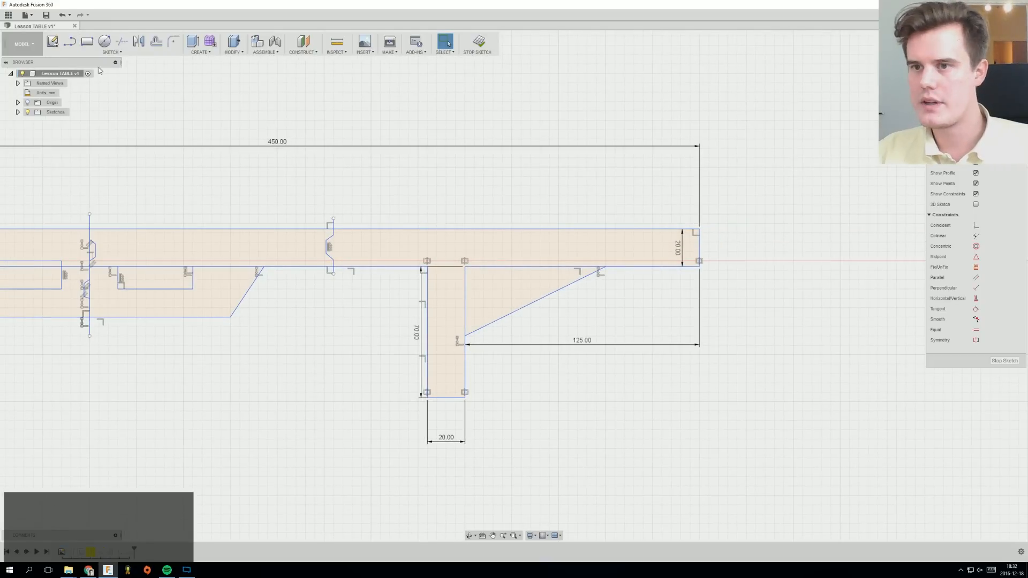
pyautogui.click(337, 42)
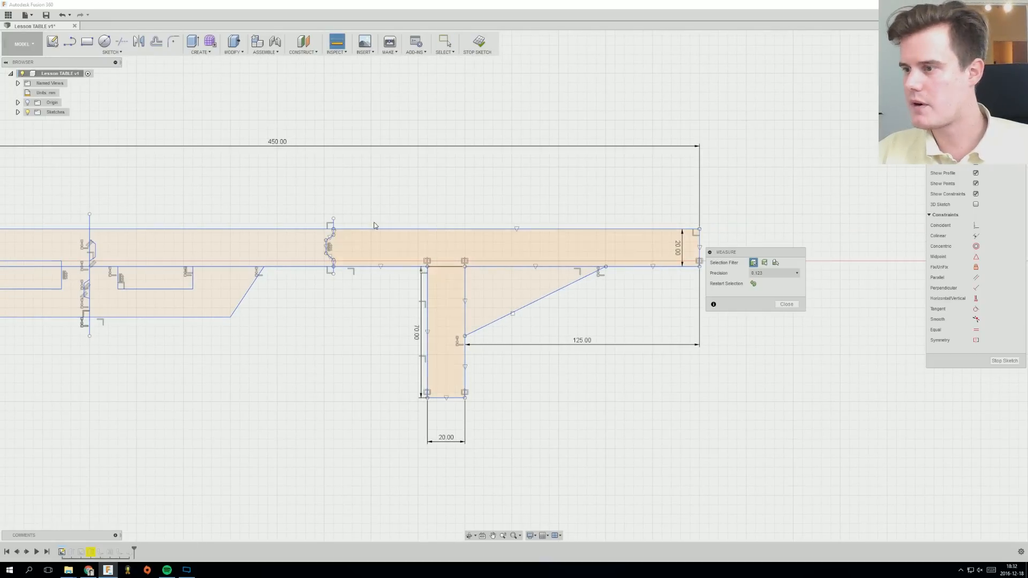
pyautogui.click(334, 219)
pyautogui.click(700, 231)
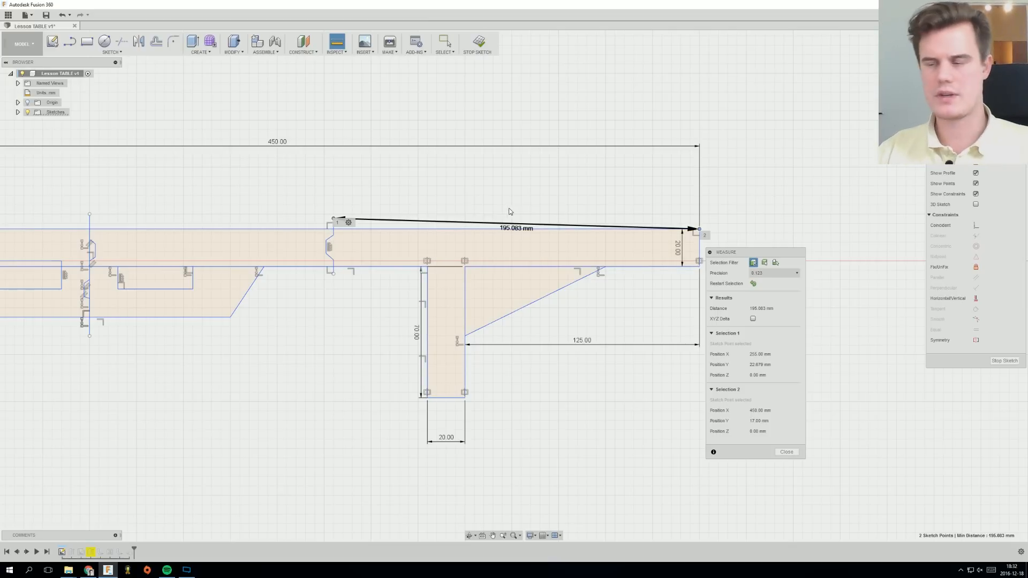
pyautogui.scroll(-4, 480, 277)
pyautogui.keyDown('ctrl'); pyautogui.moveTo(388, 295); pyautogui.dragTo(536, 304, button='middle'); pyautogui.keyUp('ctrl')
pyautogui.scroll(2, 453, 239)
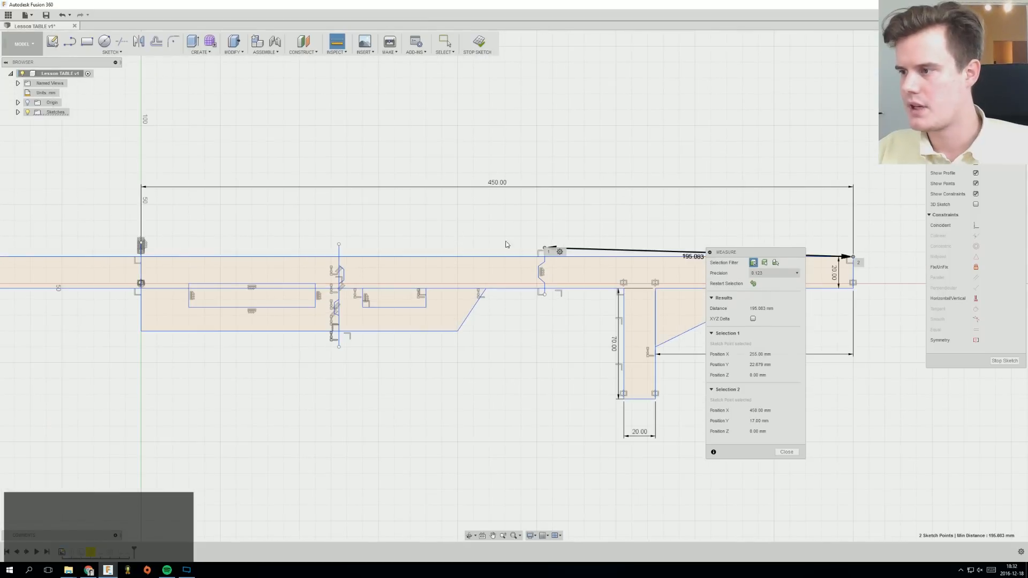
pyautogui.moveTo(510, 238); pyautogui.dragTo(413, 237, button='middle')
pyautogui.click(787, 452)
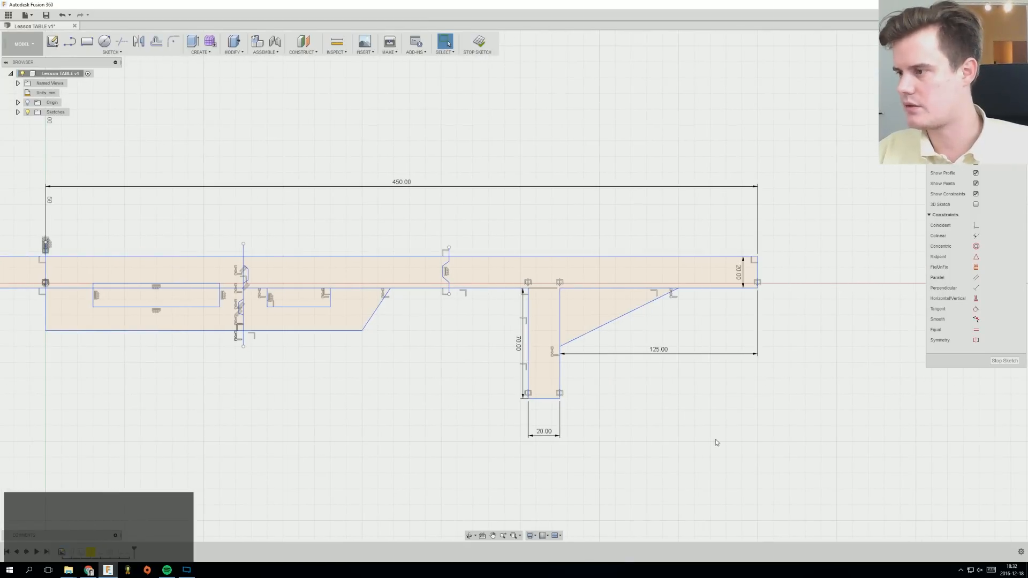
# Fillet the smaller slot's upper corner nearest the dividing line with a 3 mm radius.
pyautogui.scroll(-3, 718, 441)
pyautogui.scroll(2, 473, 412)
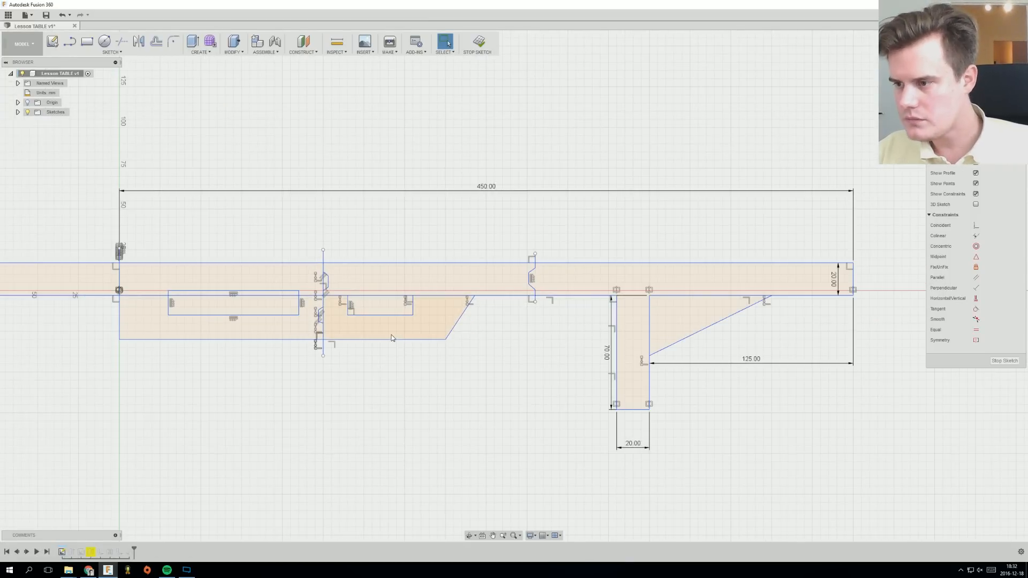
pyautogui.scroll(5, 384, 313)
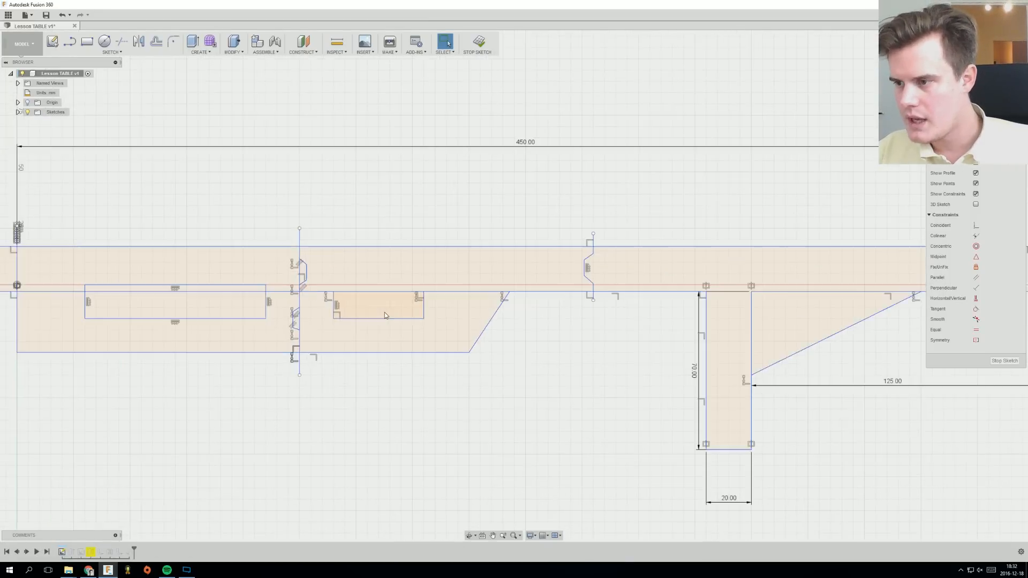
pyautogui.click(178, 43)
pyautogui.click(308, 291)
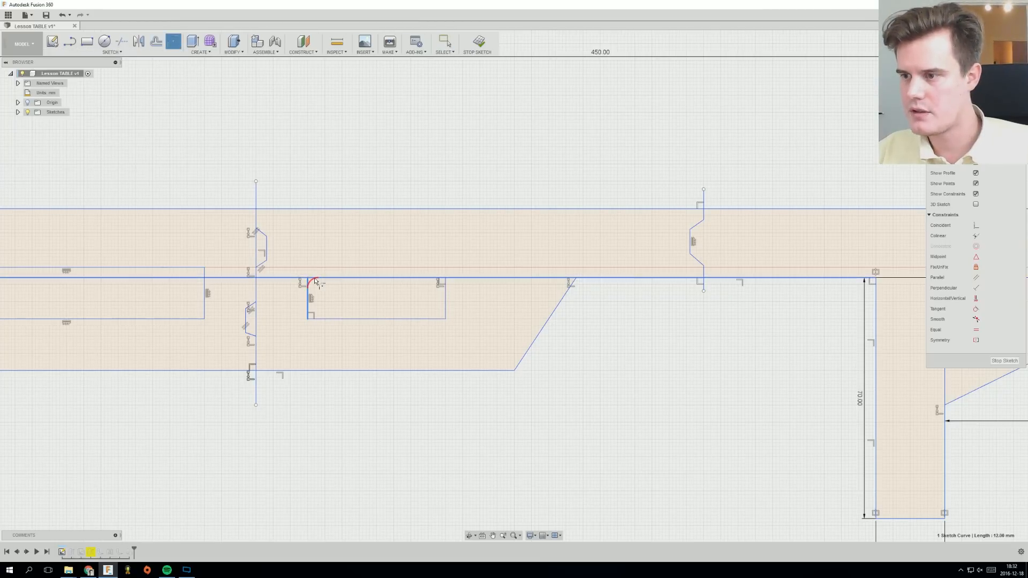
pyautogui.click(317, 278)
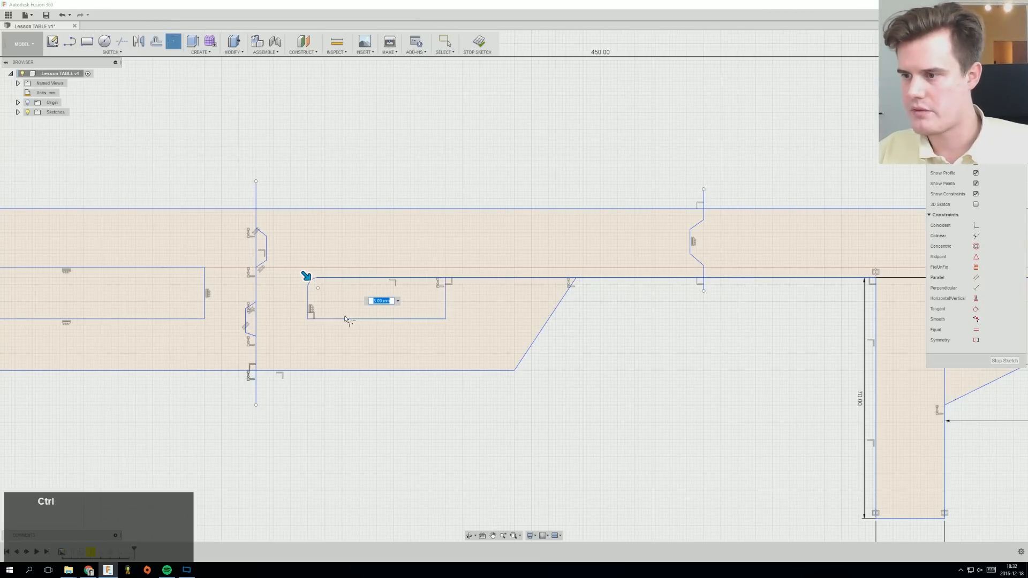
pyautogui.press('Escape')
# Fillet the remaining three corners of the smaller slot with a 3 mm radius.
pyautogui.rightClick(380, 312)
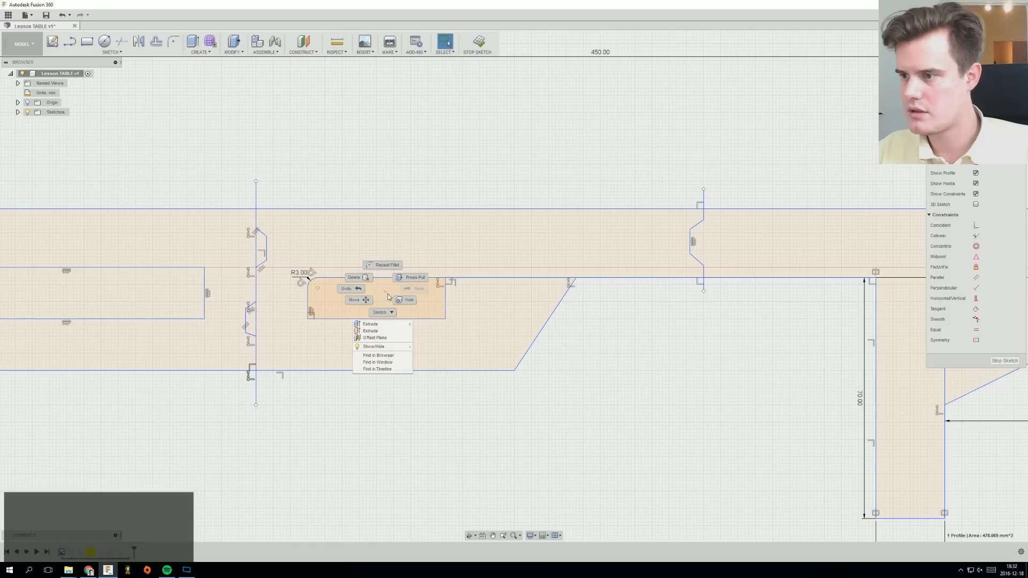
pyautogui.click(384, 266)
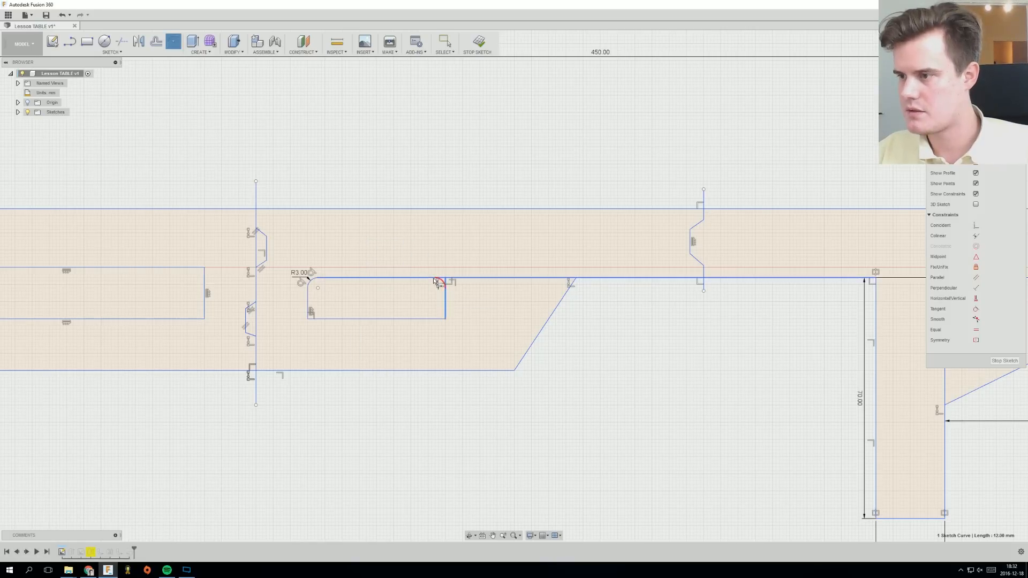
pyautogui.click(445, 283)
pyautogui.press('ctrl')
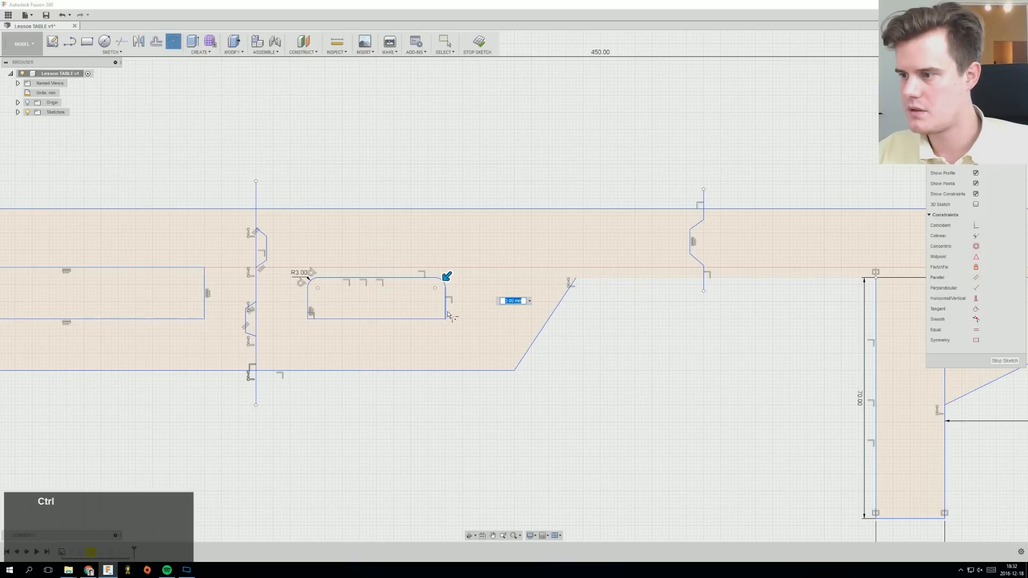
pyautogui.keyDown('ctrl'); pyautogui.click(444, 320); pyautogui.keyUp('ctrl')
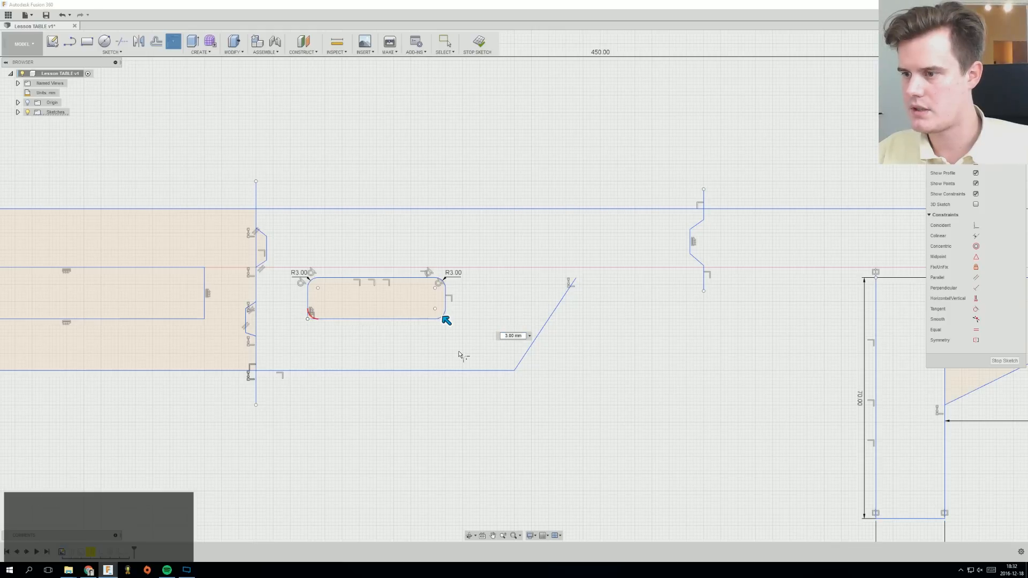
pyautogui.press('Return')
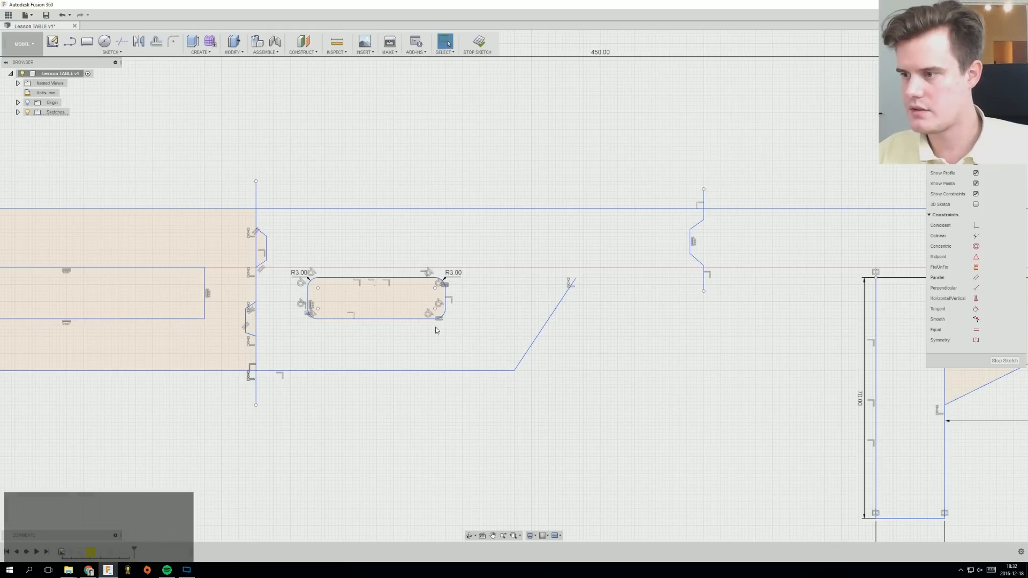
# Fillet all four corners of the larger slot with a 3 mm radius.
pyautogui.scroll(-2, 436, 330)
pyautogui.rightClick(354, 425)
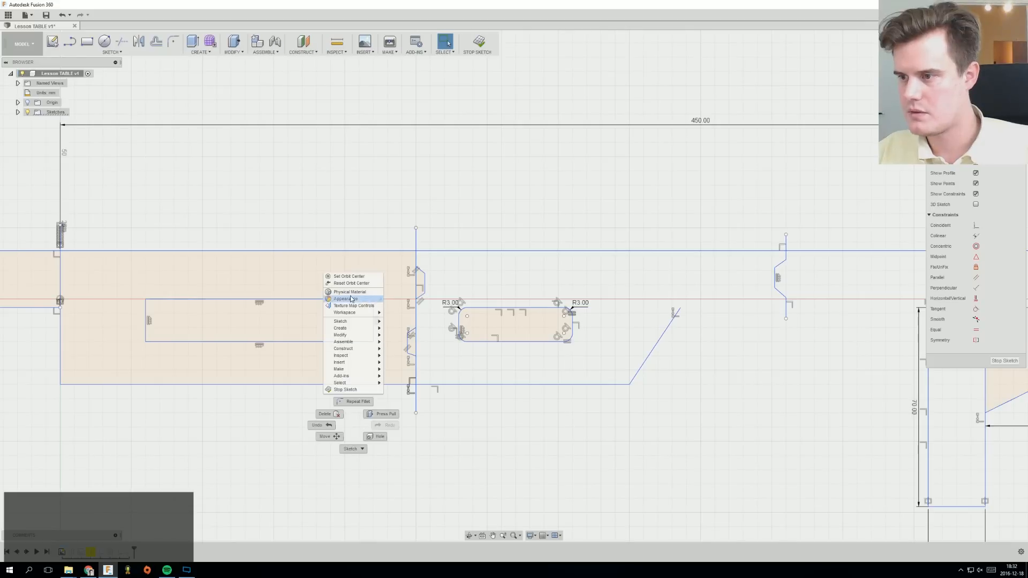
pyautogui.click(354, 402)
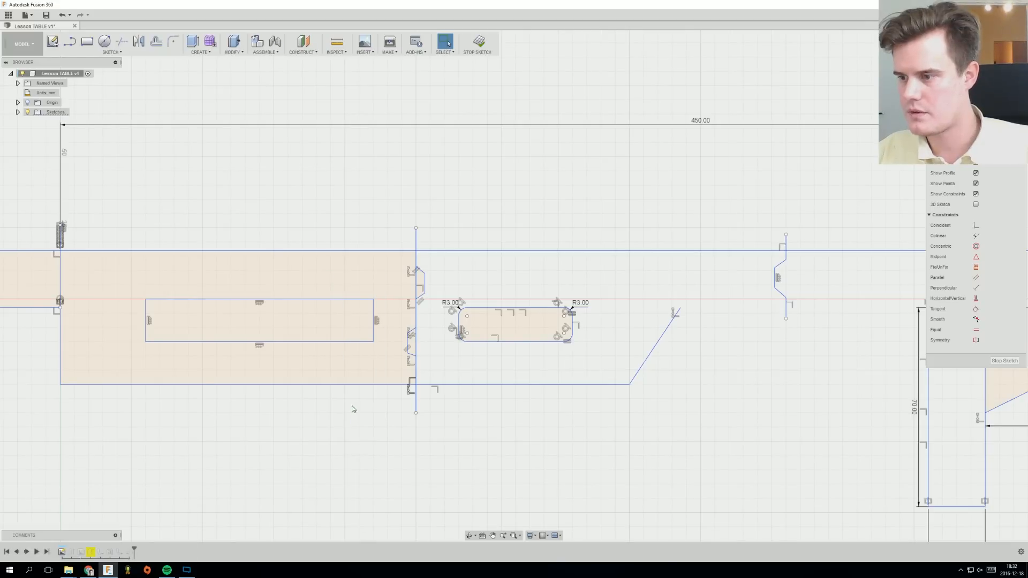
pyautogui.click(373, 343)
pyautogui.keyDown('ctrl'); pyautogui.click(373, 299); pyautogui.keyUp('ctrl')
pyautogui.keyDown('ctrl'); pyautogui.click(146, 299); pyautogui.keyUp('ctrl')
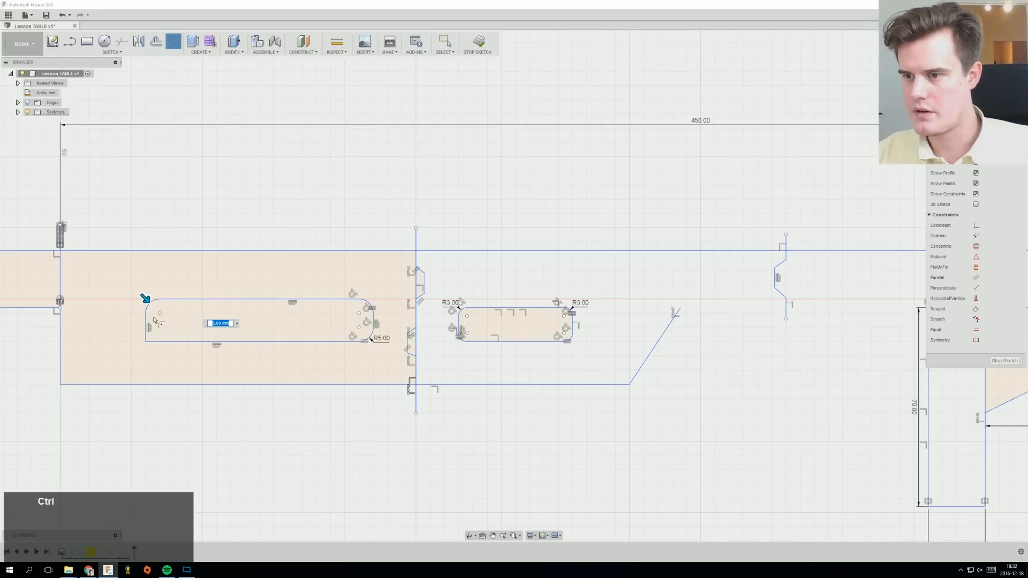
pyautogui.keyDown('ctrl'); pyautogui.click(147, 342); pyautogui.keyUp('ctrl')
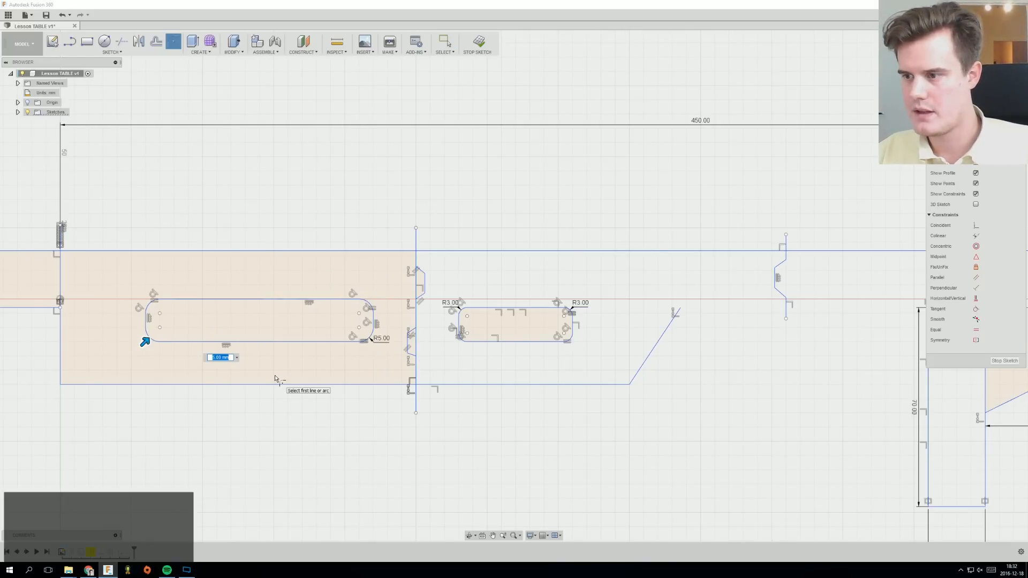
pyautogui.write('3')
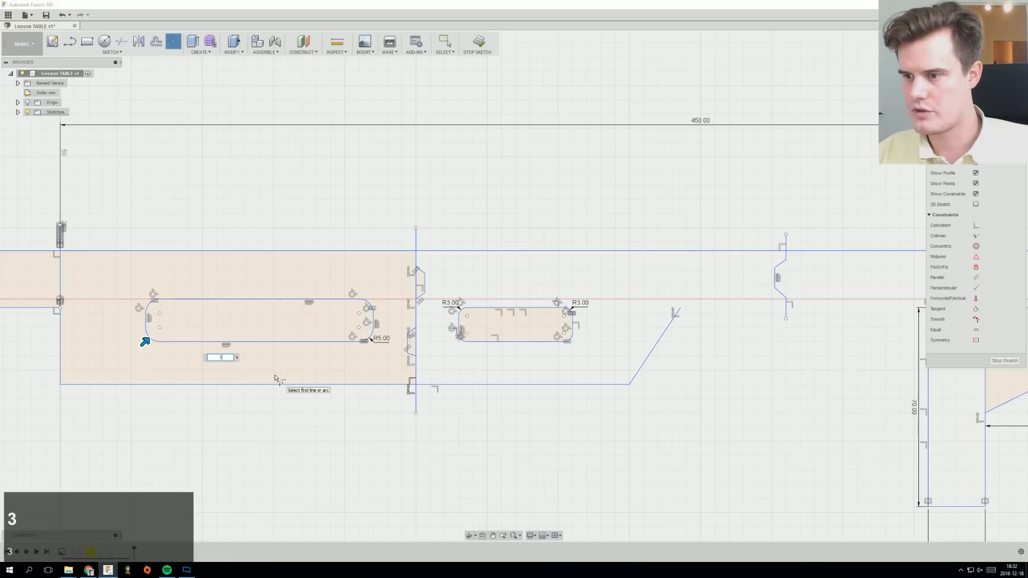
pyautogui.press('Return')
# Draw a line closing the board's underside from the upper end of the slotted section's slanted edge to the leg's nearest top corner.
pyautogui.scroll(-2, 364, 465)
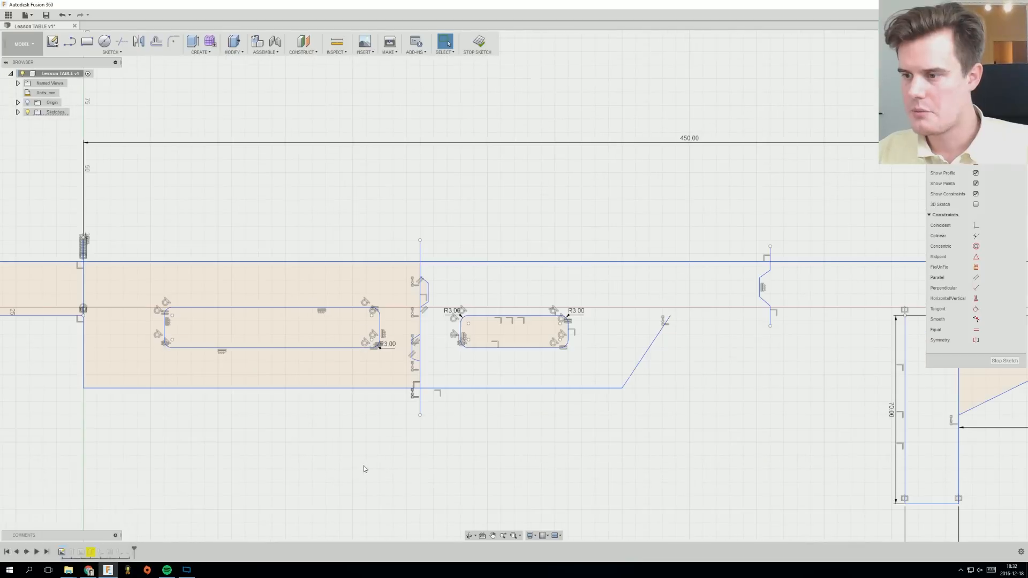
pyautogui.rightClick(371, 452)
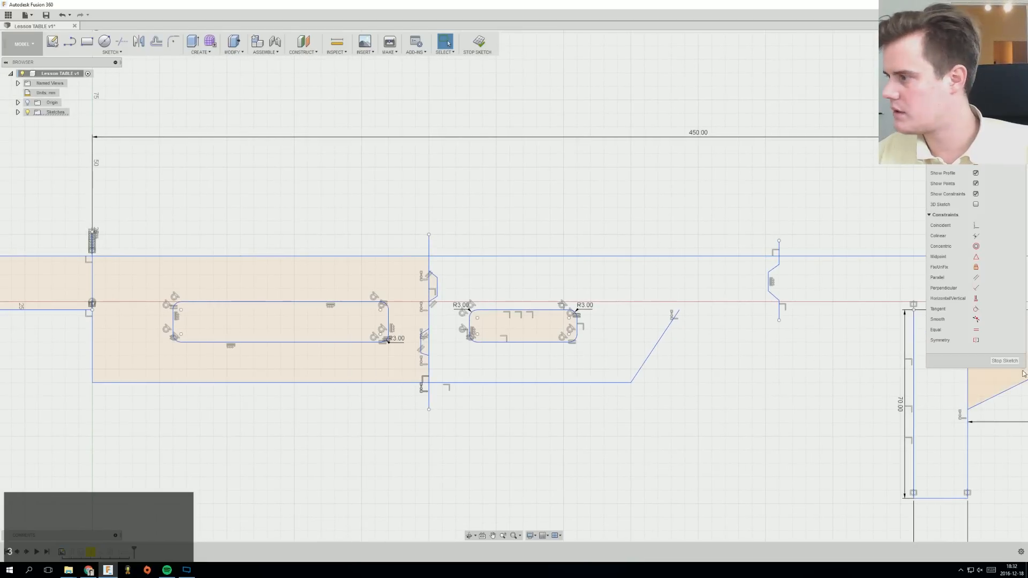
pyautogui.scroll(-2, 678, 420)
pyautogui.moveTo(677, 420)
pyautogui.mouseDown(button='middle')
pyautogui.moveTo(532, 380)
pyautogui.moveTo(552, 367)
pyautogui.mouseUp(button='middle')
pyautogui.scroll(2, 552, 367)
pyautogui.scroll(-2, 552, 367)
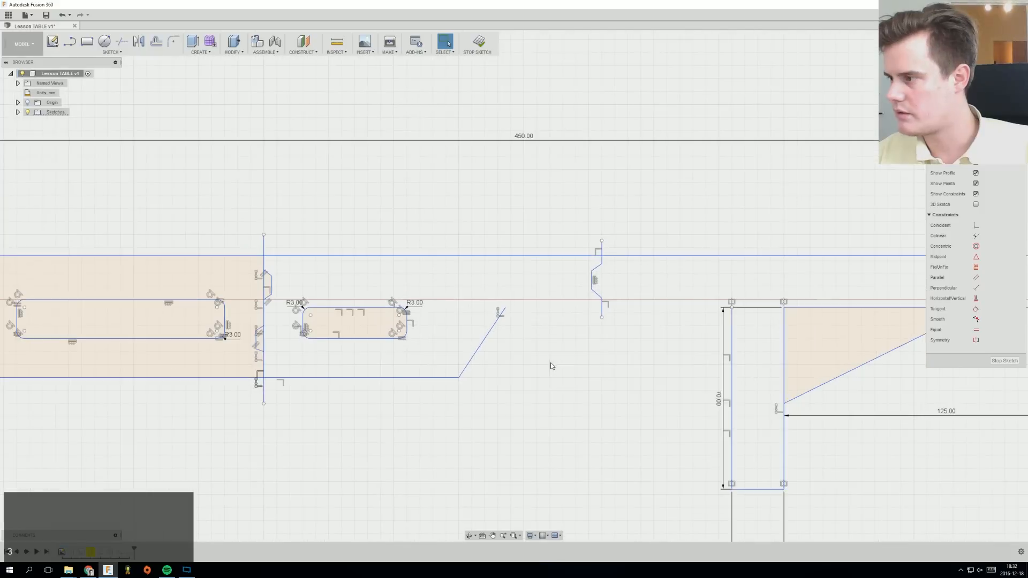
pyautogui.click(1011, 360)
pyautogui.press('l')
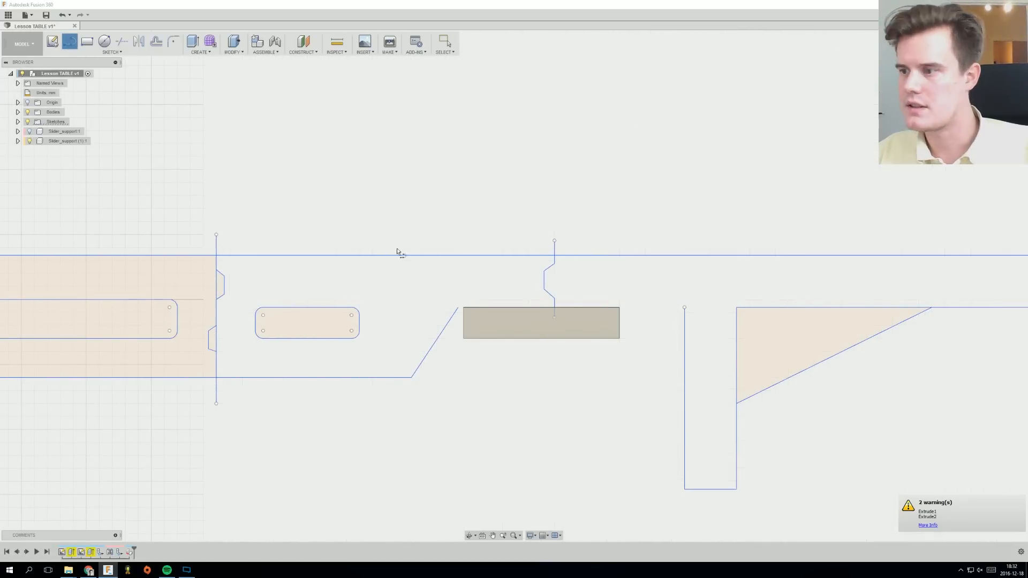
pyautogui.click(457, 308)
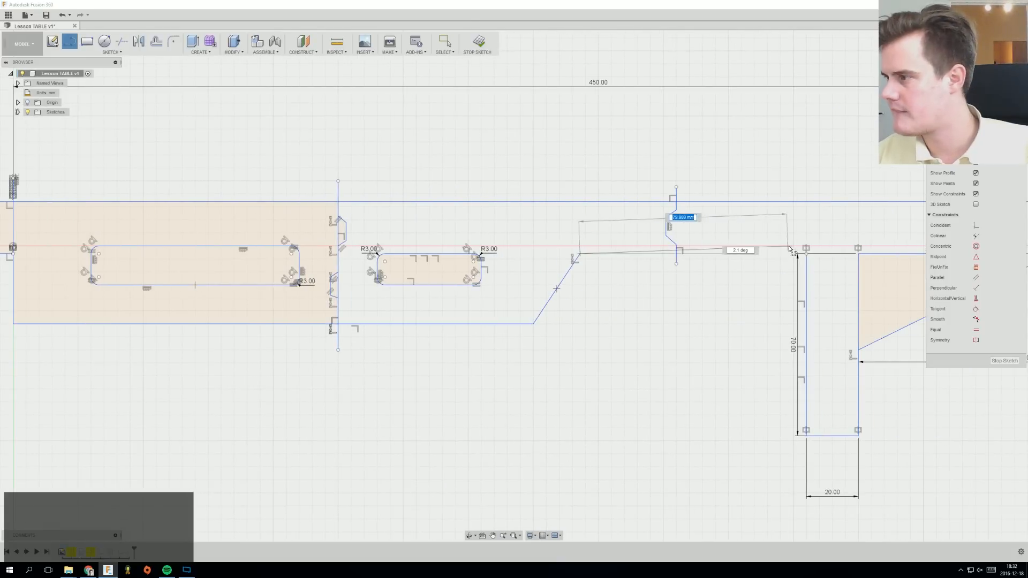
pyautogui.click(806, 254)
pyautogui.rightClick(749, 291)
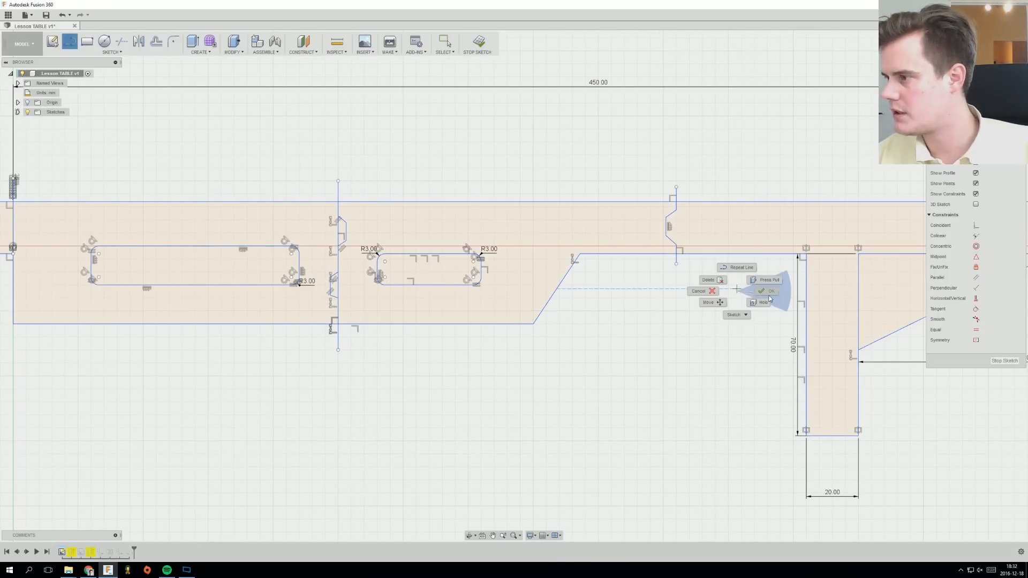
pyautogui.scroll(-5, 739, 297)
pyautogui.press('Escape')
# Trim the dividing line between the slots where it crosses both notches and where it overshoots the board's upper and lower edges.
pyautogui.moveTo(518, 316)
pyautogui.mouseDown(button='middle')
pyautogui.moveTo(474, 316)
pyautogui.moveTo(598, 316)
pyautogui.mouseUp(button='middle')
pyautogui.scroll(3, 473, 316)
pyautogui.scroll(-4, 475, 317)
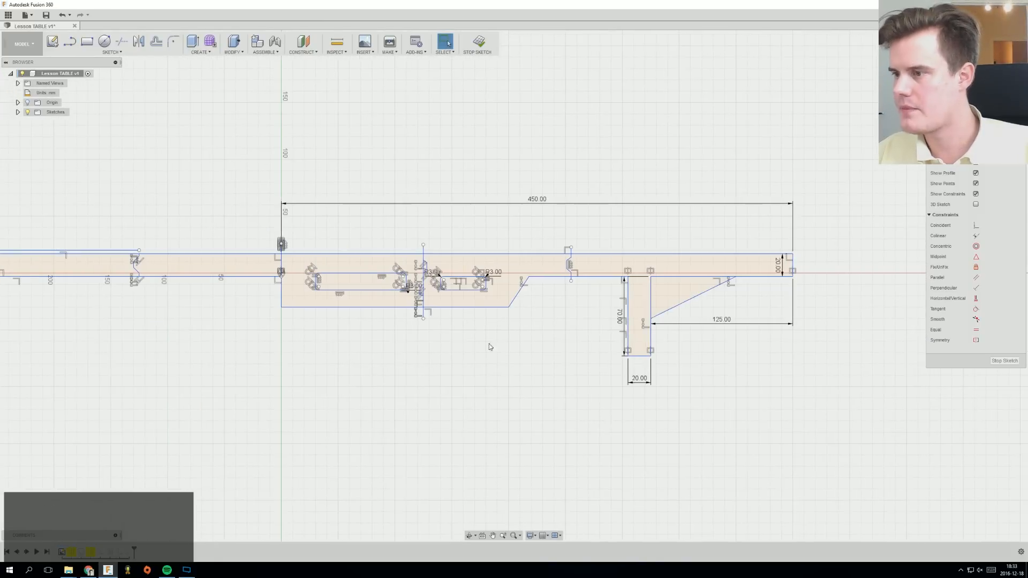
pyautogui.scroll(4, 370, 299)
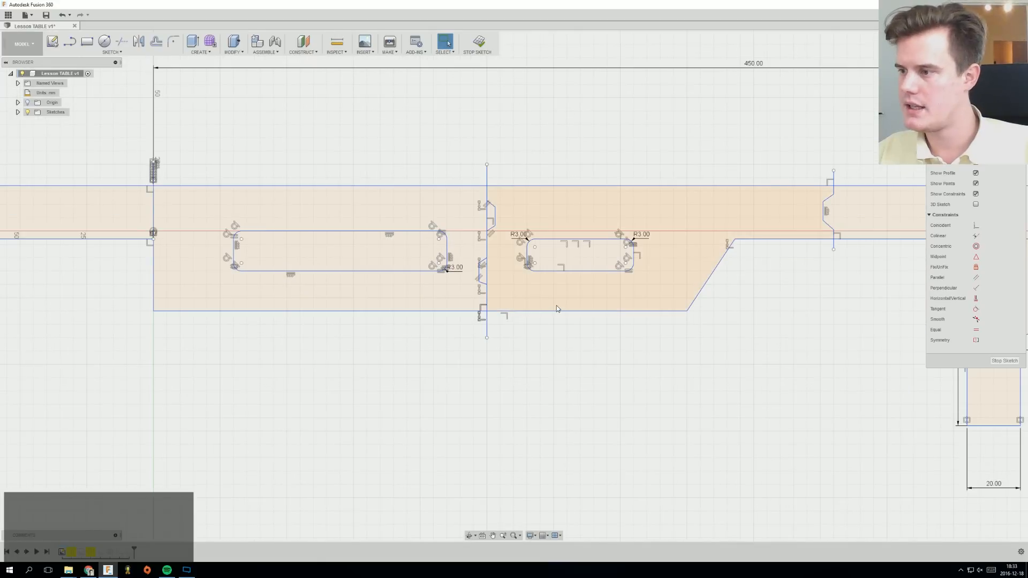
pyautogui.click(558, 297)
pyautogui.scroll(3, 530, 252)
pyautogui.click(538, 145)
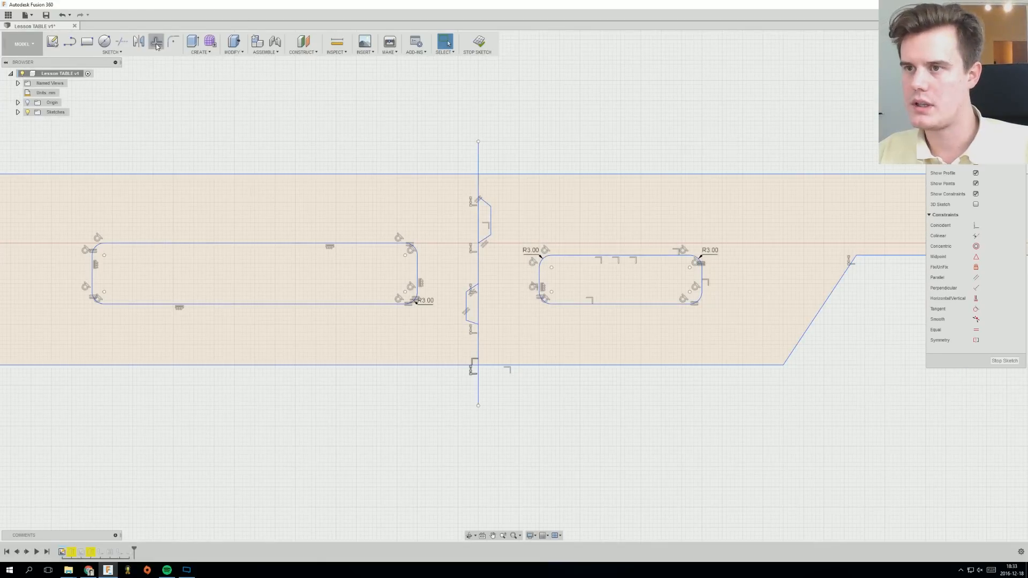
pyautogui.click(121, 41)
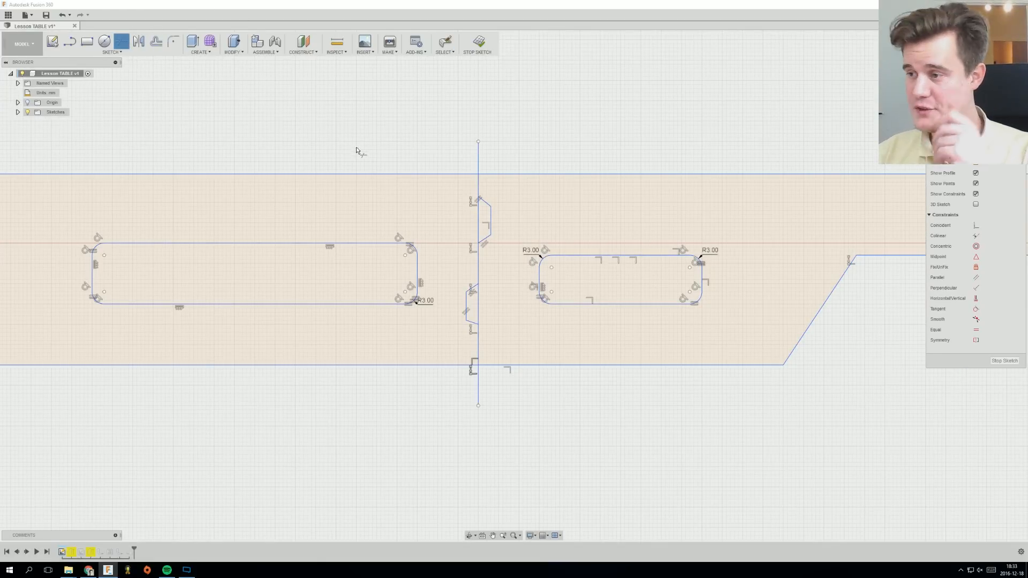
pyautogui.press('t')
pyautogui.click(478, 220)
pyautogui.click(478, 305)
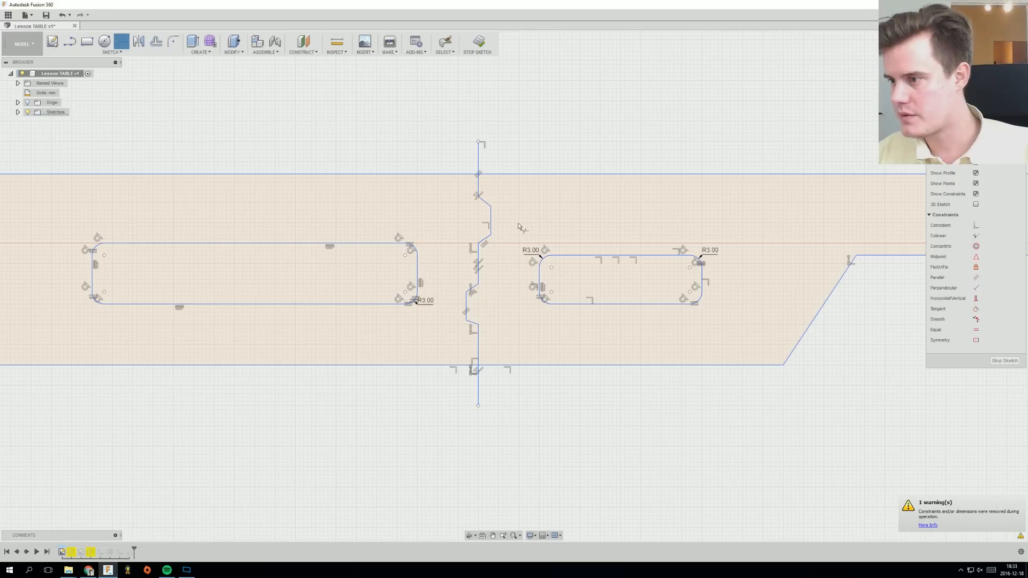
pyautogui.click(478, 388)
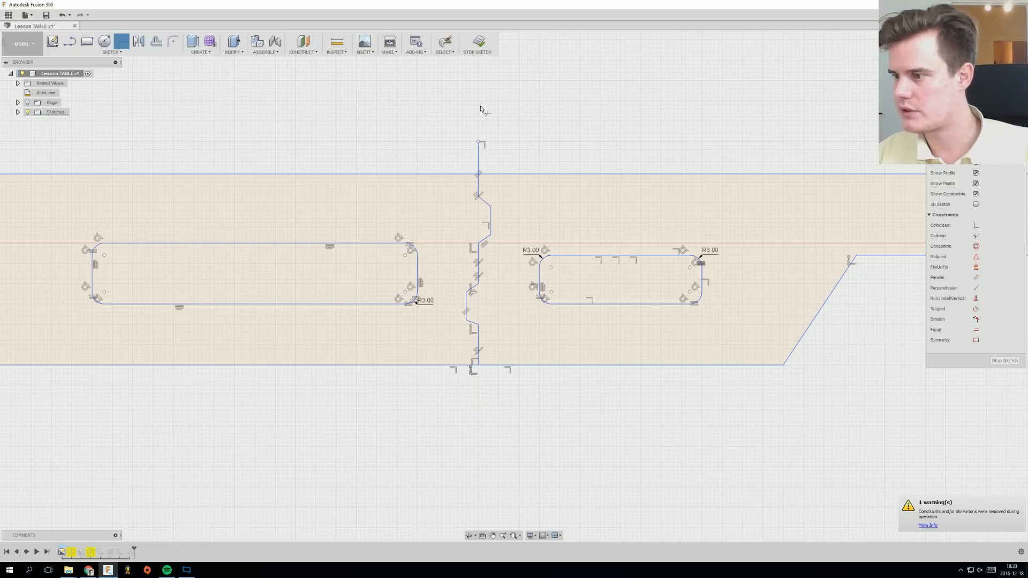
pyautogui.click(478, 159)
# Trim the overshooting ends of the notched joint line between the smaller slot and the leg.
pyautogui.scroll(-3, 678, 184)
pyautogui.scroll(2, 570, 166)
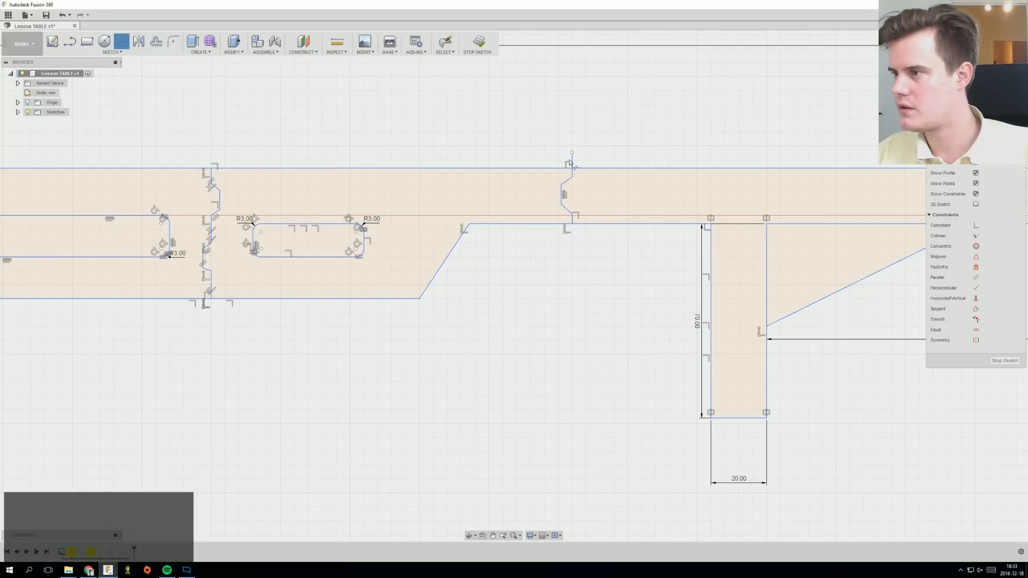
pyautogui.moveTo(687, 156)
pyautogui.mouseDown(button='middle')
pyautogui.moveTo(423, 155)
pyautogui.moveTo(533, 228)
pyautogui.mouseUp(button='middle')
pyautogui.rightClick(488, 134)
pyautogui.click(493, 162)
pyautogui.scroll(-3, 493, 162)
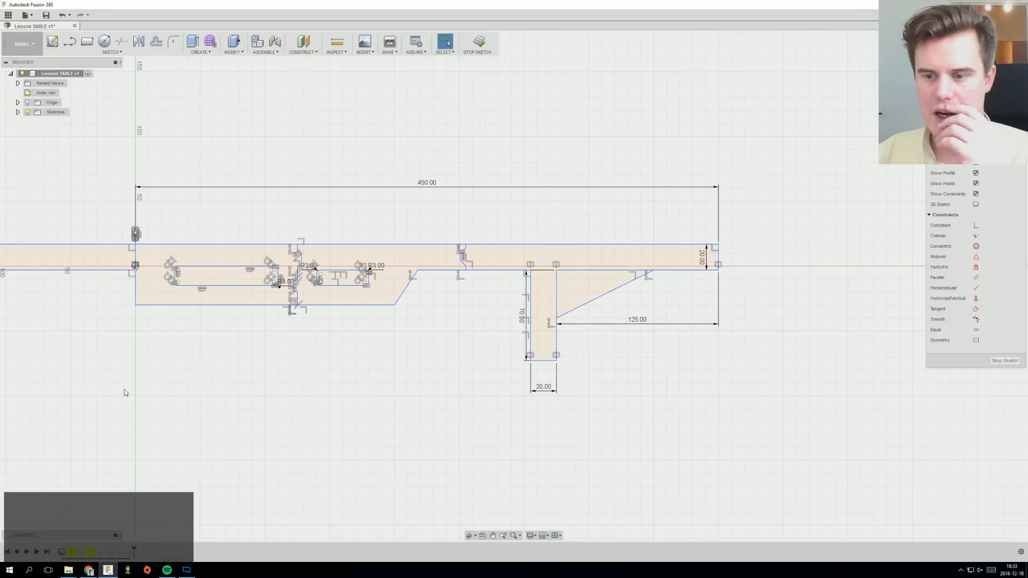
pyautogui.hotkey('alt', 'Tab')
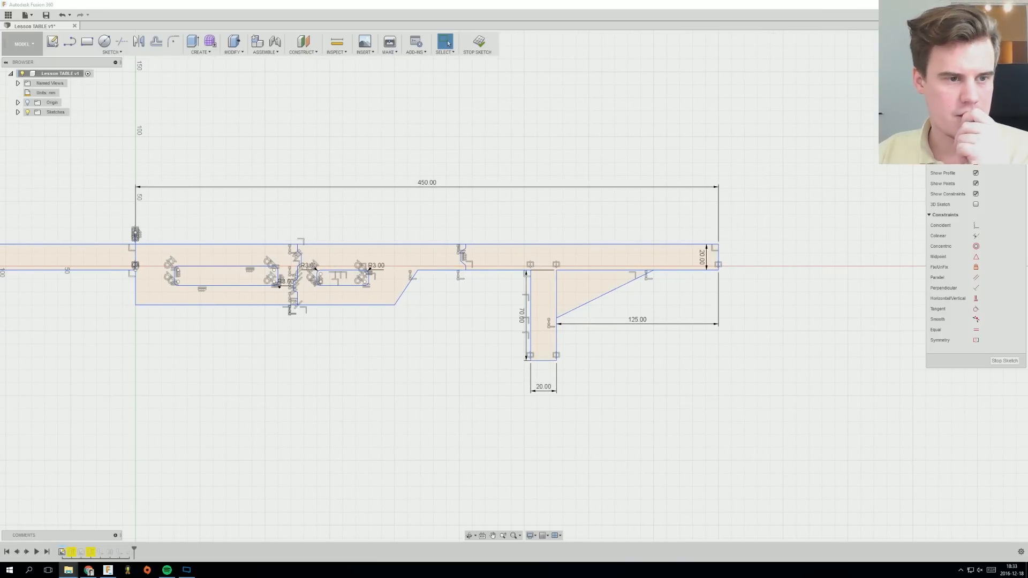
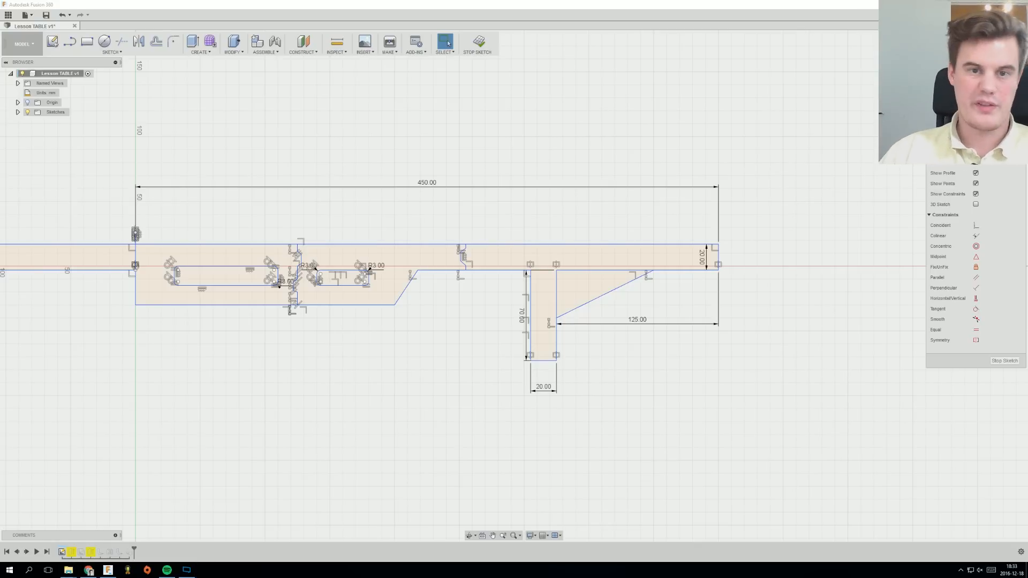
pyautogui.scroll(-1, 389, 162)
# Extrude the middle board profile containing the smaller slot 15 mm as a new body.
pyautogui.click(388, 262)
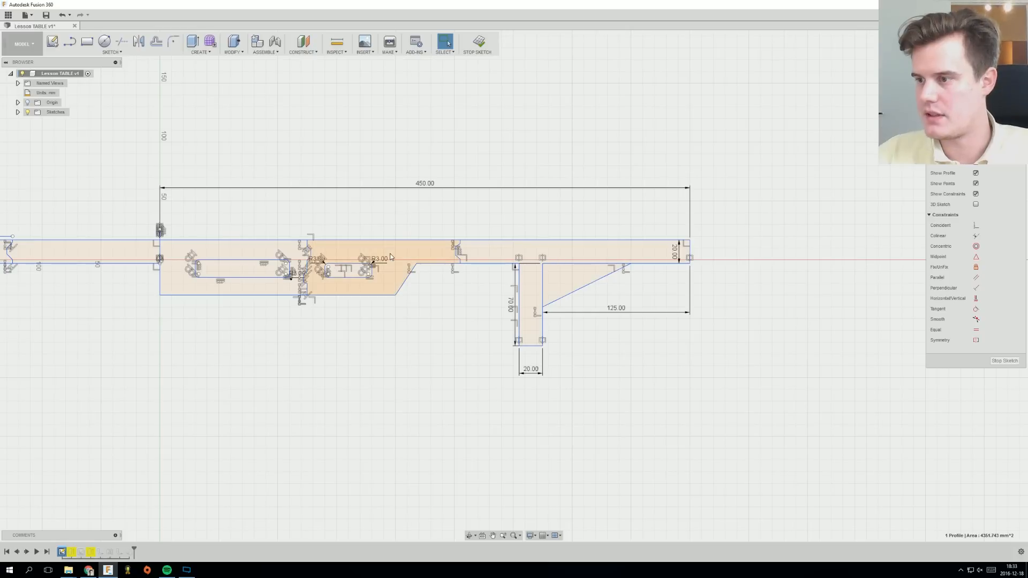
pyautogui.scroll(-2, 376, 268)
pyautogui.rightClick(377, 267)
pyautogui.click(381, 303)
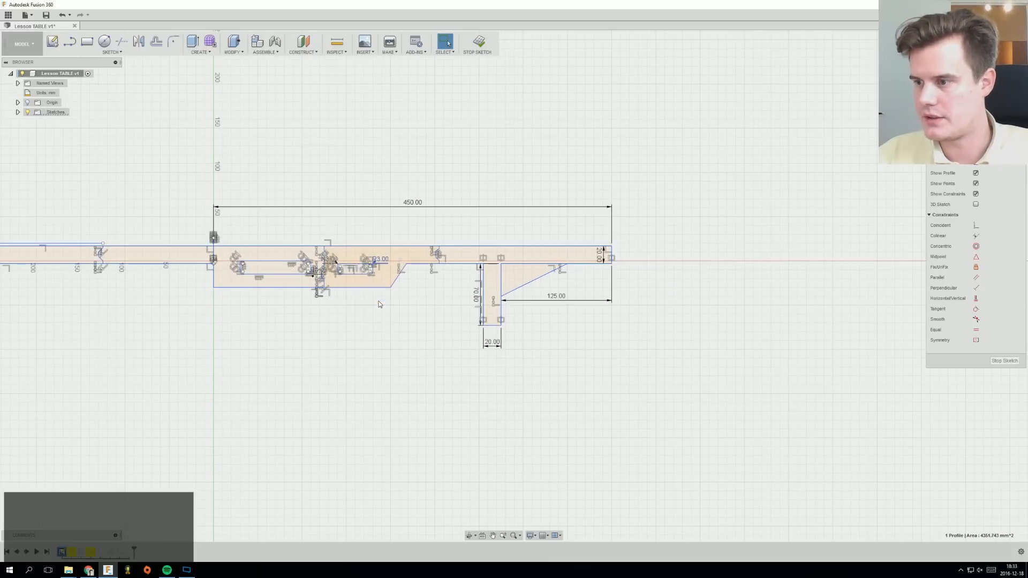
pyautogui.moveTo(405, 229); pyautogui.dragTo(452, 300, button='middle')
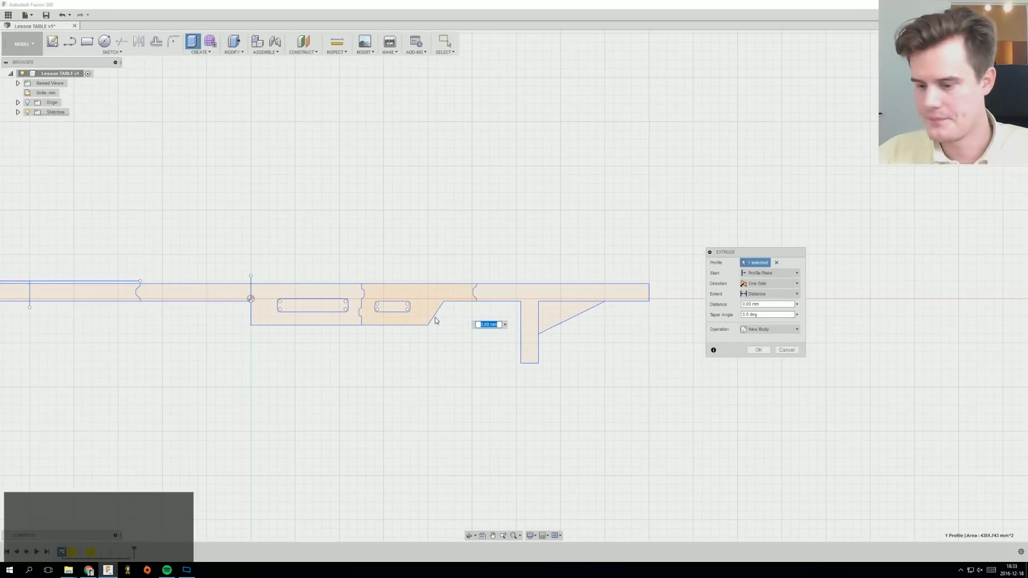
pyautogui.write('15')
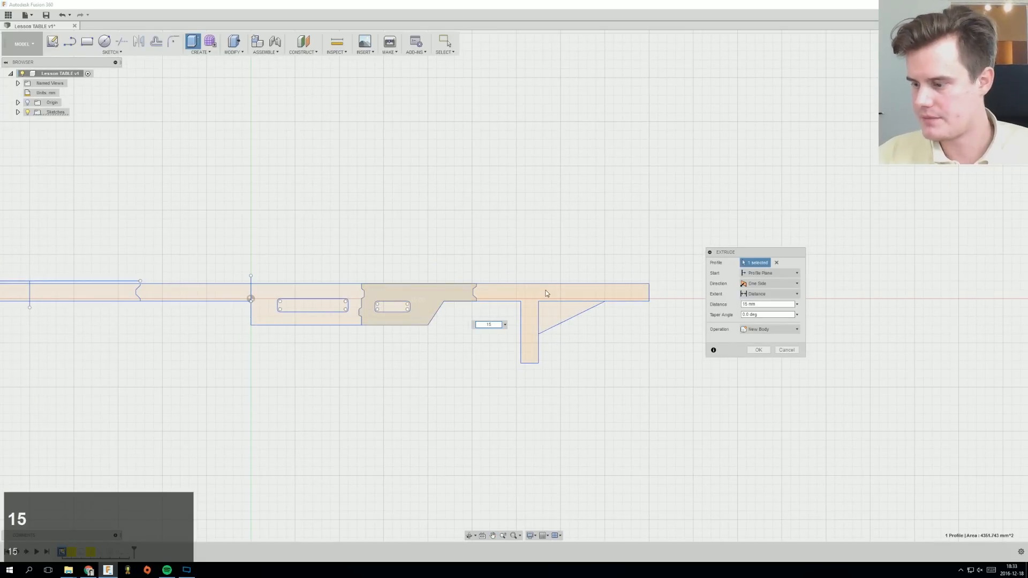
pyautogui.press('Return')
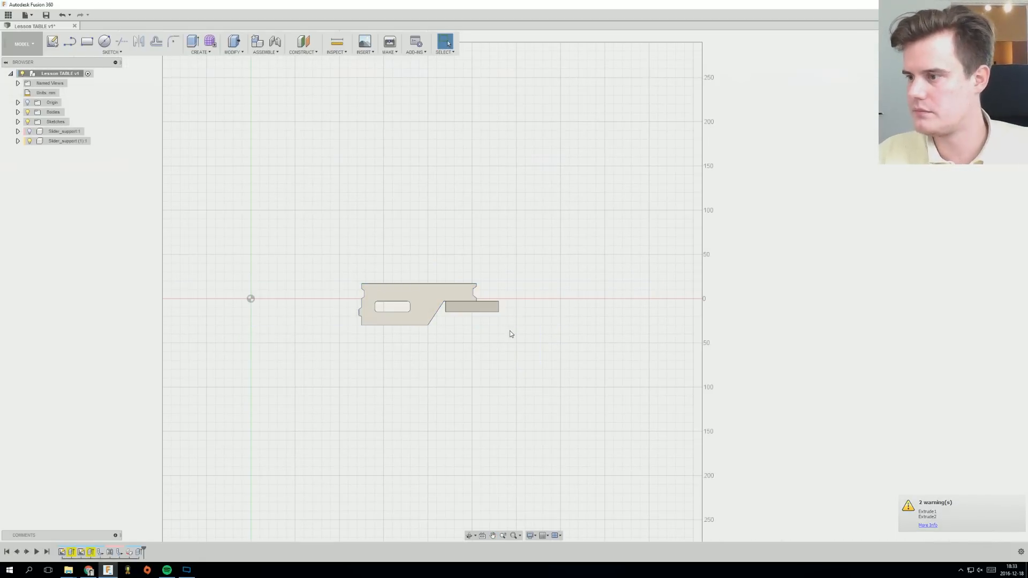
# Inspect the extruded middle section in 3D and undo its extrusion.
pyautogui.moveTo(509, 331)
pyautogui.keyDown('shift'); pyautogui.mouseDown(button='middle')
pyautogui.moveTo(427, 303)
pyautogui.moveTo(467, 333)
pyautogui.moveTo(576, 367)
pyautogui.mouseUp(button='middle'); pyautogui.keyUp('shift')
pyautogui.moveTo(575, 367)
pyautogui.mouseDown(button='middle')
pyautogui.moveTo(563, 341)
pyautogui.moveTo(542, 337)
pyautogui.mouseUp(button='middle')
pyautogui.scroll(4, 495, 287)
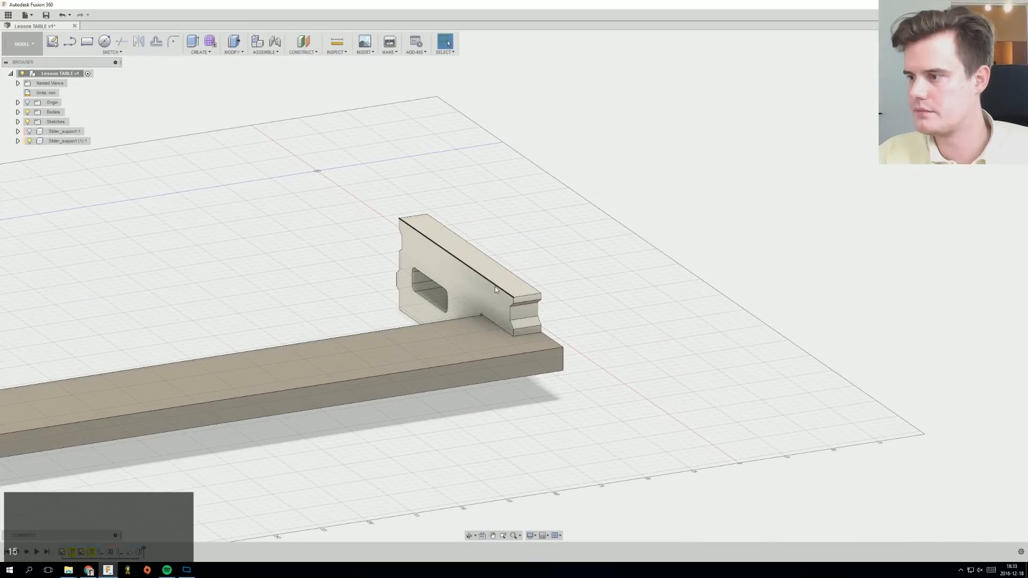
pyautogui.hotkey('ctrl', 'z')
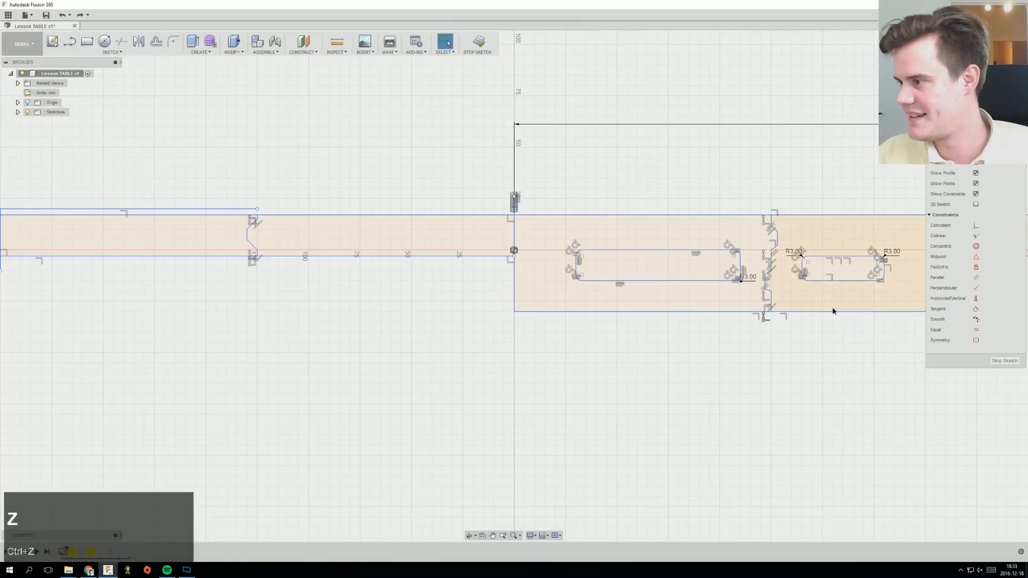
# Extrude the middle board profile containing the smaller slot 100 mm as a new body.
pyautogui.click(831, 308)
pyautogui.moveTo(754, 349)
pyautogui.mouseDown(button='middle')
pyautogui.moveTo(543, 340)
pyautogui.moveTo(637, 293)
pyautogui.mouseUp(button='middle')
pyautogui.rightClick(637, 293)
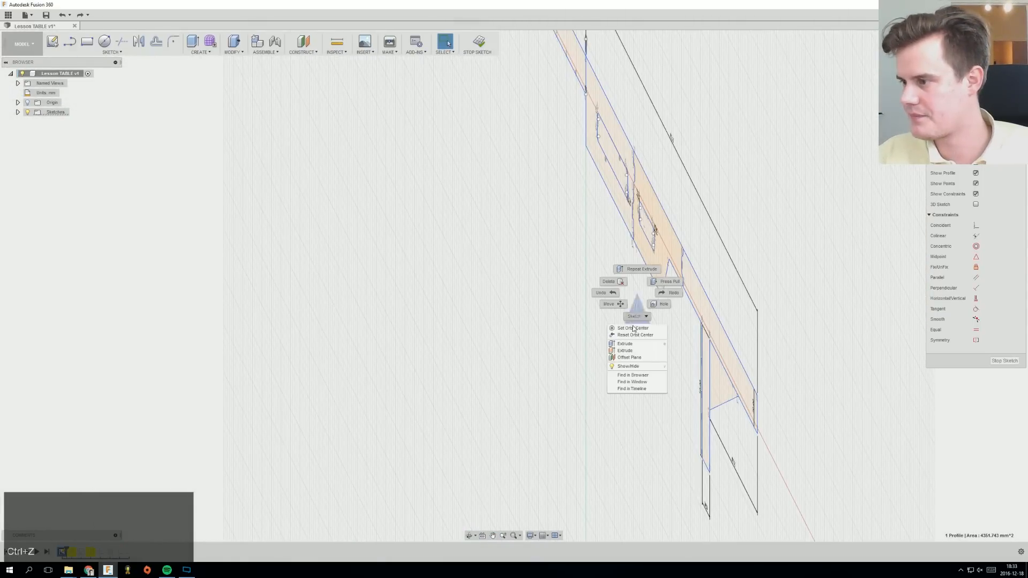
pyautogui.click(624, 344)
pyautogui.moveTo(649, 245); pyautogui.dragTo(449, 269)
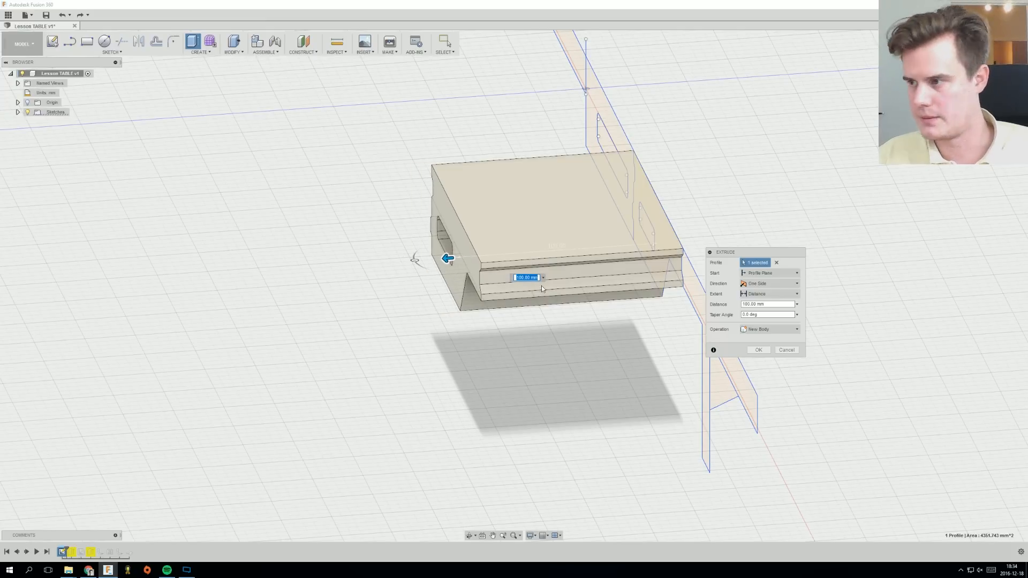
pyautogui.click(765, 352)
# Hide the second slider support component so that the slot in the extruded board is unobstructed.
pyautogui.moveTo(565, 352); pyautogui.dragTo(516, 391, button='middle')
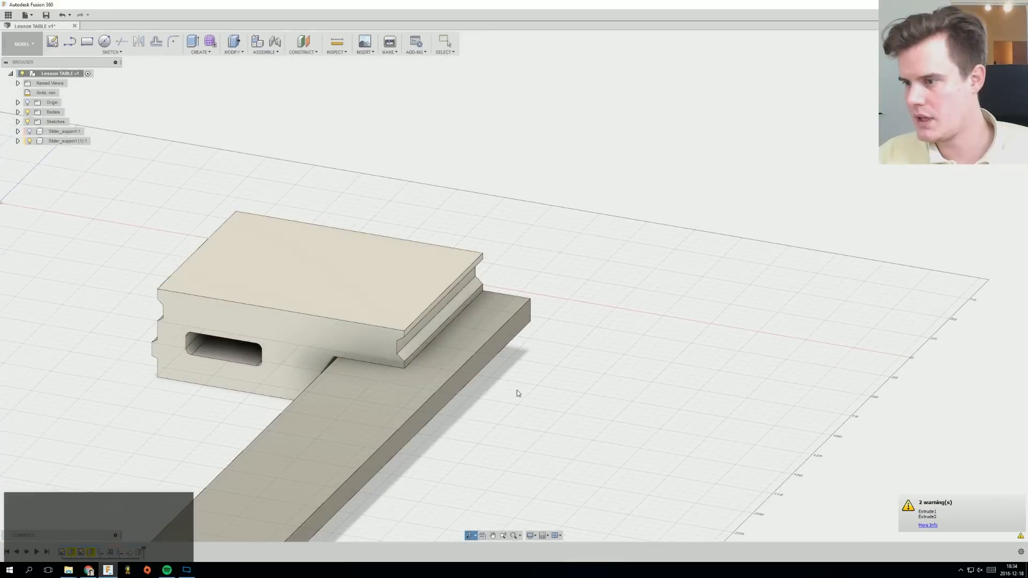
pyautogui.click(30, 141)
pyautogui.moveTo(402, 320); pyautogui.dragTo(406, 290, button='middle')
pyautogui.scroll(5, 416, 302)
pyautogui.scroll(5, 406, 290)
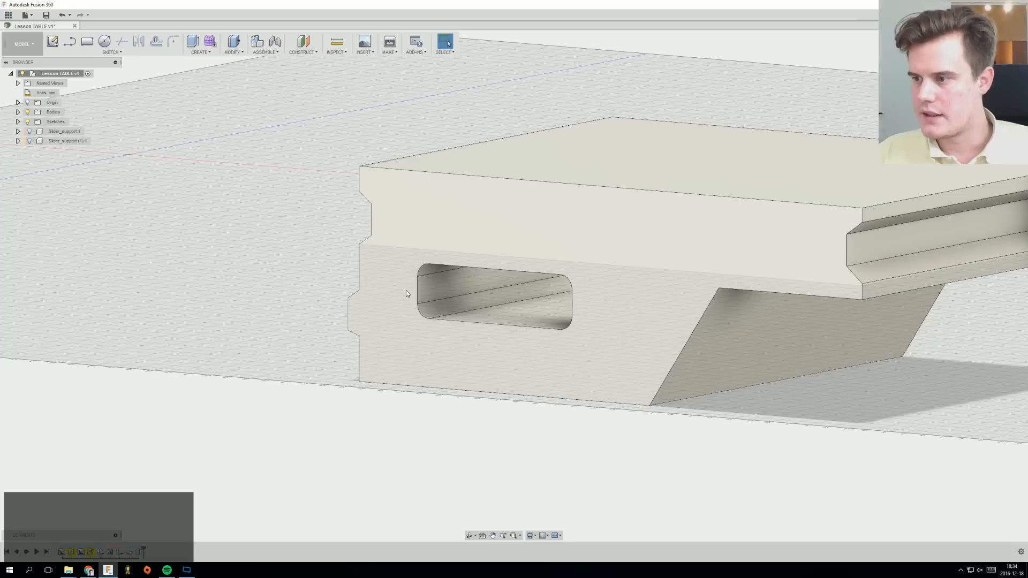
pyautogui.scroll(-2, 406, 291)
# Measure the distance from the slot's end edge to the corner where the notched side's protrusion begins.
pyautogui.click(336, 42)
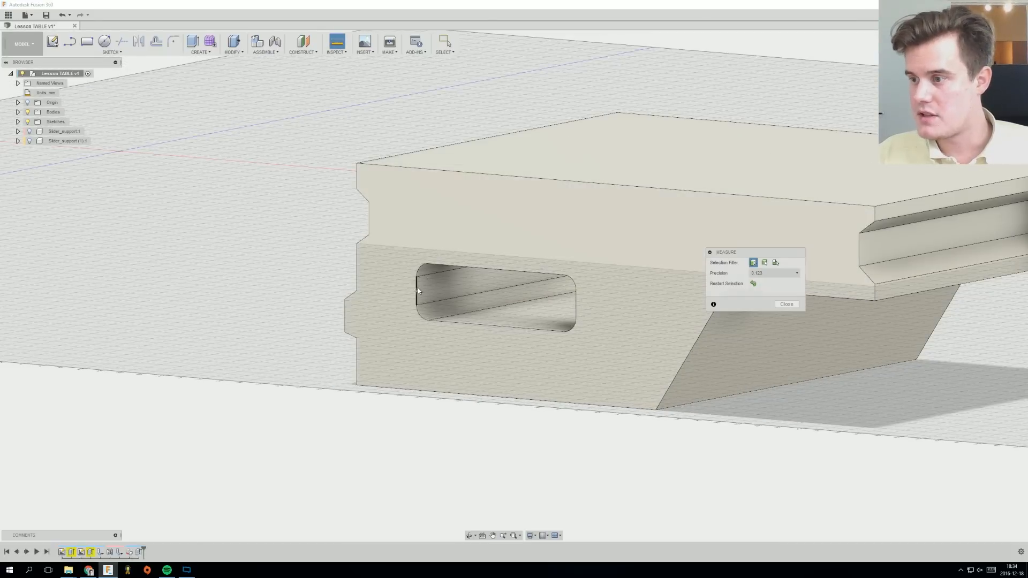
pyautogui.click(416, 290)
pyautogui.click(356, 289)
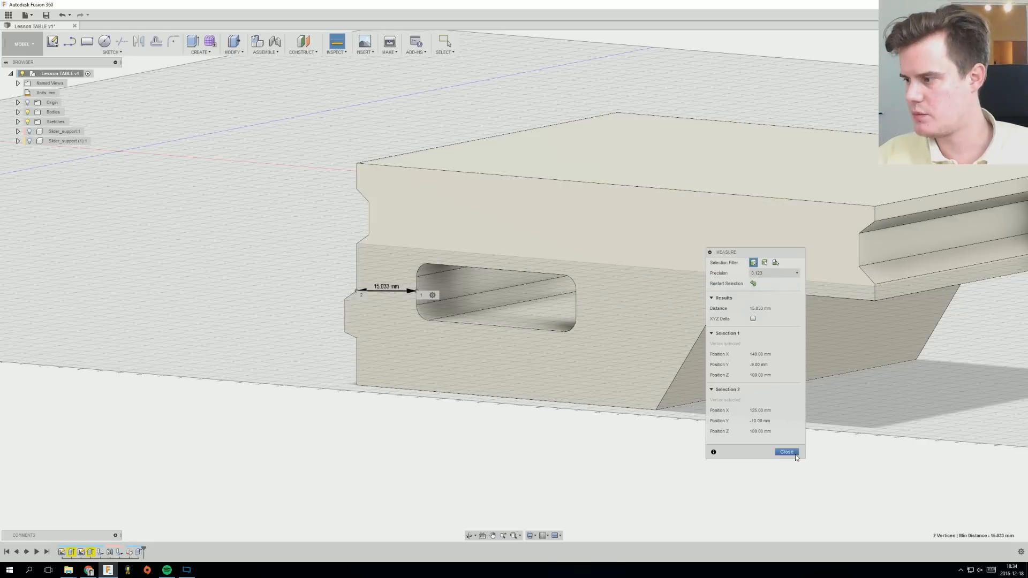
pyautogui.click(786, 452)
# Sketch a circle about 3 mm in diameter on the slot's inner end wall and move it farther from the slot opening.
pyautogui.moveTo(482, 452)
pyautogui.keyDown('shift'); pyautogui.mouseDown(button='middle')
pyautogui.moveTo(557, 367)
pyautogui.moveTo(573, 383)
pyautogui.moveTo(464, 355)
pyautogui.moveTo(438, 326)
pyautogui.mouseUp(button='middle'); pyautogui.keyUp('shift')
pyautogui.scroll(-5, 464, 355)
pyautogui.scroll(3, 438, 326)
pyautogui.click(105, 41)
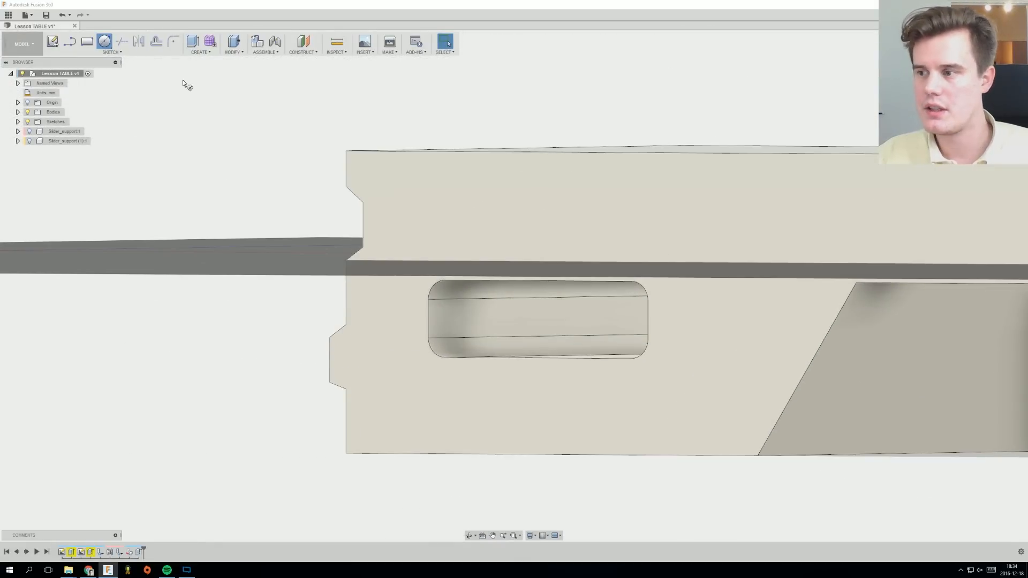
pyautogui.click(457, 313)
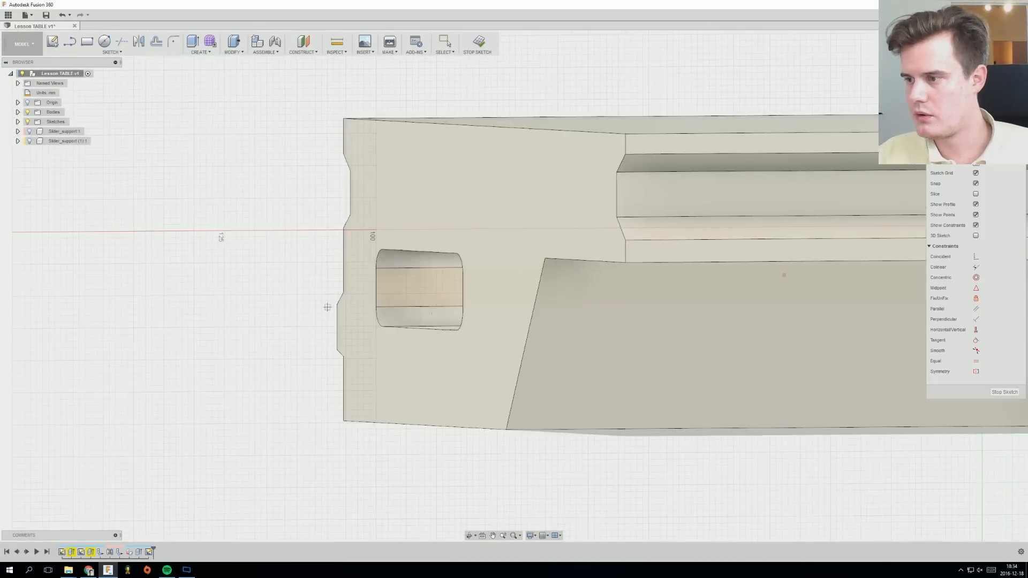
pyautogui.scroll(6, 368, 283)
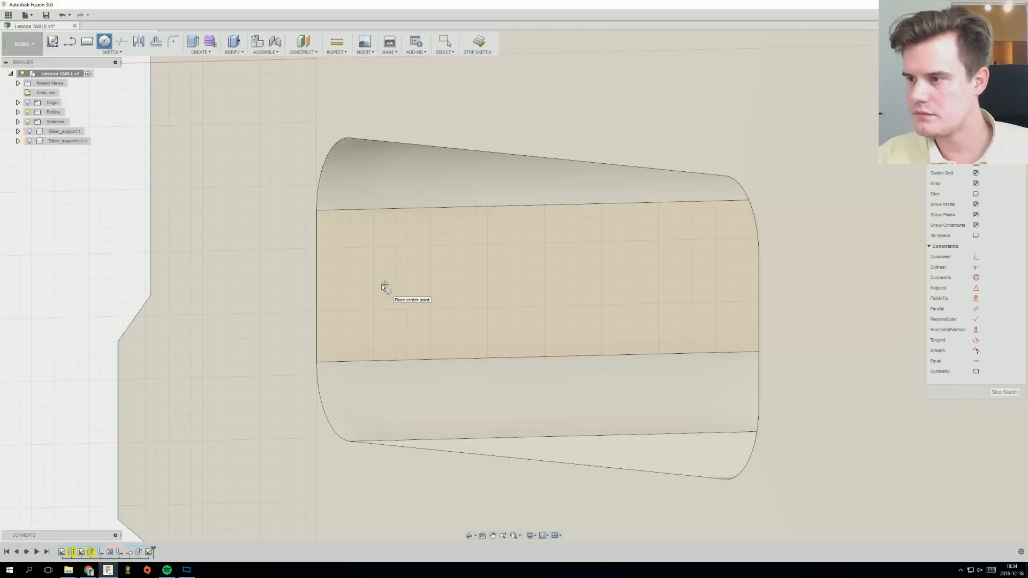
pyautogui.click(384, 284)
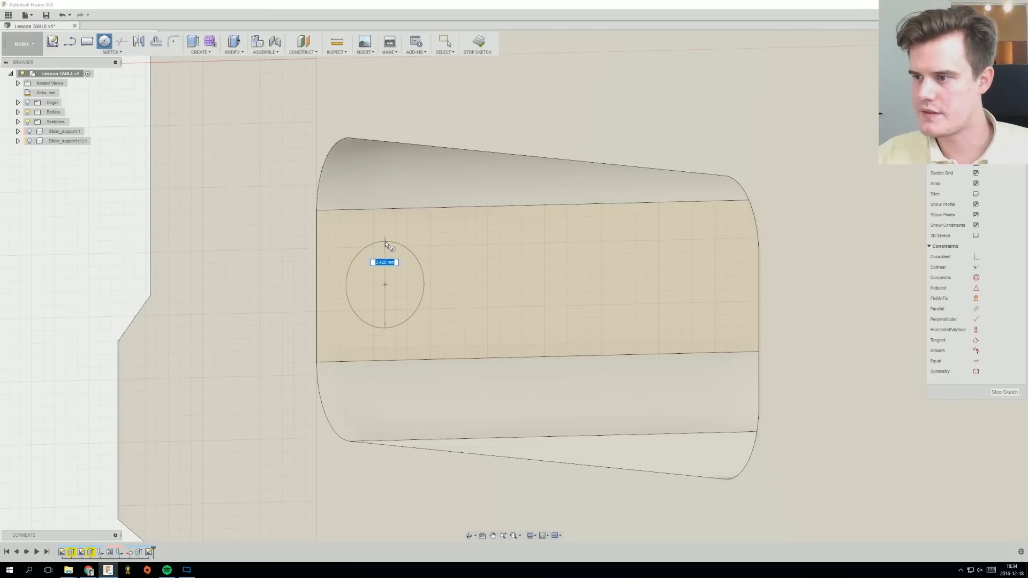
pyautogui.click(384, 246)
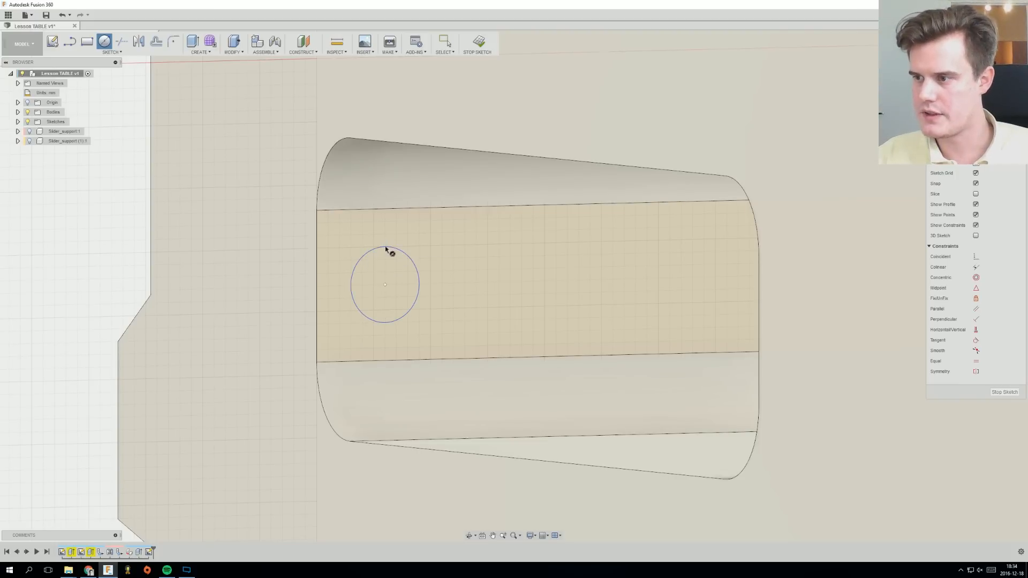
pyautogui.rightClick(396, 274)
pyautogui.click(426, 274)
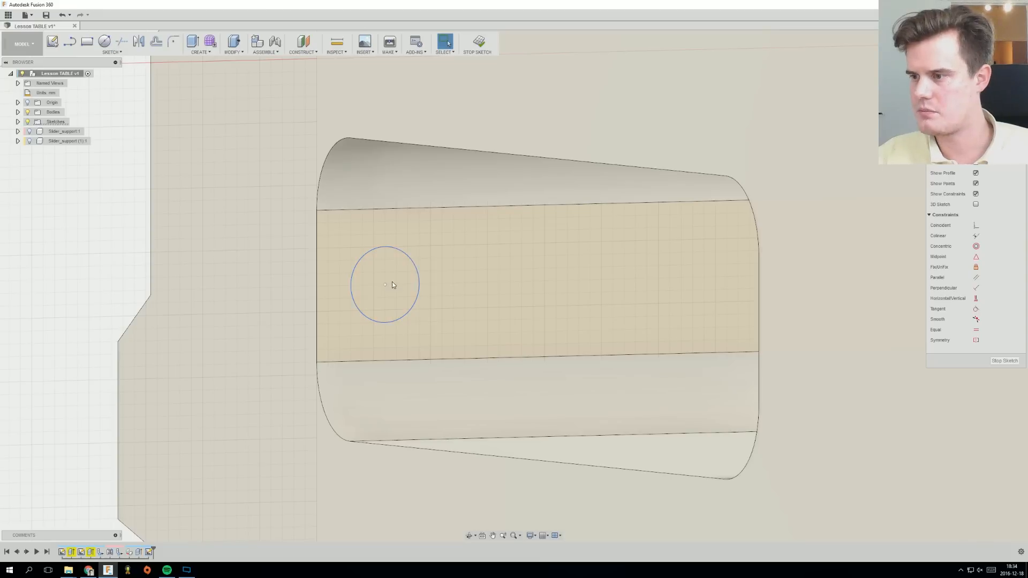
pyautogui.moveTo(385, 285); pyautogui.dragTo(419, 287)
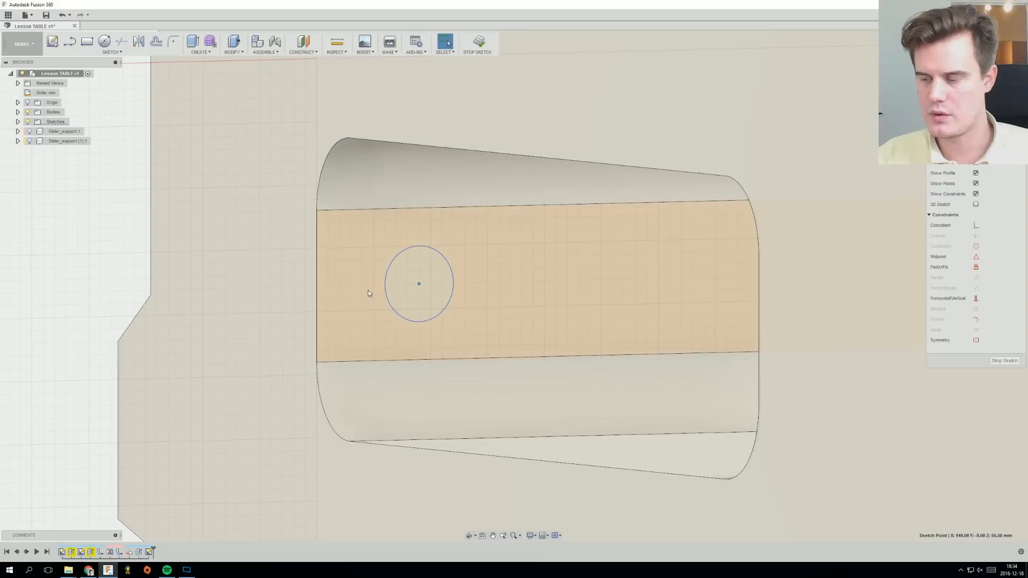
# Offset the circle on the slot's end wall outward by 0.3 mm.
pyautogui.scroll(-2, 404, 292)
pyautogui.scroll(1, 214, 246)
pyautogui.click(156, 42)
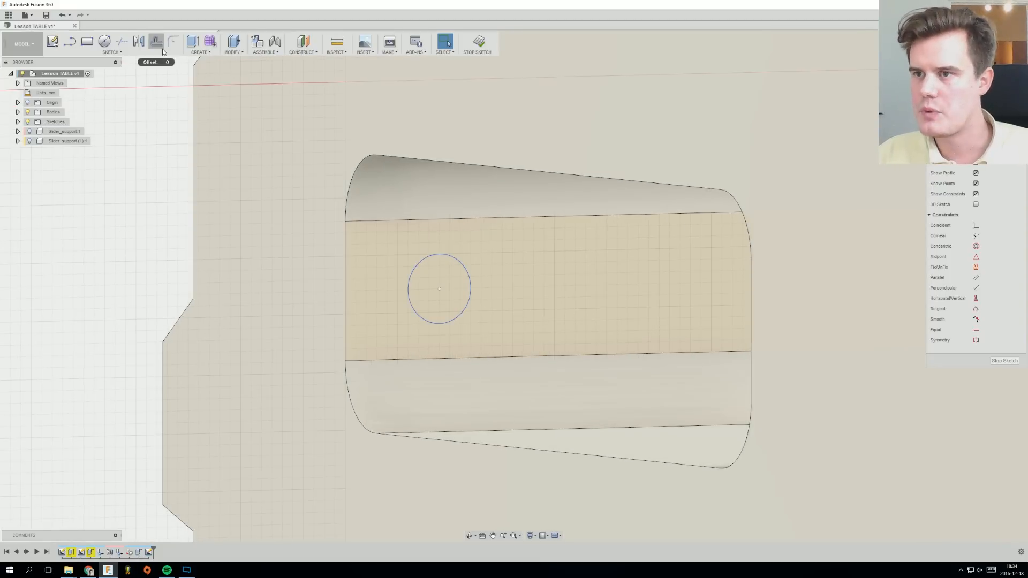
pyautogui.click(470, 273)
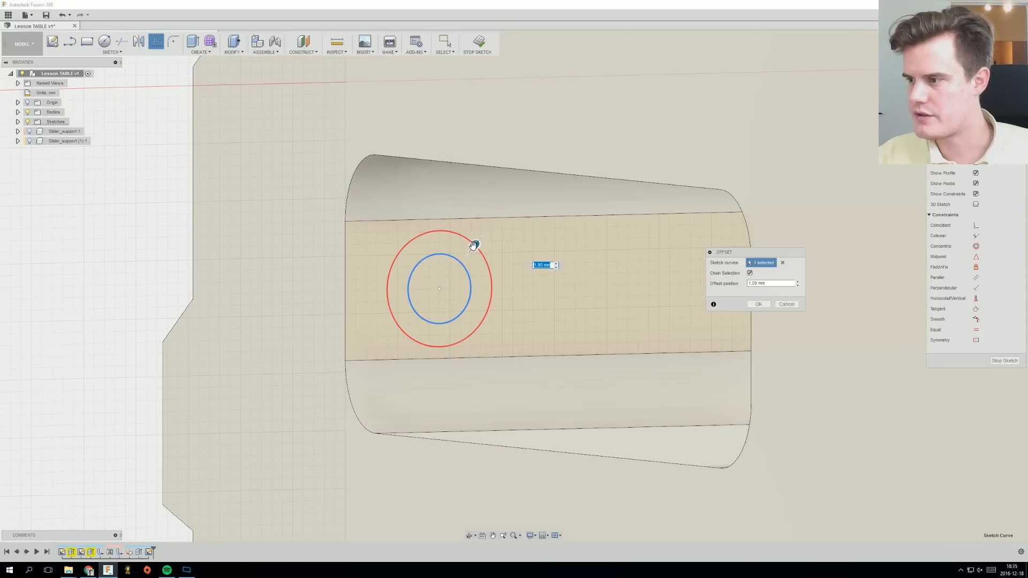
pyautogui.write('0.3')
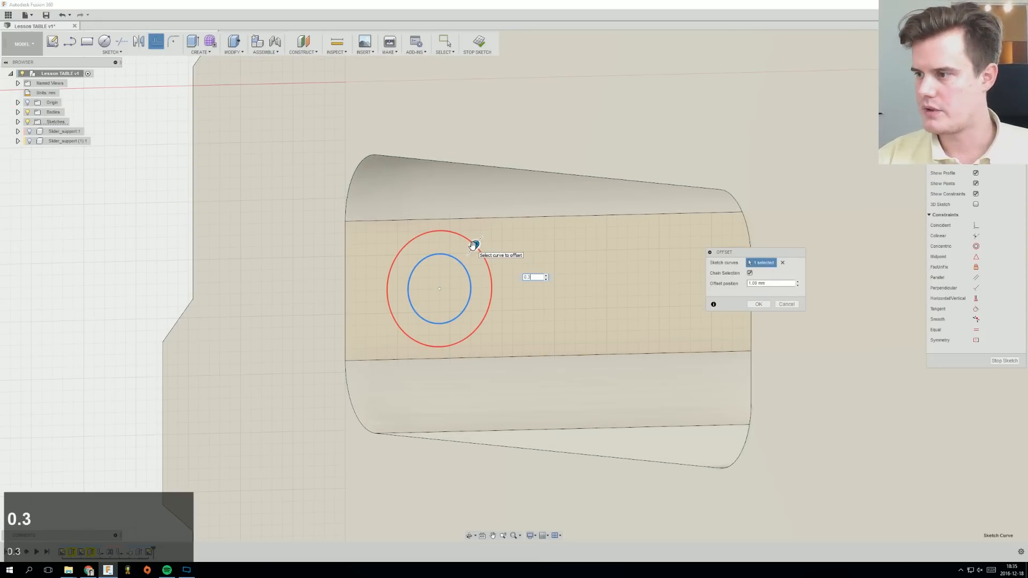
pyautogui.press('BackSpace')
pyautogui.write('23')
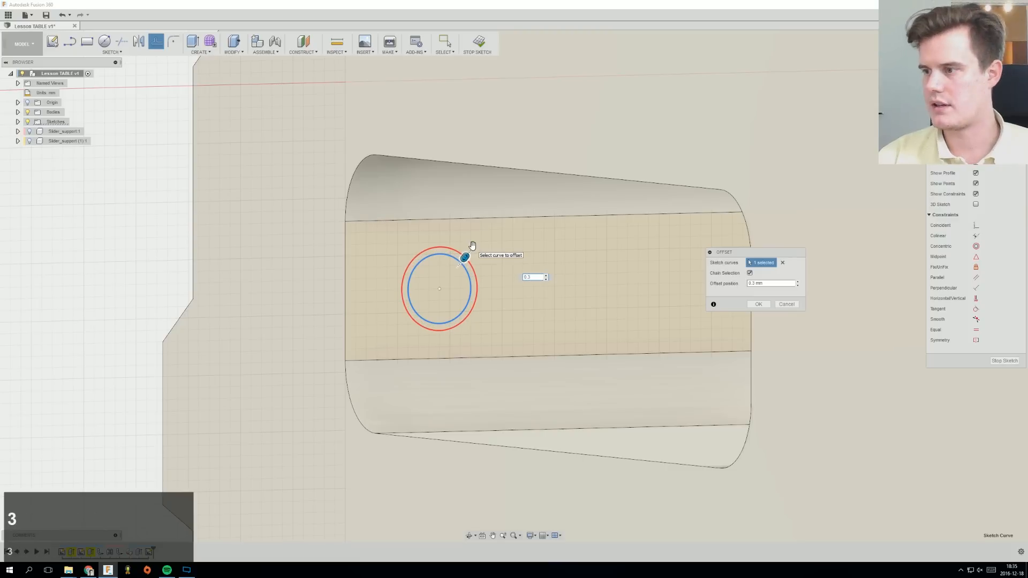
pyautogui.press('Return')
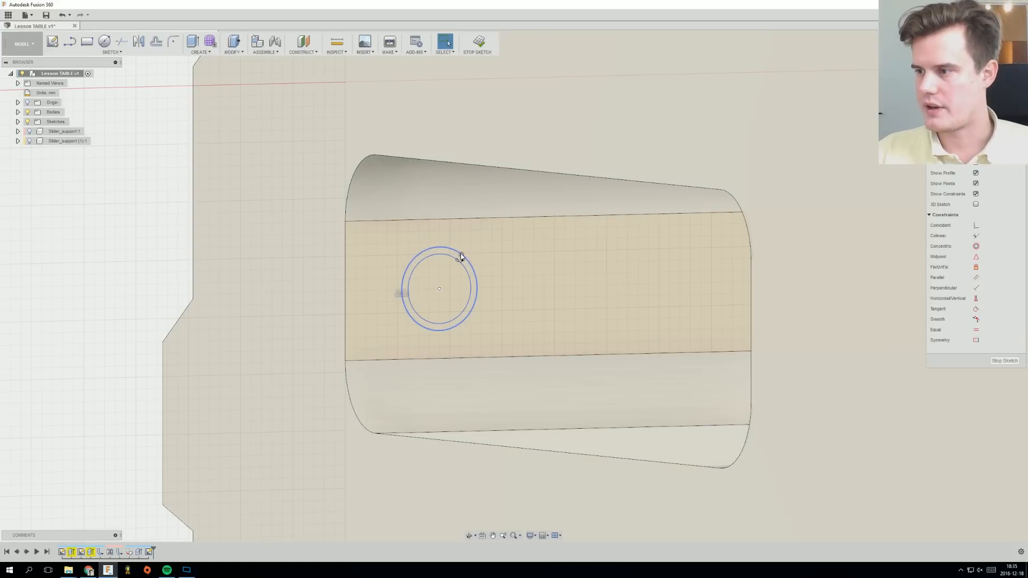
# Set the offset between the two concentric circles to 0.4 mm.
pyautogui.click(461, 257)
pyautogui.scroll(-3, 460, 257)
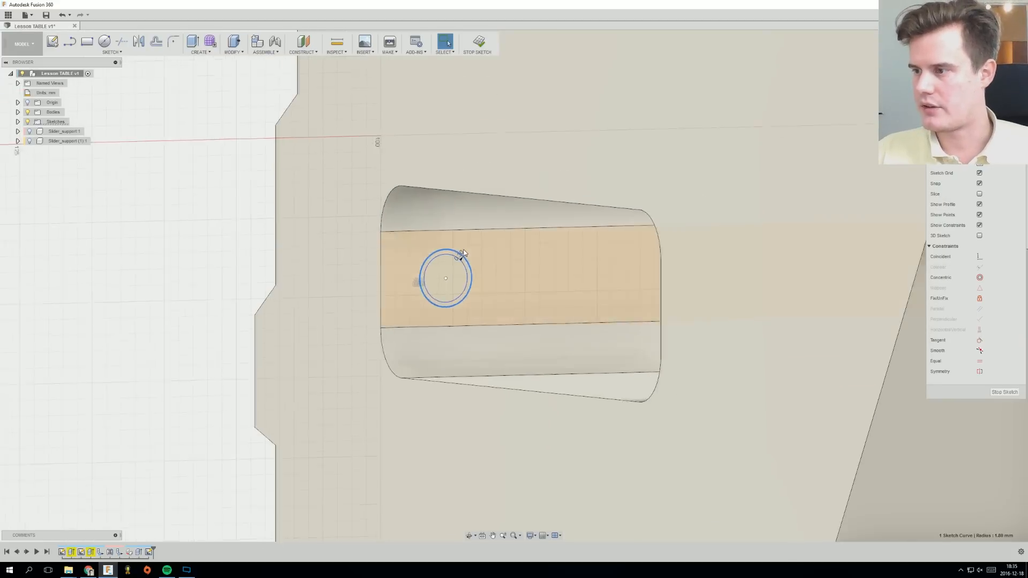
pyautogui.scroll(8, 461, 257)
pyautogui.doubleClick(463, 277)
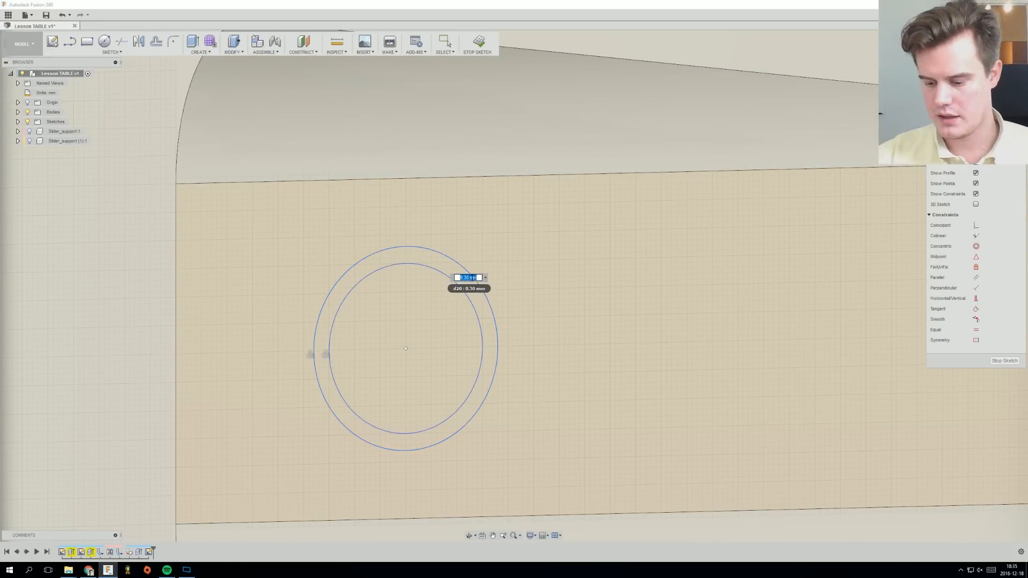
pyautogui.write('0.4')
pyautogui.press('Return')
pyautogui.scroll(-6, 464, 280)
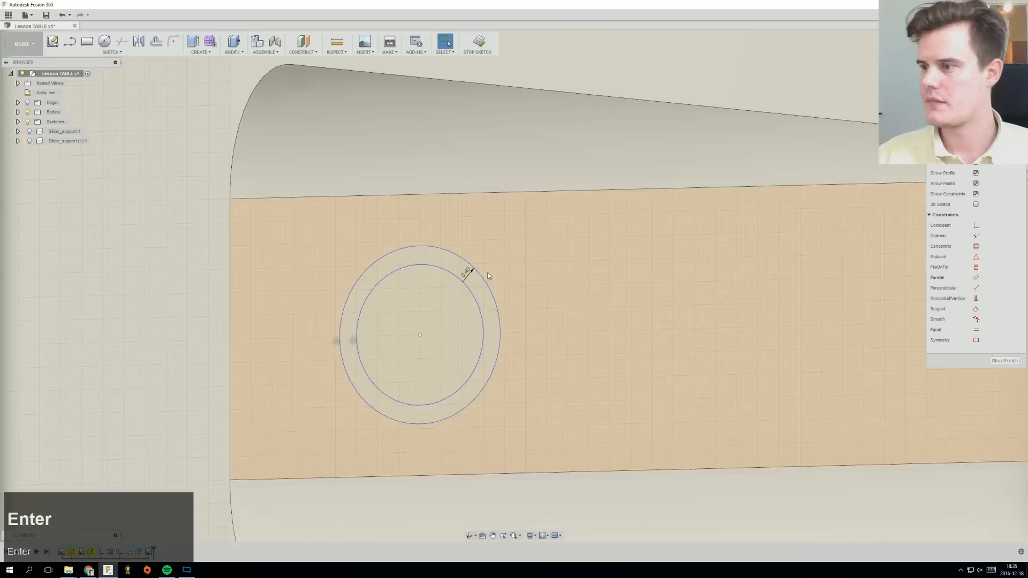
# Draw two diagonal lines joining the opposite corners of the slot's end wall to locate its centre.
pyautogui.scroll(1, 470, 274)
pyautogui.moveTo(470, 274); pyautogui.dragTo(439, 317, button='middle')
pyautogui.scroll(2, 448, 315)
pyautogui.scroll(-4, 452, 315)
pyautogui.scroll(-2, 442, 329)
pyautogui.keyDown('ctrl'); pyautogui.moveTo(439, 317); pyautogui.dragTo(386, 280, button='middle'); pyautogui.keyUp('ctrl')
pyautogui.moveTo(386, 280)
pyautogui.mouseDown(button='middle')
pyautogui.moveTo(387, 243)
pyautogui.moveTo(386, 280)
pyautogui.moveTo(377, 264)
pyautogui.mouseUp(button='middle')
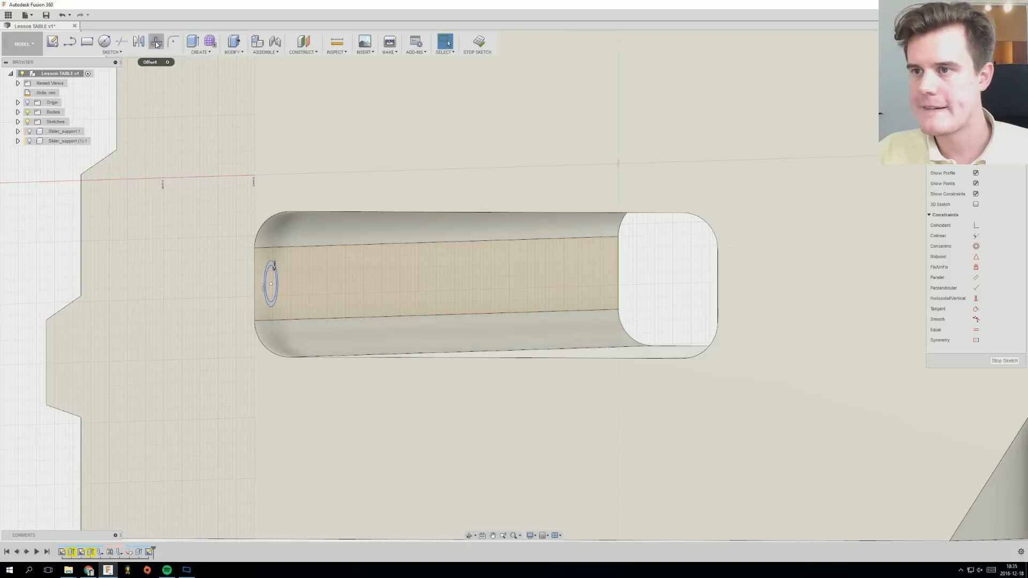
pyautogui.click(69, 41)
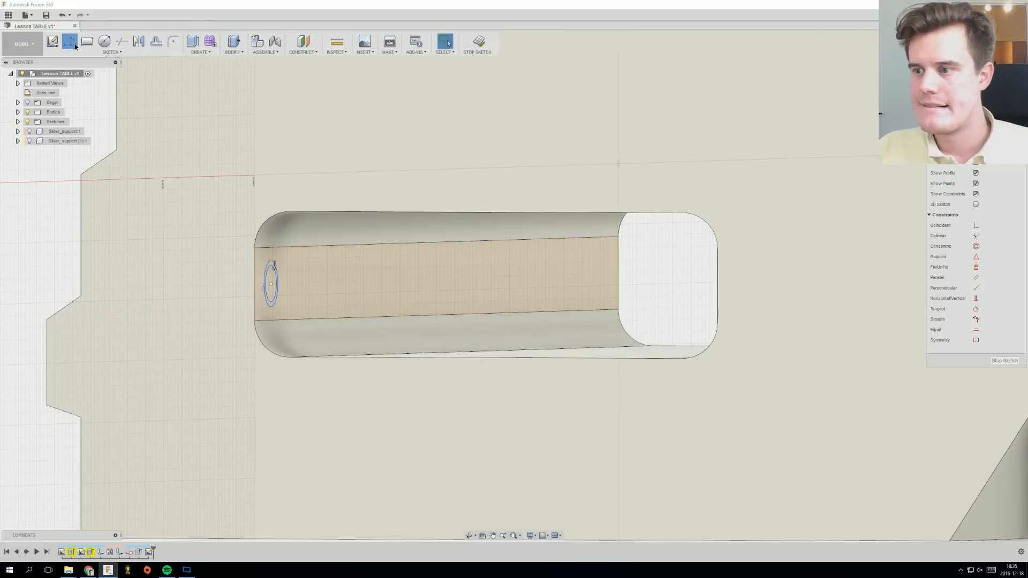
pyautogui.click(255, 248)
pyautogui.click(618, 309)
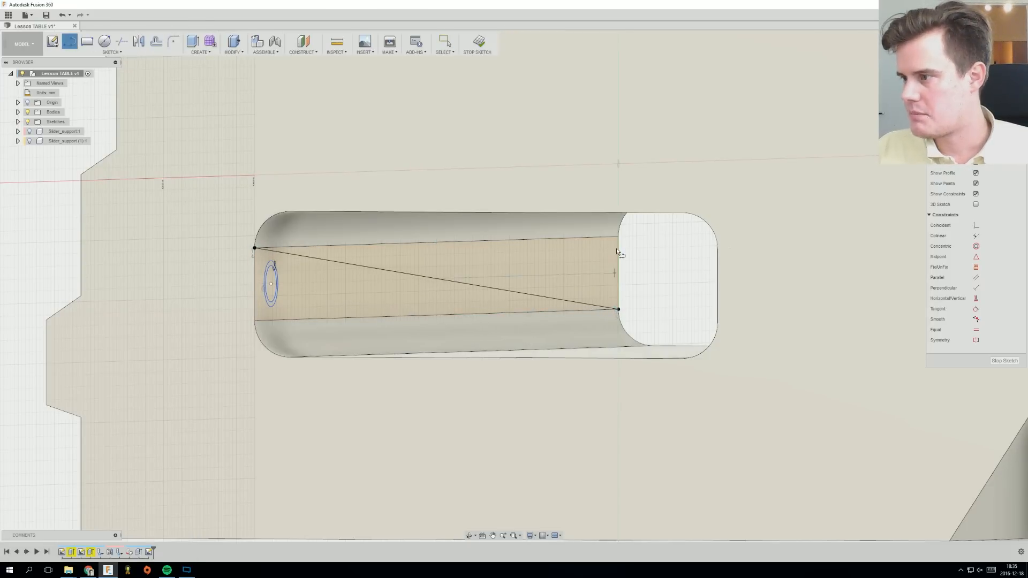
pyautogui.click(618, 236)
pyautogui.click(254, 320)
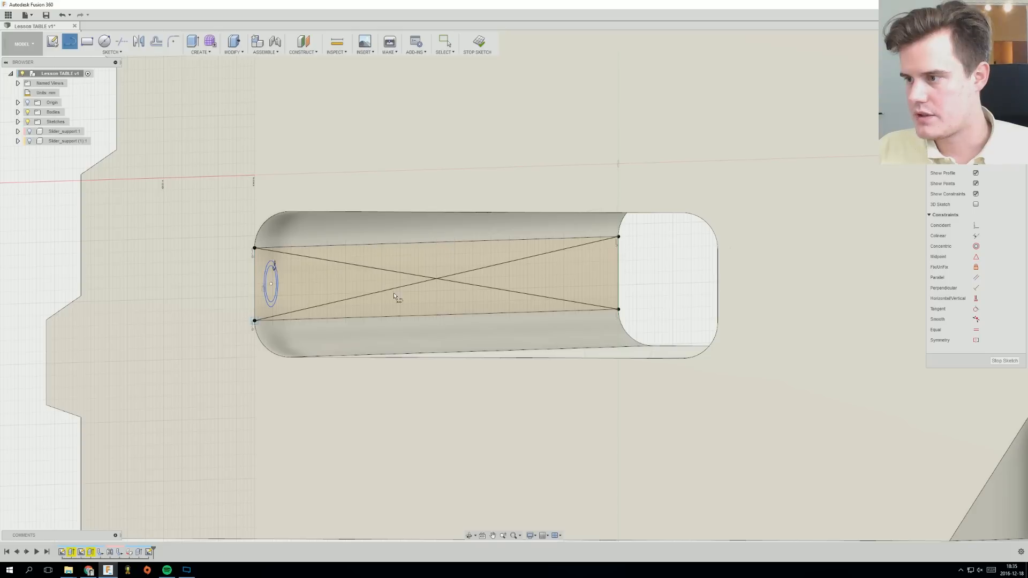
pyautogui.click(463, 284)
pyautogui.click(274, 272)
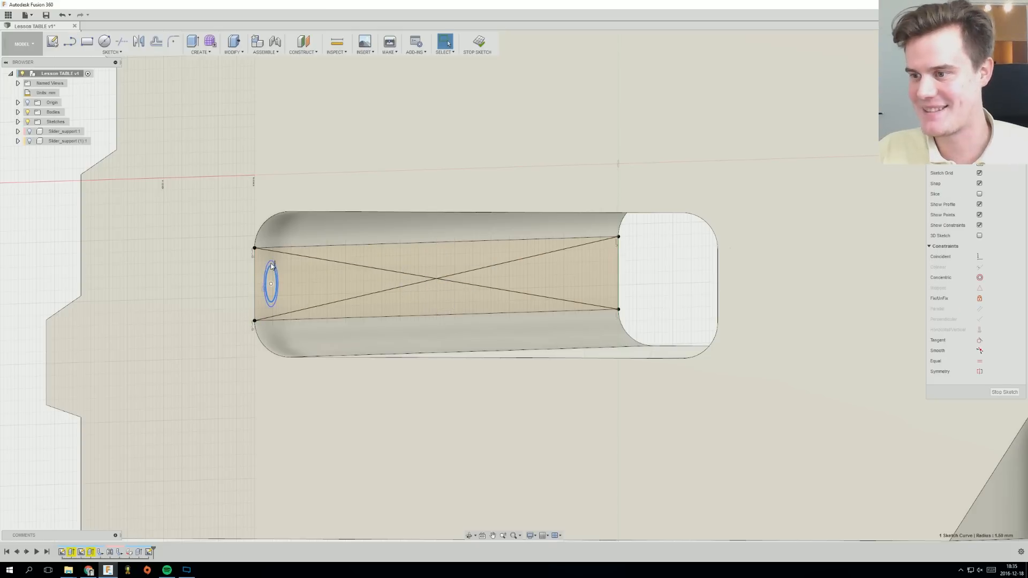
# Draw a short vertical line starting from the crossing point of the two diagonals.
pyautogui.click(70, 42)
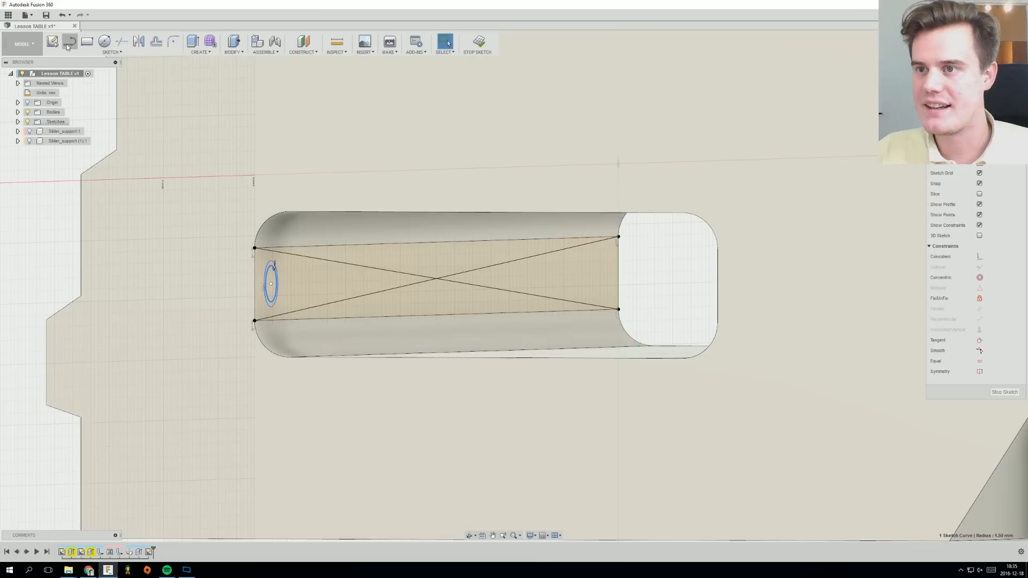
pyautogui.click(436, 278)
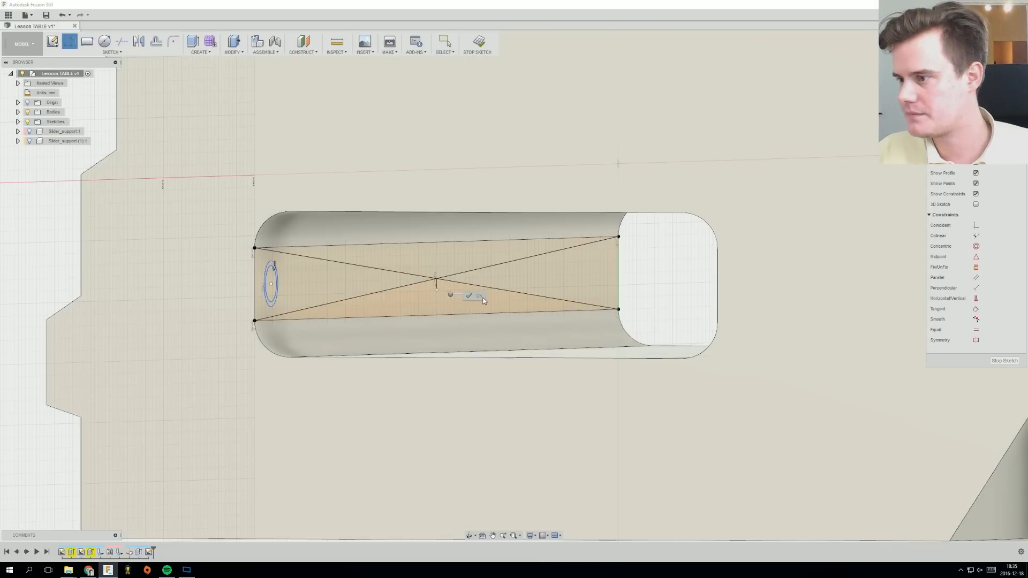
pyautogui.press('Escape')
# Try to mirror the two concentric circles on the slot's end wall about the short vertical centre line.
pyautogui.click(140, 42)
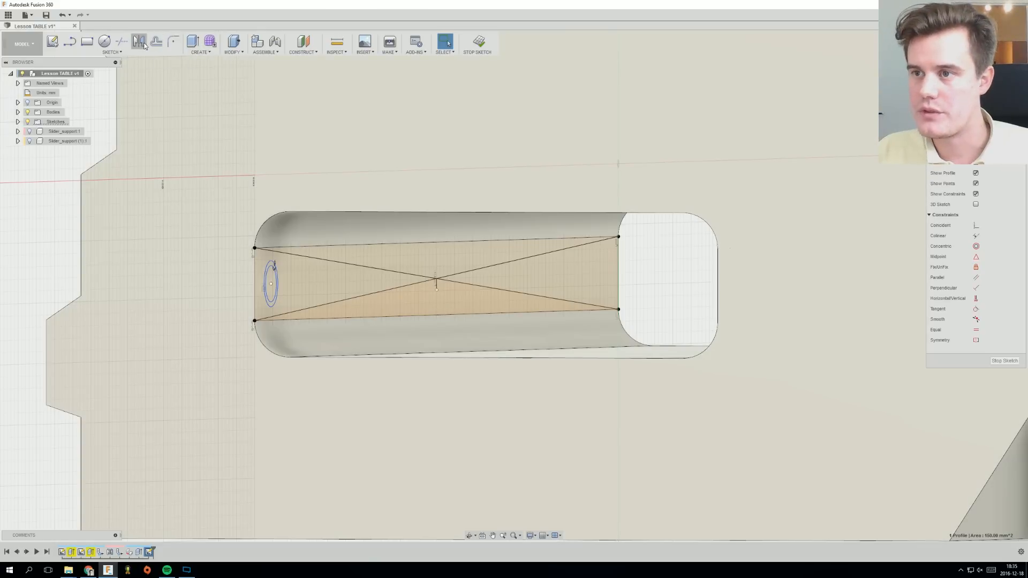
pyautogui.click(272, 265)
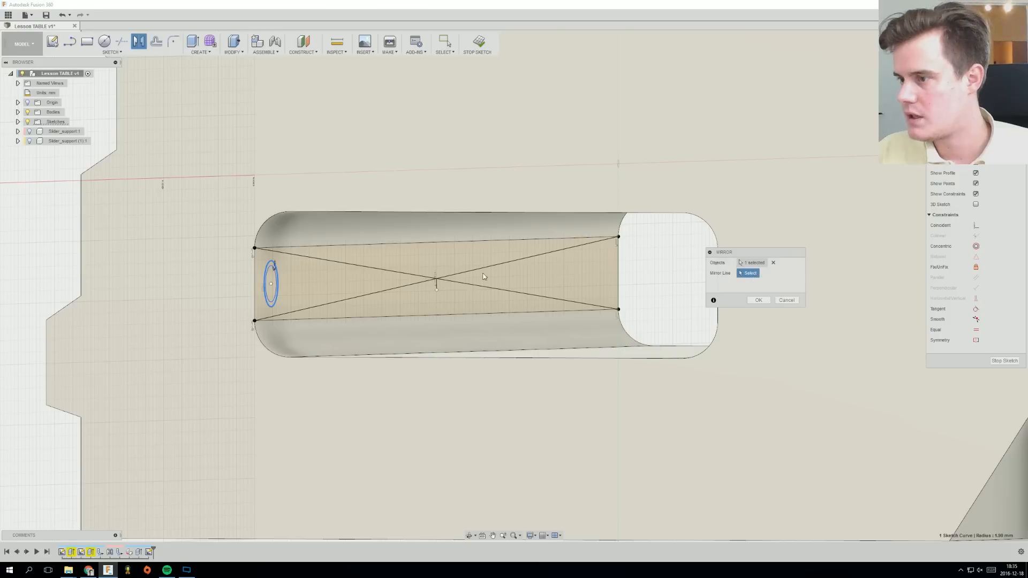
pyautogui.click(437, 284)
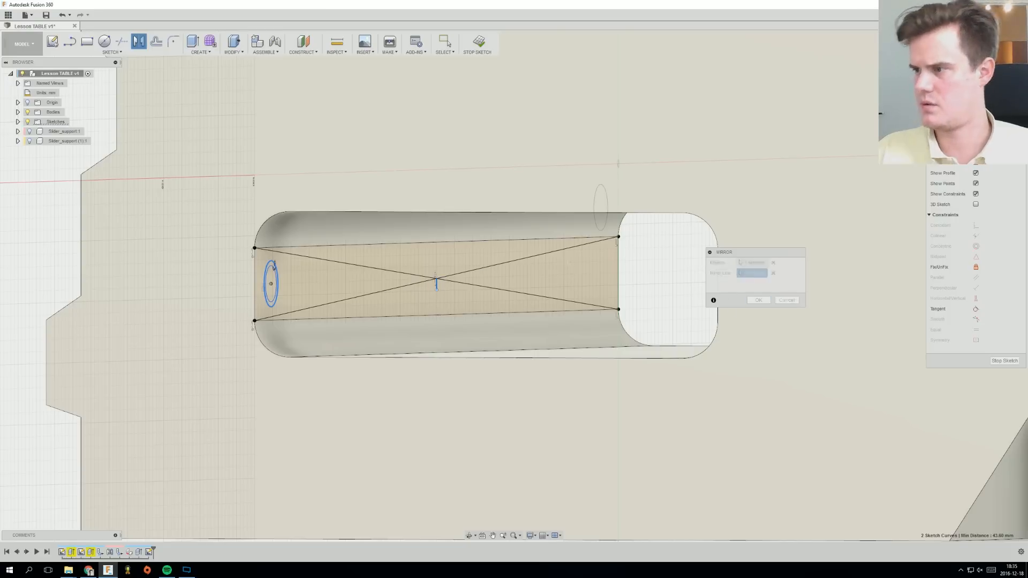
pyautogui.moveTo(456, 293)
pyautogui.keyDown('shift'); pyautogui.mouseDown(button='middle')
pyautogui.moveTo(469, 277)
pyautogui.moveTo(444, 293)
pyautogui.mouseUp(button='middle'); pyautogui.keyUp('shift')
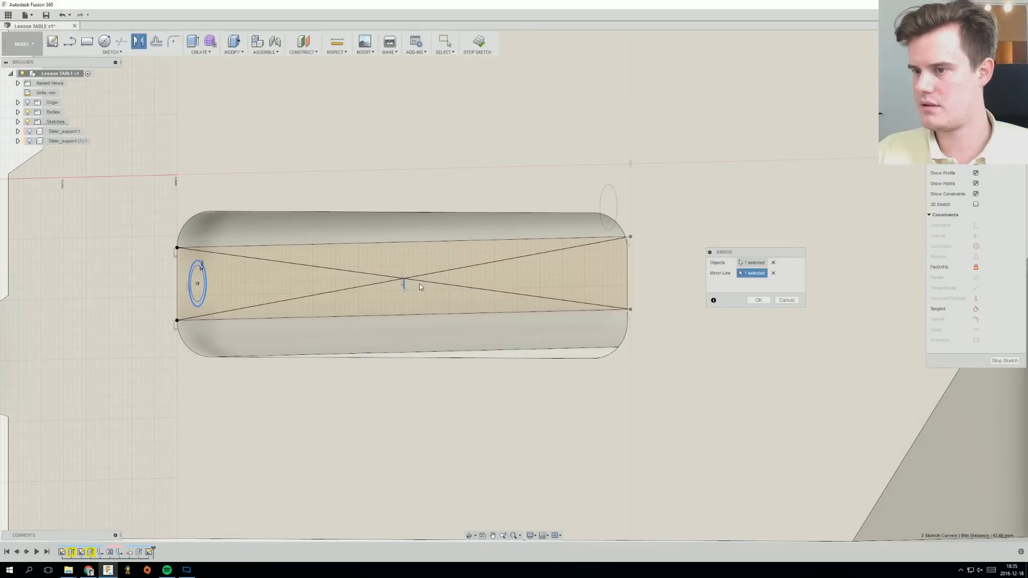
pyautogui.click(406, 288)
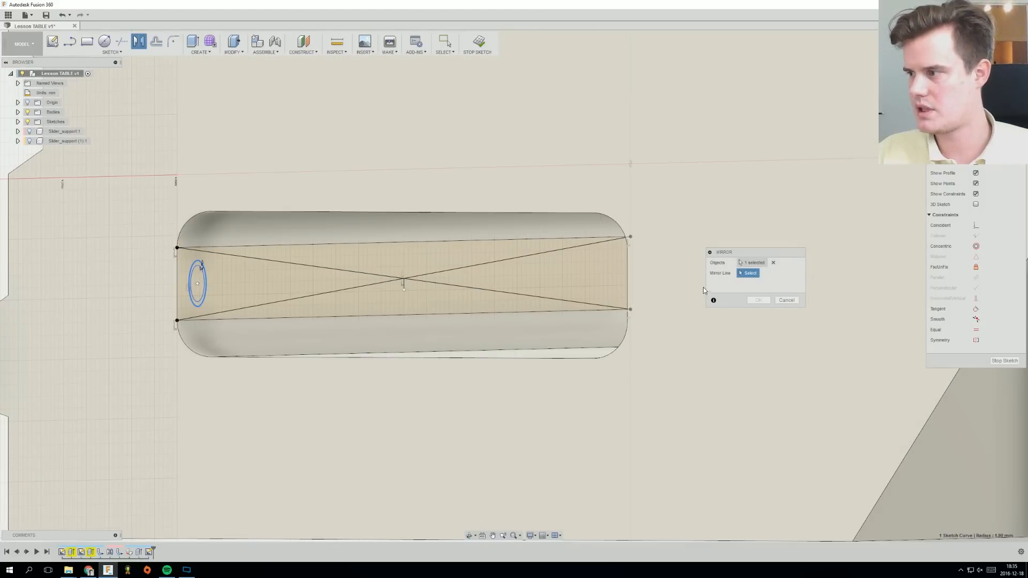
pyautogui.click(752, 262)
pyautogui.click(198, 304)
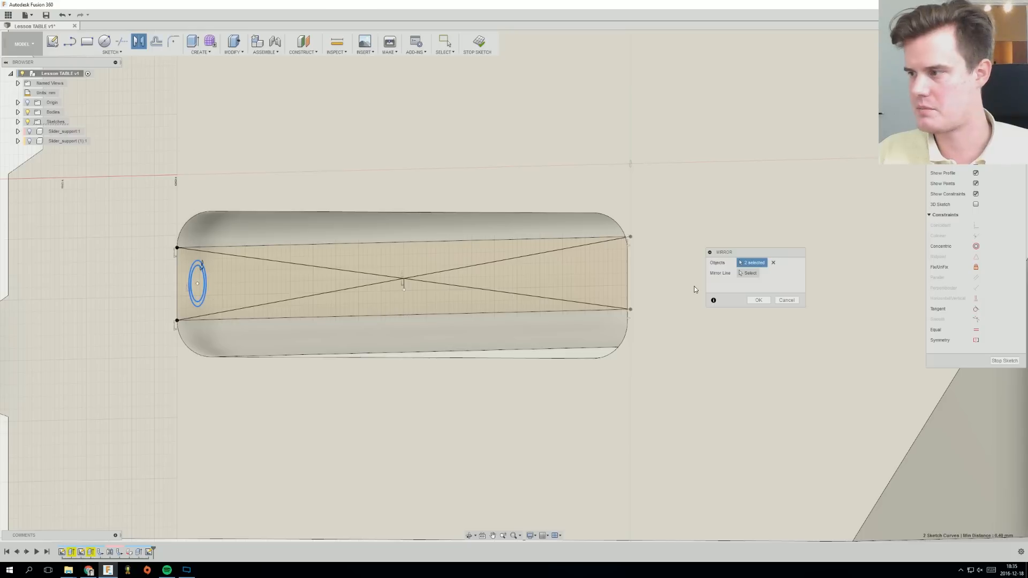
pyautogui.click(748, 273)
pyautogui.click(404, 286)
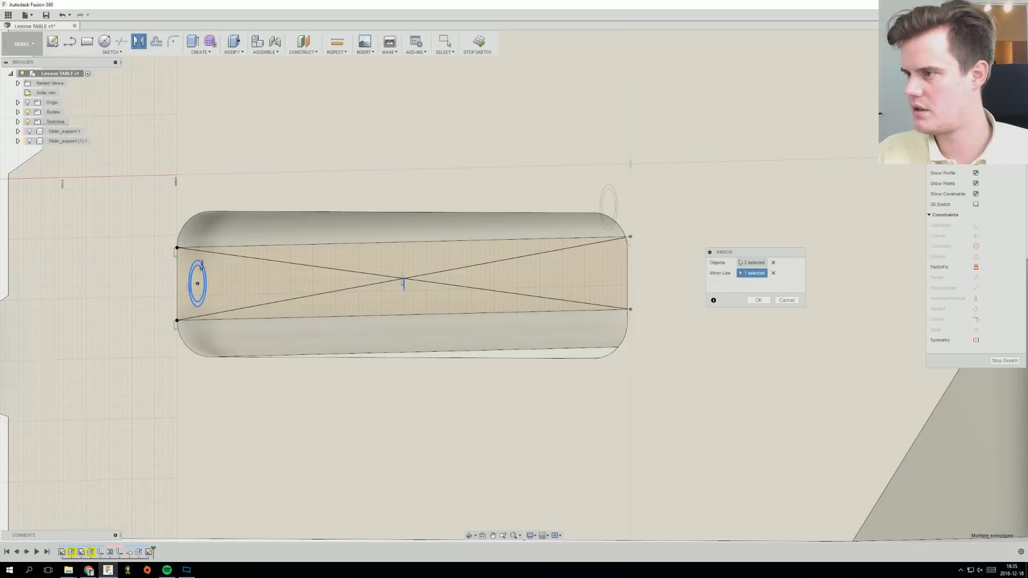
pyautogui.moveTo(411, 285)
pyautogui.keyDown('shift'); pyautogui.mouseDown(button='middle')
pyautogui.moveTo(445, 280)
pyautogui.moveTo(466, 290)
pyautogui.moveTo(409, 277)
pyautogui.moveTo(467, 275)
pyautogui.moveTo(410, 281)
pyautogui.mouseUp(button='middle'); pyautogui.keyUp('shift')
pyautogui.scroll(-5, 286, 282)
pyautogui.keyDown('shift'); pyautogui.moveTo(286, 283); pyautogui.dragTo(134, 270, button='middle'); pyautogui.keyUp('shift')
pyautogui.moveTo(392, 294); pyautogui.dragTo(527, 318, button='middle')
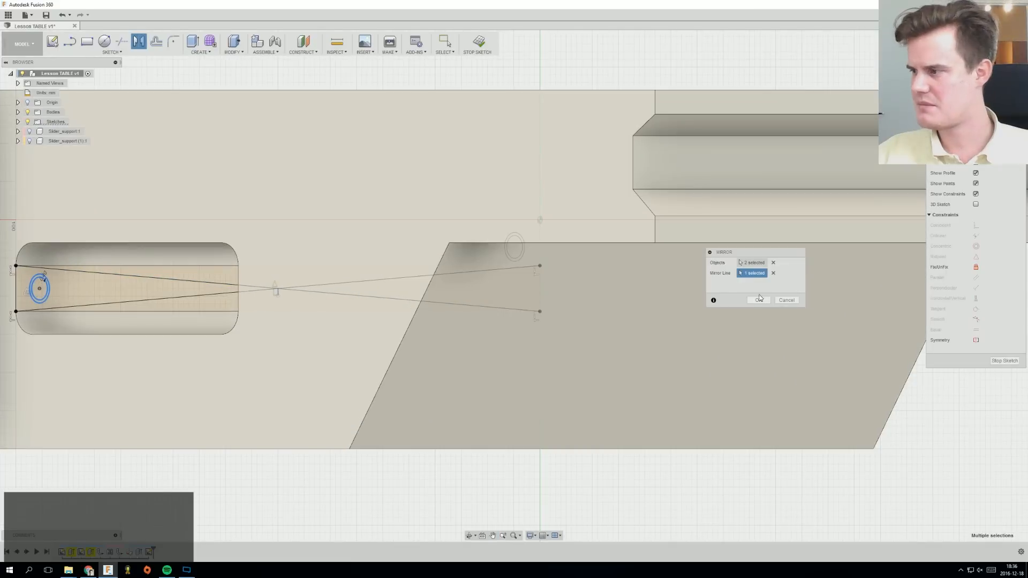
pyautogui.click(758, 299)
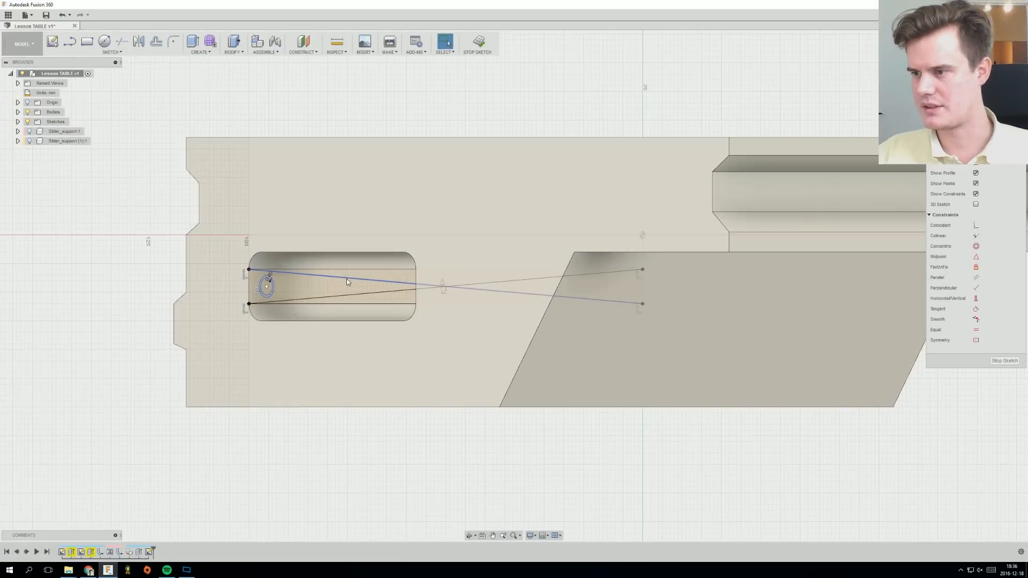
# Delete both diagonal construction lines crossing the slot's end wall.
pyautogui.keyDown('shift'); pyautogui.moveTo(347, 279); pyautogui.dragTo(348, 287, button='middle'); pyautogui.keyUp('shift')
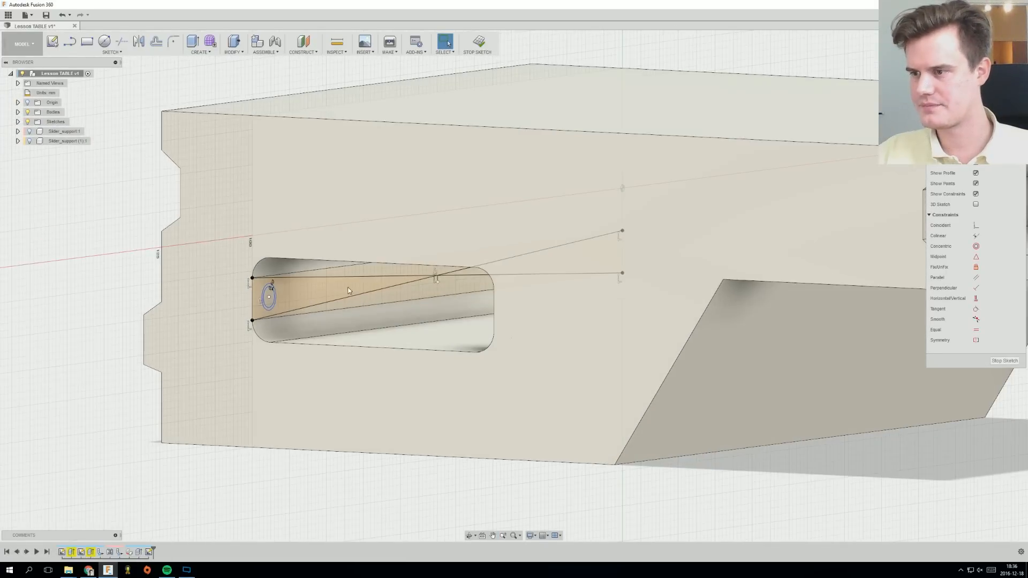
pyautogui.click(357, 279)
pyautogui.press('Delete')
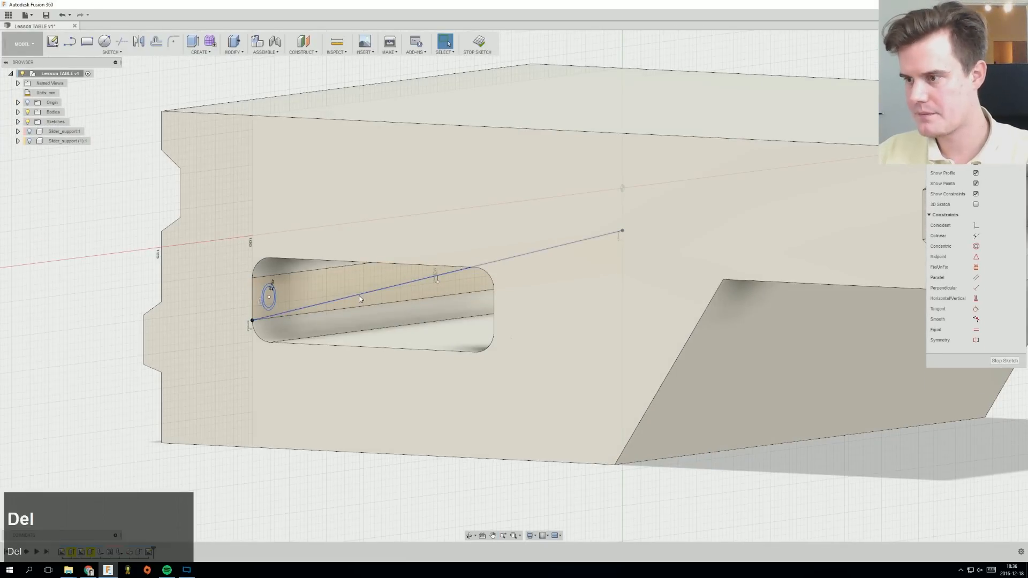
pyautogui.click(358, 294)
pyautogui.press('Delete')
# Try to mirror only the outer circle about the short vertical line, with the diagonals removed.
pyautogui.keyDown('shift'); pyautogui.moveTo(358, 293); pyautogui.dragTo(250, 283, button='middle'); pyautogui.keyUp('shift')
pyautogui.click(244, 277)
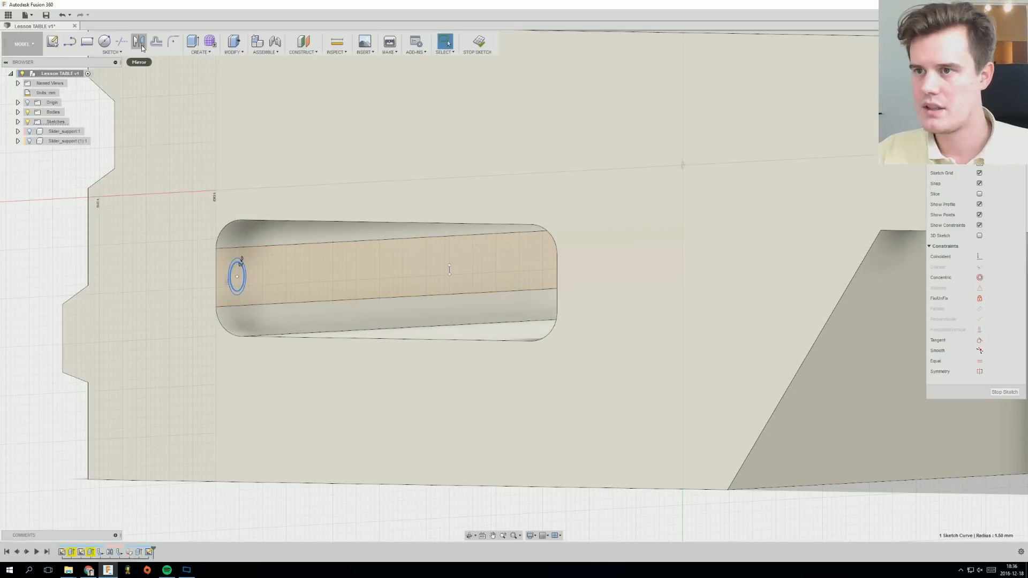
pyautogui.click(138, 41)
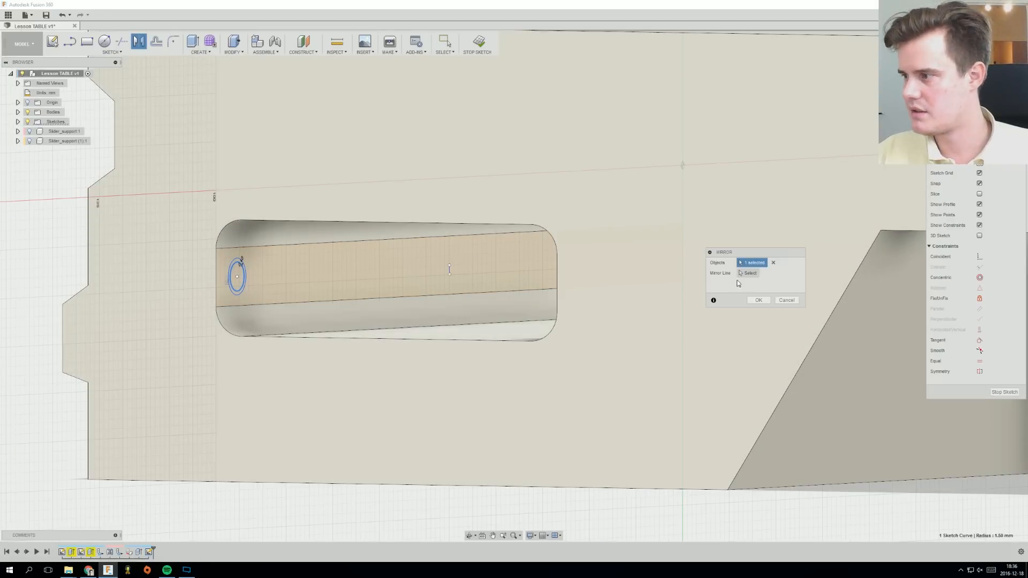
pyautogui.click(449, 270)
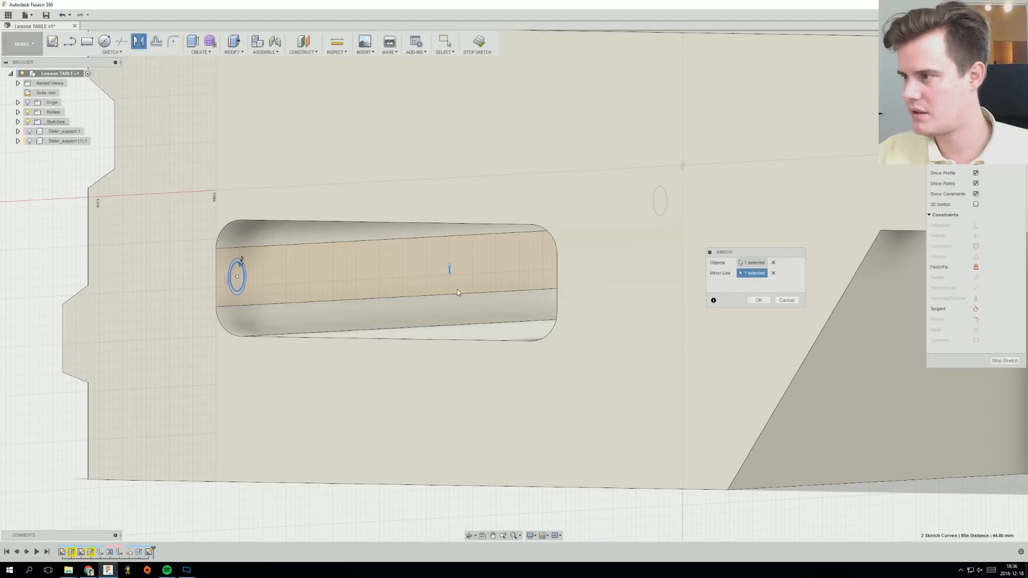
pyautogui.keyDown('shift'); pyautogui.moveTo(450, 273); pyautogui.dragTo(812, 304, button='middle'); pyautogui.keyUp('shift')
pyautogui.click(784, 300)
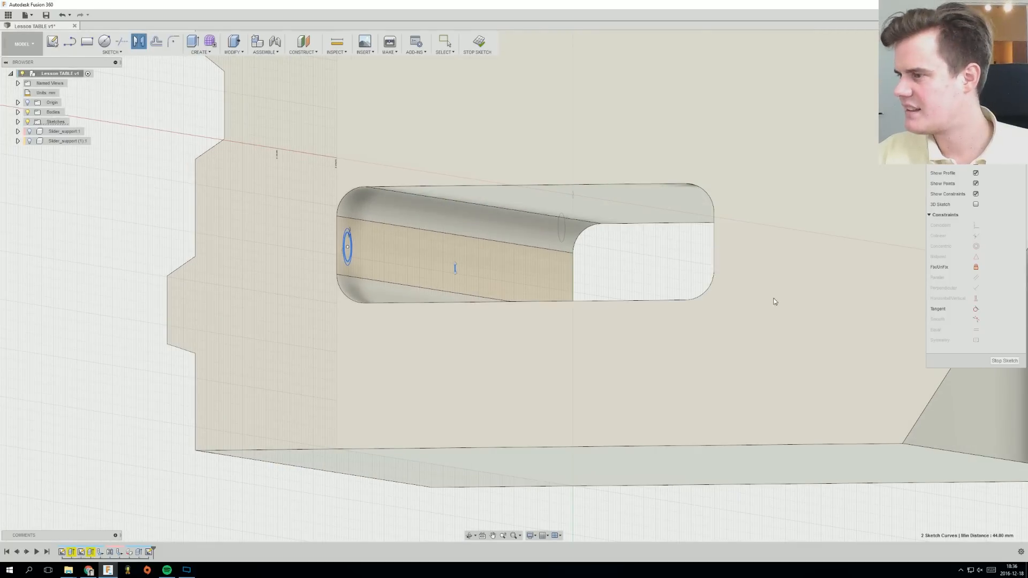
# Draw a line from the circles' centre to the upper end of the short vertical line and continue it straight for another 45.5 mm.
pyautogui.keyDown('shift'); pyautogui.moveTo(407, 251); pyautogui.dragTo(358, 240, button='middle'); pyautogui.keyUp('shift')
pyautogui.scroll(3, 351, 245)
pyautogui.moveTo(443, 258); pyautogui.dragTo(361, 258, button='middle')
pyautogui.scroll(2, 349, 256)
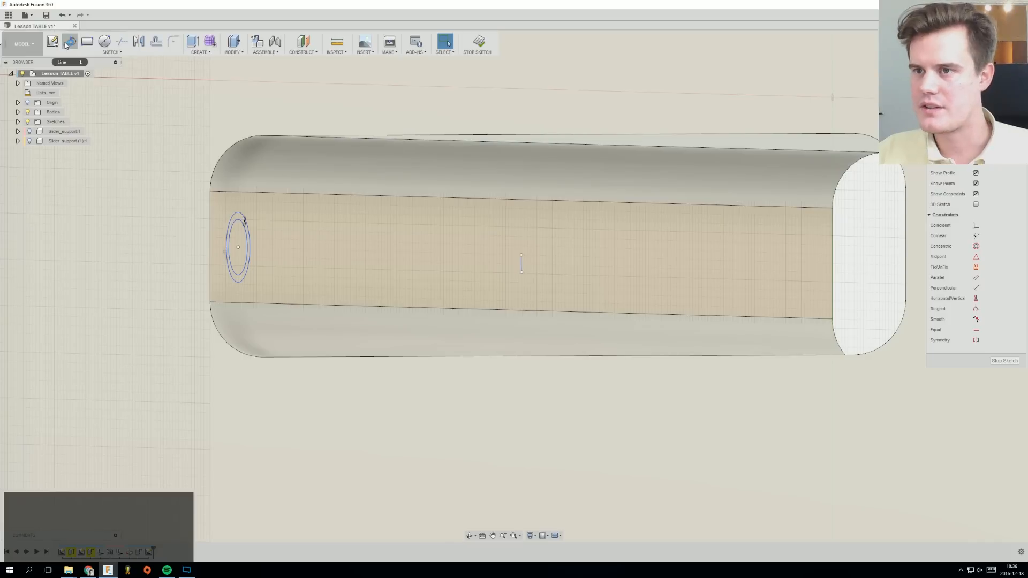
pyautogui.click(66, 46)
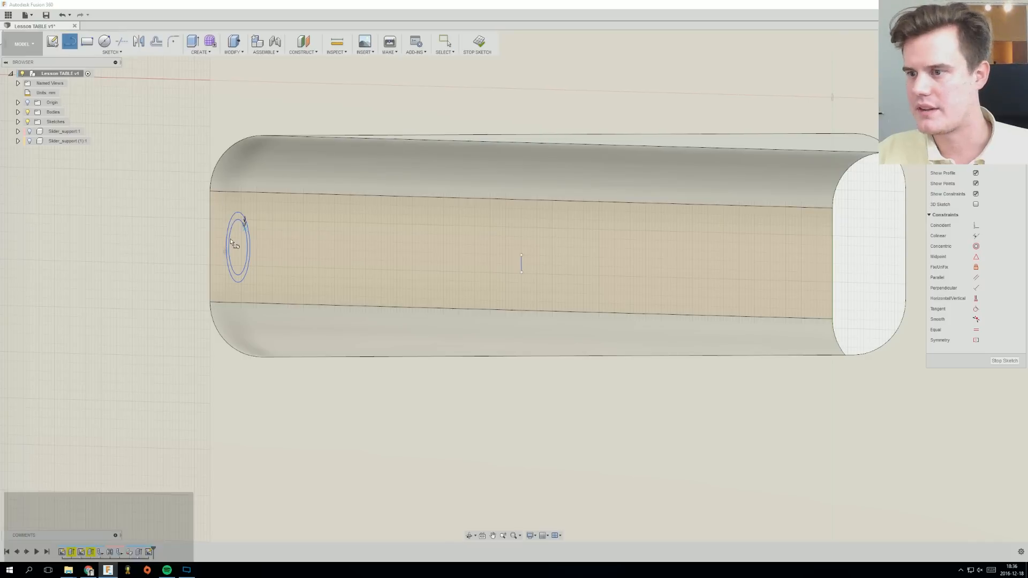
pyautogui.click(238, 247)
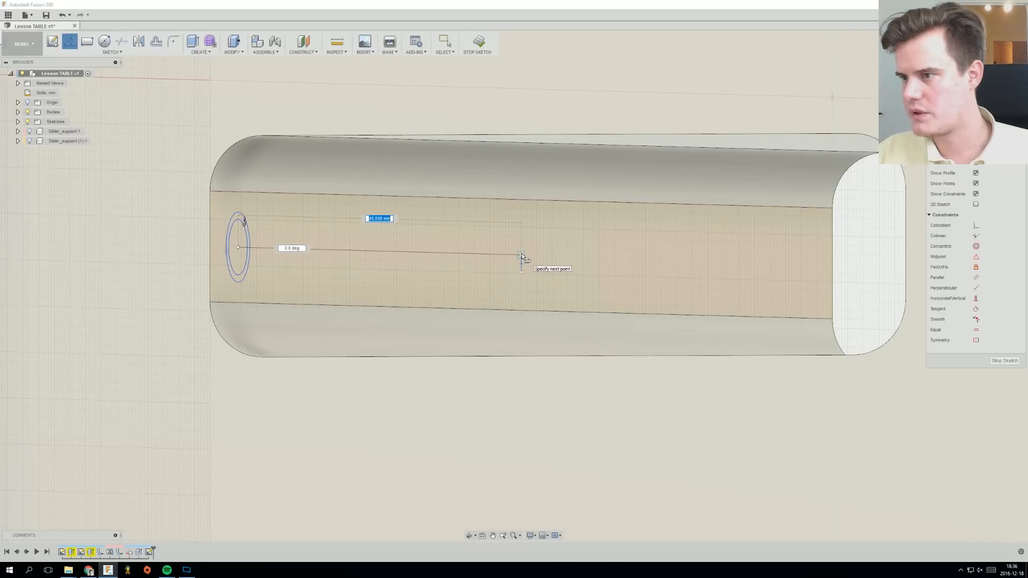
pyautogui.click(521, 253)
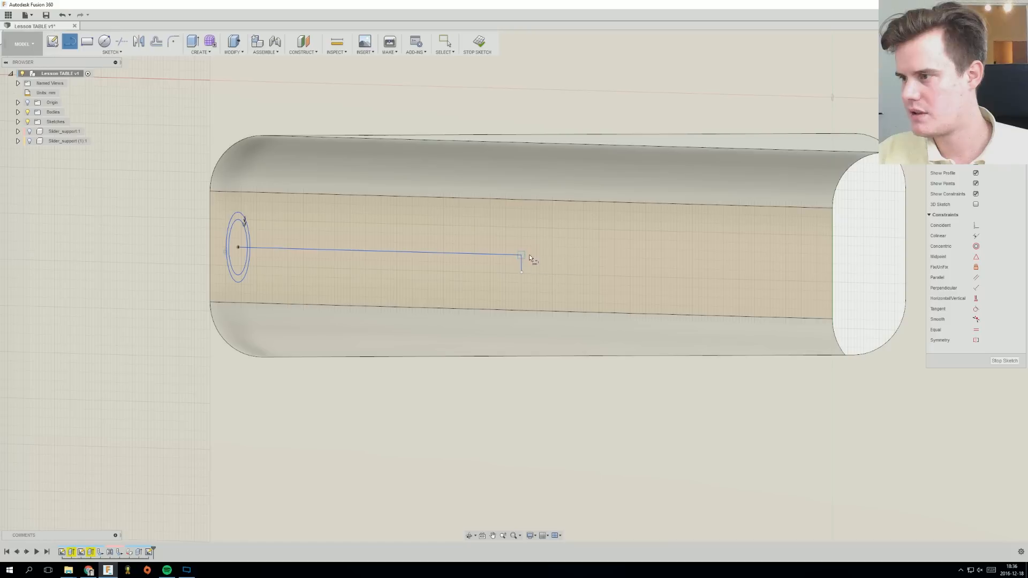
pyautogui.write('45.4')
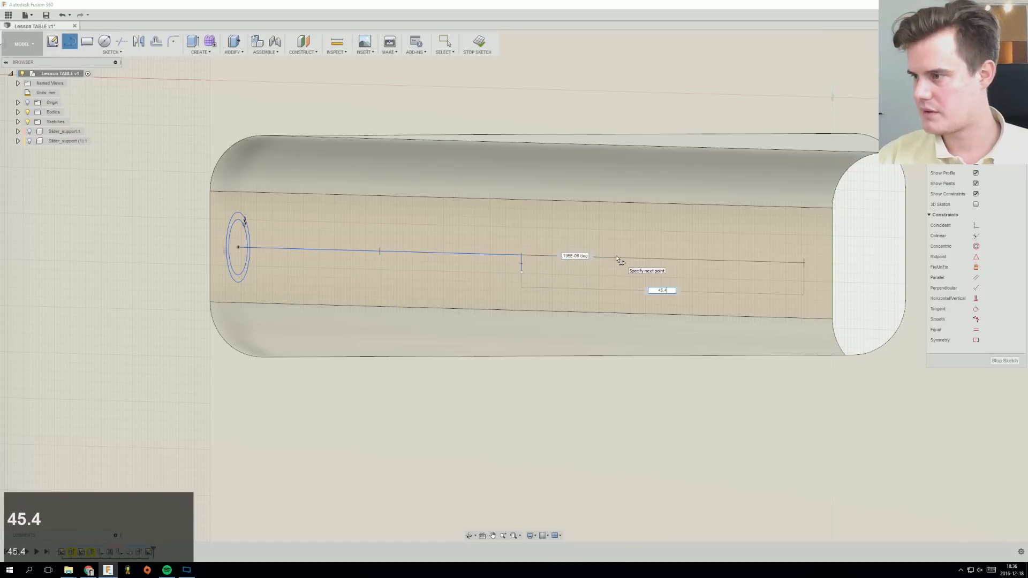
pyautogui.press('BackSpace')
pyautogui.write('5')
pyautogui.press('Return')
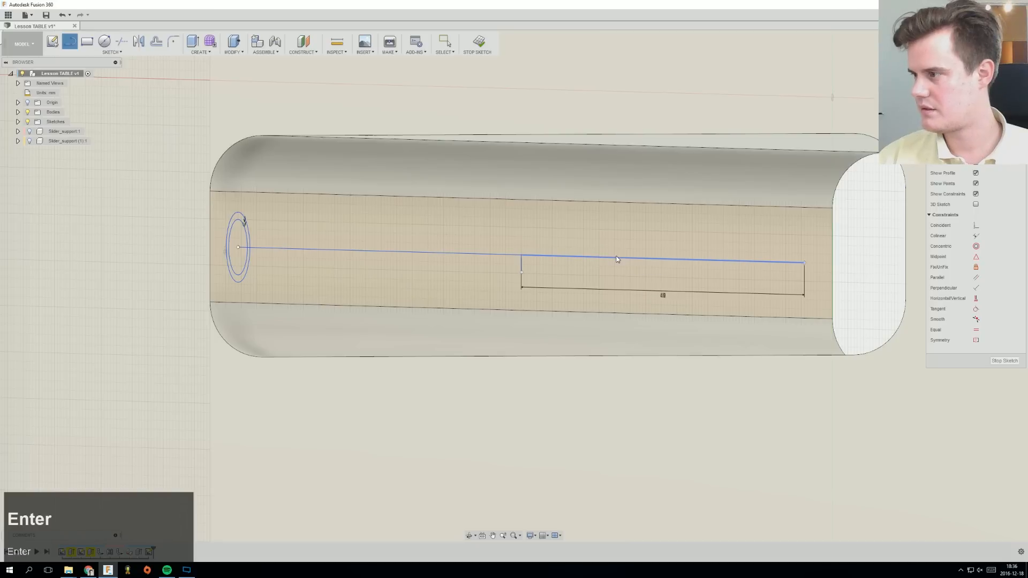
pyautogui.rightClick(594, 241)
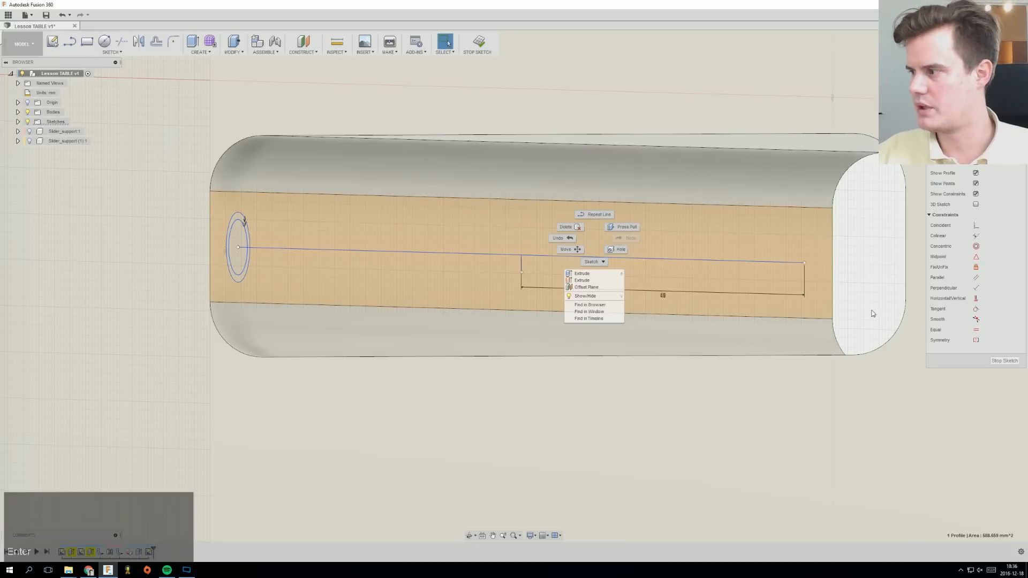
pyautogui.press('Escape')
# Copy the outer circle on the slot's end wall and paste a duplicate in the same sketch.
pyautogui.press('c')
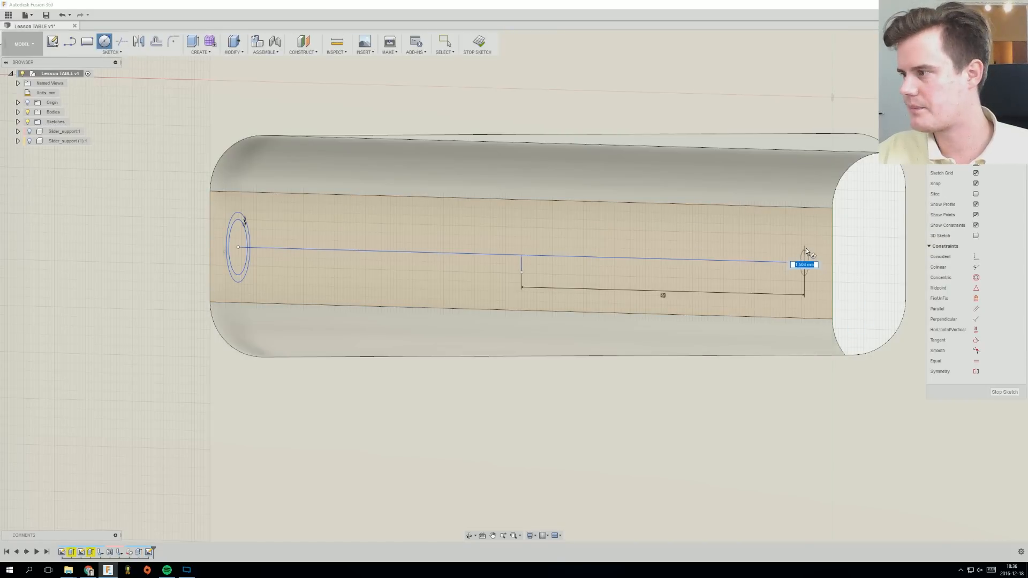
pyautogui.press('Escape')
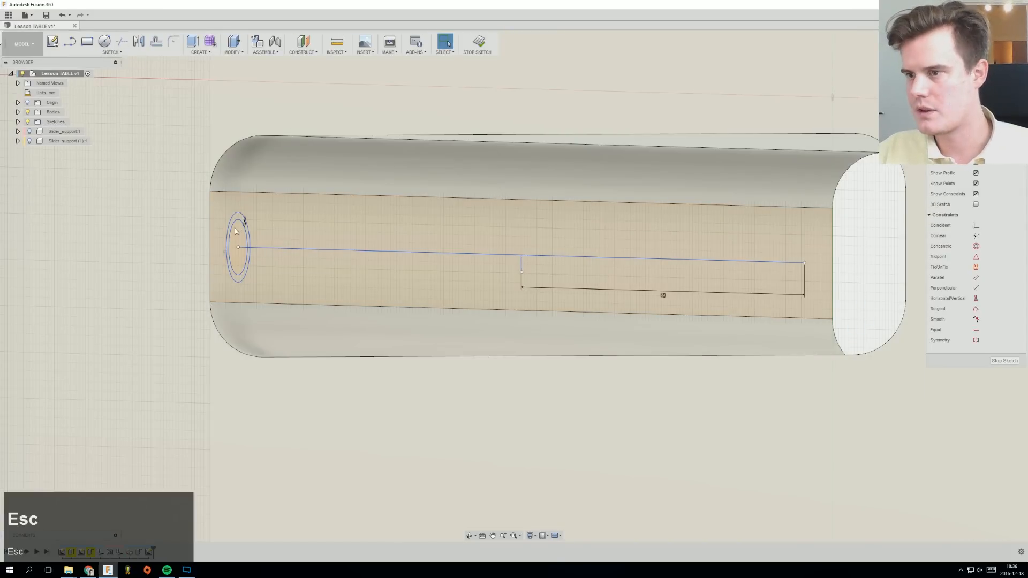
pyautogui.click(236, 215)
pyautogui.hotkey('ctrl', 'c')
pyautogui.hotkey('ctrl', 'v')
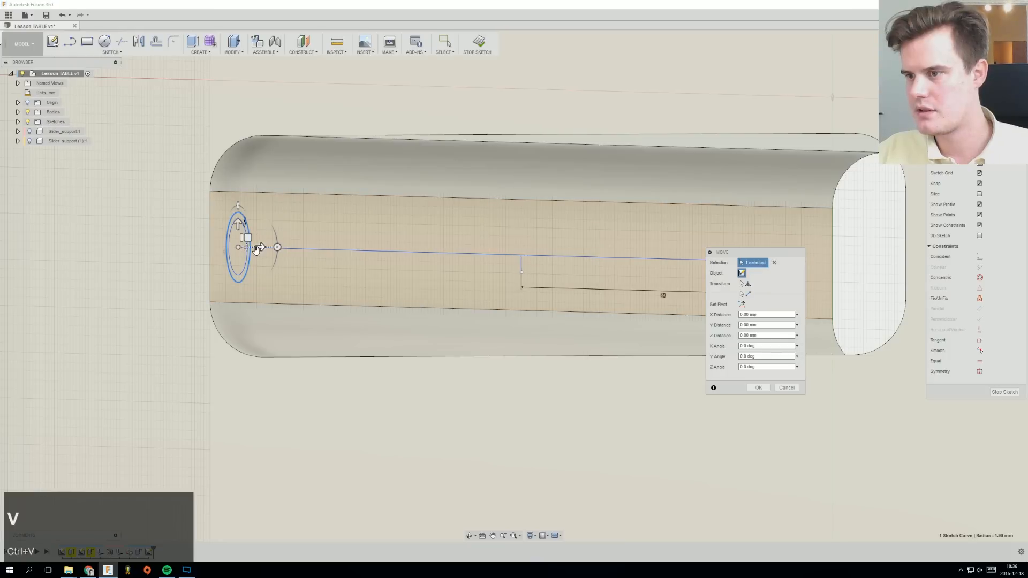
# Try to slide the pasted circle along the wall towards the far end of the long line.
pyautogui.moveTo(257, 249); pyautogui.dragTo(380, 247)
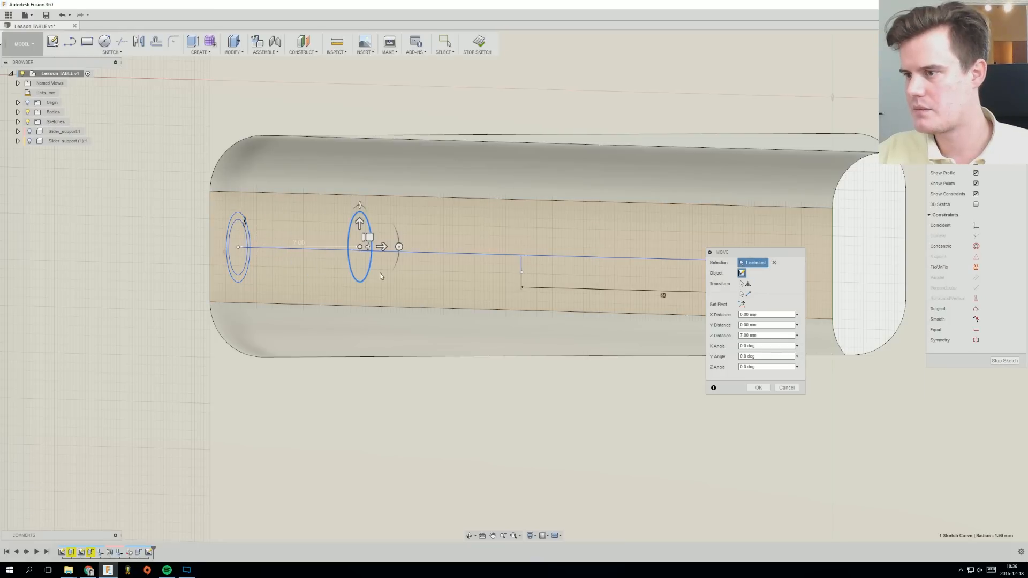
pyautogui.keyDown('shift'); pyautogui.moveTo(380, 276); pyautogui.dragTo(437, 276, button='middle'); pyautogui.keyUp('shift')
pyautogui.moveTo(438, 277); pyautogui.dragTo(297, 276)
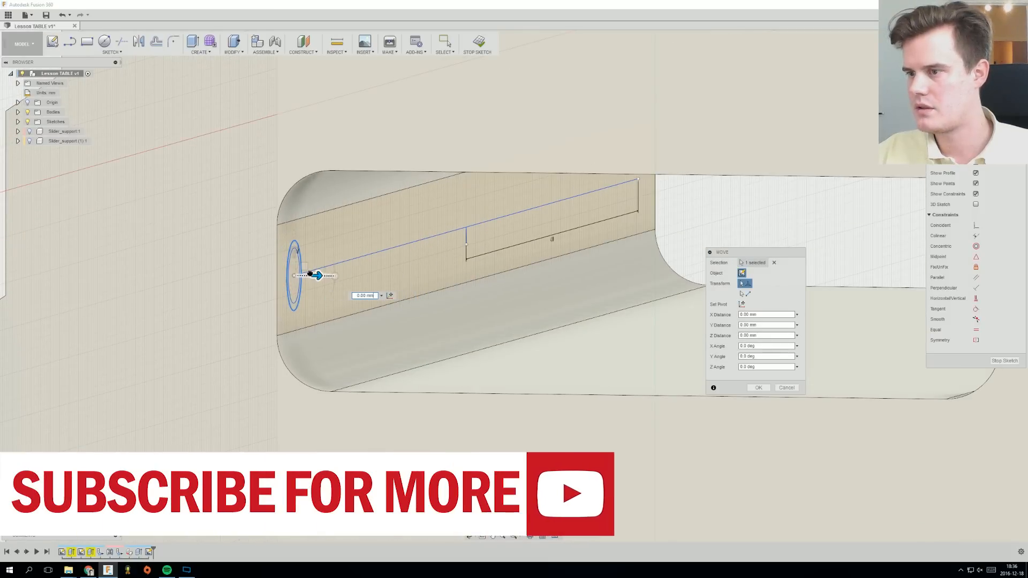
pyautogui.keyDown('shift'); pyautogui.moveTo(294, 275); pyautogui.dragTo(265, 279, button='middle'); pyautogui.keyUp('shift')
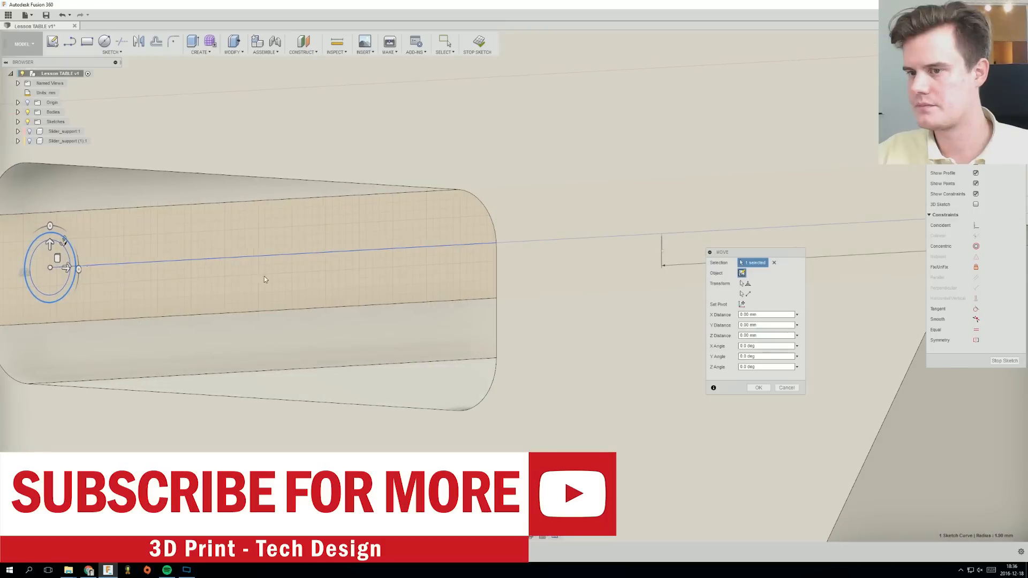
pyautogui.moveTo(64, 262); pyautogui.dragTo(517, 248)
pyautogui.hotkey('ctrl', 'z')
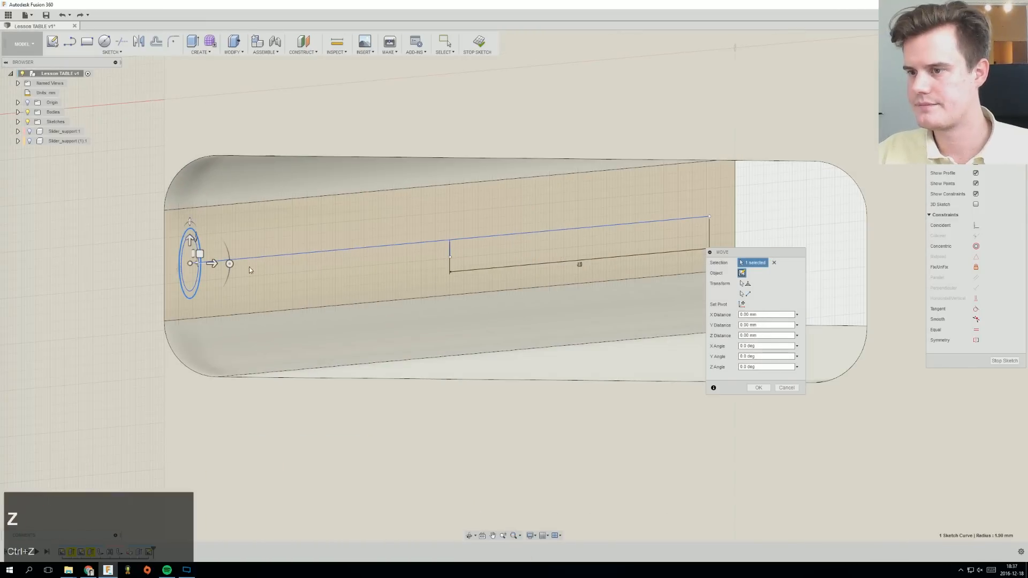
pyautogui.keyDown('shift'); pyautogui.moveTo(209, 261); pyautogui.dragTo(190, 255, button='middle'); pyautogui.keyUp('shift')
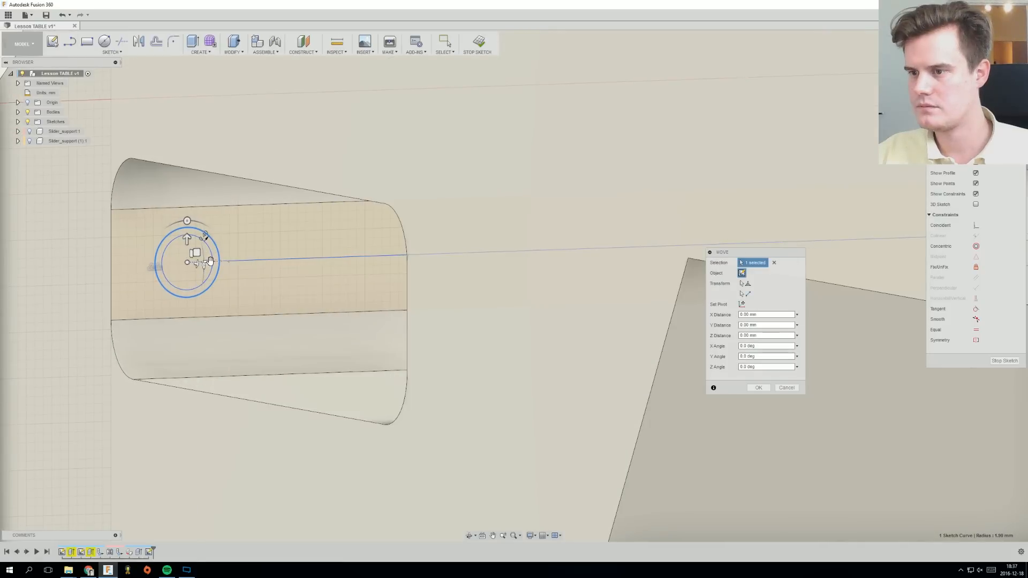
pyautogui.moveTo(209, 261); pyautogui.dragTo(505, 257)
pyautogui.hotkey('ctrl', 'z')
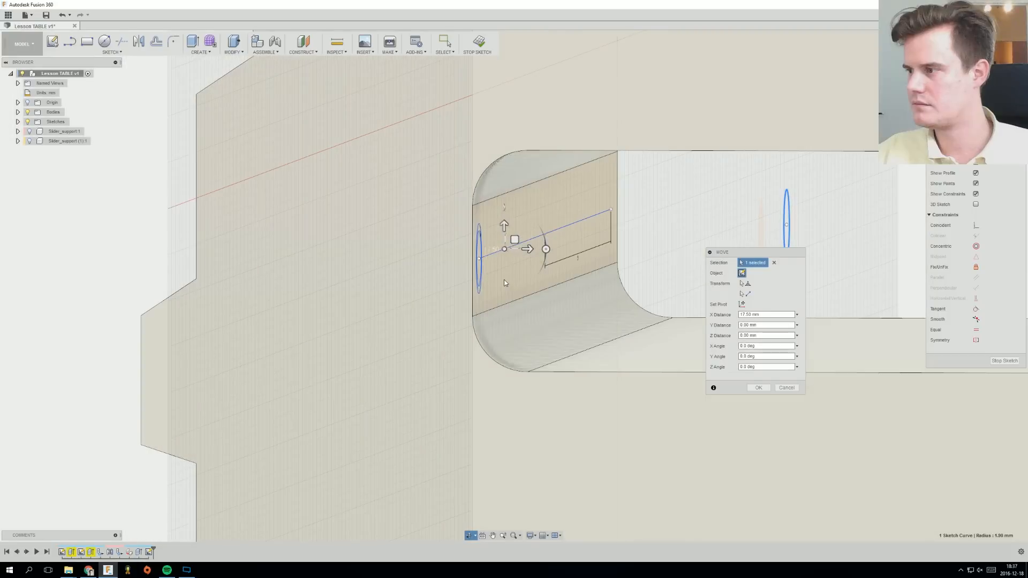
# Move the pasted circle 91 mm in X to the far end of the long line.
pyautogui.moveTo(504, 281)
pyautogui.keyDown('shift'); pyautogui.mouseDown(button='middle')
pyautogui.moveTo(563, 264)
pyautogui.moveTo(493, 279)
pyautogui.mouseUp(button='middle'); pyautogui.keyUp('shift')
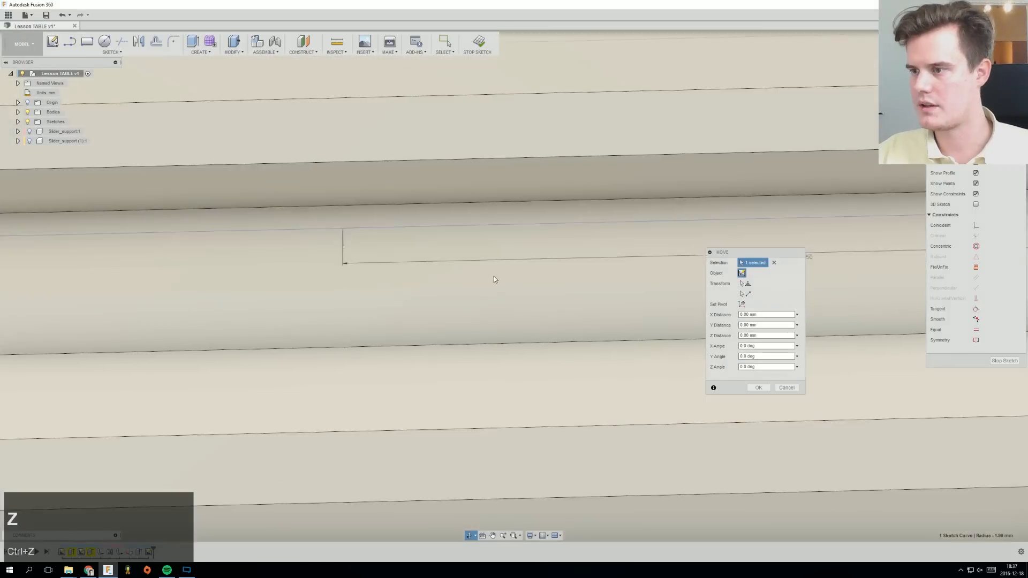
pyautogui.scroll(4, 493, 279)
pyautogui.click(995, 62)
pyautogui.scroll(-12, 502, 259)
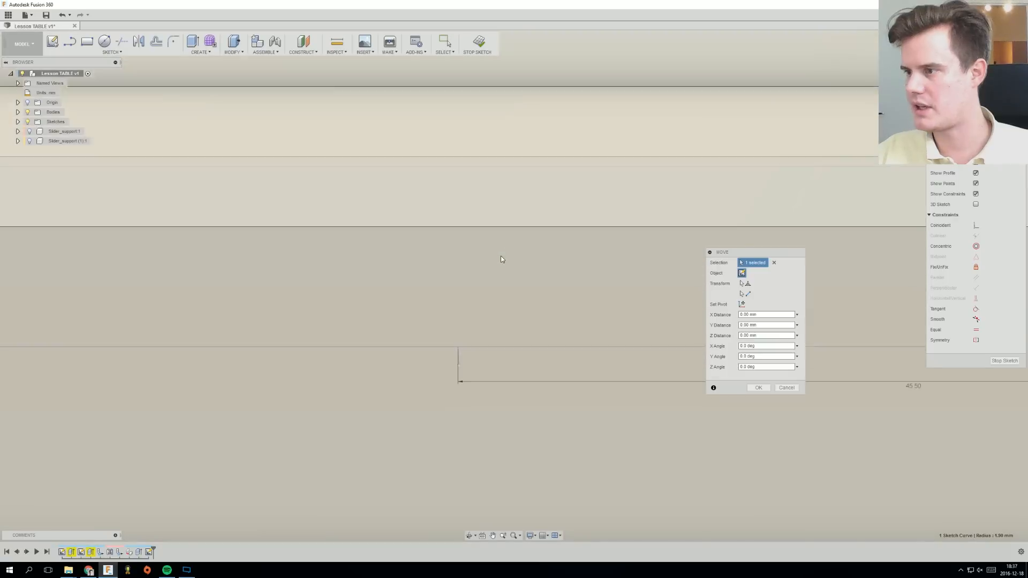
pyautogui.moveTo(356, 274); pyautogui.dragTo(679, 285)
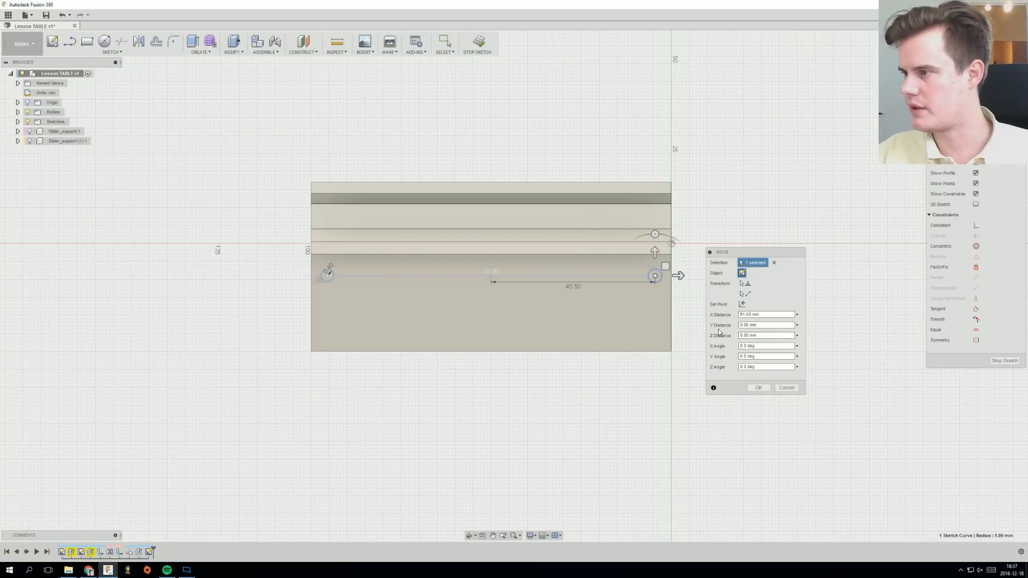
pyautogui.keyDown('ctrl'); pyautogui.moveTo(659, 328); pyautogui.dragTo(458, 311, button='middle'); pyautogui.keyUp('ctrl')
pyautogui.scroll(7, 585, 268)
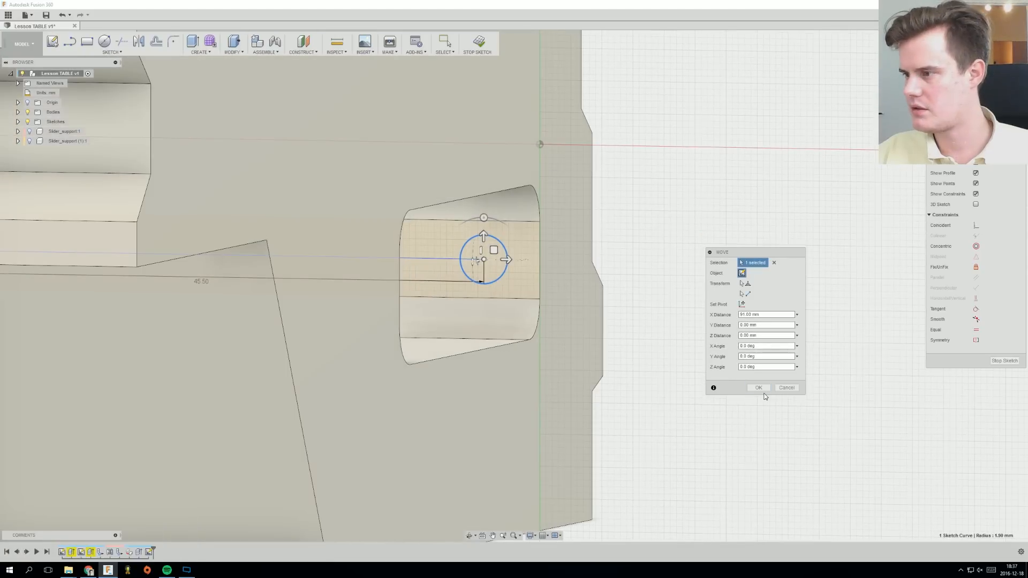
pyautogui.click(761, 389)
# Examine the part's outer profile and long side faces in relation to the circles at both ends of the line.
pyautogui.scroll(-4, 490, 261)
pyautogui.moveTo(490, 261); pyautogui.dragTo(578, 295, button='middle')
pyautogui.keyDown('ctrl'); pyautogui.moveTo(578, 294); pyautogui.dragTo(742, 297, button='middle'); pyautogui.keyUp('ctrl')
pyautogui.scroll(-2, 325, 320)
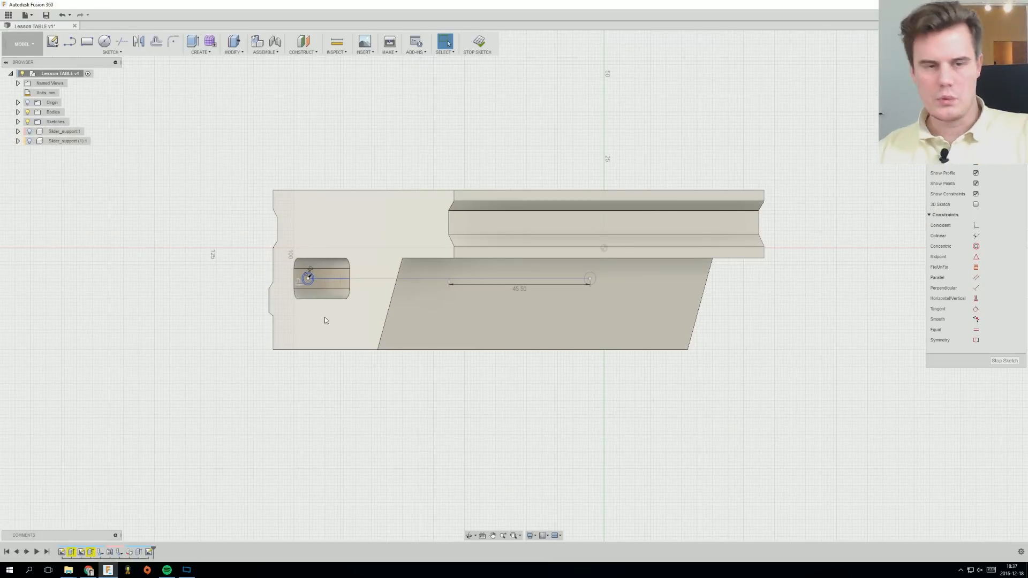
pyautogui.keyDown('shift'); pyautogui.moveTo(347, 369); pyautogui.dragTo(525, 345, button='middle'); pyautogui.keyUp('shift')
pyautogui.moveTo(525, 345); pyautogui.dragTo(595, 391, button='middle')
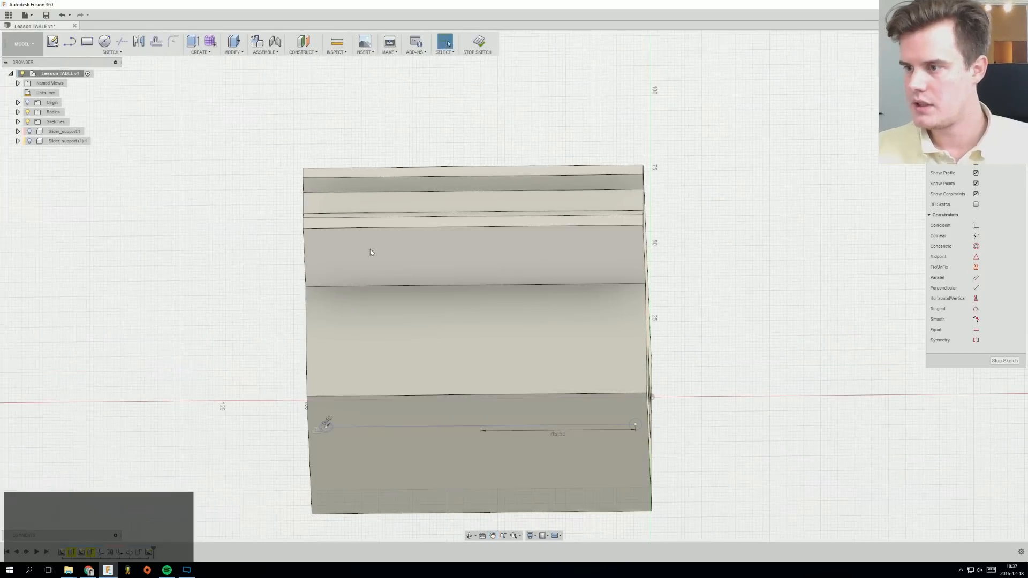
pyautogui.scroll(2, 369, 249)
pyautogui.keyDown('shift'); pyautogui.moveTo(396, 289); pyautogui.dragTo(450, 275, button='middle'); pyautogui.keyUp('shift')
pyautogui.scroll(2, 364, 265)
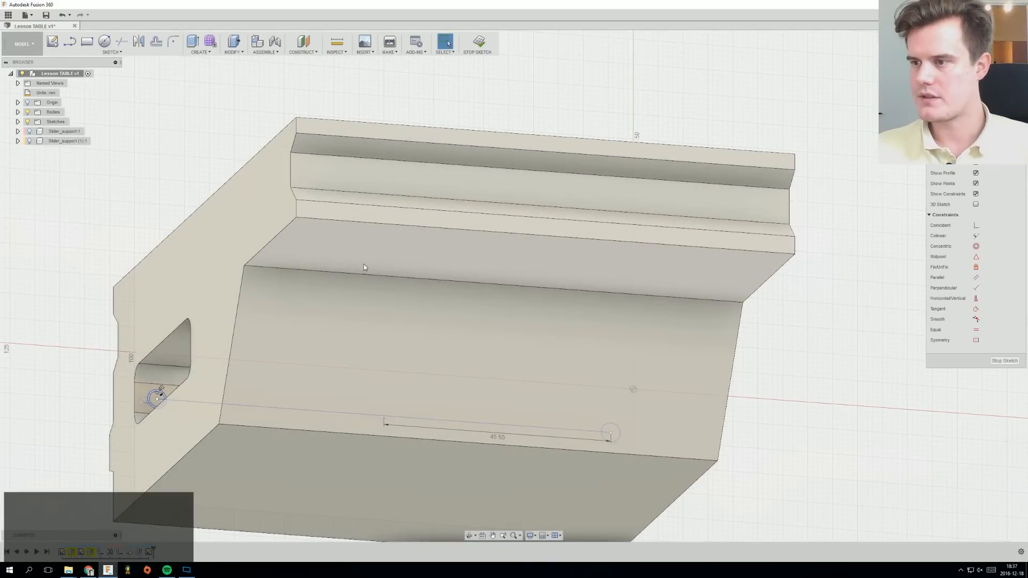
pyautogui.keyDown('shift'); pyautogui.moveTo(364, 264); pyautogui.dragTo(349, 220, button='middle'); pyautogui.keyUp('shift')
pyautogui.scroll(4, 301, 220)
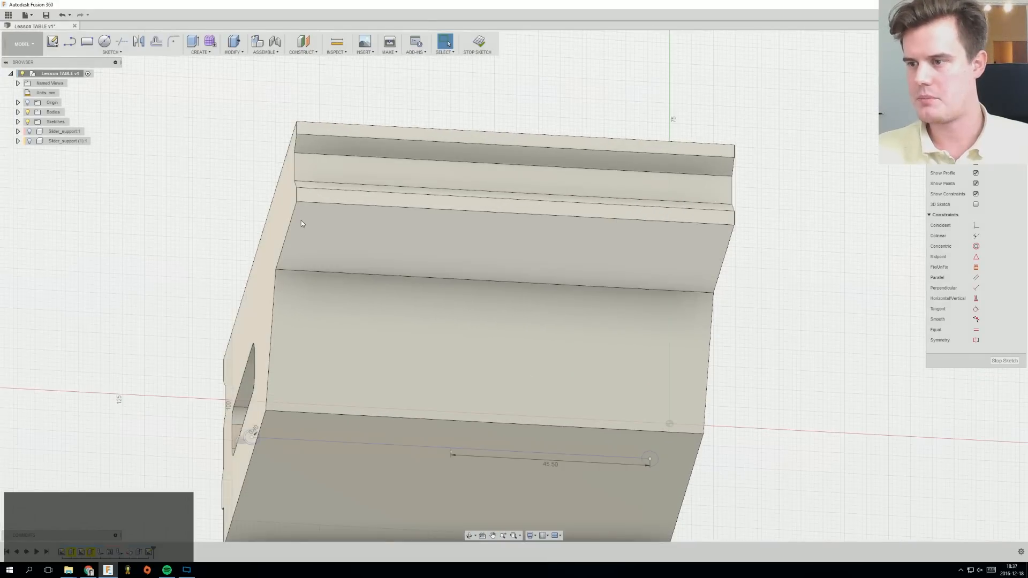
pyautogui.keyDown('shift'); pyautogui.moveTo(299, 220); pyautogui.dragTo(342, 258, button='middle'); pyautogui.keyUp('shift')
pyautogui.click(995, 67)
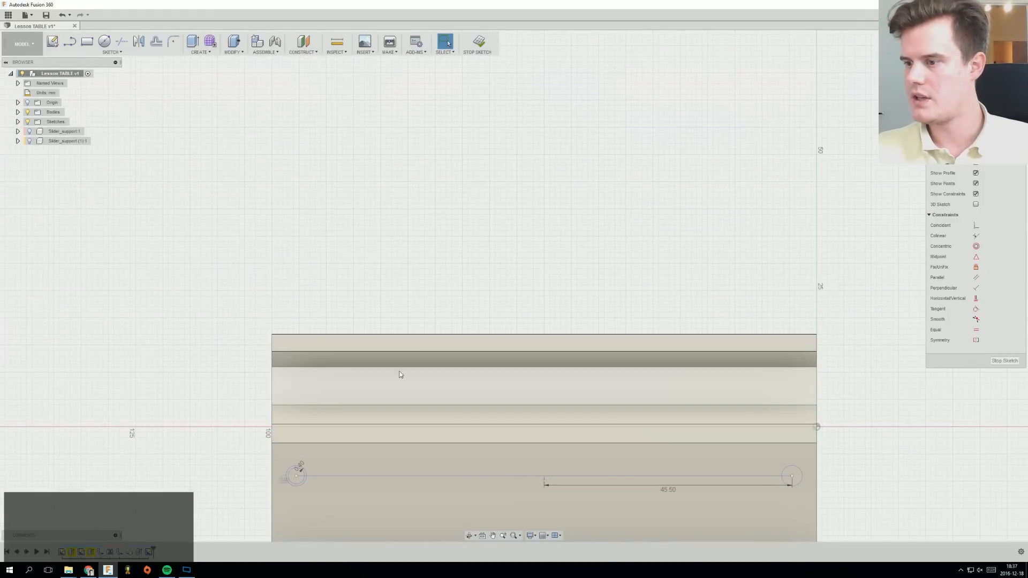
pyautogui.click(397, 382)
pyautogui.keyDown('ctrl'); pyautogui.moveTo(398, 340); pyautogui.dragTo(396, 236, button='middle'); pyautogui.keyUp('ctrl')
pyautogui.click(373, 209)
pyautogui.keyDown('ctrl'); pyautogui.moveTo(349, 303); pyautogui.dragTo(377, 281, button='middle'); pyautogui.keyUp('ctrl')
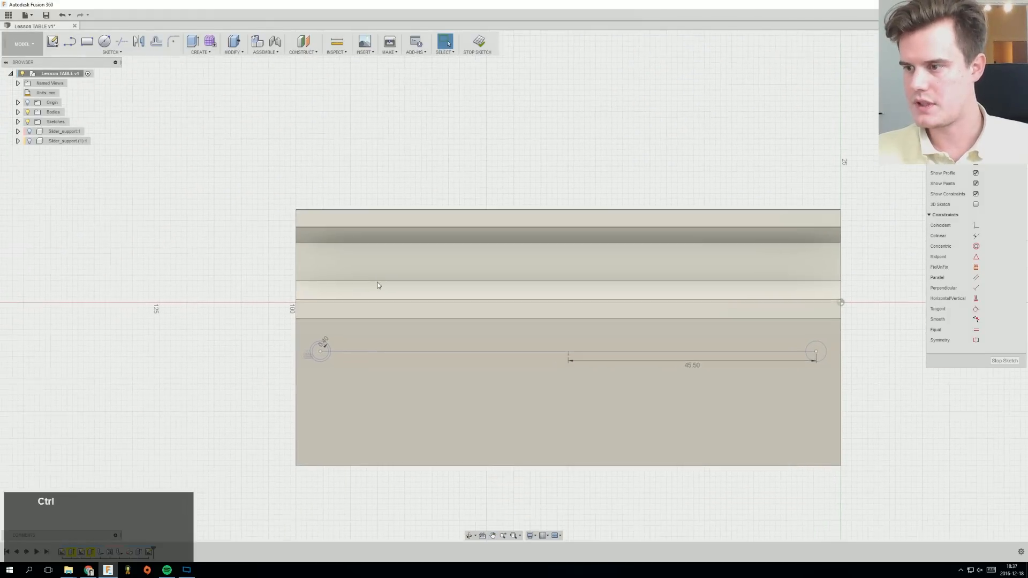
pyautogui.scroll(2, 375, 272)
# Finish the current sketch and create a new sketch on the recessed long face of the side profile.
pyautogui.click(86, 42)
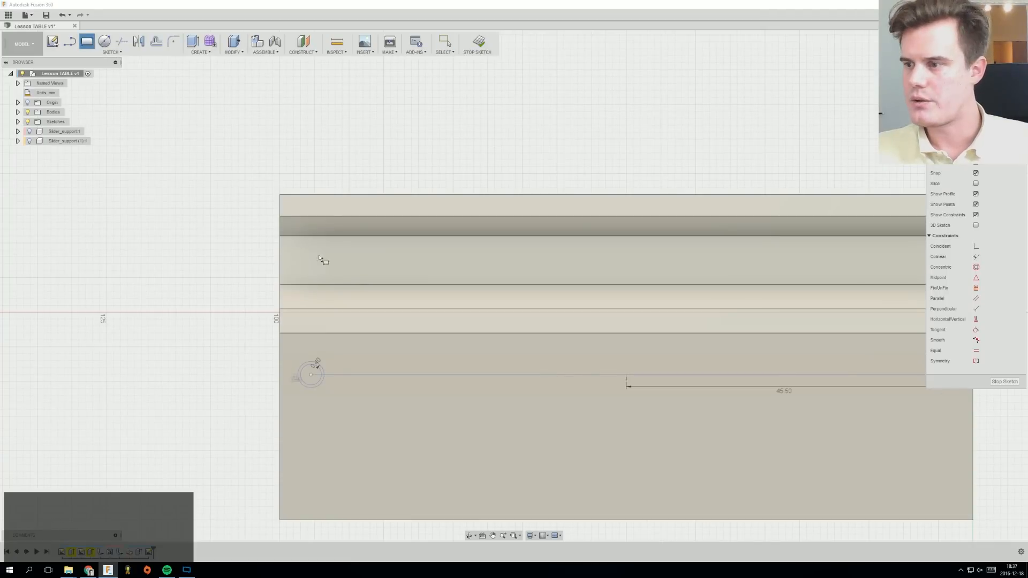
pyautogui.click(69, 41)
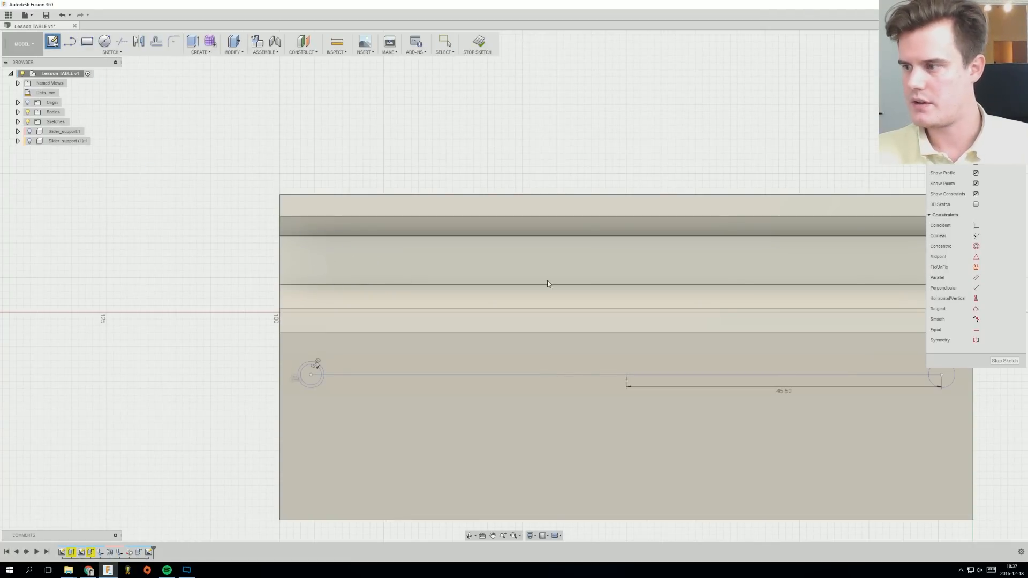
pyautogui.click(1011, 362)
pyautogui.click(335, 274)
pyautogui.rightClick(334, 272)
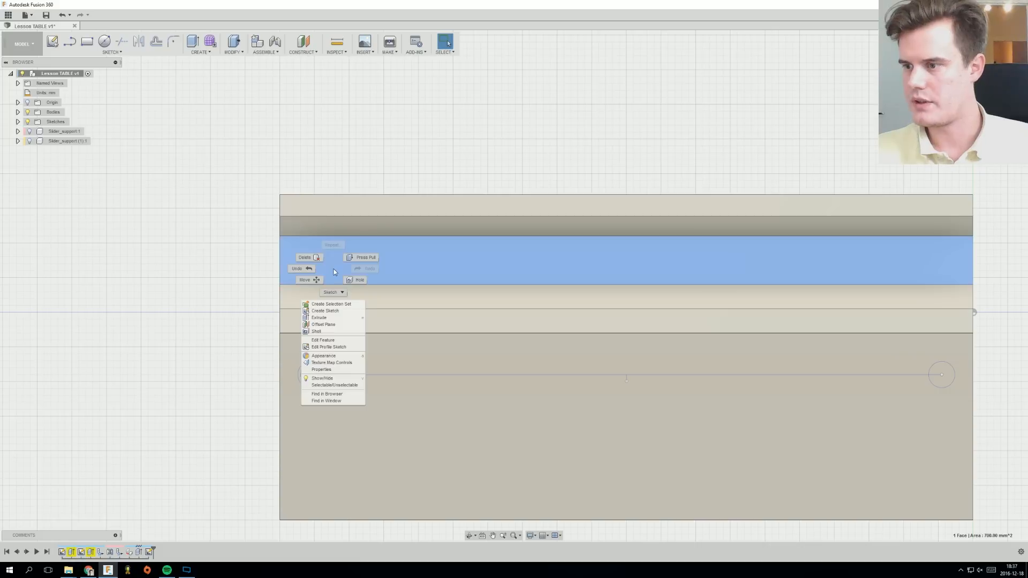
pyautogui.click(323, 311)
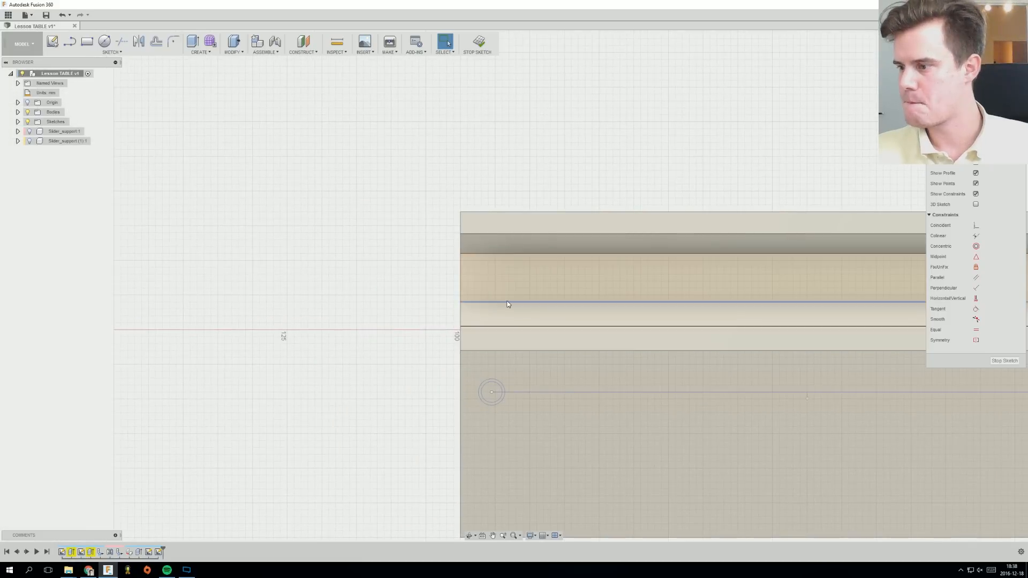
# Draw a short horizontal line in the middle of the recessed face's height, near its end.
pyautogui.scroll(2, 488, 292)
pyautogui.moveTo(496, 292); pyautogui.dragTo(436, 265, button='middle')
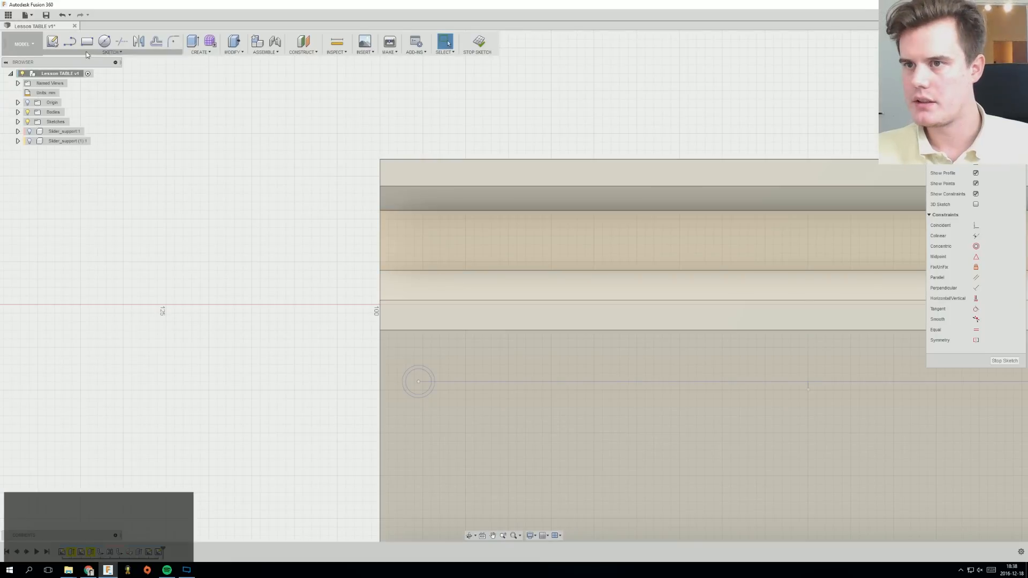
pyautogui.click(70, 44)
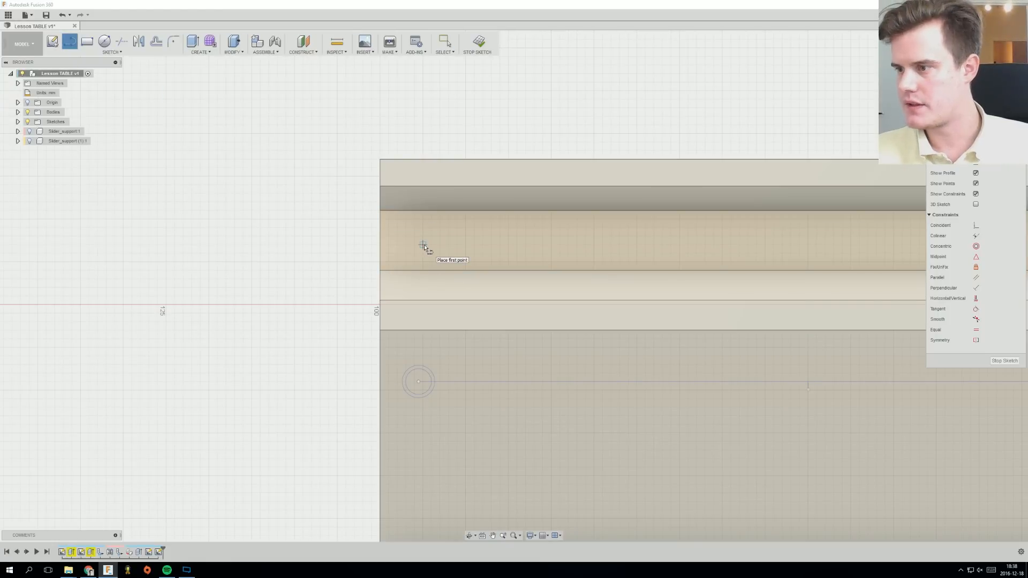
pyautogui.scroll(3, 424, 245)
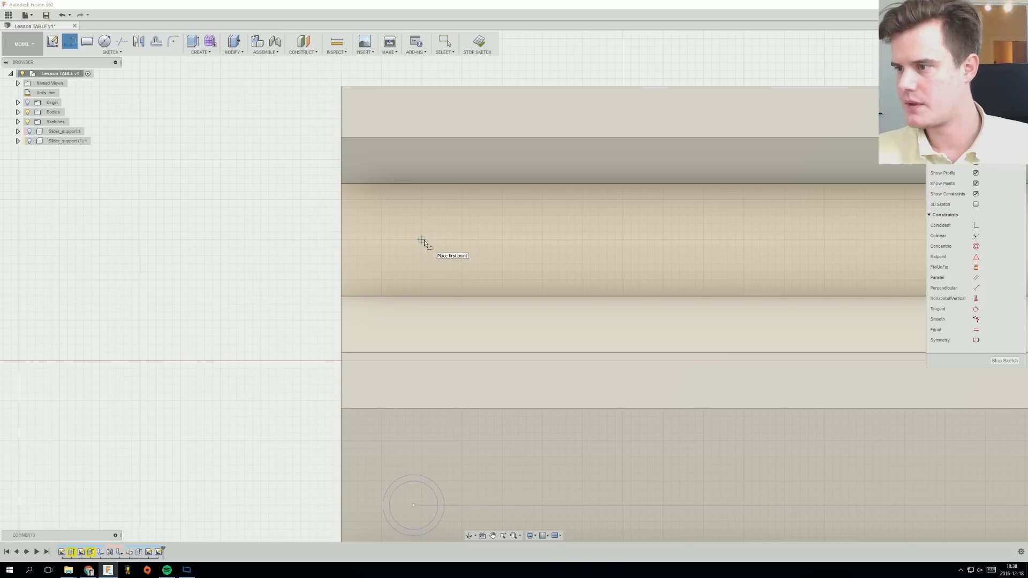
pyautogui.click(422, 239)
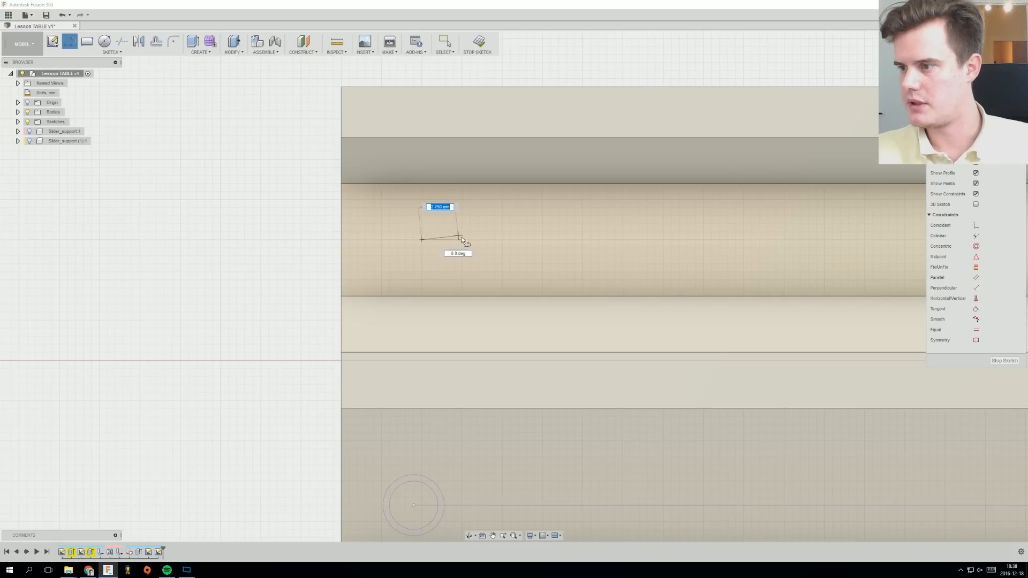
pyautogui.rightClick(509, 239)
pyautogui.click(543, 245)
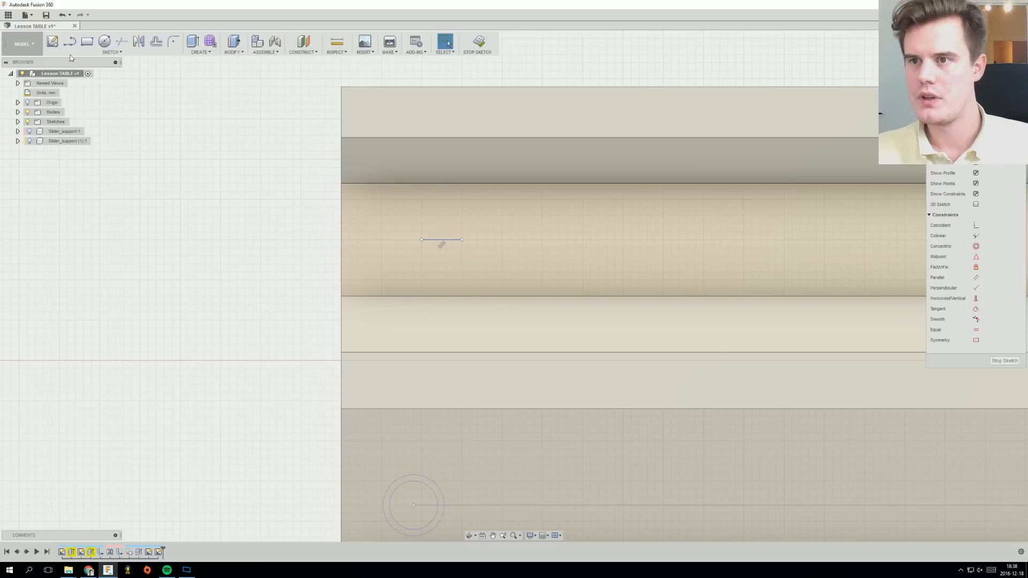
pyautogui.click(103, 43)
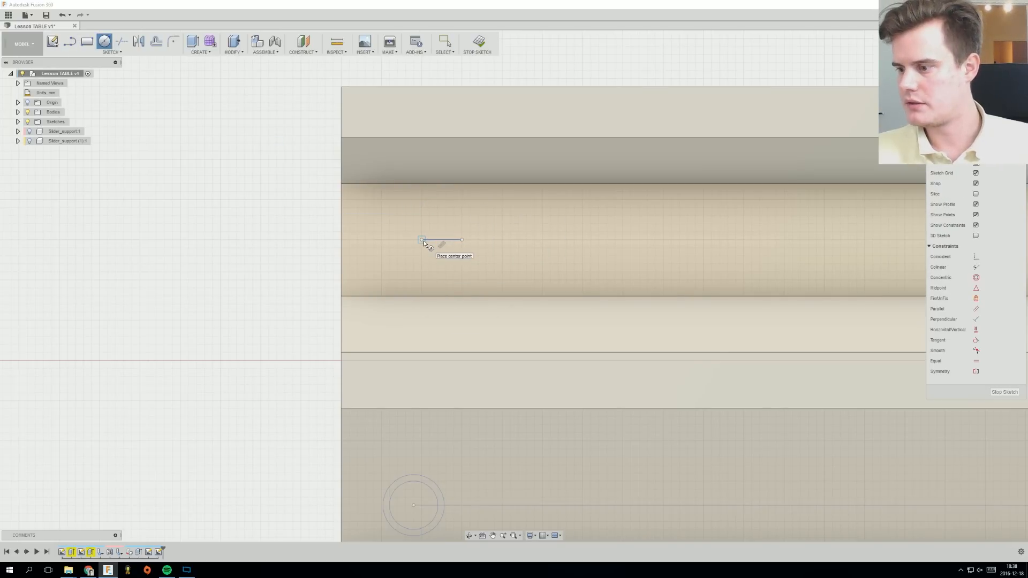
pyautogui.press('Escape')
pyautogui.click(336, 42)
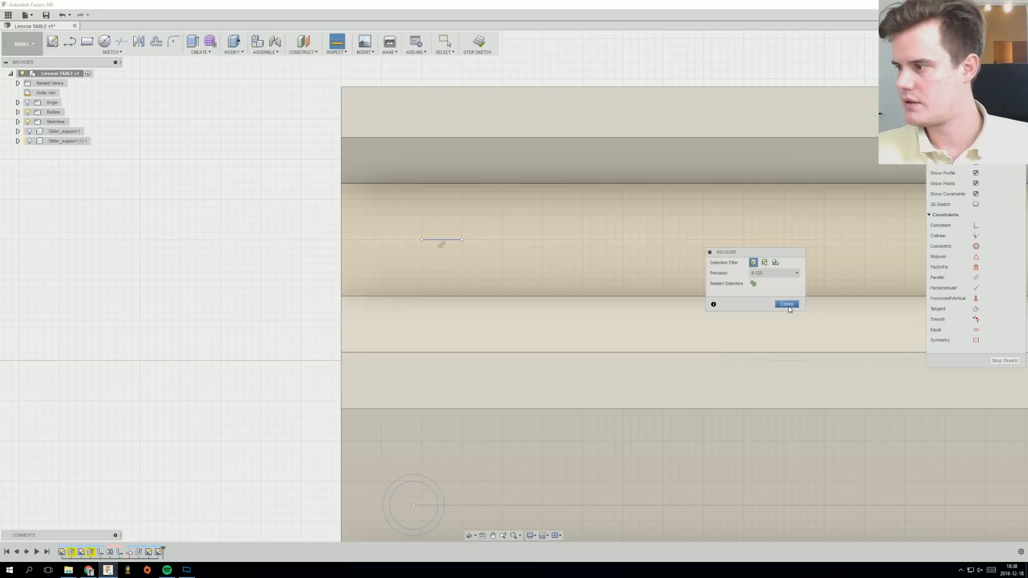
pyautogui.click(787, 304)
# Draw a 3.8 mm diameter circle centred on the endpoint of the short line nearest the face's end.
pyautogui.click(104, 41)
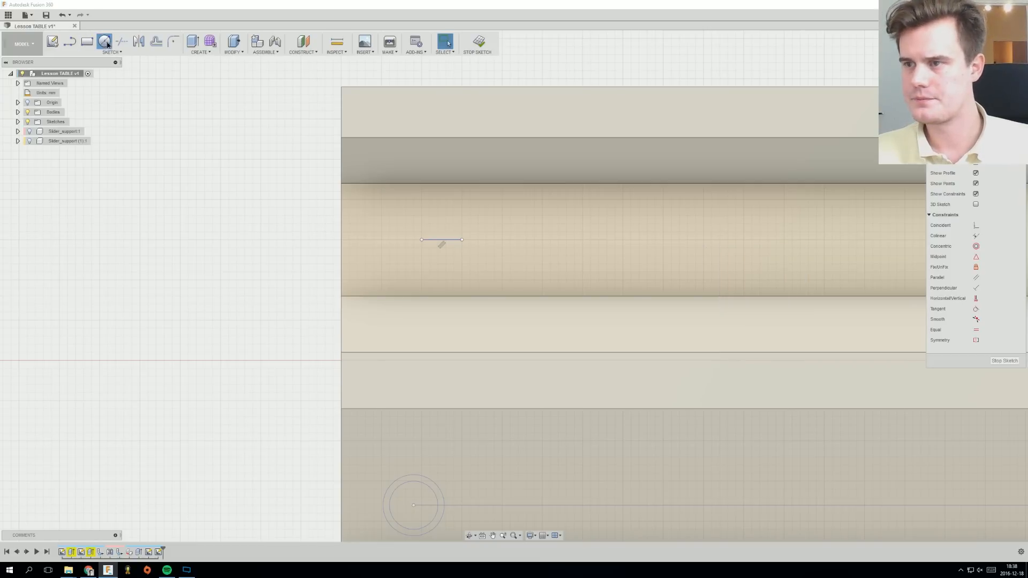
pyautogui.click(423, 241)
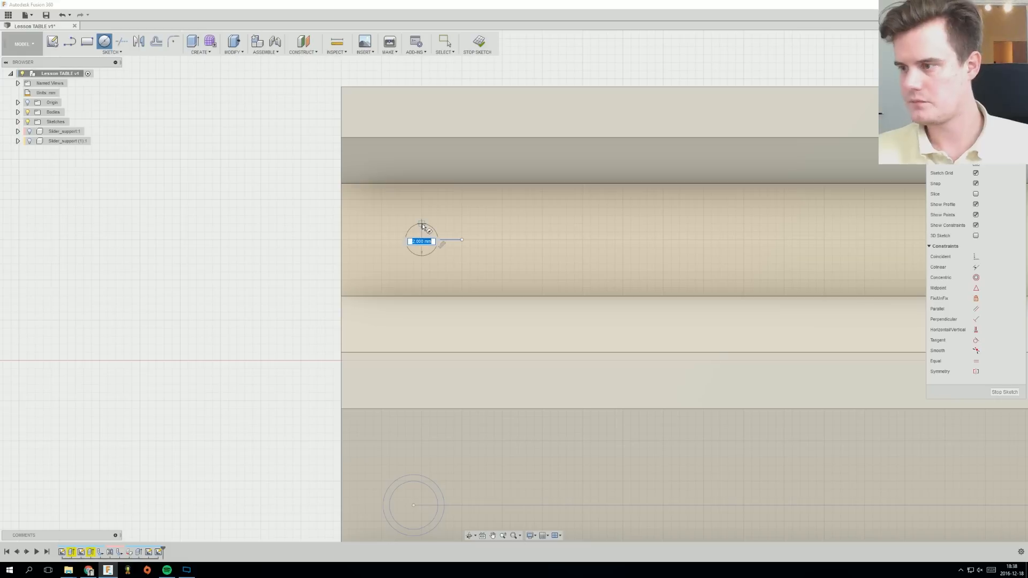
pyautogui.write('3.8')
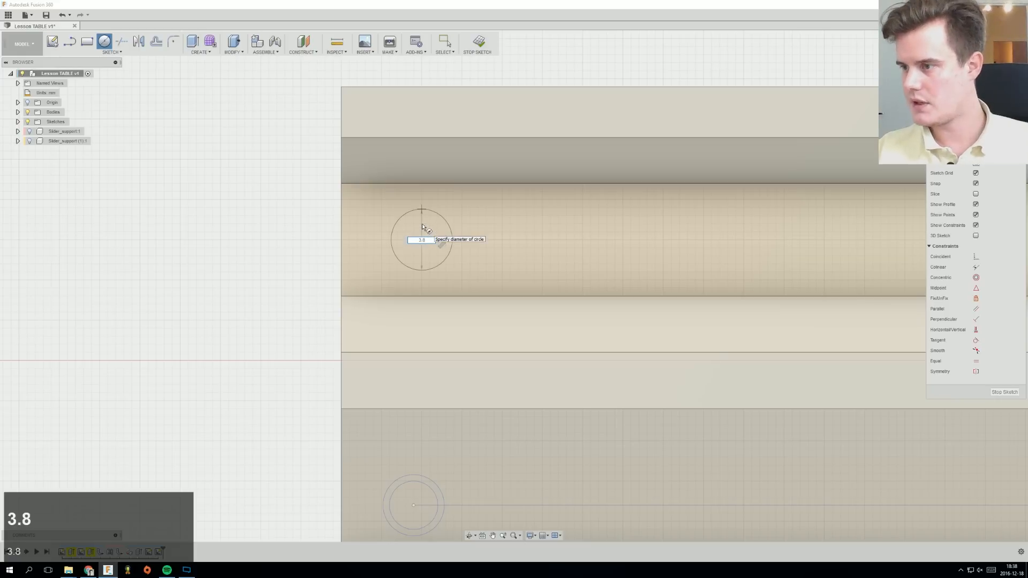
pyautogui.press('Return')
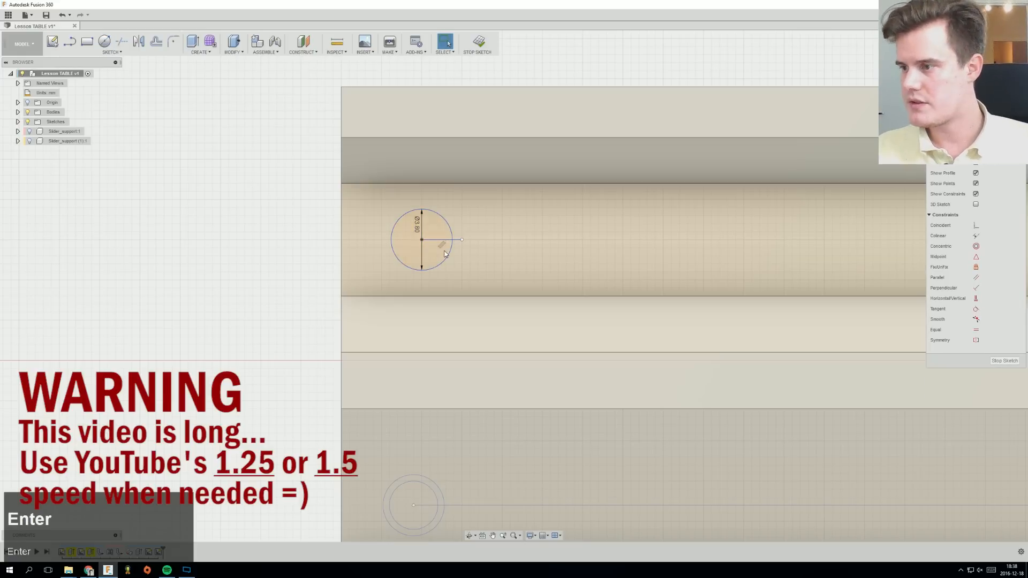
pyautogui.rightClick(443, 250)
pyautogui.press('Escape')
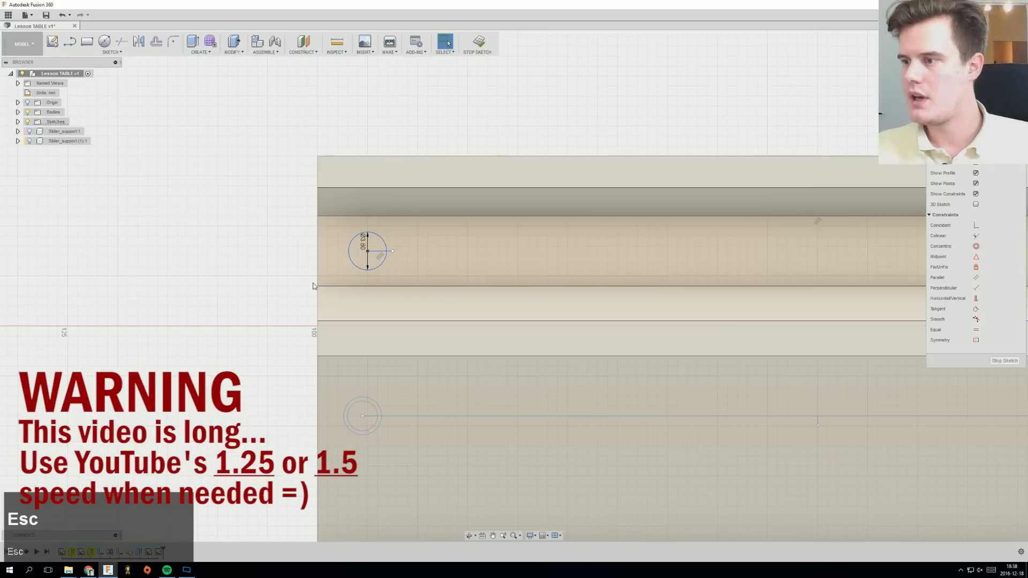
# Shift the 3.8 mm circle's centre inward along the recessed face, past the other end of the short line.
pyautogui.moveTo(345, 294)
pyautogui.keyDown('shift'); pyautogui.mouseDown(button='middle')
pyautogui.moveTo(452, 334)
pyautogui.moveTo(449, 319)
pyautogui.moveTo(354, 315)
pyautogui.mouseUp(button='middle'); pyautogui.keyUp('shift')
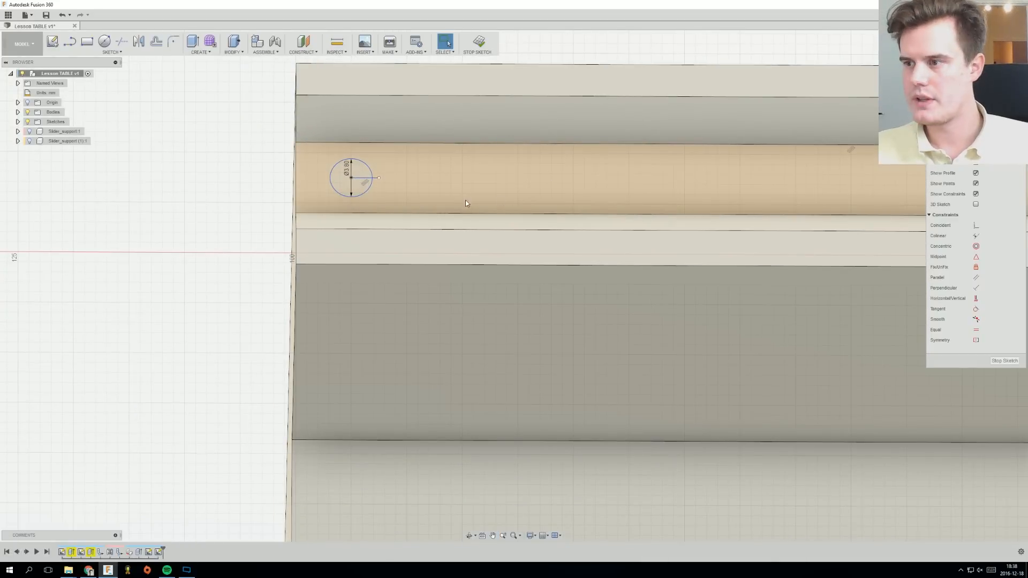
pyautogui.keyDown('shift'); pyautogui.moveTo(466, 203); pyautogui.dragTo(447, 218, button='middle'); pyautogui.keyUp('shift')
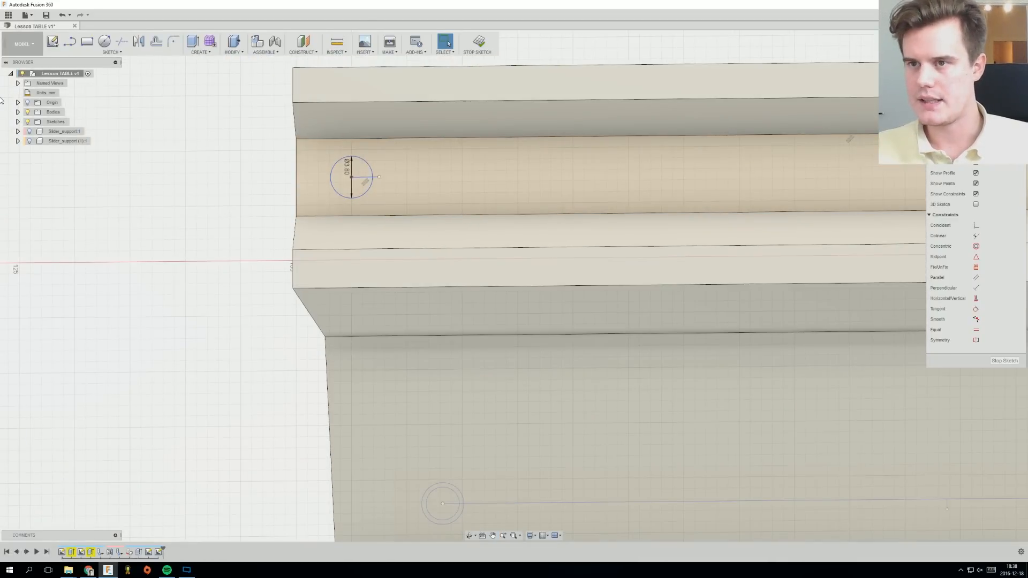
pyautogui.keyDown('shift'); pyautogui.moveTo(375, 227); pyautogui.dragTo(332, 207, button='middle'); pyautogui.keyUp('shift')
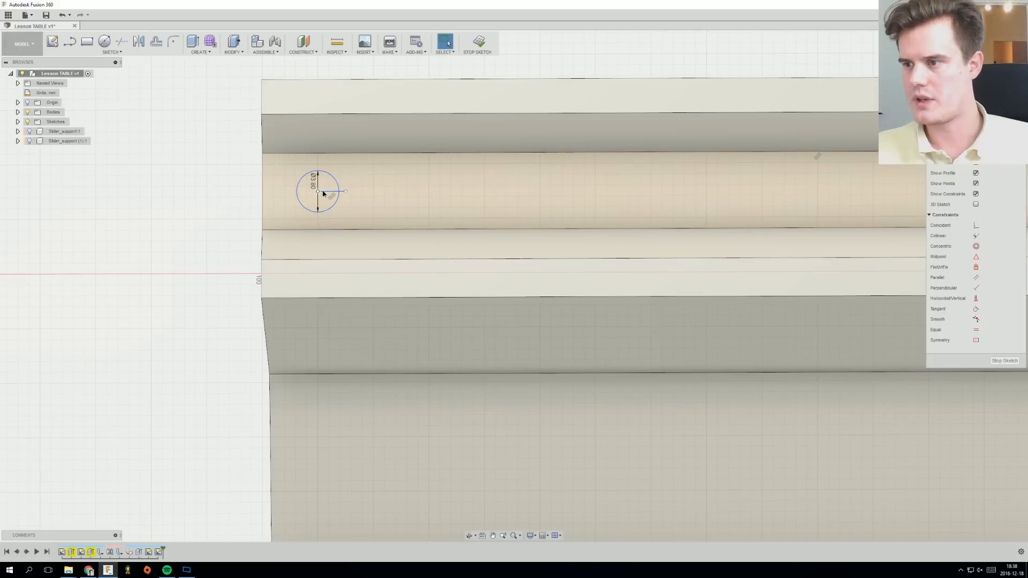
pyautogui.moveTo(319, 193); pyautogui.dragTo(371, 194)
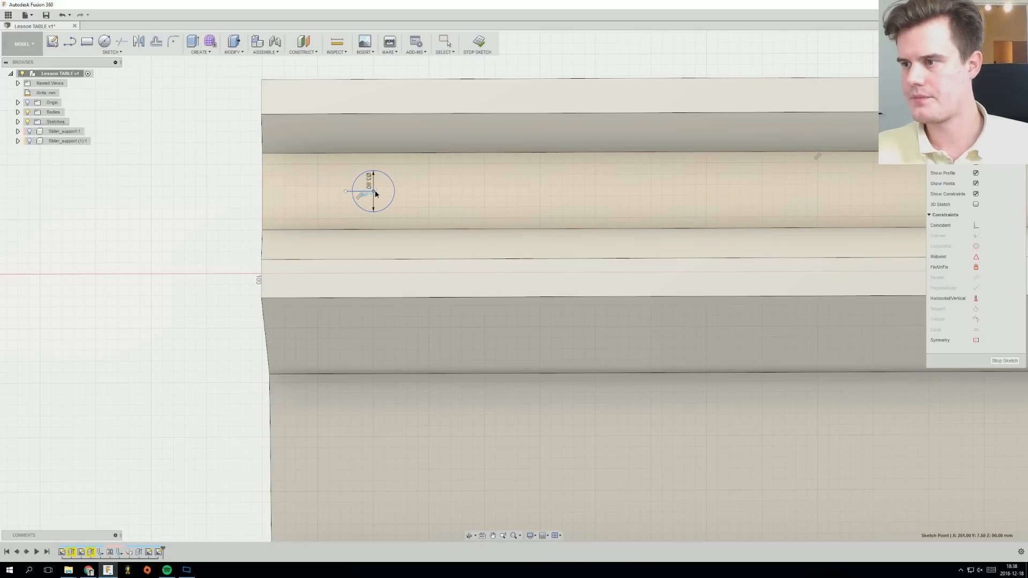
# Start another circle on the recessed face at the 3.8 mm circle.
pyautogui.keyDown('shift'); pyautogui.moveTo(412, 238); pyautogui.dragTo(324, 396, button='middle'); pyautogui.keyUp('shift')
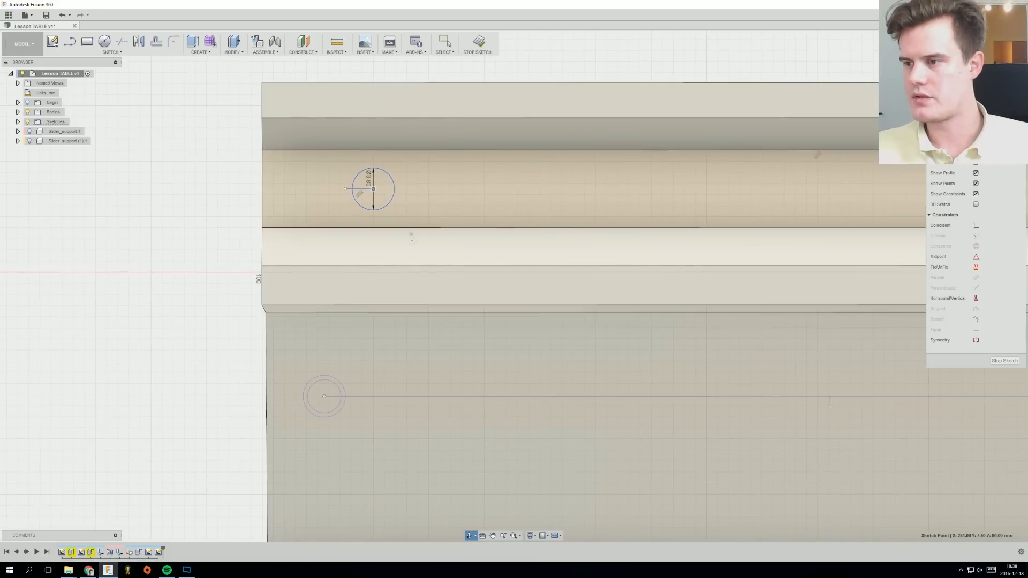
pyautogui.click(70, 42)
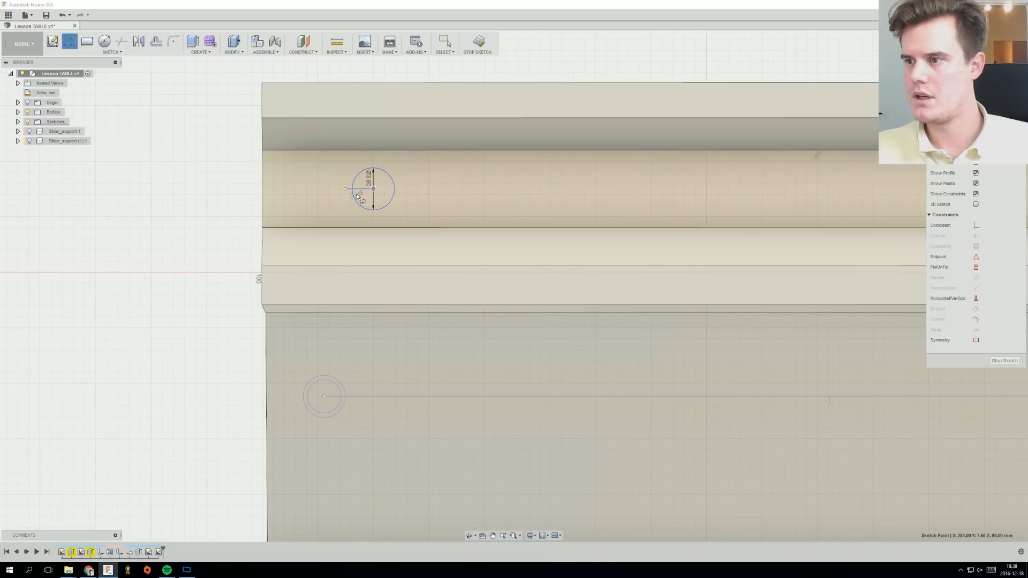
pyautogui.click(104, 41)
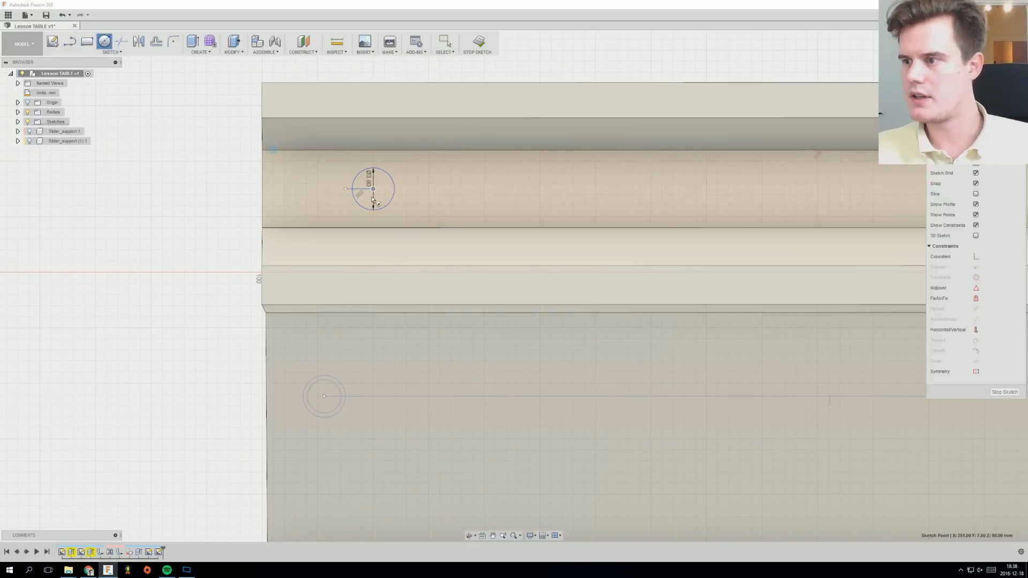
# Draw a concentric circle about 9 mm in diameter and a sloping line about 10.8 mm long from its left quadrant down to the table's lower edge.
pyautogui.click(373, 189)
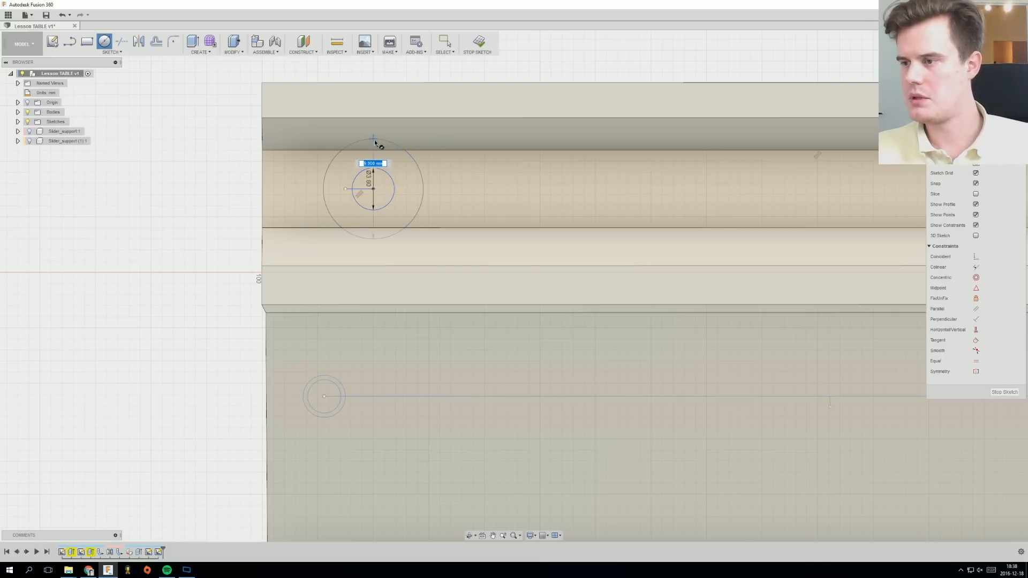
pyautogui.click(70, 43)
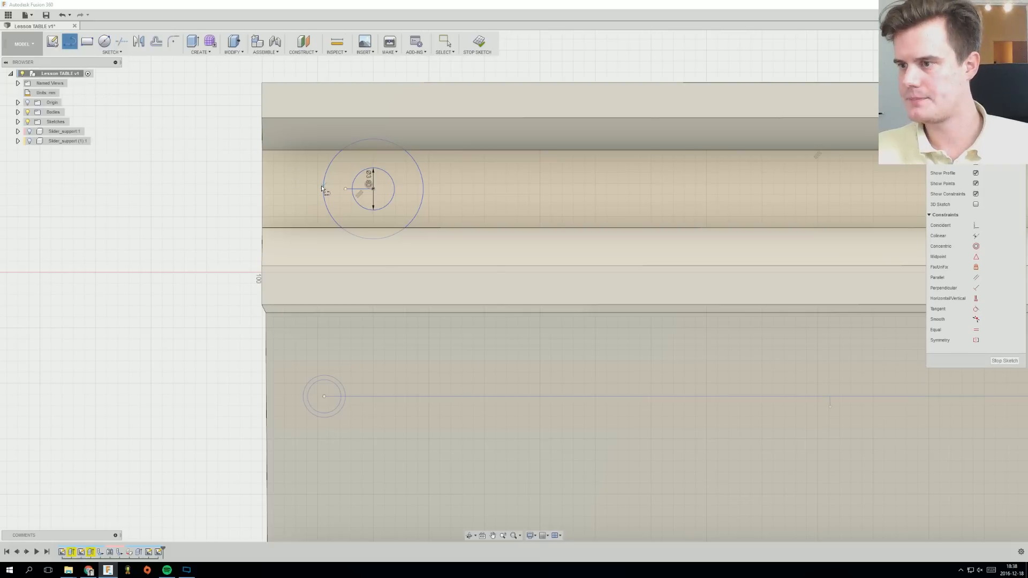
pyautogui.scroll(3, 329, 187)
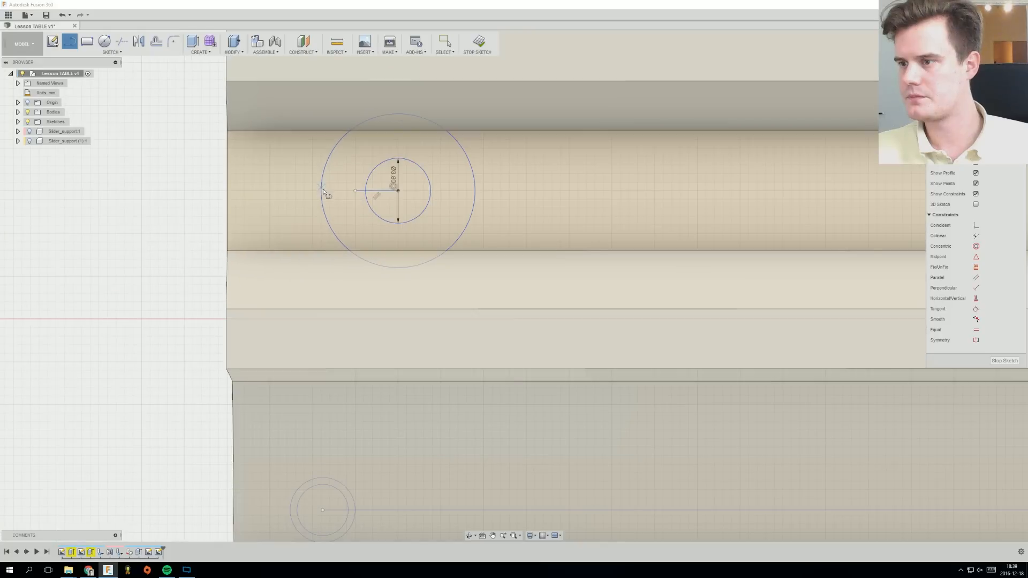
pyautogui.click(321, 191)
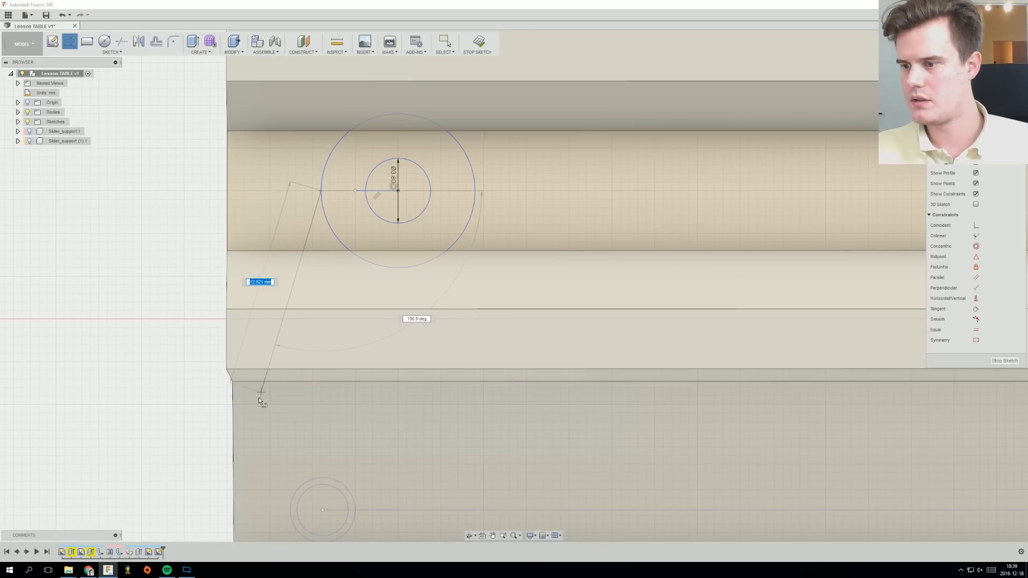
pyautogui.scroll(1, 270, 400)
pyautogui.scroll(-4, 273, 399)
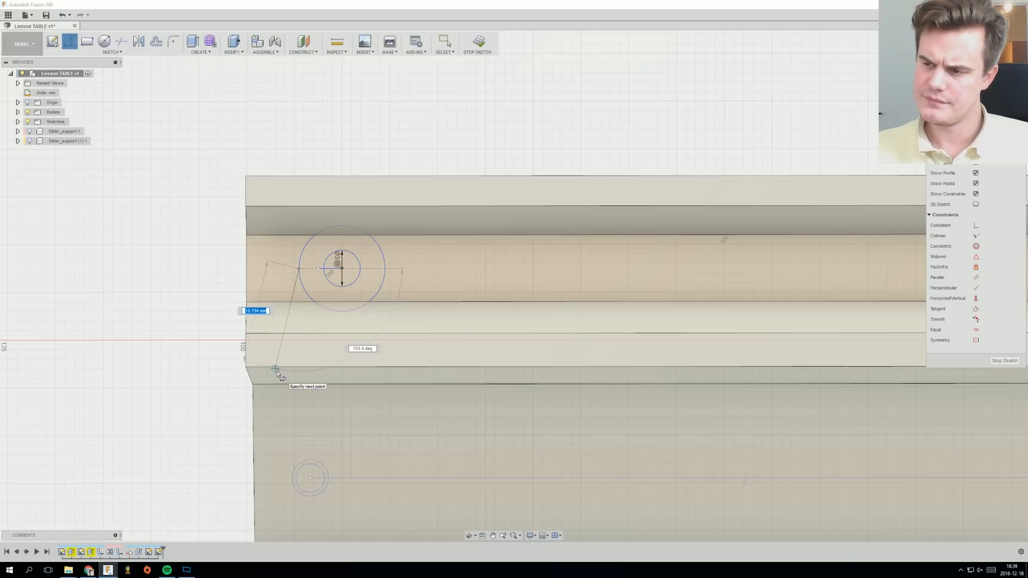
pyautogui.click(275, 369)
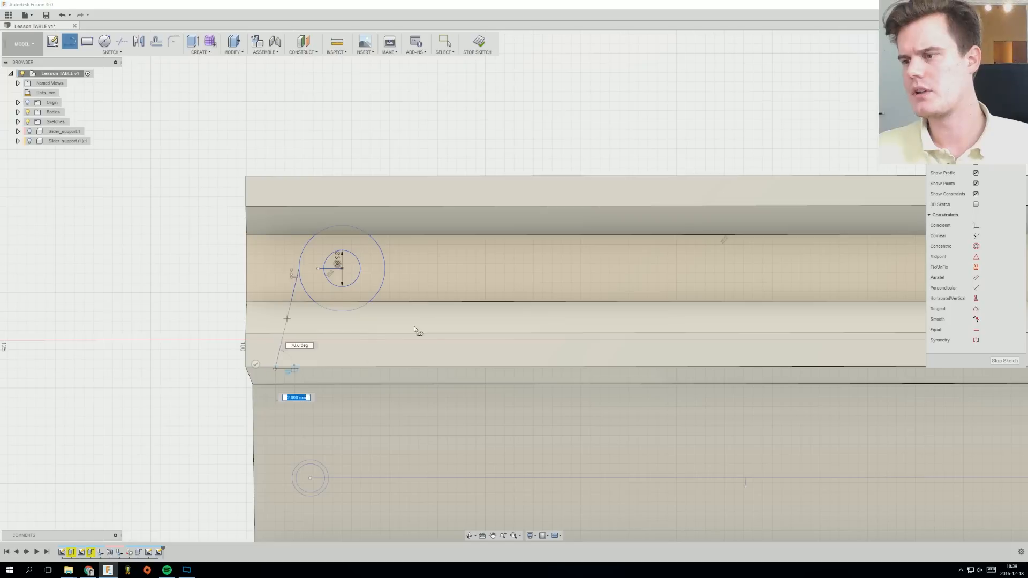
pyautogui.press('Escape')
# Draw a sloping line about 13 mm long from the circle's right quadrant and close the outline with a horizontal base about 19 mm long.
pyautogui.rightClick(423, 283)
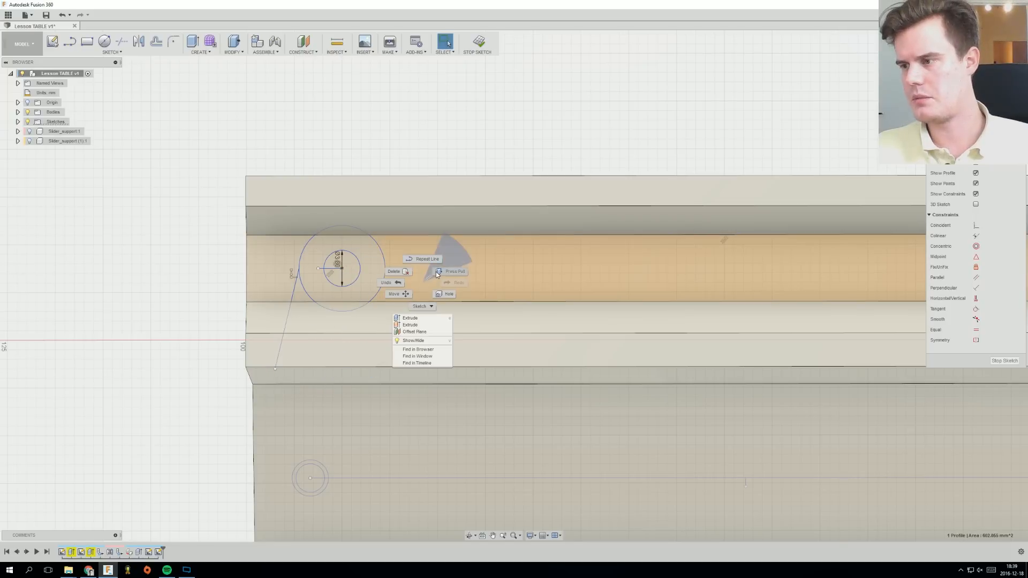
pyautogui.click(406, 263)
pyautogui.scroll(5, 387, 272)
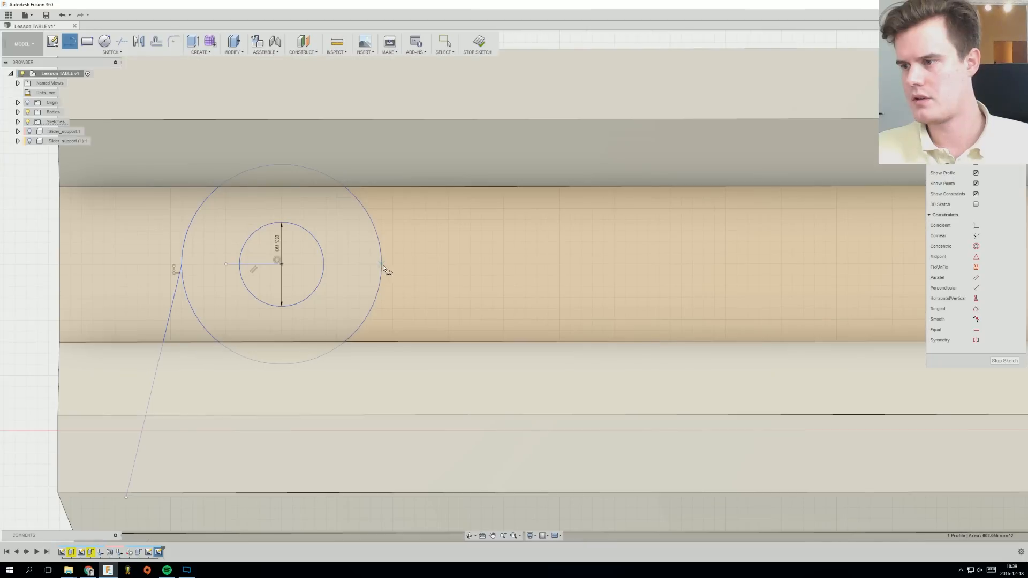
pyautogui.scroll(-3, 380, 265)
pyautogui.click(380, 265)
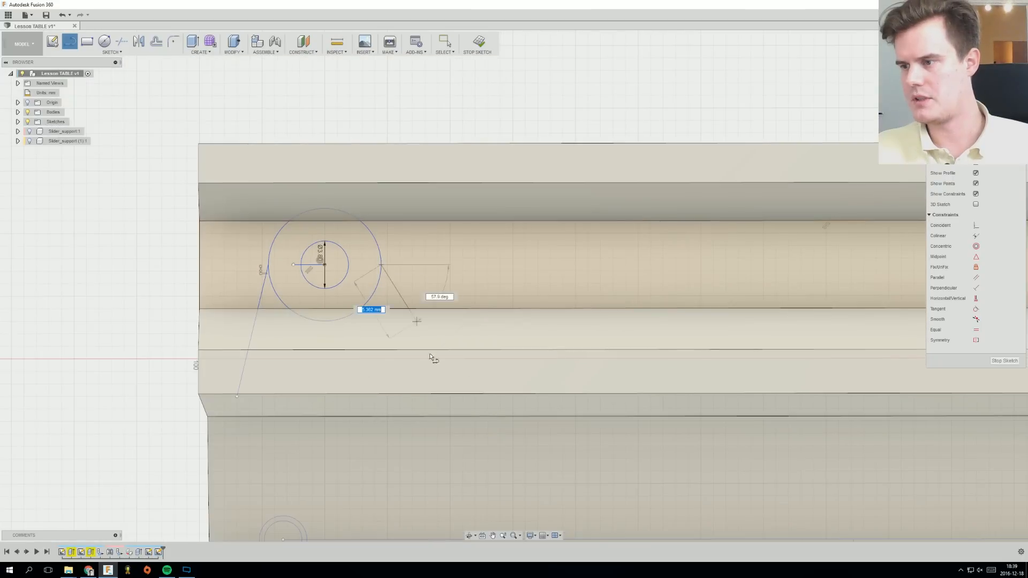
pyautogui.doubleClick(476, 396)
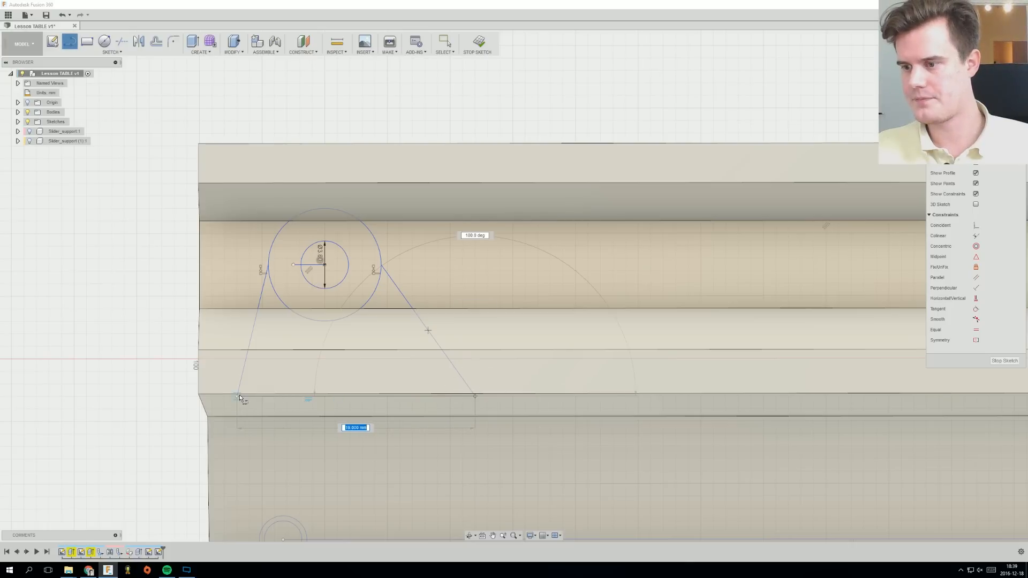
pyautogui.click(238, 395)
pyautogui.rightClick(328, 369)
pyautogui.click(368, 369)
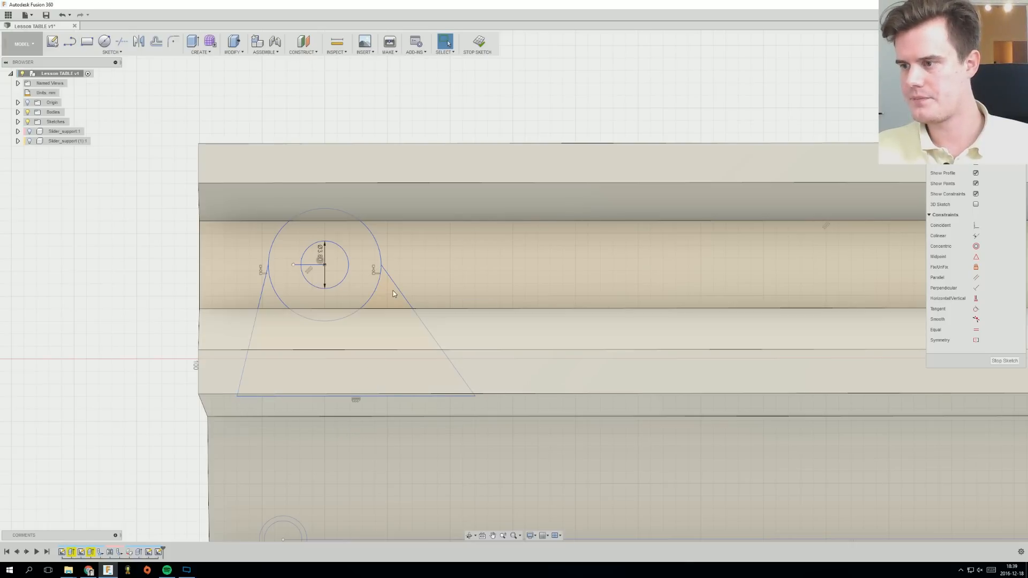
pyautogui.scroll(2, 389, 272)
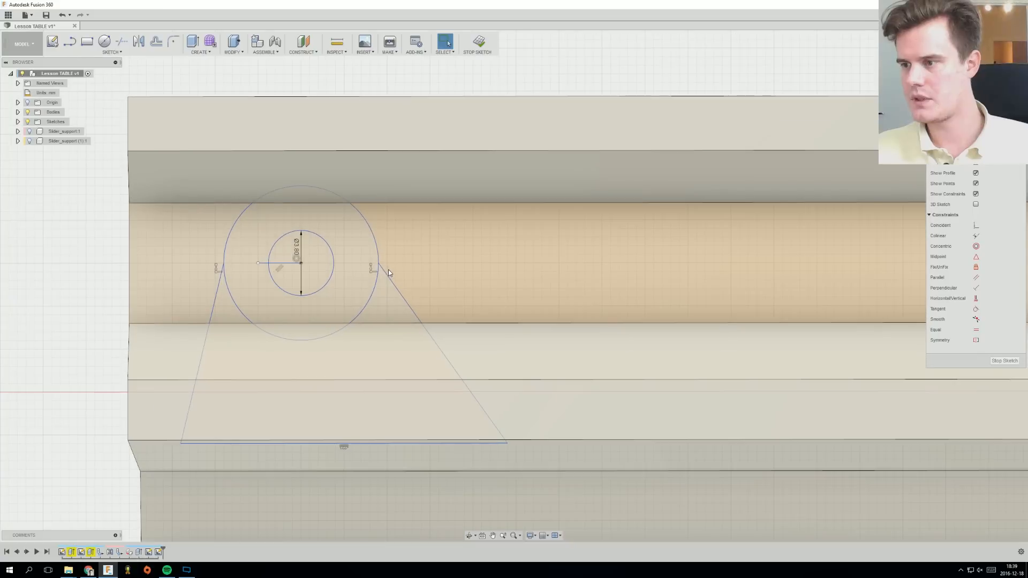
pyautogui.click(158, 44)
pyautogui.click(173, 43)
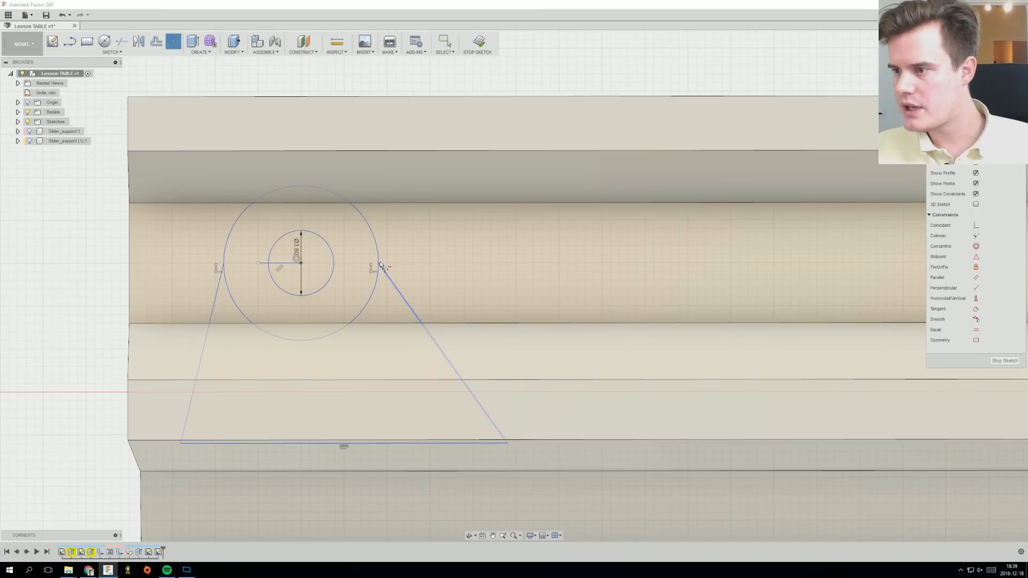
pyautogui.rightClick(374, 251)
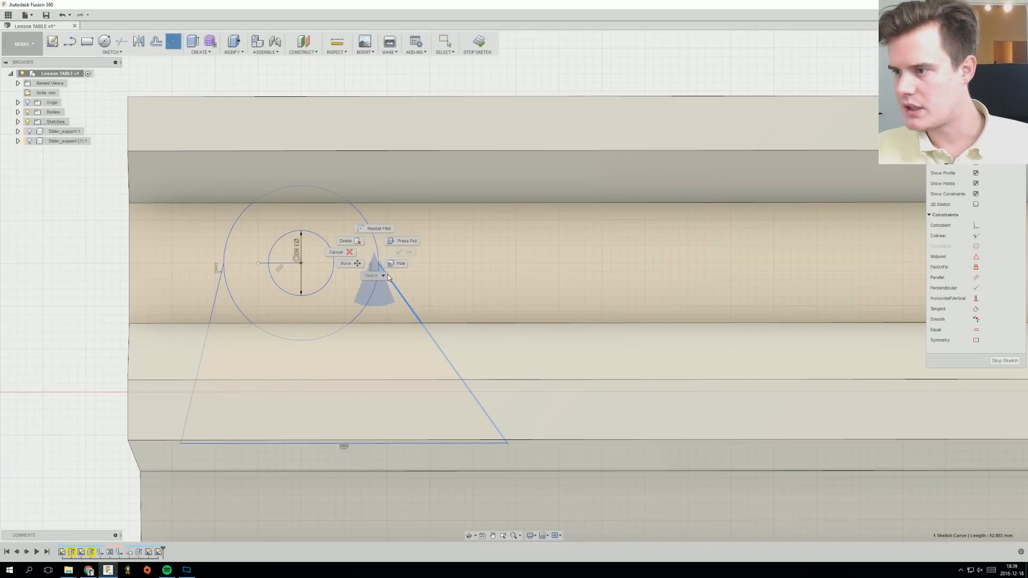
pyautogui.click(349, 255)
pyautogui.rightClick(400, 252)
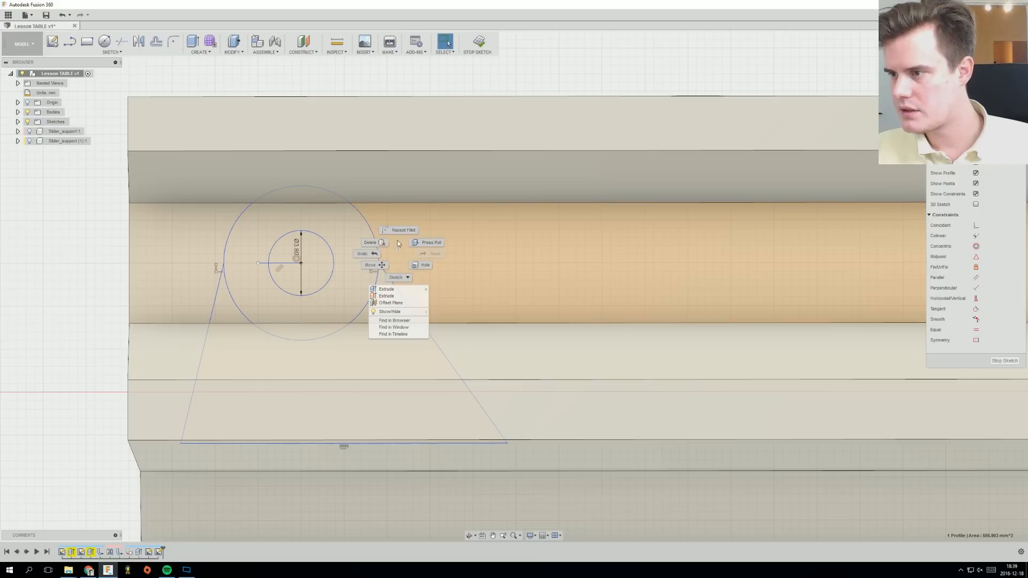
pyautogui.click(375, 253)
pyautogui.keyDown('shift'); pyautogui.moveTo(333, 291); pyautogui.dragTo(375, 257, button='middle'); pyautogui.keyUp('shift')
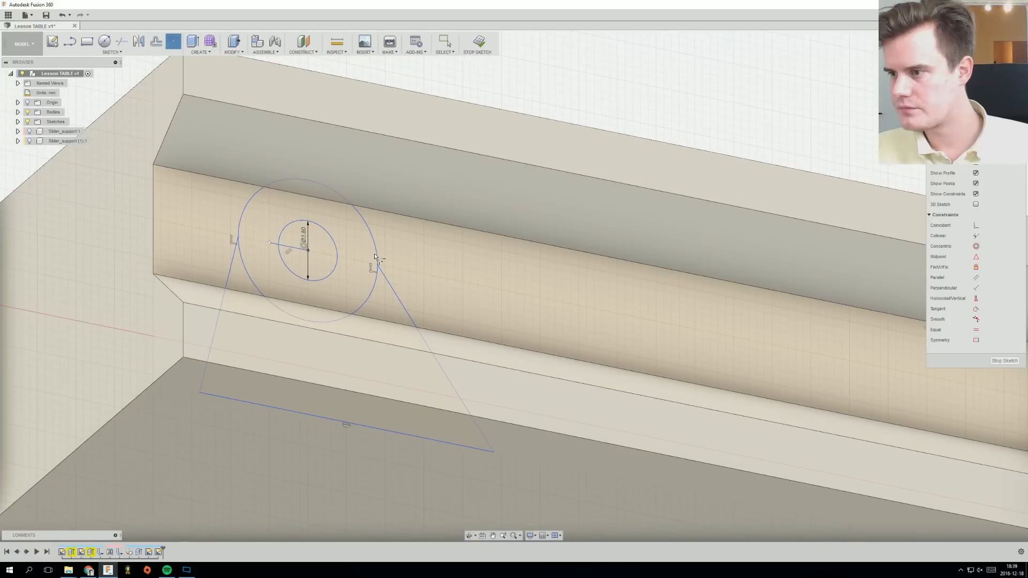
# Finish the sketch and extrude the inner circle, the ring around it and the adjoining left wedge by -15 mm.
pyautogui.click(1014, 362)
pyautogui.click(352, 286)
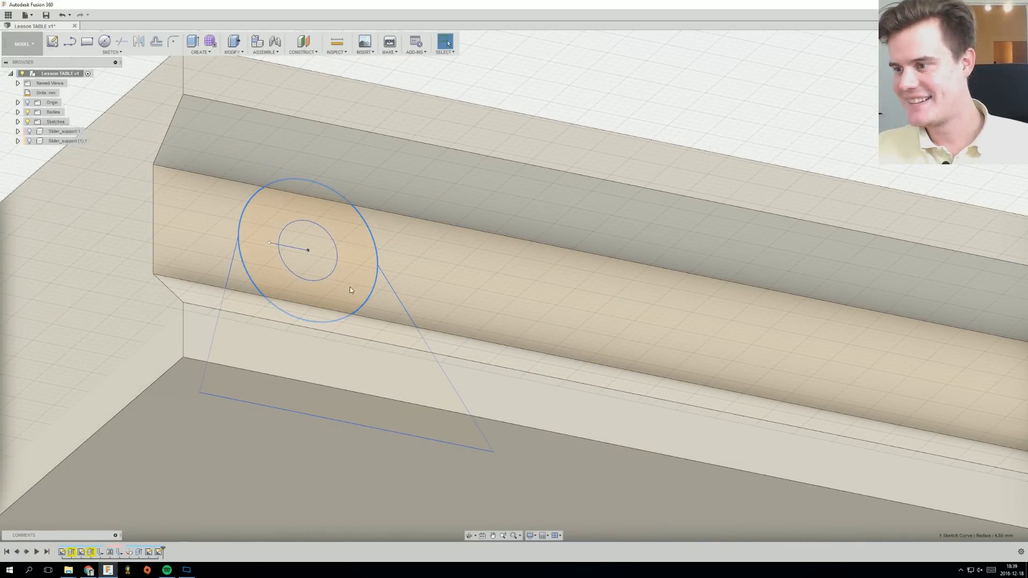
pyautogui.keyDown('ctrl'); pyautogui.click(383, 308); pyautogui.keyUp('ctrl')
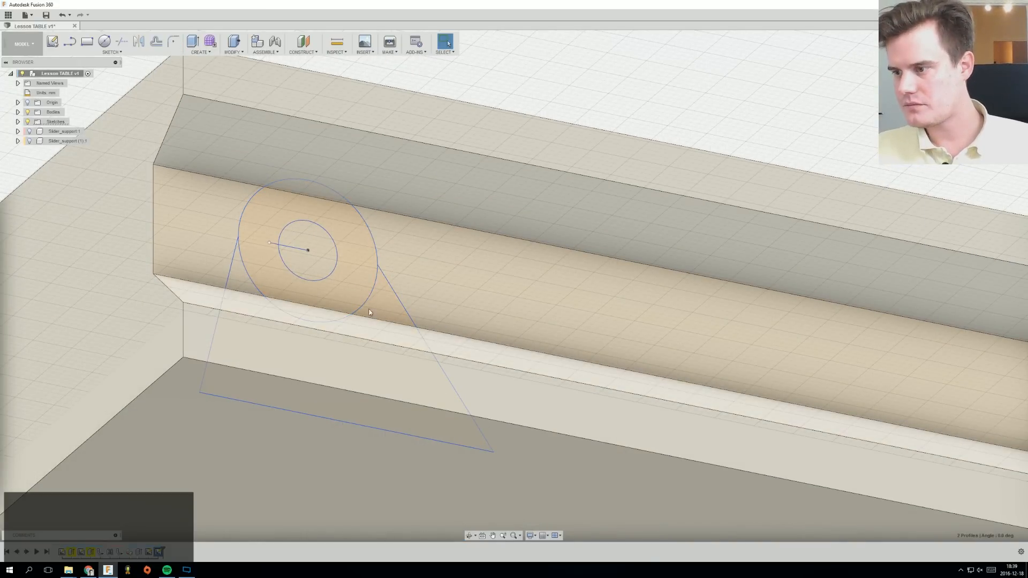
pyautogui.keyDown('shift'); pyautogui.moveTo(384, 309); pyautogui.dragTo(320, 259, button='middle'); pyautogui.keyUp('shift')
pyautogui.keyDown('ctrl'); pyautogui.click(238, 348); pyautogui.keyUp('ctrl')
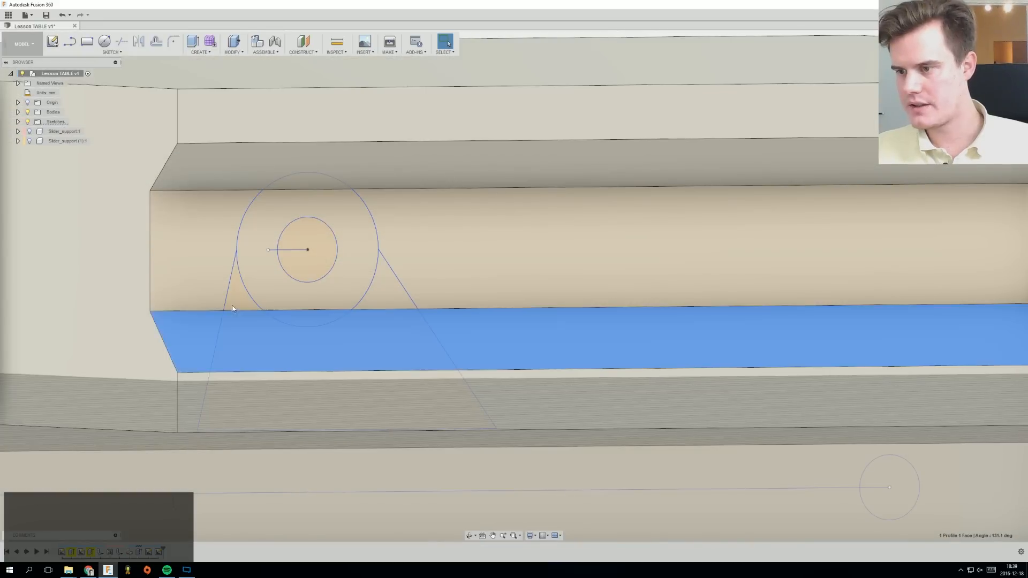
pyautogui.keyDown('shift'); pyautogui.moveTo(239, 328); pyautogui.dragTo(210, 303, button='middle'); pyautogui.keyUp('shift')
pyautogui.keyDown('ctrl'); pyautogui.click(274, 302); pyautogui.keyUp('ctrl')
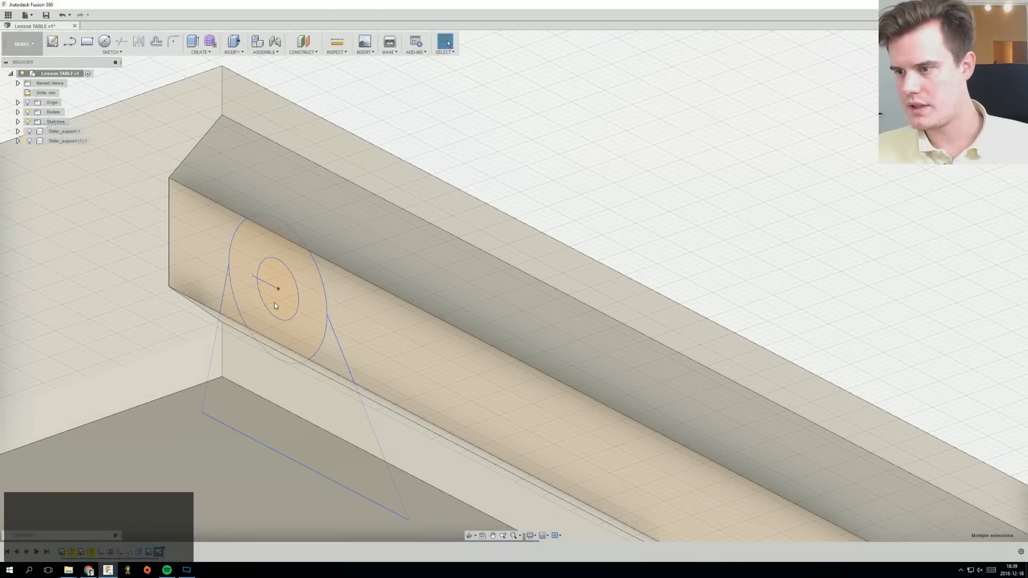
pyautogui.rightClick(274, 301)
pyautogui.click(260, 338)
pyautogui.scroll(-3, 268, 364)
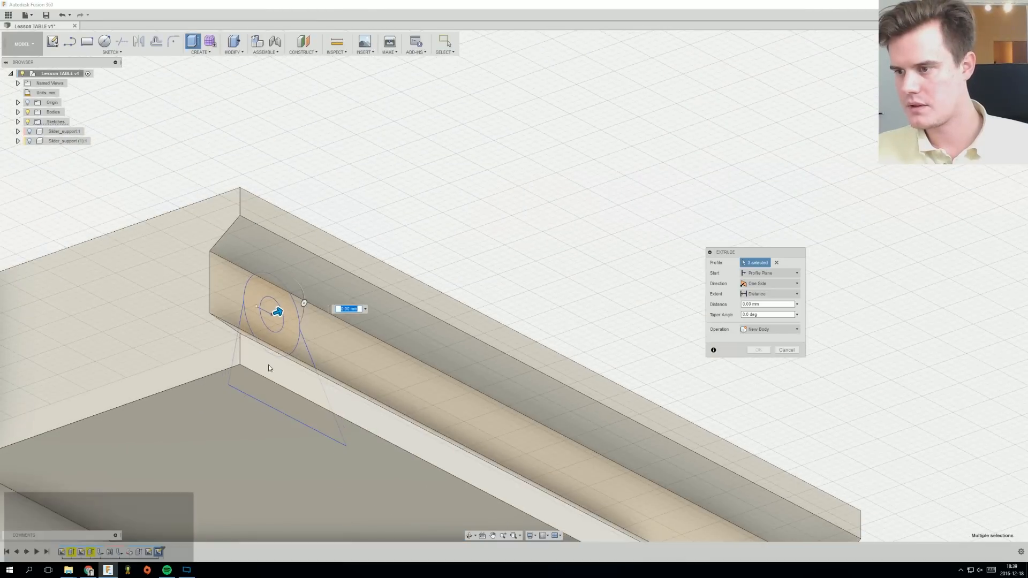
pyautogui.moveTo(268, 365); pyautogui.dragTo(443, 285, button='middle')
pyautogui.moveTo(455, 259); pyautogui.dragTo(300, 284)
# Add the right wedge and the remaining lower profiles of the bracket outline to the extrusion.
pyautogui.keyDown('shift'); pyautogui.moveTo(301, 284); pyautogui.dragTo(473, 307, button='middle'); pyautogui.keyUp('shift')
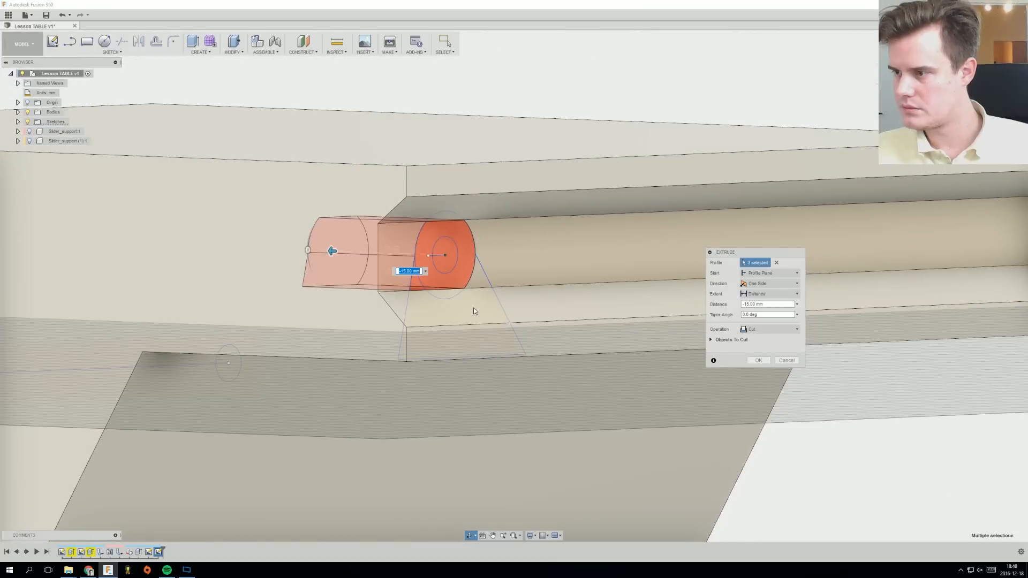
pyautogui.press('ctrl')
pyautogui.keyDown('shift'); pyautogui.moveTo(435, 348); pyautogui.dragTo(409, 375, button='middle'); pyautogui.keyUp('shift')
pyautogui.scroll(10, 398, 373)
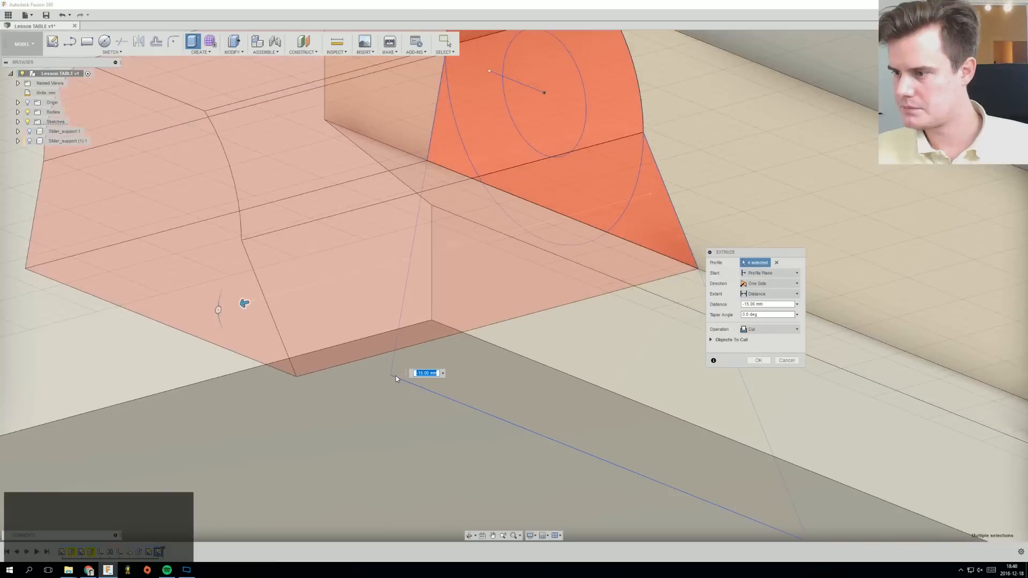
pyautogui.press('ctrl')
pyautogui.keyDown('ctrl'); pyautogui.click(387, 367); pyautogui.keyUp('ctrl')
pyautogui.scroll(-10, 387, 367)
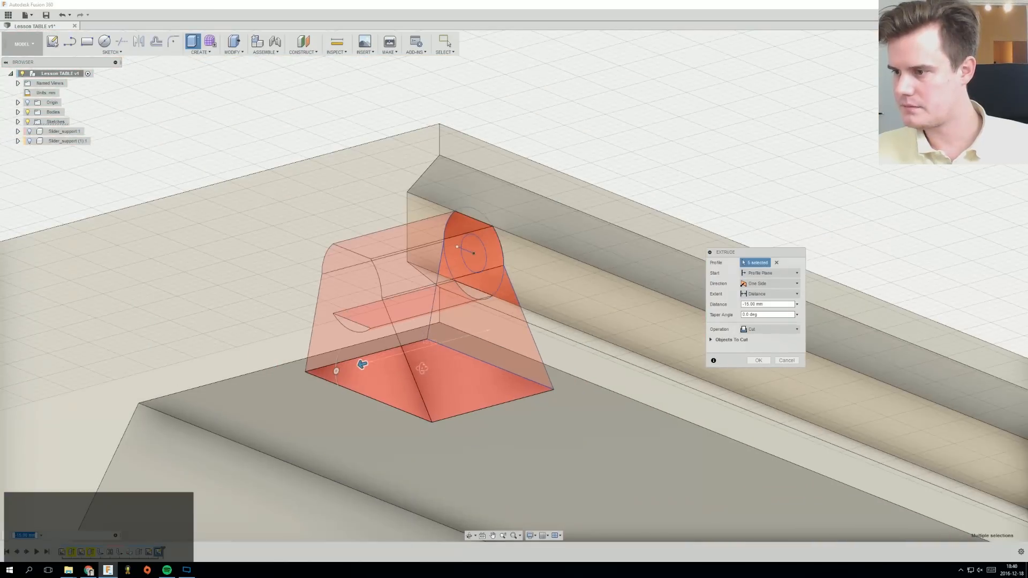
pyautogui.keyDown('shift'); pyautogui.moveTo(430, 336); pyautogui.dragTo(494, 380, button='middle'); pyautogui.keyUp('shift')
pyautogui.keyDown('ctrl'); pyautogui.click(438, 342); pyautogui.keyUp('ctrl')
pyautogui.click(426, 380)
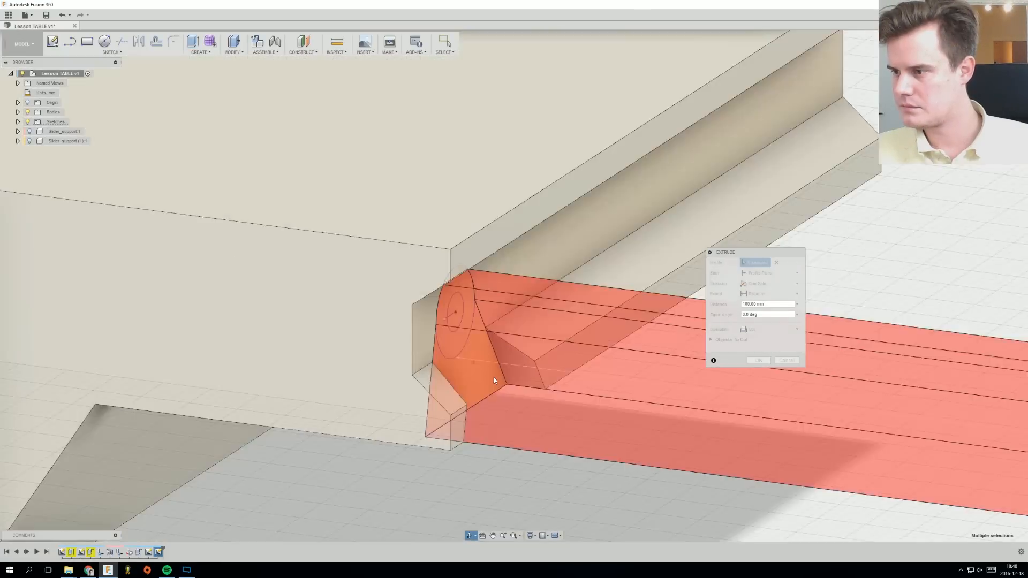
# Reverse the extrusion of the full bracket profile into the table and set its distance to -20 mm.
pyautogui.scroll(-8, 494, 381)
pyautogui.moveTo(773, 408); pyautogui.dragTo(557, 386)
pyautogui.moveTo(549, 392); pyautogui.dragTo(528, 351, button='middle')
pyautogui.scroll(3, 529, 350)
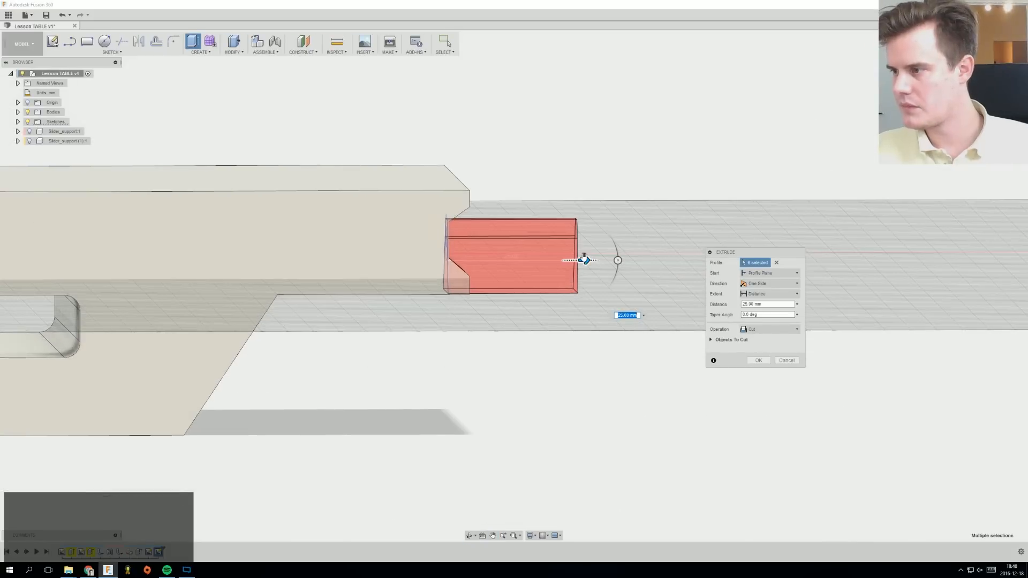
pyautogui.moveTo(583, 258); pyautogui.dragTo(303, 262)
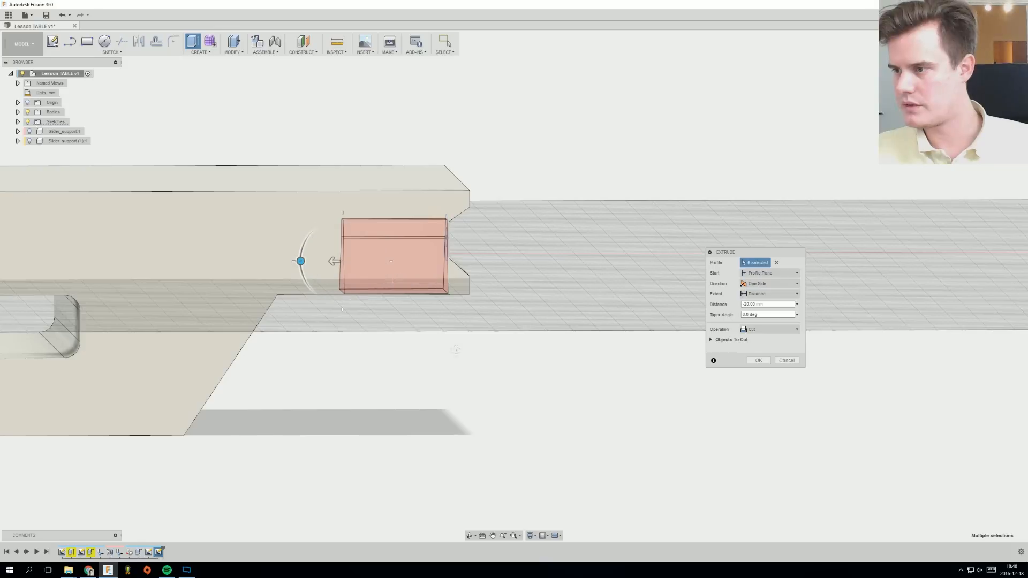
# Lengthen the extrusion into the table to slightly short of -28 mm and create it as a new body.
pyautogui.moveTo(455, 349); pyautogui.dragTo(479, 390, button='middle')
pyautogui.scroll(4, 416, 313)
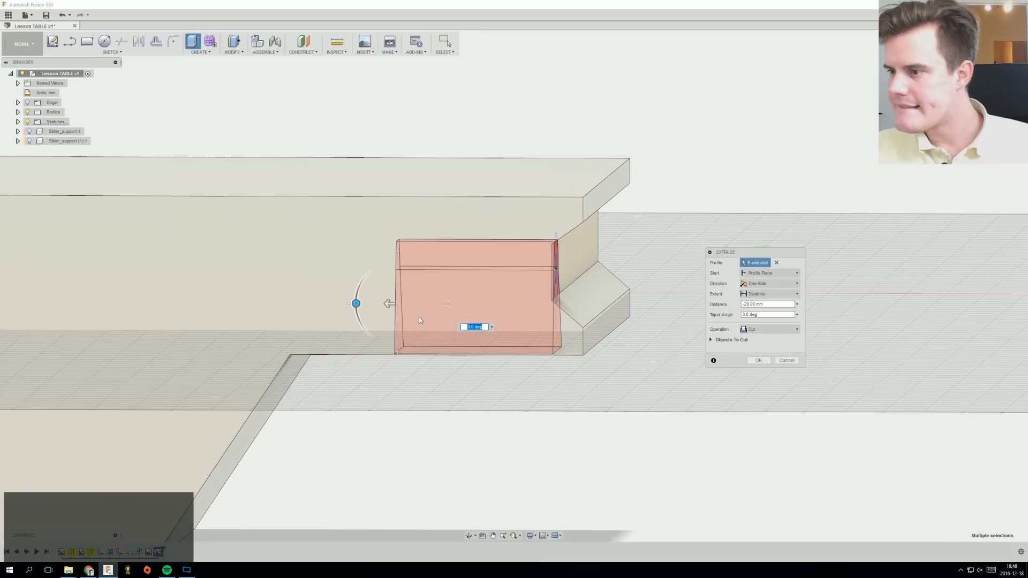
pyautogui.keyDown('shift'); pyautogui.moveTo(419, 320); pyautogui.dragTo(417, 312, button='middle'); pyautogui.keyUp('shift')
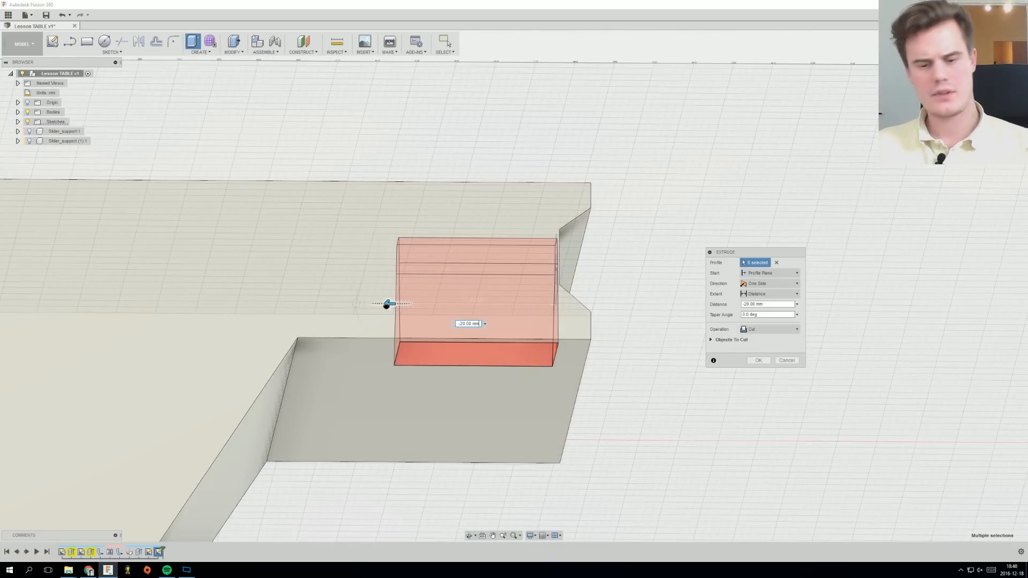
pyautogui.moveTo(380, 303); pyautogui.dragTo(348, 304)
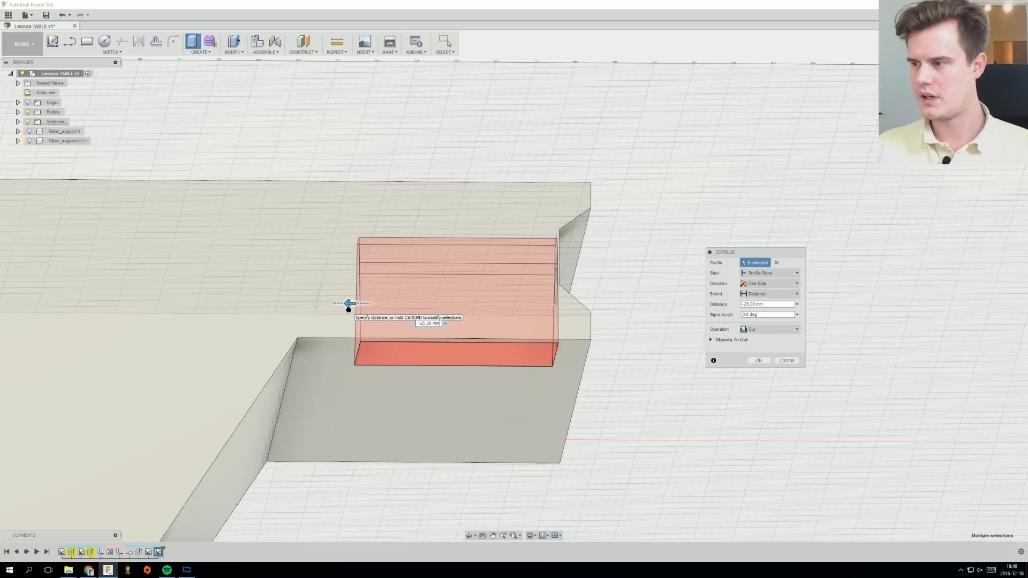
pyautogui.moveTo(342, 309); pyautogui.dragTo(306, 308)
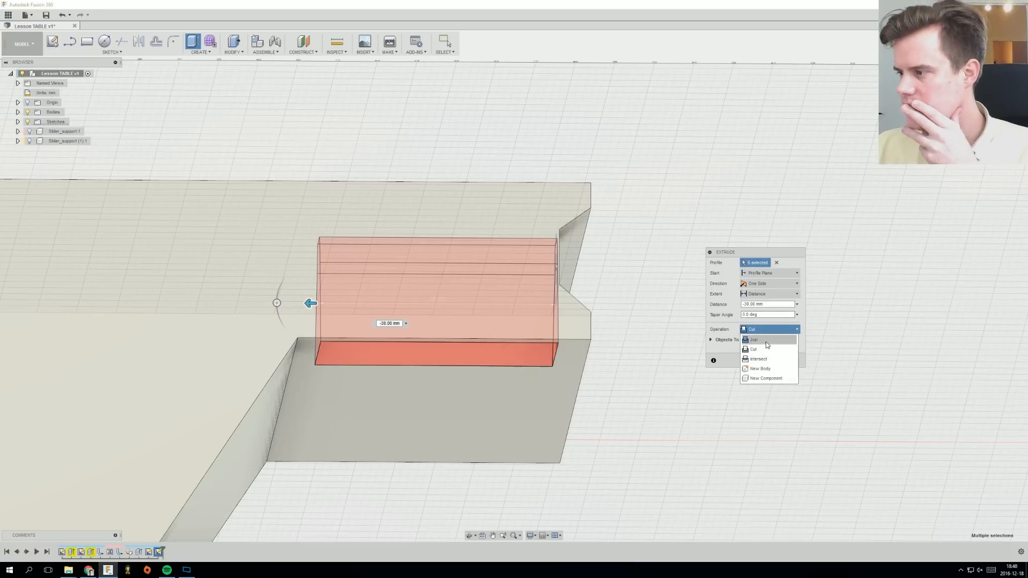
pyautogui.click(760, 369)
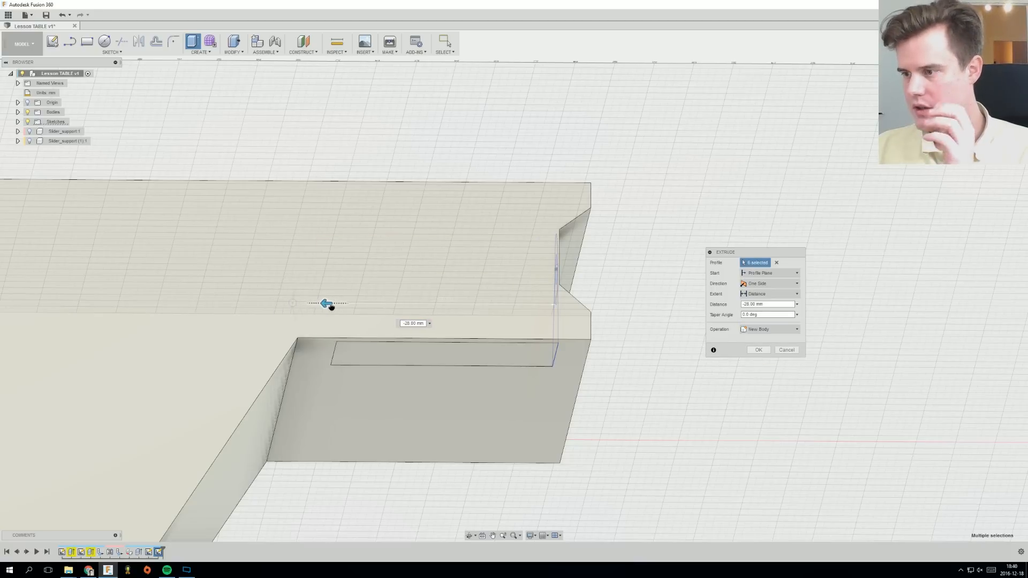
pyautogui.click(757, 352)
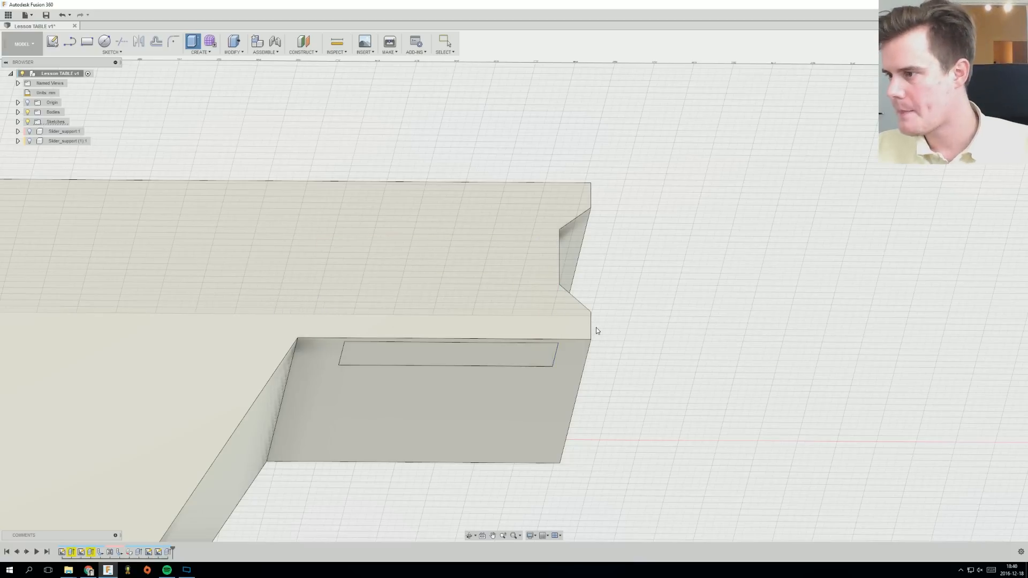
# Move the new bracket body -6 mm along X so it sits flush against the table's sloped side.
pyautogui.click(18, 112)
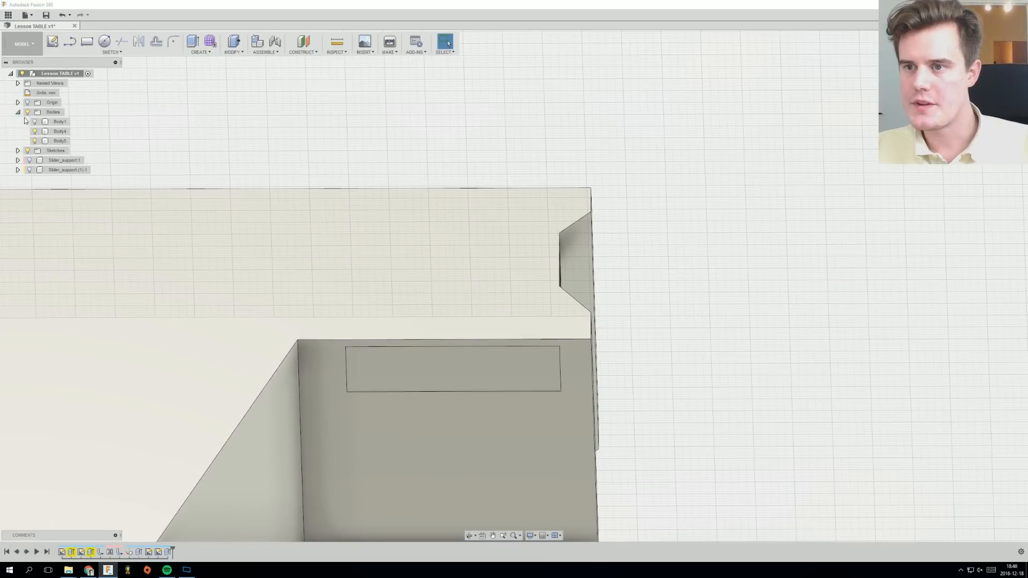
pyautogui.click(58, 141)
pyautogui.rightClick(58, 141)
pyautogui.click(88, 152)
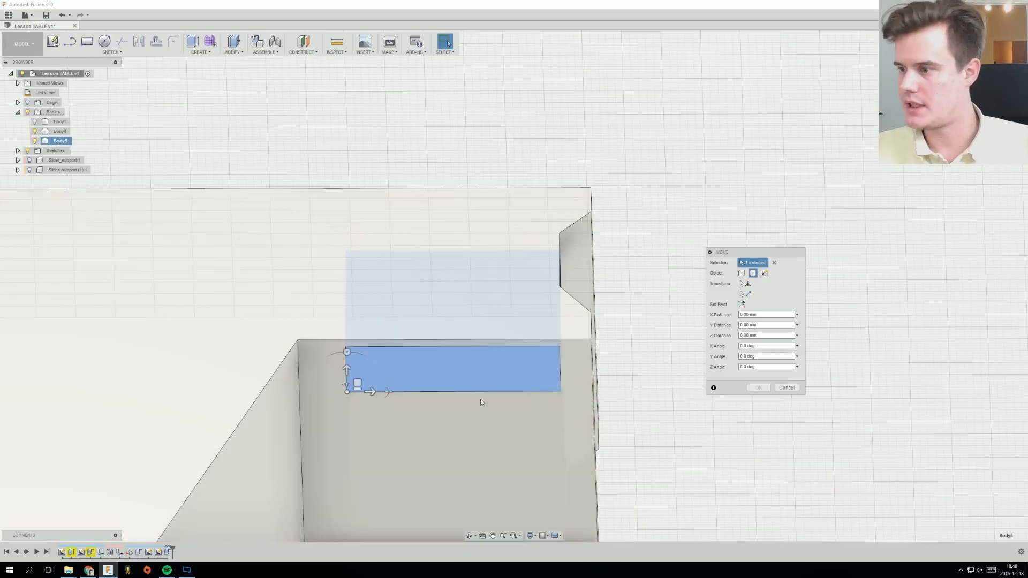
pyautogui.moveTo(369, 391); pyautogui.dragTo(324, 391)
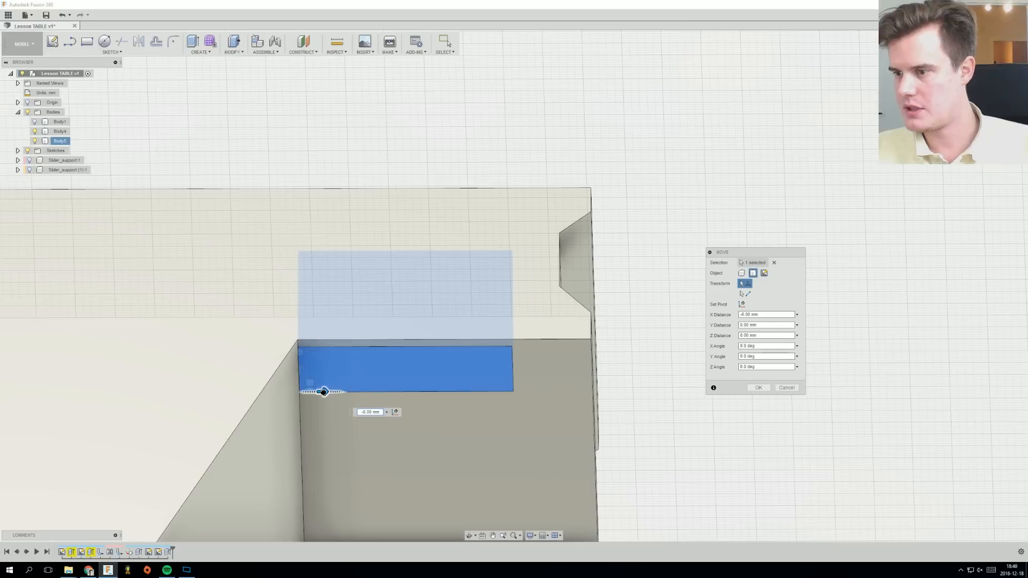
pyautogui.click(758, 391)
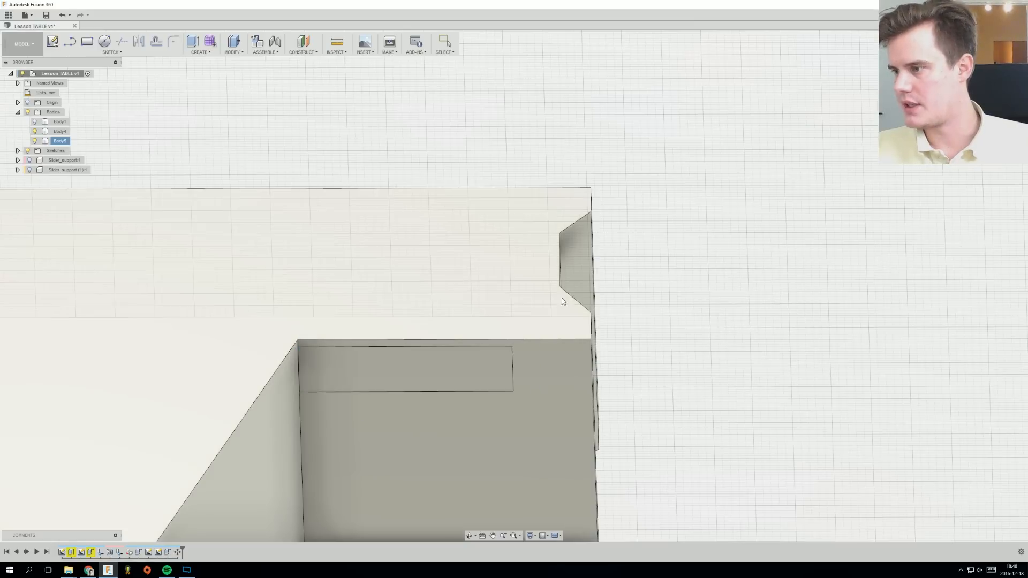
# Examine the moved bracket body's position under the table's overhanging edge from below and from the side.
pyautogui.keyDown('shift'); pyautogui.moveTo(561, 298); pyautogui.dragTo(513, 273, button='middle'); pyautogui.keyUp('shift')
pyautogui.click(500, 375)
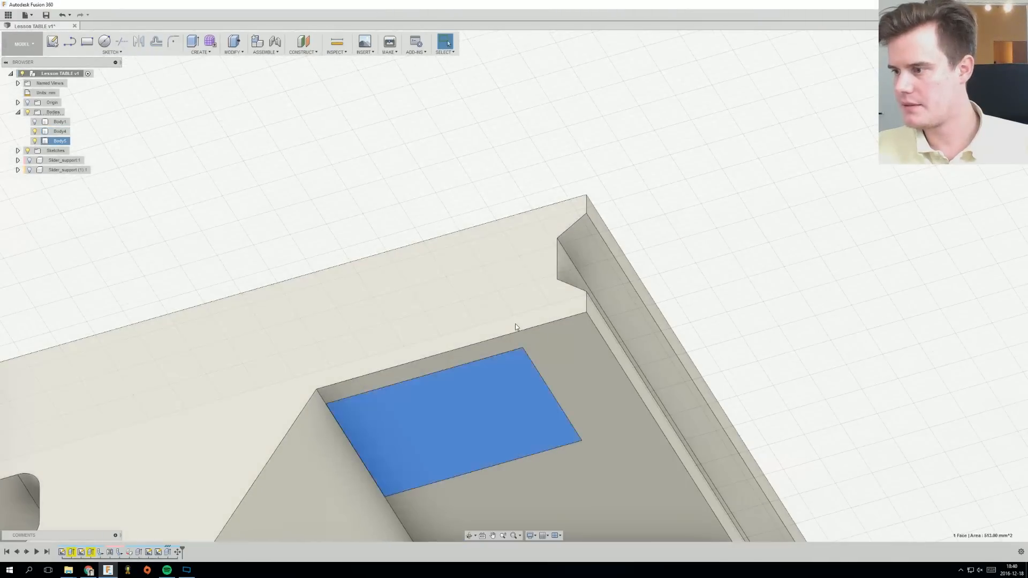
pyautogui.click(515, 325)
pyautogui.click(451, 161)
pyautogui.scroll(-3, 462, 235)
pyautogui.click(474, 343)
pyautogui.keyDown('shift'); pyautogui.moveTo(281, 169); pyautogui.dragTo(346, 346, button='middle'); pyautogui.keyUp('shift')
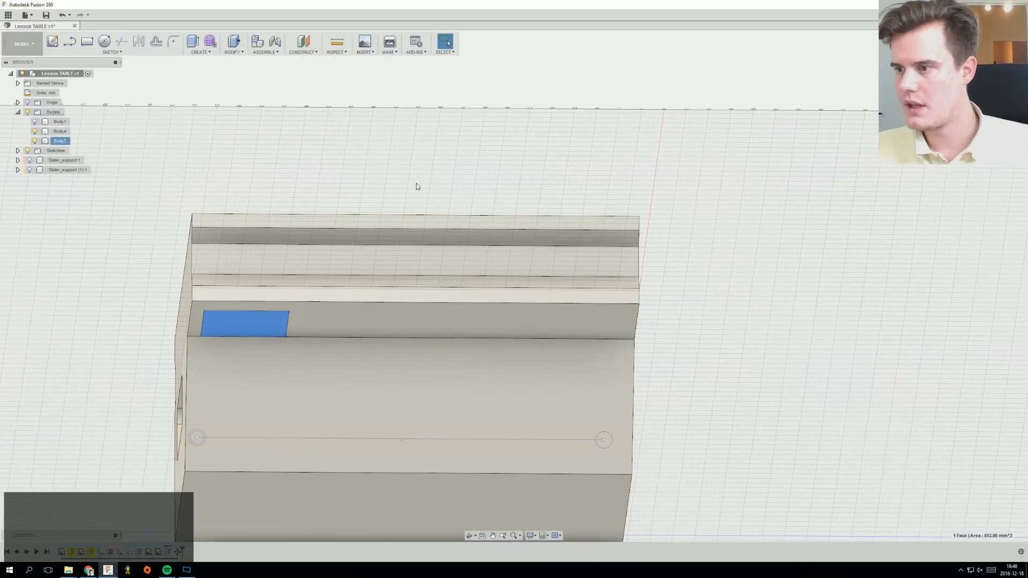
pyautogui.click(412, 181)
pyautogui.scroll(-3, 363, 150)
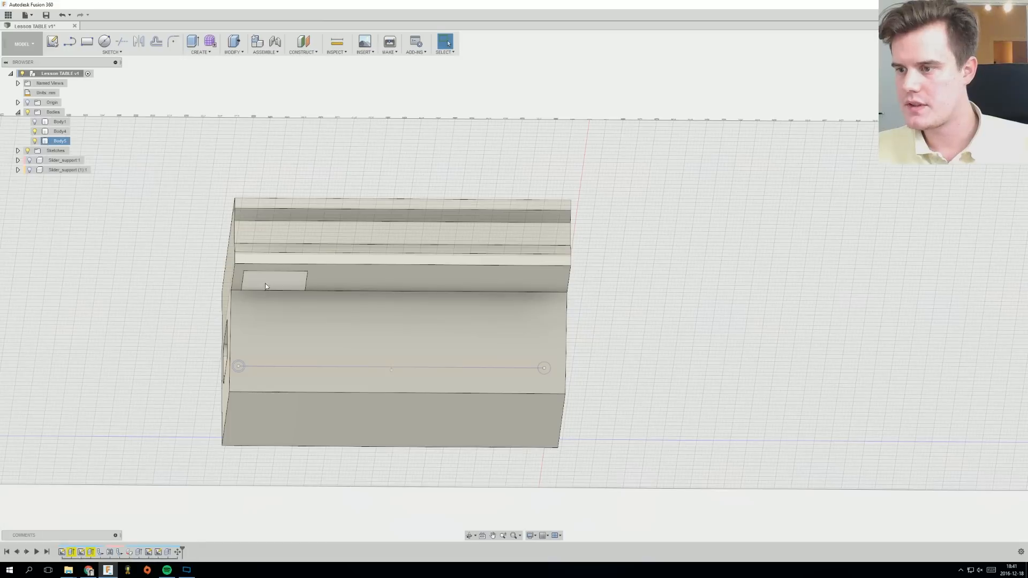
pyautogui.click(265, 284)
pyautogui.scroll(2, 355, 179)
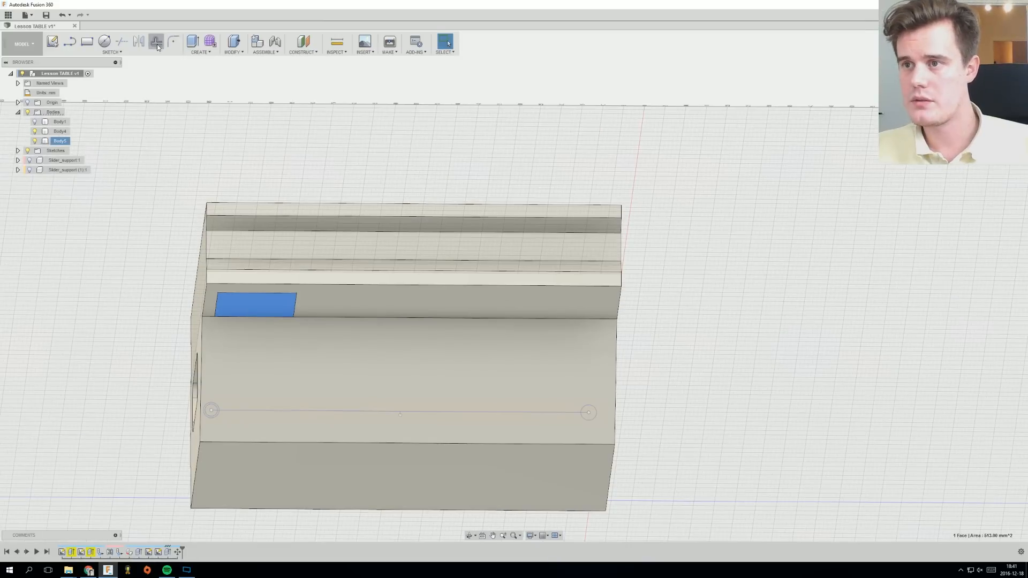
pyautogui.keyDown('shift'); pyautogui.moveTo(285, 135); pyautogui.dragTo(345, 151, button='middle'); pyautogui.keyUp('shift')
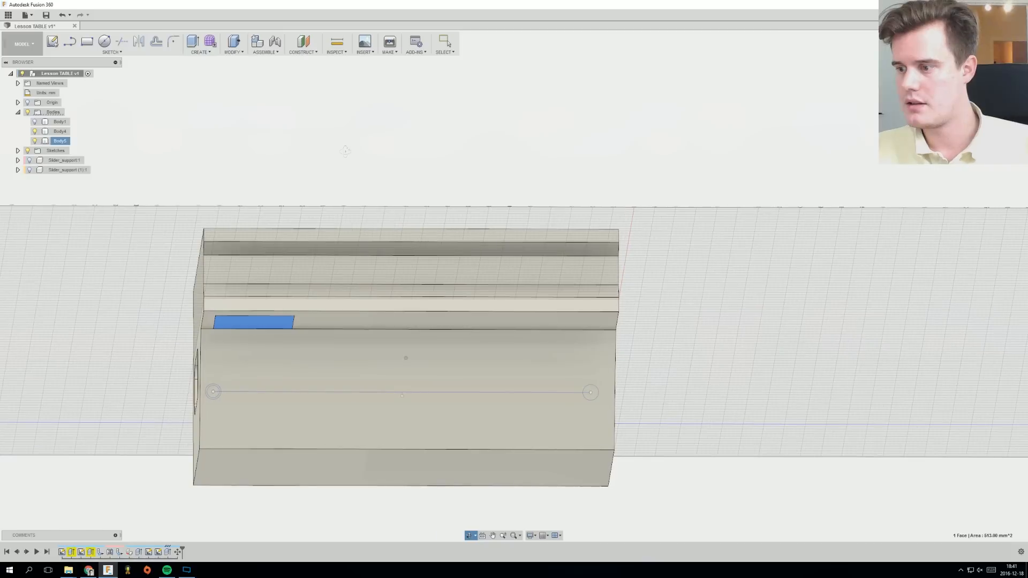
pyautogui.click(235, 52)
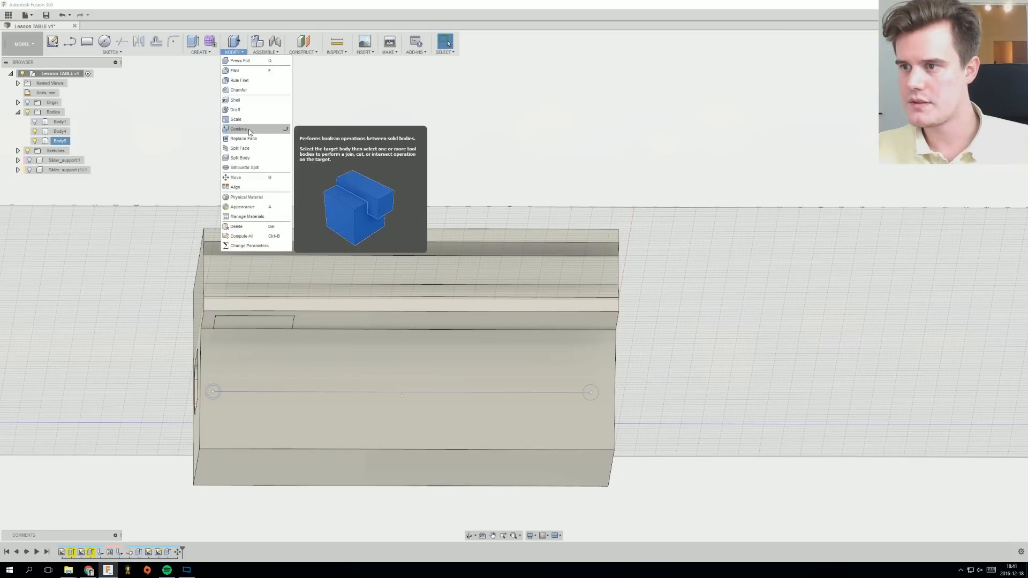
pyautogui.click(201, 52)
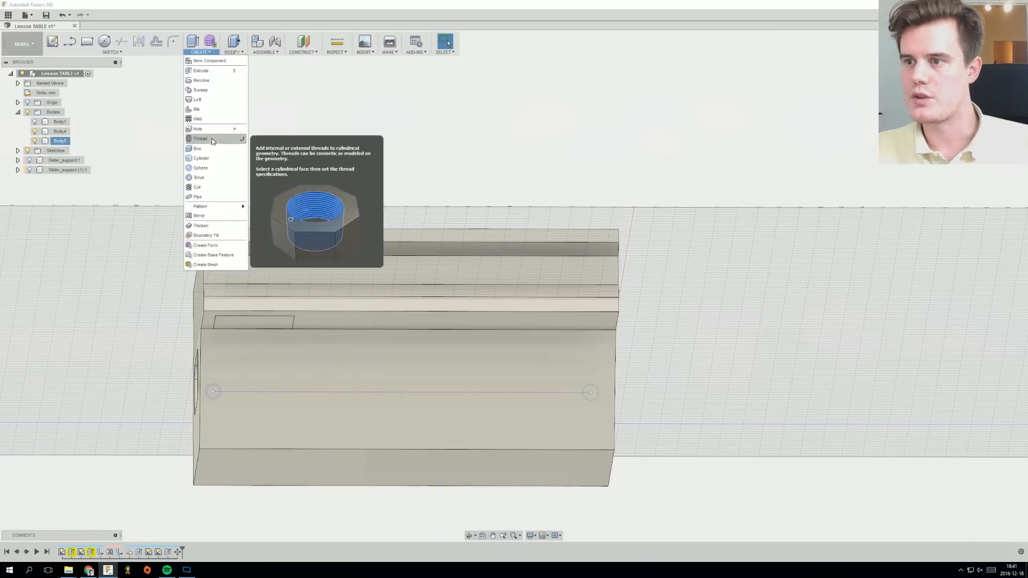
pyautogui.click(209, 216)
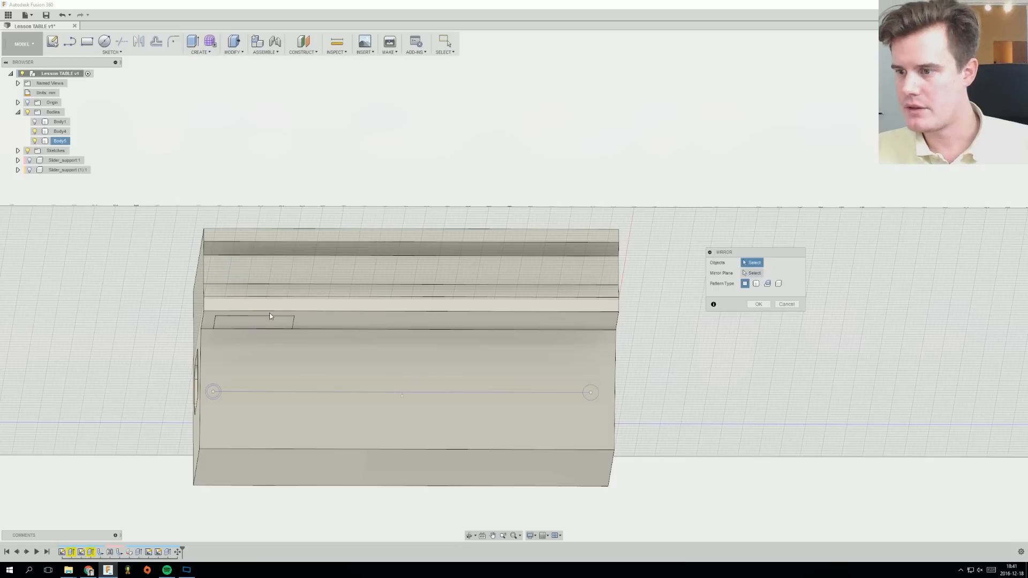
pyautogui.click(280, 322)
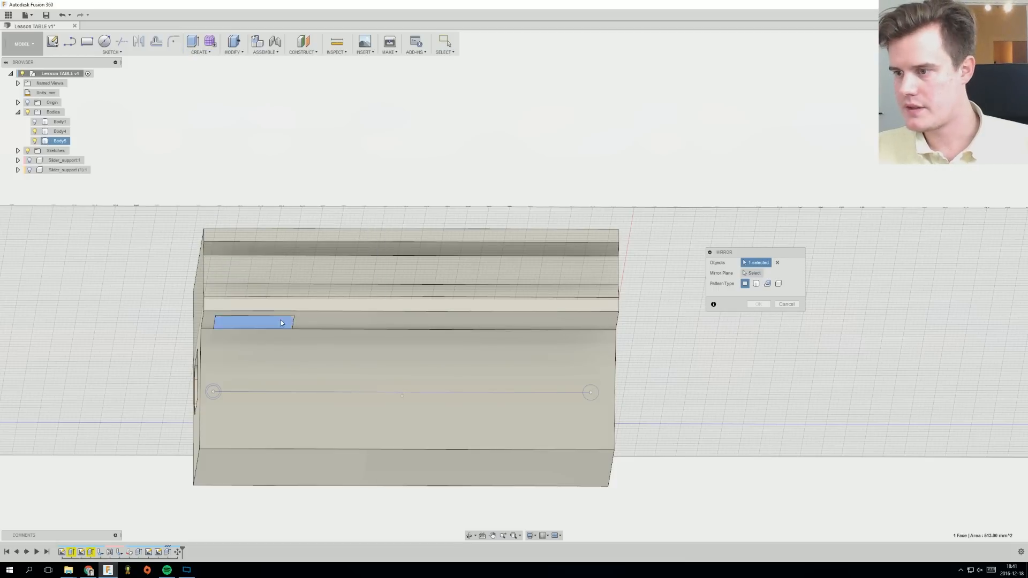
pyautogui.click(756, 276)
pyautogui.keyDown('shift'); pyautogui.moveTo(464, 339); pyautogui.dragTo(440, 358, button='middle'); pyautogui.keyUp('shift')
pyautogui.keyDown('shift'); pyautogui.moveTo(400, 401); pyautogui.dragTo(615, 345, button='middle'); pyautogui.keyUp('shift')
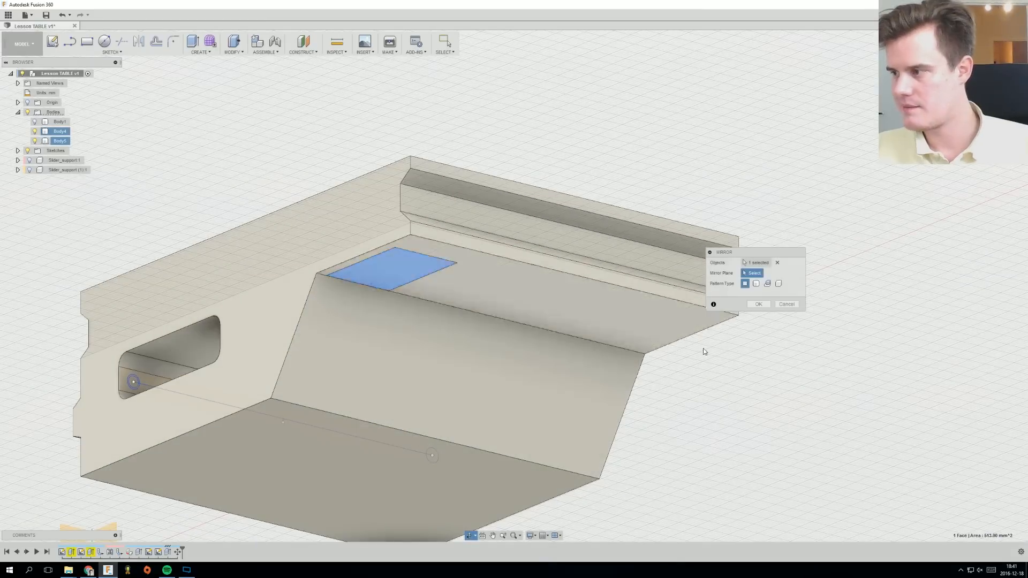
pyautogui.click(794, 305)
# Try to construct a midplane between the table's sloped side face and its bottom face.
pyautogui.click(304, 53)
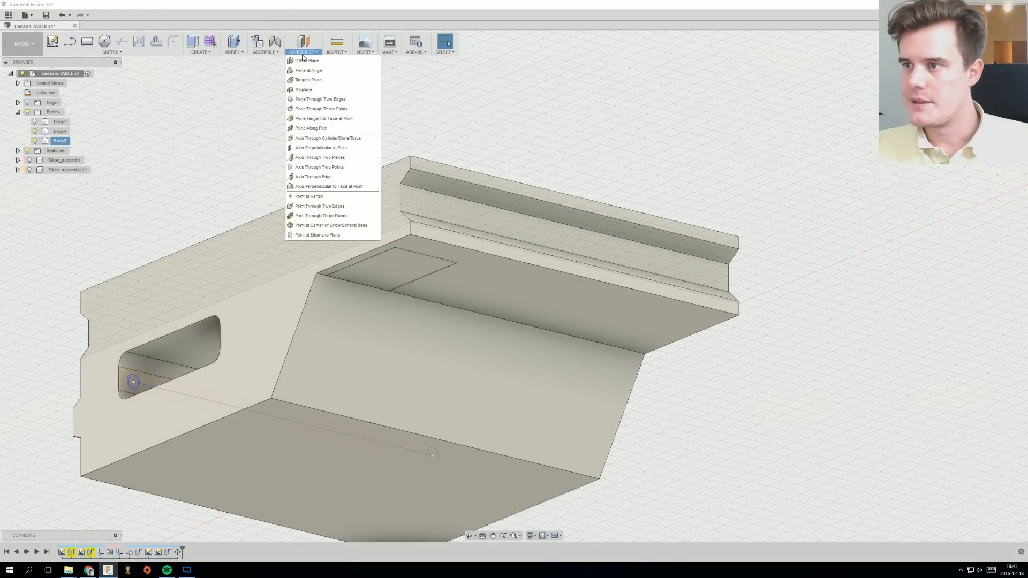
pyautogui.click(326, 89)
pyautogui.click(506, 360)
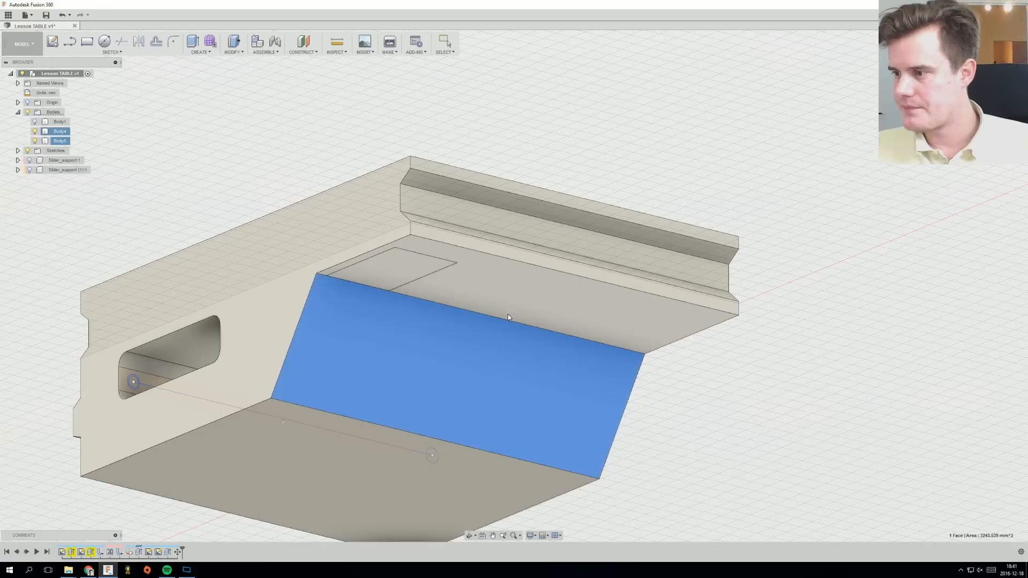
pyautogui.click(407, 447)
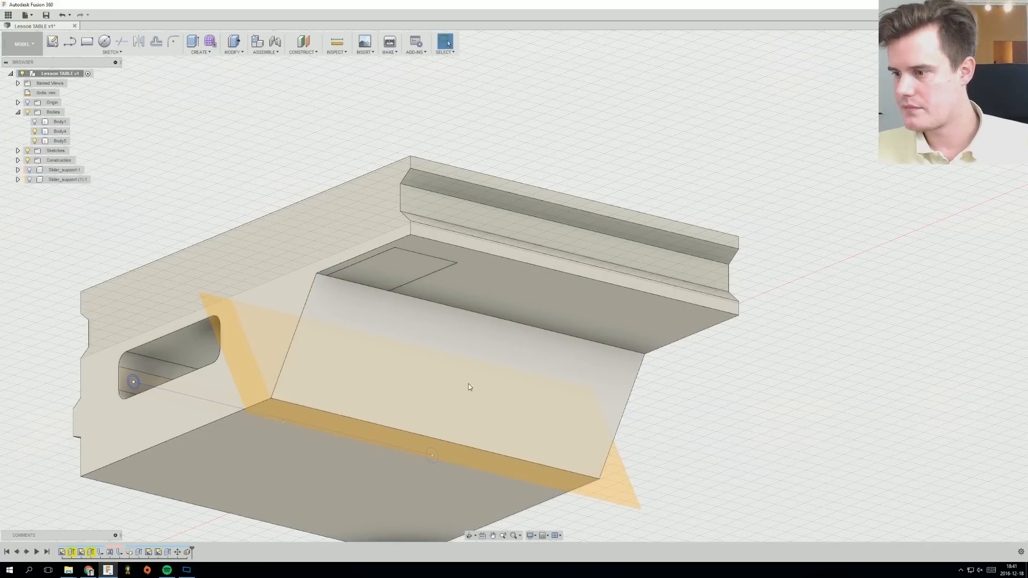
pyautogui.click(275, 220)
pyautogui.keyDown('shift'); pyautogui.moveTo(531, 373); pyautogui.dragTo(448, 375, button='middle'); pyautogui.keyUp('shift')
pyautogui.click(552, 260)
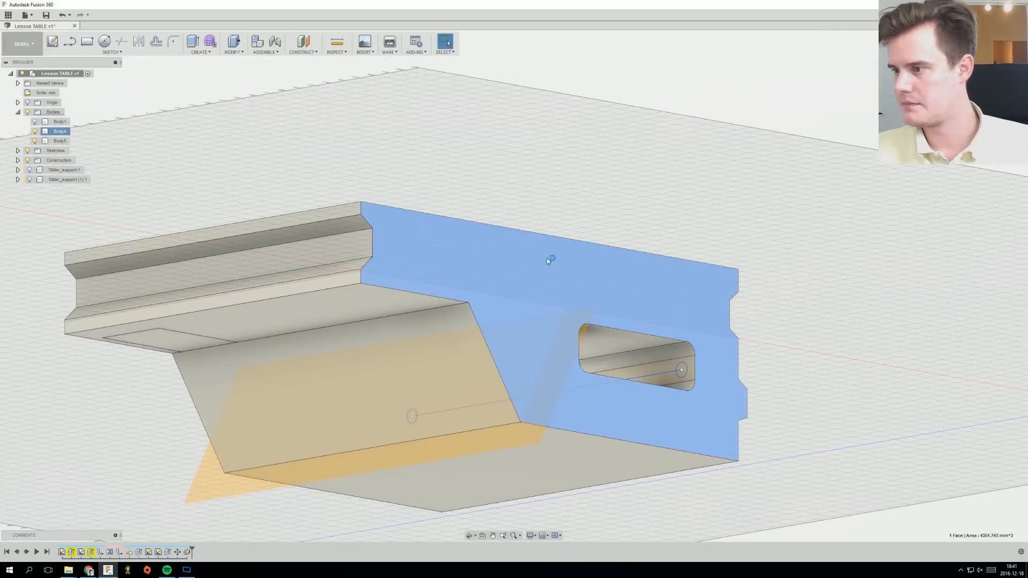
pyautogui.click(534, 185)
pyautogui.scroll(-2, 533, 194)
pyautogui.hotkey('ctrl', 'z')
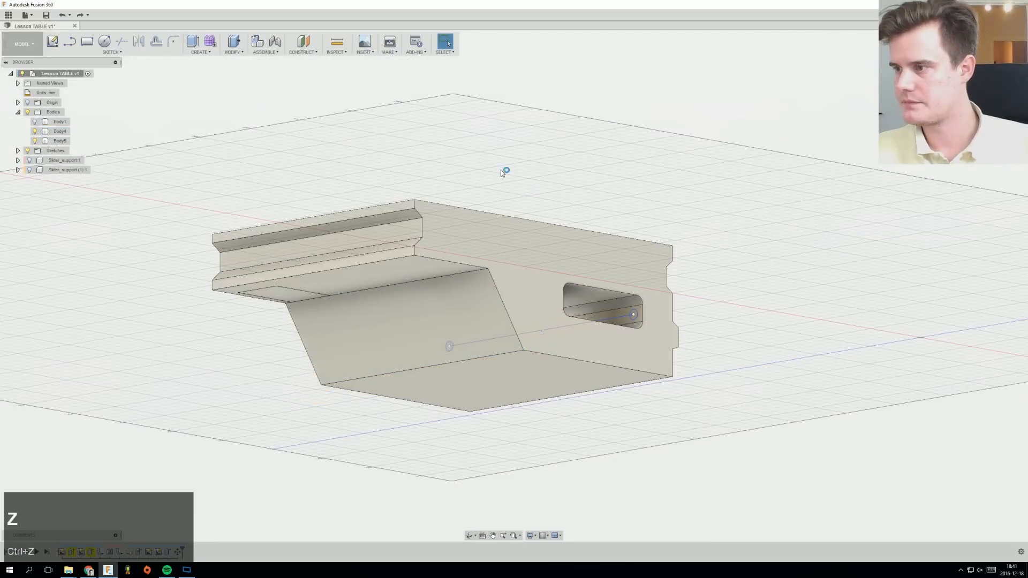
# Construct a midplane between the table's two opposite end faces.
pyautogui.rightClick(449, 104)
pyautogui.click(507, 240)
pyautogui.click(506, 238)
pyautogui.keyDown('shift'); pyautogui.moveTo(479, 186); pyautogui.dragTo(419, 269, button='middle'); pyautogui.keyUp('shift')
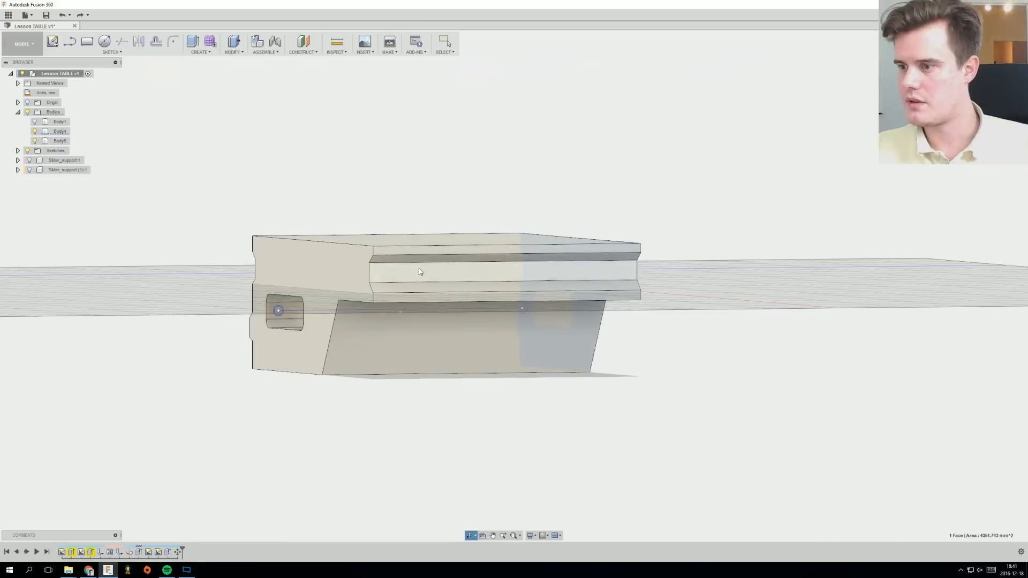
pyautogui.hotkey('ctrl', 'y')
pyautogui.scroll(2, 535, 177)
pyautogui.rightClick(422, 172)
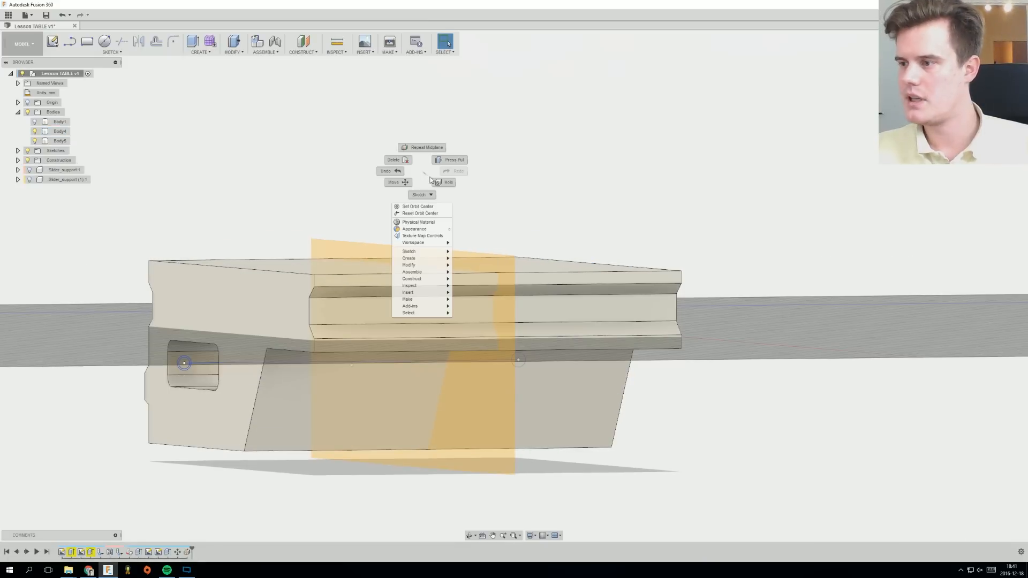
pyautogui.click(501, 150)
# Try to mirror the bracket's exposed bottom face across the midplane between the end faces.
pyautogui.click(200, 52)
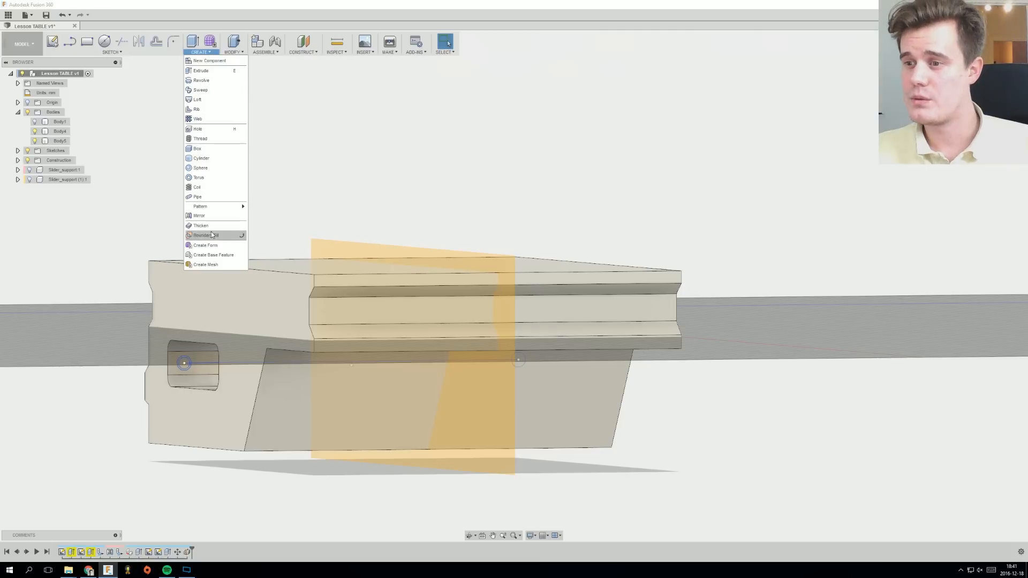
pyautogui.click(200, 216)
pyautogui.keyDown('shift'); pyautogui.moveTo(394, 291); pyautogui.dragTo(309, 305, button='middle'); pyautogui.keyUp('shift')
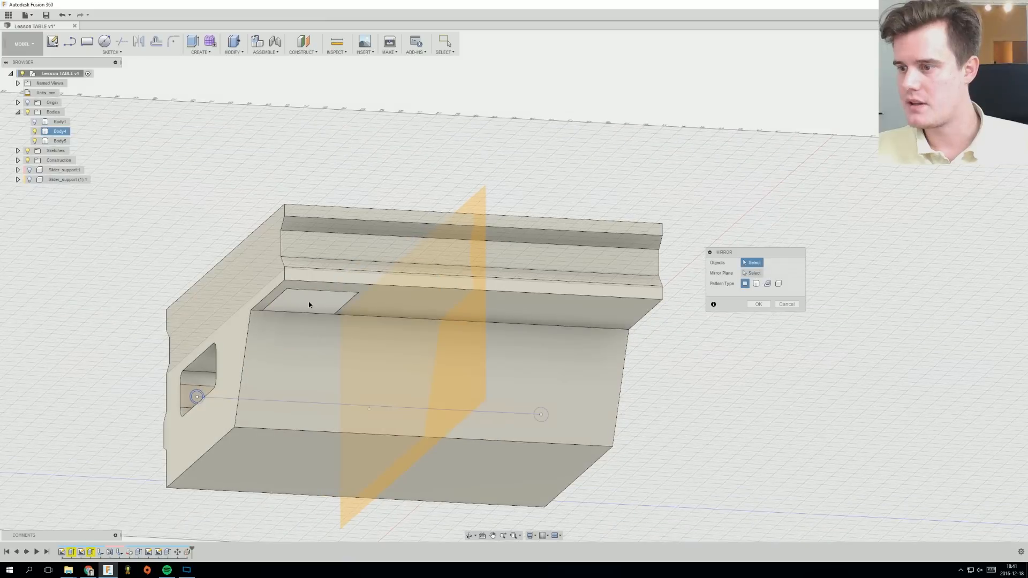
pyautogui.click(764, 274)
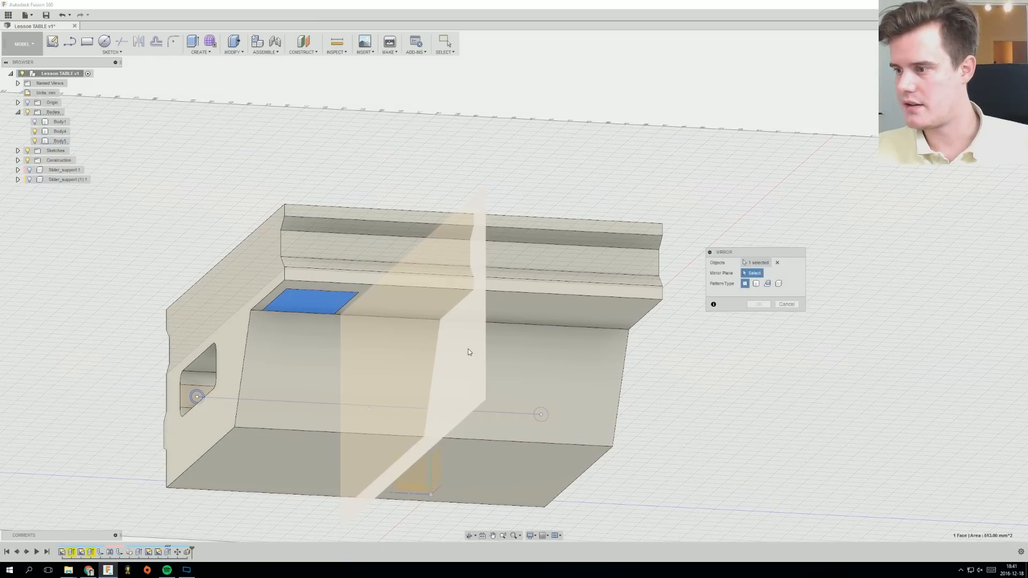
pyautogui.click(480, 345)
pyautogui.click(758, 304)
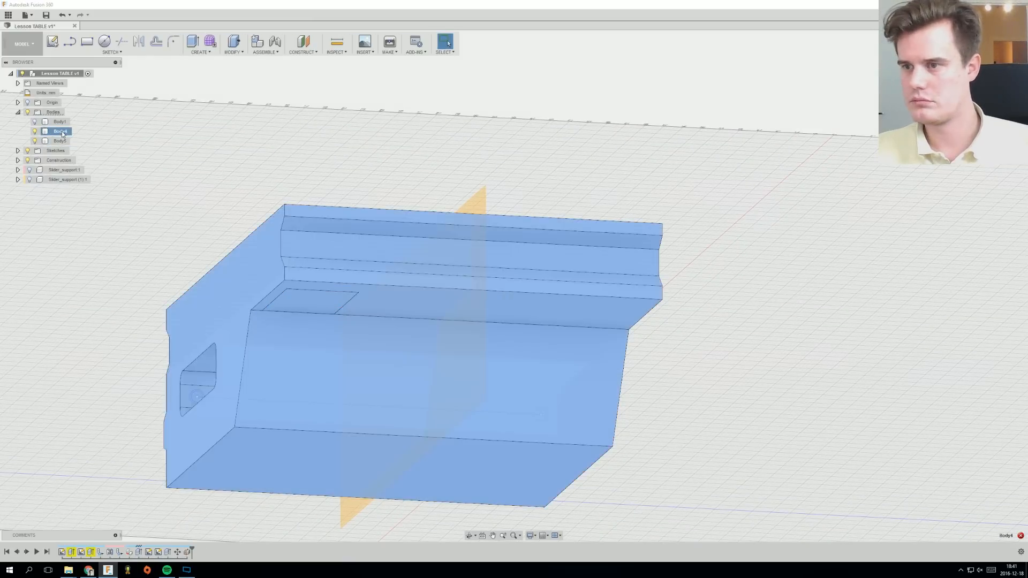
# Set up a mirror with bodies as the pattern type and the midplane between the end faces as mirror plane.
pyautogui.rightClick(239, 141)
pyautogui.click(242, 117)
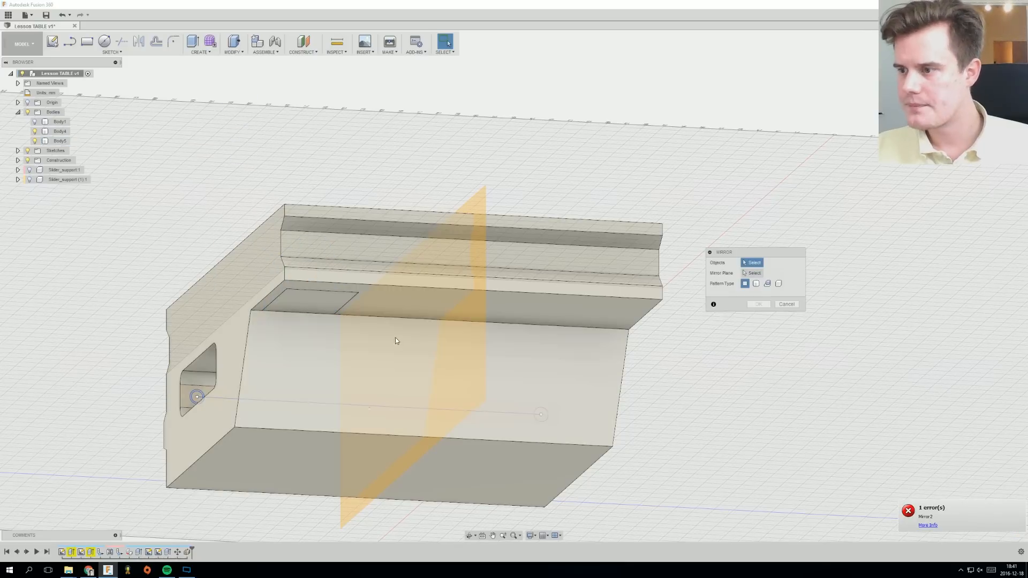
pyautogui.click(323, 303)
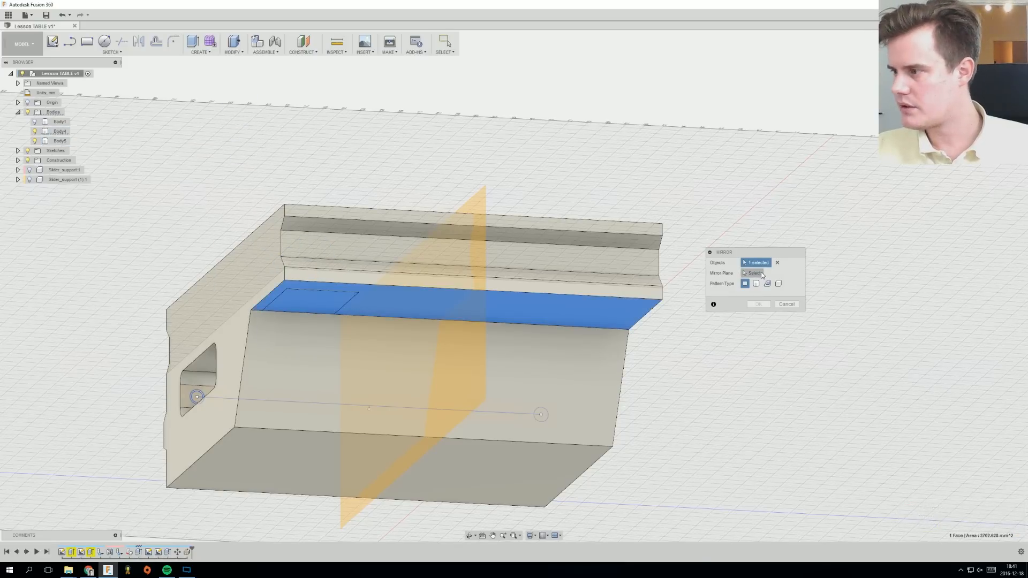
pyautogui.click(310, 290)
pyautogui.click(307, 295)
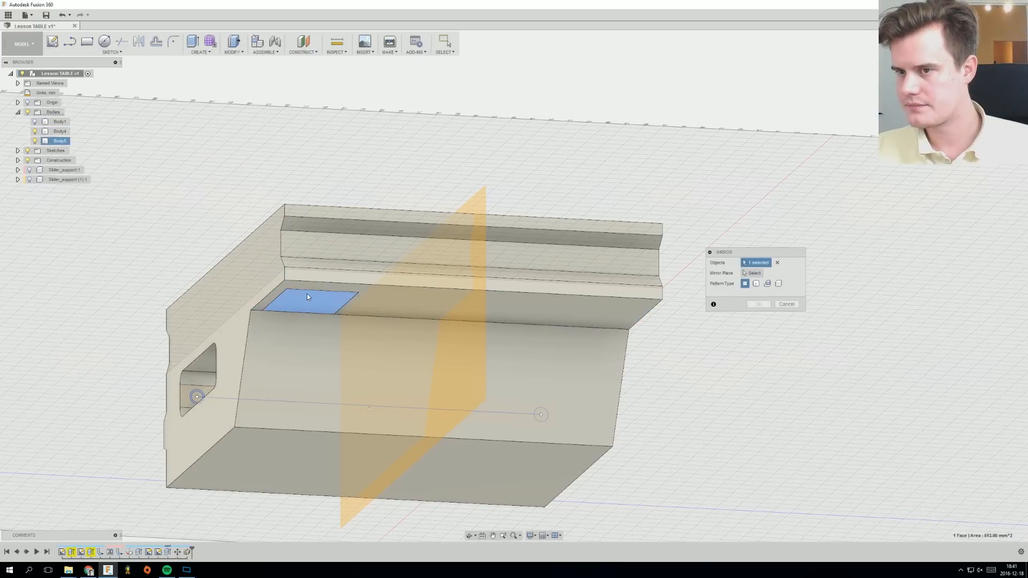
pyautogui.click(756, 284)
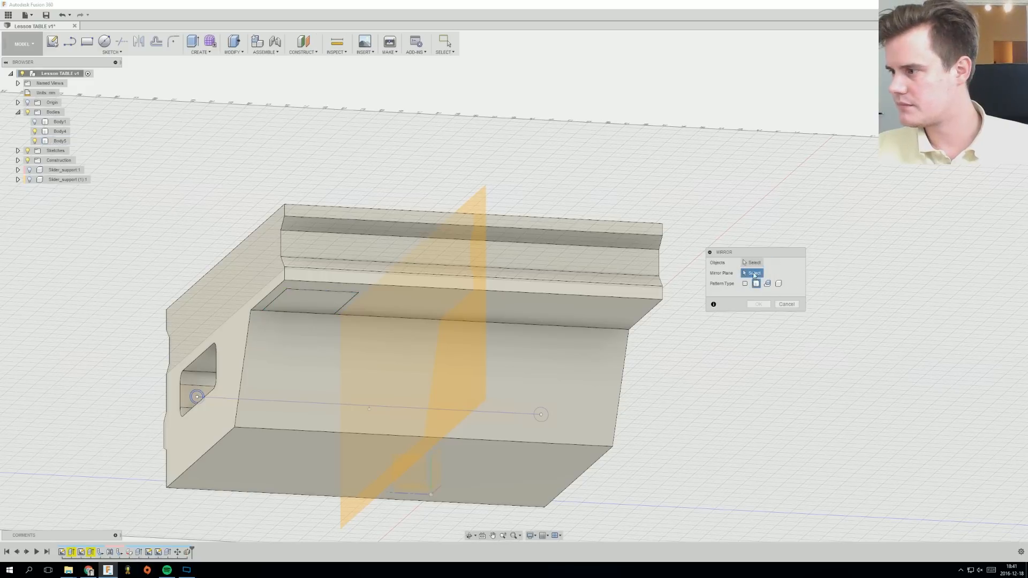
pyautogui.click(443, 338)
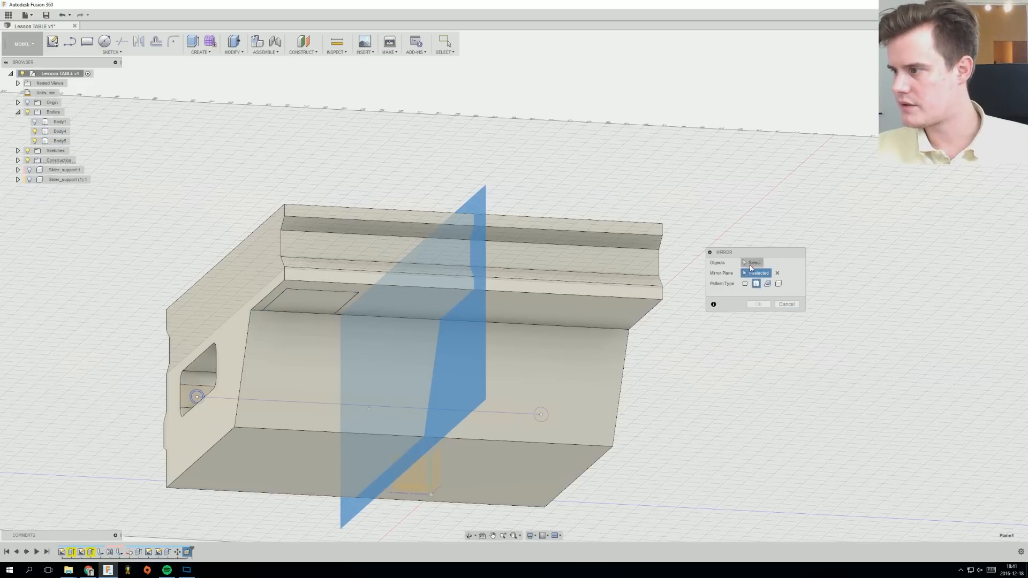
pyautogui.click(752, 262)
pyautogui.click(318, 304)
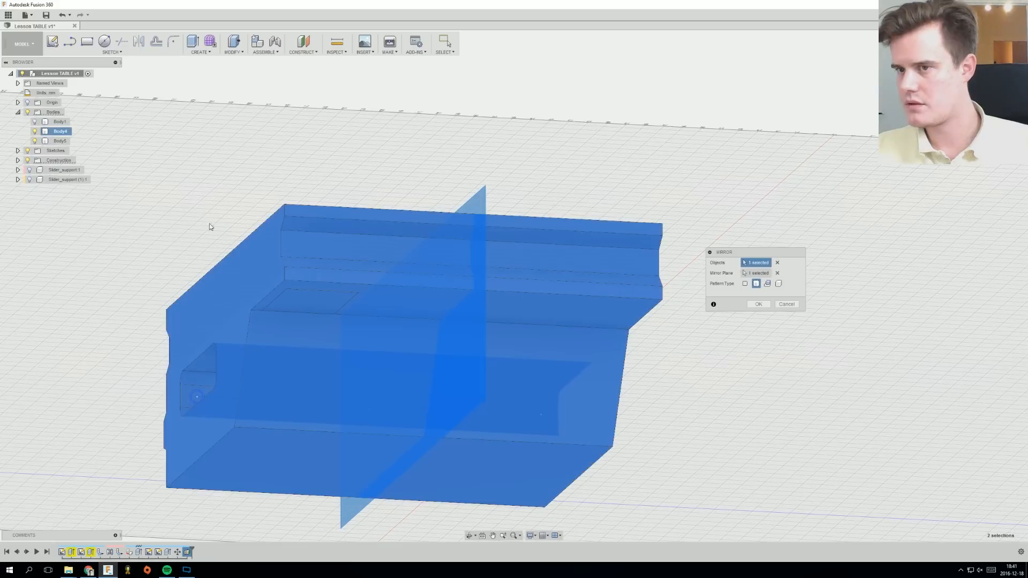
pyautogui.click(35, 132)
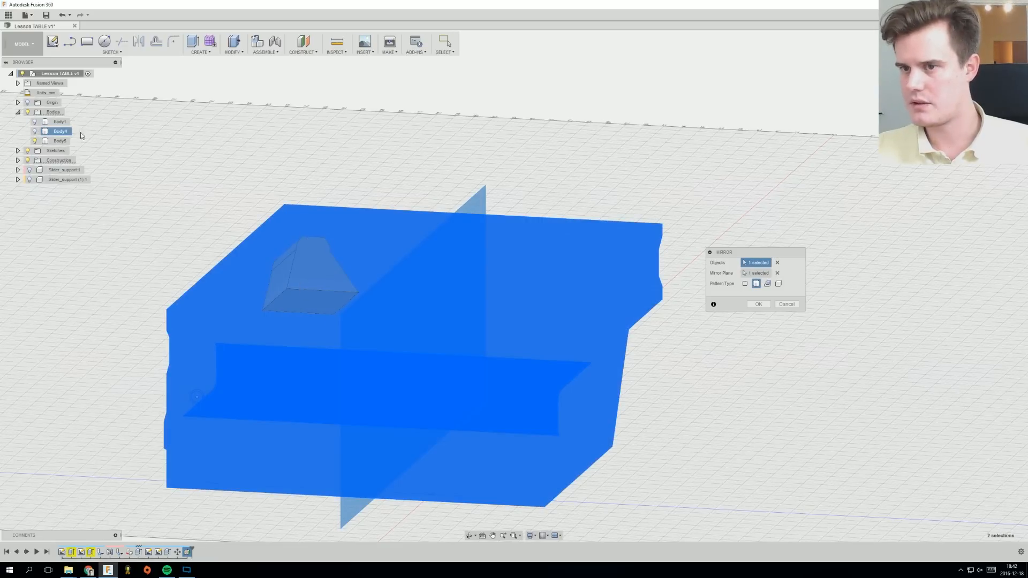
pyautogui.click(35, 132)
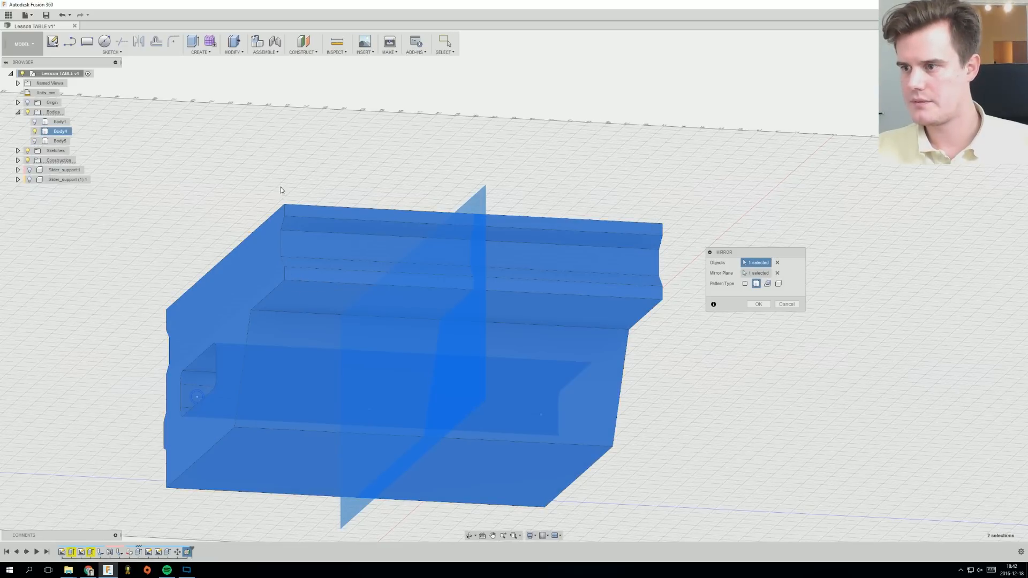
pyautogui.click(778, 263)
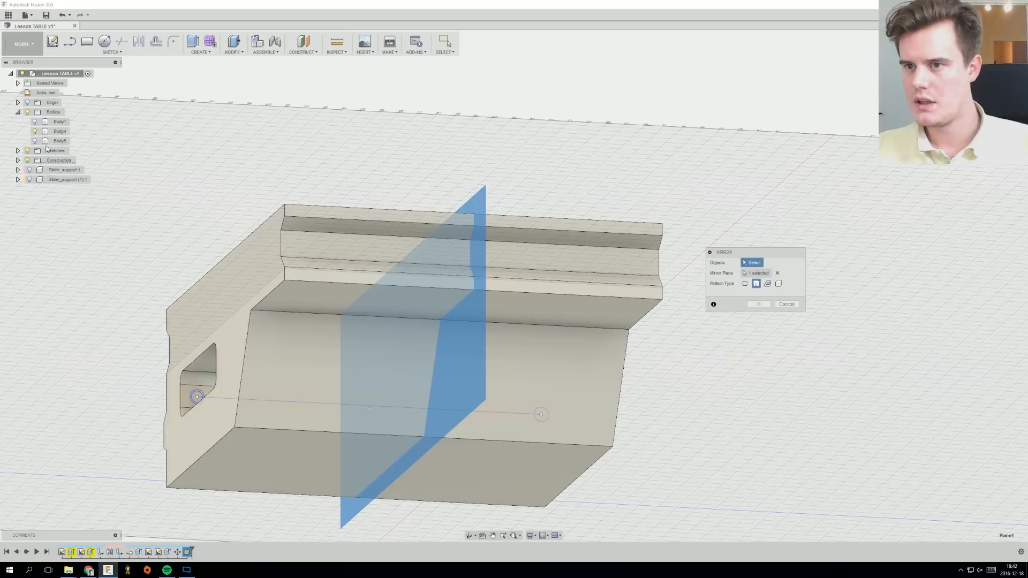
# Hide the table body and mirror the bracket body across the midplane between the table's end faces.
pyautogui.click(35, 141)
pyautogui.click(36, 132)
pyautogui.click(274, 270)
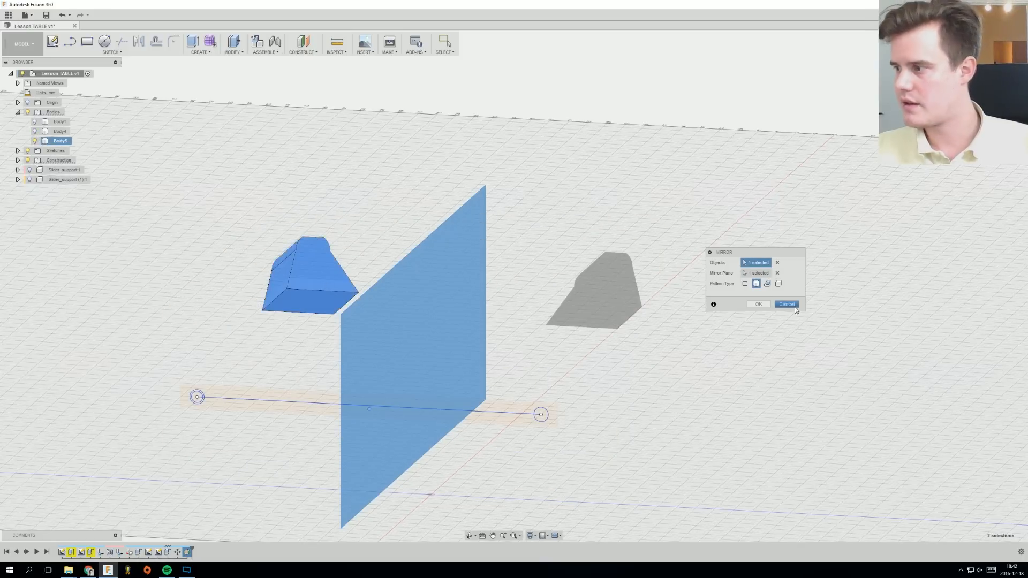
pyautogui.click(758, 304)
# Copy and paste the two bracket bodies, moving the copies along X until they are clear of the originals.
pyautogui.keyDown('shift'); pyautogui.moveTo(717, 326); pyautogui.dragTo(571, 287, button='middle'); pyautogui.keyUp('shift')
pyautogui.click(67, 150)
pyautogui.keyDown('ctrl'); pyautogui.click(60, 141); pyautogui.keyUp('ctrl')
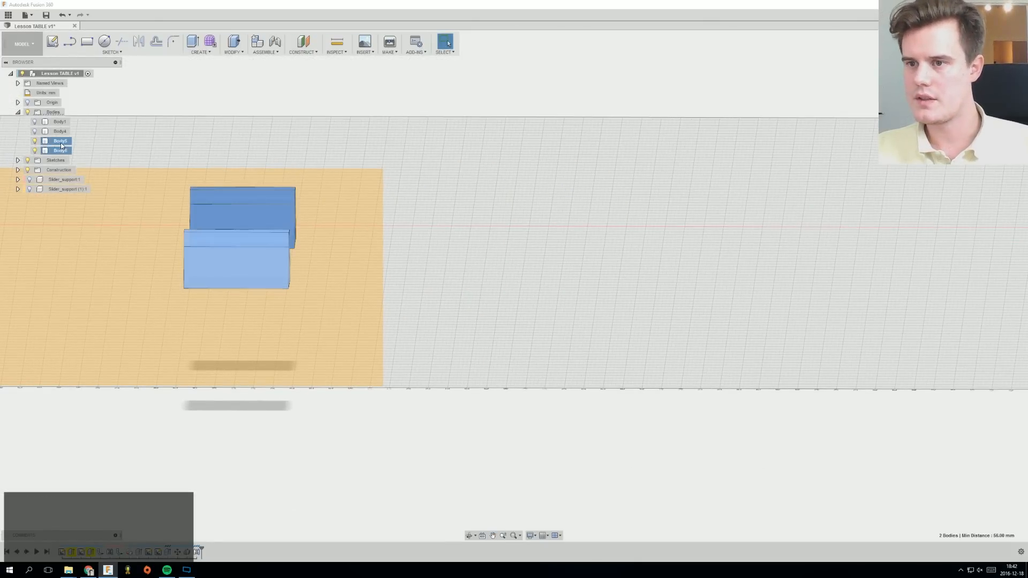
pyautogui.rightClick(61, 143)
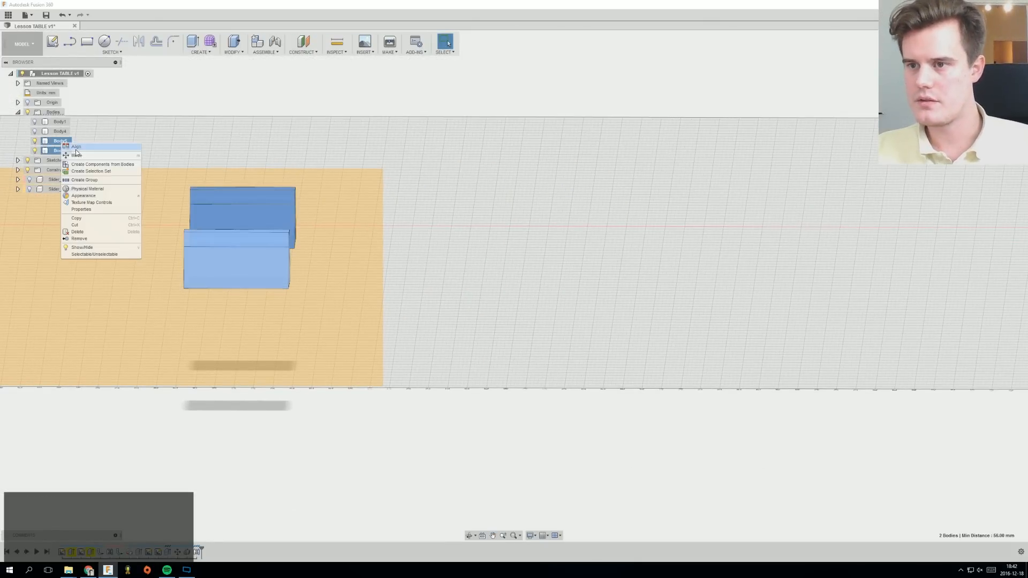
pyautogui.click(75, 225)
pyautogui.hotkey('ctrl', 'v')
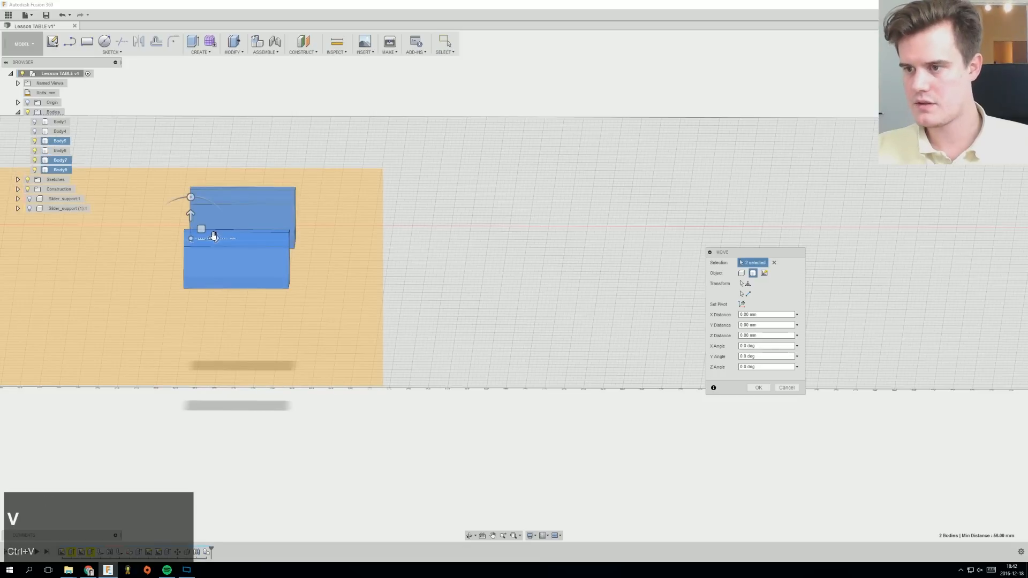
pyautogui.moveTo(213, 239); pyautogui.dragTo(352, 242)
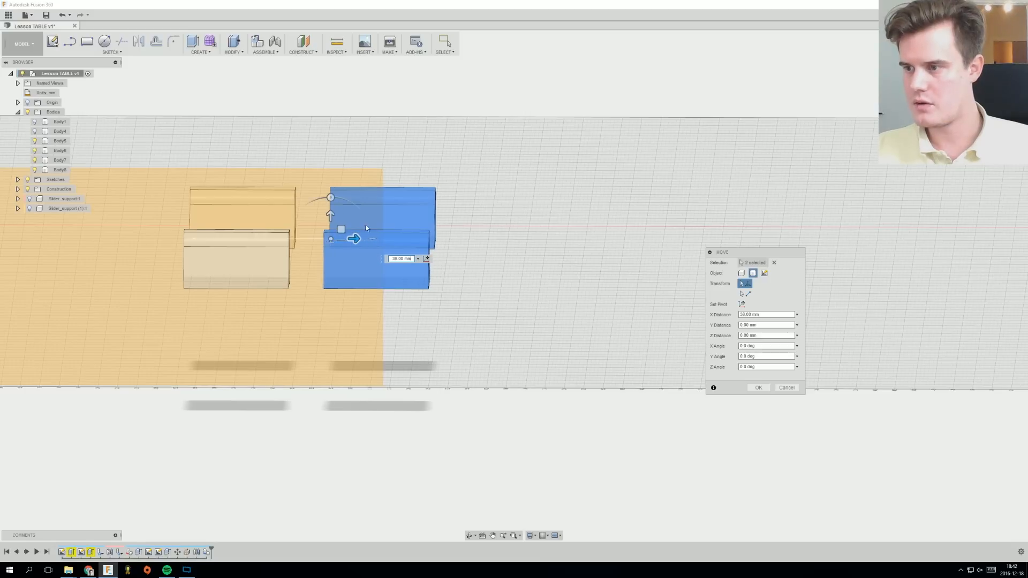
pyautogui.click(747, 387)
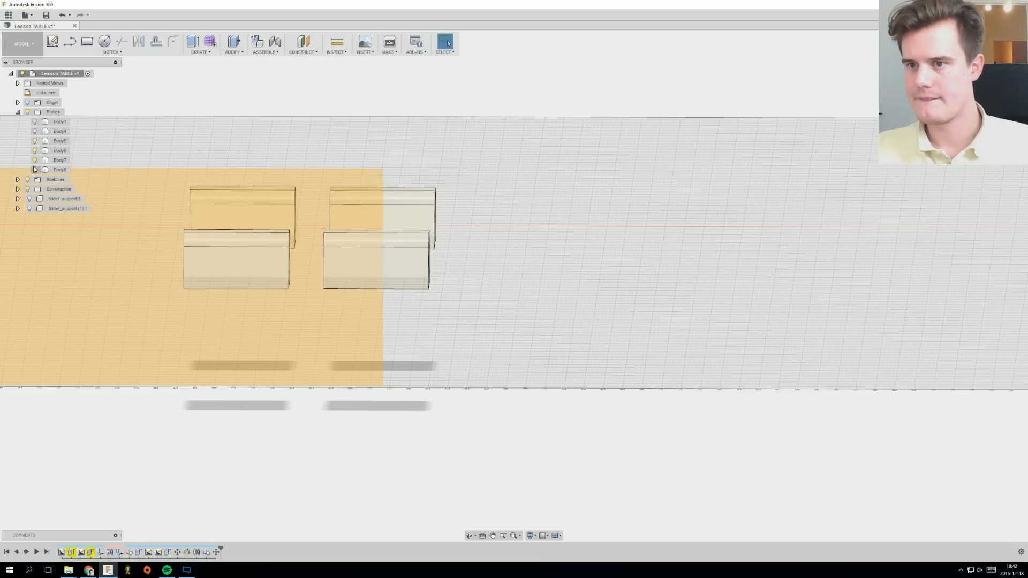
# Show the table body again and move the two copied brackets a further 10 mm along X, away from the table.
pyautogui.click(35, 131)
pyautogui.keyDown('shift'); pyautogui.moveTo(326, 123); pyautogui.dragTo(573, 225, button='middle'); pyautogui.keyUp('shift')
pyautogui.hotkey('ctrl', 'v')
pyautogui.click(60, 170)
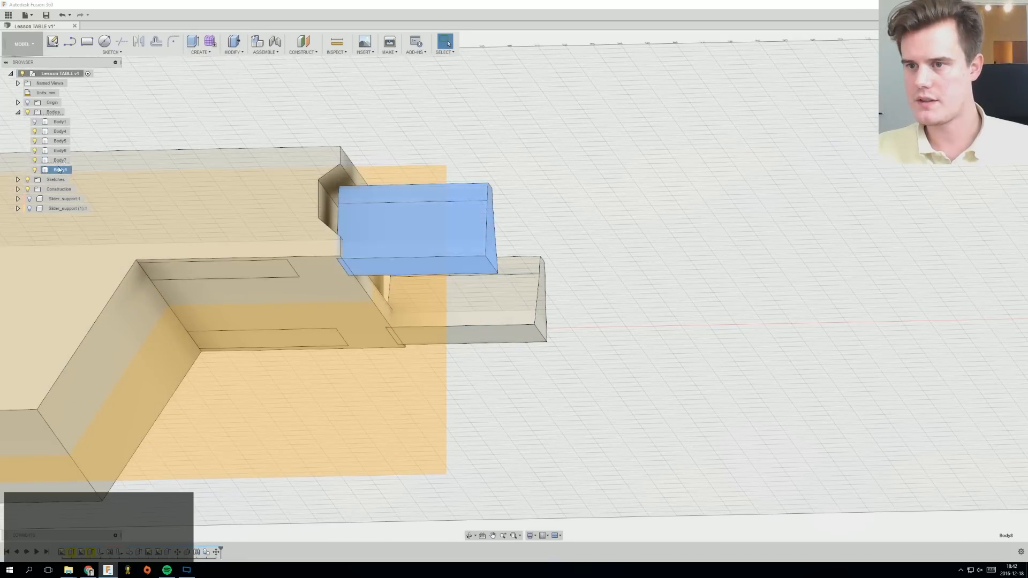
pyautogui.keyDown('ctrl'); pyautogui.click(60, 160); pyautogui.keyUp('ctrl')
pyautogui.rightClick(60, 161)
pyautogui.click(70, 170)
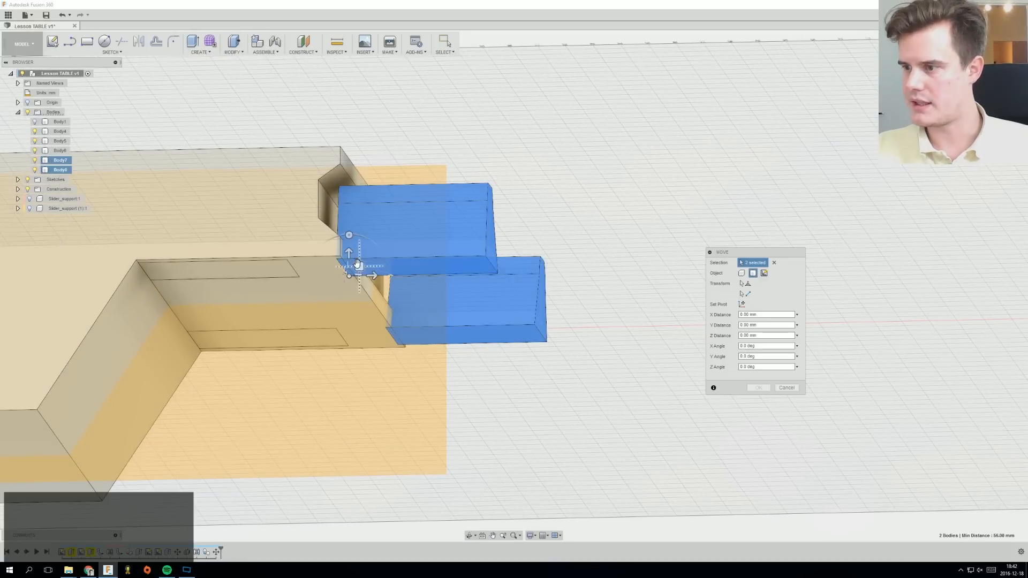
pyautogui.moveTo(372, 275); pyautogui.dragTo(428, 275)
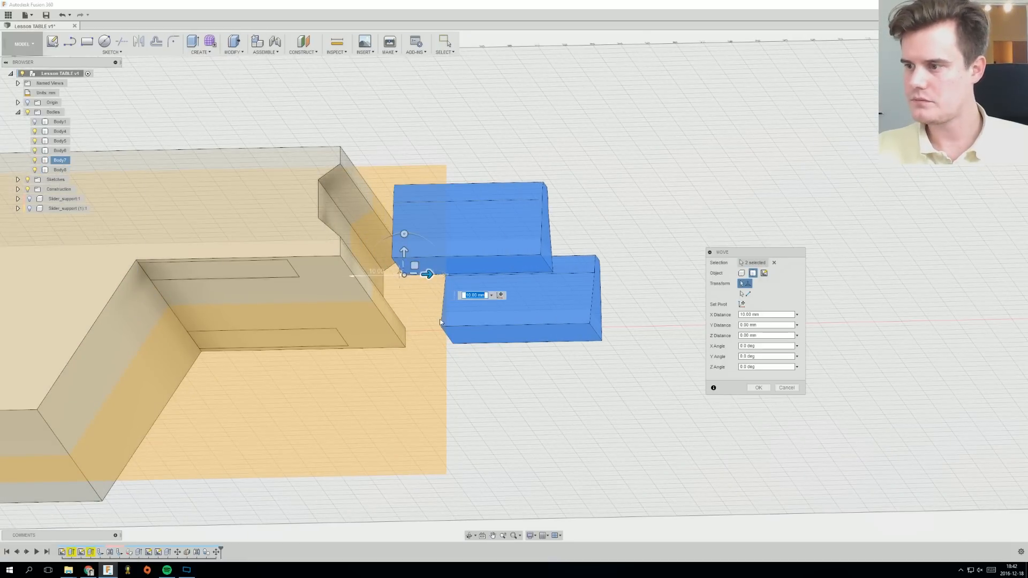
pyautogui.keyDown('shift'); pyautogui.moveTo(440, 322); pyautogui.dragTo(714, 423, button='middle'); pyautogui.keyUp('shift')
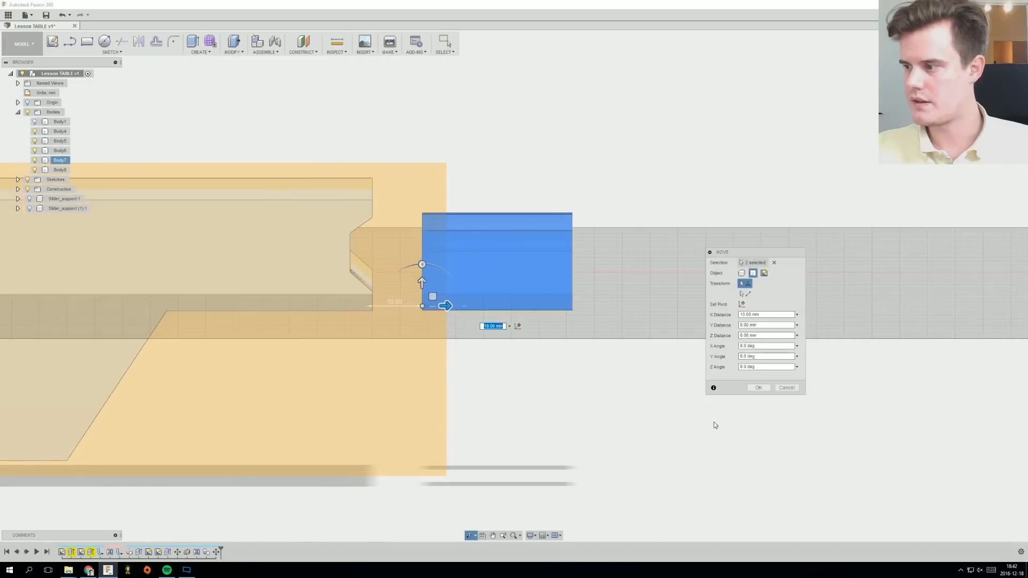
pyautogui.click(757, 389)
# Combine with the Cut operation to subtract the two original bracket bodies from the table body.
pyautogui.scroll(-3, 672, 409)
pyautogui.keyDown('shift'); pyautogui.moveTo(680, 317); pyautogui.dragTo(614, 265, button='middle'); pyautogui.keyUp('shift')
pyautogui.moveTo(408, 290); pyautogui.dragTo(524, 306, button='middle')
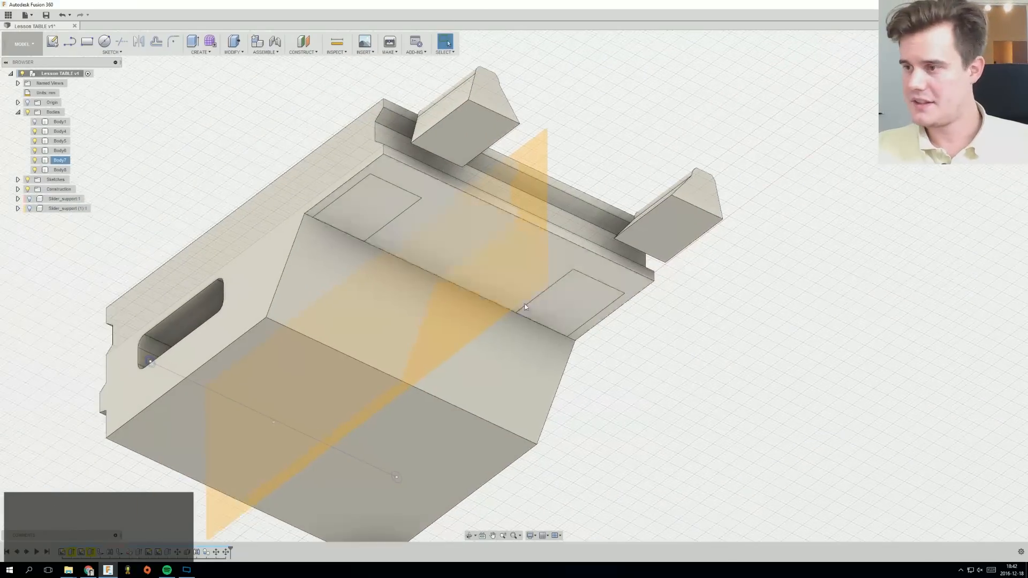
pyautogui.keyDown('shift'); pyautogui.moveTo(175, 131); pyautogui.dragTo(208, 151, button='middle'); pyautogui.keyUp('shift')
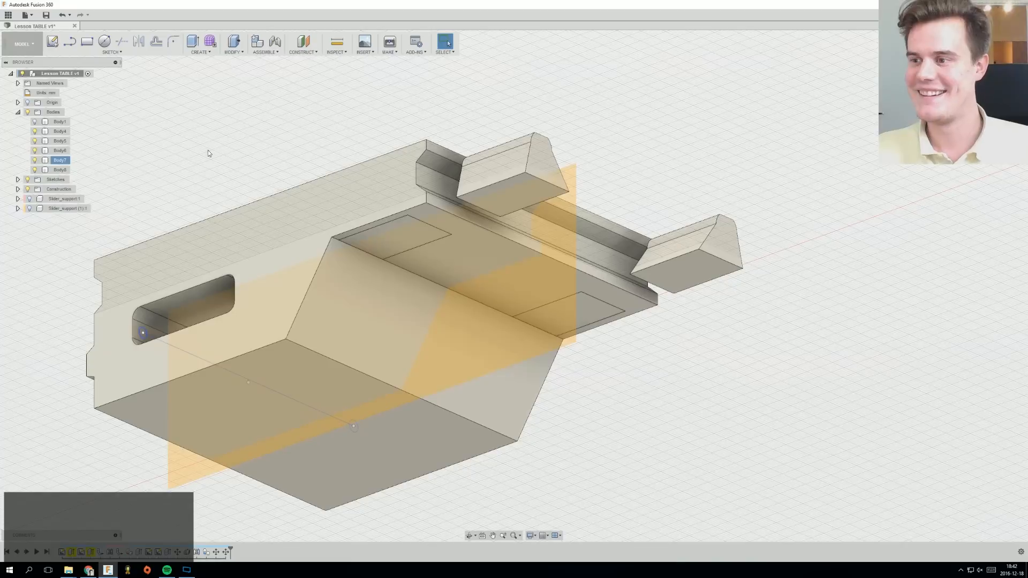
pyautogui.click(234, 52)
pyautogui.click(60, 141)
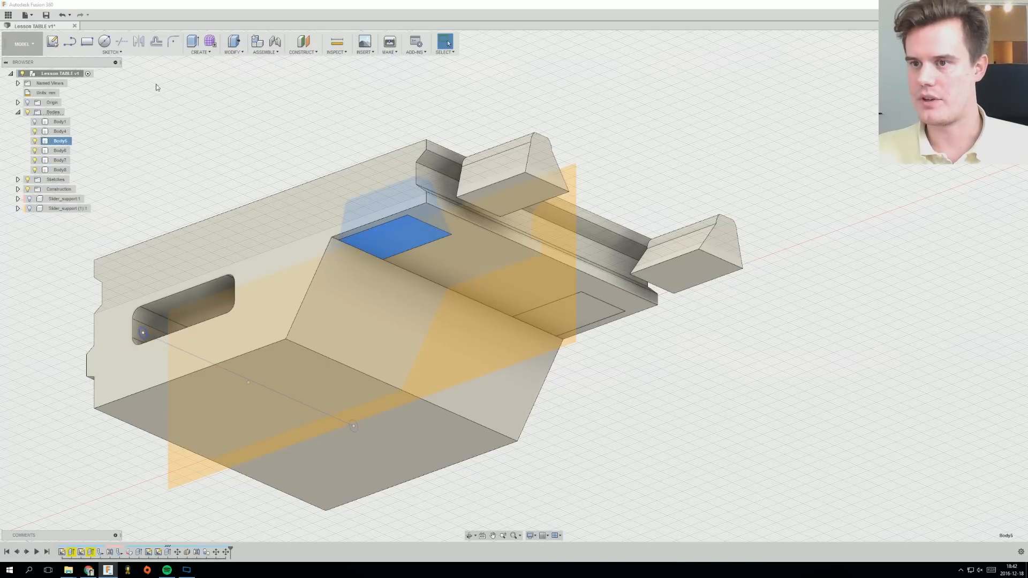
pyautogui.click(60, 131)
pyautogui.click(200, 52)
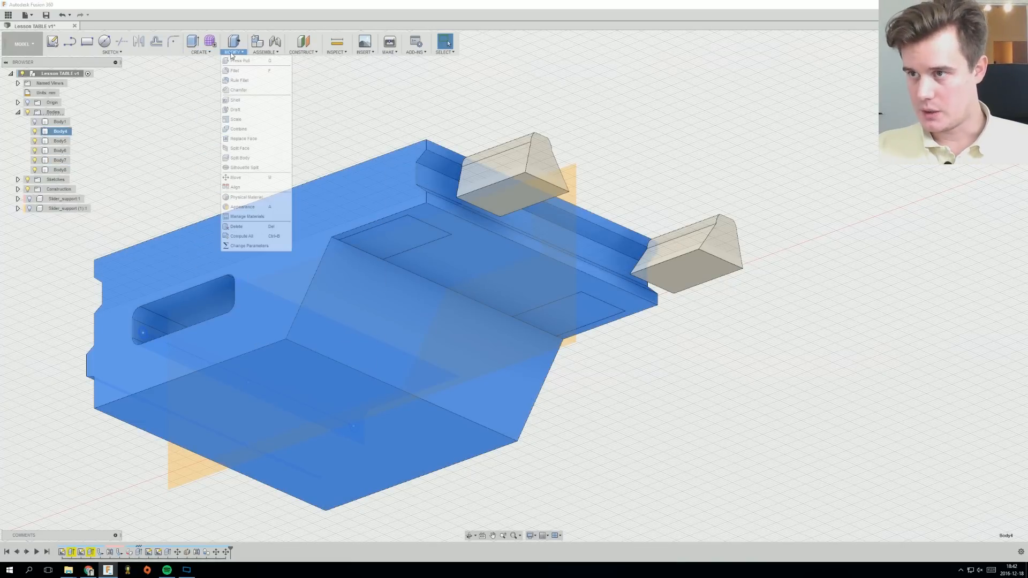
pyautogui.press('Escape')
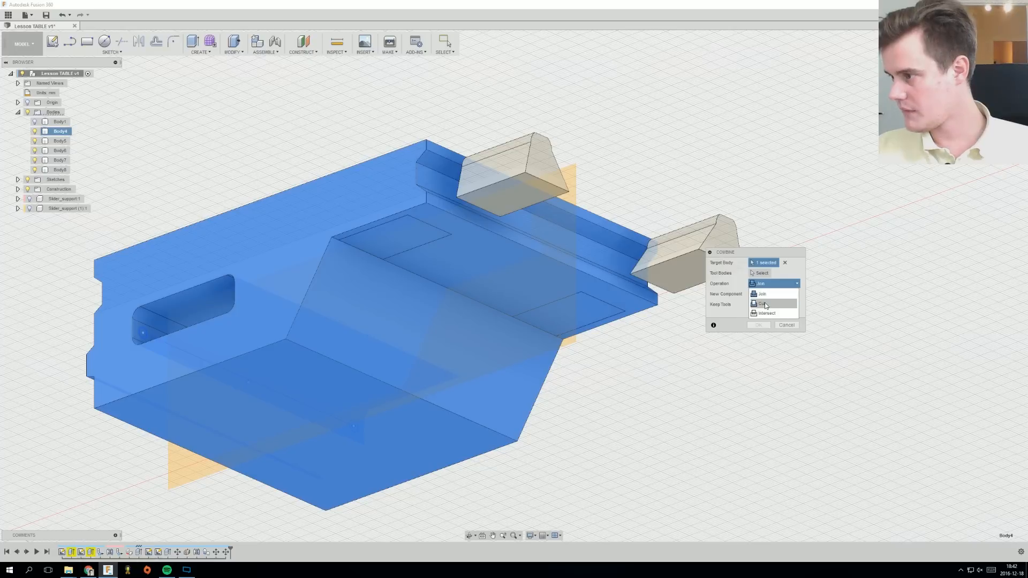
pyautogui.click(394, 232)
pyautogui.click(575, 323)
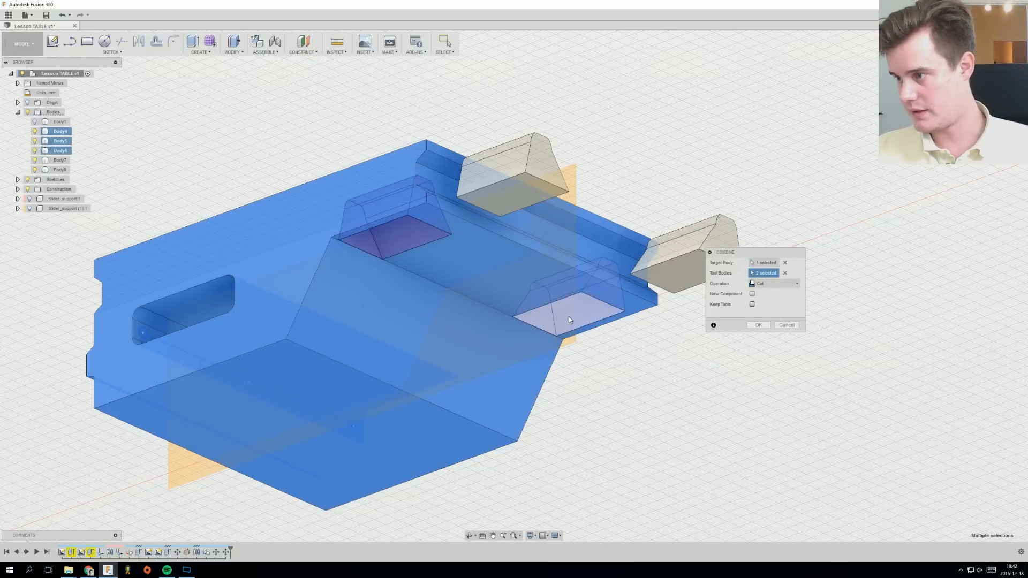
pyautogui.click(757, 326)
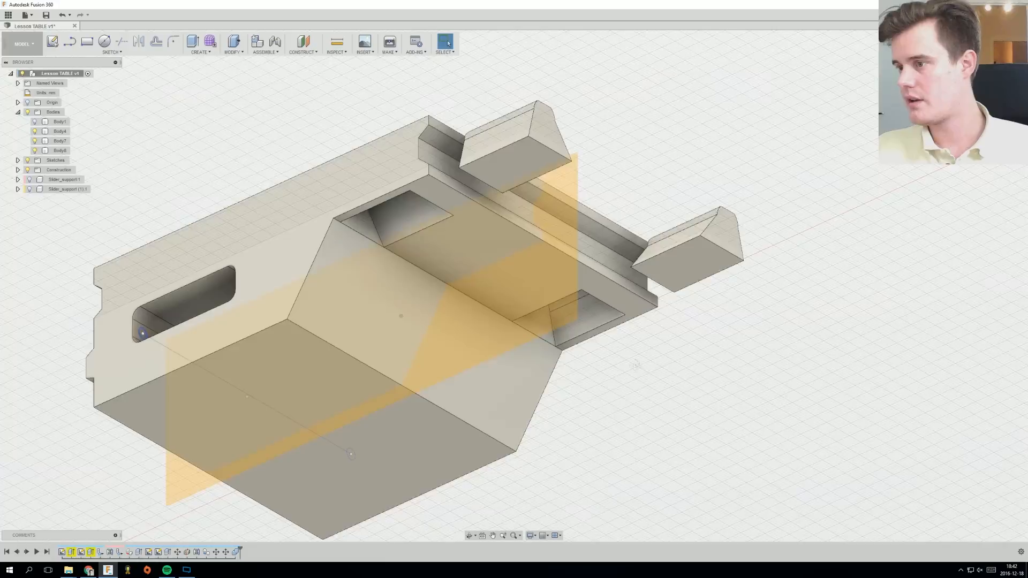
# Chamfer the matching inner edge in both bracket pockets with an equal distance of 9 mm.
pyautogui.keyDown('shift'); pyautogui.moveTo(637, 379); pyautogui.dragTo(496, 345, button='middle'); pyautogui.keyUp('shift')
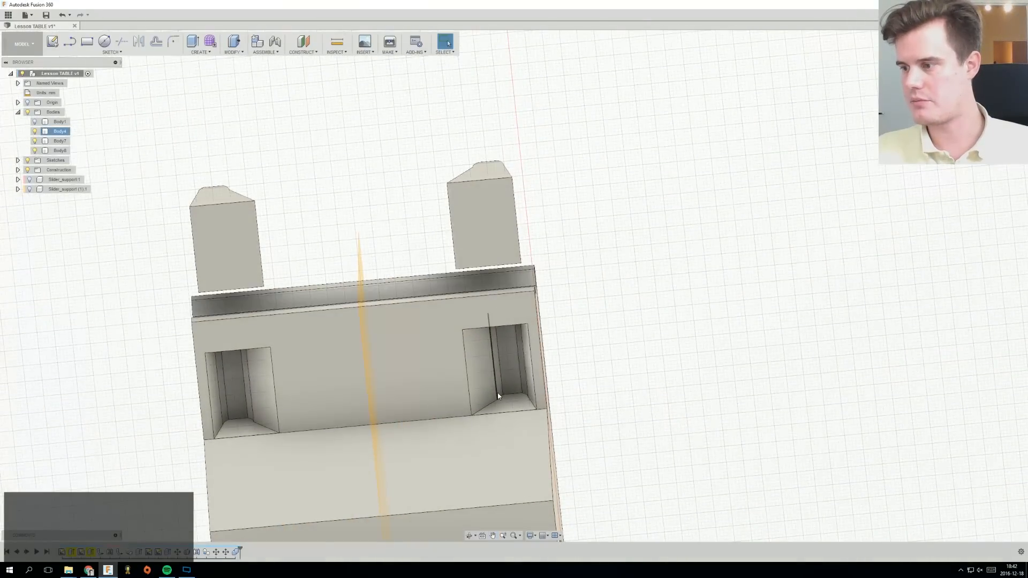
pyautogui.keyDown('shift'); pyautogui.moveTo(497, 396); pyautogui.dragTo(285, 422, button='middle'); pyautogui.keyUp('shift')
pyautogui.keyDown('ctrl'); pyautogui.click(240, 415); pyautogui.keyUp('ctrl')
pyautogui.rightClick(239, 415)
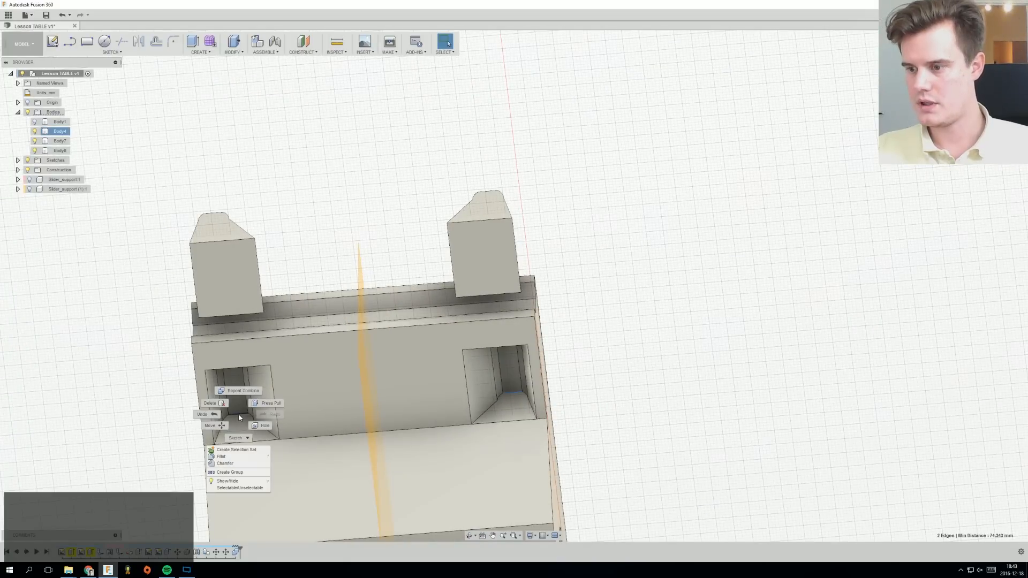
pyautogui.click(223, 466)
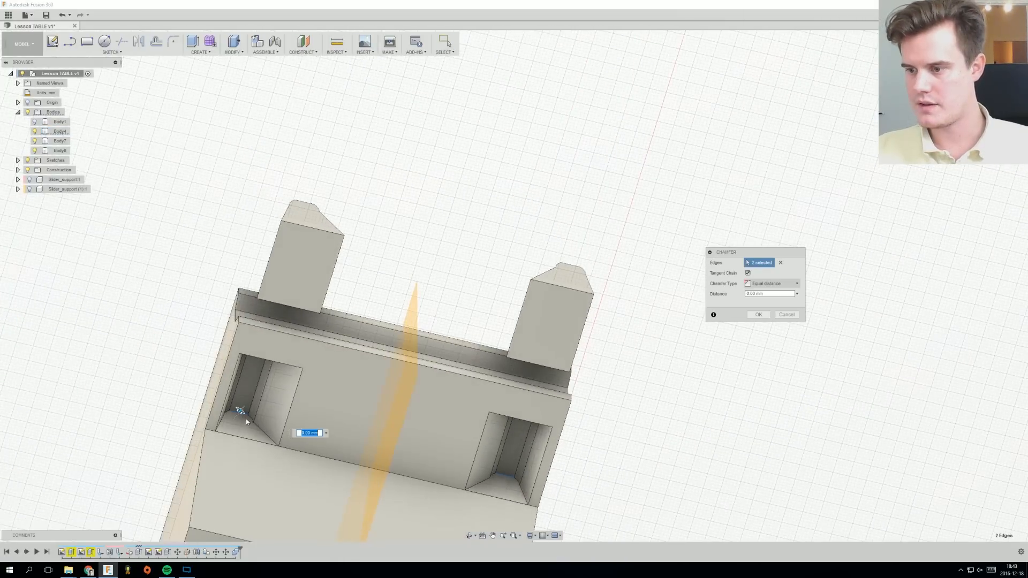
pyautogui.moveTo(240, 411); pyautogui.dragTo(247, 406)
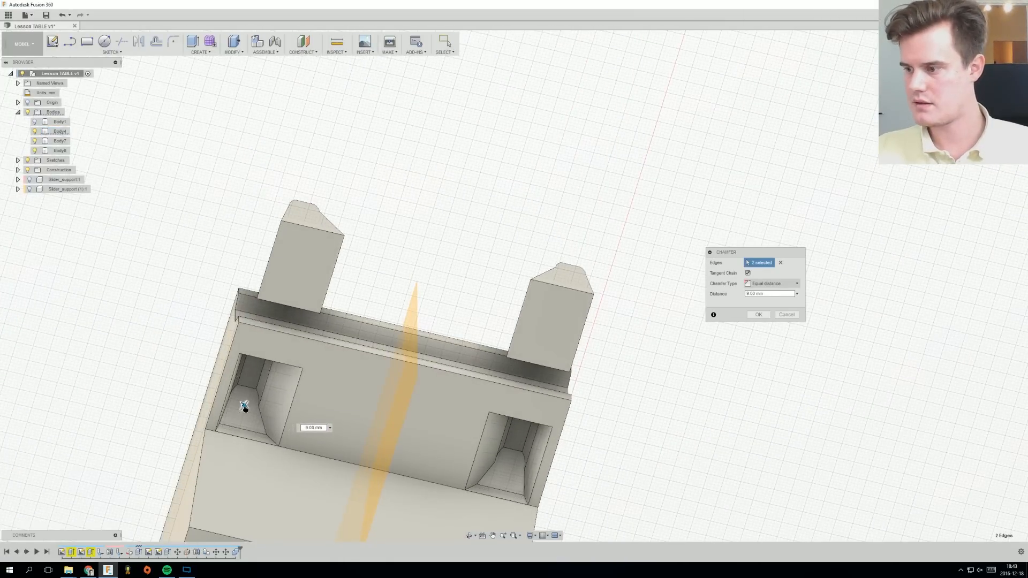
pyautogui.keyDown('shift'); pyautogui.moveTo(332, 413); pyautogui.dragTo(308, 430, button='middle'); pyautogui.keyUp('shift')
pyautogui.press('Return')
# Show the slider supports to examine how they sit against the table and the copied brackets.
pyautogui.keyDown('shift'); pyautogui.moveTo(577, 241); pyautogui.dragTo(485, 111, button='middle'); pyautogui.keyUp('shift')
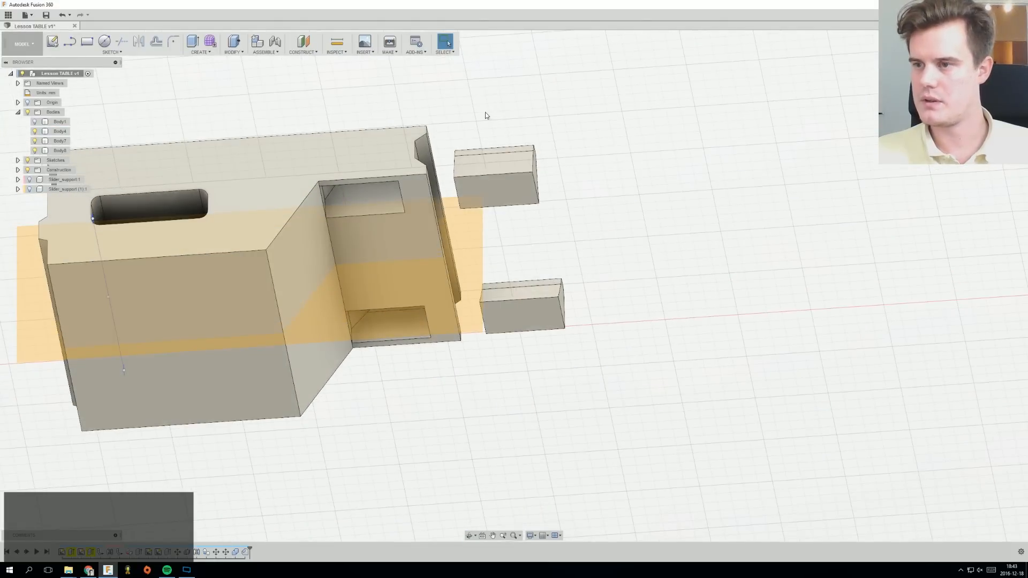
pyautogui.click(30, 189)
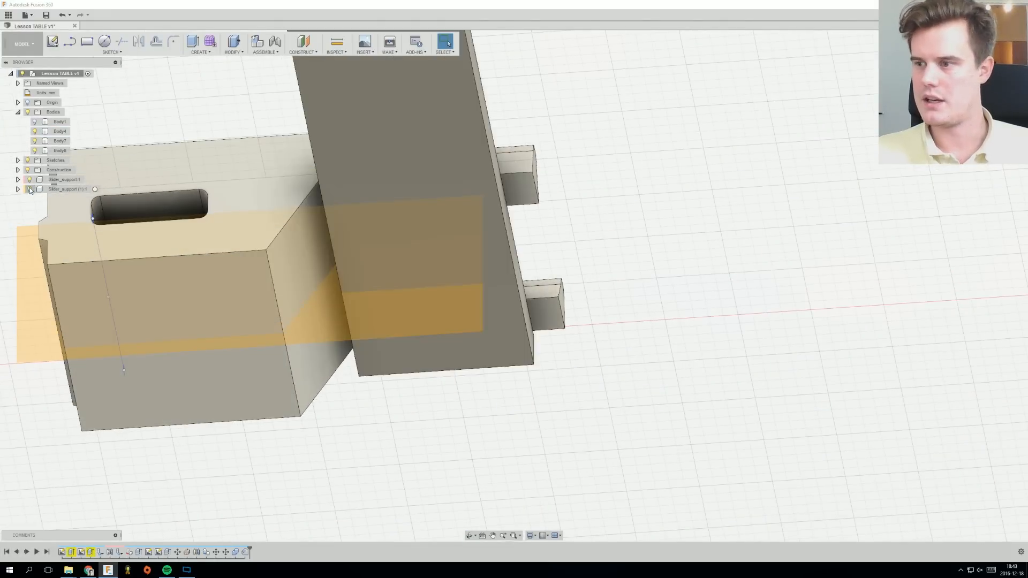
pyautogui.keyDown('shift'); pyautogui.moveTo(343, 59); pyautogui.dragTo(463, 289, button='middle'); pyautogui.keyUp('shift')
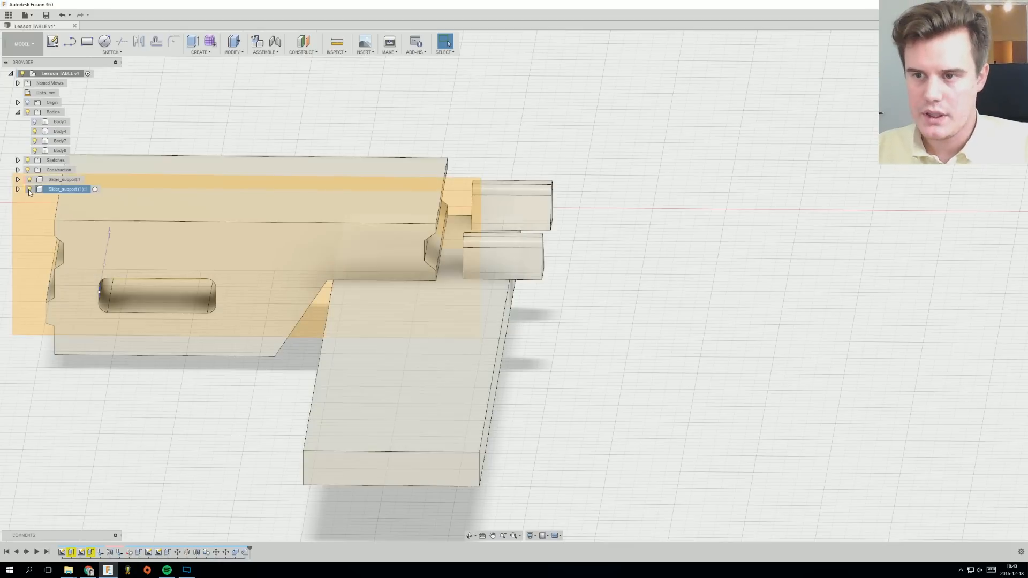
pyautogui.click(35, 150)
# Display Sketch2 to examine its profile beside the table and brackets, and hide it again.
pyautogui.keyDown('ctrl'); pyautogui.moveTo(34, 152); pyautogui.dragTo(75, 136, button='middle'); pyautogui.keyUp('ctrl')
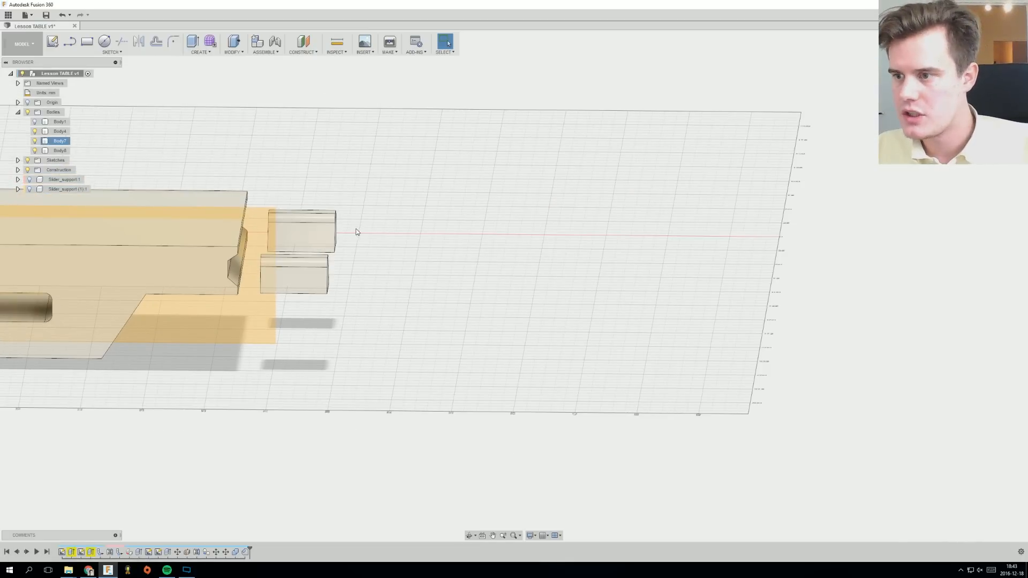
pyautogui.keyDown('ctrl'); pyautogui.moveTo(230, 145); pyautogui.dragTo(318, 144, button='middle'); pyautogui.keyUp('ctrl')
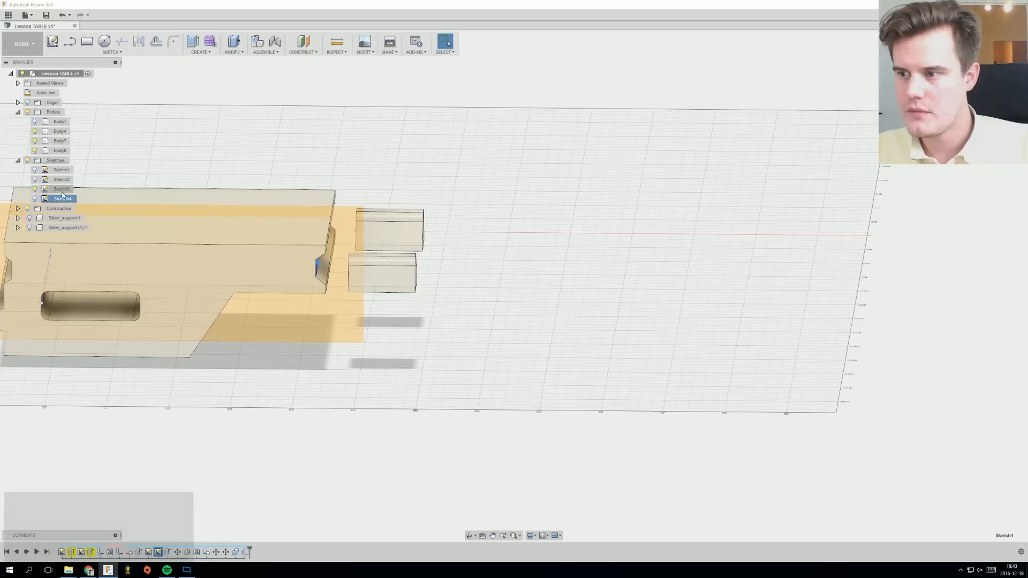
pyautogui.click(60, 191)
pyautogui.click(36, 180)
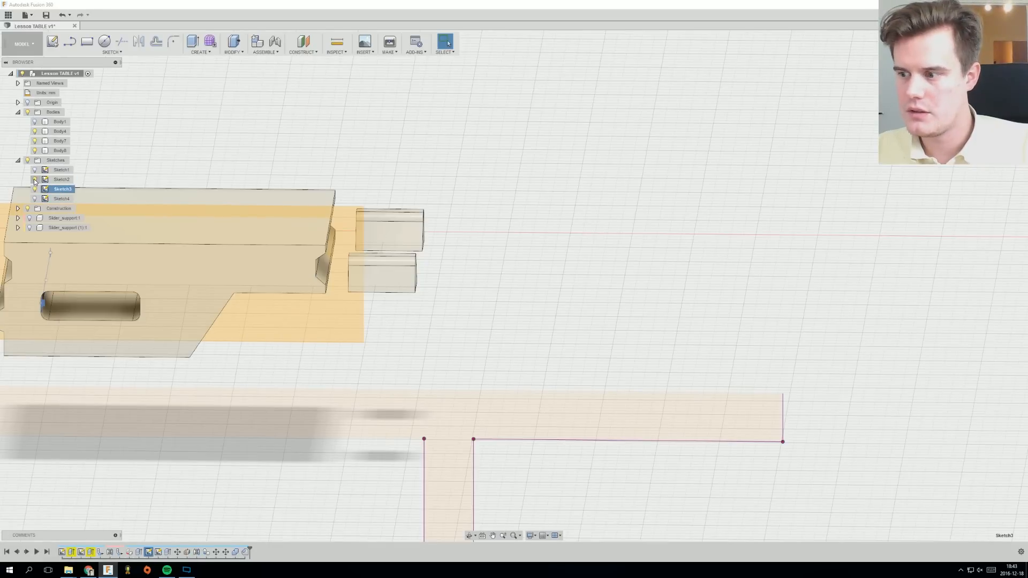
pyautogui.scroll(3, 264, 280)
pyautogui.scroll(-8, 382, 346)
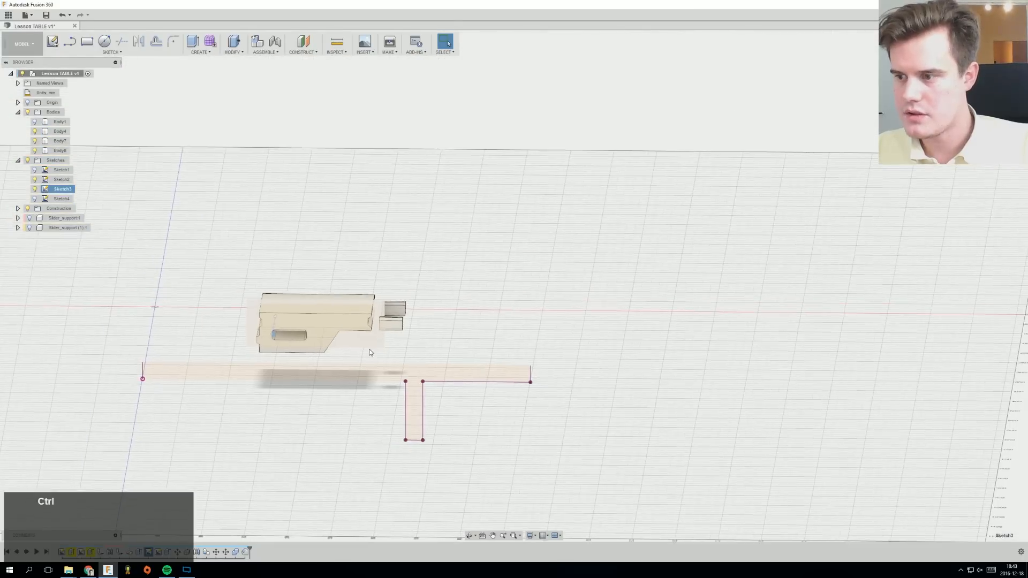
pyautogui.moveTo(370, 352); pyautogui.dragTo(369, 316, button='middle')
pyautogui.doubleClick(61, 187)
pyautogui.click(35, 180)
# Show Sketch1, which holds the full side profile of the table, and open it for editing.
pyautogui.click(35, 171)
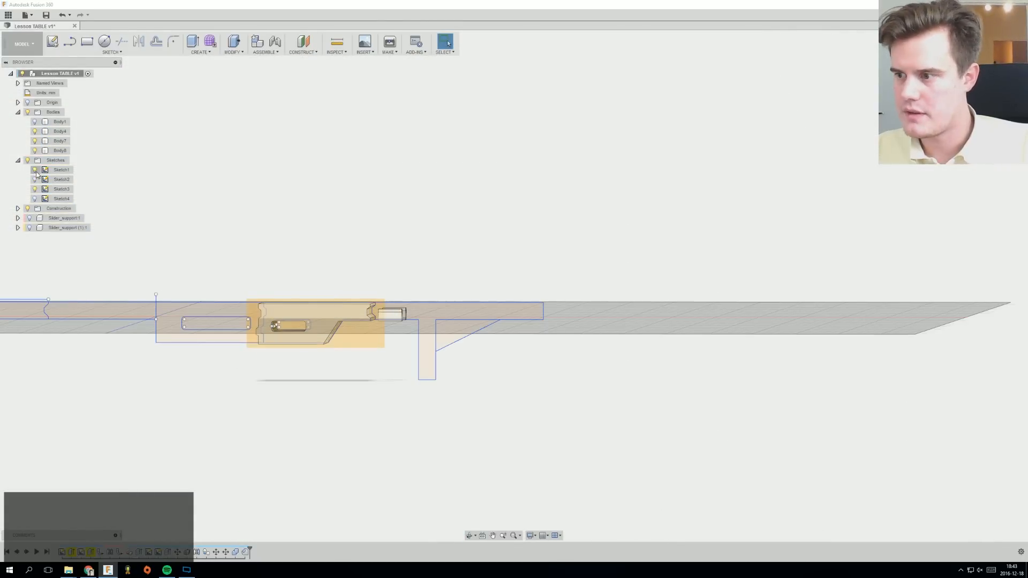
pyautogui.keyDown('shift'); pyautogui.moveTo(433, 230); pyautogui.dragTo(431, 284, button='middle'); pyautogui.keyUp('shift')
pyautogui.rightClick(72, 173)
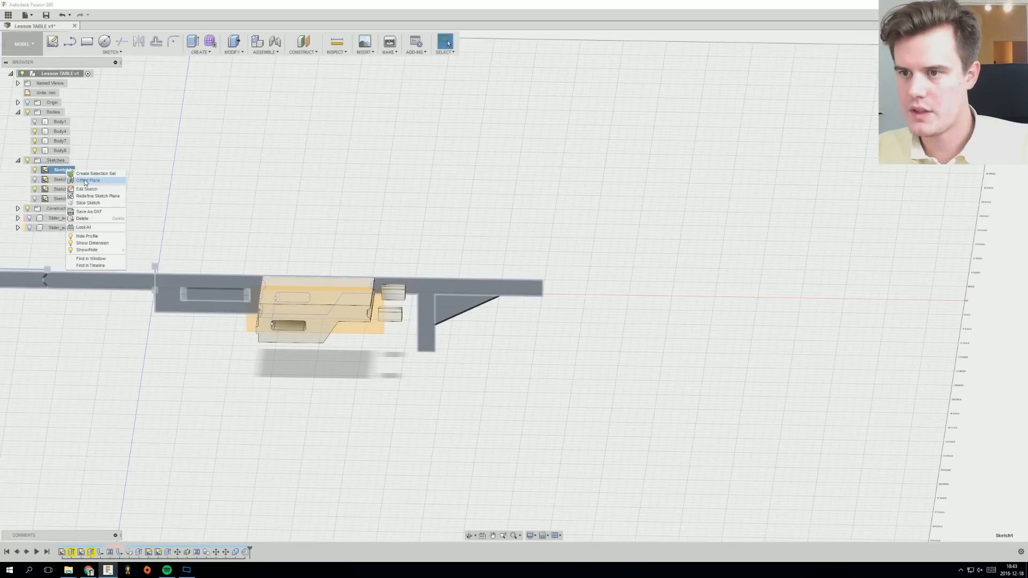
pyautogui.click(88, 186)
pyautogui.scroll(2, 722, 271)
pyautogui.moveTo(723, 272); pyautogui.dragTo(436, 264, button='middle')
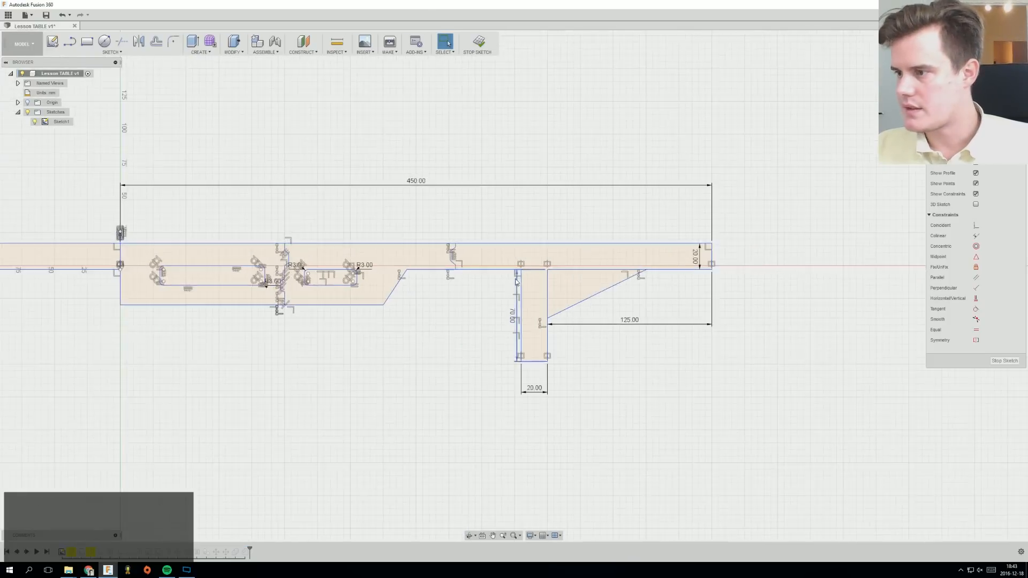
# Extrude the outer table profile with its leg together with the triangular brace profile 100 mm as a new body.
pyautogui.scroll(2, 433, 262)
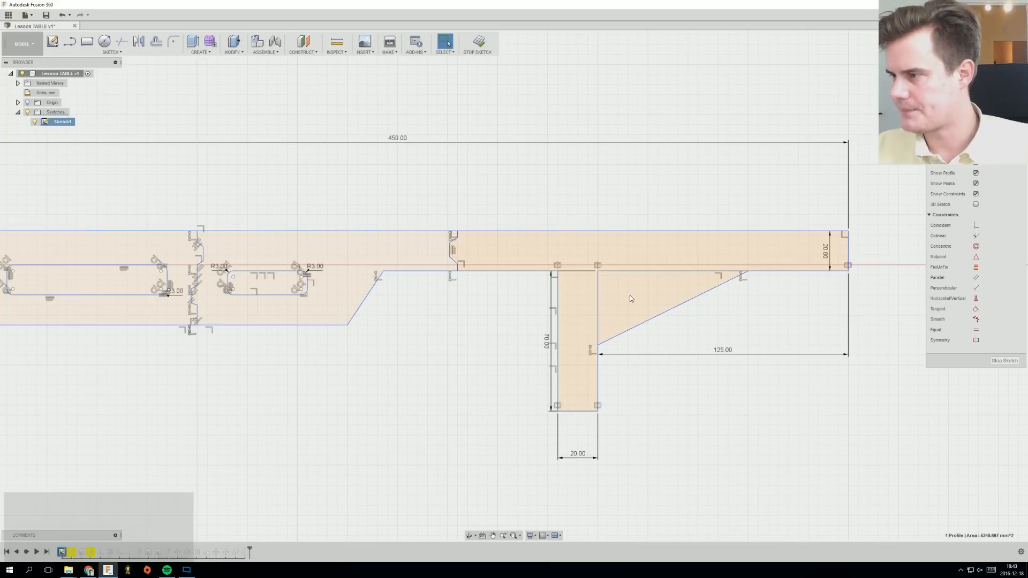
pyautogui.moveTo(628, 306); pyautogui.dragTo(547, 303, button='middle')
pyautogui.keyDown('ctrl'); pyautogui.click(548, 303); pyautogui.keyUp('ctrl')
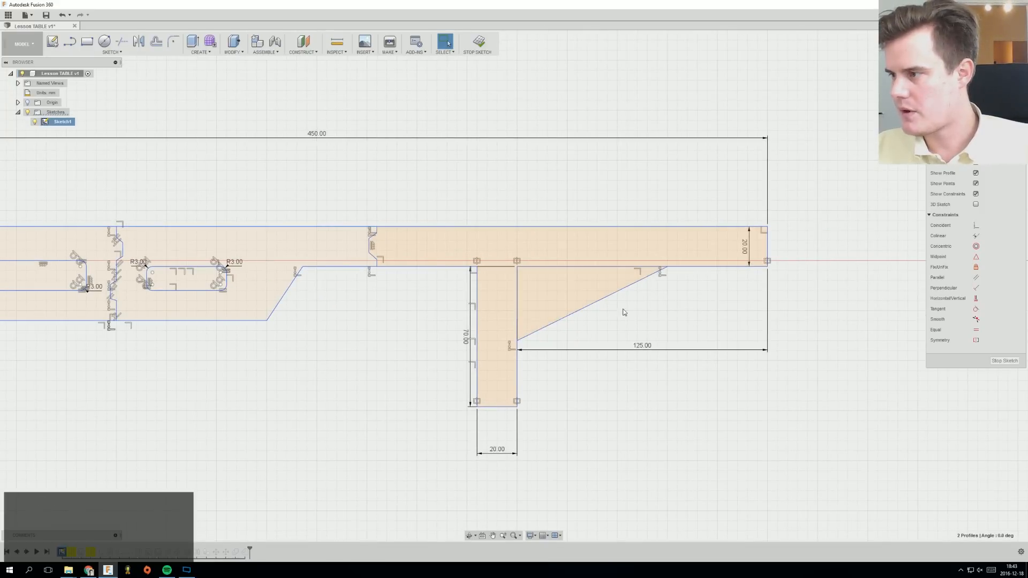
pyautogui.rightClick(585, 288)
pyautogui.click(592, 326)
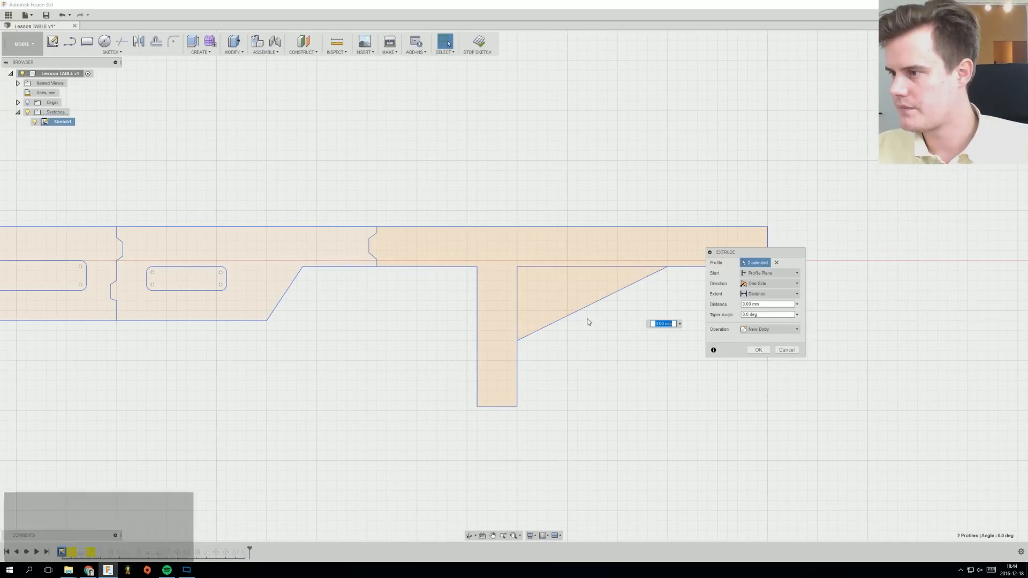
pyautogui.moveTo(581, 313); pyautogui.dragTo(473, 351)
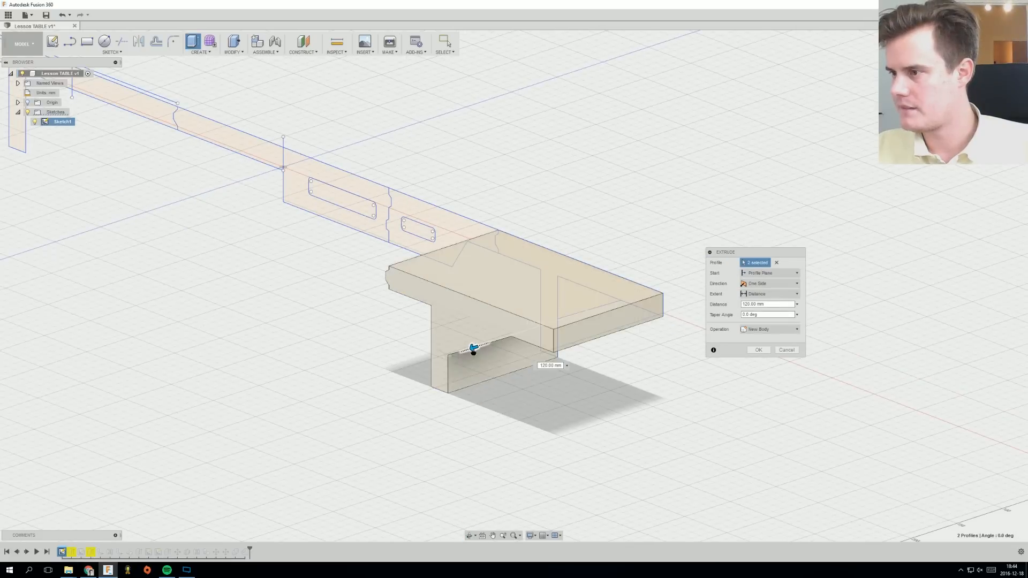
pyautogui.keyDown('shift'); pyautogui.moveTo(428, 270); pyautogui.dragTo(491, 370, button='middle'); pyautogui.keyUp('shift')
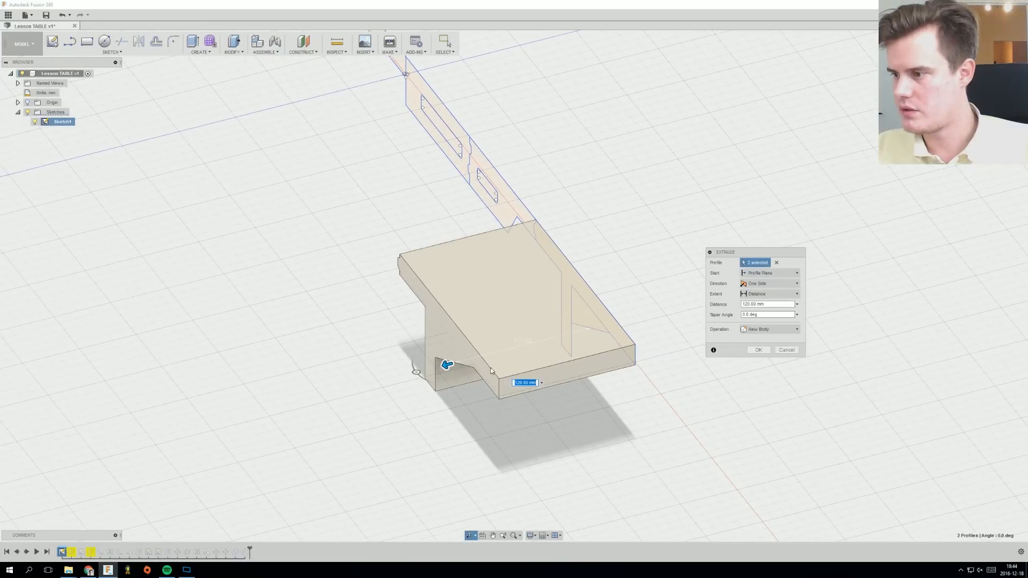
pyautogui.moveTo(449, 365); pyautogui.dragTo(564, 365)
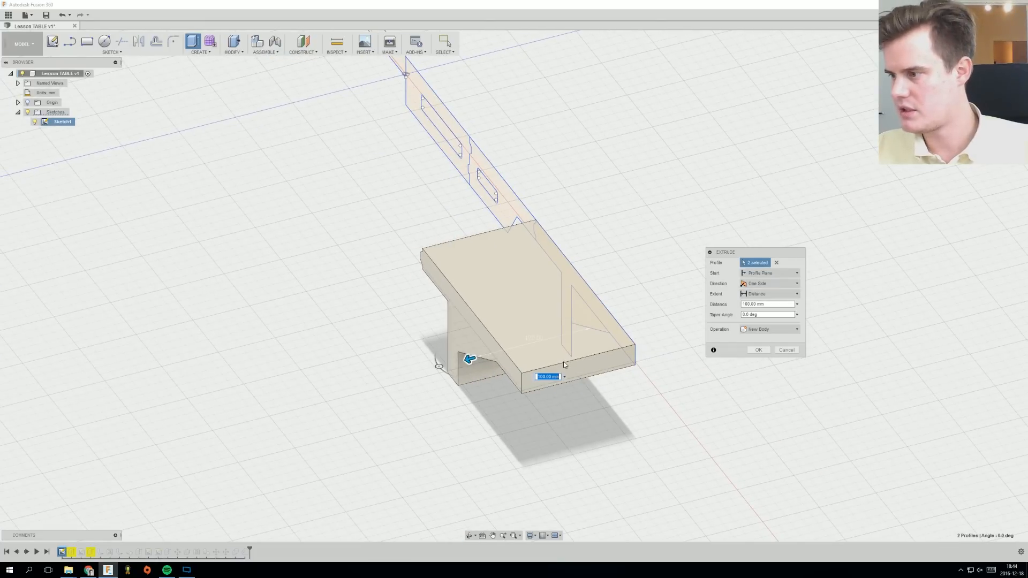
pyautogui.click(752, 352)
# Examine the new table section's sloped underside and where the two bracket bodies overlap it beside the existing pockets.
pyautogui.scroll(-2, 583, 276)
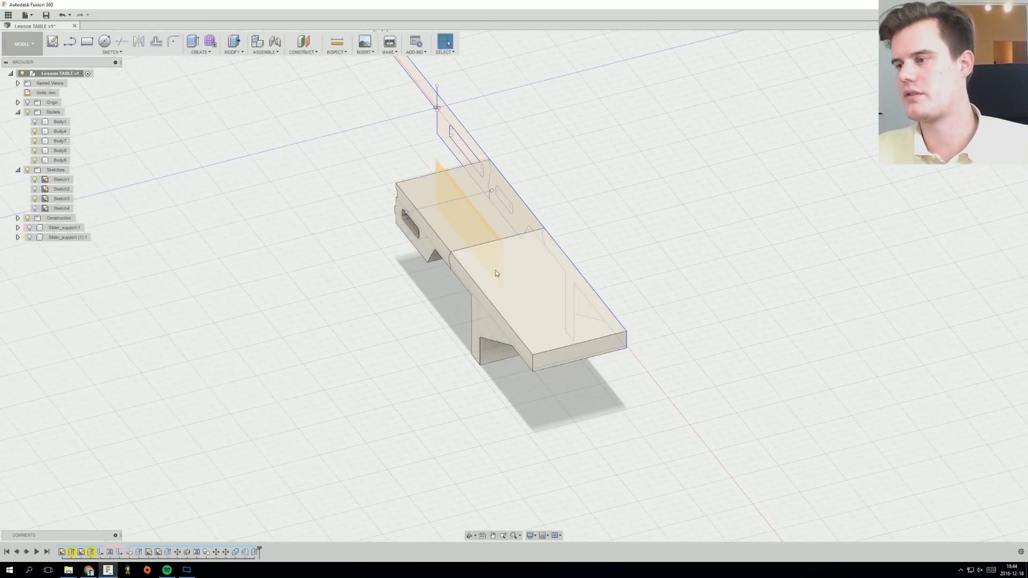
pyautogui.scroll(3, 496, 269)
pyautogui.keyDown('shift'); pyautogui.moveTo(412, 369); pyautogui.dragTo(453, 229, button='middle'); pyautogui.keyUp('shift')
pyautogui.scroll(3, 594, 269)
pyautogui.click(588, 344)
pyautogui.moveTo(587, 344); pyautogui.dragTo(506, 348, button='middle')
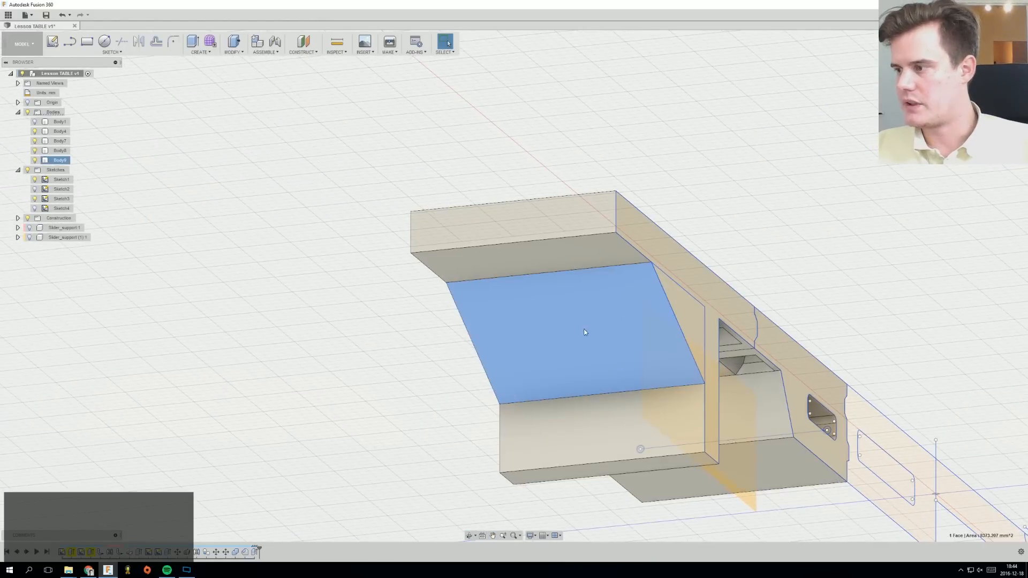
pyautogui.keyDown('shift'); pyautogui.moveTo(395, 328); pyautogui.dragTo(447, 329, button='middle'); pyautogui.keyUp('shift')
pyautogui.click(322, 321)
pyautogui.keyDown('shift'); pyautogui.moveTo(321, 321); pyautogui.dragTo(600, 324, button='middle'); pyautogui.keyUp('shift')
pyautogui.scroll(2, 535, 319)
pyautogui.keyDown('ctrl'); pyautogui.moveTo(522, 306); pyautogui.dragTo(629, 295, button='middle'); pyautogui.keyUp('ctrl')
pyautogui.moveTo(629, 295); pyautogui.dragTo(517, 311, button='middle')
pyautogui.scroll(3, 517, 310)
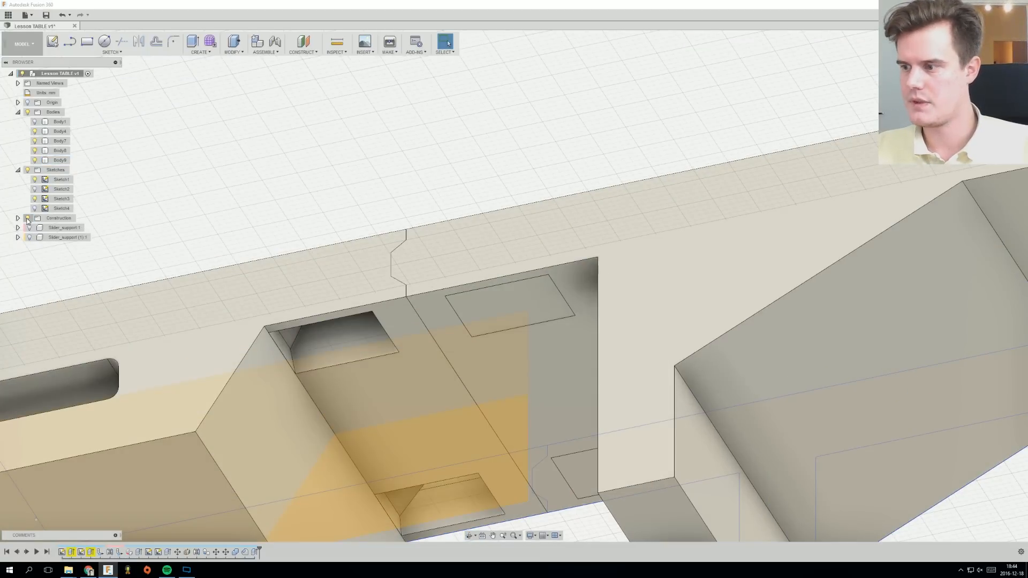
# Combine the new table section with the two bracket bodies using the Cut operation, without keeping the tools.
pyautogui.click(60, 160)
pyautogui.click(199, 52)
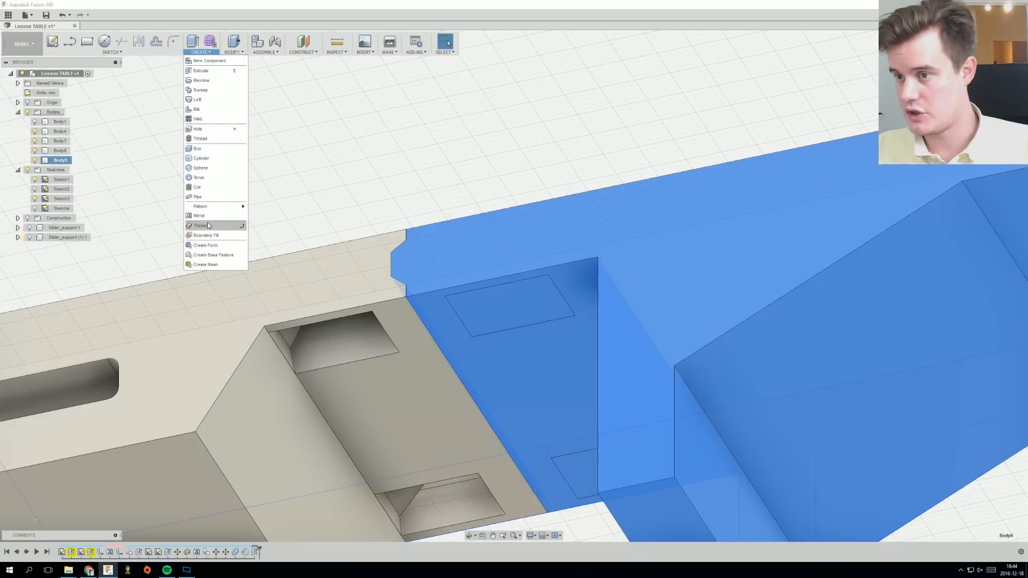
pyautogui.click(234, 52)
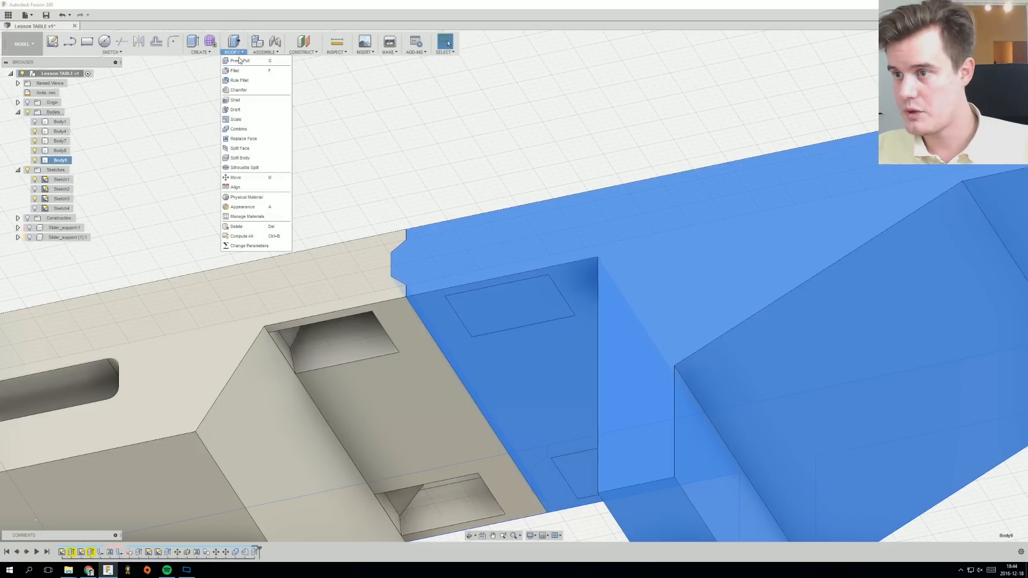
pyautogui.click(239, 129)
pyautogui.click(530, 311)
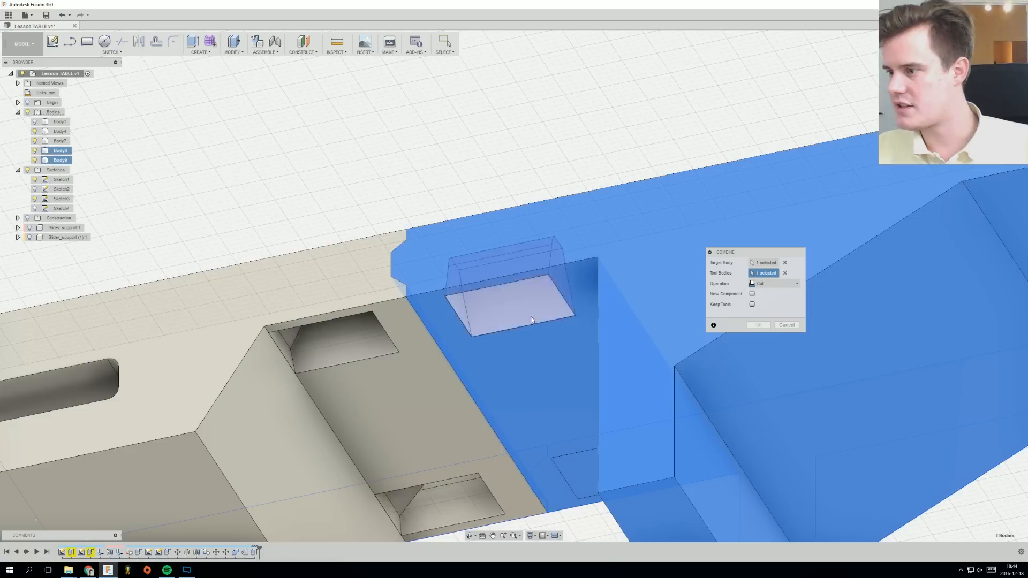
pyautogui.keyDown('ctrl'); pyautogui.click(584, 461); pyautogui.keyUp('ctrl')
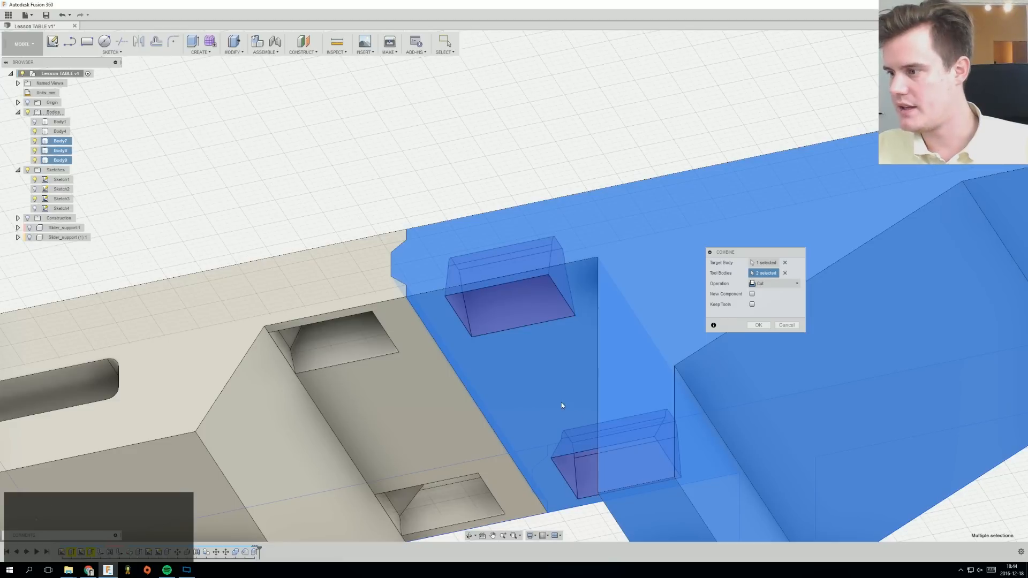
pyautogui.click(763, 327)
# Inspect the pockets on both table sections, briefly showing the second slider support over them and hiding it again.
pyautogui.scroll(-4, 518, 260)
pyautogui.keyDown('ctrl'); pyautogui.moveTo(529, 312); pyautogui.dragTo(485, 262, button='middle'); pyautogui.keyUp('ctrl')
pyautogui.moveTo(485, 262); pyautogui.dragTo(475, 291, button='middle')
pyautogui.scroll(2, 460, 299)
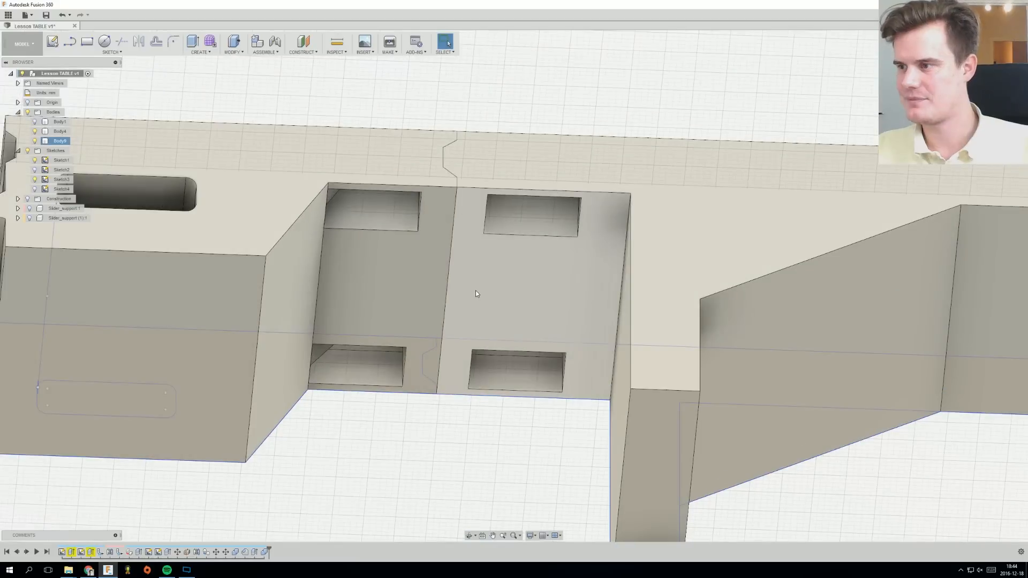
pyautogui.scroll(-2, 483, 288)
pyautogui.scroll(4, 483, 288)
pyautogui.scroll(-3, 443, 286)
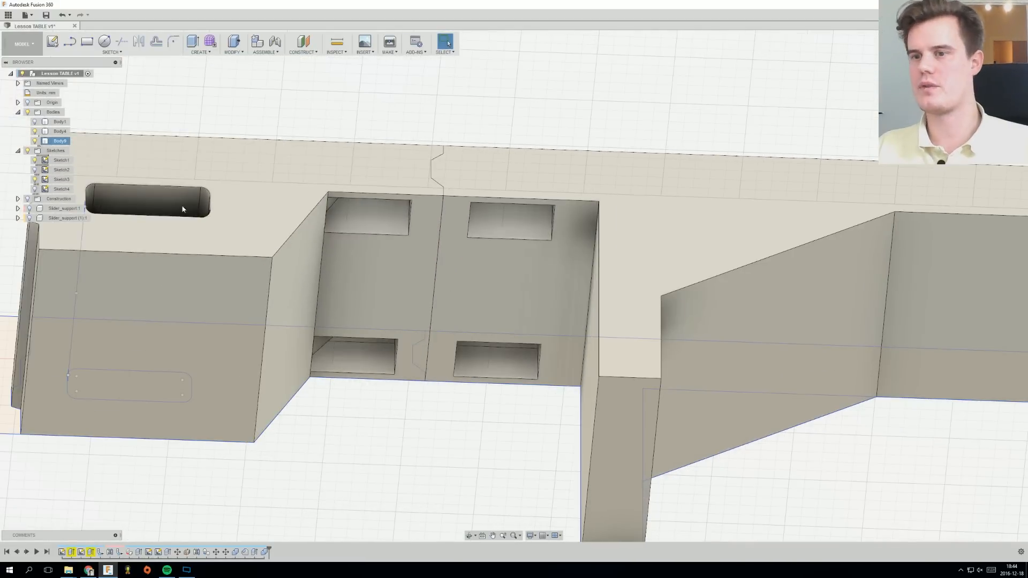
pyautogui.click(29, 218)
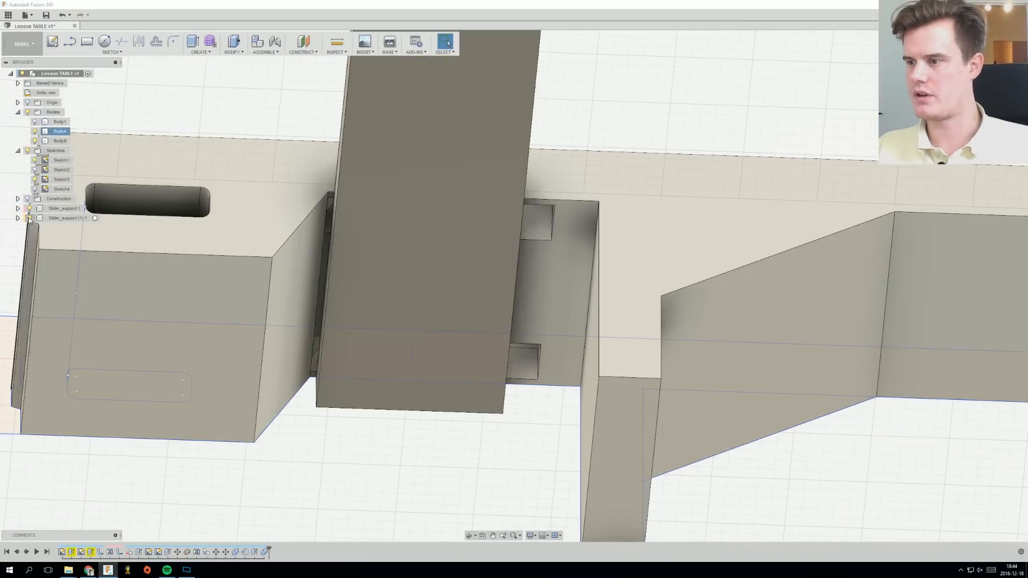
pyautogui.click(29, 219)
pyautogui.scroll(-3, 427, 200)
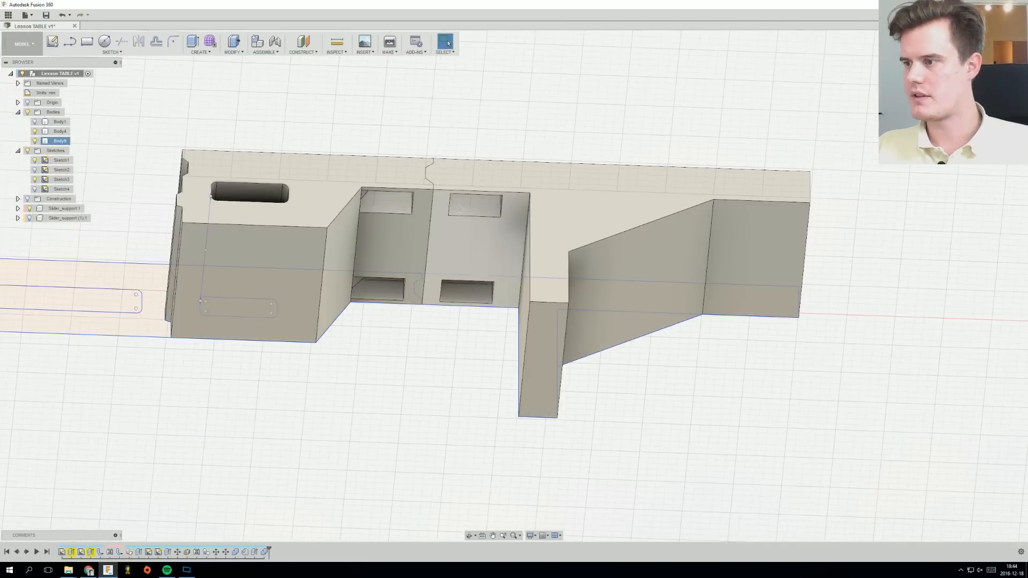
# Chamfer the matching inner edge in both pockets of the outer table section with an equal distance of about 10 mm.
pyautogui.scroll(2, 483, 186)
pyautogui.keyDown('shift'); pyautogui.moveTo(471, 252); pyautogui.dragTo(517, 214, button='middle'); pyautogui.keyUp('shift')
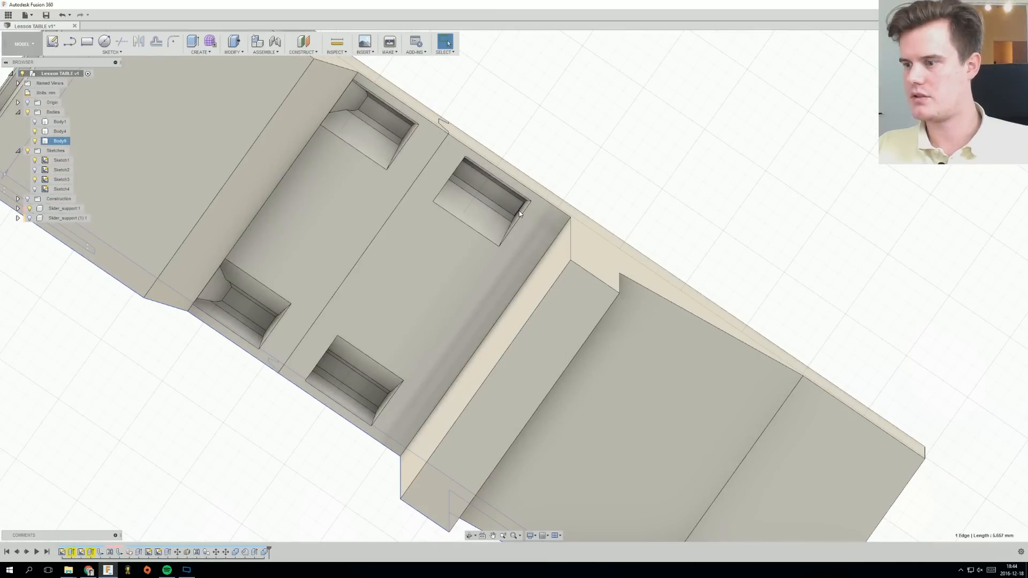
pyautogui.press('ctrl')
pyautogui.keyDown('ctrl'); pyautogui.click(384, 405); pyautogui.keyUp('ctrl')
pyautogui.rightClick(383, 405)
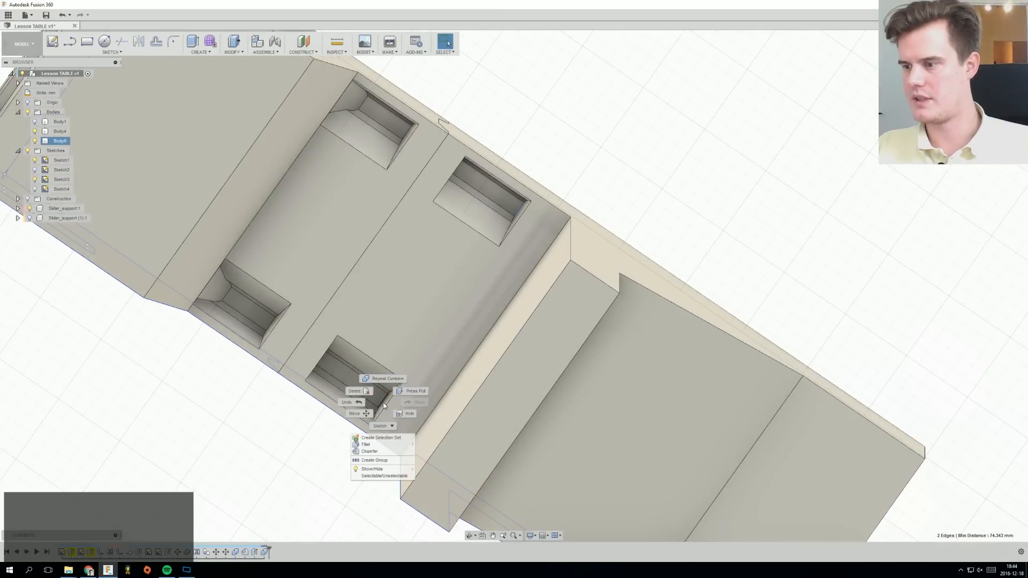
pyautogui.click(369, 451)
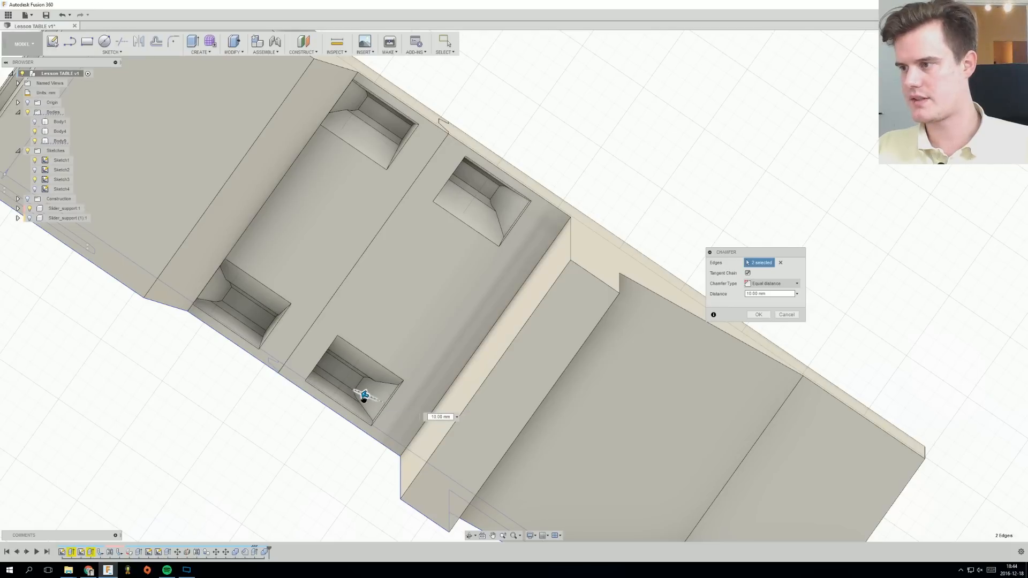
pyautogui.moveTo(363, 397)
pyautogui.keyDown('shift'); pyautogui.mouseDown(button='middle')
pyautogui.moveTo(374, 406)
pyautogui.moveTo(551, 344)
pyautogui.moveTo(417, 349)
pyautogui.moveTo(377, 391)
pyautogui.mouseUp(button='middle'); pyautogui.keyUp('shift')
pyautogui.keyDown('shift'); pyautogui.moveTo(458, 273); pyautogui.dragTo(434, 278, button='middle'); pyautogui.keyUp('shift')
pyautogui.press('Return')
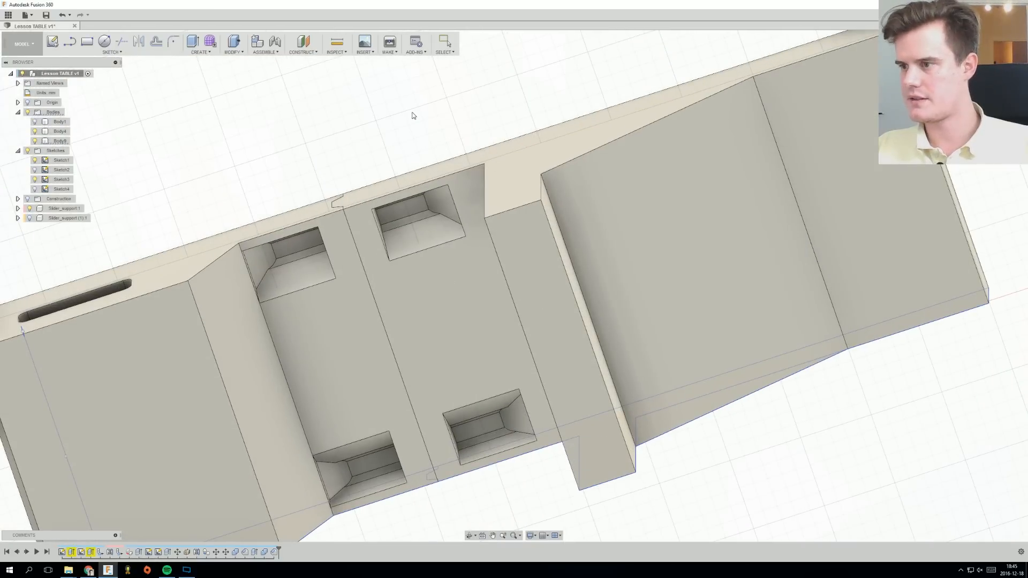
# Open Sketch4, which holds the circles on the table's grooved end, for editing without drawing another circle.
pyautogui.scroll(-3, 386, 206)
pyautogui.keyDown('shift'); pyautogui.moveTo(385, 210); pyautogui.dragTo(200, 159, button='middle'); pyautogui.keyUp('shift')
pyautogui.scroll(6, 368, 216)
pyautogui.press('Escape')
pyautogui.click(102, 46)
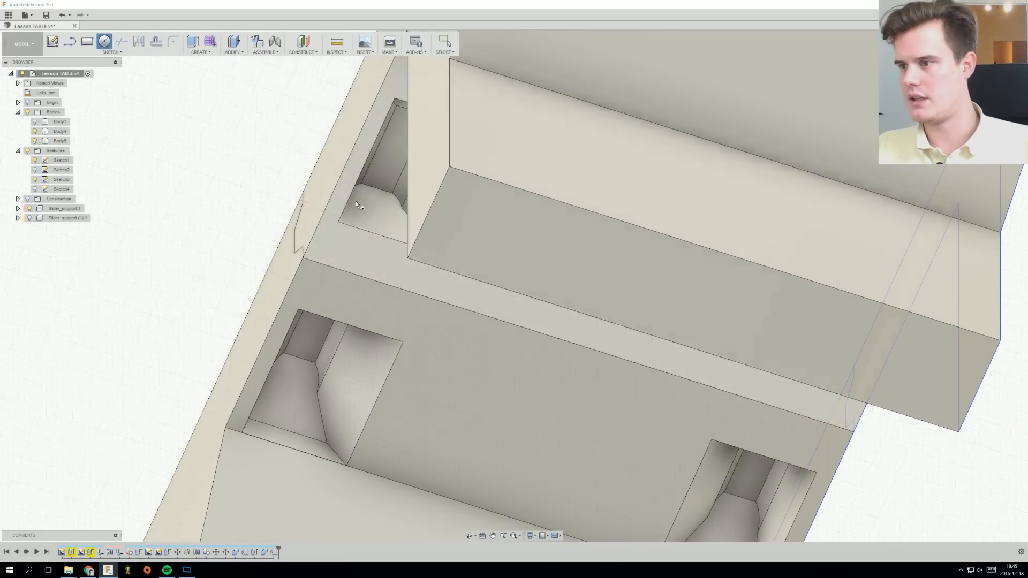
pyautogui.rightClick(239, 132)
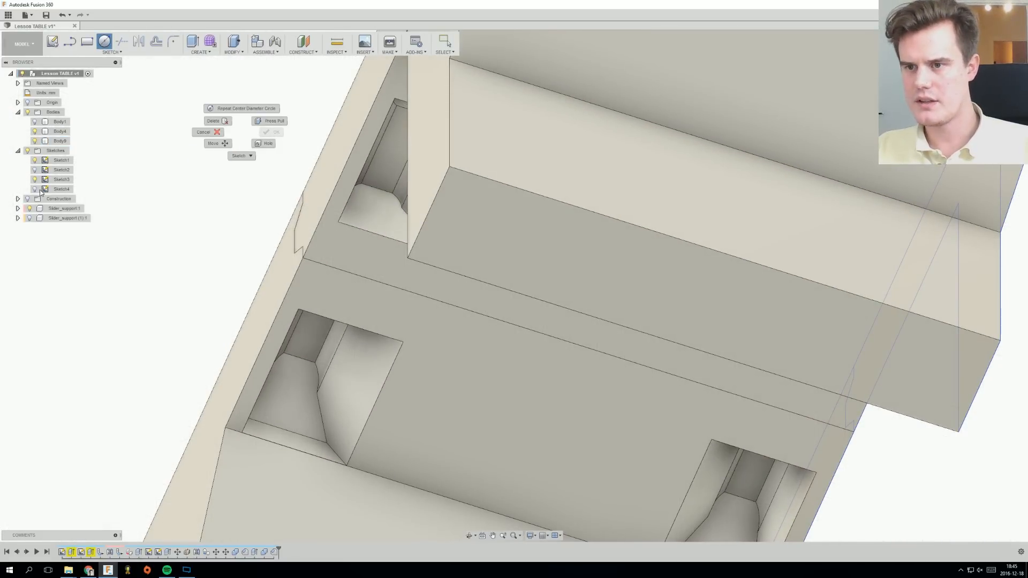
pyautogui.doubleClick(61, 190)
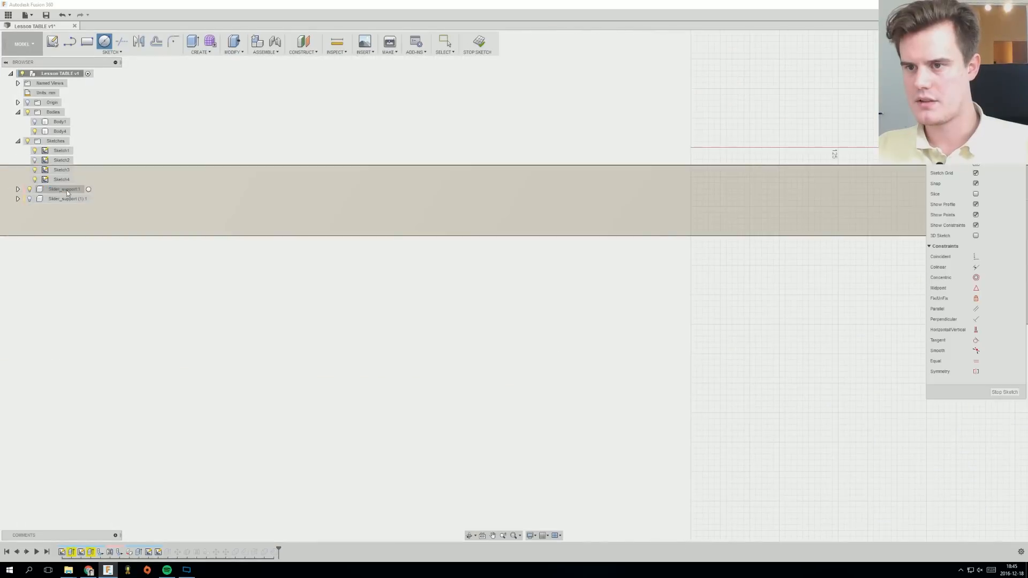
pyautogui.scroll(-5, 673, 210)
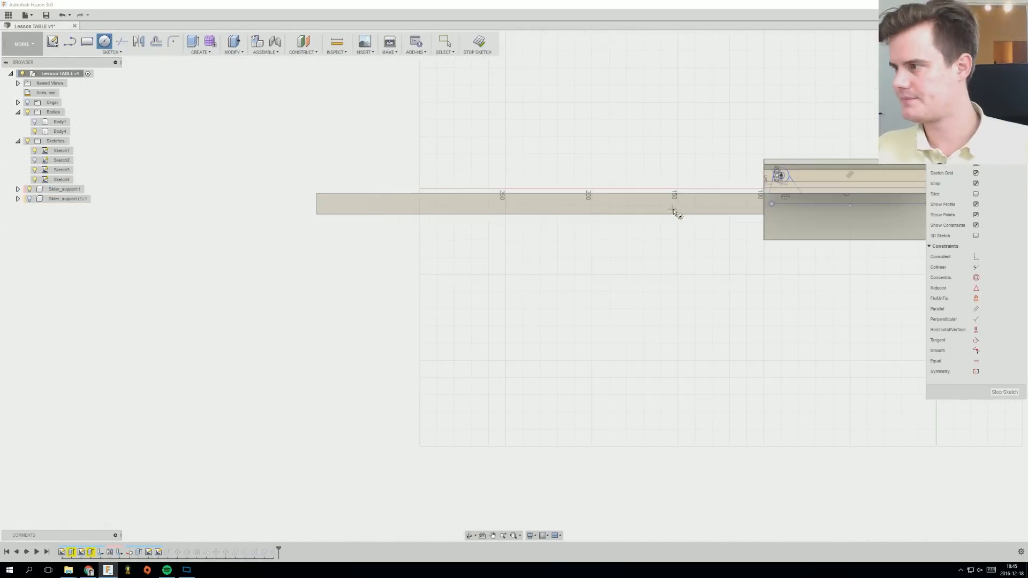
pyautogui.keyDown('ctrl'); pyautogui.moveTo(725, 214); pyautogui.dragTo(448, 270, button='middle'); pyautogui.keyUp('ctrl')
pyautogui.scroll(5, 499, 231)
pyautogui.press('Escape')
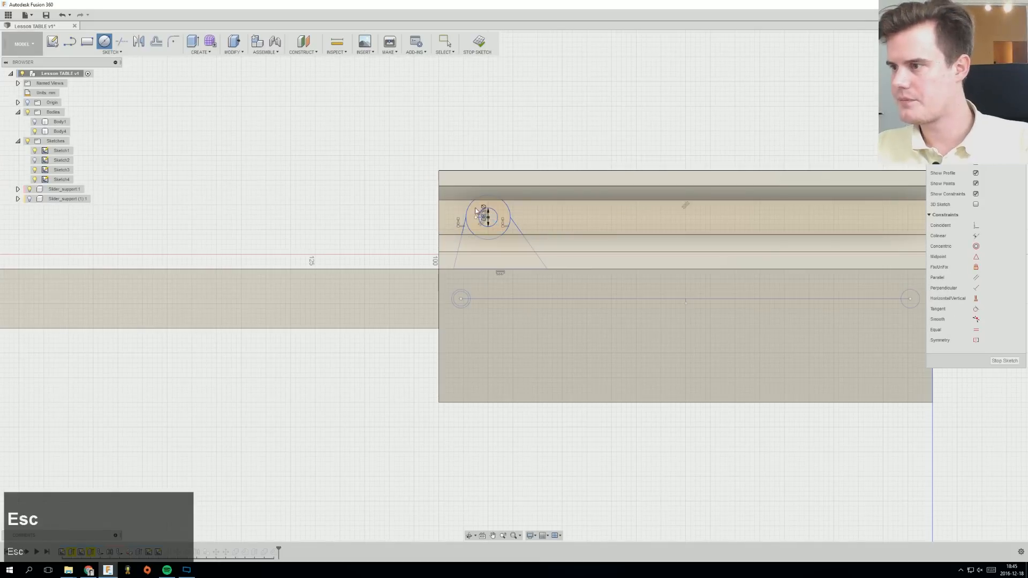
# Examine Sketch4's circles from several angles against the grooved joint face and the slot in the table section.
pyautogui.keyDown('ctrl'); pyautogui.moveTo(499, 275); pyautogui.dragTo(355, 253, button='middle'); pyautogui.keyUp('ctrl')
pyautogui.click(405, 167)
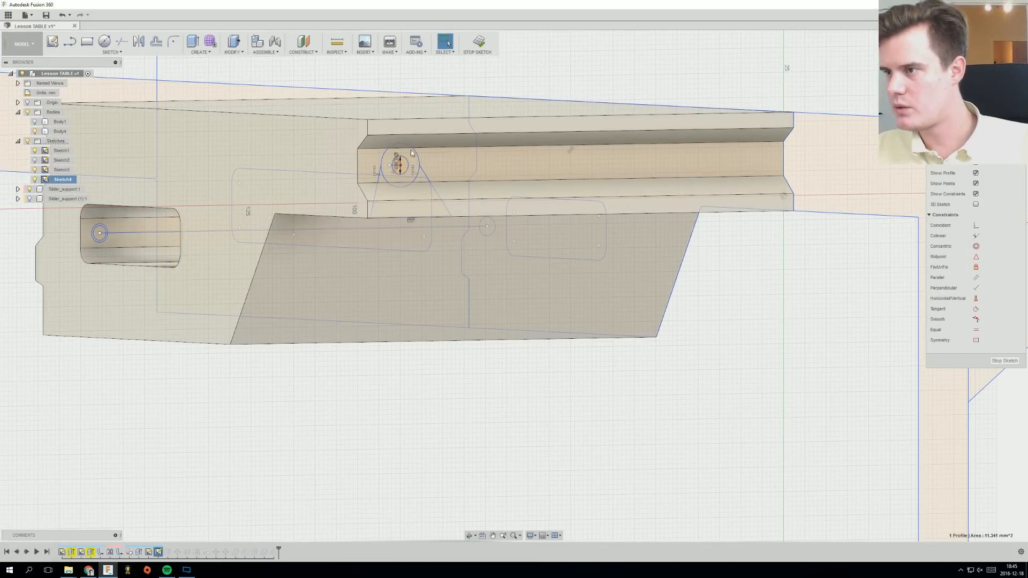
pyautogui.click(445, 66)
pyautogui.scroll(-3, 446, 67)
pyautogui.keyDown('ctrl'); pyautogui.moveTo(512, 150); pyautogui.dragTo(424, 210, button='middle'); pyautogui.keyUp('ctrl')
pyautogui.moveTo(466, 160); pyautogui.dragTo(423, 216, button='middle')
pyautogui.scroll(1, 423, 216)
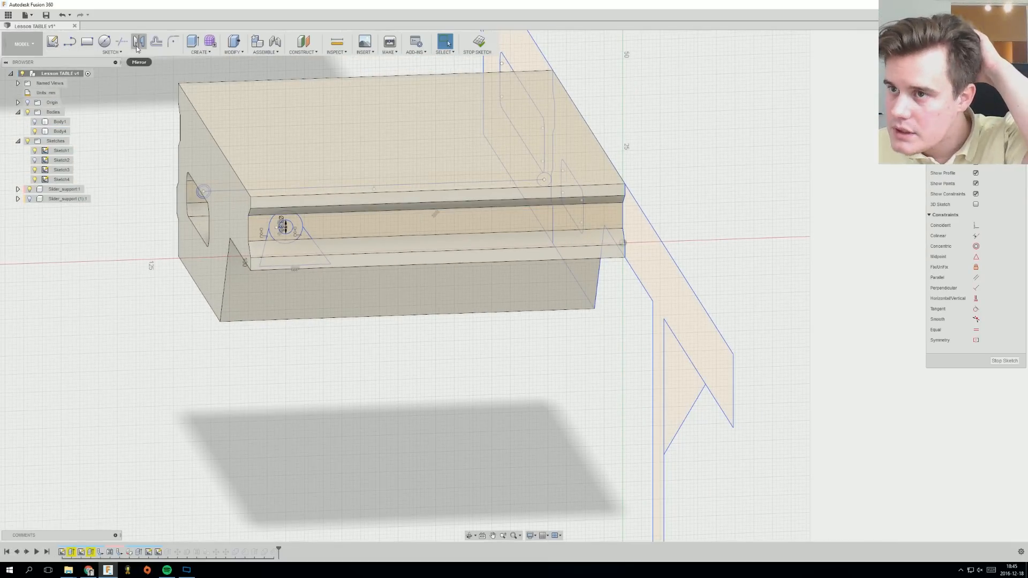
pyautogui.scroll(1, 287, 227)
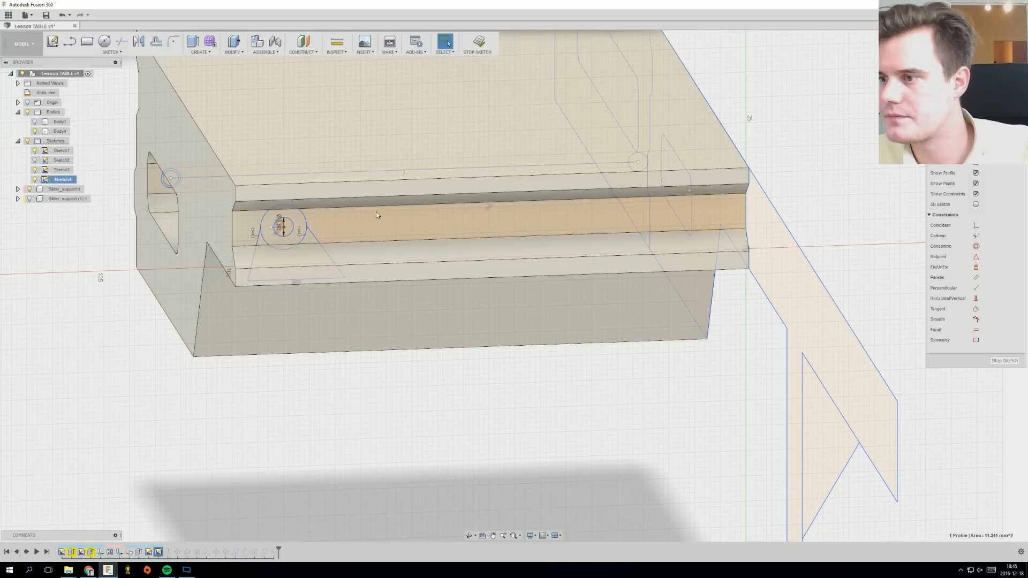
pyautogui.keyDown('shift'); pyautogui.moveTo(377, 214); pyautogui.dragTo(357, 249, button='middle'); pyautogui.keyUp('shift')
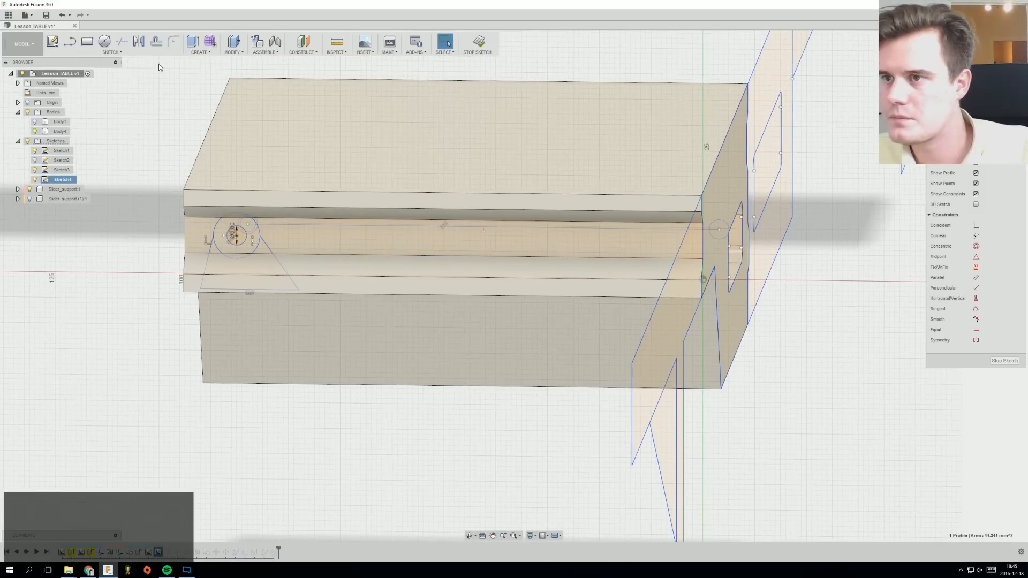
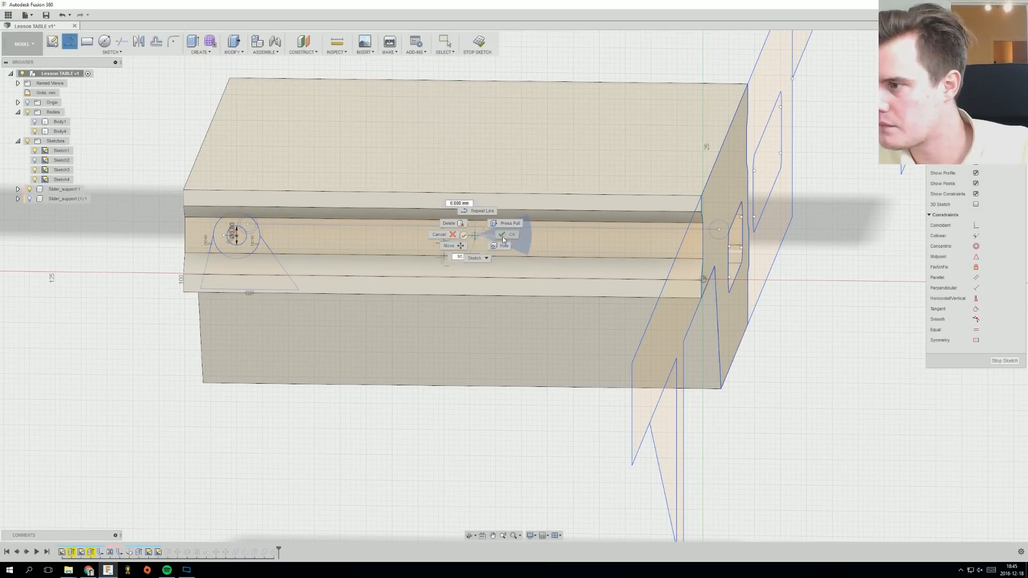
# Mirror the small circle about the short vertical line at the middle of the grooved joint face.
pyautogui.click(245, 241)
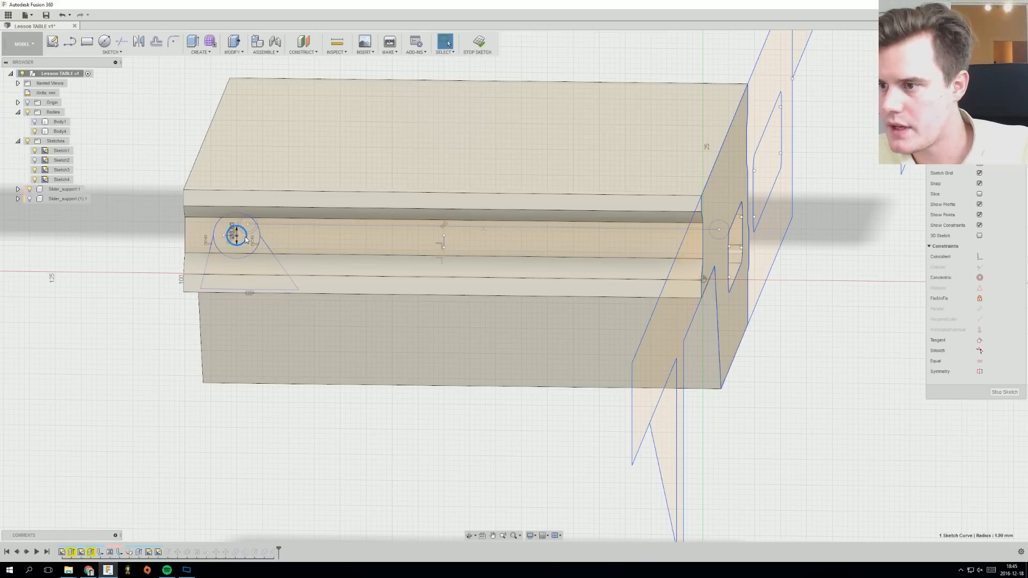
pyautogui.click(139, 42)
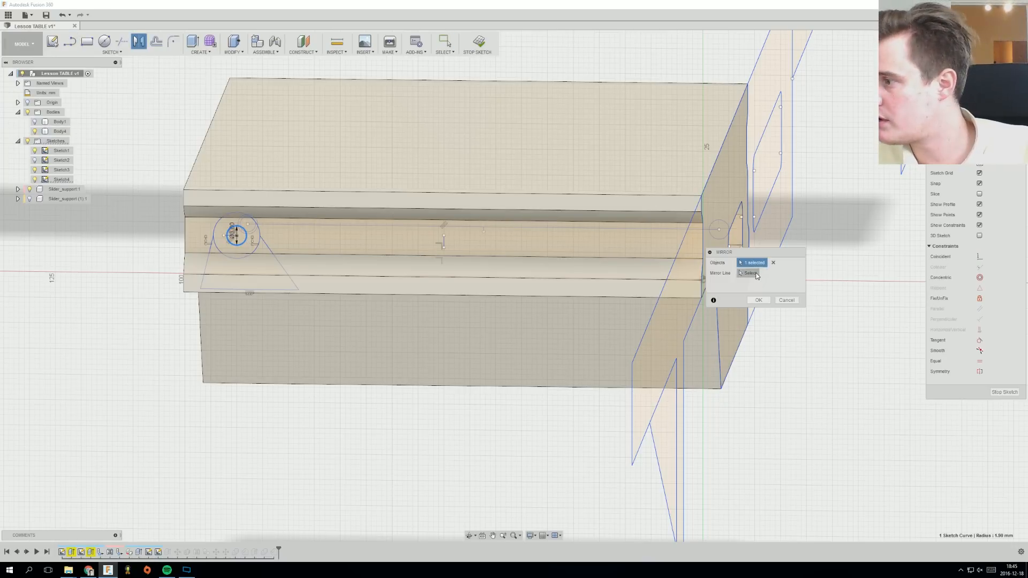
pyautogui.click(443, 245)
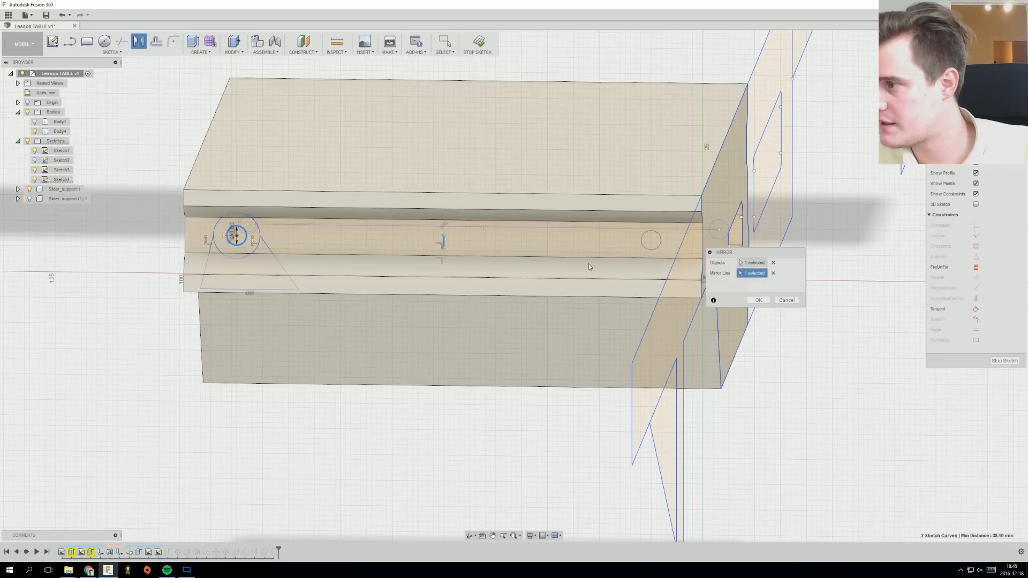
pyautogui.keyDown('shift'); pyautogui.moveTo(588, 266); pyautogui.dragTo(788, 314, button='middle'); pyautogui.keyUp('shift')
pyautogui.click(759, 300)
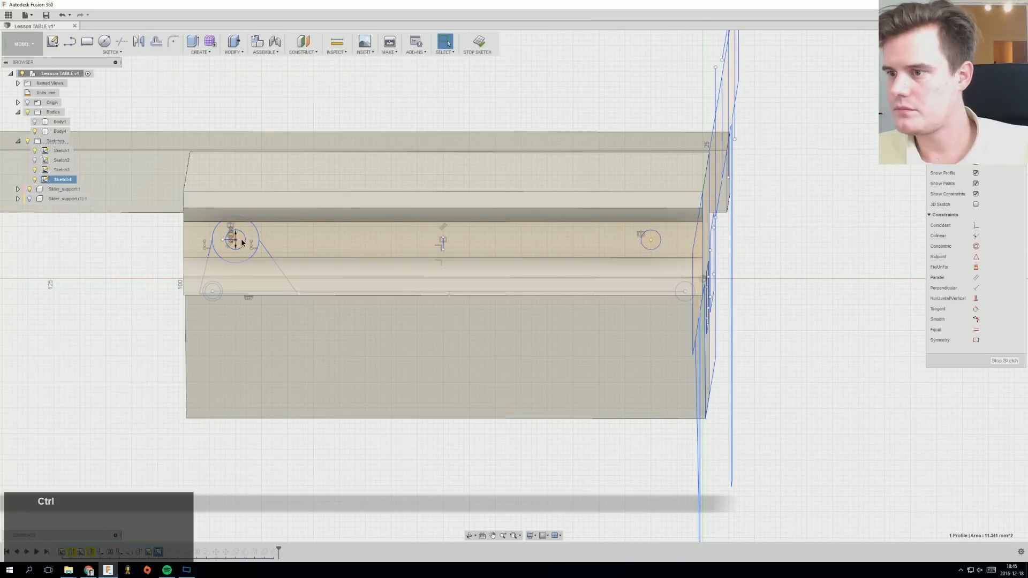
# Start extruding both small circles on the grooved joint face about 35 mm, with the operation set to Cut.
pyautogui.click(243, 282)
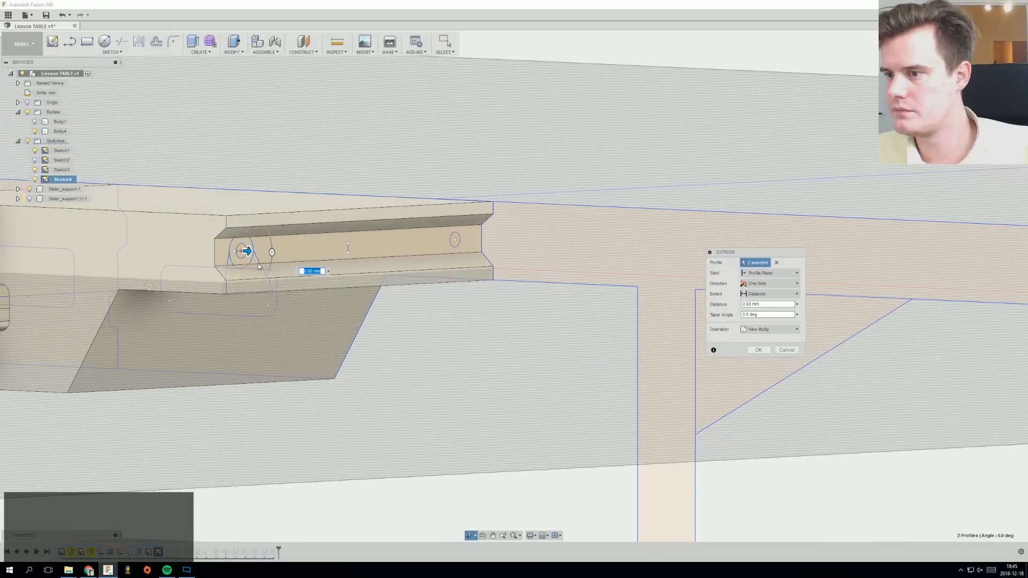
pyautogui.moveTo(262, 253); pyautogui.dragTo(341, 266)
pyautogui.click(752, 330)
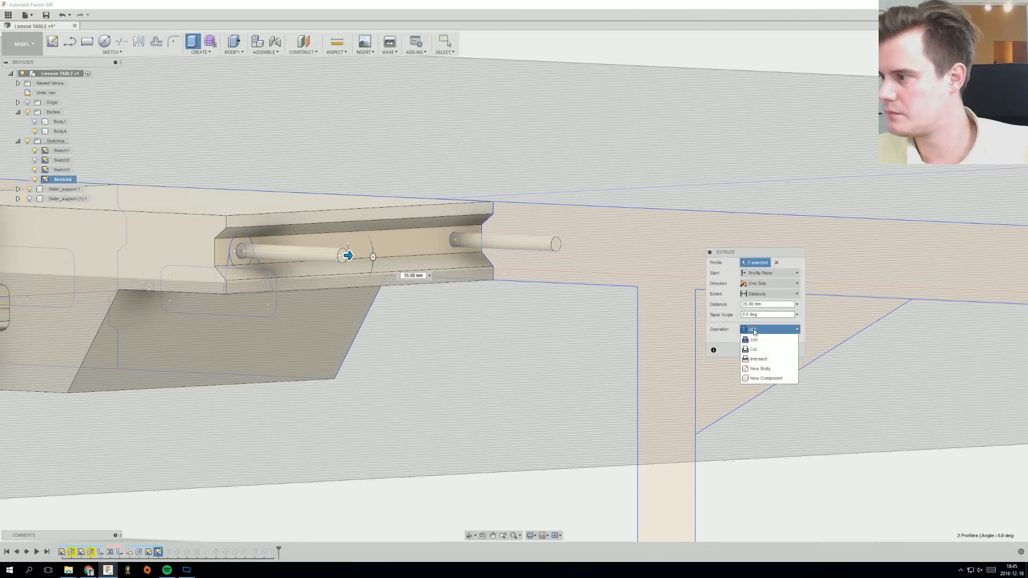
pyautogui.click(763, 350)
# Try the 35 mm circle cut with Body1 shown, and hide Body1 again.
pyautogui.click(35, 123)
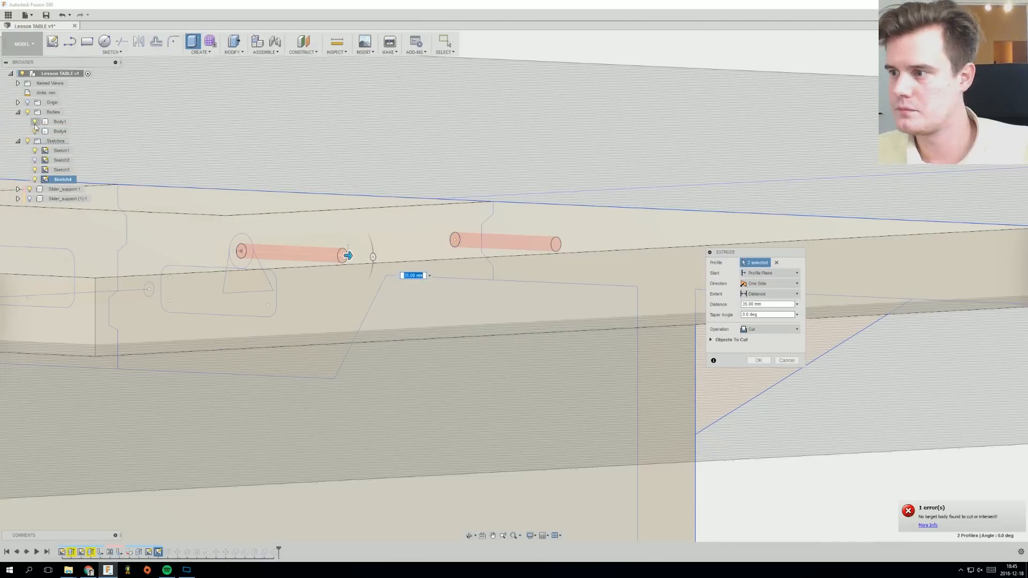
pyautogui.scroll(-3, 349, 268)
pyautogui.moveTo(350, 268); pyautogui.dragTo(423, 295, button='middle')
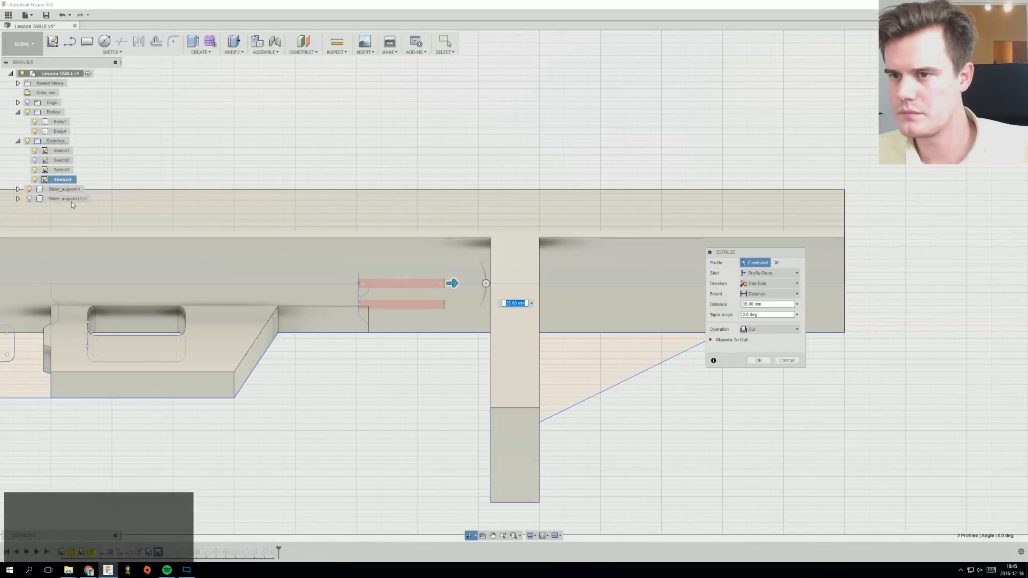
pyautogui.click(35, 123)
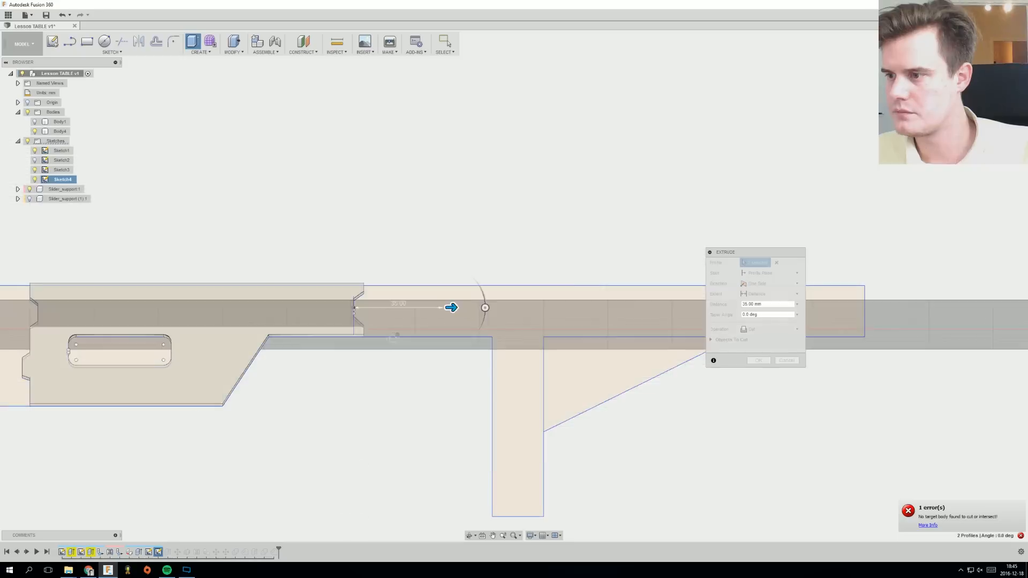
pyautogui.moveTo(395, 337); pyautogui.dragTo(511, 347, button='middle')
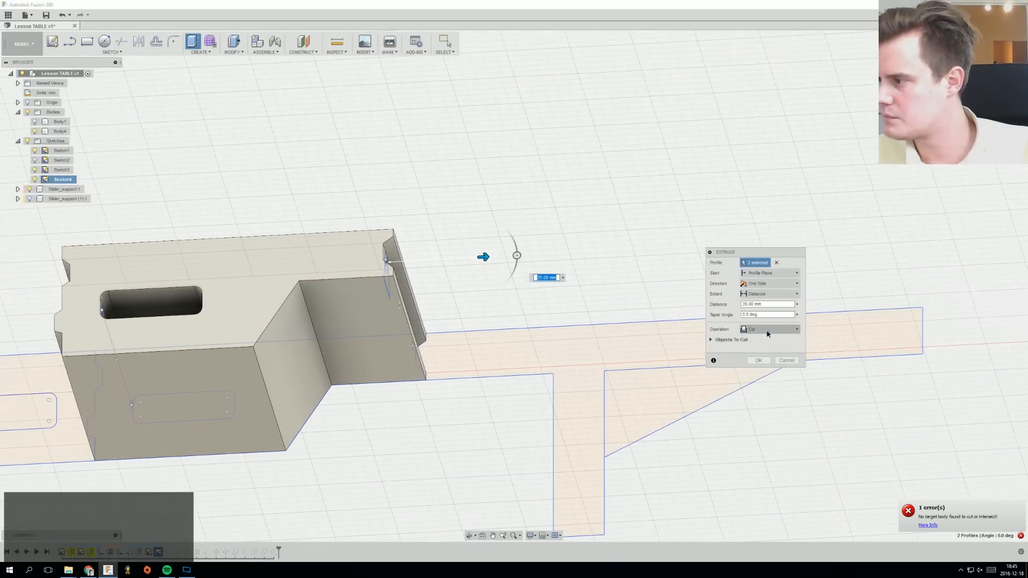
# Extrude both circles as new pin bodies across the joint, two-sided, with 17 mm on one side and about 11 mm on the other.
pyautogui.click(766, 334)
pyautogui.click(768, 350)
pyautogui.click(760, 333)
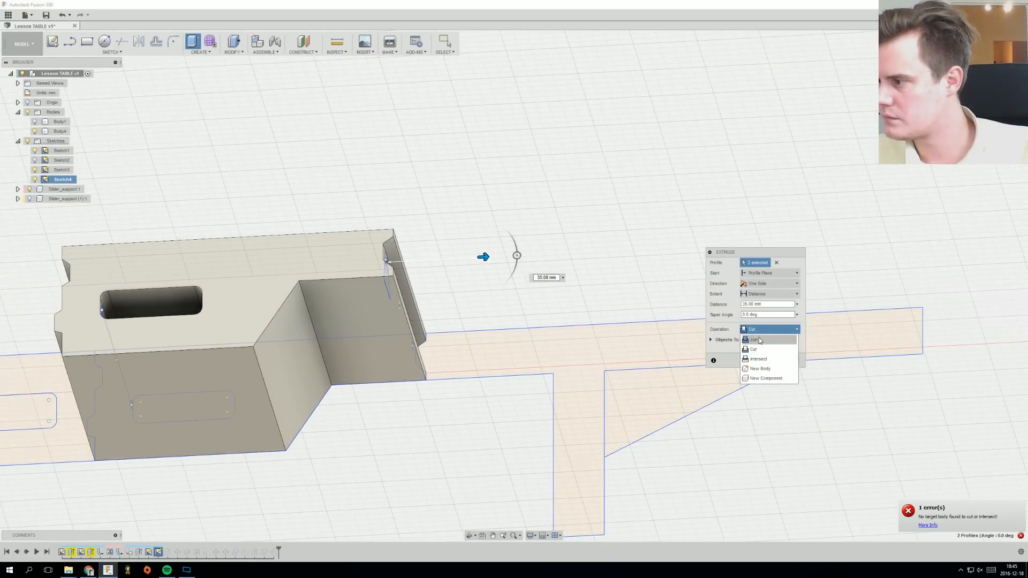
pyautogui.click(757, 339)
pyautogui.scroll(1, 464, 263)
pyautogui.click(760, 339)
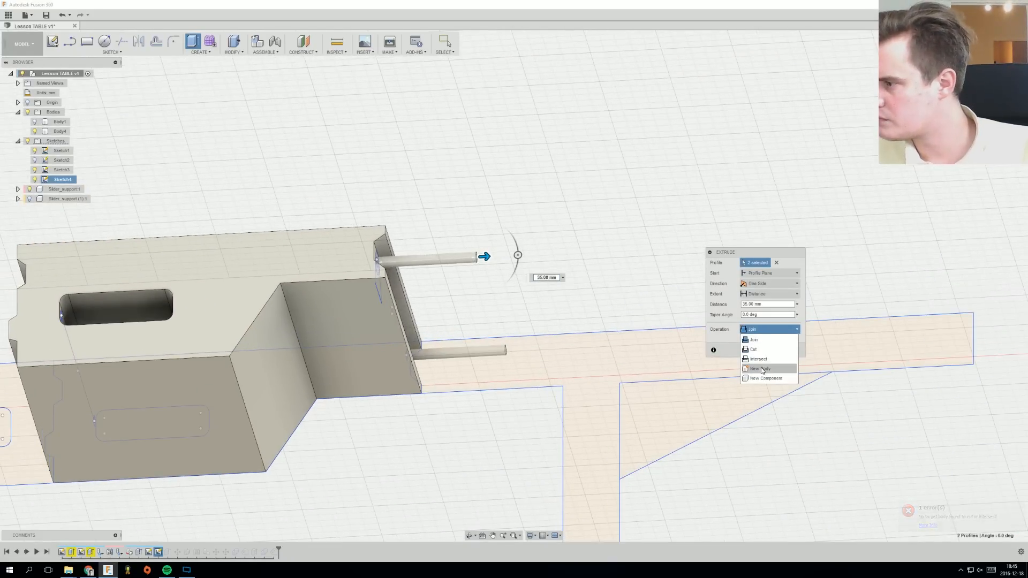
pyautogui.click(763, 368)
pyautogui.scroll(1, 484, 259)
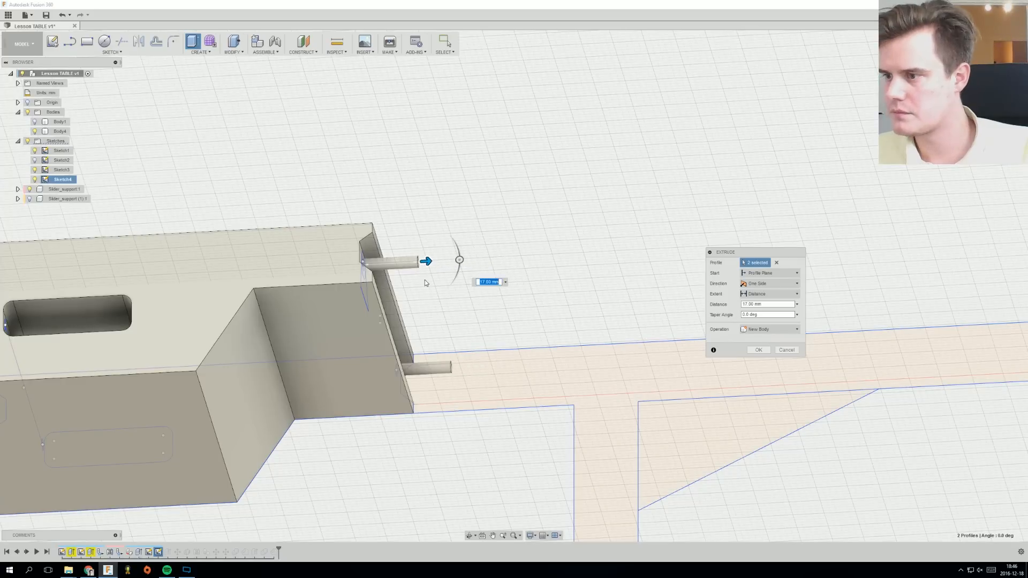
pyautogui.scroll(3, 426, 282)
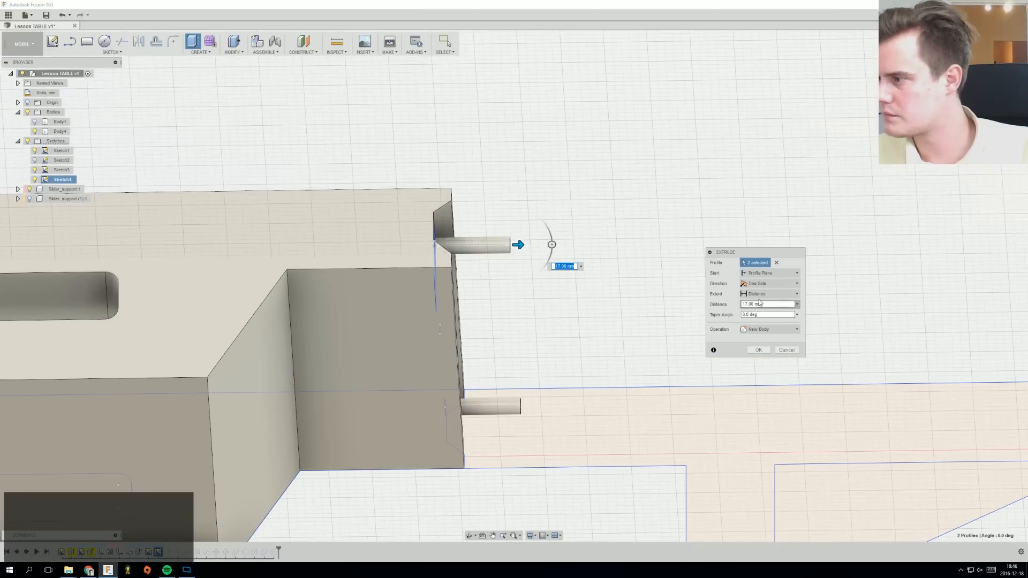
pyautogui.click(767, 304)
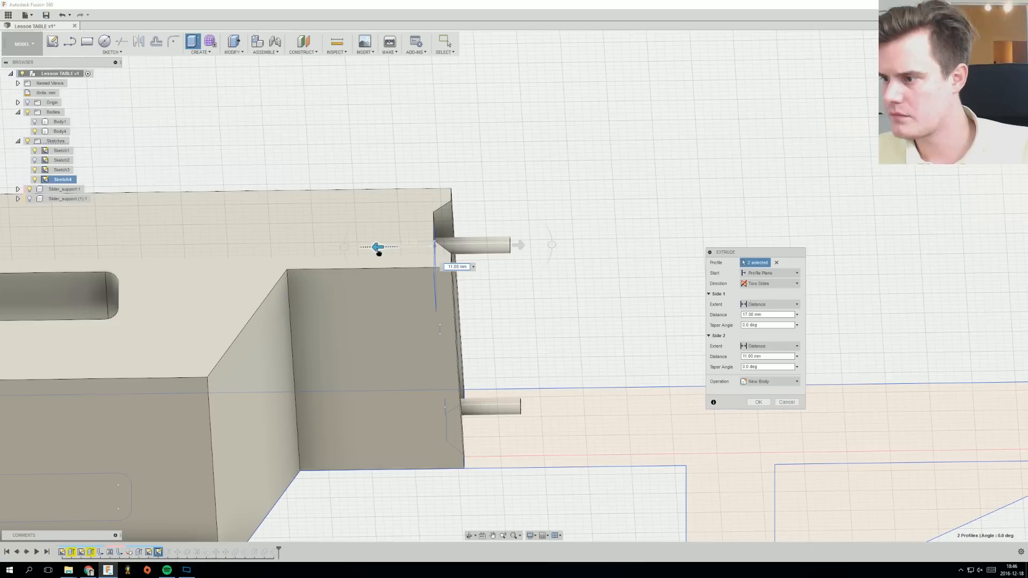
pyautogui.click(757, 402)
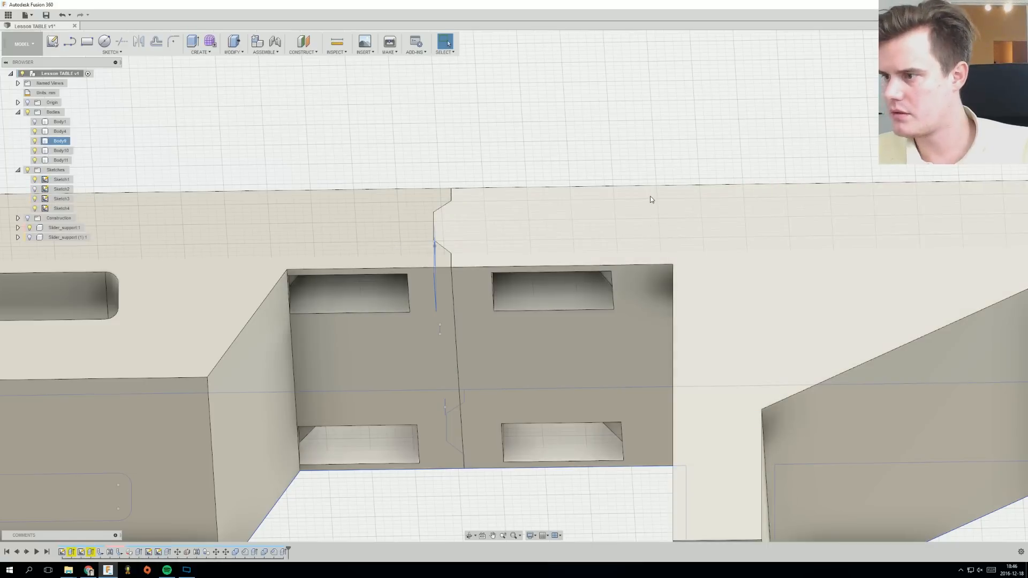
# Set up a Combine cut with the slotted table section as the target body, and clear the other section from the tool bodies.
pyautogui.keyDown('shift'); pyautogui.moveTo(652, 199); pyautogui.dragTo(552, 187, button='middle'); pyautogui.keyUp('shift')
pyautogui.moveTo(539, 190); pyautogui.dragTo(539, 166, button='middle')
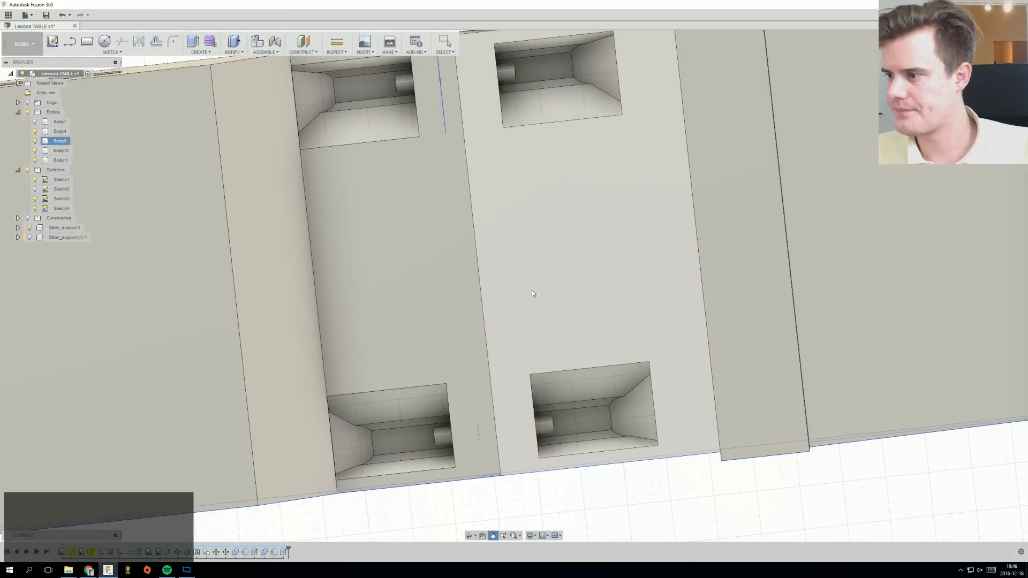
pyautogui.scroll(-3, 537, 238)
pyautogui.click(537, 240)
pyautogui.keyDown('shift'); pyautogui.click(475, 229); pyautogui.keyUp('shift')
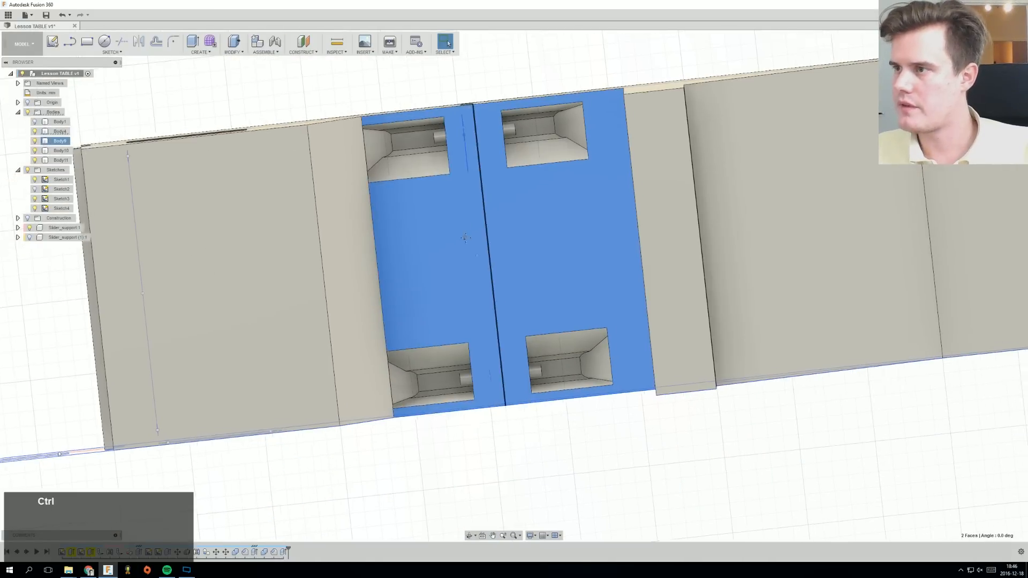
pyautogui.moveTo(475, 229); pyautogui.dragTo(446, 256, button='middle')
pyautogui.click(237, 52)
pyautogui.click(247, 131)
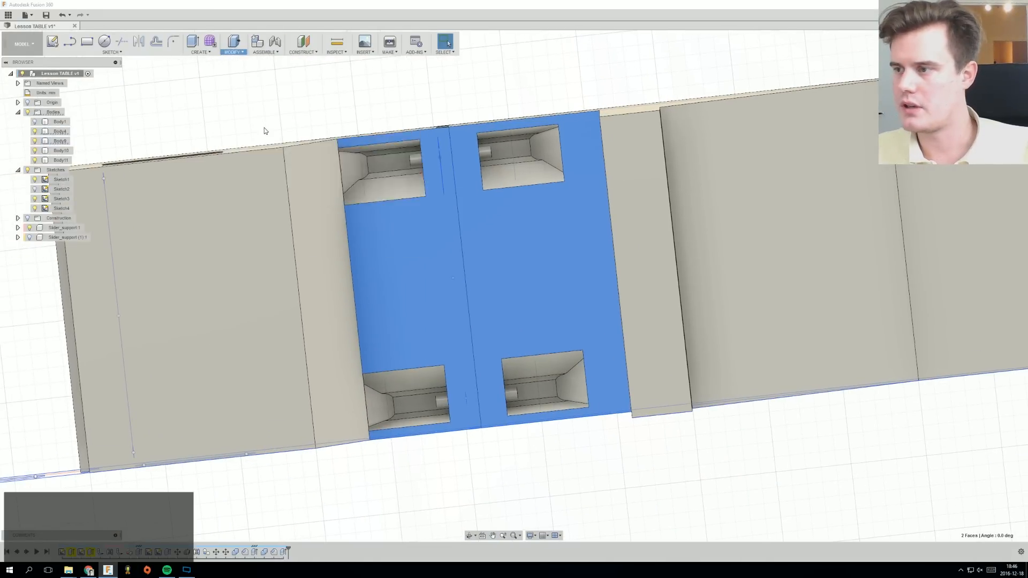
pyautogui.click(771, 274)
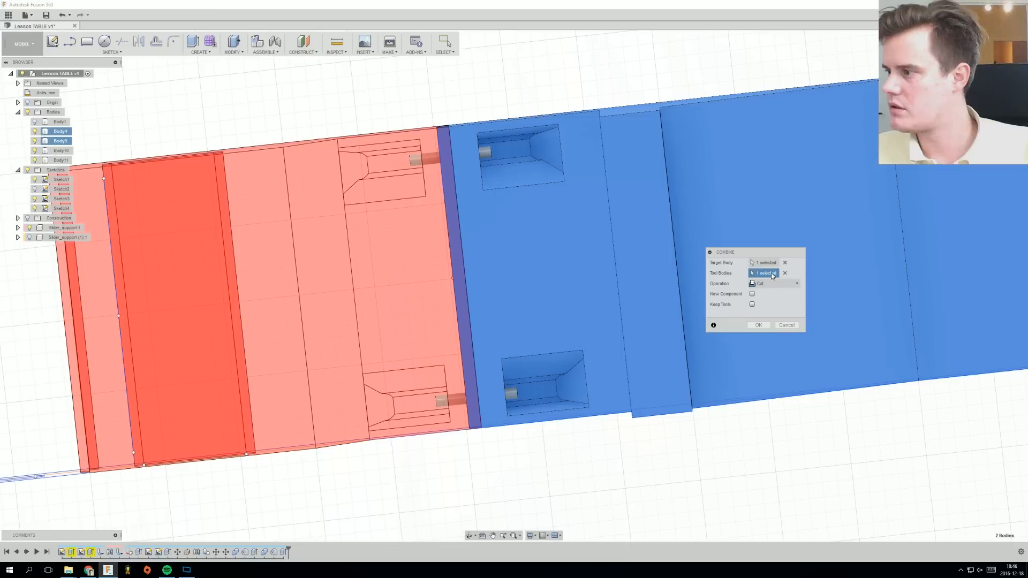
pyautogui.click(493, 257)
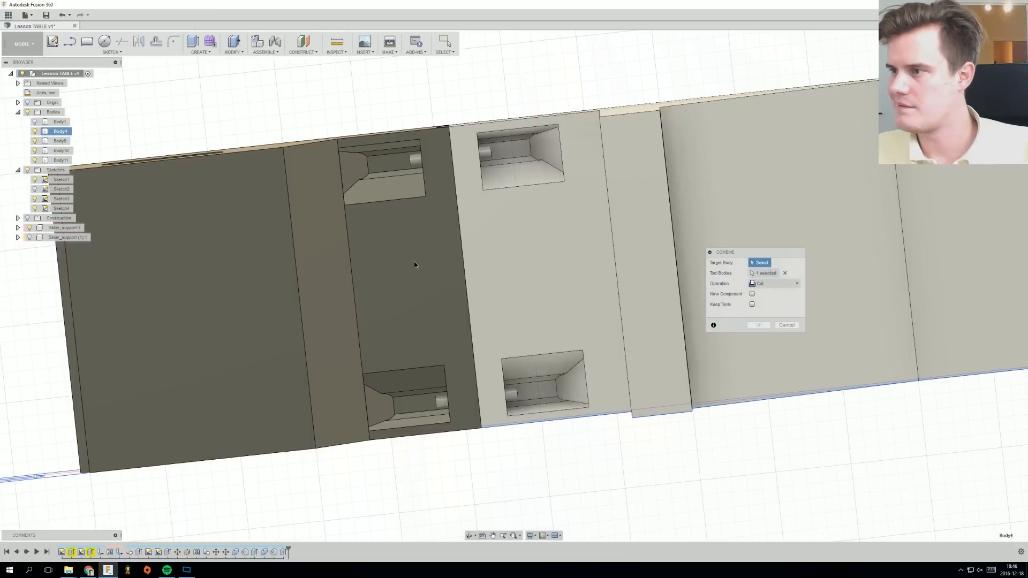
pyautogui.keyDown('shift'); pyautogui.moveTo(493, 262); pyautogui.dragTo(489, 271, button='middle'); pyautogui.keyUp('shift')
pyautogui.click(489, 271)
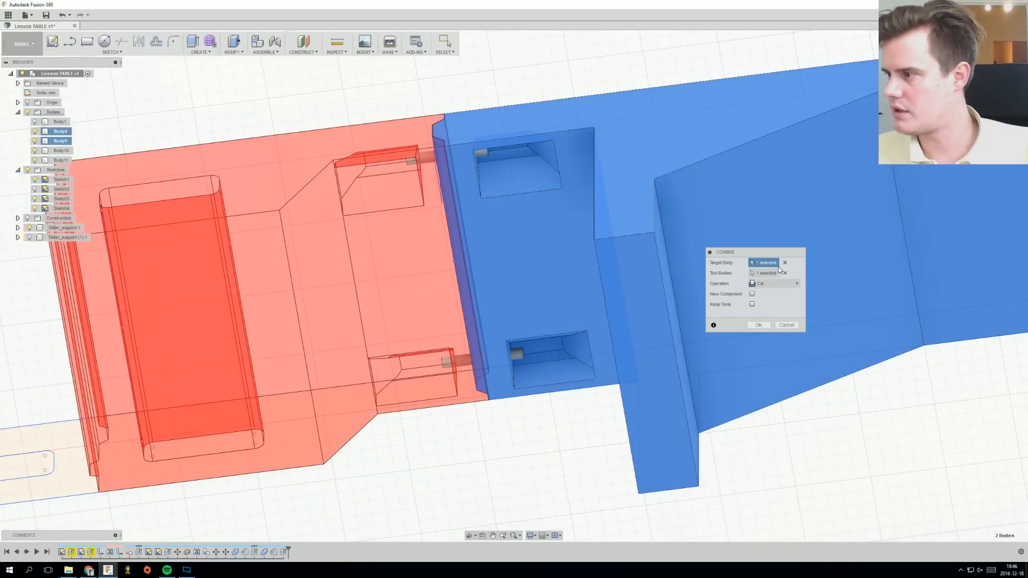
pyautogui.click(784, 272)
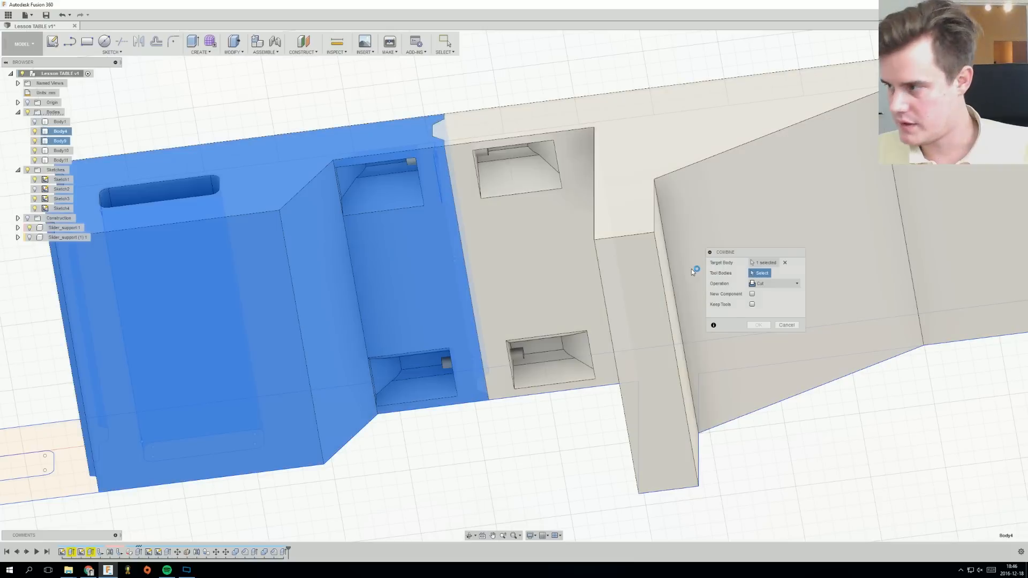
# Cut both pin bodies out of the slotted table section with Keep Tools enabled.
pyautogui.click(411, 162)
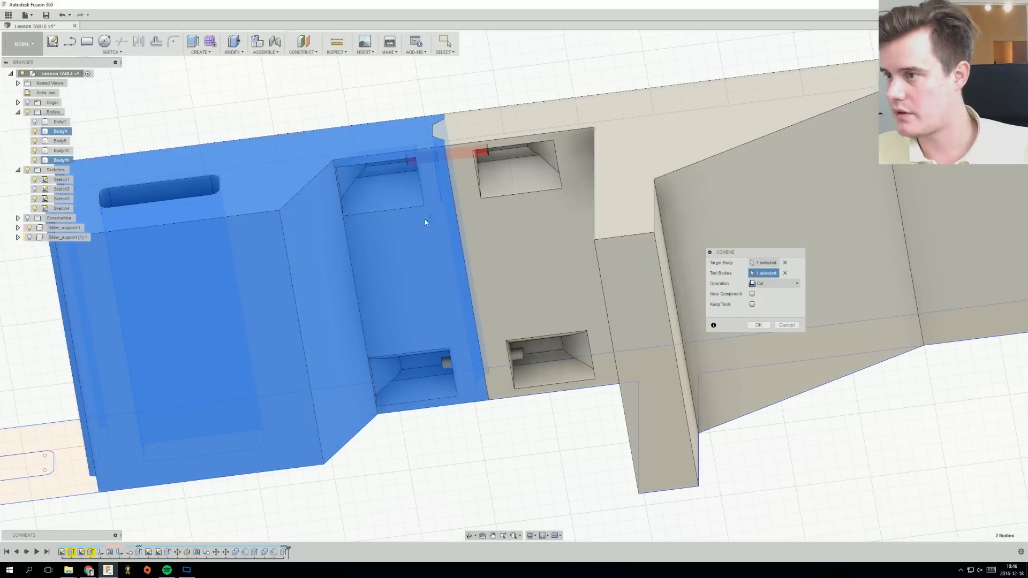
pyautogui.keyDown('shift'); pyautogui.moveTo(425, 223); pyautogui.dragTo(445, 371, button='middle'); pyautogui.keyUp('shift')
pyautogui.keyDown('ctrl'); pyautogui.click(444, 369); pyautogui.keyUp('ctrl')
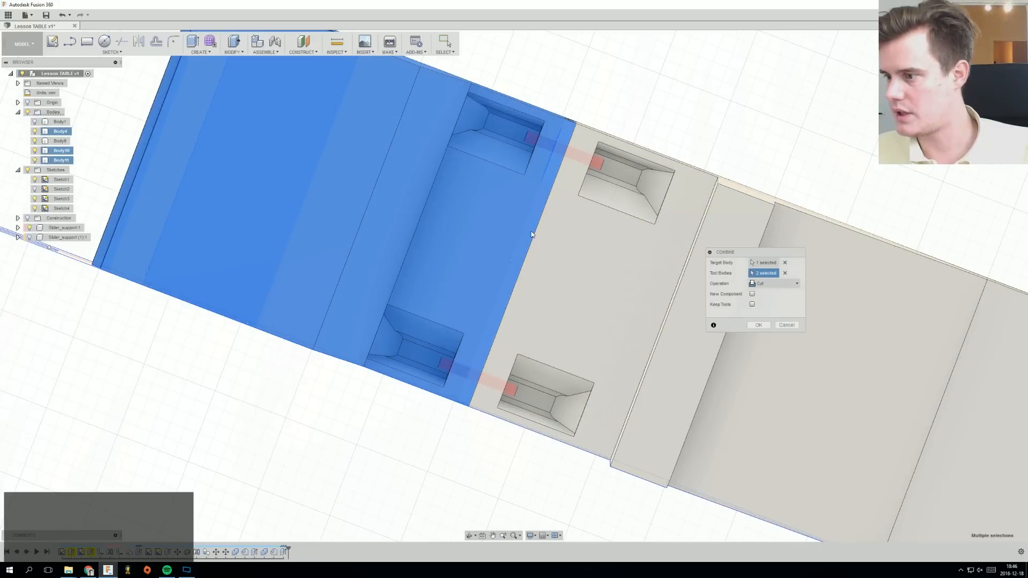
pyautogui.click(752, 304)
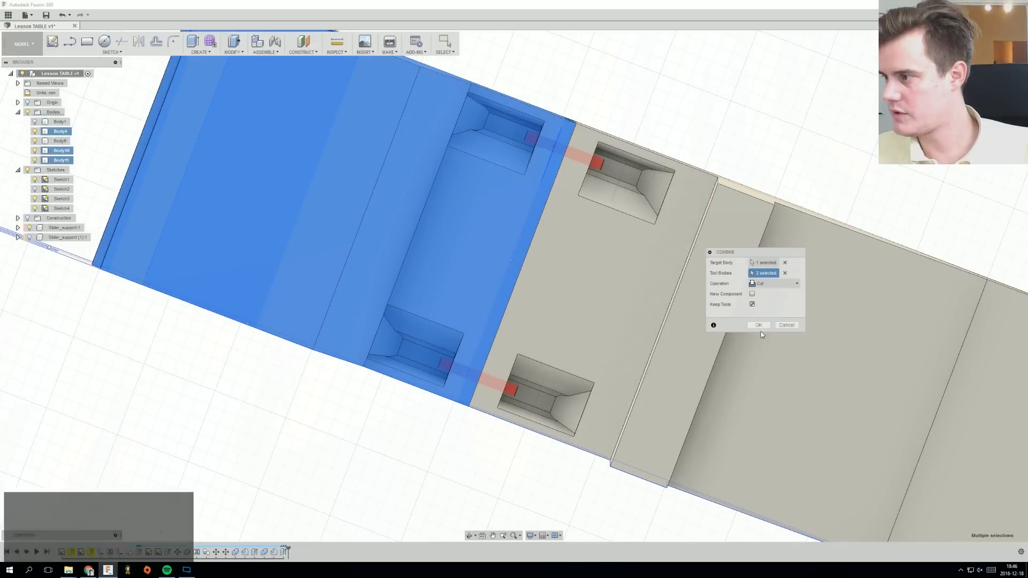
pyautogui.click(758, 325)
# Combine-cut both pins out of the outer table section with the leg, without keeping the tool bodies.
pyautogui.keyDown('shift'); pyautogui.moveTo(530, 225); pyautogui.dragTo(558, 214, button='middle'); pyautogui.keyUp('shift')
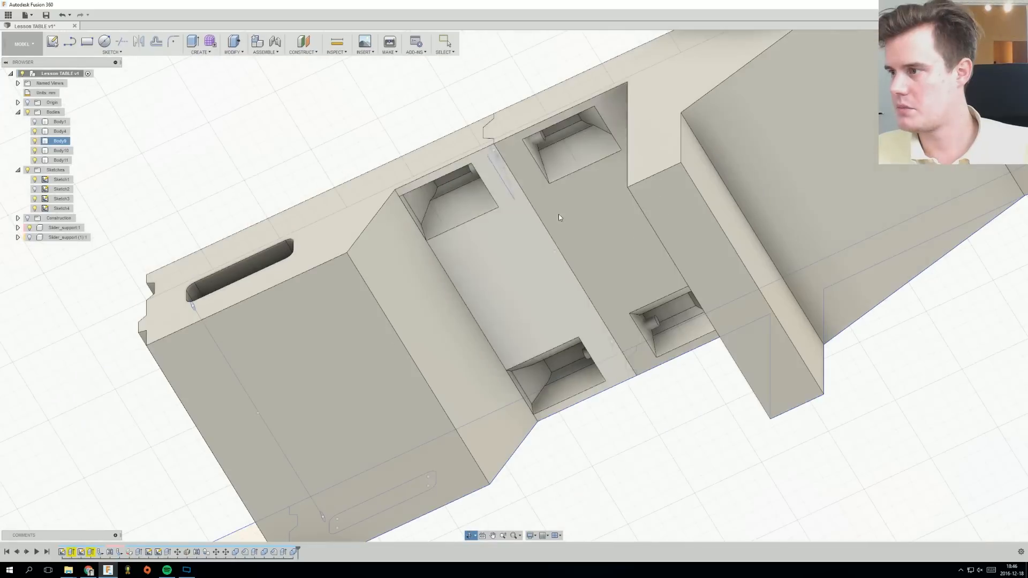
pyautogui.click(578, 213)
pyautogui.rightClick(577, 212)
pyautogui.click(582, 186)
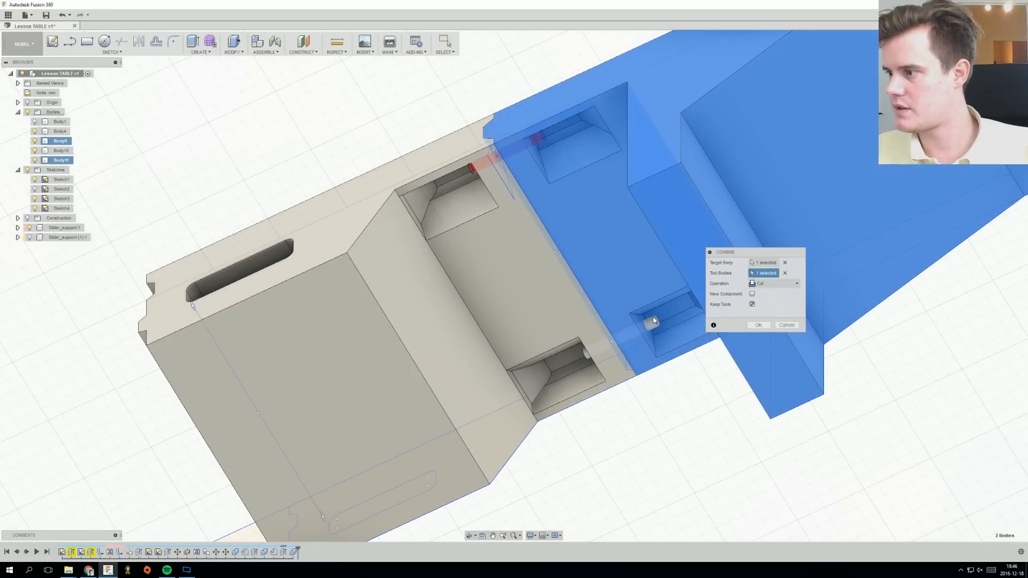
pyautogui.click(653, 320)
pyautogui.click(758, 325)
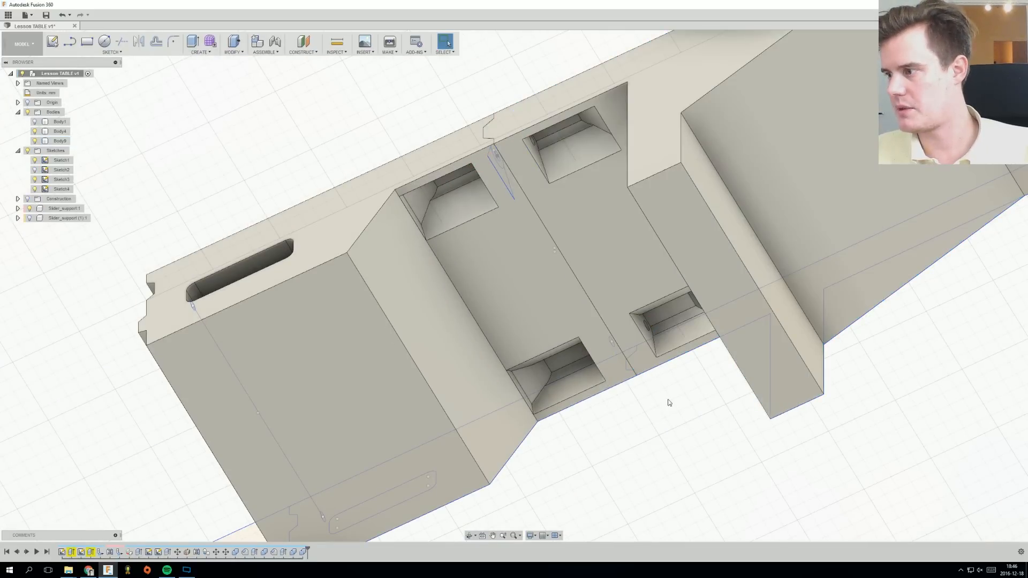
# Start a section analysis on the long side face of the slotted table section.
pyautogui.keyDown('shift'); pyautogui.moveTo(667, 402); pyautogui.dragTo(469, 177, button='middle'); pyautogui.keyUp('shift')
pyautogui.scroll(-3, 469, 178)
pyautogui.keyDown('shift'); pyautogui.moveTo(427, 225); pyautogui.dragTo(375, 257, button='middle'); pyautogui.keyUp('shift')
pyautogui.click(336, 52)
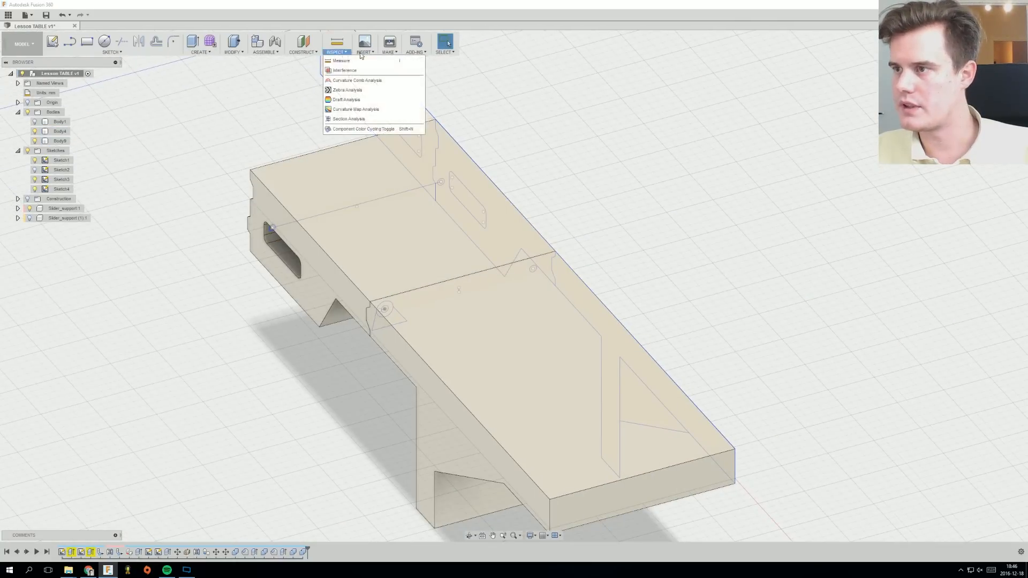
pyautogui.click(365, 52)
pyautogui.click(336, 52)
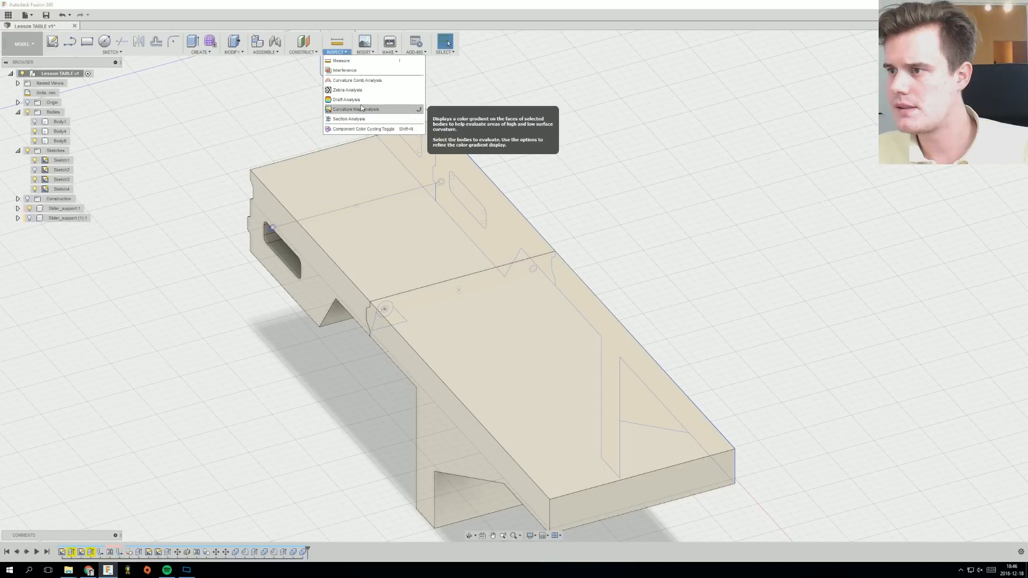
pyautogui.click(348, 118)
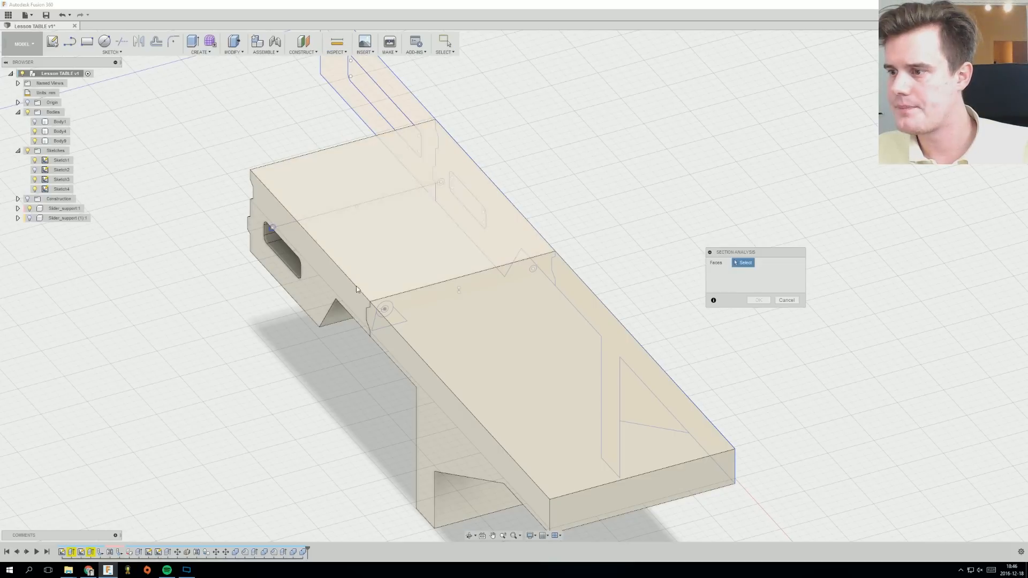
pyautogui.click(354, 297)
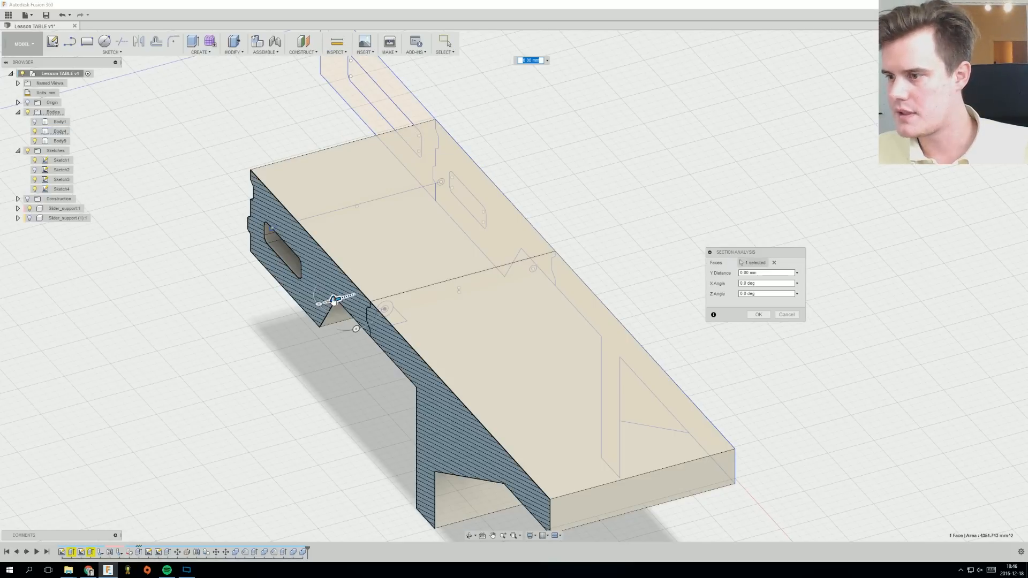
# Shift the section plane along Y to inspect the joint's interior, and cancel the section analysis.
pyautogui.scroll(3, 343, 306)
pyautogui.keyDown('shift'); pyautogui.moveTo(345, 315); pyautogui.dragTo(340, 302, button='middle'); pyautogui.keyUp('shift')
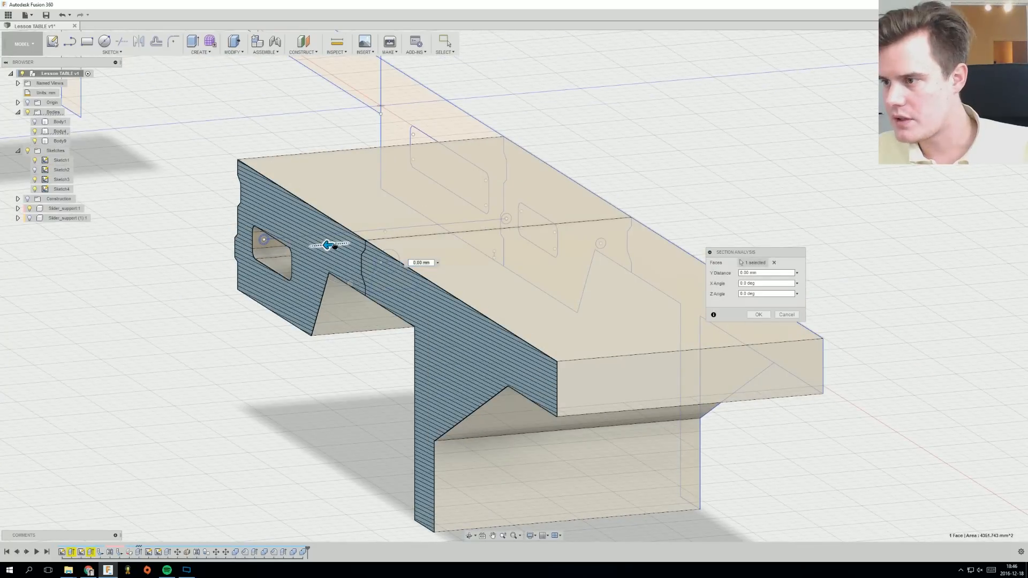
pyautogui.moveTo(334, 246); pyautogui.dragTo(125, 233)
pyautogui.scroll(2, 343, 244)
pyautogui.scroll(2, 368, 237)
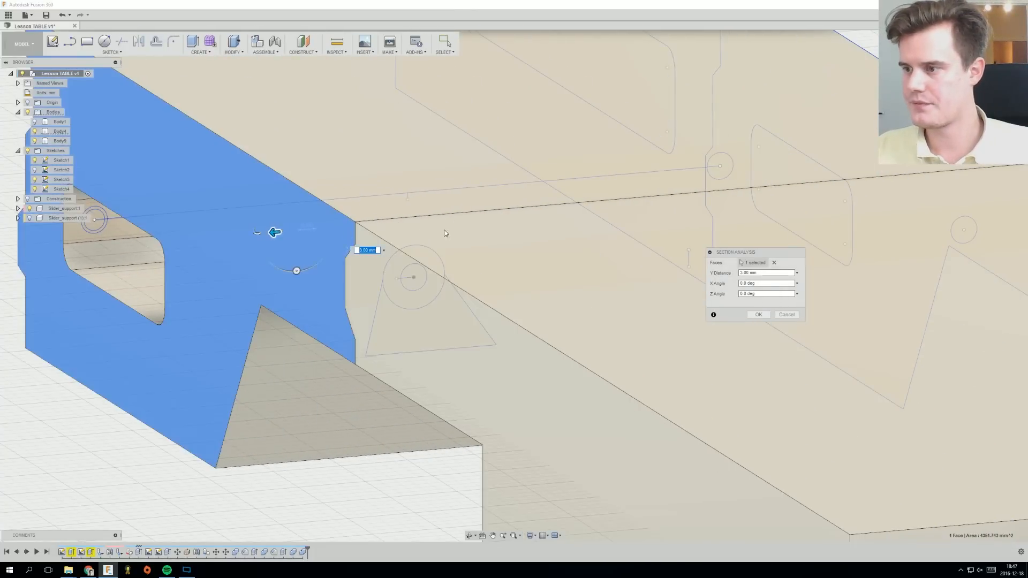
pyautogui.click(785, 315)
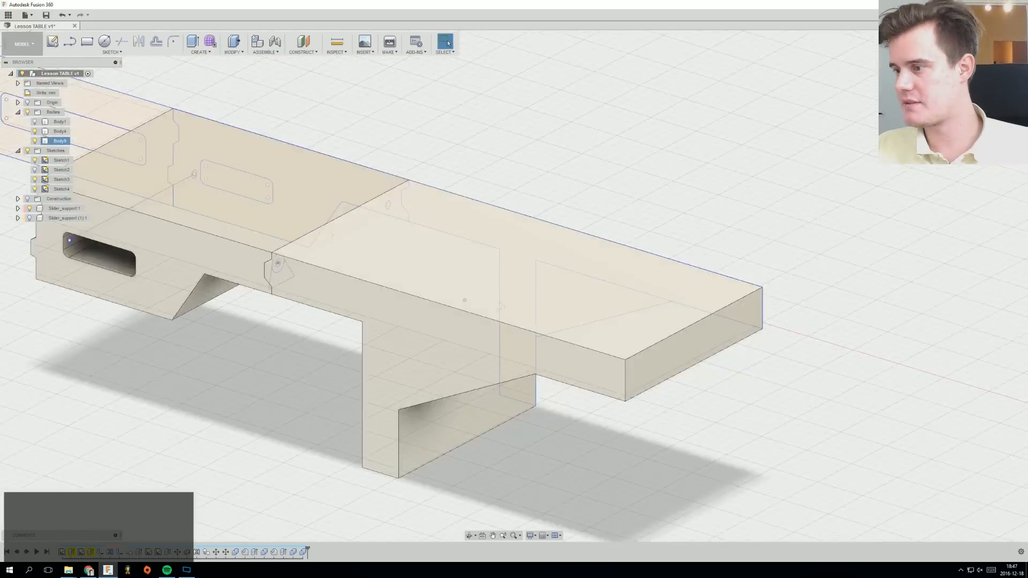
pyautogui.moveTo(477, 305); pyautogui.dragTo(649, 264, button='middle')
pyautogui.scroll(-3, 650, 264)
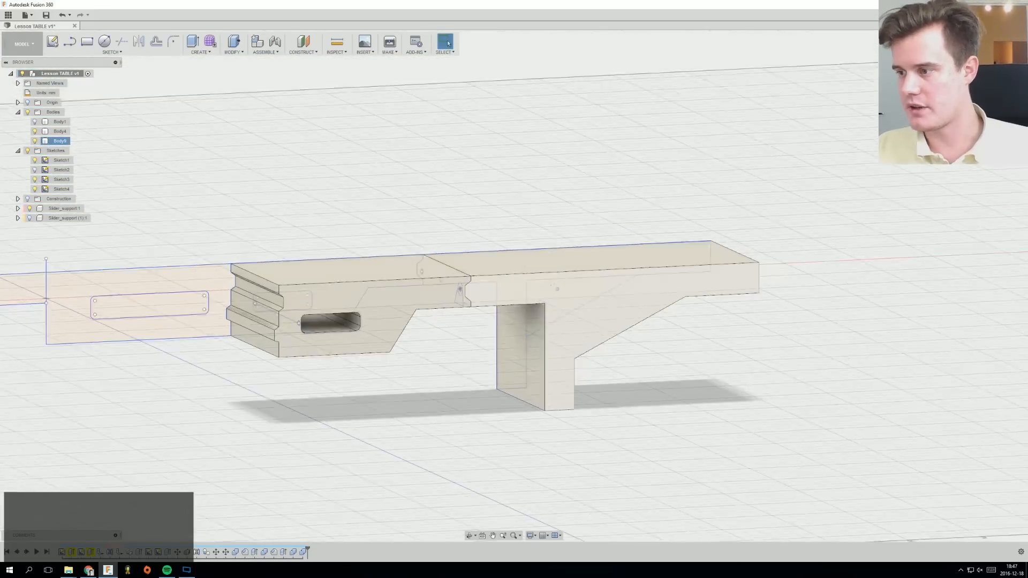
pyautogui.moveTo(573, 412); pyautogui.dragTo(578, 274, button='middle')
pyautogui.keyDown('ctrl'); pyautogui.moveTo(428, 257); pyautogui.dragTo(582, 257, button='middle'); pyautogui.keyUp('ctrl')
pyautogui.scroll(1, 582, 257)
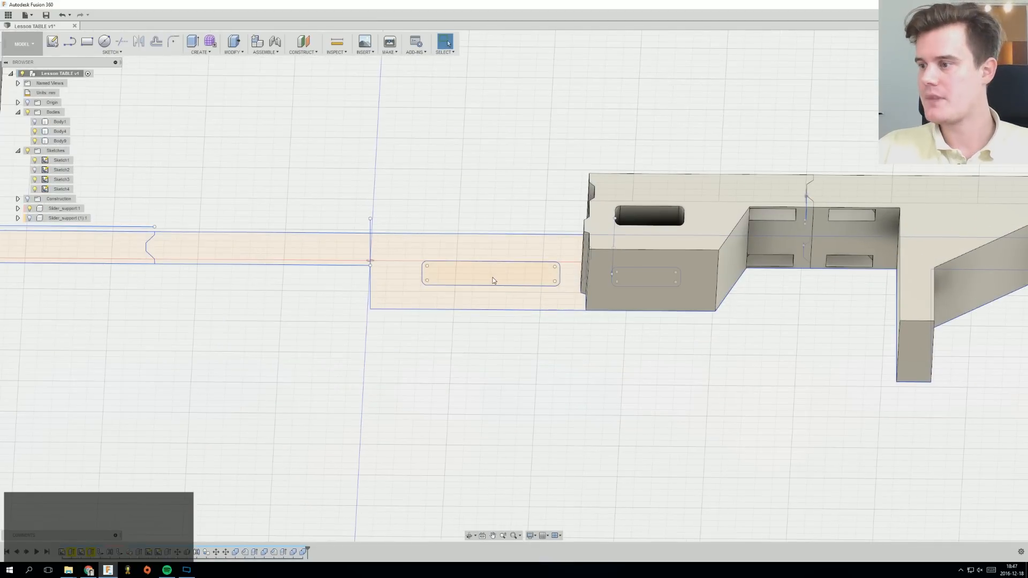
pyautogui.moveTo(492, 280); pyautogui.dragTo(449, 302, button='middle')
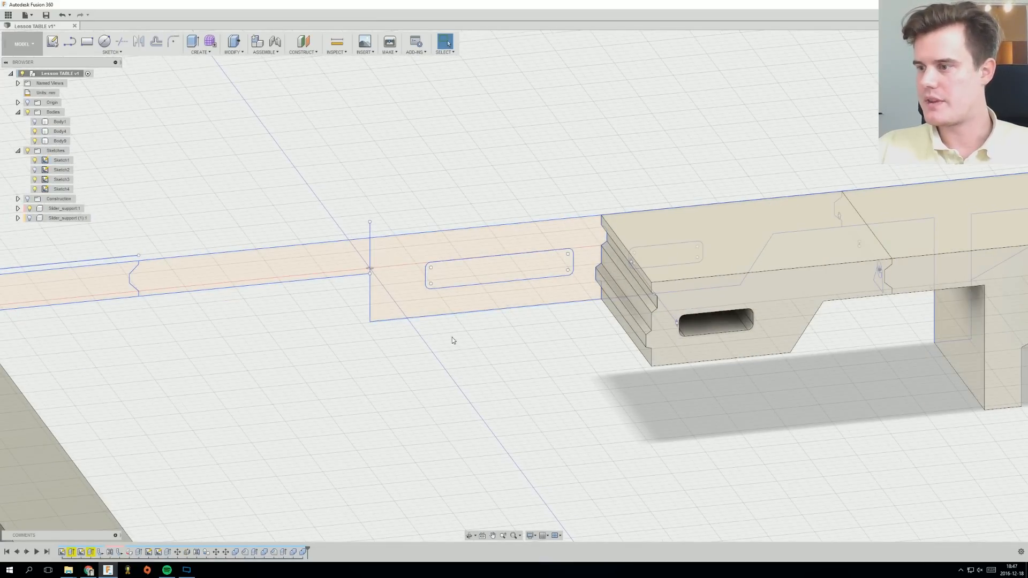
# Start a sketch on the leg's outer face below the sloped brace and draw a diagonal line between two opposite corners.
pyautogui.moveTo(452, 341)
pyautogui.mouseDown(button='middle')
pyautogui.moveTo(408, 324)
pyautogui.moveTo(542, 287)
pyautogui.moveTo(504, 367)
pyautogui.moveTo(631, 374)
pyautogui.moveTo(758, 348)
pyautogui.moveTo(581, 347)
pyautogui.moveTo(663, 306)
pyautogui.moveTo(682, 275)
pyautogui.mouseUp(button='middle')
pyautogui.scroll(5, 580, 347)
pyautogui.moveTo(405, 307); pyautogui.dragTo(413, 352, button='middle')
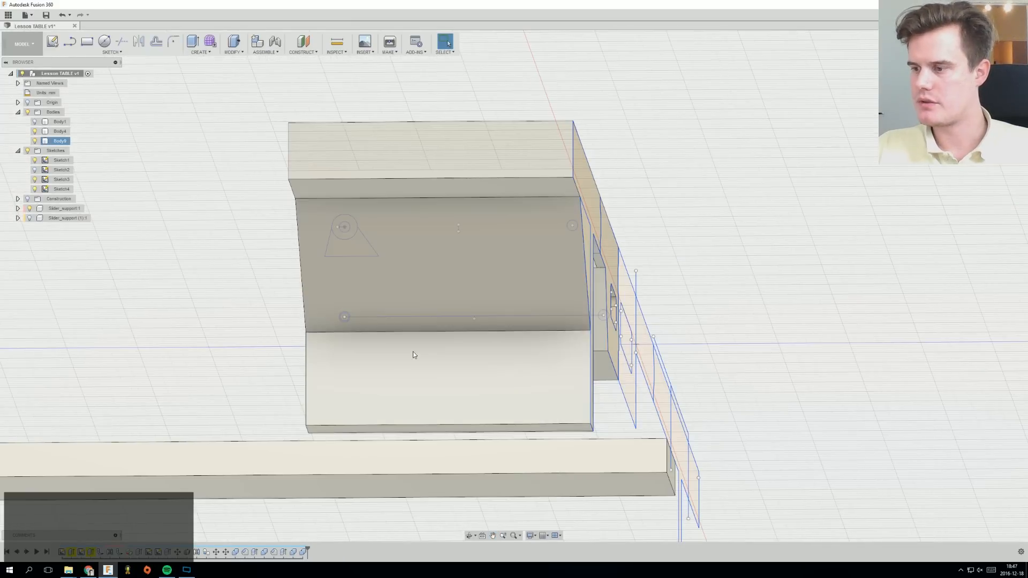
pyautogui.click(118, 52)
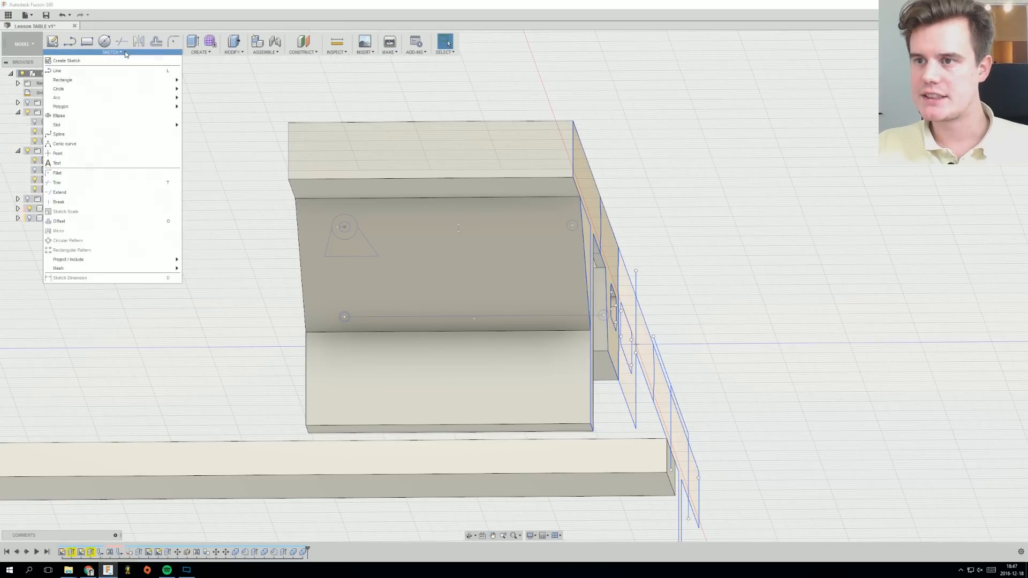
pyautogui.click(69, 42)
pyautogui.click(372, 355)
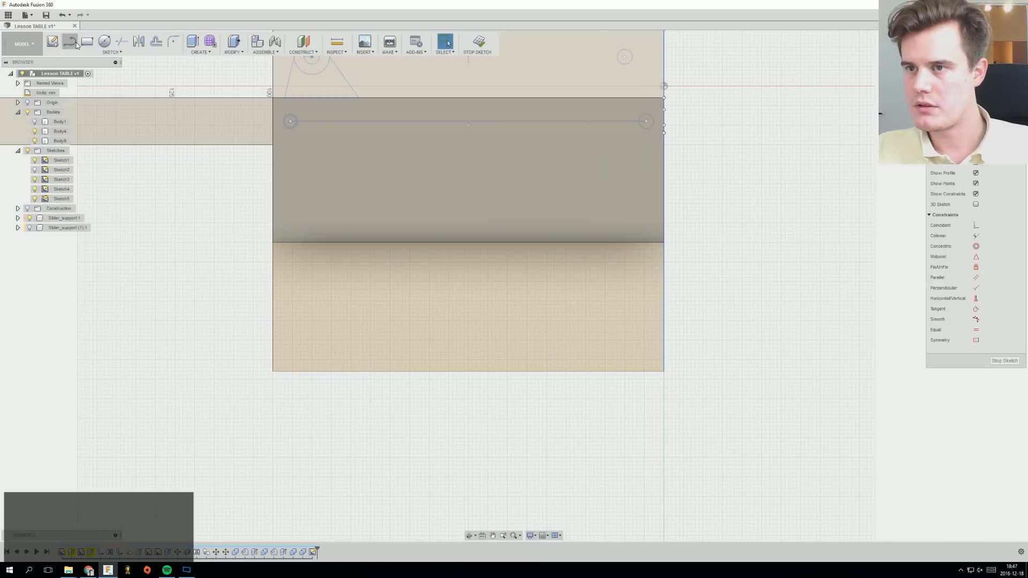
pyautogui.click(272, 371)
pyautogui.click(664, 242)
pyautogui.rightClick(499, 343)
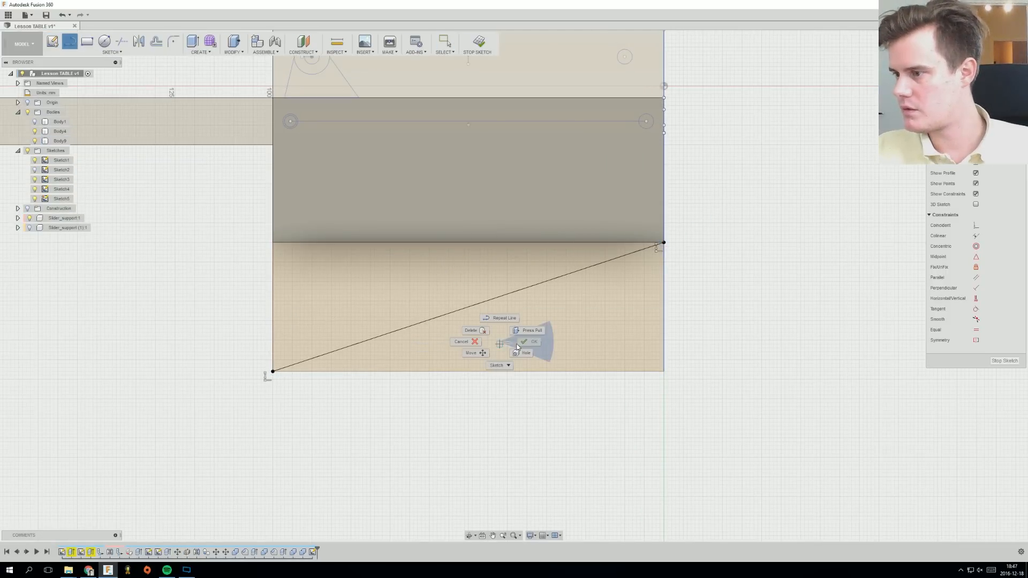
# Add the second diagonal line across the leg face between the remaining two corners.
pyautogui.rightClick(479, 321)
pyautogui.click(484, 294)
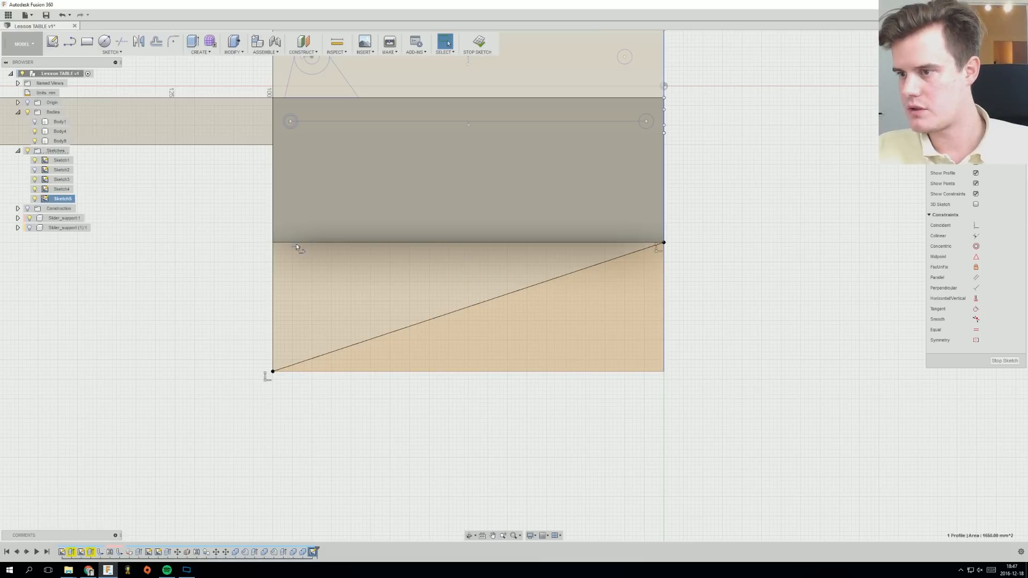
pyautogui.click(274, 243)
pyautogui.click(664, 371)
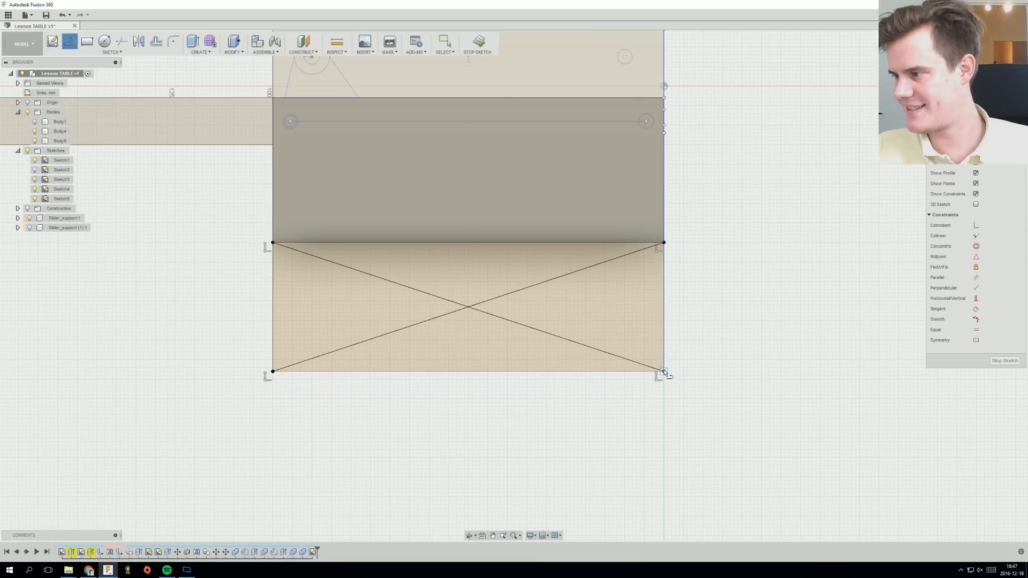
pyautogui.rightClick(715, 348)
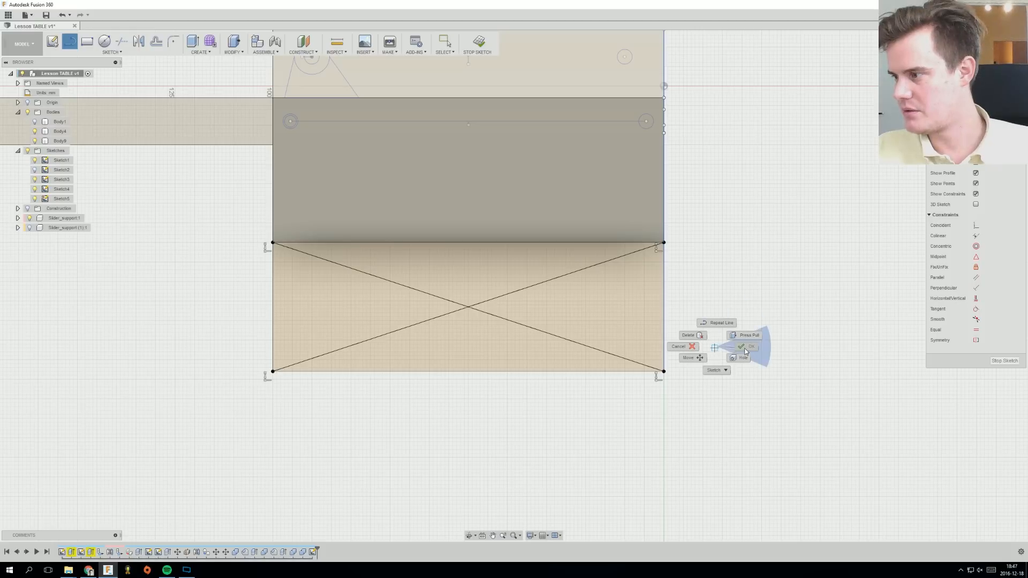
# Draw a vertical centre line from the diagonals' crossing to the tabletop's underside, and a slanted line from that underside down to one diagonal.
pyautogui.click(716, 324)
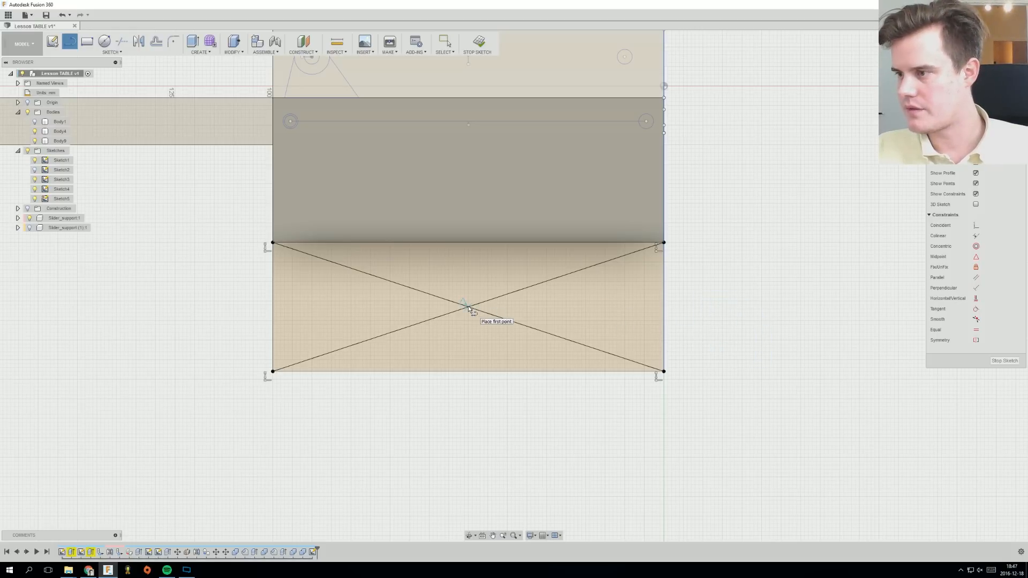
pyautogui.keyDown('shift'); pyautogui.click(468, 145); pyautogui.keyUp('shift')
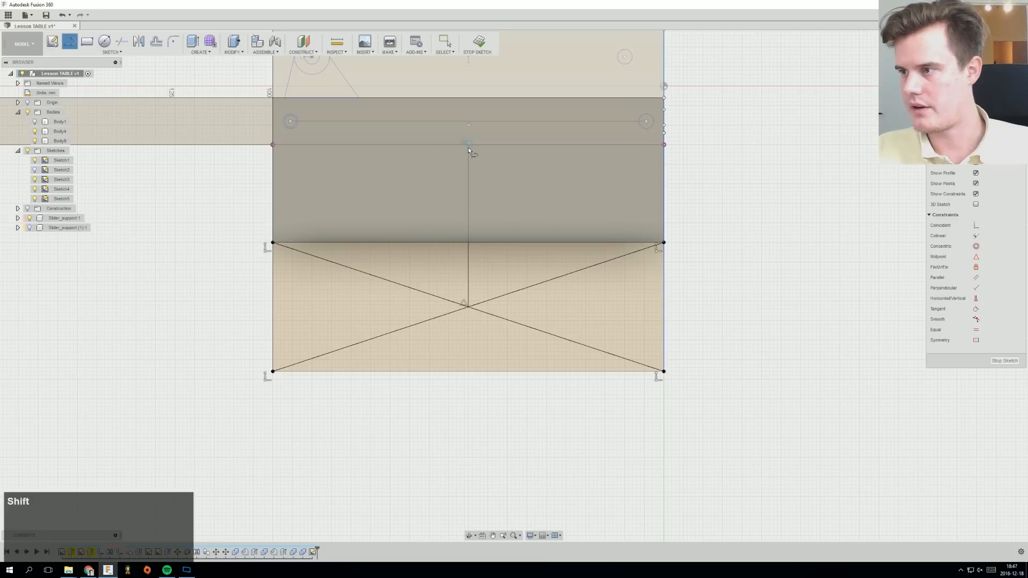
pyautogui.click(411, 145)
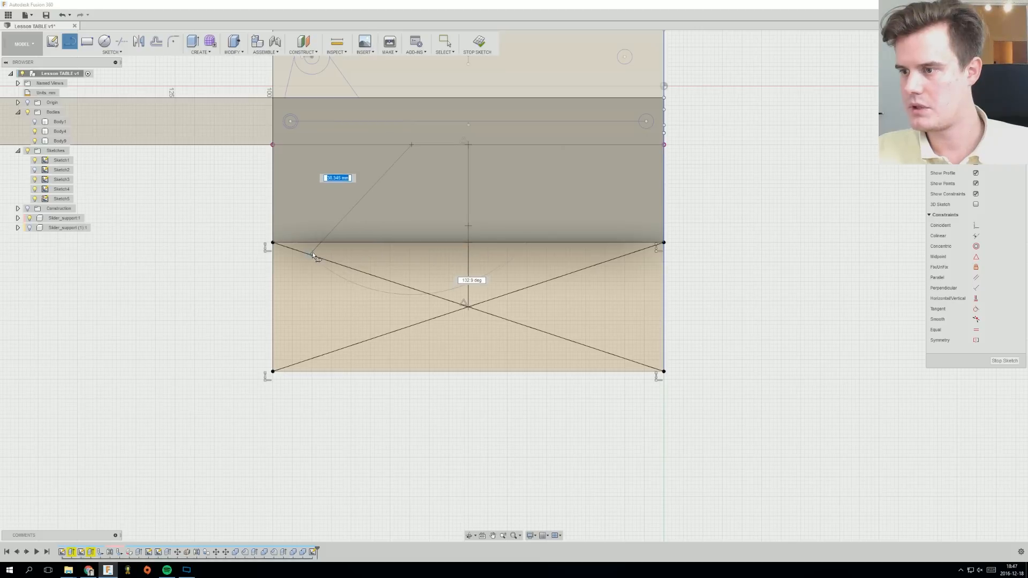
pyautogui.click(413, 145)
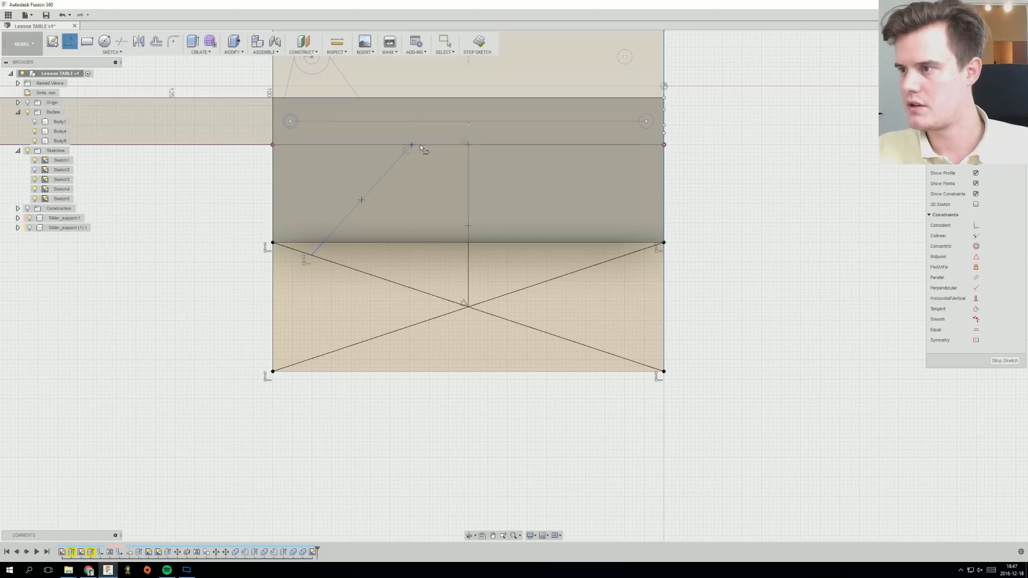
pyautogui.click(493, 180)
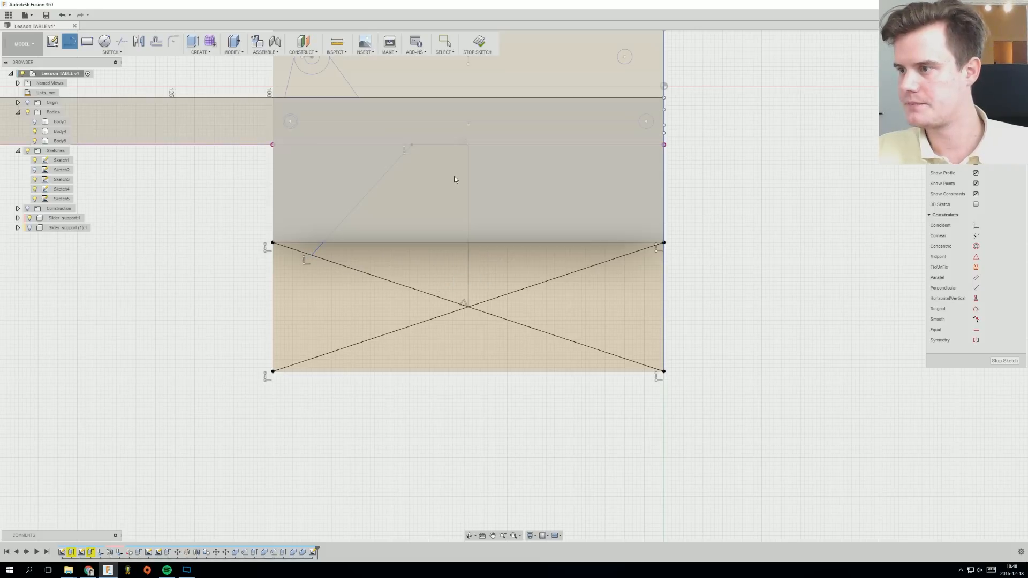
# Mirror the slanted line about the vertical centre line.
pyautogui.click(319, 252)
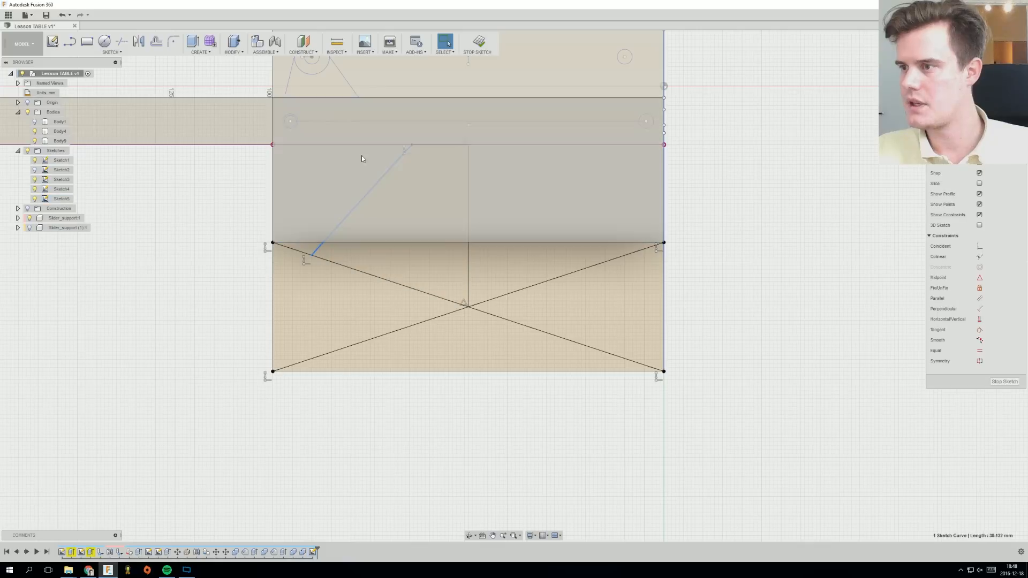
pyautogui.click(138, 41)
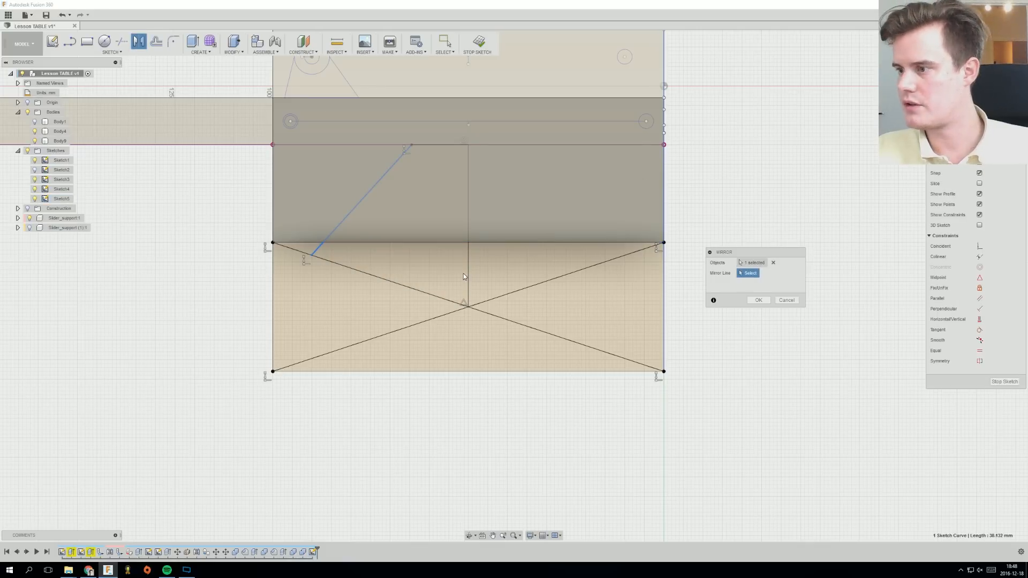
pyautogui.click(753, 300)
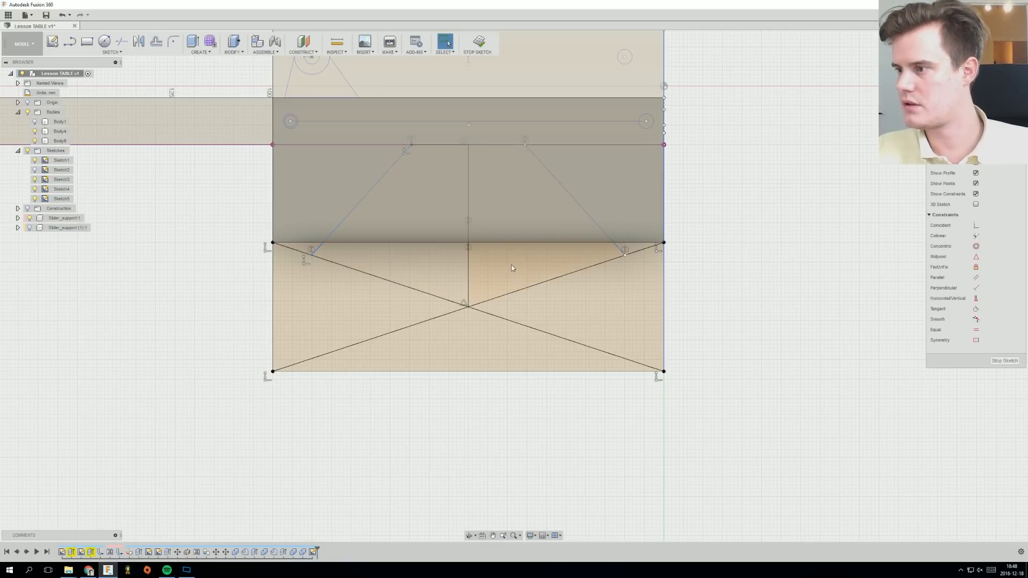
# Extrude the four profiles between the slanted lines outward from the leg face to cut a tapered pocket into the sloped brace.
pyautogui.click(434, 261)
pyautogui.moveTo(420, 206); pyautogui.dragTo(384, 258, button='middle')
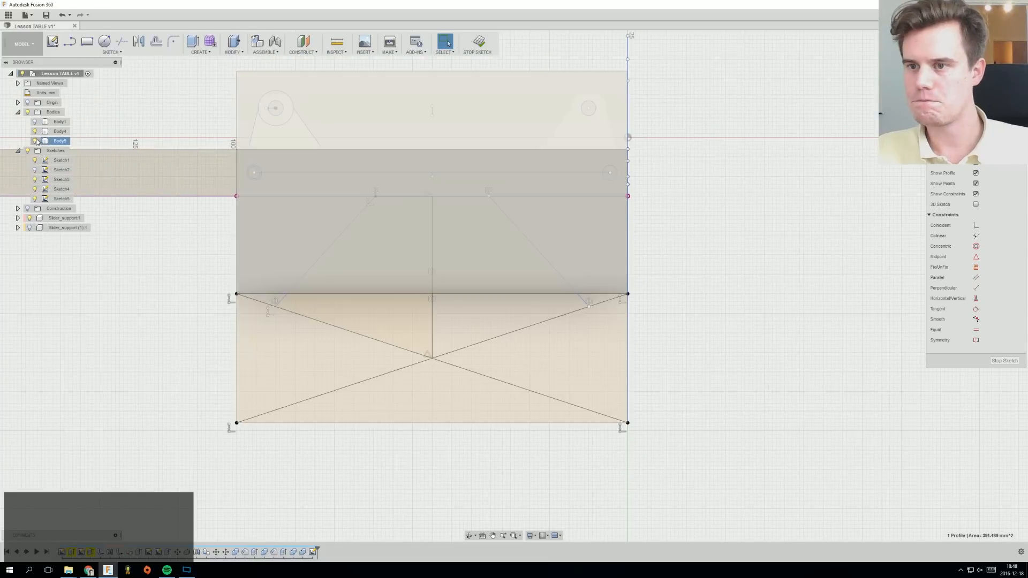
pyautogui.keyDown('ctrl'); pyautogui.click(367, 277); pyautogui.keyUp('ctrl')
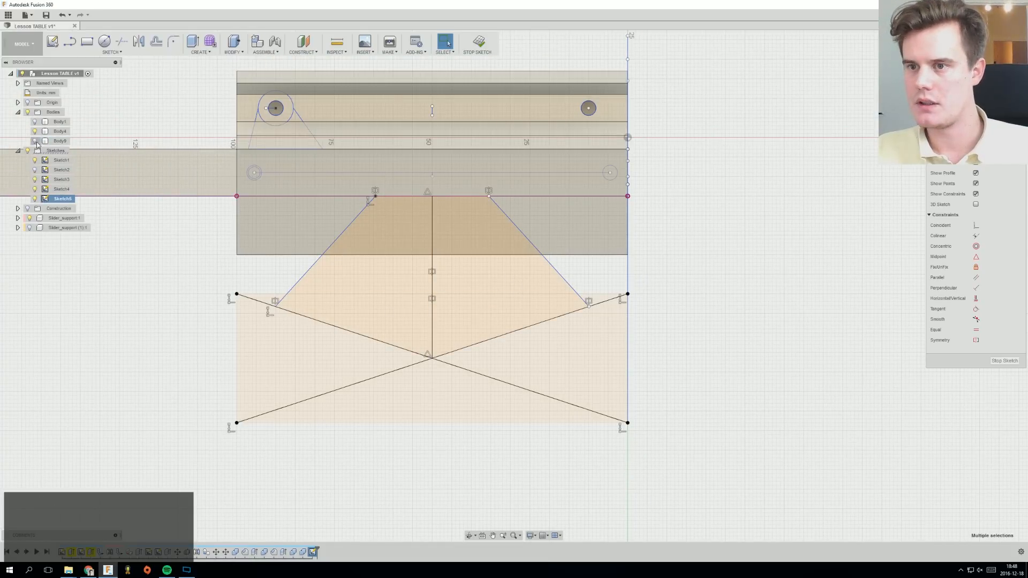
pyautogui.click(36, 142)
pyautogui.rightClick(389, 238)
pyautogui.click(375, 277)
pyautogui.scroll(-3, 426, 278)
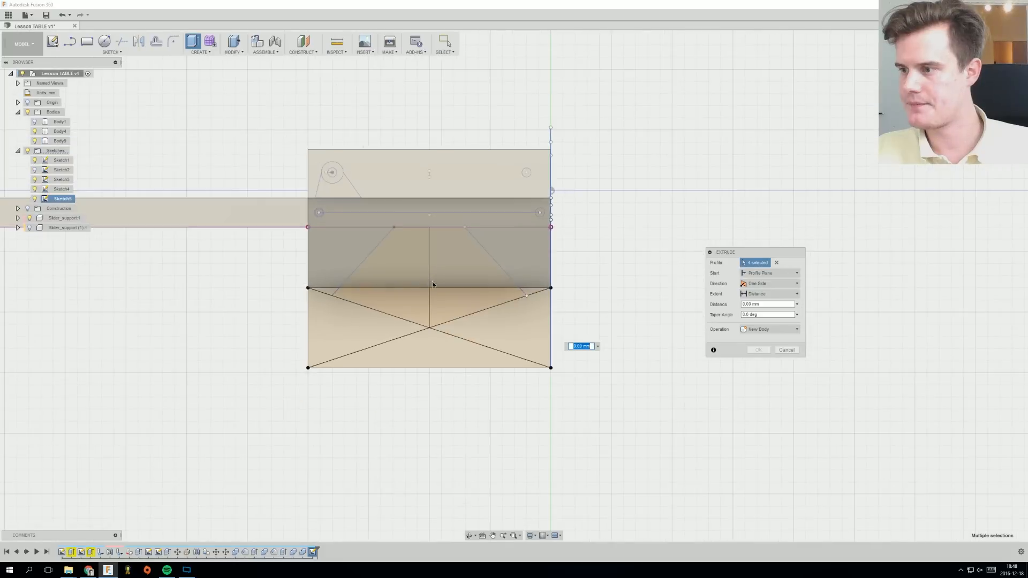
pyautogui.keyDown('shift'); pyautogui.moveTo(433, 284); pyautogui.dragTo(478, 286, button='middle'); pyautogui.keyUp('shift')
pyautogui.moveTo(443, 305); pyautogui.dragTo(625, 307)
pyautogui.keyDown('shift'); pyautogui.moveTo(625, 307); pyautogui.dragTo(416, 373, button='middle'); pyautogui.keyUp('shift')
pyautogui.click(756, 363)
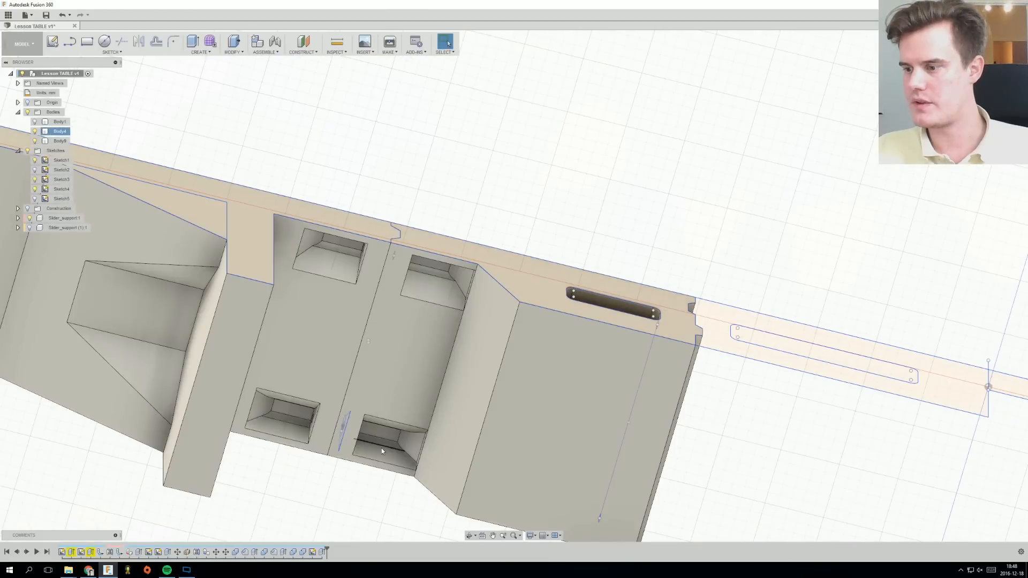
# Copy and paste both table section bodies in place.
pyautogui.keyDown('shift'); pyautogui.moveTo(289, 346); pyautogui.dragTo(373, 311, button='middle'); pyautogui.keyUp('shift')
pyautogui.click(272, 309)
pyautogui.keyDown('ctrl'); pyautogui.click(59, 131); pyautogui.keyUp('ctrl')
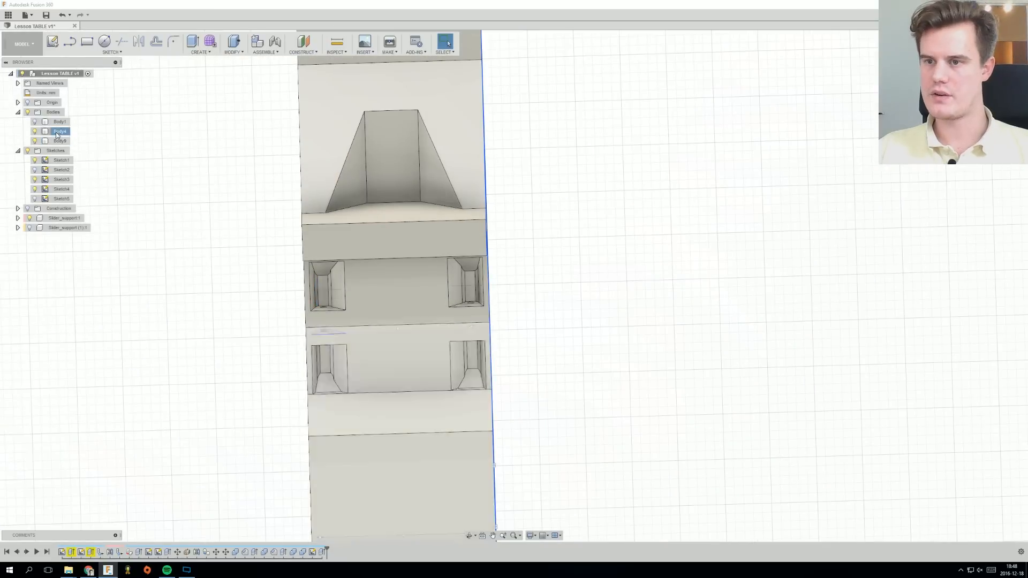
pyautogui.hotkey('ctrl', 'v')
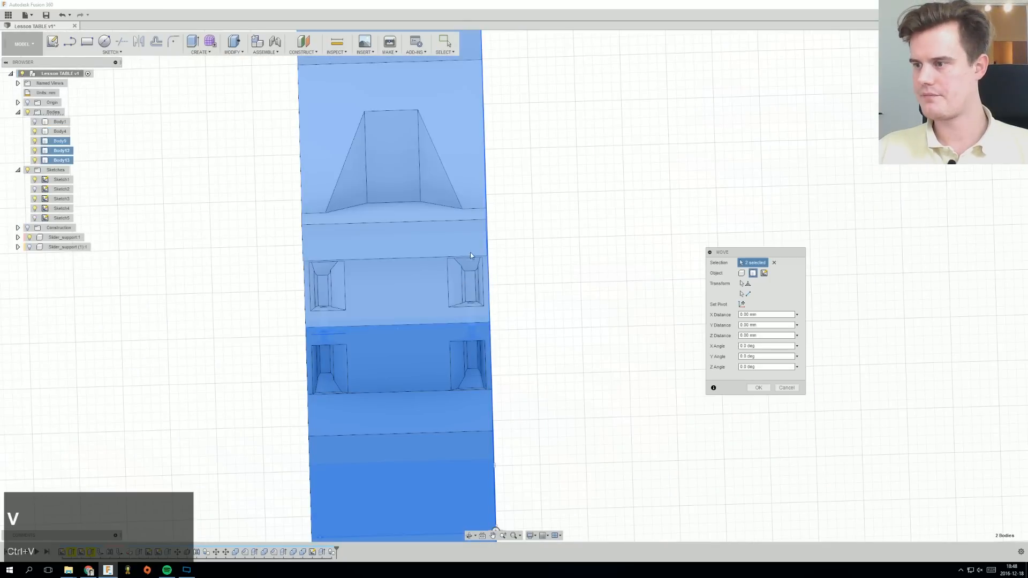
# Move the two pasted bodies 100 mm along Z so they sit beside the original sections.
pyautogui.scroll(-3, 471, 255)
pyautogui.moveTo(463, 419); pyautogui.dragTo(370, 421)
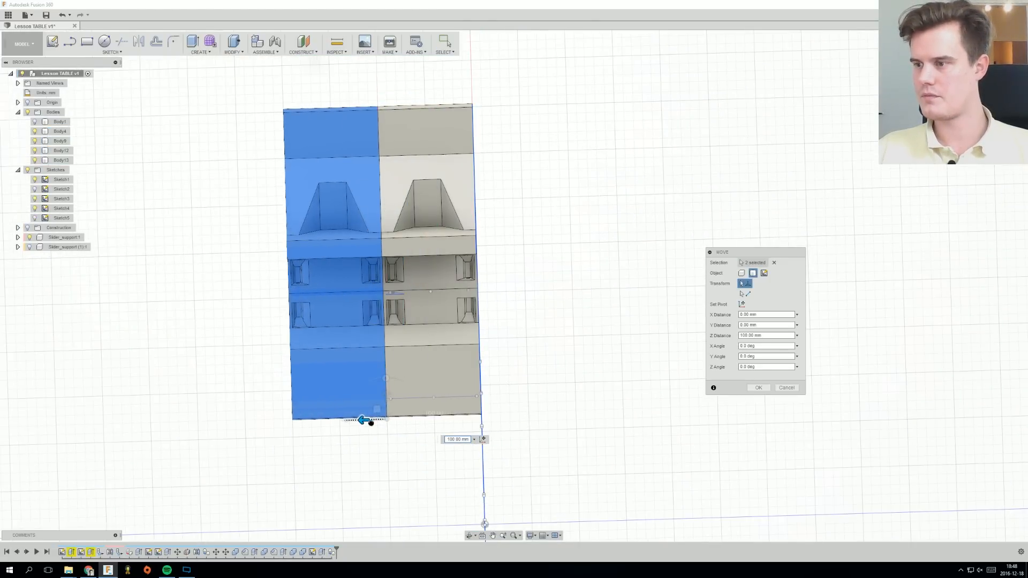
pyautogui.scroll(5, 389, 344)
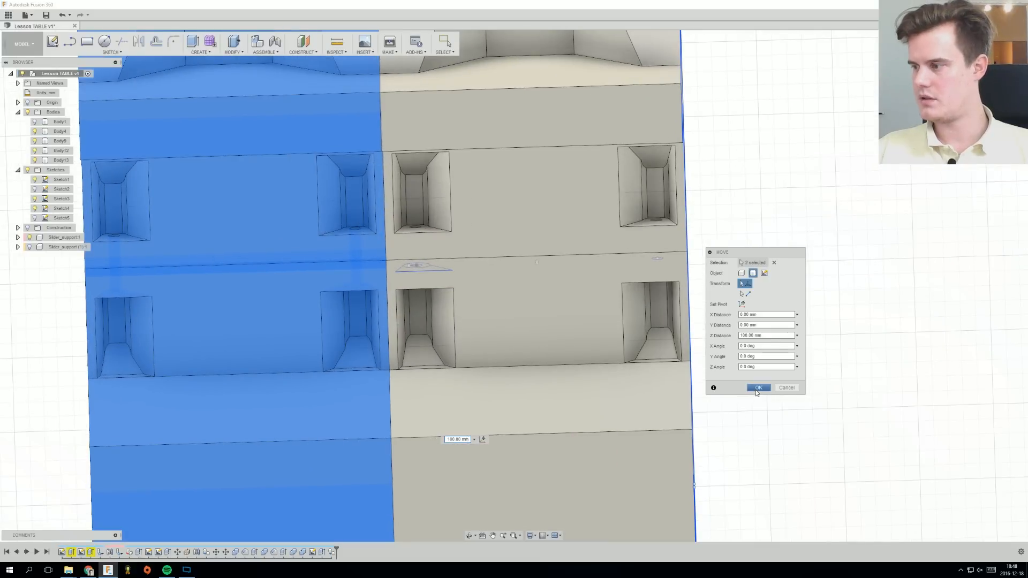
pyautogui.click(756, 392)
# Inspect the side-by-side sections and undo the move of the pasted bodies.
pyautogui.keyDown('shift'); pyautogui.moveTo(493, 376); pyautogui.dragTo(391, 336, button='middle'); pyautogui.keyUp('shift')
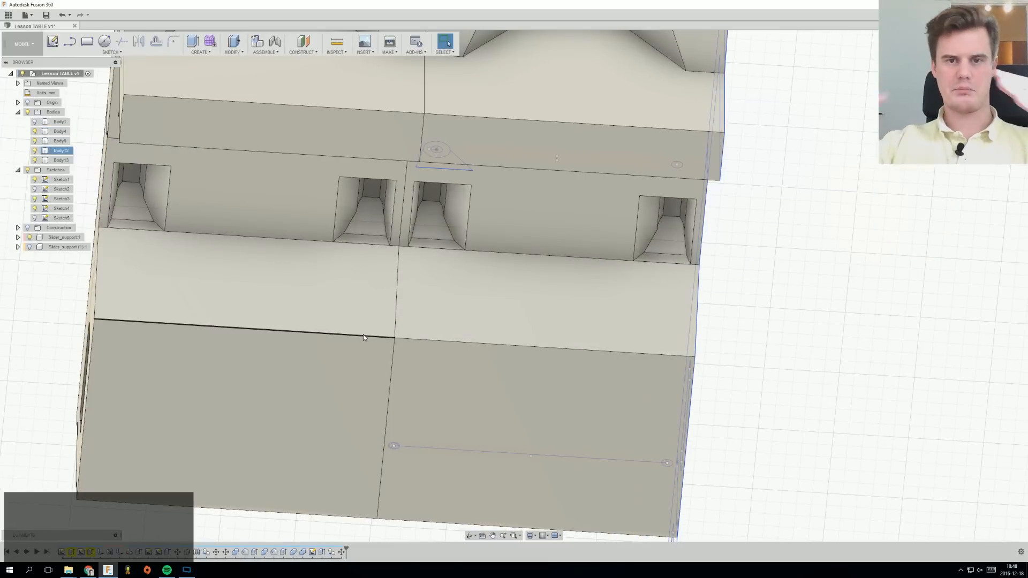
pyautogui.keyDown('shift'); pyautogui.moveTo(363, 337); pyautogui.dragTo(399, 350, button='middle'); pyautogui.keyUp('shift')
pyautogui.hotkey('ctrl', 'z')
pyautogui.hotkey('ctrl', 'z')
pyautogui.hotkey('ctrl', 'z')
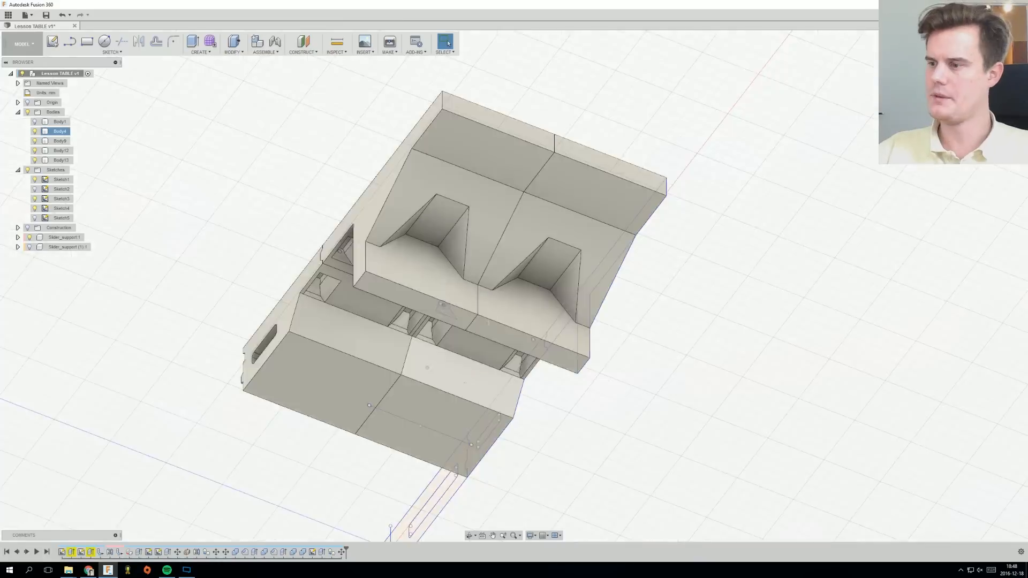
pyautogui.hotkey('ctrl', 'z')
pyautogui.hotkey('ctrl', 'z')
pyautogui.hotkey('ctrl', 'z')
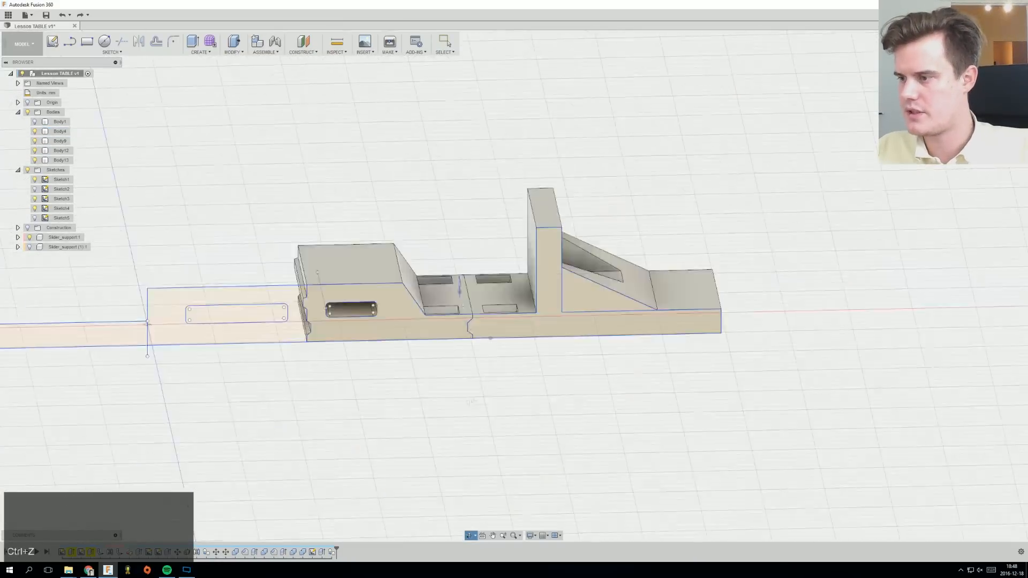
# Save the design with the version description User Saved.
pyautogui.hotkey('ctrl', 's')
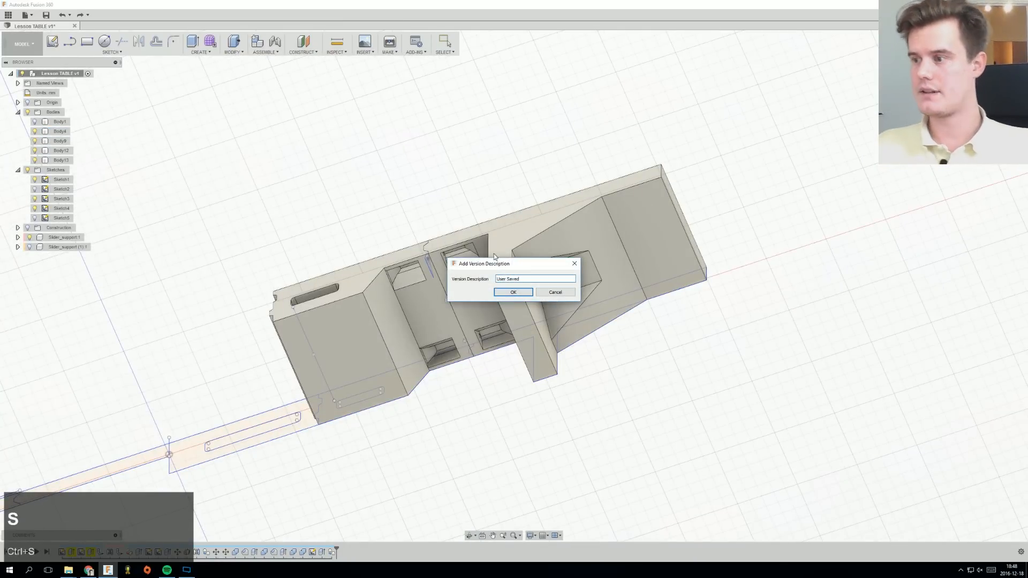
pyautogui.click(513, 293)
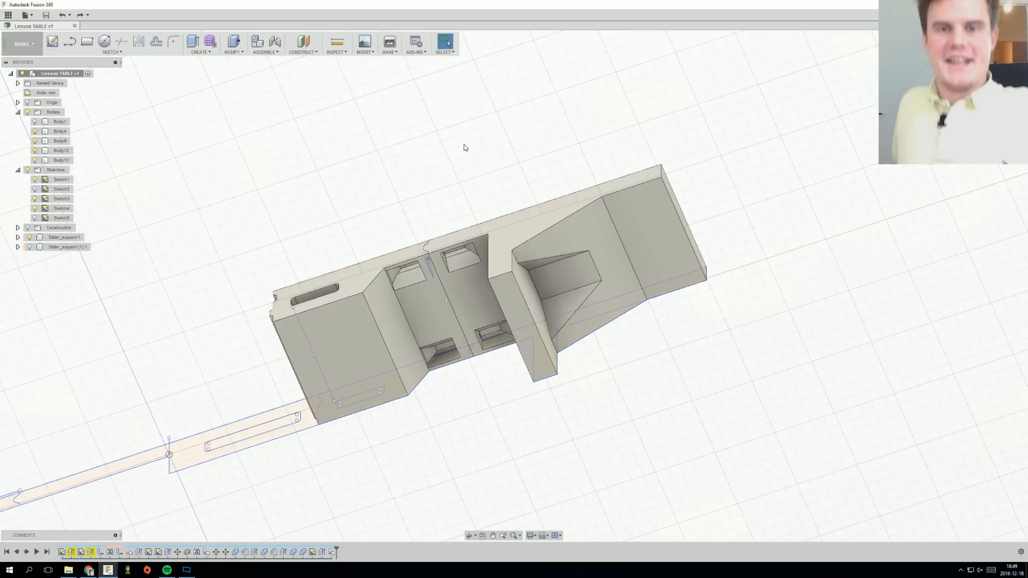
pyautogui.hotkey('ctrl', 'z')
pyautogui.hotkey('ctrl', 'z')
pyautogui.hotkey('ctrl', 'z')
pyautogui.hotkey('ctrl', 'z')
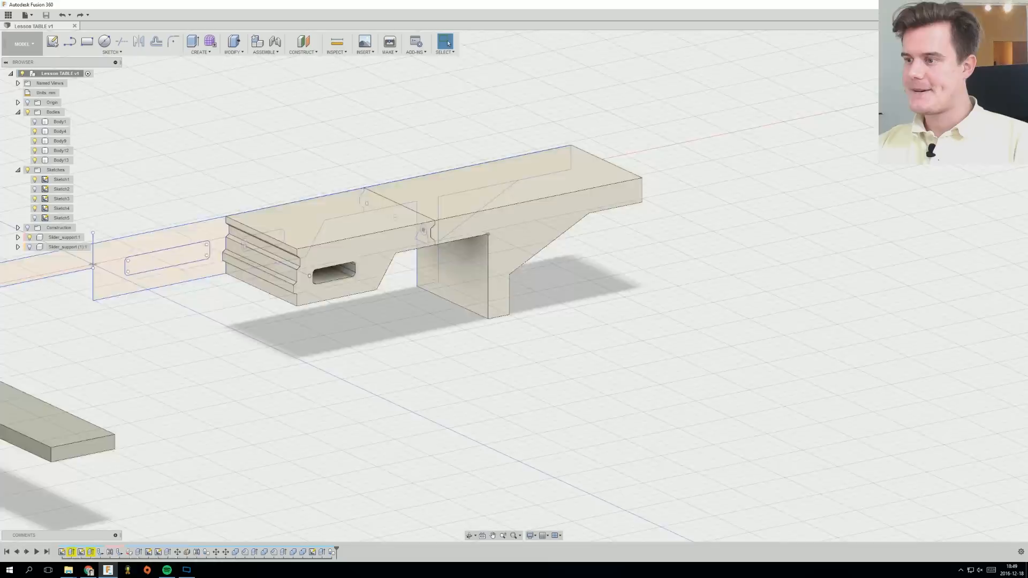
pyautogui.keyDown('ctrl'); pyautogui.moveTo(704, 269); pyautogui.dragTo(750, 285, button='middle'); pyautogui.keyUp('ctrl')
pyautogui.scroll(3, 411, 295)
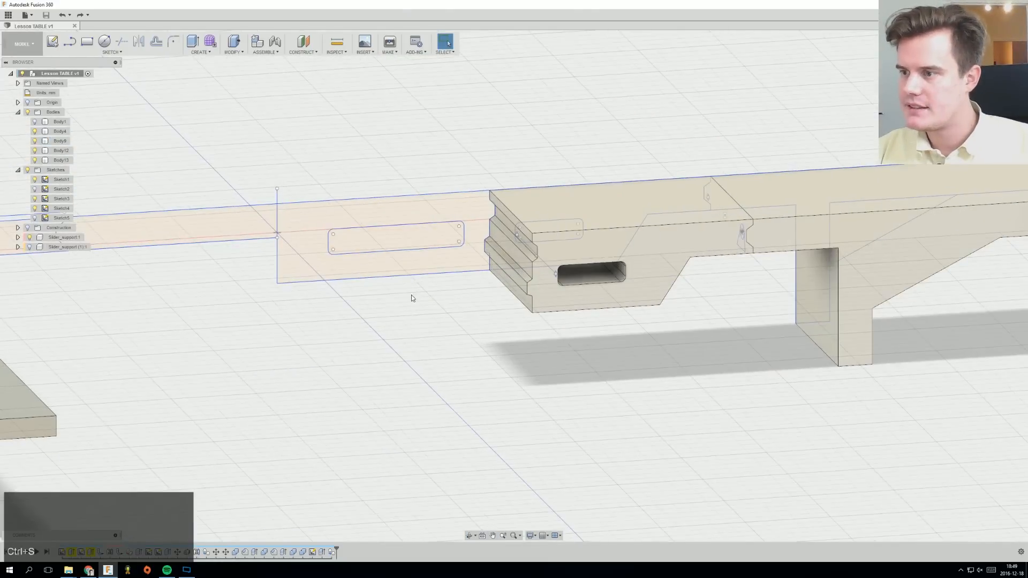
pyautogui.moveTo(411, 294); pyautogui.dragTo(512, 337, button='middle')
pyautogui.scroll(-2, 496, 304)
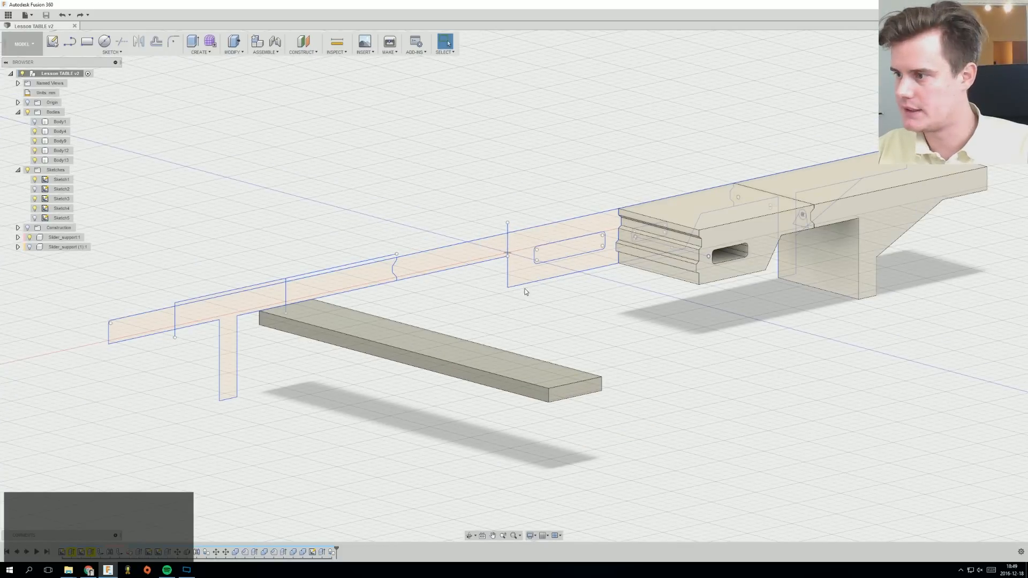
pyautogui.click(479, 189)
pyautogui.click(128, 50)
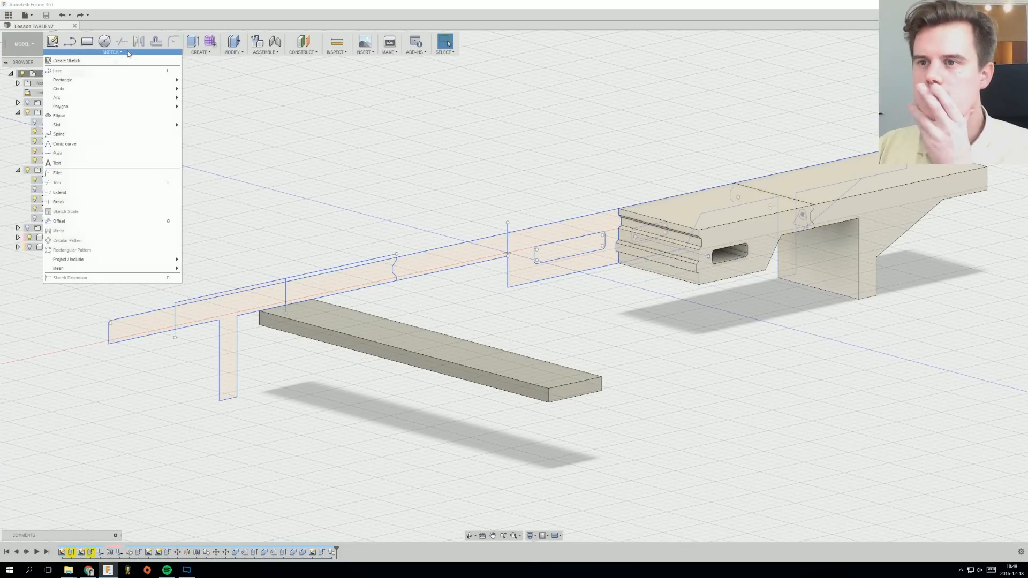
pyautogui.keyDown('shift'); pyautogui.moveTo(438, 185); pyautogui.dragTo(339, 179, button='middle'); pyautogui.keyUp('shift')
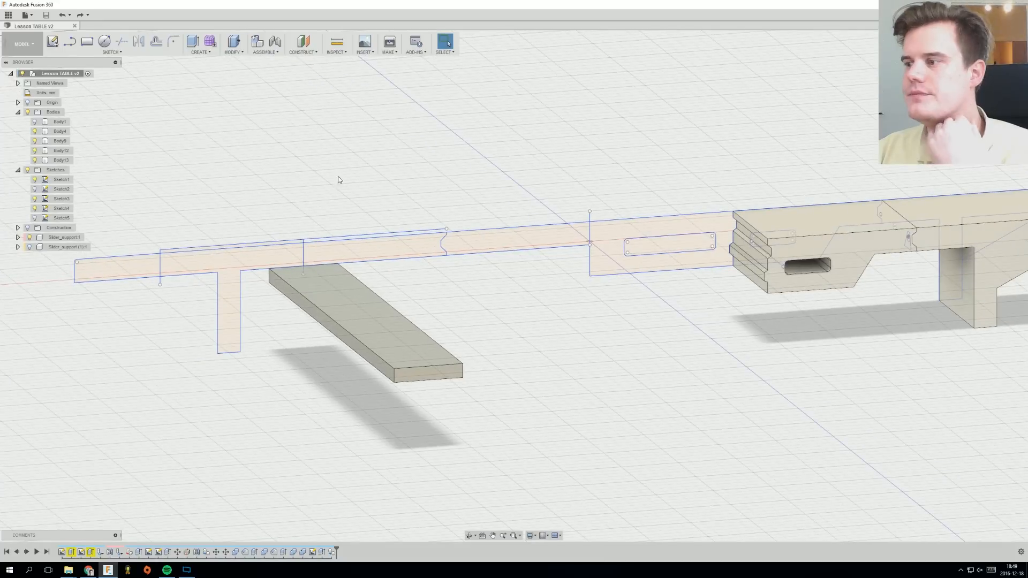
pyautogui.click(638, 239)
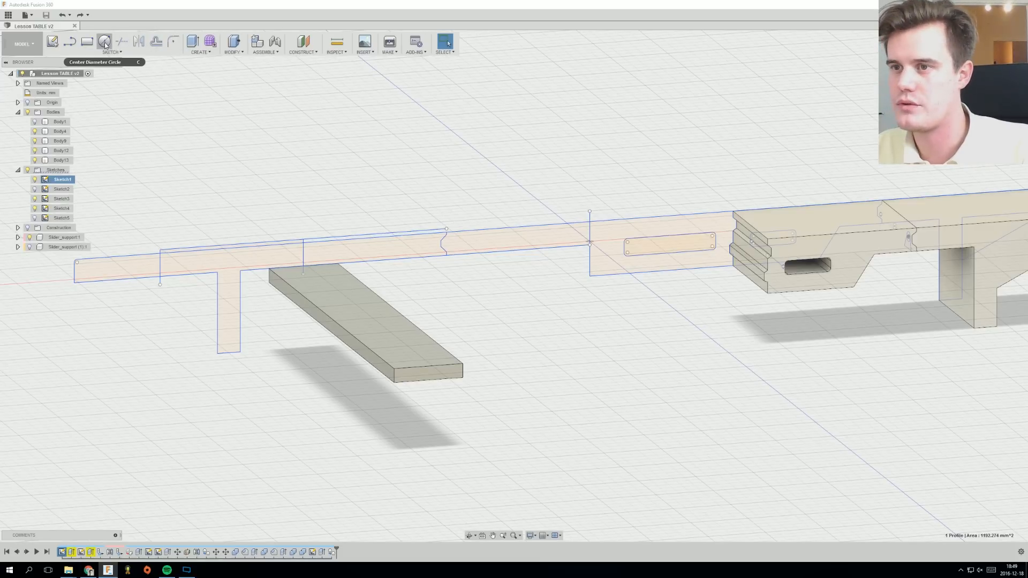
pyautogui.click(65, 48)
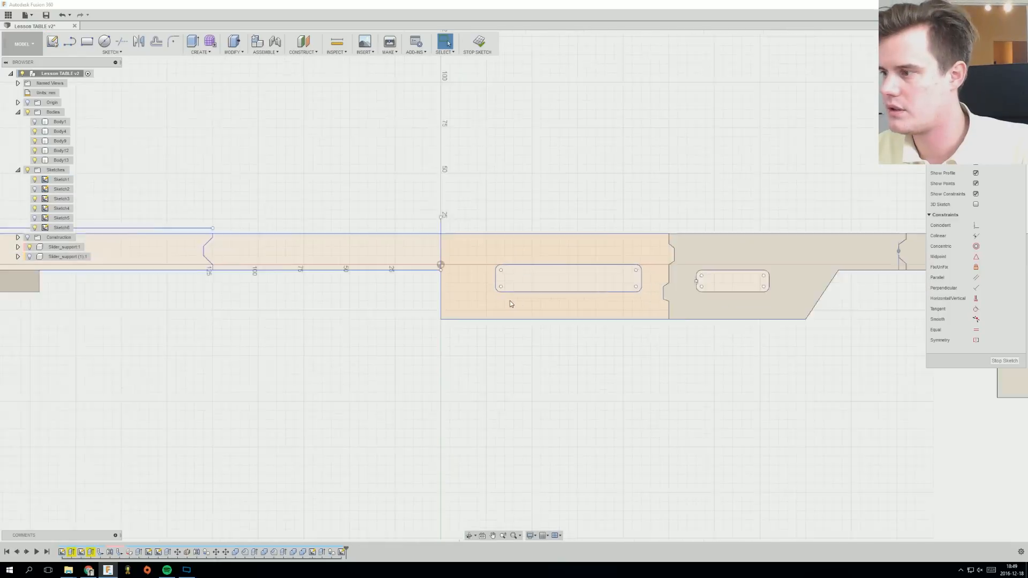
pyautogui.click(508, 314)
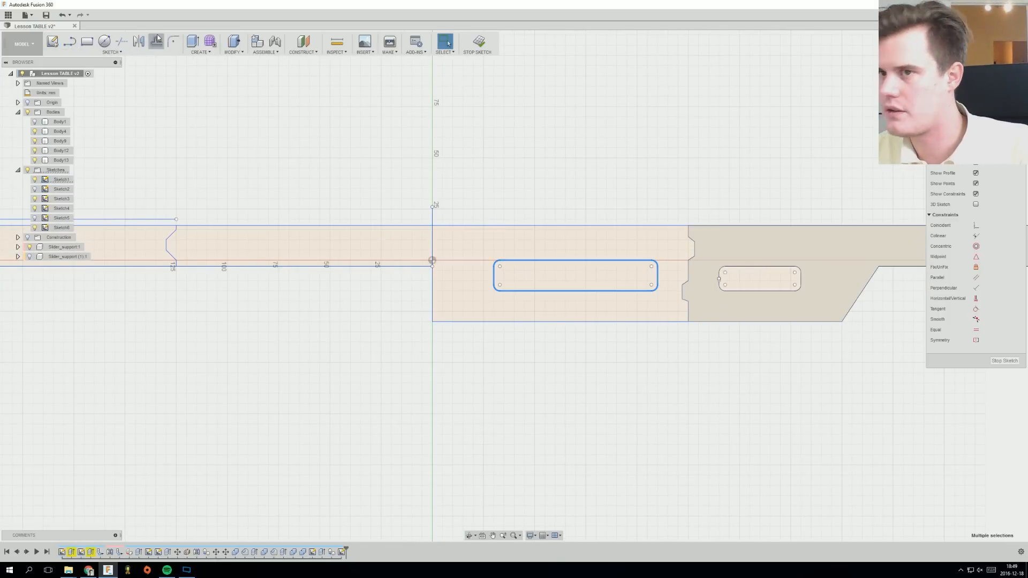
pyautogui.click(137, 42)
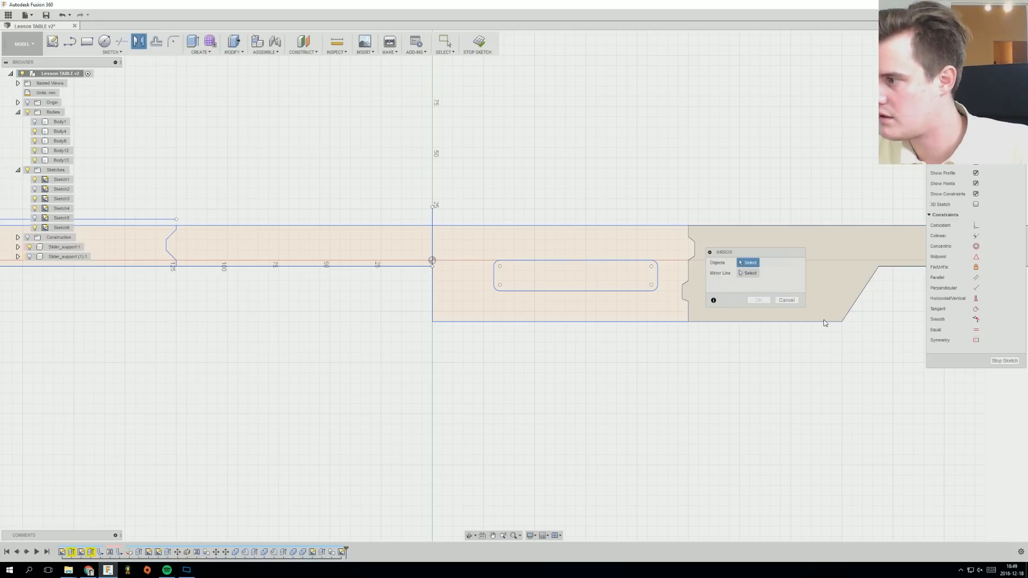
pyautogui.click(791, 302)
pyautogui.rightClick(592, 272)
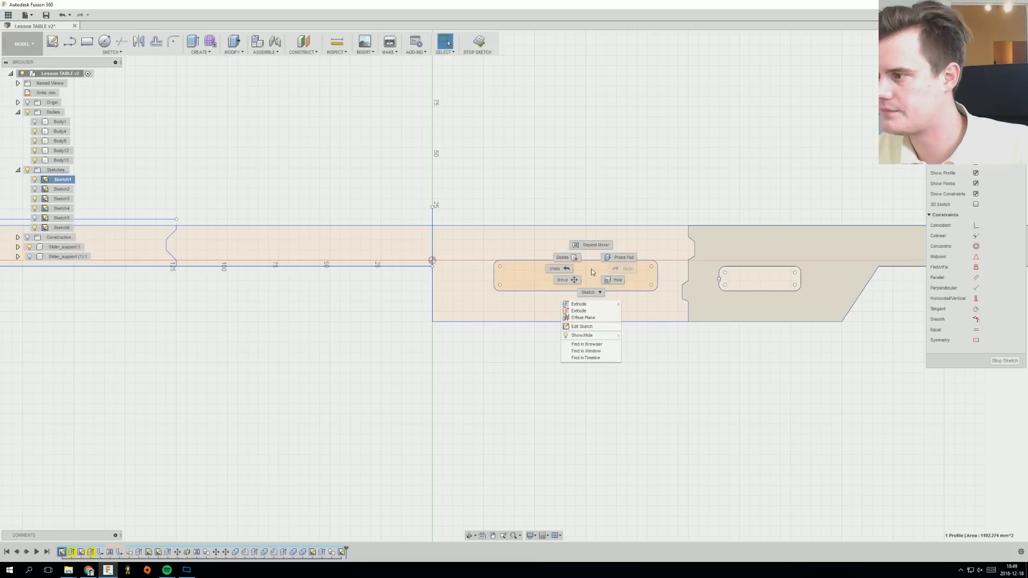
pyautogui.click(599, 199)
pyautogui.scroll(-2, 911, 349)
pyautogui.click(996, 361)
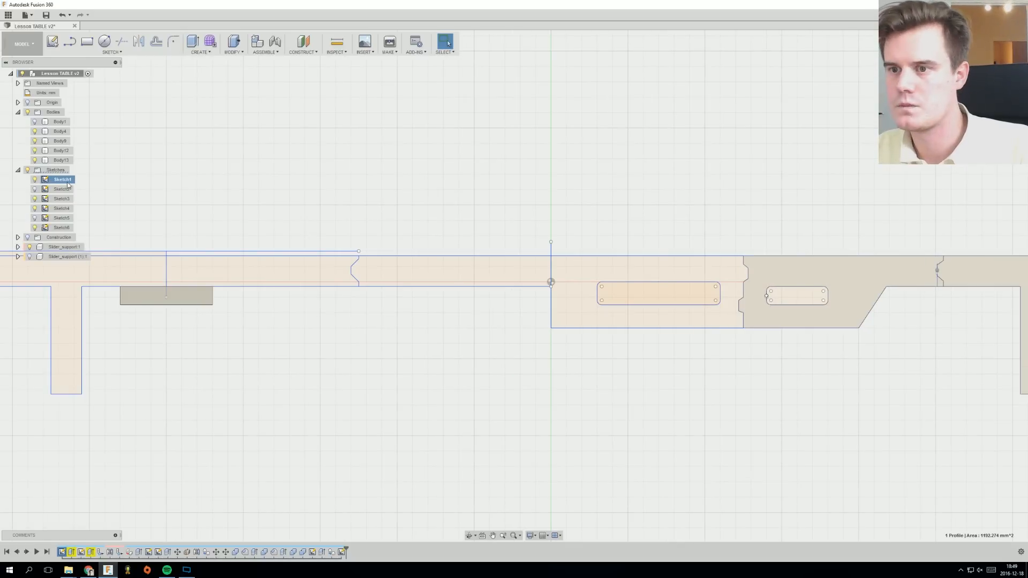
# Reopen the main table profile sketch and mirror the long rounded pocket outline across the vertical centre line.
pyautogui.click(67, 183)
pyautogui.rightClick(64, 182)
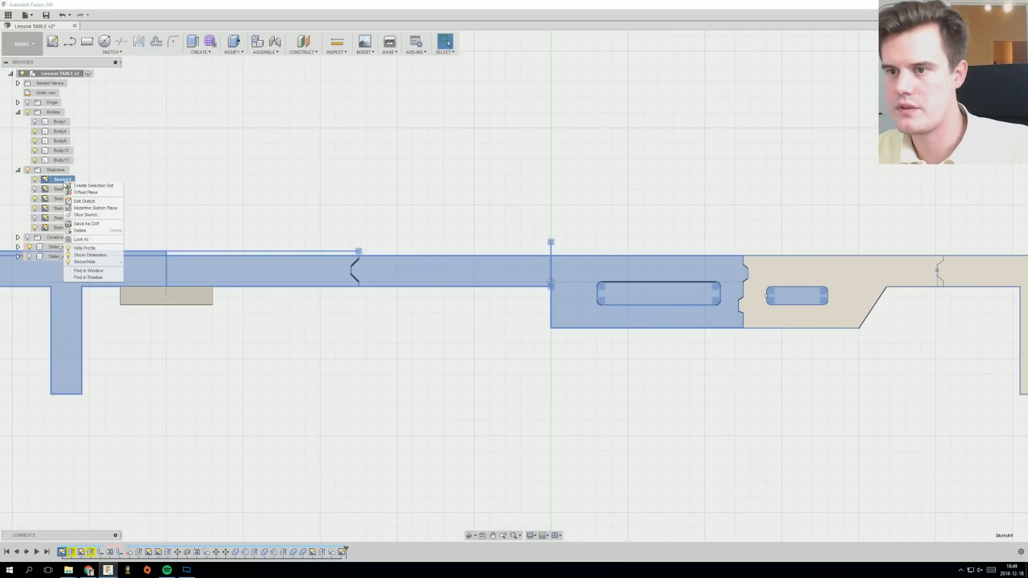
pyautogui.click(84, 201)
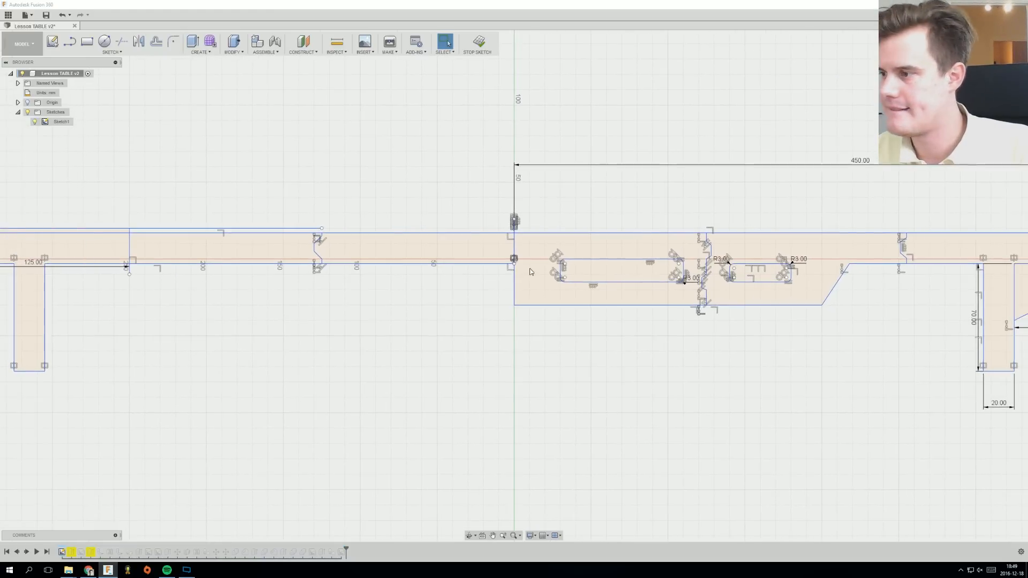
pyautogui.scroll(-2, 590, 262)
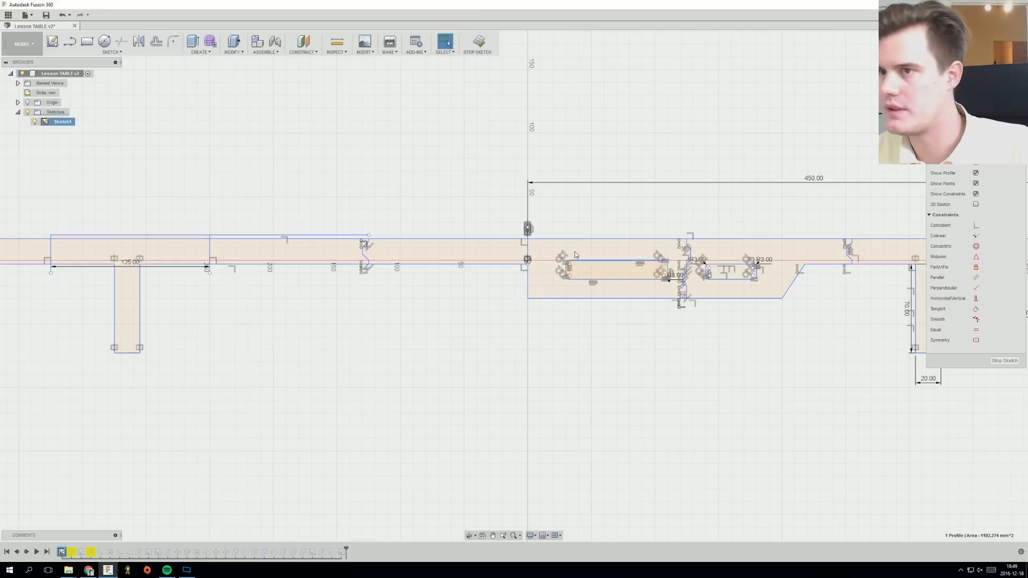
pyautogui.click(139, 41)
pyautogui.doubleClick(607, 267)
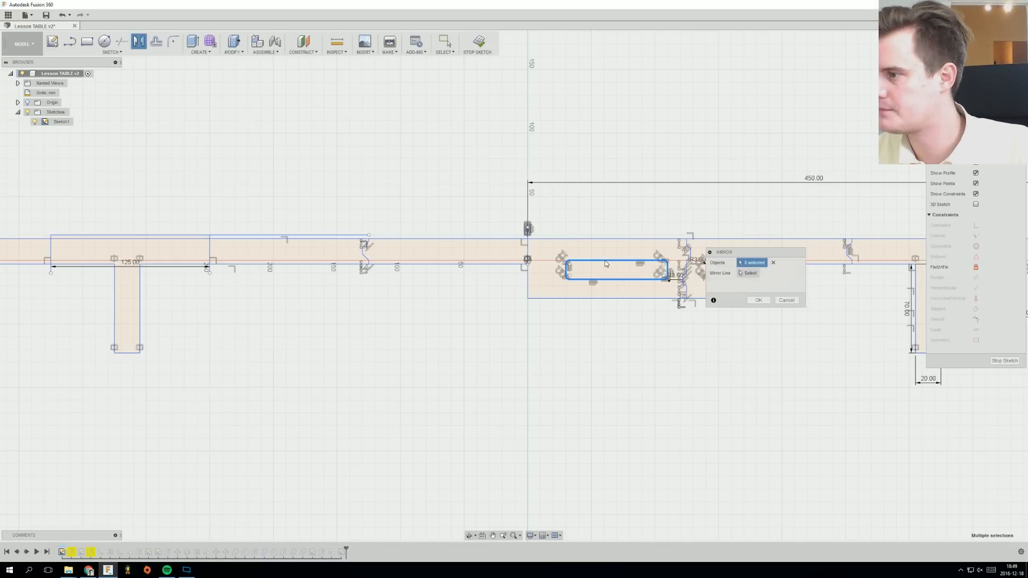
pyautogui.click(528, 286)
pyautogui.click(758, 299)
pyautogui.scroll(-2, 610, 327)
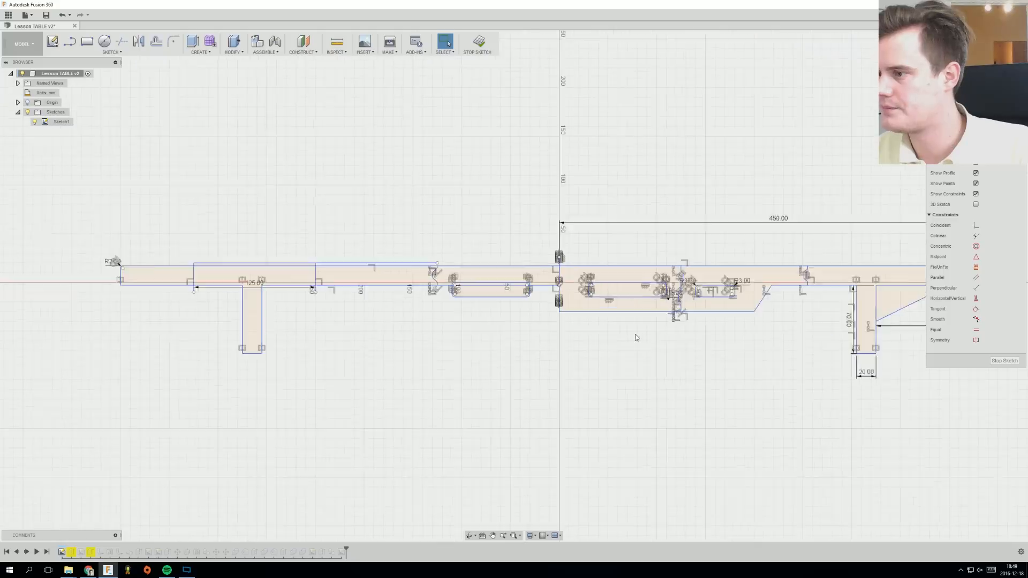
pyautogui.scroll(4, 615, 335)
pyautogui.scroll(-1, 609, 336)
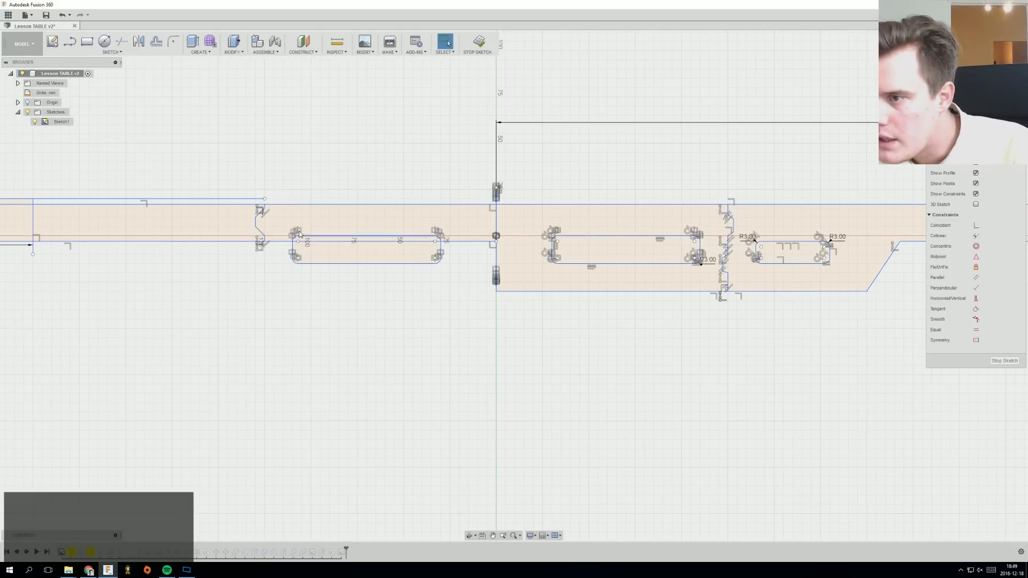
# Delete the old single-notch joint lines beyond the outer end of the mirrored pocket.
pyautogui.click(255, 224)
pyautogui.press('Delete')
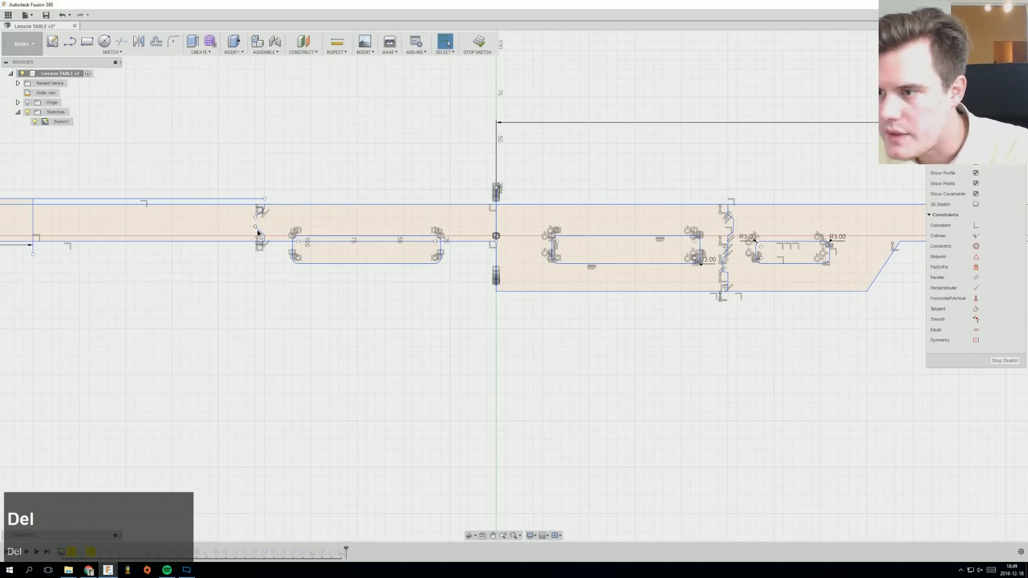
pyautogui.scroll(1, 261, 226)
pyautogui.click(274, 282)
pyautogui.scroll(1, 257, 229)
pyautogui.click(257, 229)
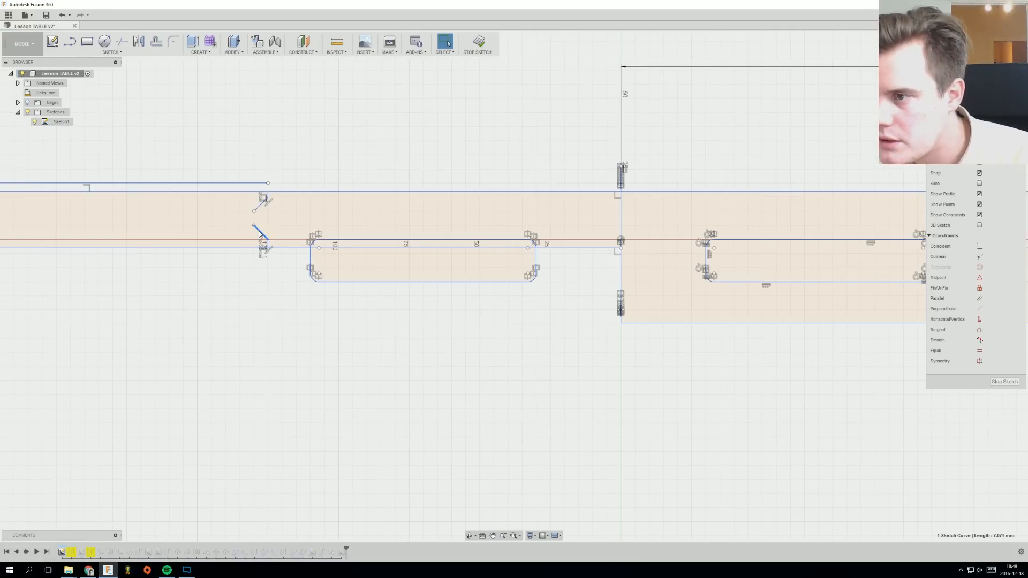
pyautogui.press('Delete')
pyautogui.scroll(4, 268, 244)
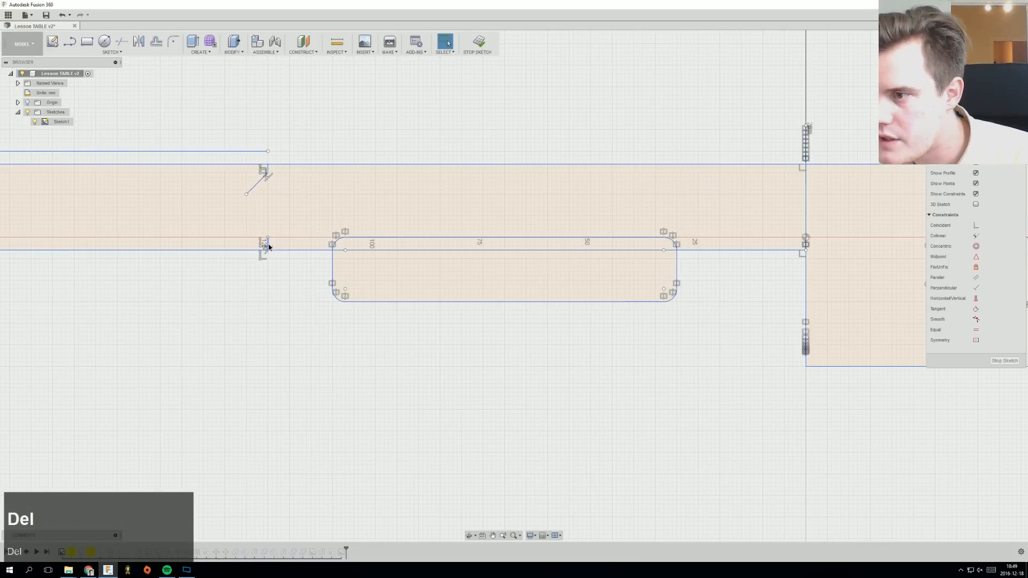
pyautogui.click(254, 185)
pyautogui.press('Delete')
pyautogui.scroll(-4, 346, 146)
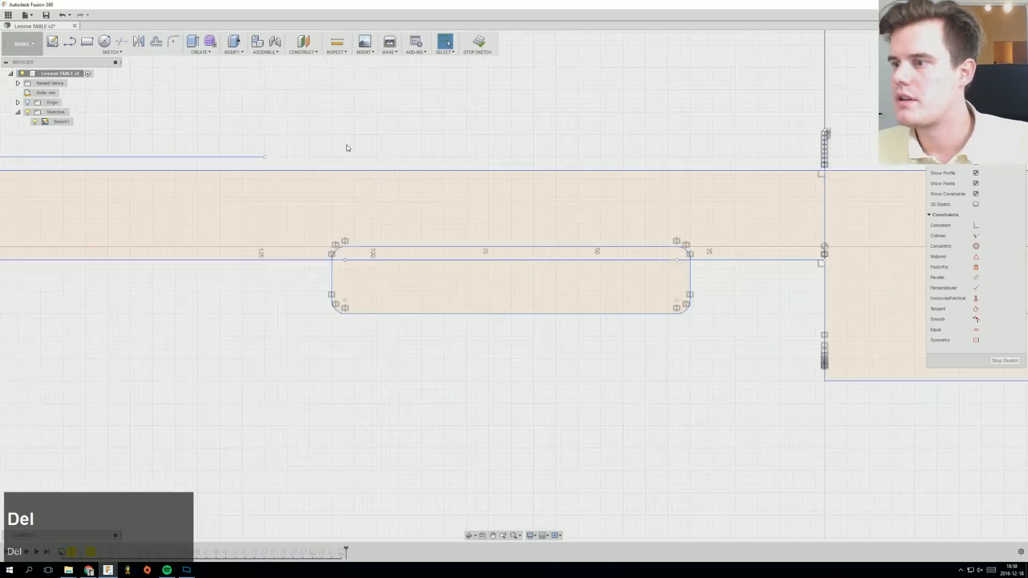
# Mirror the full stepped joint line between the two original pockets across the vertical centre line.
pyautogui.scroll(-1, 378, 223)
pyautogui.keyDown('ctrl'); pyautogui.moveTo(383, 223); pyautogui.dragTo(381, 236, button='middle'); pyautogui.keyUp('ctrl')
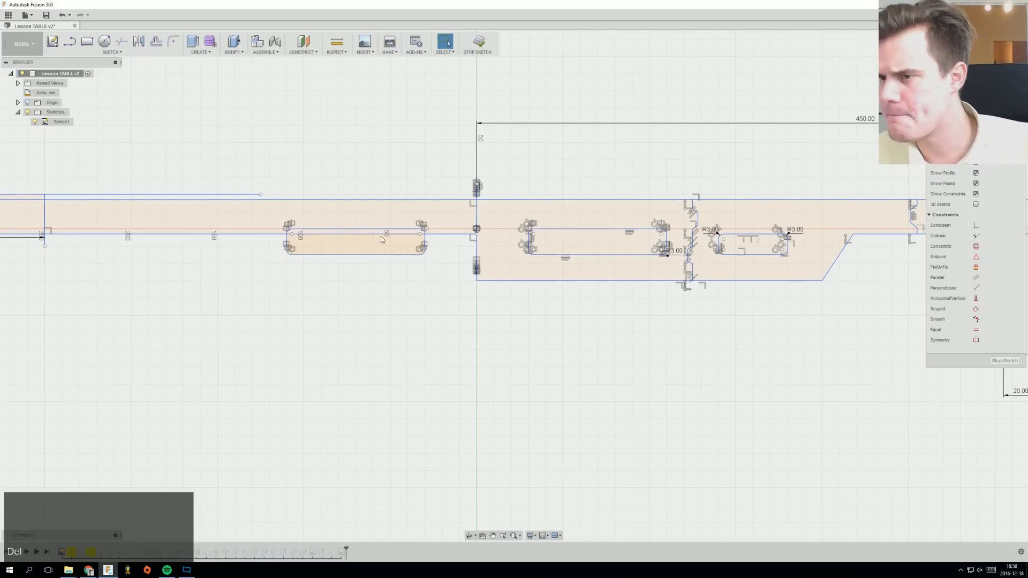
pyautogui.scroll(2, 709, 235)
pyautogui.scroll(2, 714, 237)
pyautogui.rightClick(664, 117)
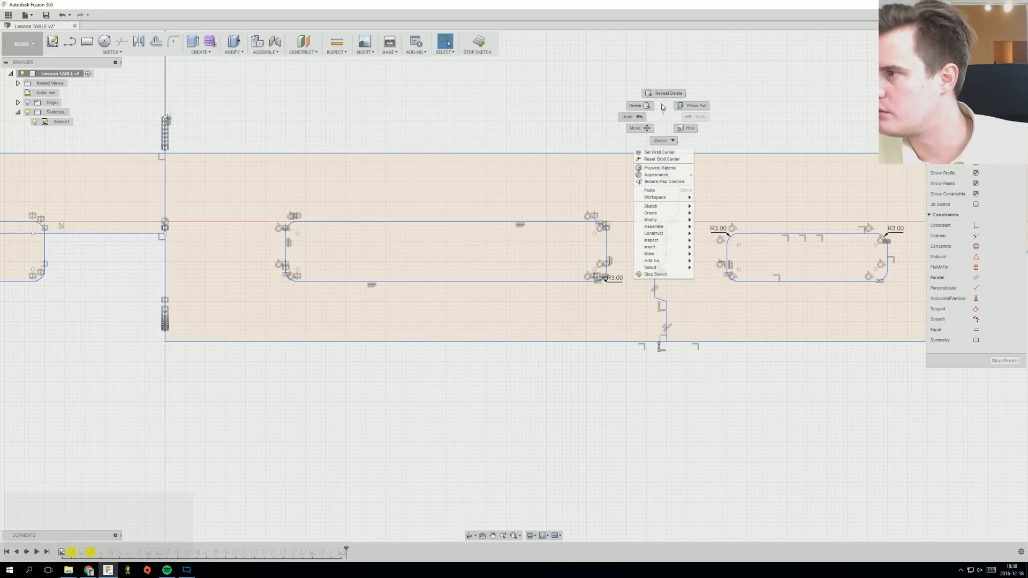
pyautogui.click(679, 175)
pyautogui.doubleClick(666, 169)
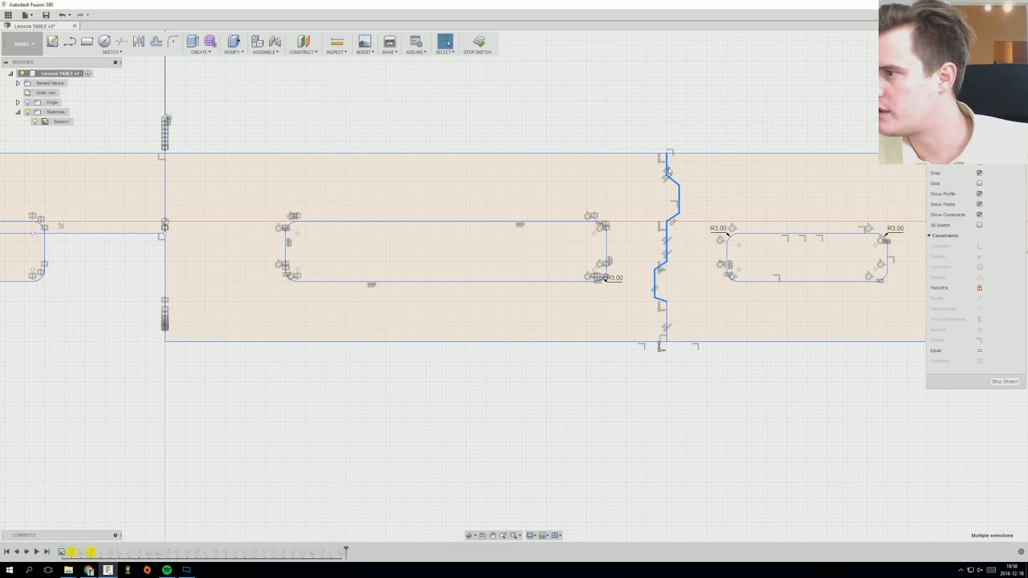
pyautogui.press('Delete')
pyautogui.scroll(-2, 711, 320)
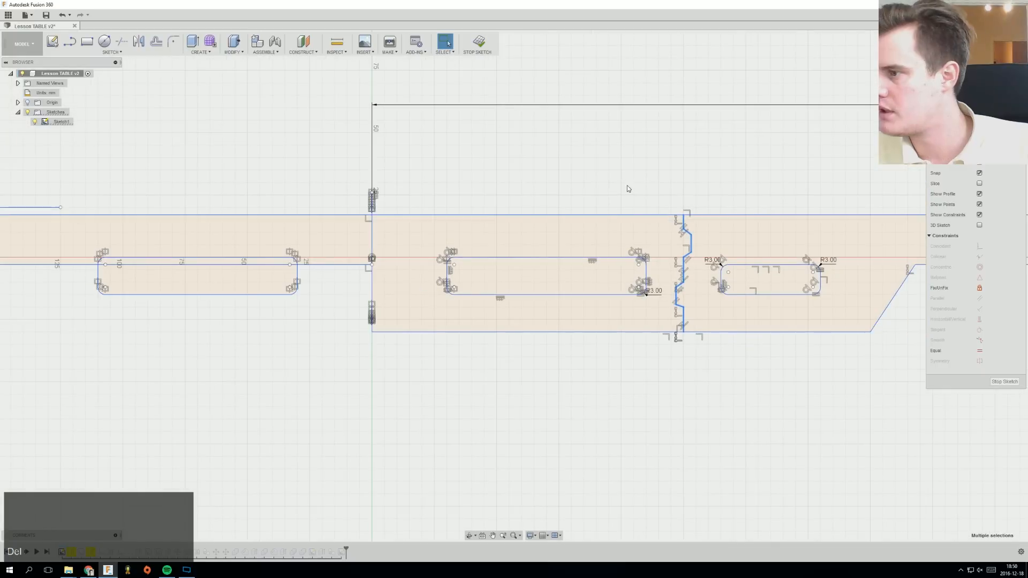
pyautogui.rightClick(624, 179)
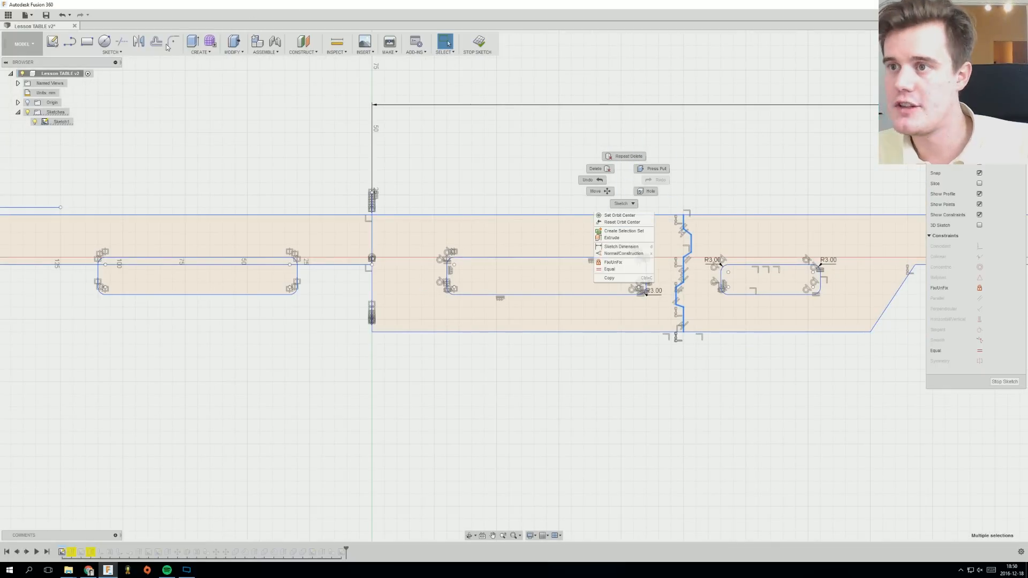
pyautogui.click(139, 41)
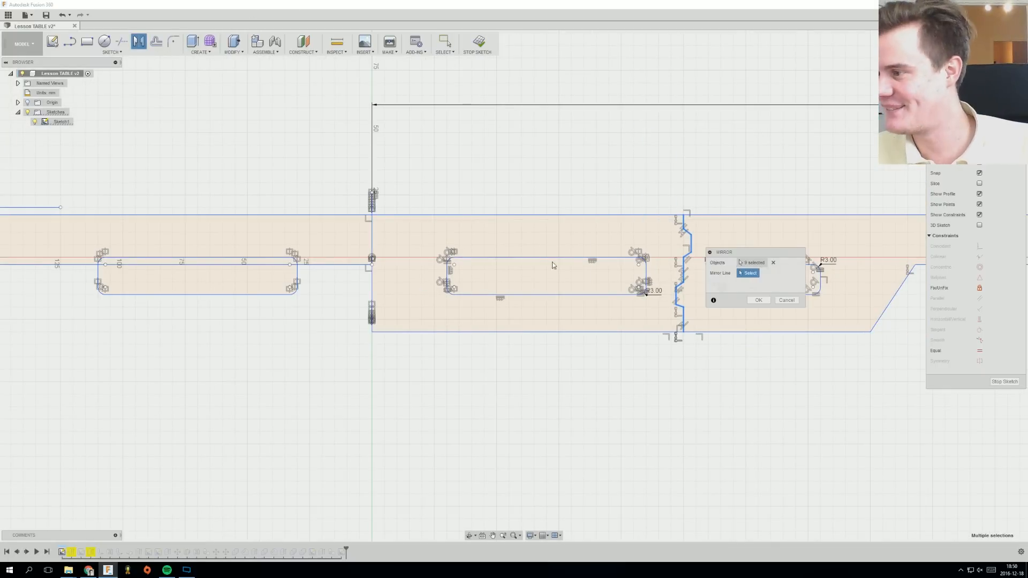
pyautogui.click(373, 246)
pyautogui.scroll(-1, 374, 252)
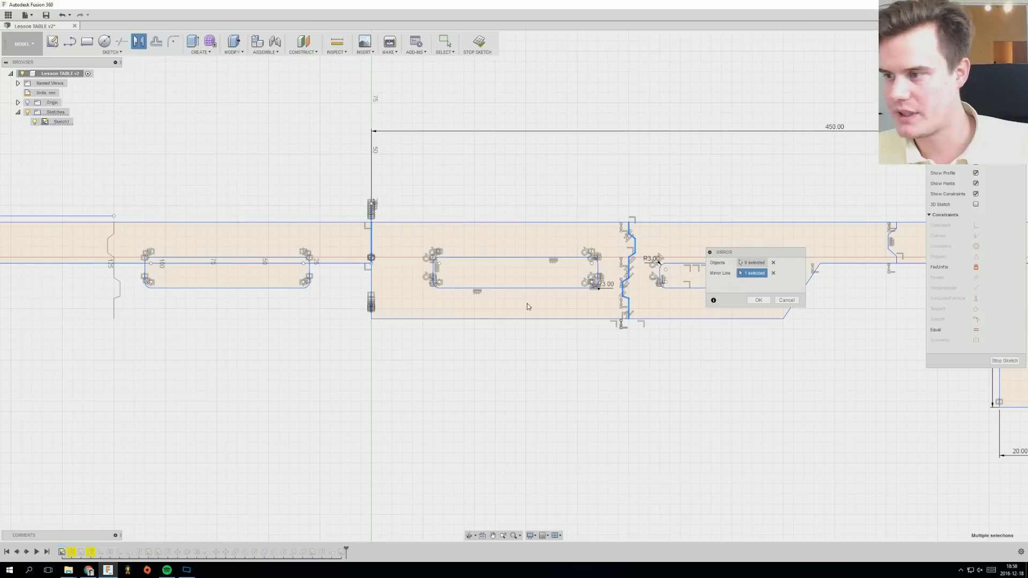
pyautogui.click(763, 303)
# Draw a 125 mm horizontal line from the centre line's lower end to the lower end of the mirrored joint line.
pyautogui.press('l')
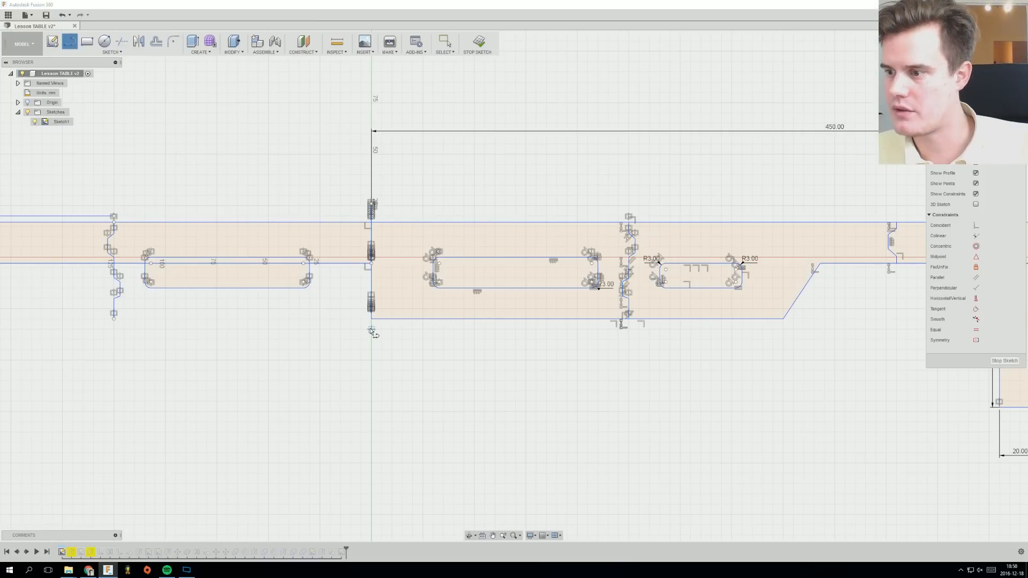
pyautogui.click(371, 320)
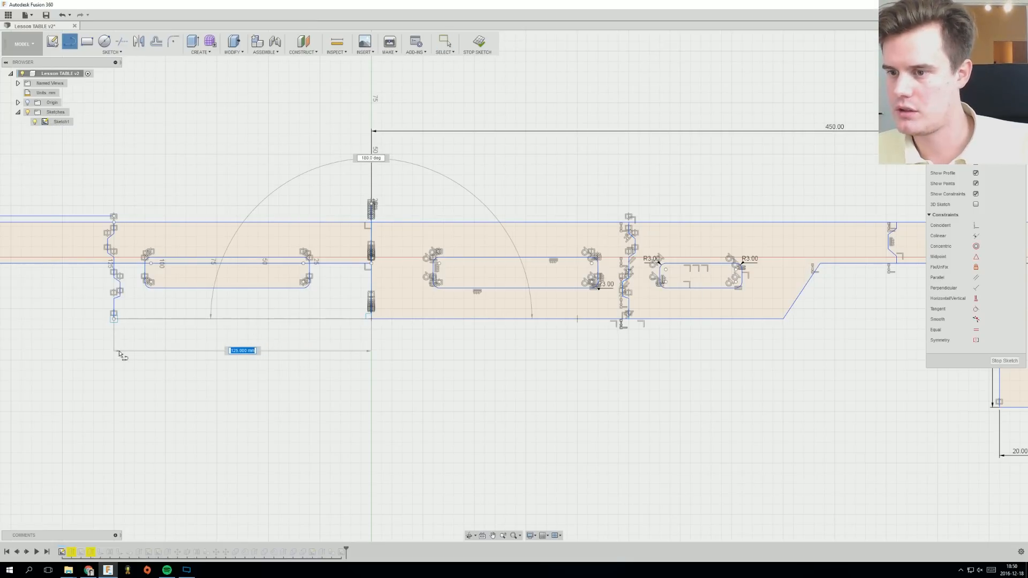
pyautogui.click(114, 319)
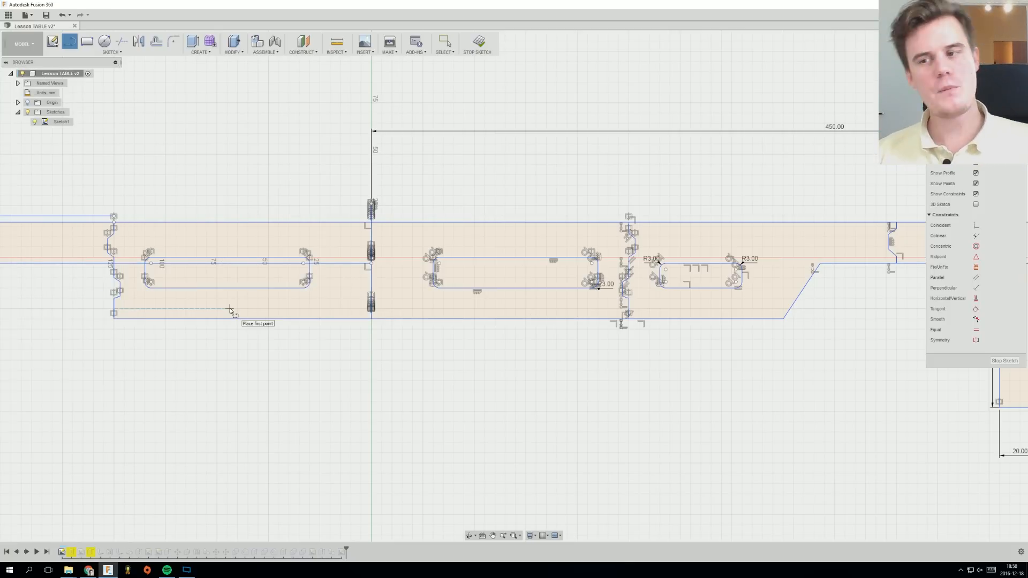
pyautogui.rightClick(313, 365)
pyautogui.click(349, 364)
pyautogui.scroll(-3, 350, 364)
pyautogui.press('Escape')
# Examine the middle section's closed regions and the lines dividing them on both sides of the centre line.
pyautogui.moveTo(380, 361)
pyautogui.mouseDown(button='middle')
pyautogui.moveTo(417, 362)
pyautogui.moveTo(419, 352)
pyautogui.mouseUp(button='middle')
pyautogui.scroll(2, 401, 312)
pyautogui.scroll(2, 408, 339)
pyautogui.scroll(-2, 398, 341)
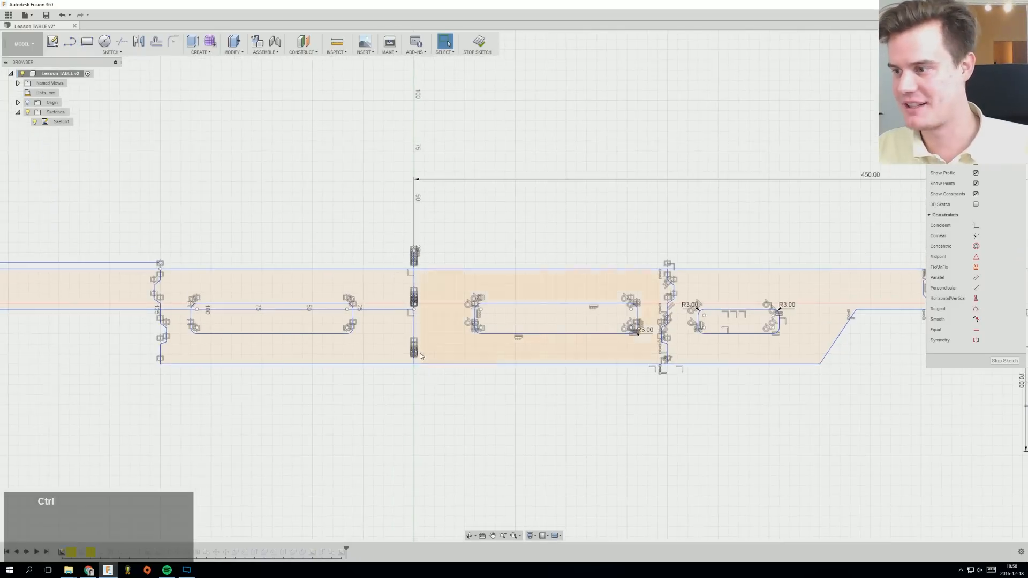
pyautogui.scroll(3, 421, 343)
pyautogui.scroll(-3, 422, 336)
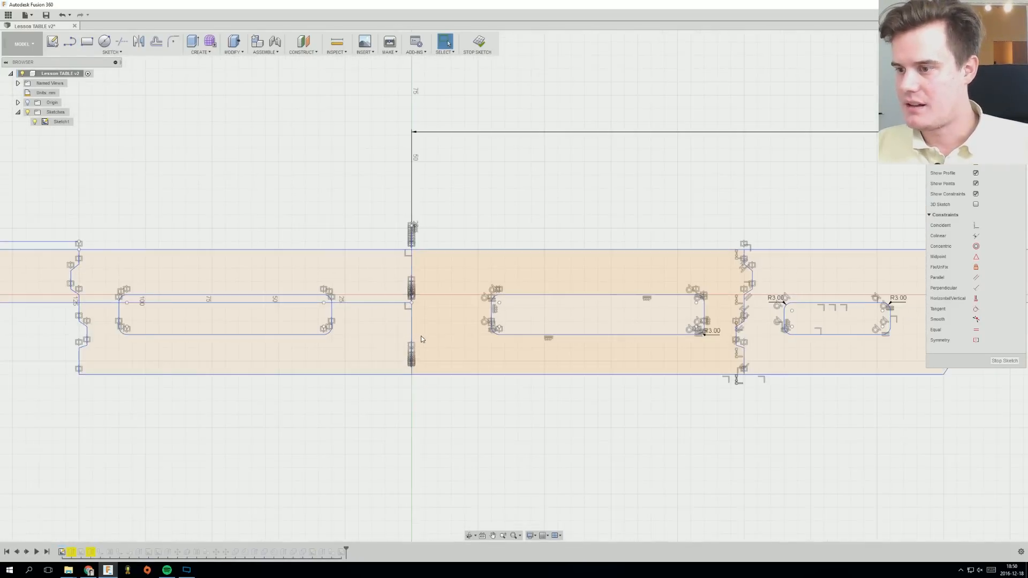
pyautogui.click(310, 323)
pyautogui.scroll(3, 381, 391)
pyautogui.scroll(-2, 423, 375)
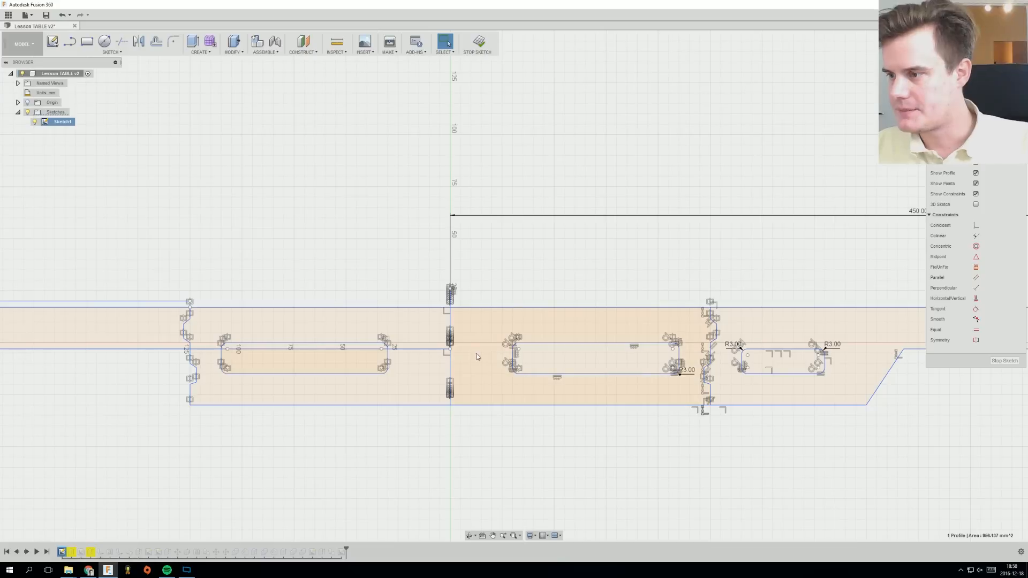
pyautogui.click(468, 323)
pyautogui.scroll(5, 460, 359)
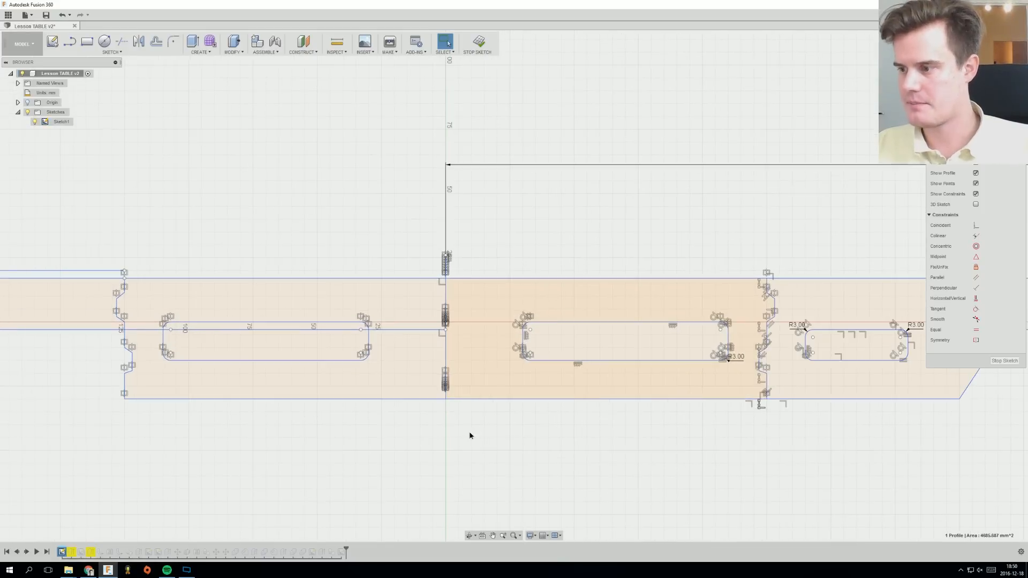
pyautogui.moveTo(461, 360); pyautogui.dragTo(455, 332, button='middle')
pyautogui.scroll(3, 455, 278)
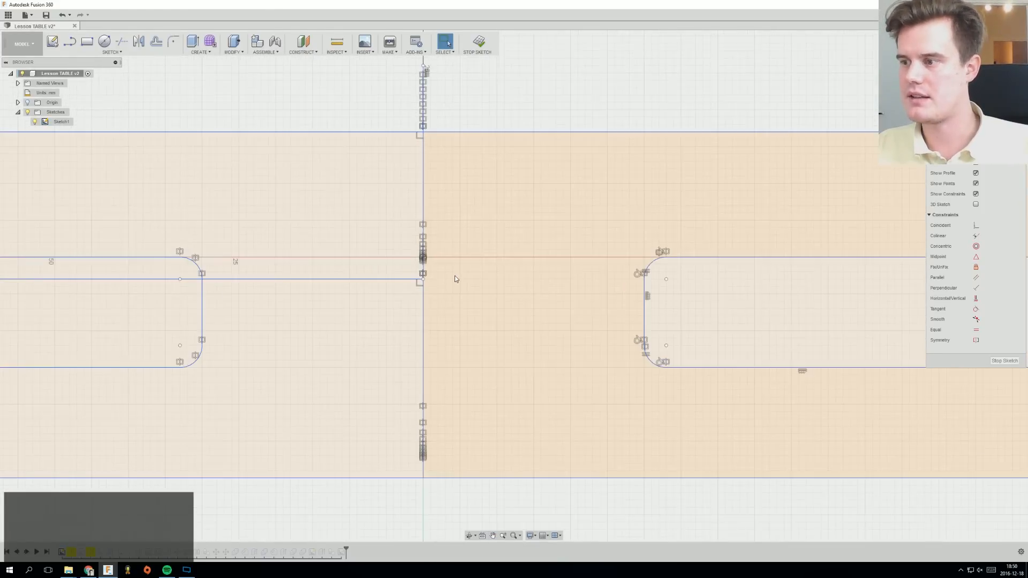
# Lengthen both pockets by moving the right pocket's inner end towards the vertical centre line, to about 15 mm from it.
pyautogui.scroll(-3, 462, 279)
pyautogui.scroll(-3, 470, 295)
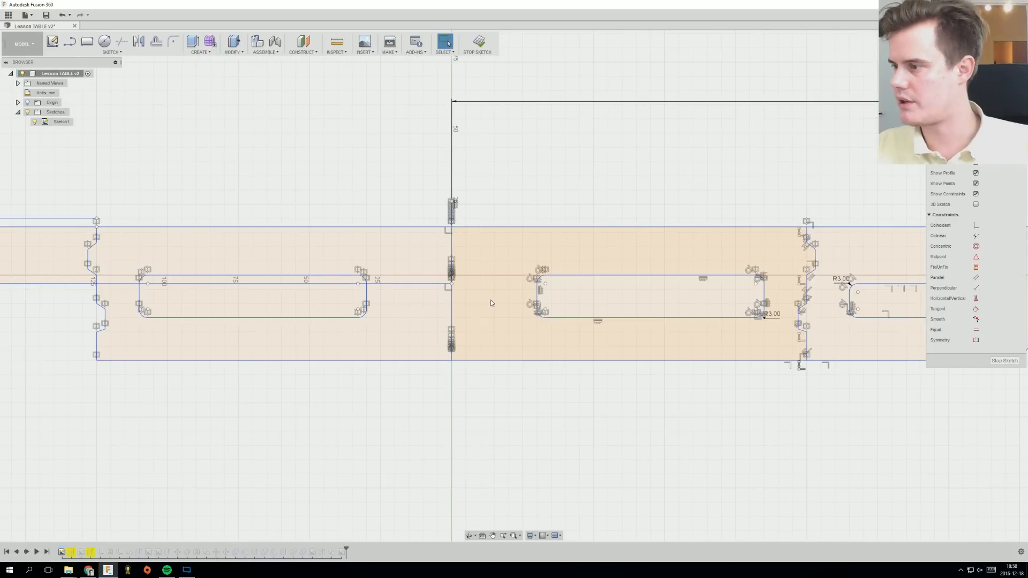
pyautogui.press('ctrl')
pyautogui.moveTo(491, 301); pyautogui.dragTo(474, 301, button='middle')
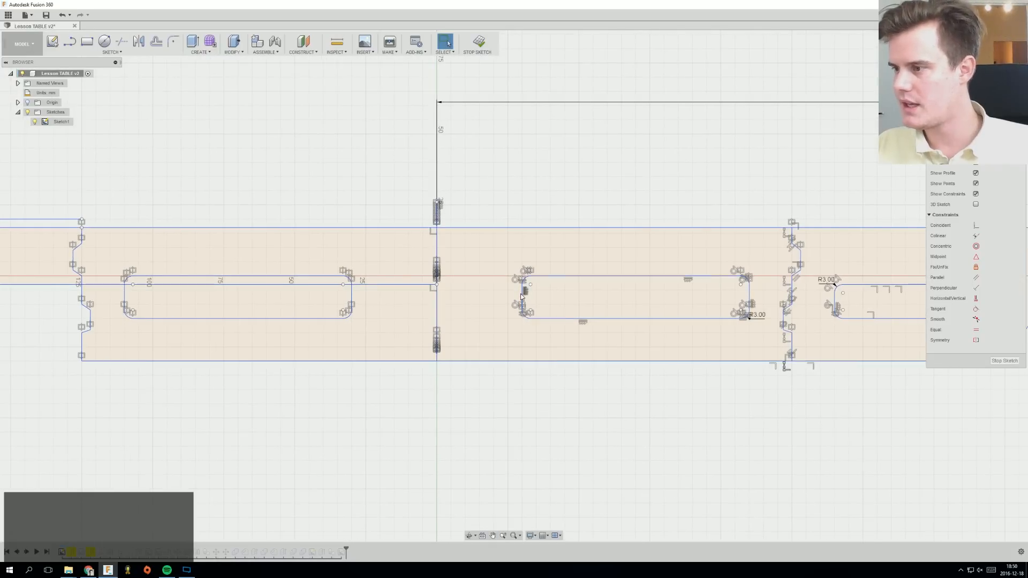
pyautogui.scroll(2, 530, 296)
pyautogui.scroll(2, 529, 296)
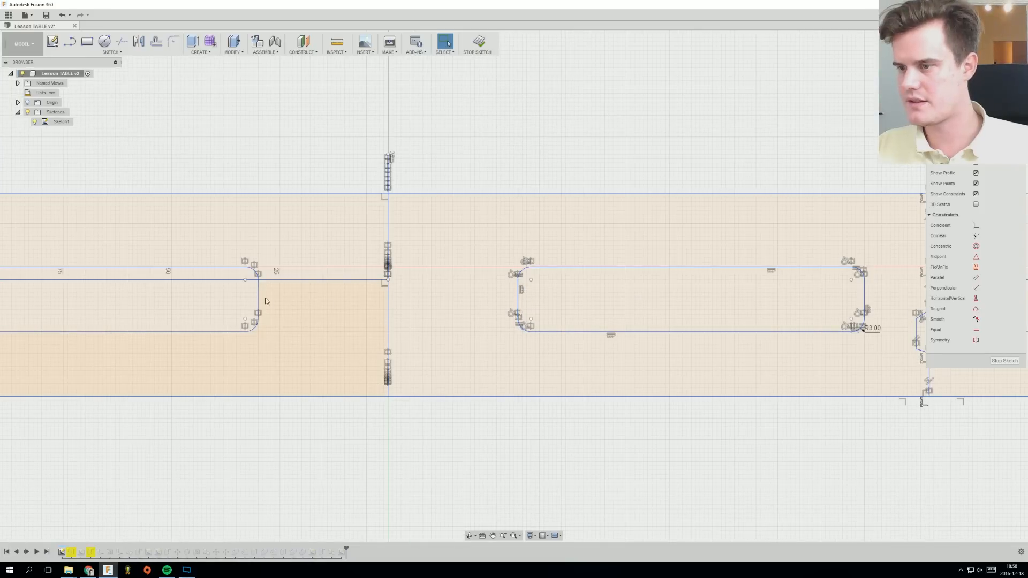
pyautogui.click(519, 309)
pyautogui.moveTo(519, 303)
pyautogui.mouseDown()
pyautogui.moveTo(446, 306)
pyautogui.moveTo(455, 307)
pyautogui.mouseUp()
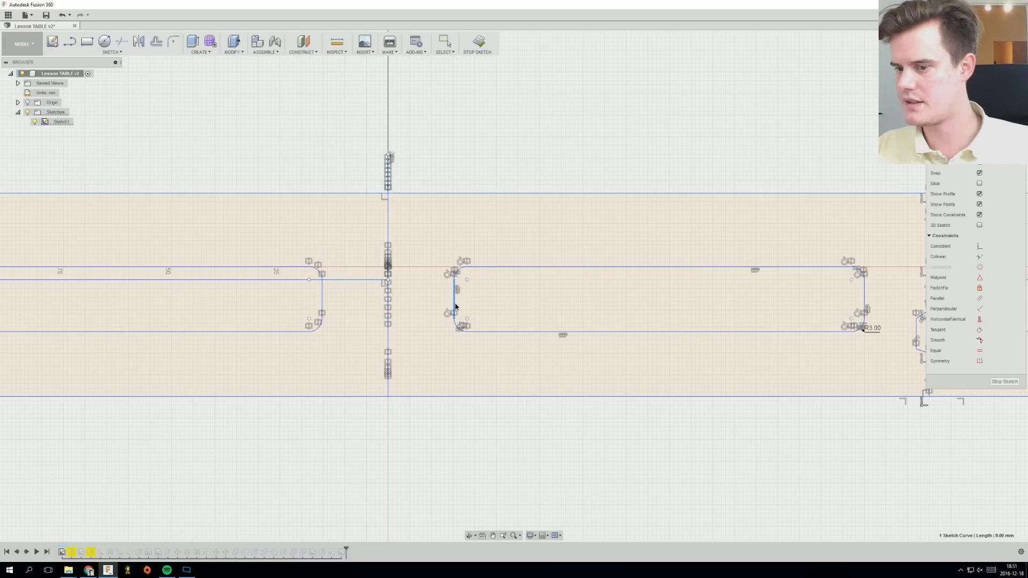
# Measure the distance between the facing inner ends of the two pockets.
pyautogui.click(337, 41)
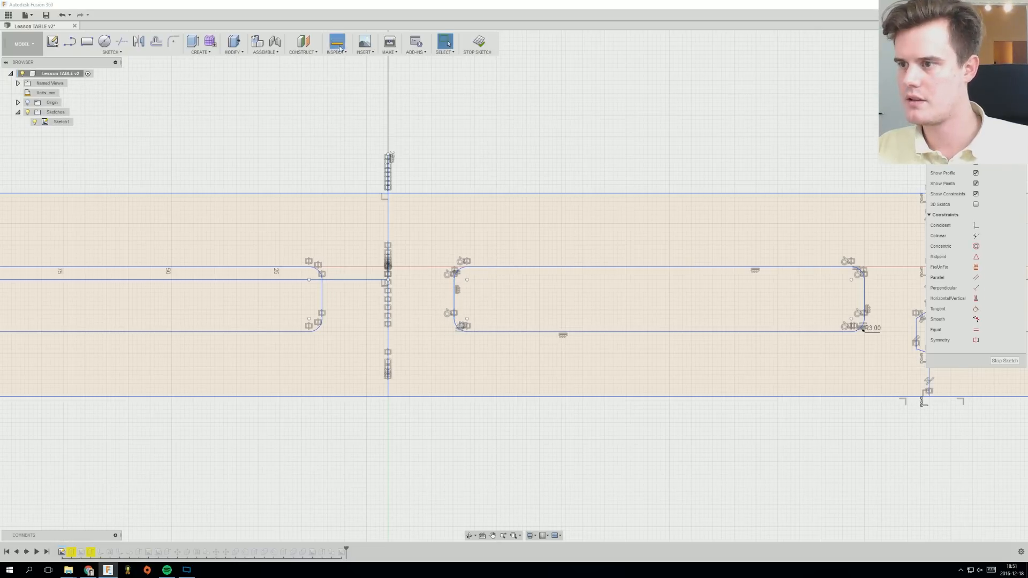
pyautogui.click(323, 299)
pyautogui.click(454, 300)
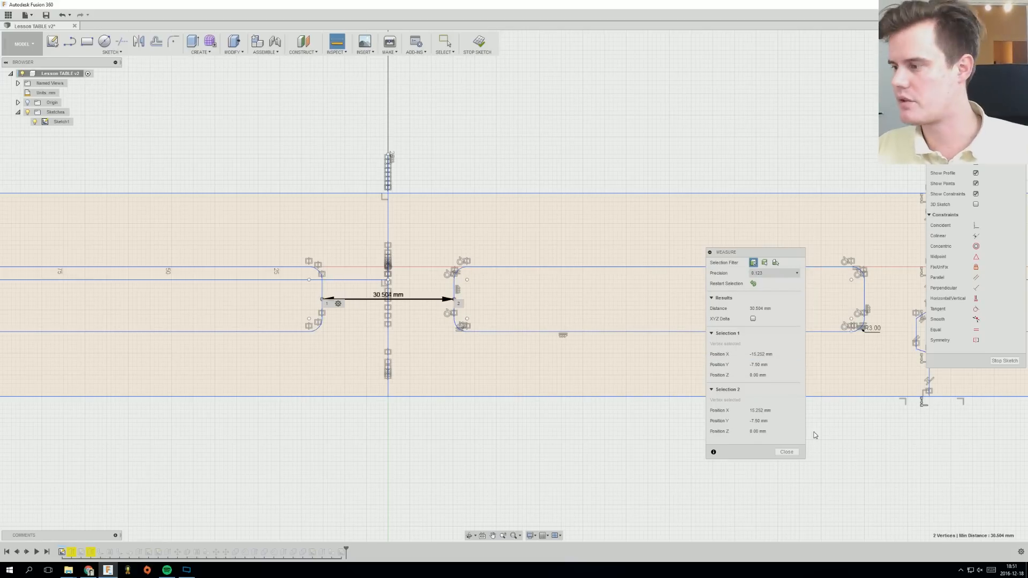
pyautogui.click(787, 452)
# Draw the upper joint profile from the centre line: slant left, go straight up, cross back right with a 10 mm diagonal, and rise to the upper edge.
pyautogui.scroll(2, 417, 321)
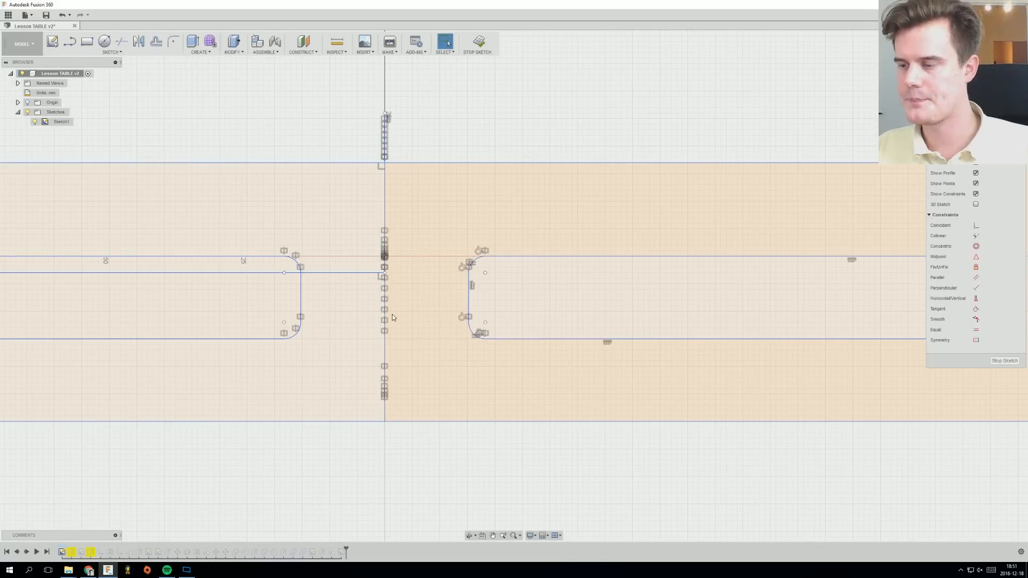
pyautogui.click(69, 41)
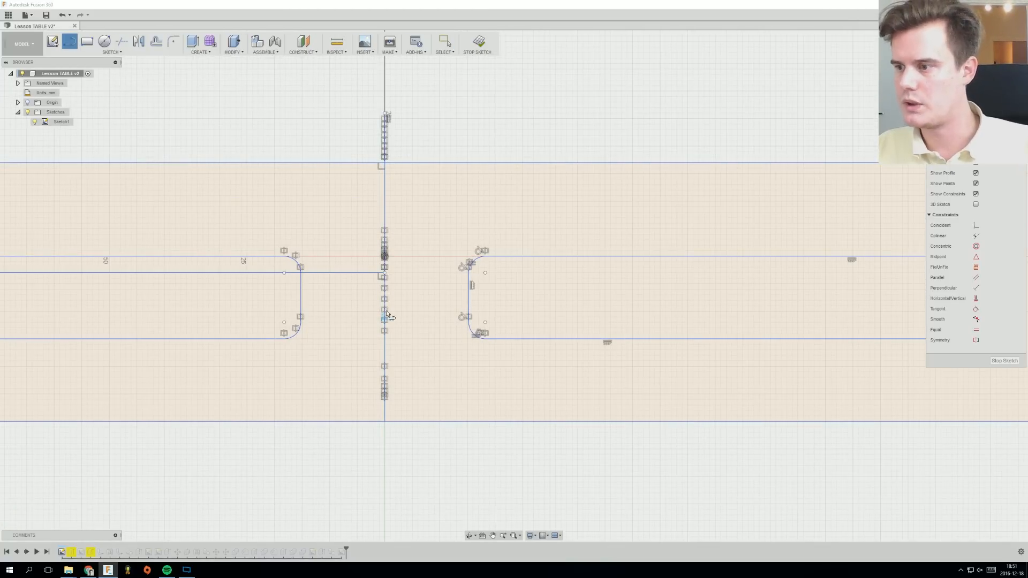
pyautogui.click(384, 275)
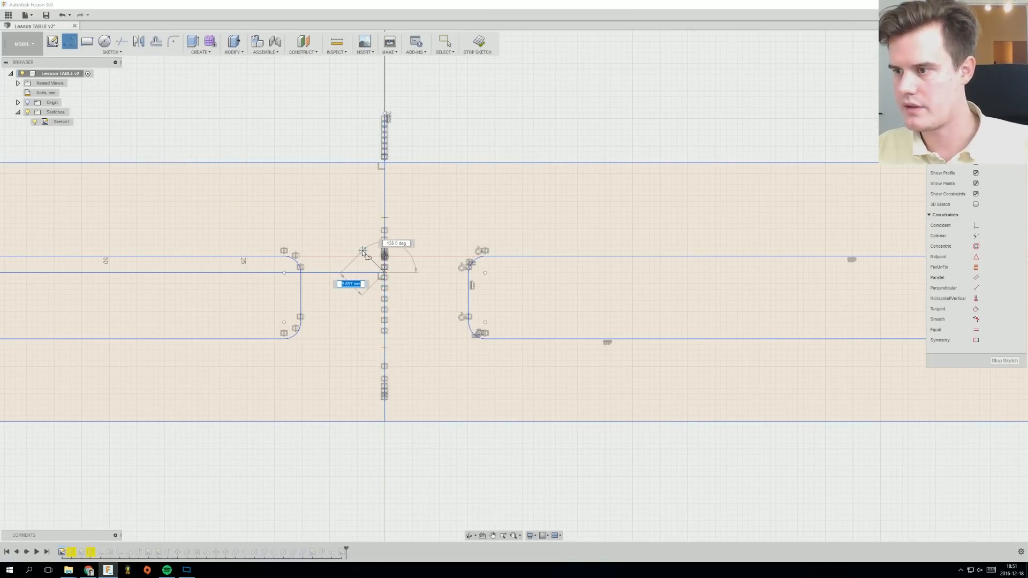
pyautogui.click(357, 256)
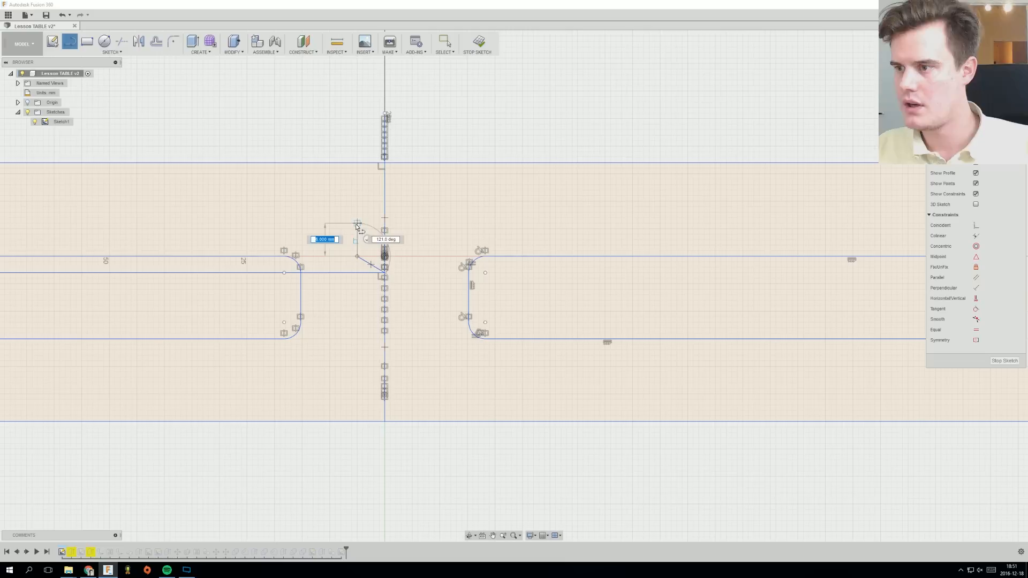
pyautogui.click(357, 217)
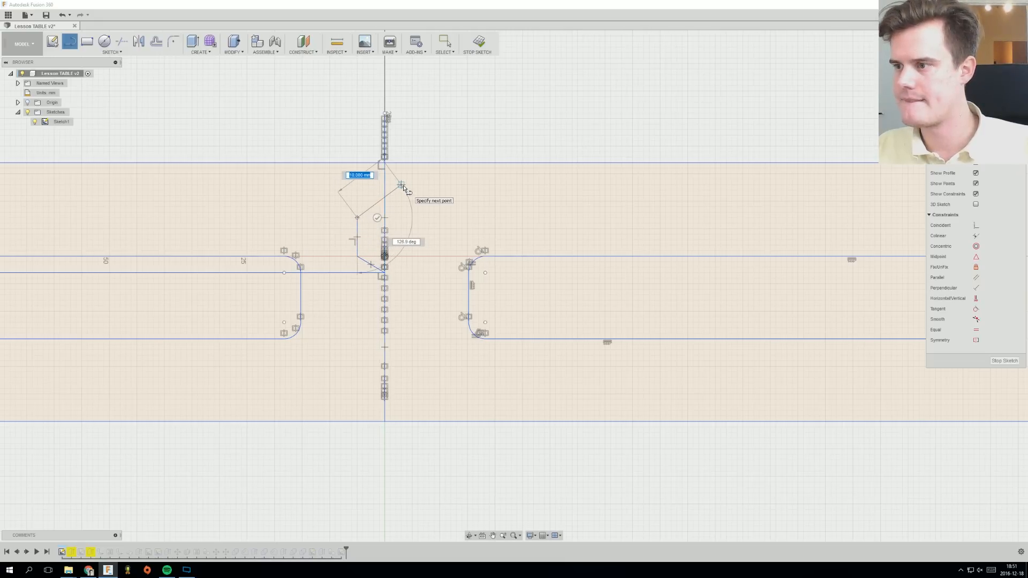
pyautogui.click(401, 184)
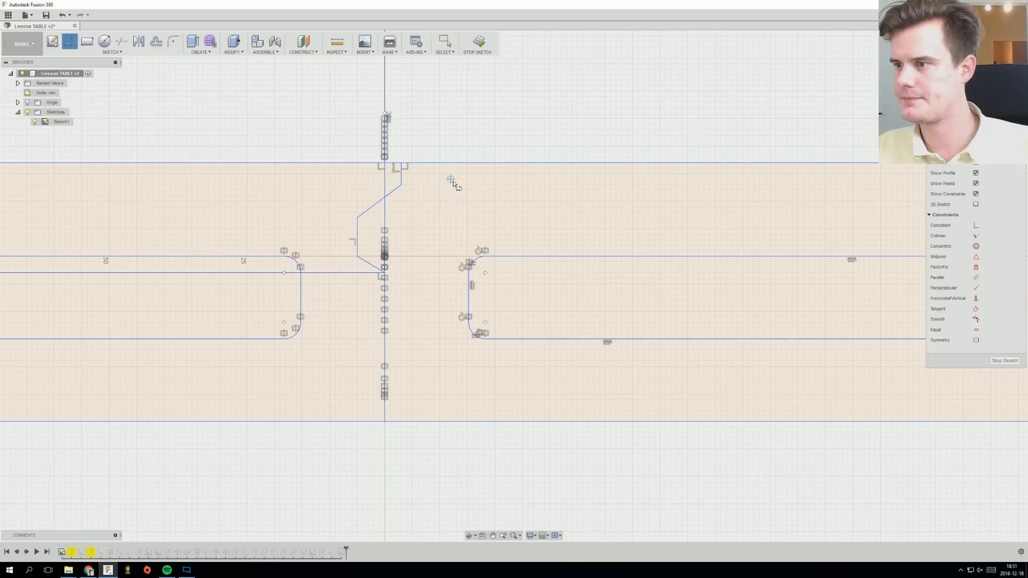
pyautogui.rightClick(451, 179)
pyautogui.click(481, 188)
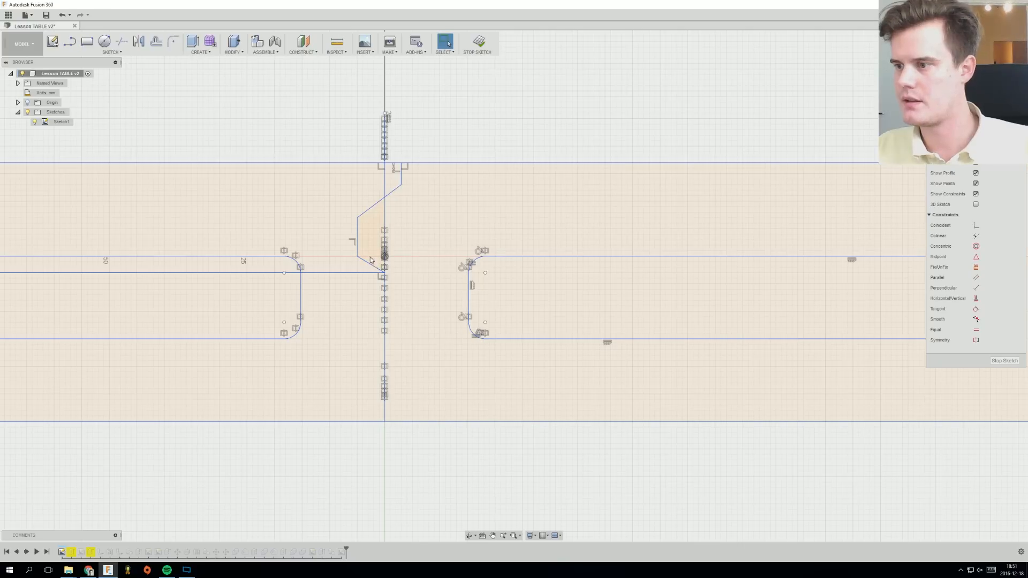
# Draw a trapezoidal notch left of the centre line's lower half, with slanted sides about 5.8 mm long joined by a vertical line.
pyautogui.click(69, 41)
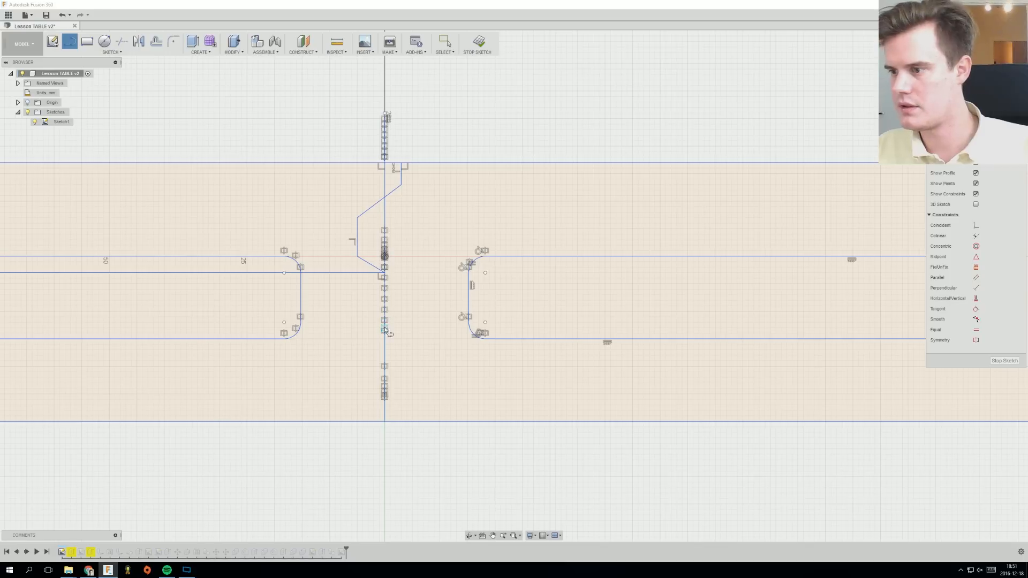
pyautogui.click(384, 329)
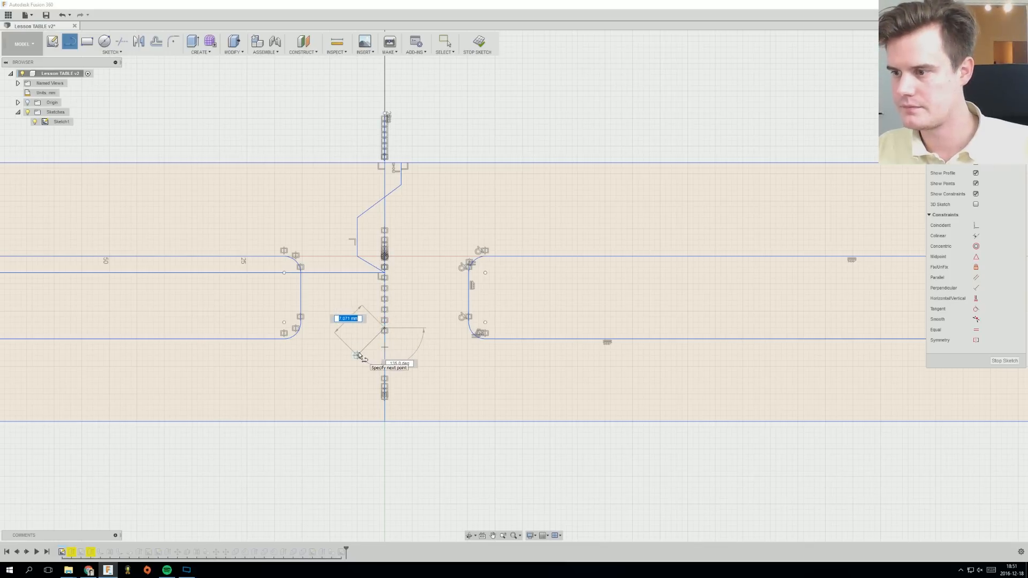
pyautogui.scroll(3, 358, 350)
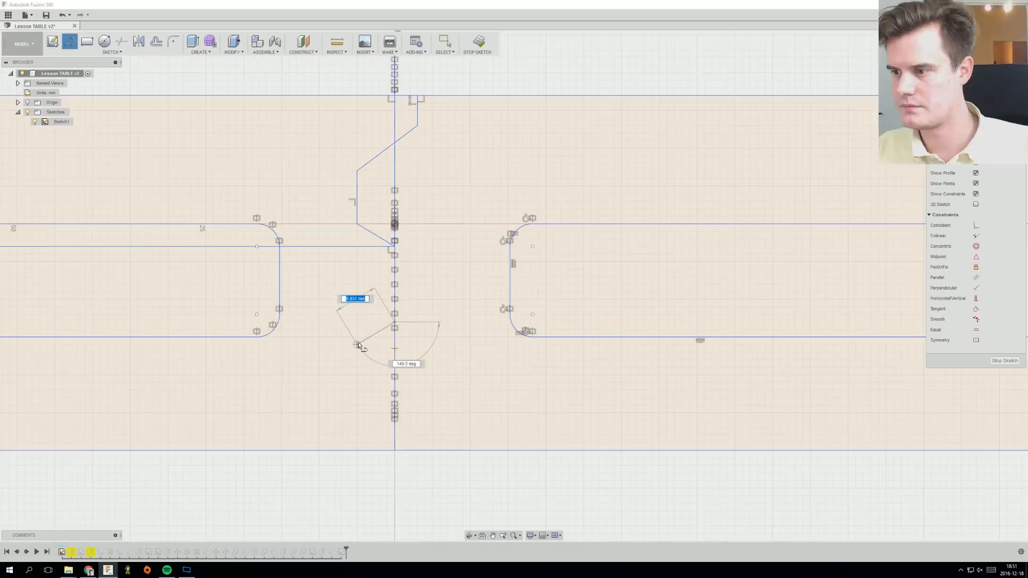
pyautogui.click(356, 345)
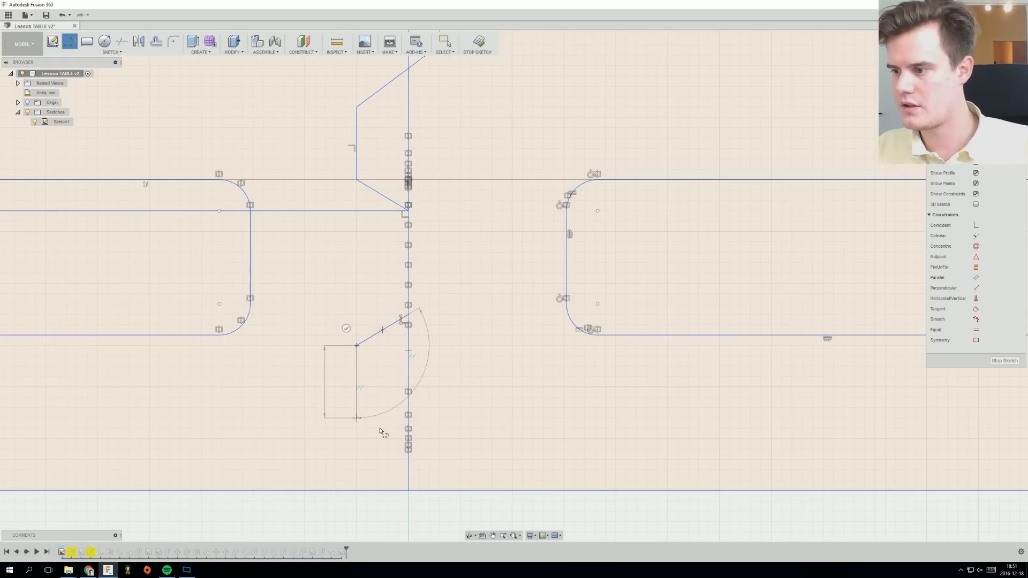
pyautogui.click(357, 418)
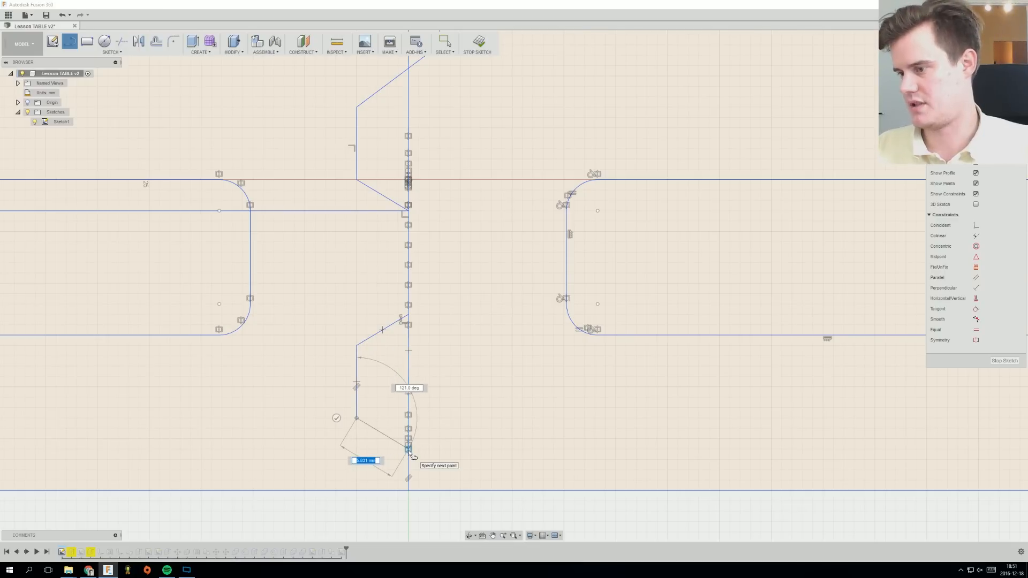
pyautogui.click(409, 450)
pyautogui.rightClick(460, 417)
pyautogui.click(497, 416)
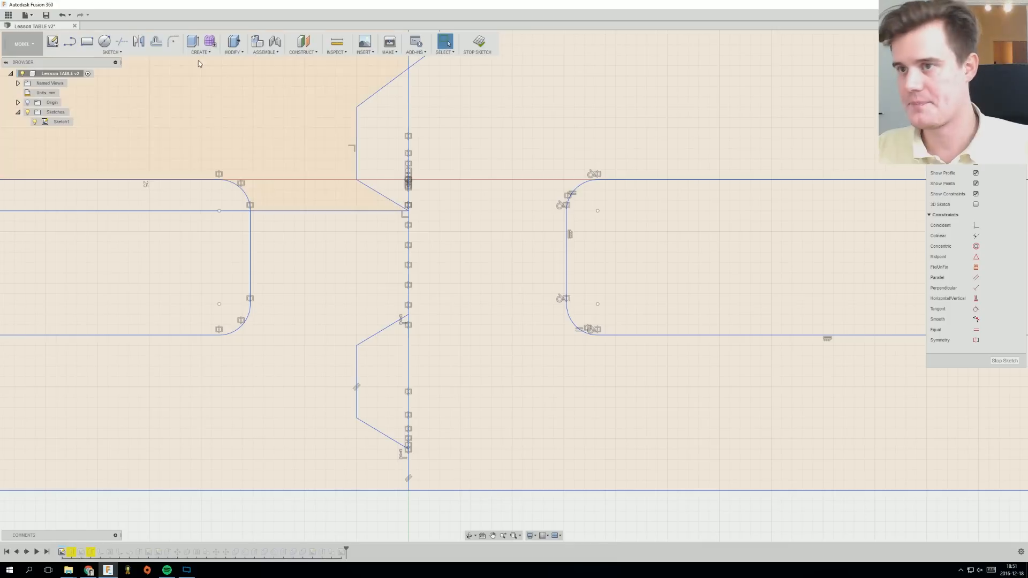
# Trim the centre line across both notch openings and the horizontal line running from the left pocket to the centre line.
pyautogui.click(139, 41)
pyautogui.click(121, 41)
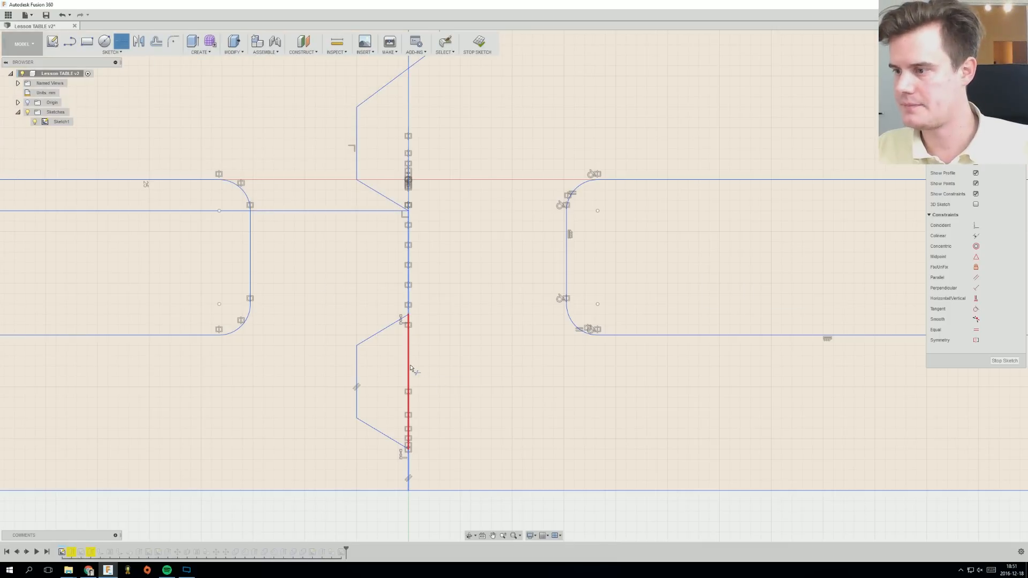
pyautogui.click(410, 369)
pyautogui.click(410, 140)
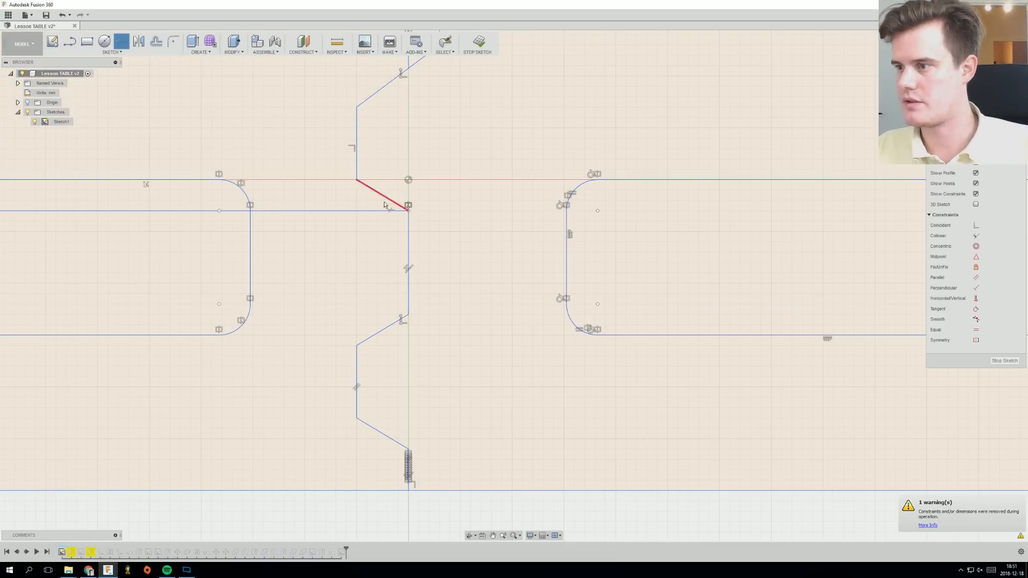
pyautogui.click(372, 211)
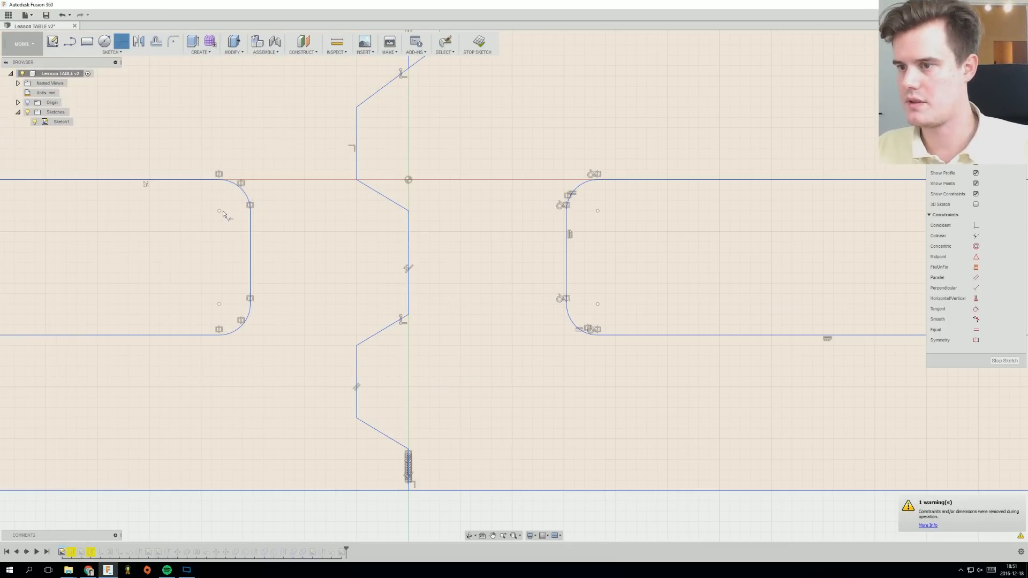
# Trim the leftover horizontal line between the left pocket and outer joint, and the centre line stub above the upper notch.
pyautogui.scroll(-5, 426, 224)
pyautogui.scroll(-2, 133, 211)
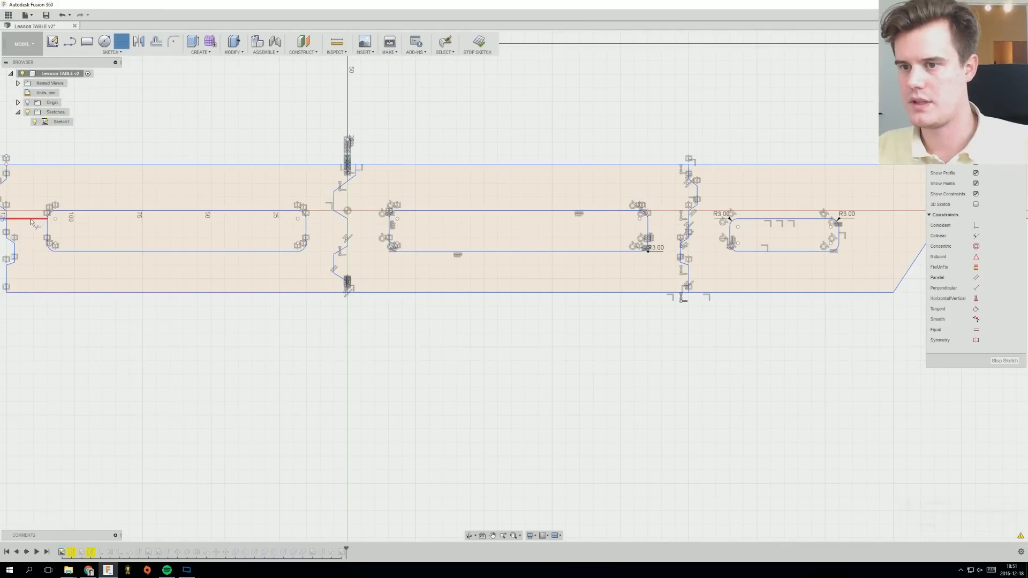
pyautogui.click(33, 220)
pyautogui.keyDown('ctrl'); pyautogui.moveTo(381, 167); pyautogui.dragTo(455, 210, button='middle'); pyautogui.keyUp('ctrl')
pyautogui.scroll(6, 423, 222)
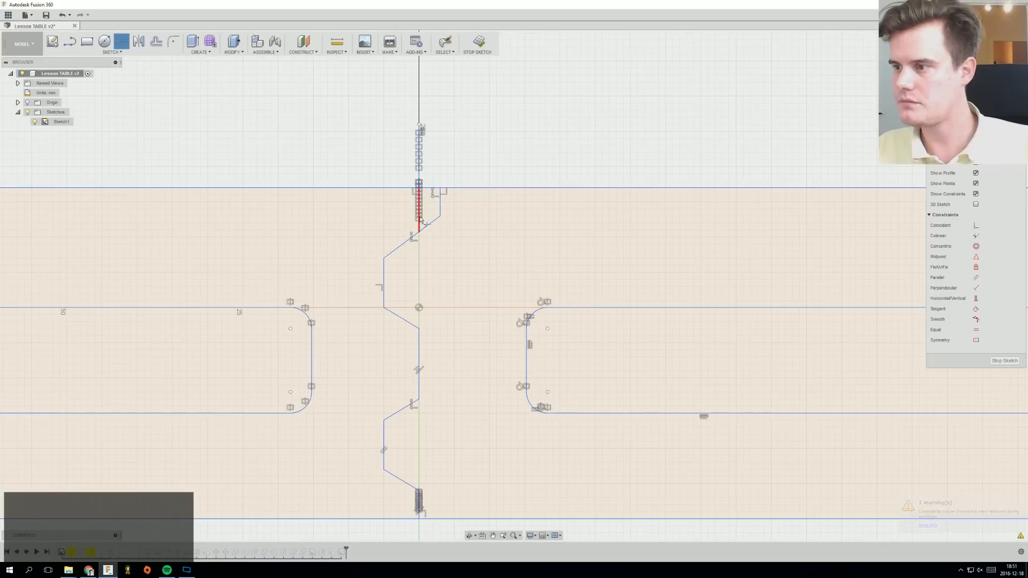
pyautogui.click(419, 218)
# Trim the three horizontal lines that extend past the mirrored section's outer joint on the left.
pyautogui.scroll(-3, 437, 248)
pyautogui.scroll(-1, 437, 249)
pyautogui.keyDown('ctrl'); pyautogui.moveTo(332, 292); pyautogui.dragTo(538, 236, button='middle'); pyautogui.keyUp('ctrl')
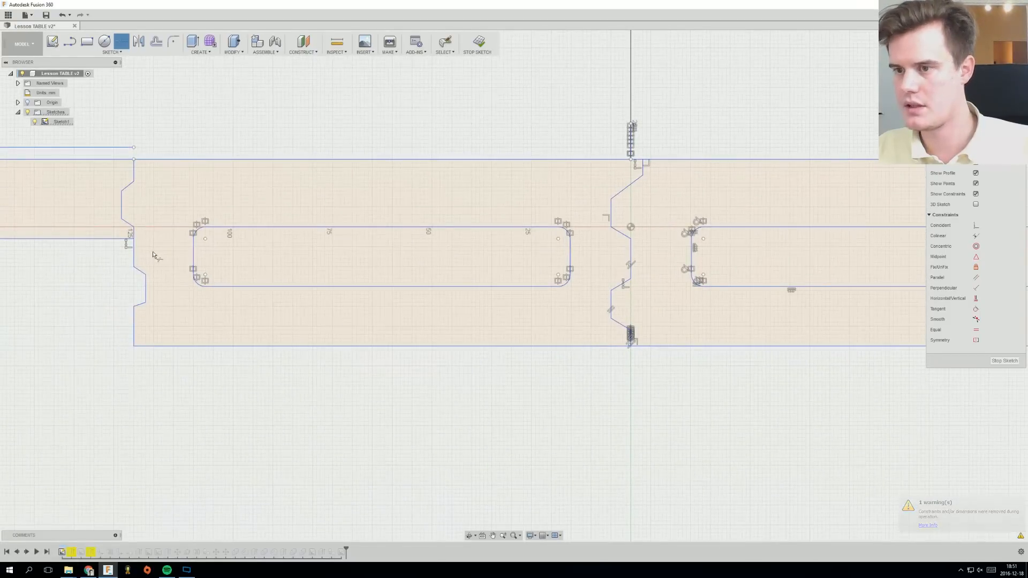
pyautogui.click(108, 242)
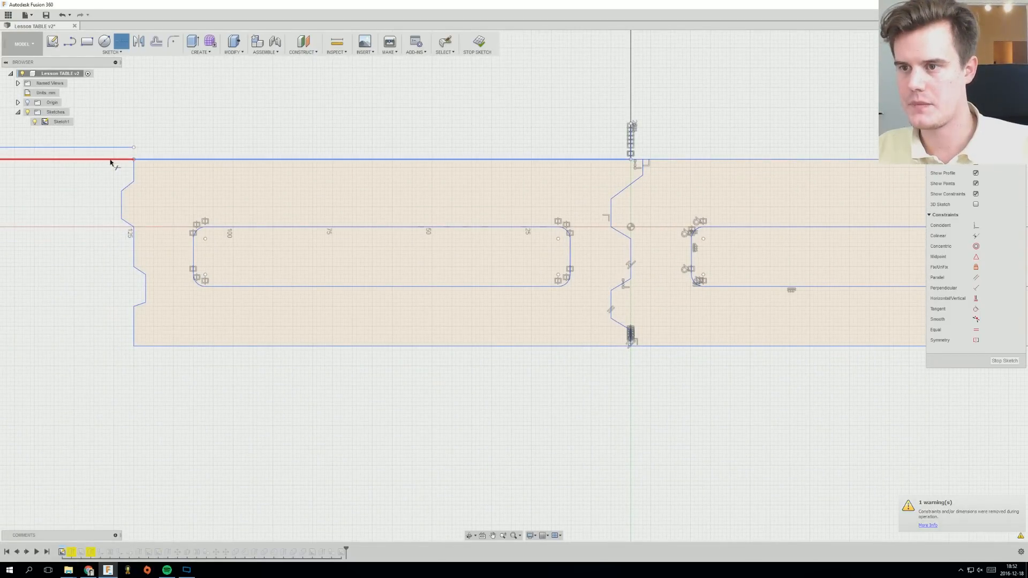
pyautogui.click(115, 159)
pyautogui.click(116, 148)
pyautogui.scroll(3, 204, 150)
pyautogui.scroll(-6, 203, 151)
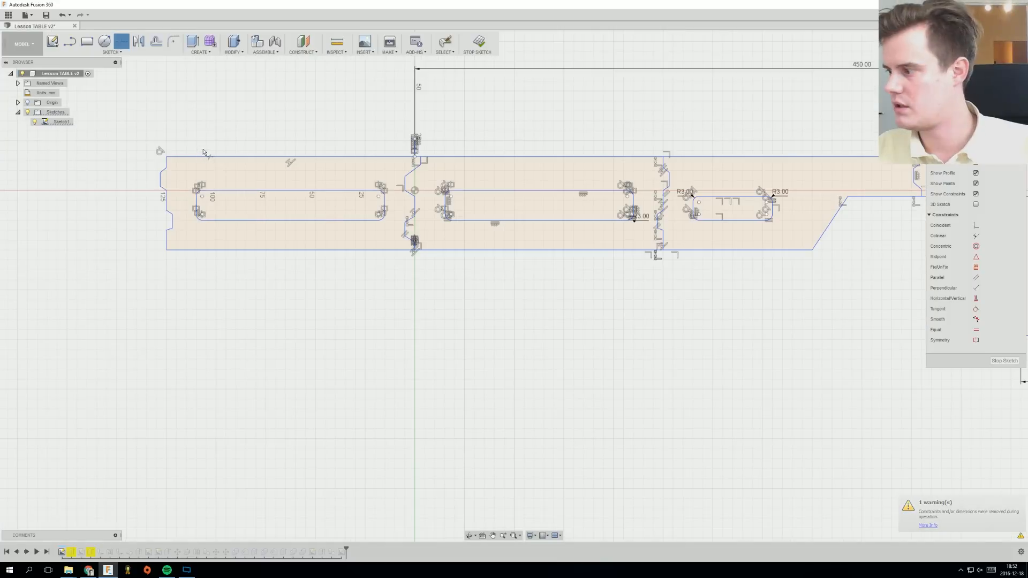
pyautogui.keyDown('ctrl'); pyautogui.moveTo(225, 155); pyautogui.dragTo(416, 210, button='middle'); pyautogui.keyUp('ctrl')
pyautogui.keyDown('ctrl'); pyautogui.moveTo(451, 149); pyautogui.dragTo(368, 149, button='middle'); pyautogui.keyUp('ctrl')
pyautogui.rightClick(368, 150)
pyautogui.click(397, 153)
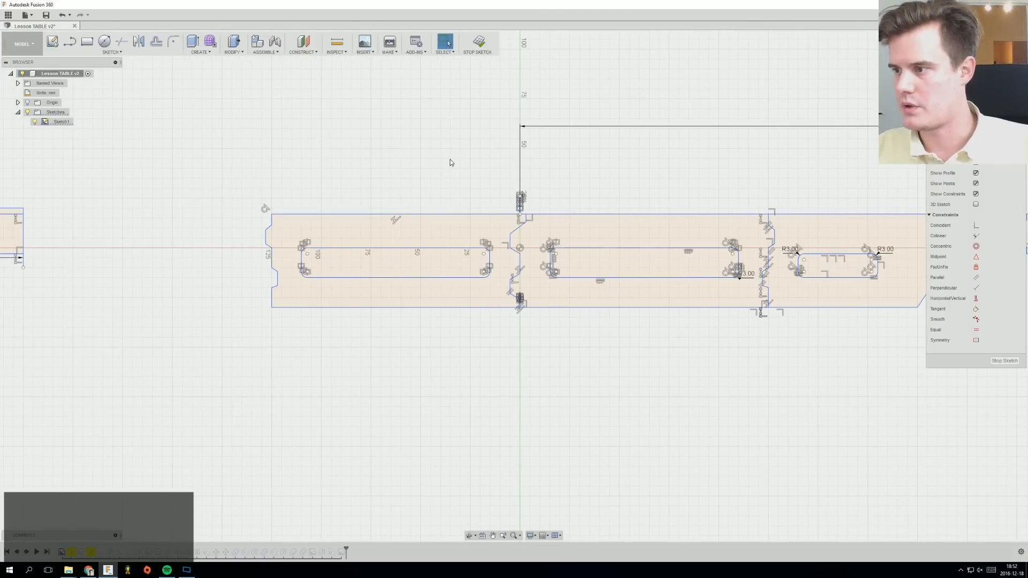
# Check the cleaned-up outline of the middle section and finish the sketch.
pyautogui.scroll(-3, 450, 162)
pyautogui.keyDown('ctrl'); pyautogui.moveTo(427, 164); pyautogui.dragTo(363, 167, button='middle'); pyautogui.keyUp('ctrl')
pyautogui.scroll(2, 399, 156)
pyautogui.scroll(4, 400, 157)
pyautogui.scroll(-5, 439, 298)
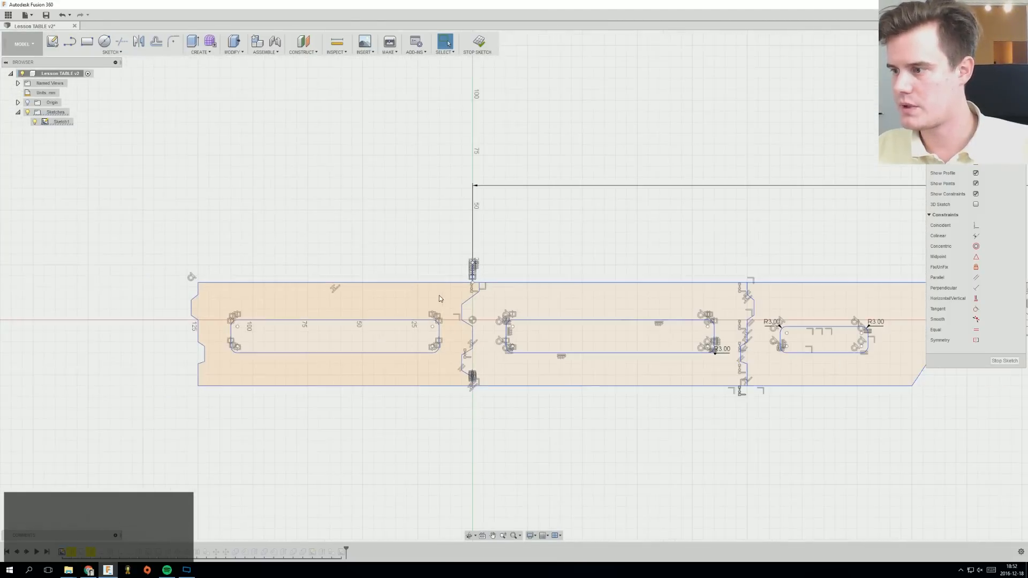
pyautogui.keyDown('ctrl'); pyautogui.moveTo(507, 295); pyautogui.dragTo(422, 274, button='middle'); pyautogui.keyUp('ctrl')
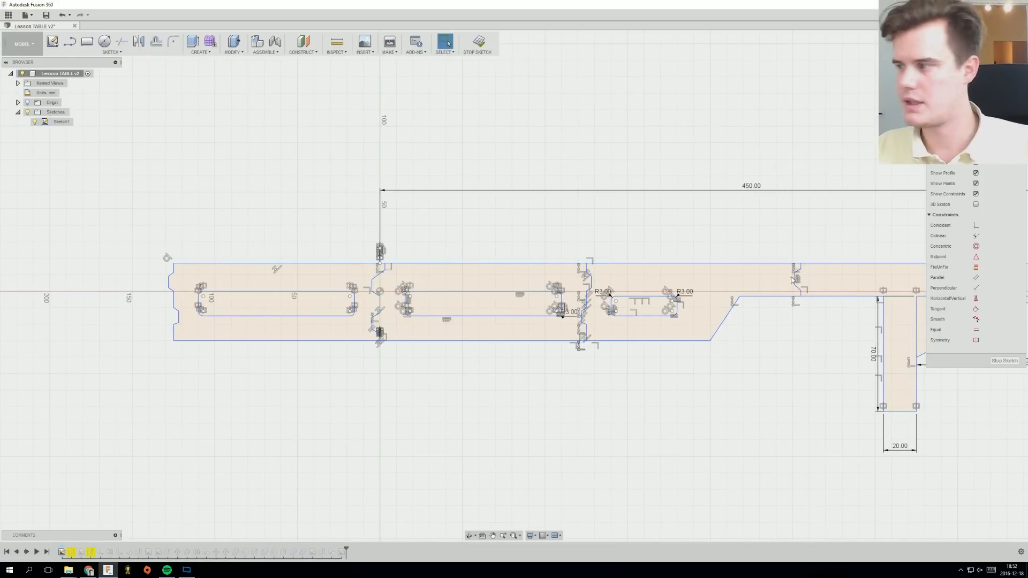
pyautogui.click(1002, 361)
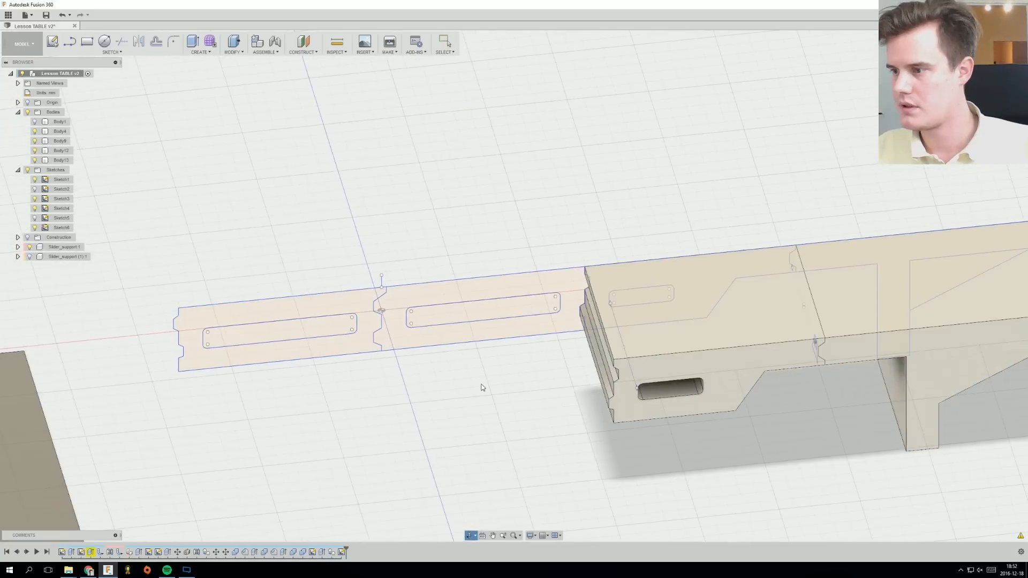
# Extrude the right half of the split middle section, excluding its pocket, 100 mm as a new body.
pyautogui.click(484, 336)
pyautogui.scroll(-5, 495, 389)
pyautogui.scroll(5, 492, 397)
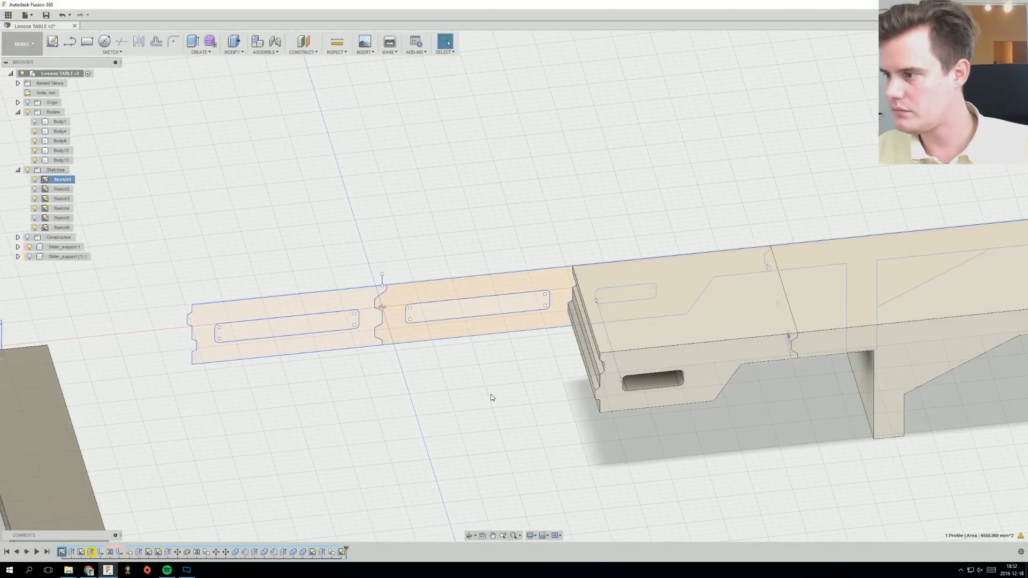
pyautogui.moveTo(491, 397)
pyautogui.keyDown('shift'); pyautogui.mouseDown(button='middle')
pyautogui.moveTo(456, 369)
pyautogui.moveTo(460, 343)
pyautogui.moveTo(441, 347)
pyautogui.mouseUp(button='middle'); pyautogui.keyUp('shift')
pyautogui.click(449, 352)
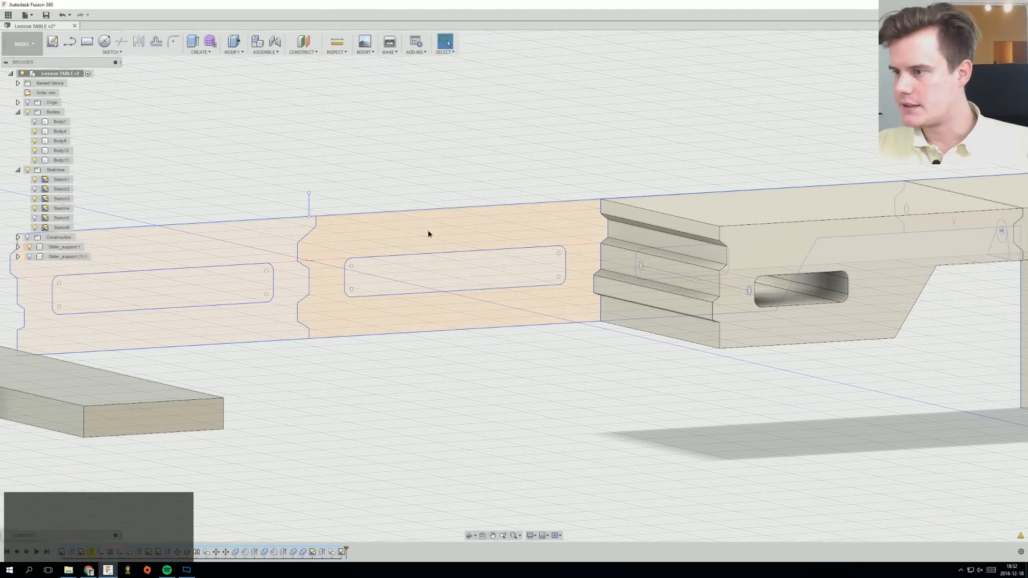
pyautogui.rightClick(428, 234)
pyautogui.click(423, 271)
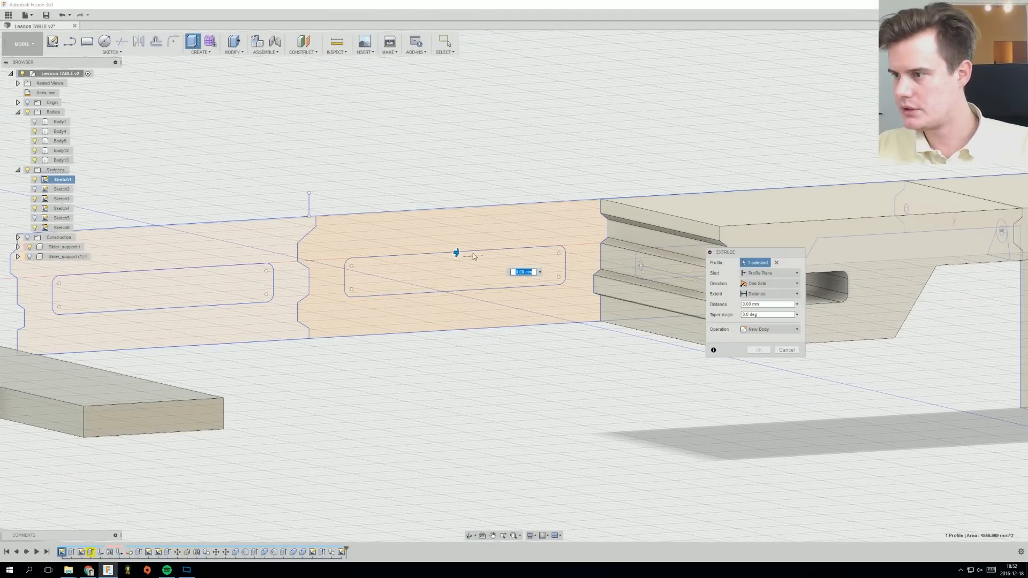
pyautogui.write('100')
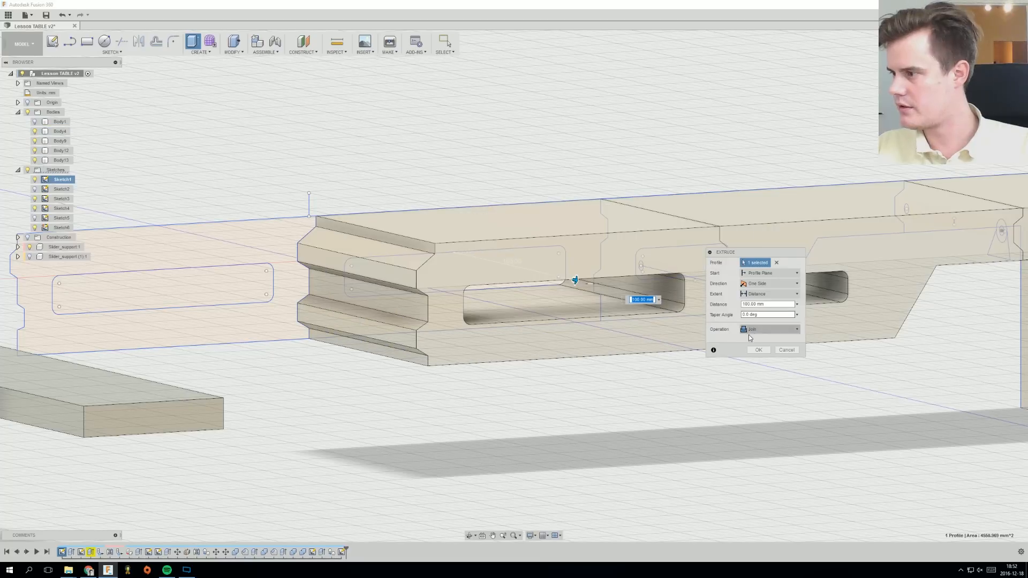
pyautogui.click(770, 330)
pyautogui.click(763, 369)
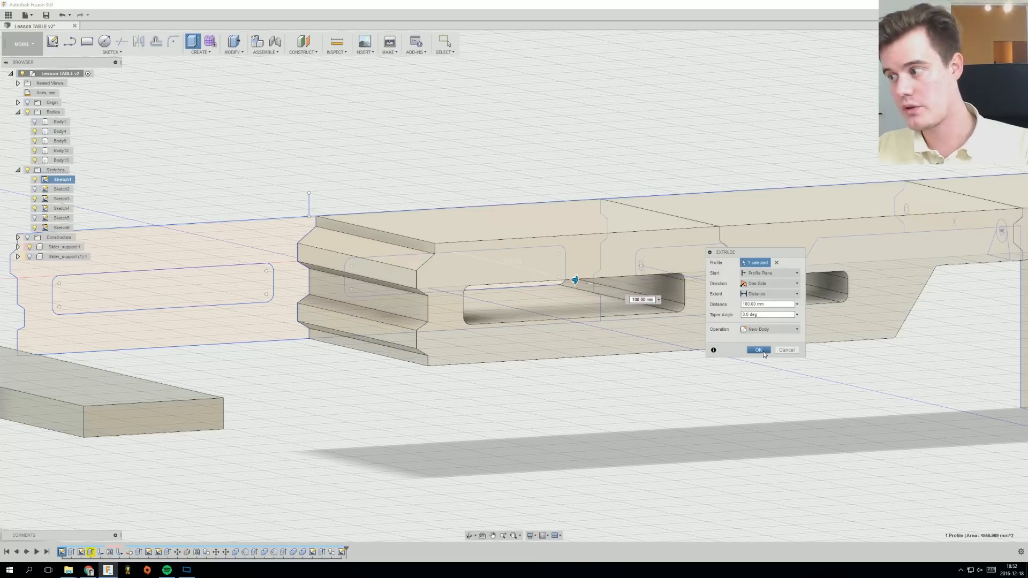
pyautogui.click(758, 349)
# Extrude the left half of the split middle section, excluding its pocket, 100 mm as a new body.
pyautogui.scroll(-3, 396, 291)
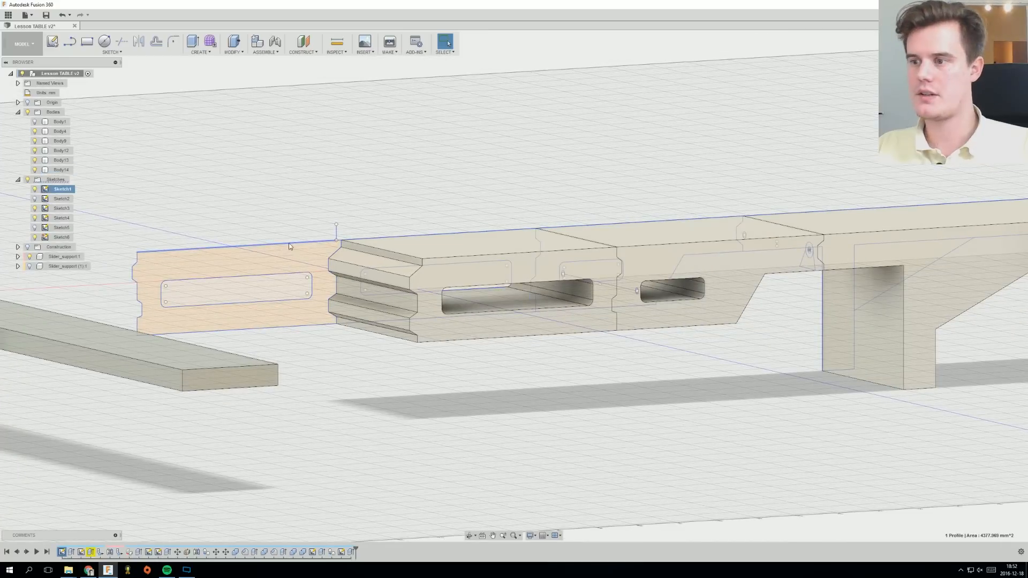
pyautogui.rightClick(290, 243)
pyautogui.click(277, 277)
pyautogui.click(277, 259)
pyautogui.click(256, 262)
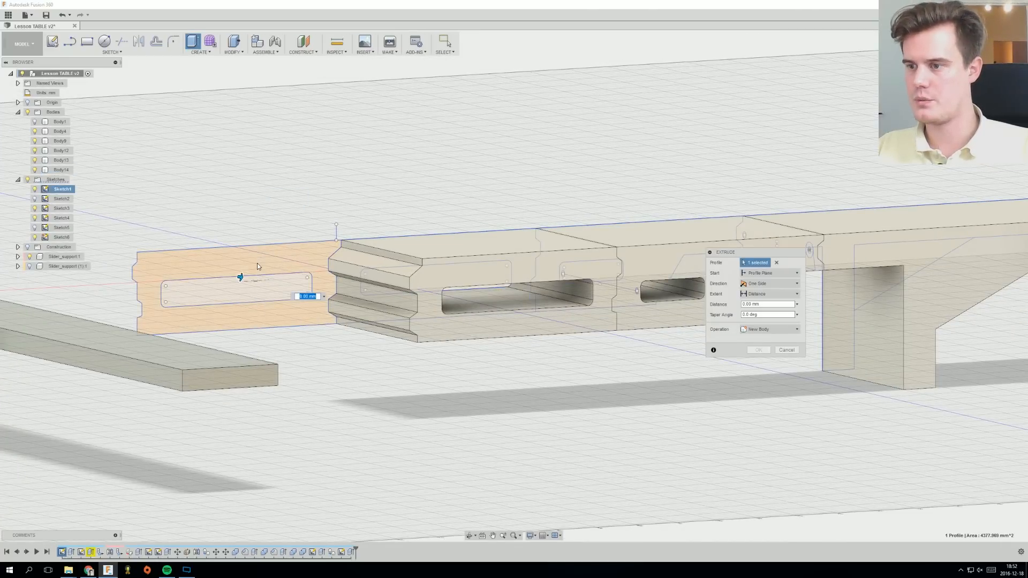
pyautogui.rightClick(257, 262)
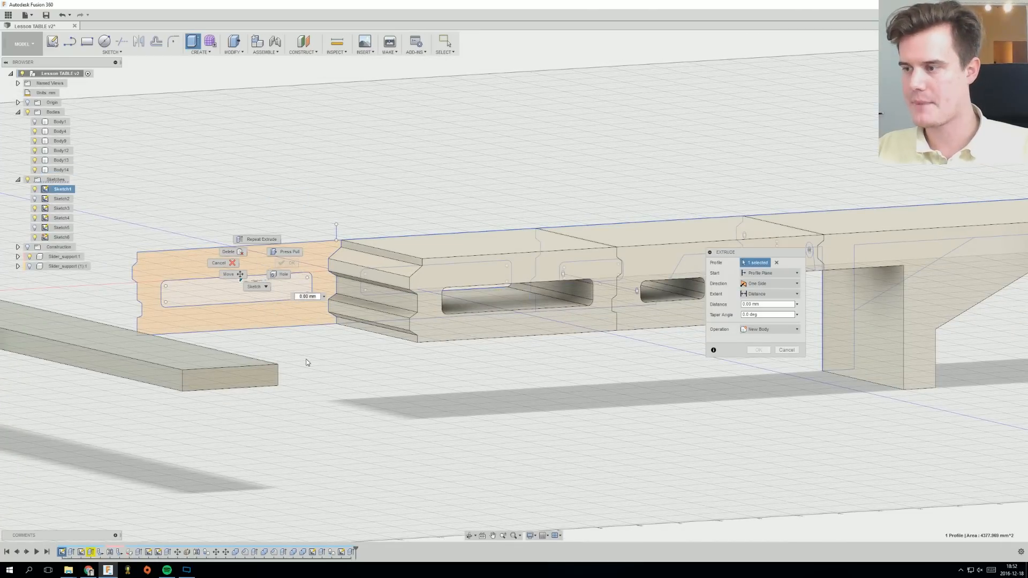
pyautogui.click(259, 239)
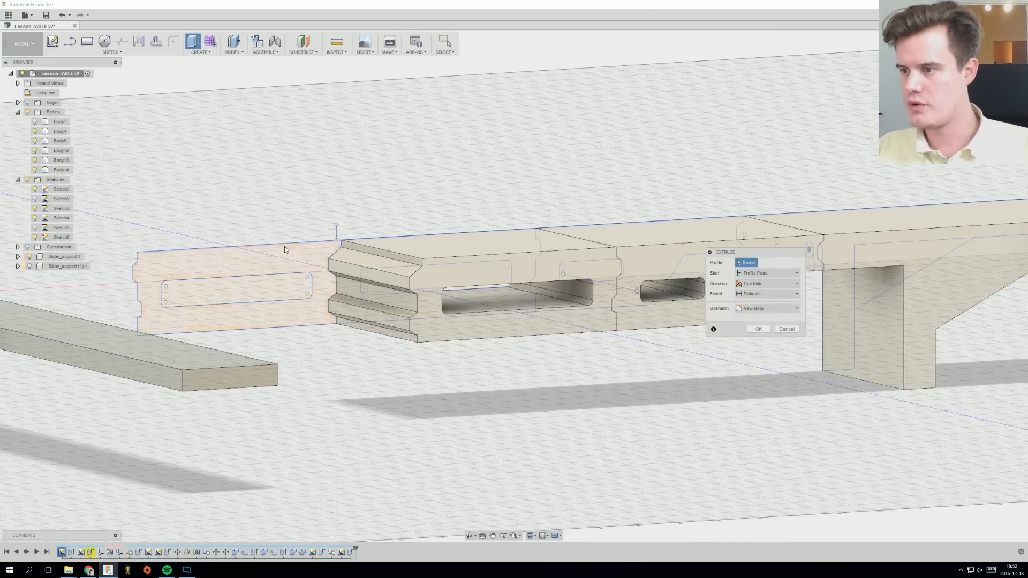
pyautogui.click(265, 287)
pyautogui.moveTo(239, 276); pyautogui.dragTo(321, 296)
pyautogui.click(771, 329)
pyautogui.click(761, 368)
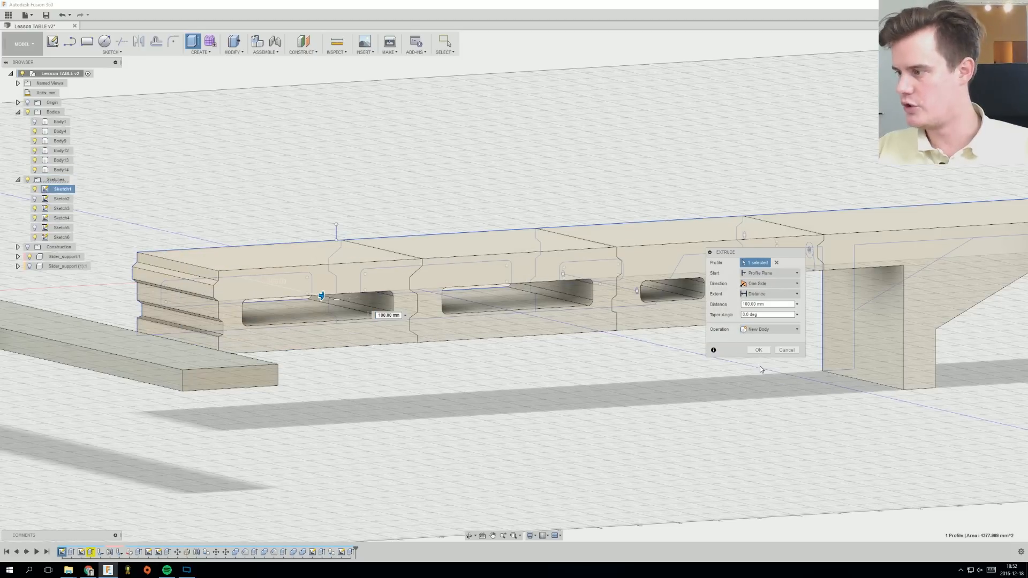
pyautogui.click(758, 349)
# Cut the bolt hole profiles in the small pocket's end wall through both middle sections, past the far outer joint.
pyautogui.keyDown('shift'); pyautogui.moveTo(474, 325); pyautogui.dragTo(632, 318, button='middle'); pyautogui.keyUp('shift')
pyautogui.scroll(10, 712, 307)
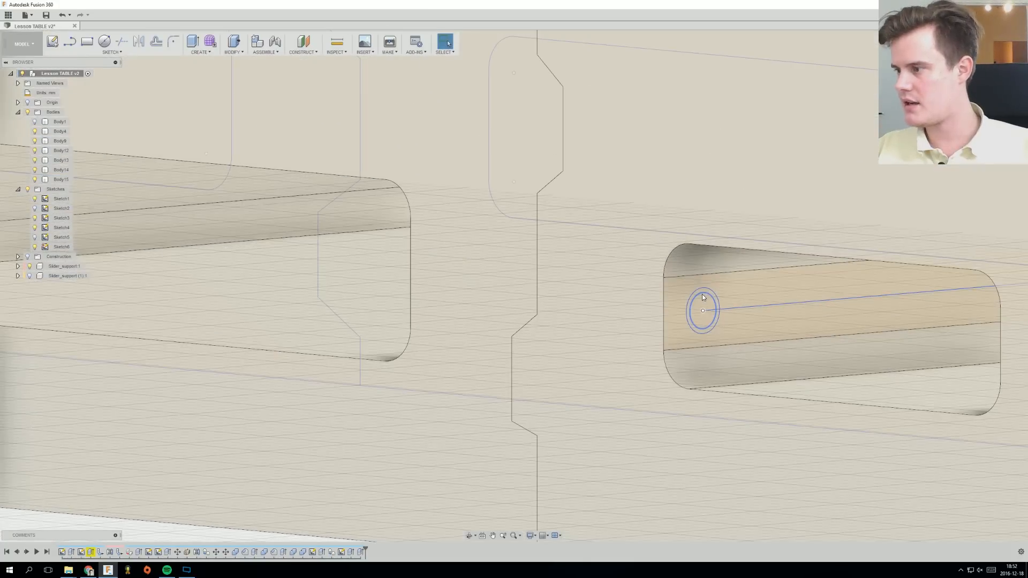
pyautogui.scroll(2, 702, 294)
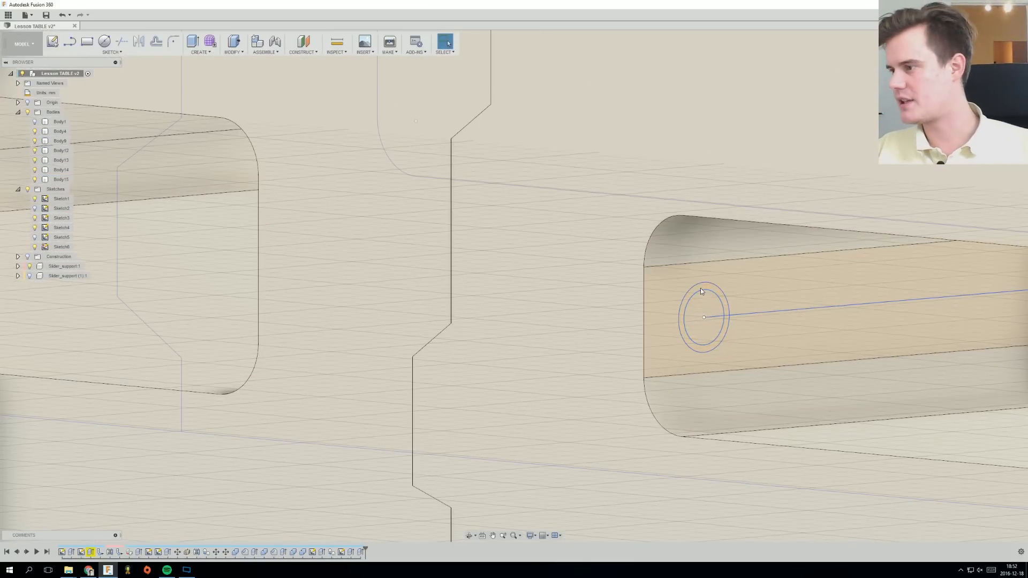
pyautogui.keyDown('ctrl'); pyautogui.click(700, 288); pyautogui.keyUp('ctrl')
pyautogui.moveTo(705, 298)
pyautogui.keyDown('shift'); pyautogui.mouseDown(button='middle')
pyautogui.moveTo(863, 322)
pyautogui.moveTo(728, 321)
pyautogui.mouseUp(button='middle'); pyautogui.keyUp('shift')
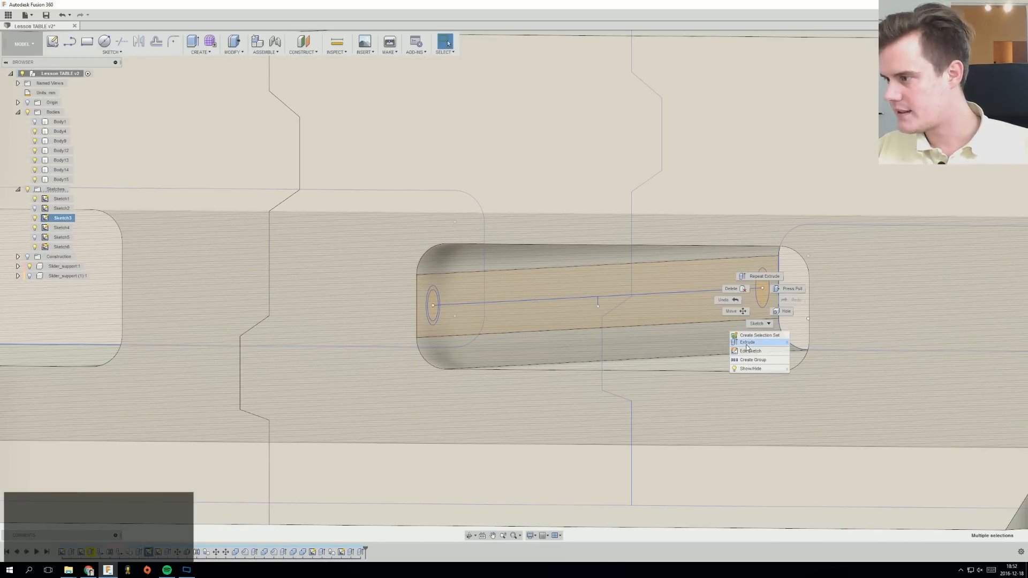
pyautogui.click(747, 343)
pyautogui.moveTo(751, 253); pyautogui.dragTo(838, 343)
pyautogui.moveTo(769, 288); pyautogui.dragTo(426, 284)
pyautogui.scroll(3, 493, 322)
pyautogui.scroll(-10, 493, 322)
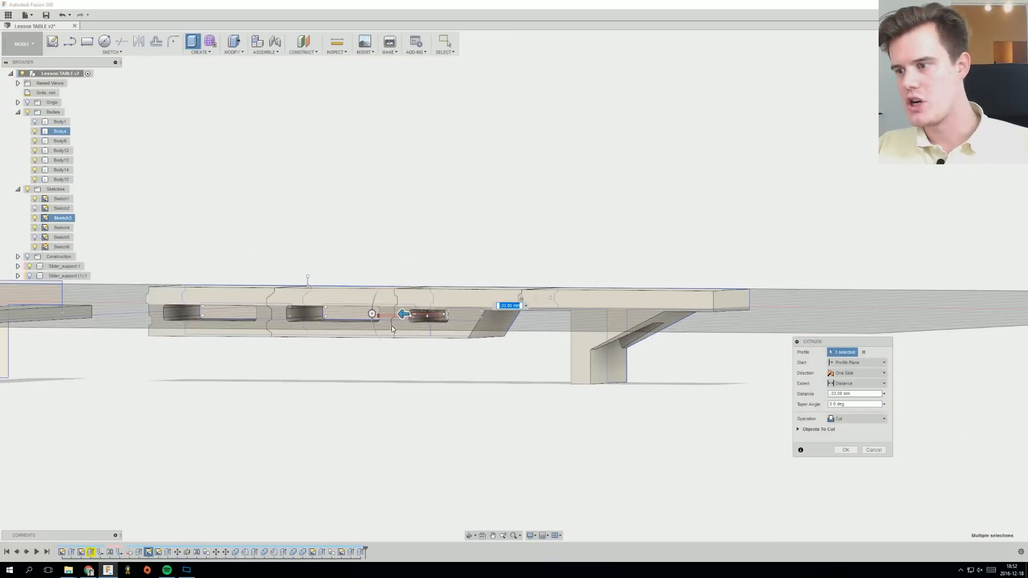
pyautogui.moveTo(493, 323); pyautogui.dragTo(593, 346, button='middle')
pyautogui.scroll(5, 568, 369)
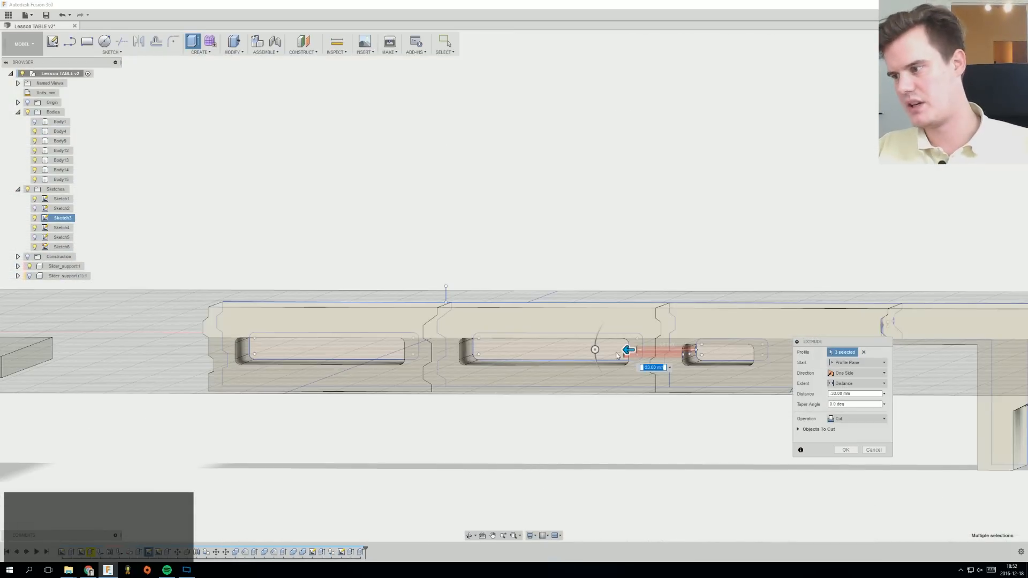
pyautogui.moveTo(628, 349); pyautogui.dragTo(213, 348)
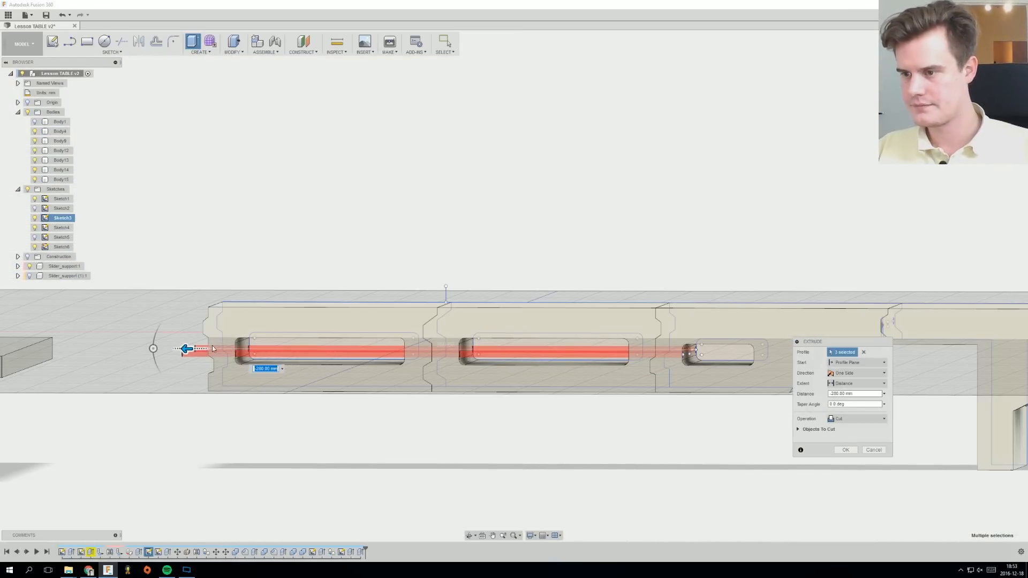
pyautogui.click(844, 450)
# Check the extruded sections and bolt holes, and save the design with the version description User Saved.
pyautogui.keyDown('shift'); pyautogui.moveTo(449, 441); pyautogui.dragTo(386, 424, button='middle'); pyautogui.keyUp('shift')
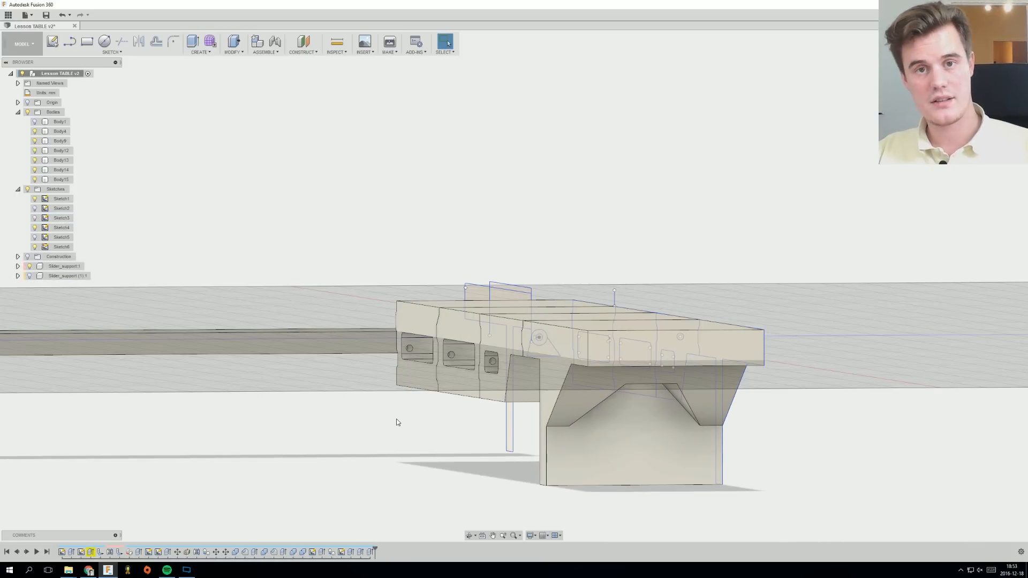
pyautogui.scroll(-3, 445, 420)
pyautogui.keyDown('shift'); pyautogui.moveTo(445, 420); pyautogui.dragTo(340, 390, button='middle'); pyautogui.keyUp('shift')
pyautogui.scroll(5, 477, 417)
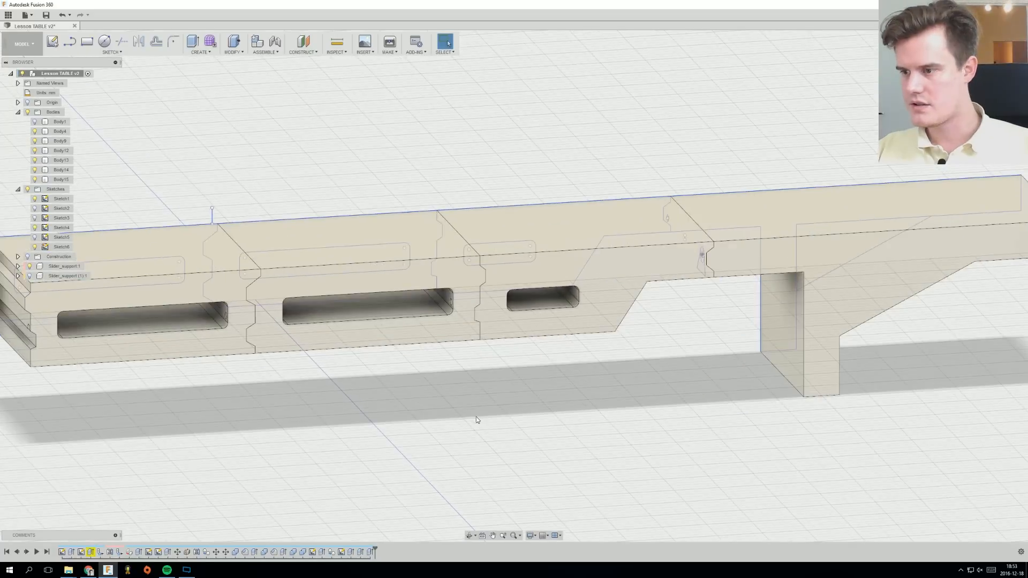
pyautogui.scroll(-5, 476, 417)
pyautogui.keyDown('shift'); pyautogui.moveTo(476, 417); pyautogui.dragTo(548, 399, button='middle'); pyautogui.keyUp('shift')
pyautogui.hotkey('ctrl', 's')
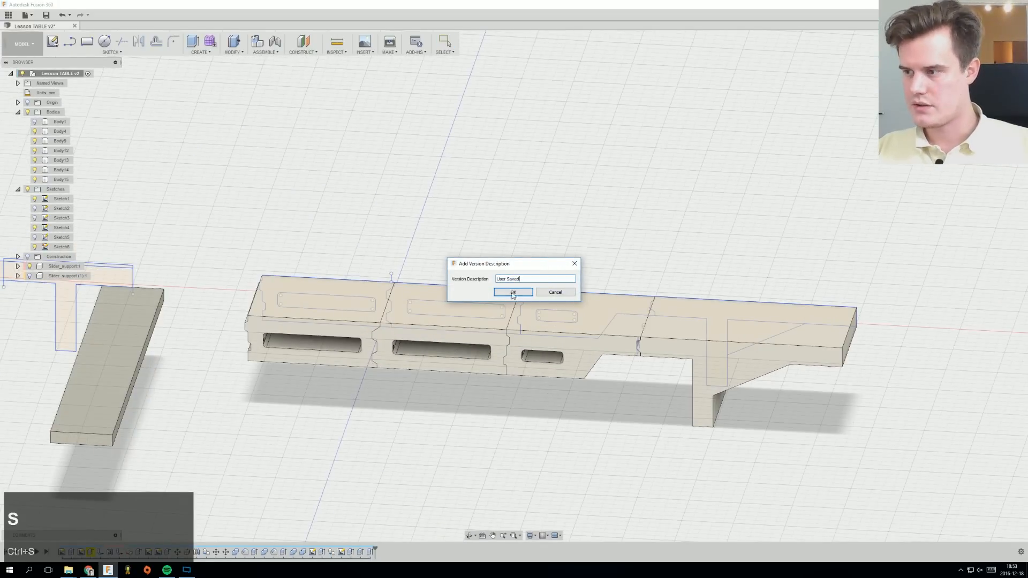
pyautogui.click(513, 293)
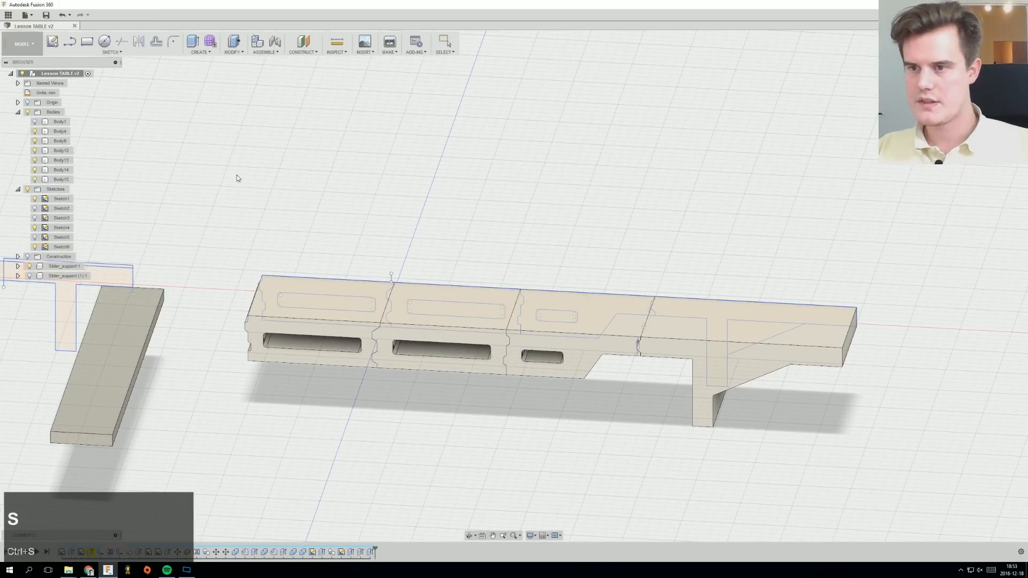
# Mirror the small-pocket section and the leg section across the vertical origin plane at the table's centre.
pyautogui.click(544, 339)
pyautogui.click(61, 150)
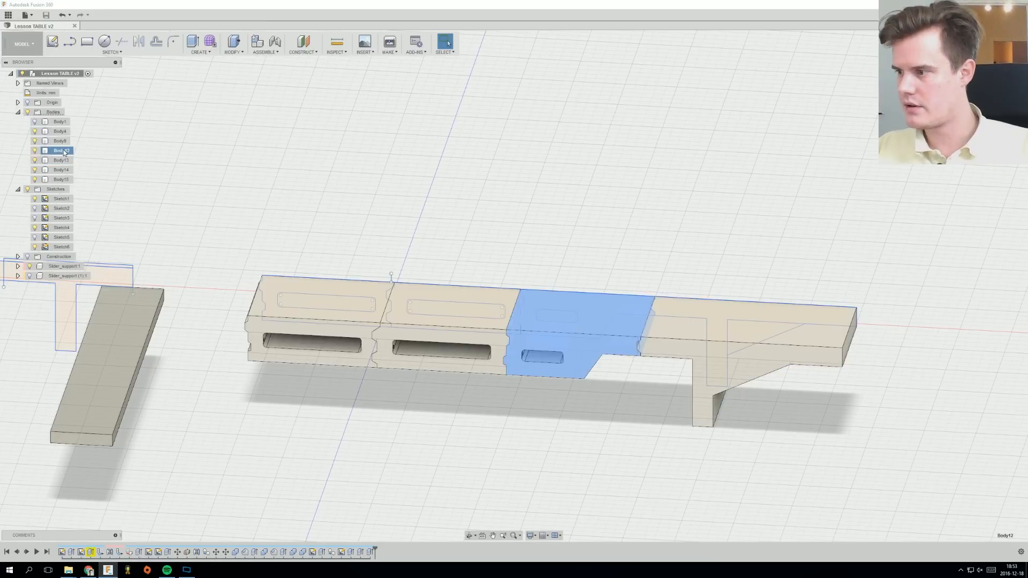
pyautogui.keyDown('ctrl'); pyautogui.click(61, 160); pyautogui.keyUp('ctrl')
pyautogui.keyDown('shift'); pyautogui.moveTo(396, 231); pyautogui.dragTo(400, 229, button='middle'); pyautogui.keyUp('shift')
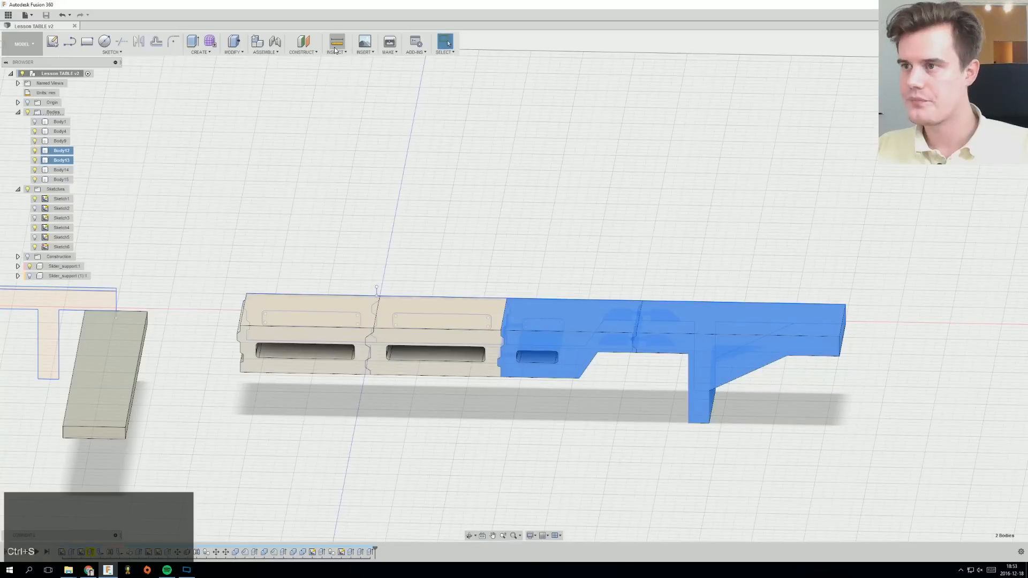
pyautogui.click(234, 49)
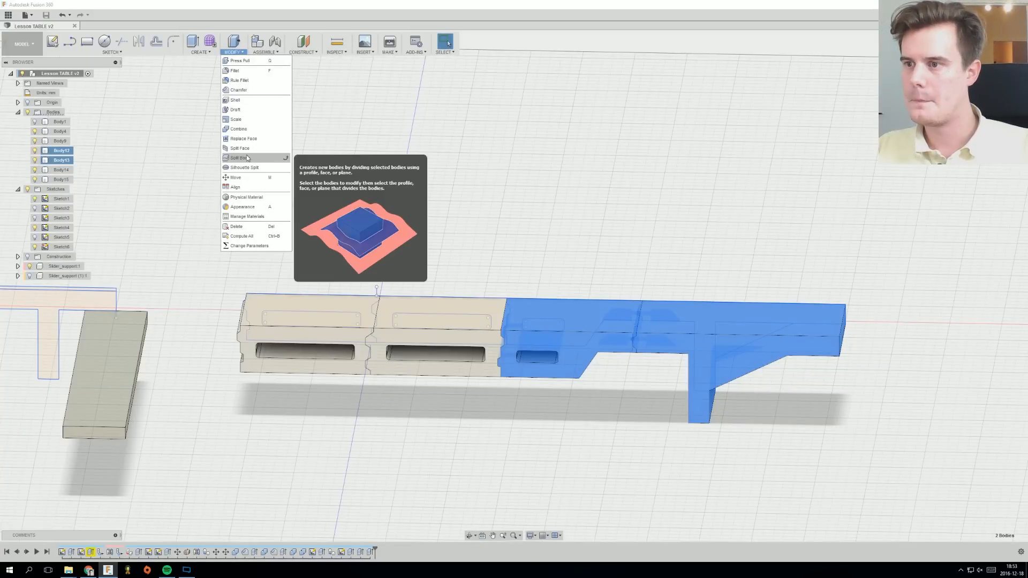
pyautogui.click(201, 51)
pyautogui.click(209, 216)
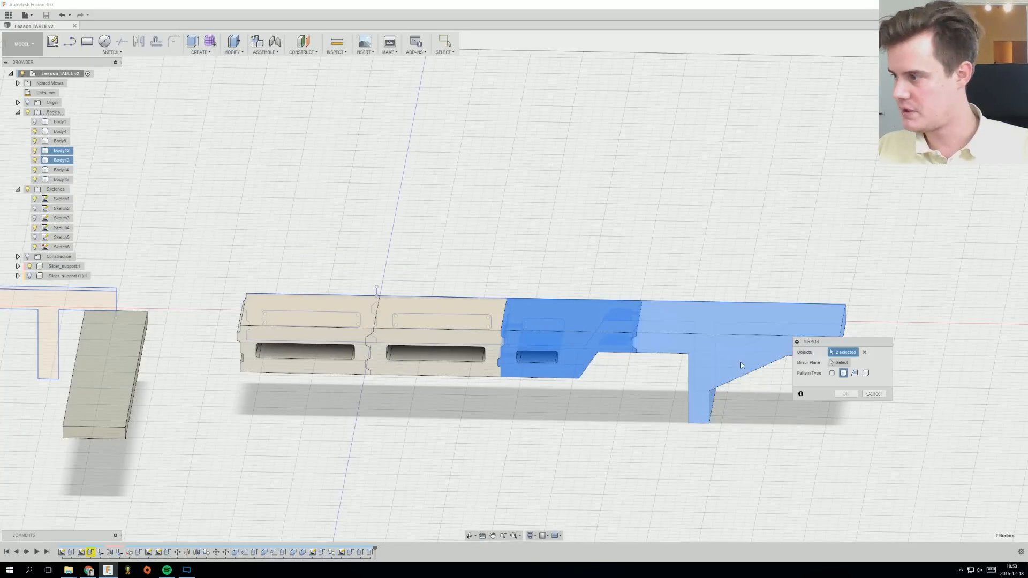
pyautogui.click(839, 363)
pyautogui.keyDown('shift'); pyautogui.moveTo(399, 410); pyautogui.dragTo(335, 380, button='middle'); pyautogui.keyUp('shift')
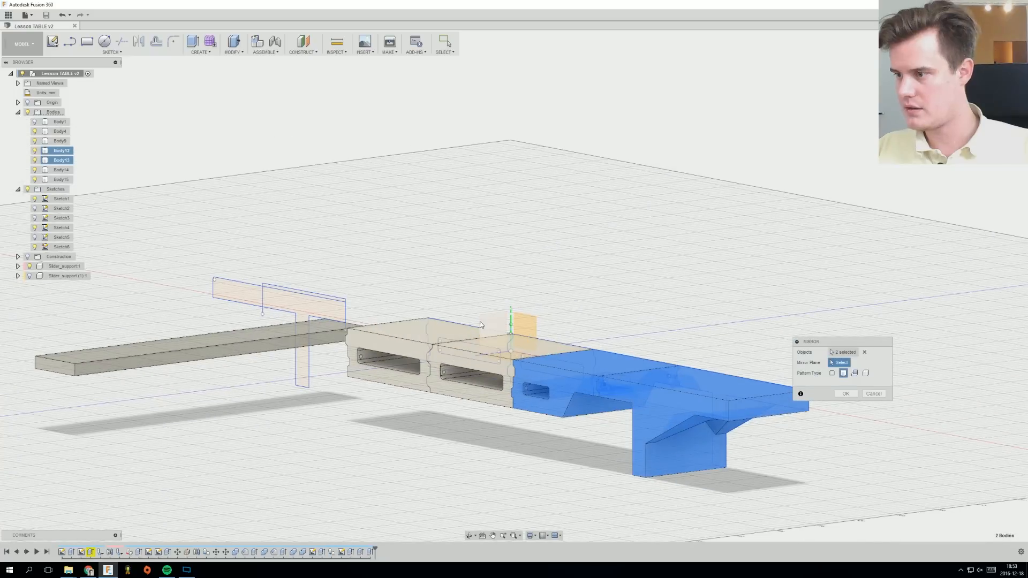
pyautogui.click(487, 322)
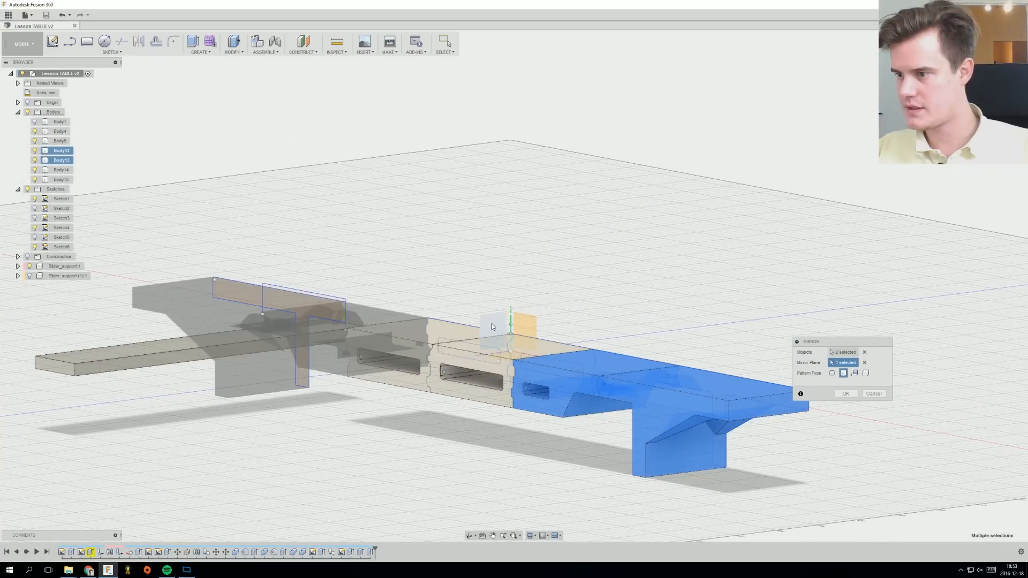
pyautogui.click(844, 394)
# Show the second slider support beneath the mirrored table.
pyautogui.scroll(-3, 482, 257)
pyautogui.keyDown('shift'); pyautogui.moveTo(404, 257); pyautogui.dragTo(129, 224, button='middle'); pyautogui.keyUp('shift')
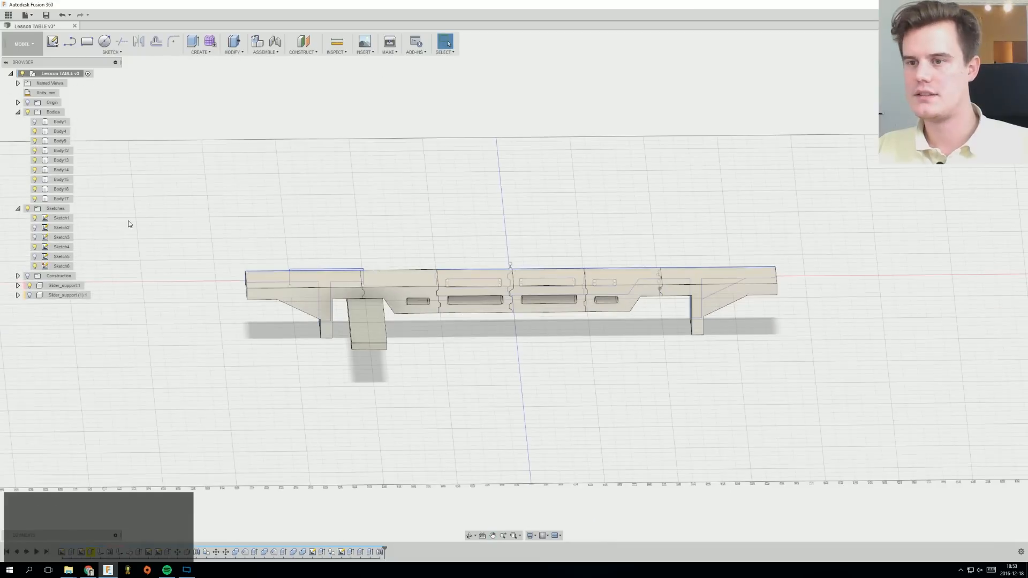
pyautogui.click(31, 296)
pyautogui.keyDown('shift'); pyautogui.moveTo(489, 383); pyautogui.dragTo(560, 317, button='middle'); pyautogui.keyUp('shift')
pyautogui.scroll(3, 440, 320)
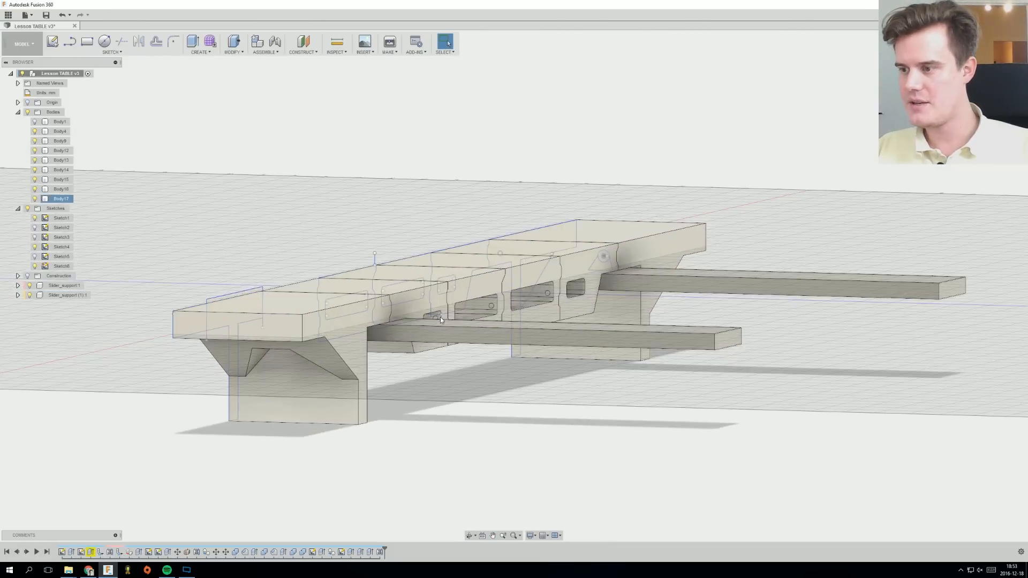
# Examine the full table with both slider supports from the end, the underside and above.
pyautogui.moveTo(440, 317)
pyautogui.keyDown('shift'); pyautogui.mouseDown(button='middle')
pyautogui.moveTo(467, 309)
pyautogui.moveTo(479, 333)
pyautogui.moveTo(594, 343)
pyautogui.moveTo(506, 366)
pyautogui.moveTo(461, 327)
pyautogui.moveTo(534, 307)
pyautogui.moveTo(380, 313)
pyautogui.moveTo(458, 307)
pyautogui.moveTo(364, 330)
pyautogui.moveTo(482, 375)
pyautogui.moveTo(420, 280)
pyautogui.moveTo(452, 305)
pyautogui.moveTo(450, 321)
pyautogui.moveTo(458, 316)
pyautogui.mouseUp(button='middle'); pyautogui.keyUp('shift')
pyautogui.scroll(3, 461, 327)
pyautogui.scroll(2, 364, 330)
pyautogui.scroll(-5, 364, 330)
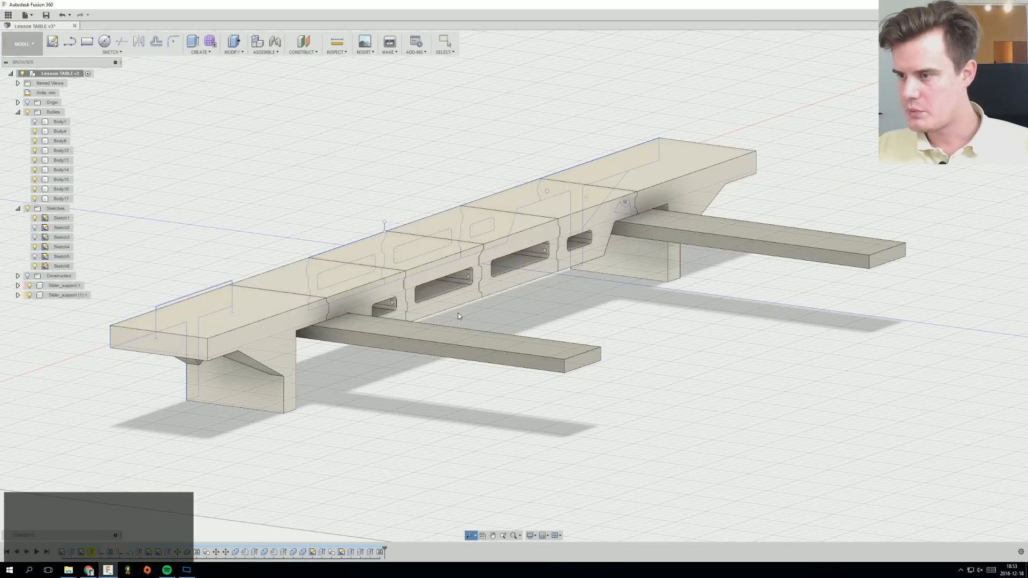
pyautogui.press('Escape')
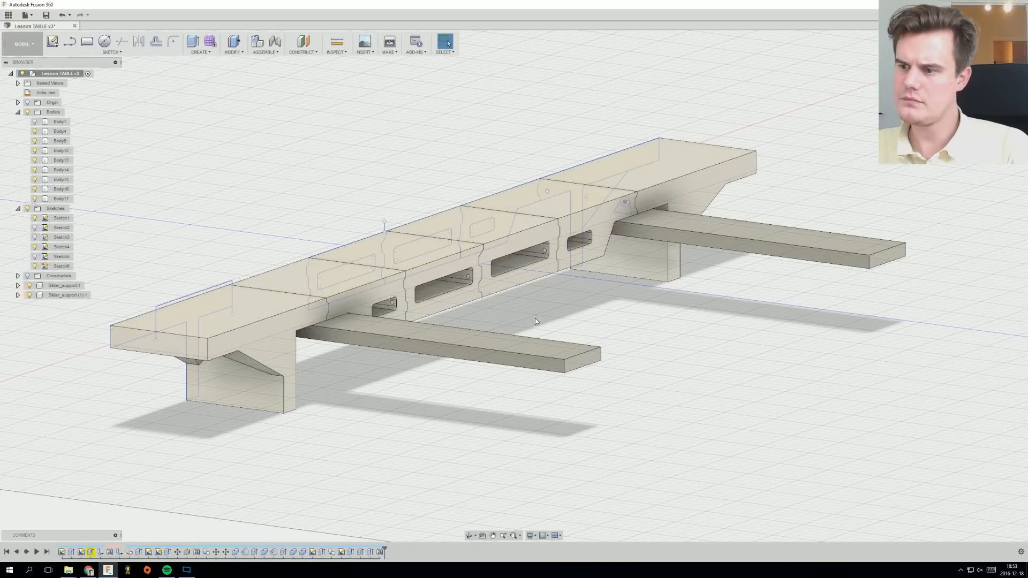
pyautogui.scroll(-3, 535, 319)
pyautogui.keyDown('shift'); pyautogui.moveTo(535, 320); pyautogui.dragTo(500, 306, button='middle'); pyautogui.keyUp('shift')
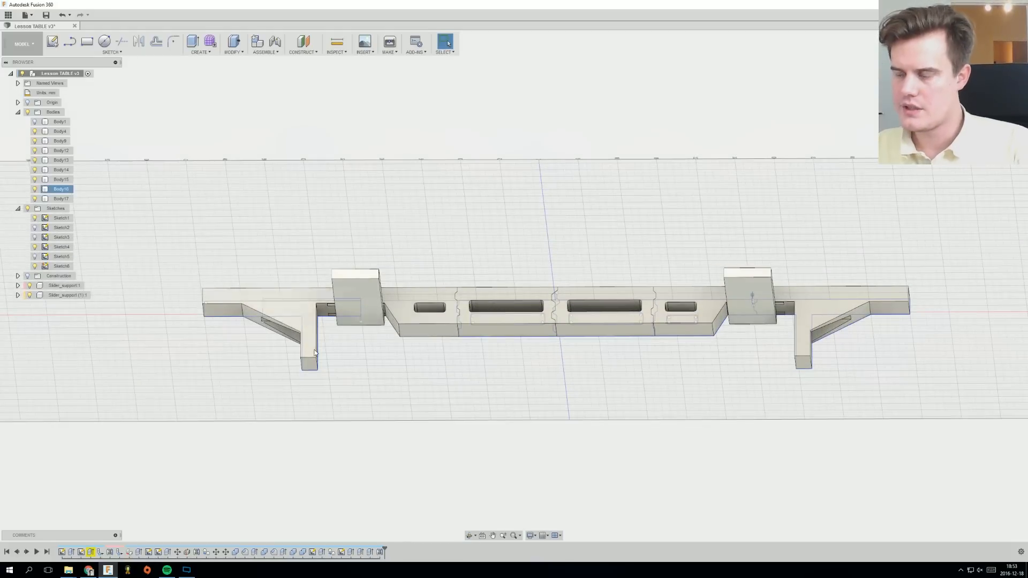
pyautogui.click(328, 359)
pyautogui.keyDown('shift'); pyautogui.moveTo(328, 360); pyautogui.dragTo(414, 316, button='middle'); pyautogui.keyUp('shift')
pyautogui.scroll(3, 322, 354)
pyautogui.keyDown('shift'); pyautogui.moveTo(292, 329); pyautogui.dragTo(476, 313, button='middle'); pyautogui.keyUp('shift')
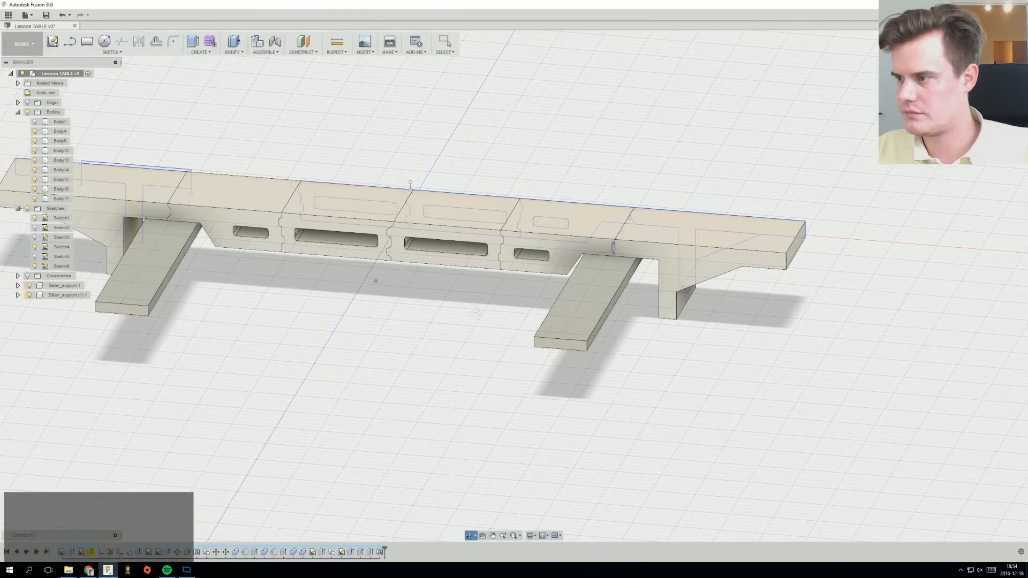
# Hide both slider supports so that only the table sections are displayed.
pyautogui.click(33, 286)
pyautogui.click(33, 295)
pyautogui.keyDown('shift'); pyautogui.moveTo(294, 351); pyautogui.dragTo(482, 404, button='middle'); pyautogui.keyUp('shift')
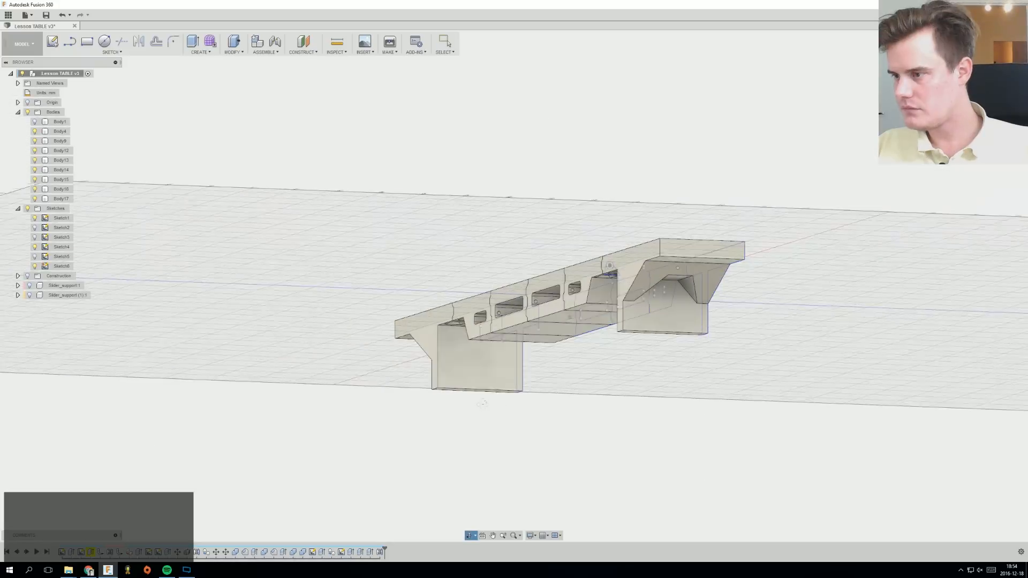
# Examine the table's underside, stepped joints, pockets and bolt holes up close.
pyautogui.scroll(5, 506, 326)
pyautogui.moveTo(506, 311); pyautogui.dragTo(527, 392, button='middle')
pyautogui.scroll(-2, 526, 379)
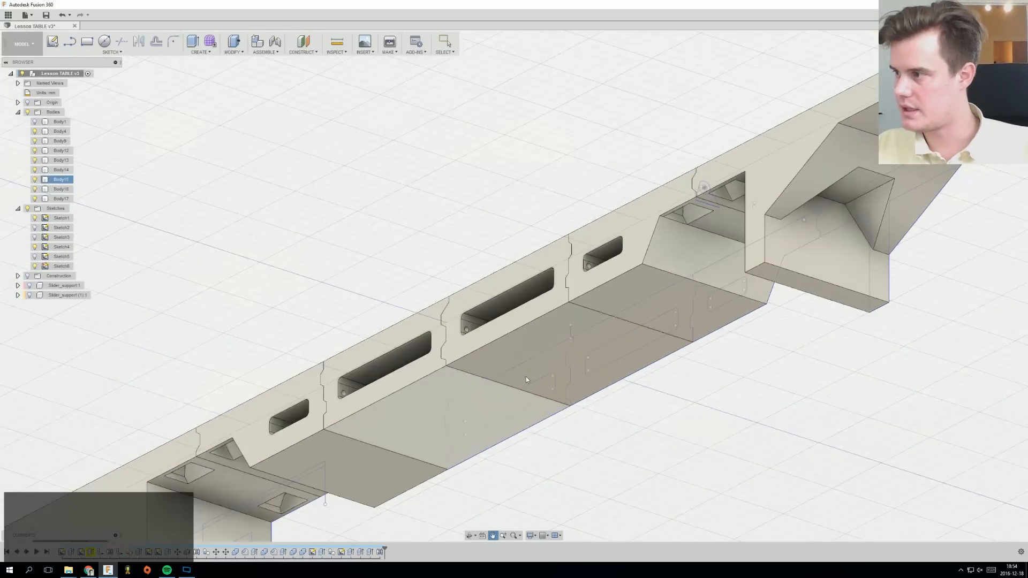
pyautogui.scroll(-2, 679, 218)
pyautogui.keyDown('shift'); pyautogui.moveTo(608, 313); pyautogui.dragTo(466, 262, button='middle'); pyautogui.keyUp('shift')
pyautogui.scroll(-1, 524, 362)
pyautogui.scroll(5, 523, 363)
pyautogui.scroll(5, 463, 259)
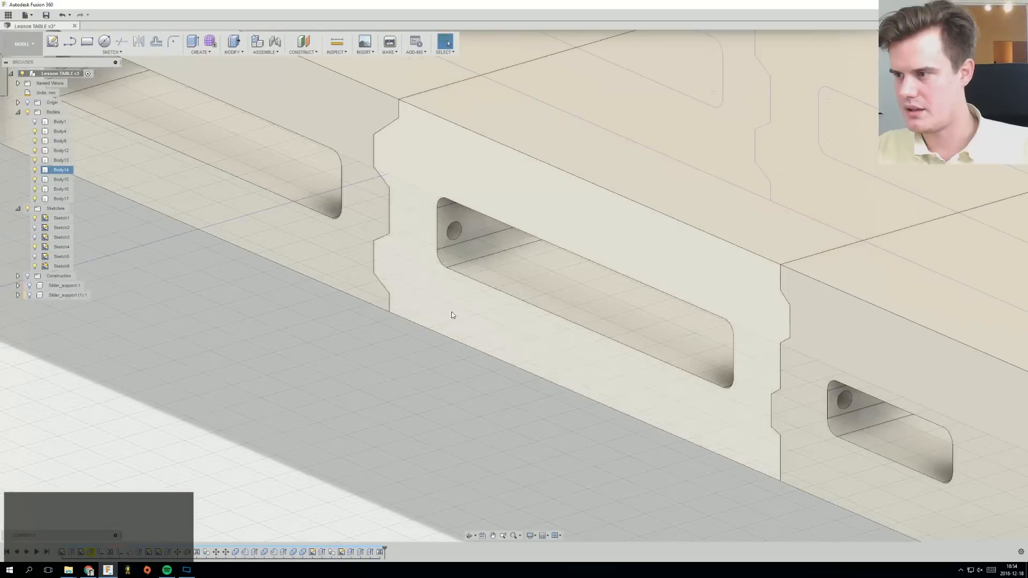
# Examine the table's side profile, pockets and stepped joints up close and as a whole, from above and from the underside.
pyautogui.scroll(-3, 451, 314)
pyautogui.scroll(5, 523, 320)
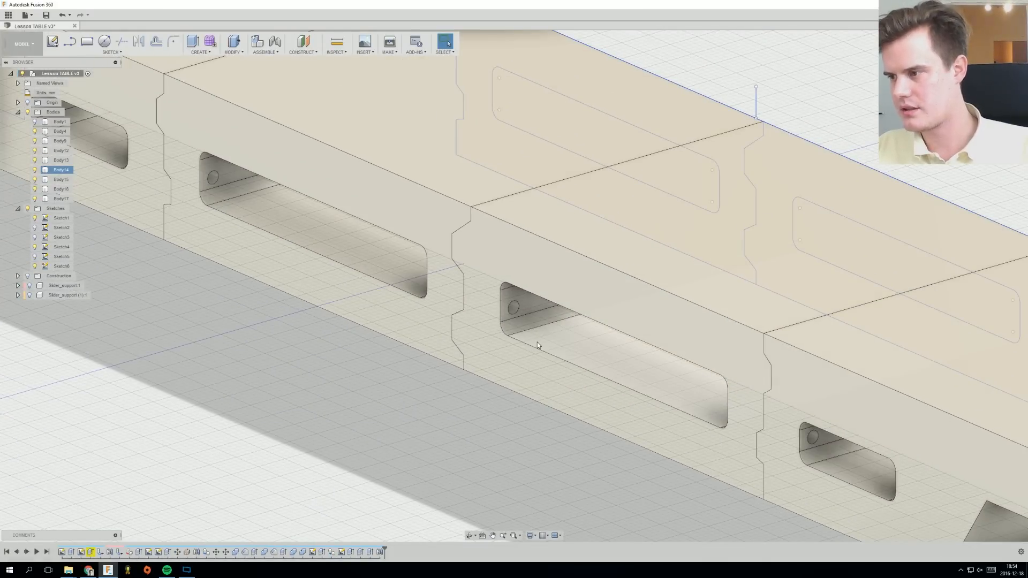
pyautogui.keyDown('shift'); pyautogui.moveTo(538, 342); pyautogui.dragTo(561, 338, button='middle'); pyautogui.keyUp('shift')
pyautogui.scroll(-5, 568, 336)
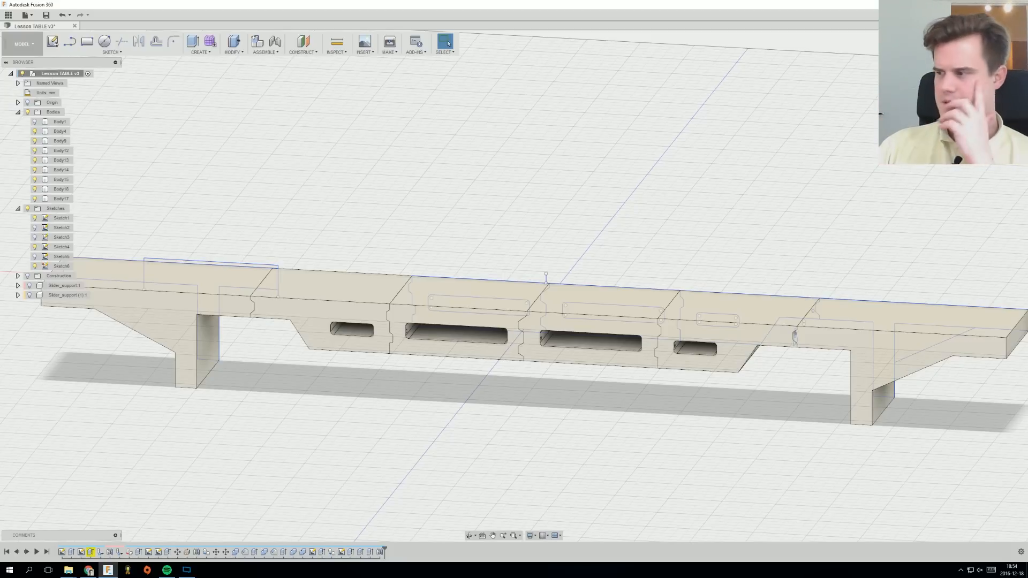
pyautogui.scroll(-3, 329, 397)
pyautogui.keyDown('shift'); pyautogui.moveTo(541, 445); pyautogui.dragTo(399, 374, button='middle'); pyautogui.keyUp('shift')
pyautogui.scroll(4, 459, 404)
pyautogui.scroll(-3, 461, 405)
pyautogui.scroll(4, 400, 375)
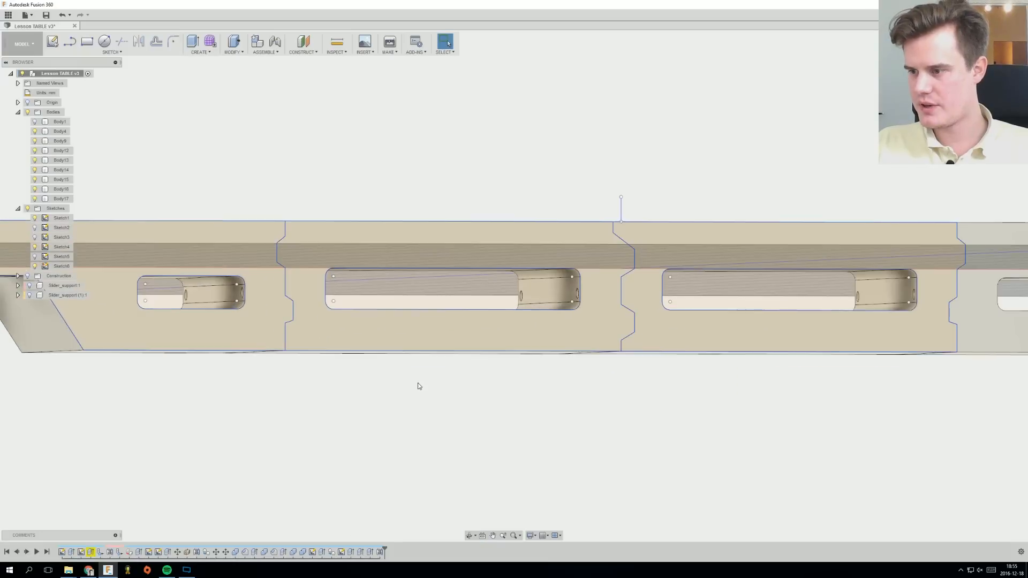
pyautogui.scroll(-3, 419, 386)
pyautogui.keyDown('shift'); pyautogui.moveTo(441, 395); pyautogui.dragTo(435, 386); pyautogui.keyUp('shift')
pyautogui.keyDown('shift'); pyautogui.moveTo(435, 386); pyautogui.dragTo(379, 386, button='middle'); pyautogui.keyUp('shift')
pyautogui.scroll(2, 442, 374)
pyautogui.scroll(-2, 462, 395)
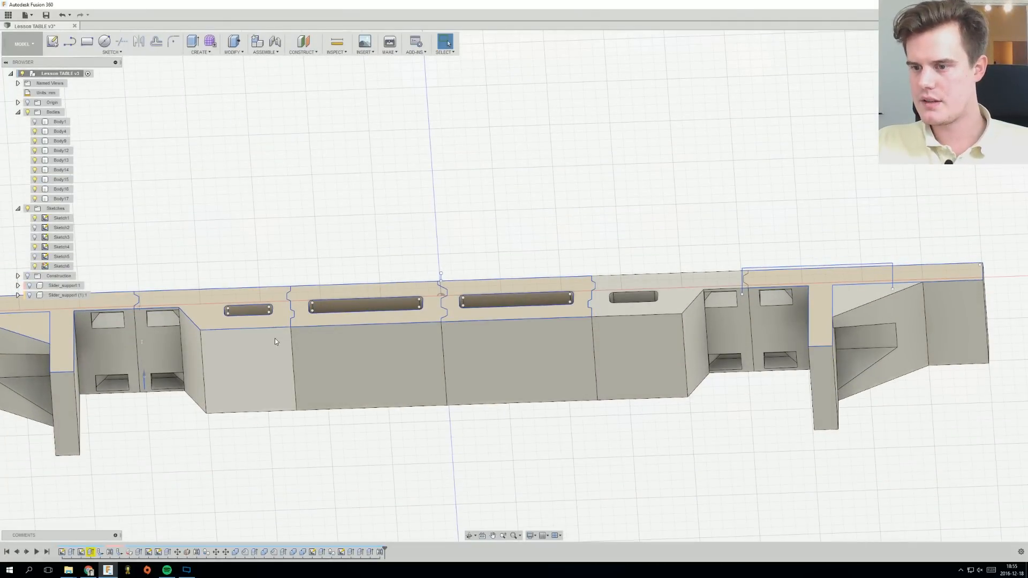
# Start a sketch on the leg's inner face and draw a horizontal line between the brace cutout's two lower corners.
pyautogui.moveTo(275, 339)
pyautogui.keyDown('shift'); pyautogui.mouseDown(button='middle')
pyautogui.moveTo(320, 255)
pyautogui.moveTo(277, 330)
pyautogui.mouseUp(button='middle'); pyautogui.keyUp('shift')
pyautogui.click(70, 43)
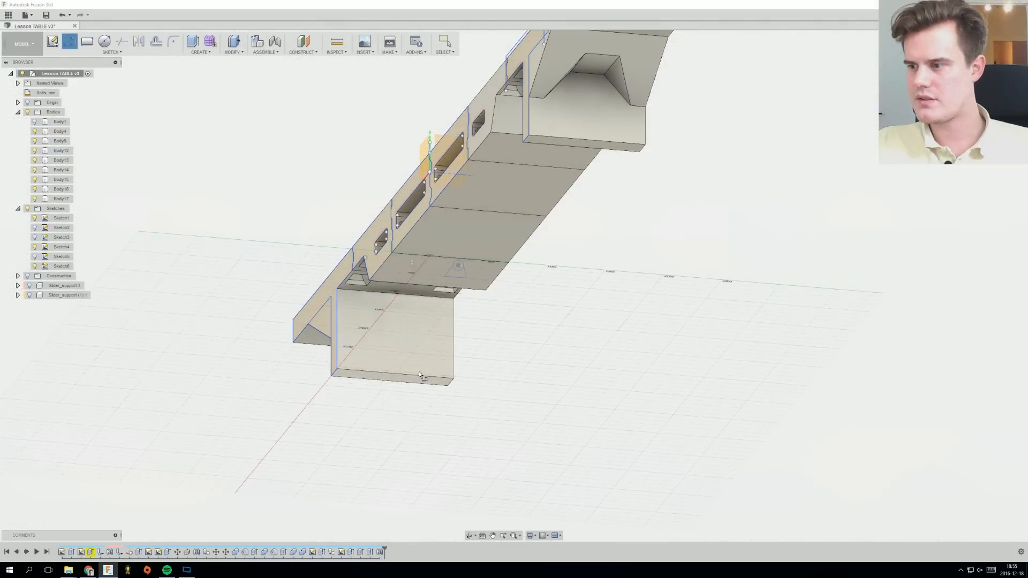
pyautogui.click(395, 352)
pyautogui.scroll(5, 538, 289)
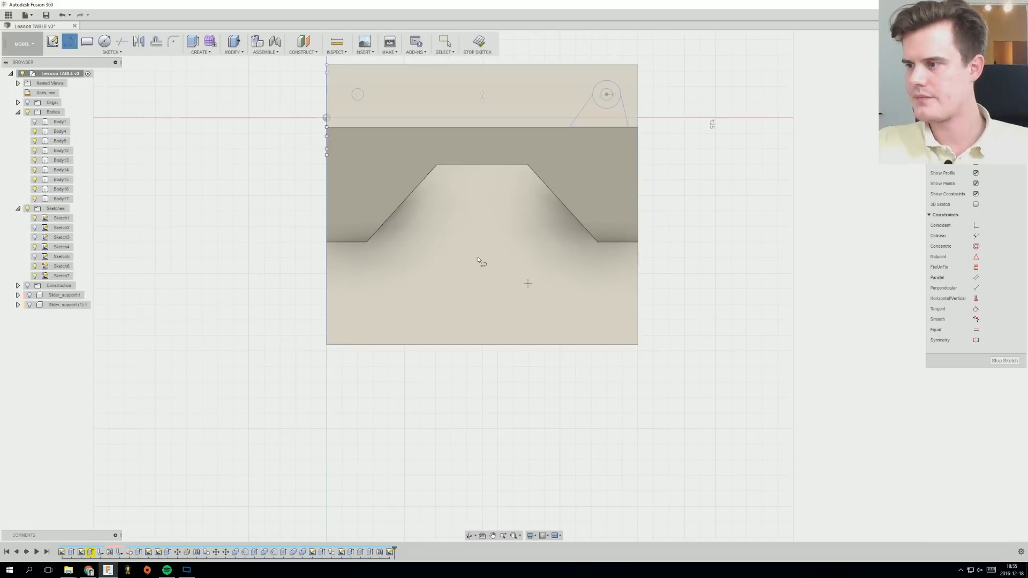
pyautogui.click(596, 242)
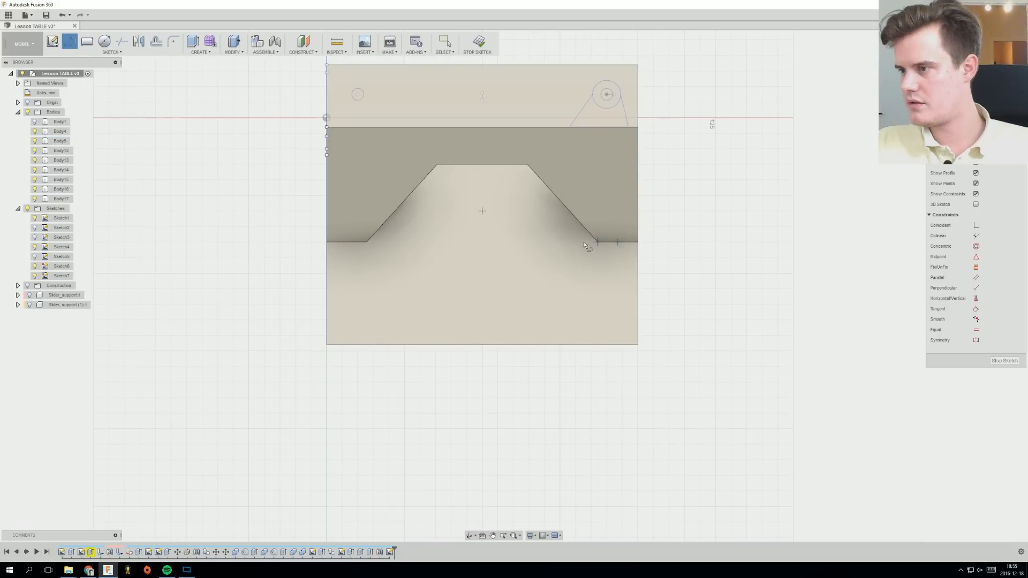
pyautogui.click(367, 242)
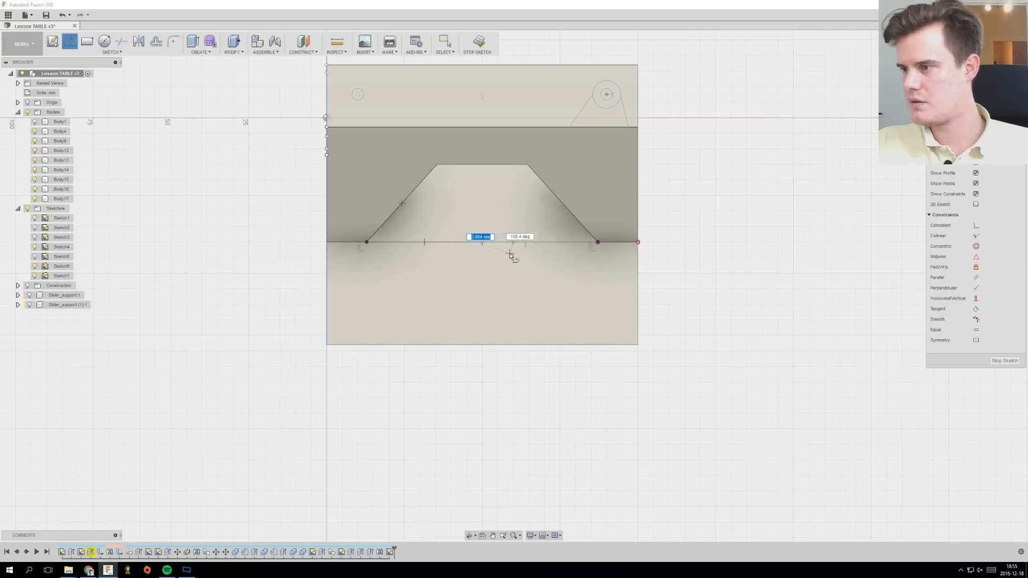
# Sketch a shallow half outline about 2 mm below the line, with a sloped edge and a horizontal edge about 7 mm long.
pyautogui.scroll(5, 509, 255)
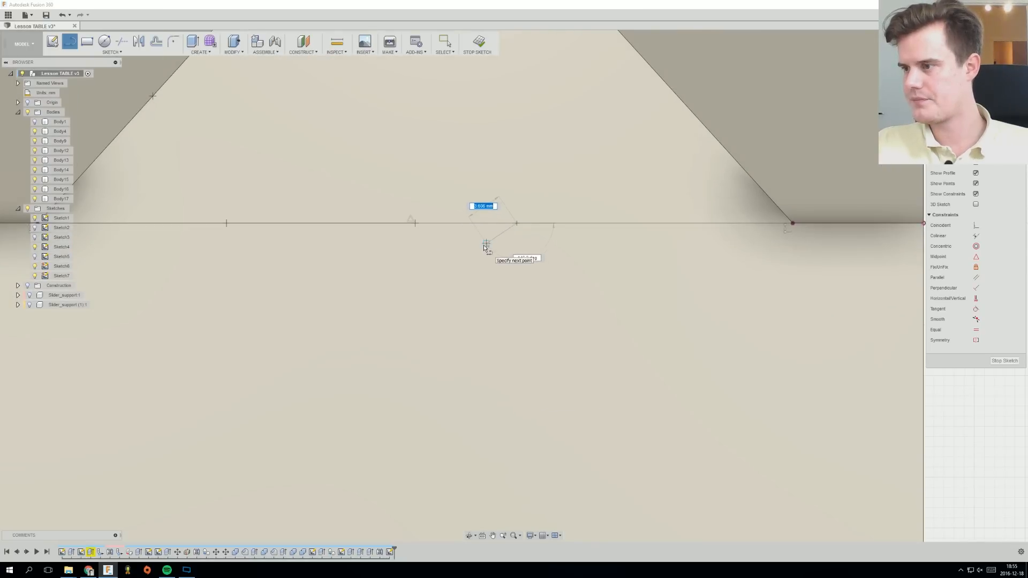
pyautogui.click(485, 245)
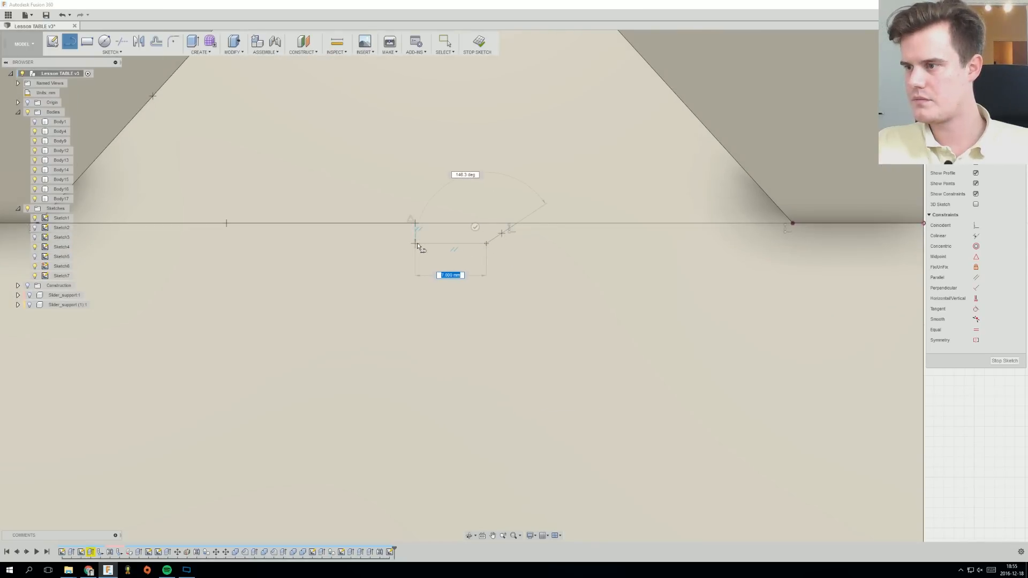
pyautogui.click(415, 244)
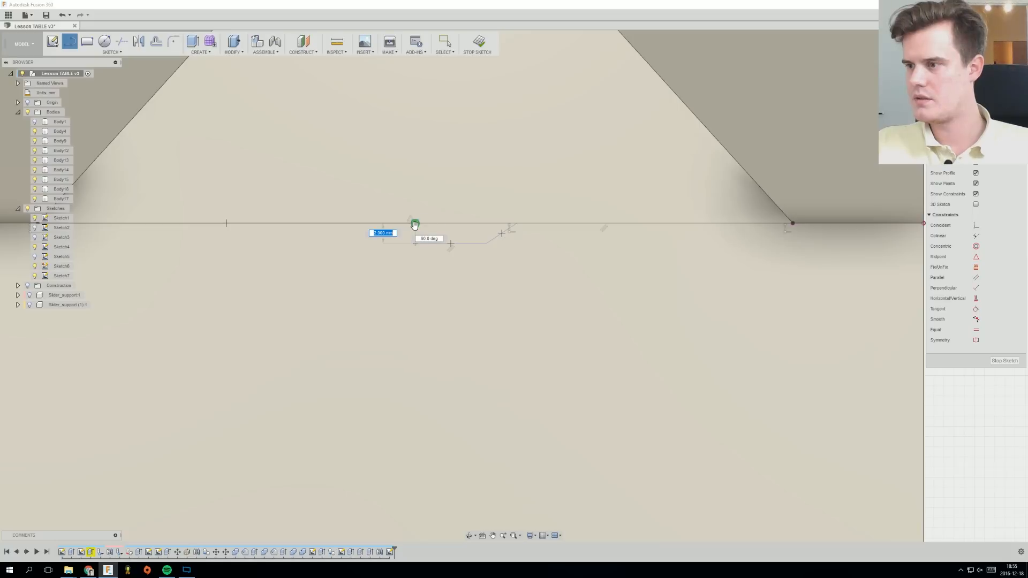
pyautogui.rightClick(448, 236)
pyautogui.click(471, 235)
pyautogui.click(464, 246)
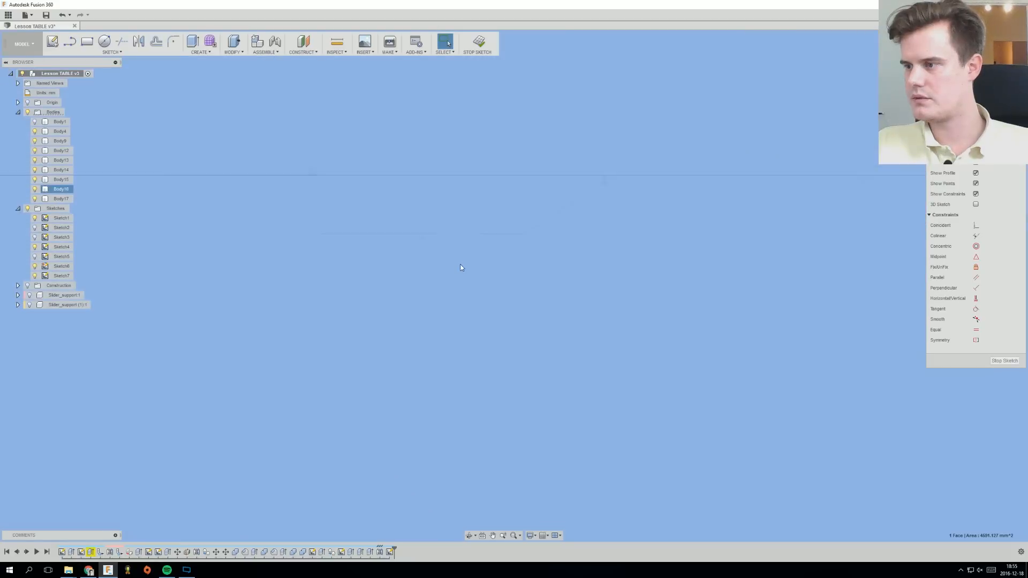
# Sketch a short vertical centre line upward from the midpoint of the horizontal line.
pyautogui.scroll(-8, 459, 262)
pyautogui.click(491, 399)
pyautogui.keyDown('shift'); pyautogui.moveTo(490, 400); pyautogui.dragTo(494, 417, button='middle'); pyautogui.keyUp('shift')
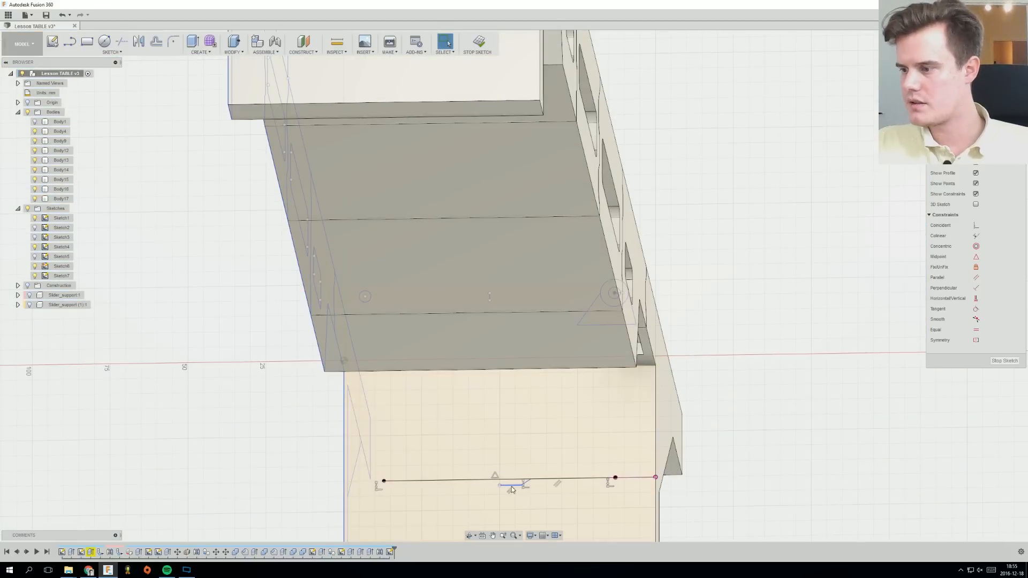
pyautogui.scroll(10, 512, 487)
pyautogui.rightClick(463, 431)
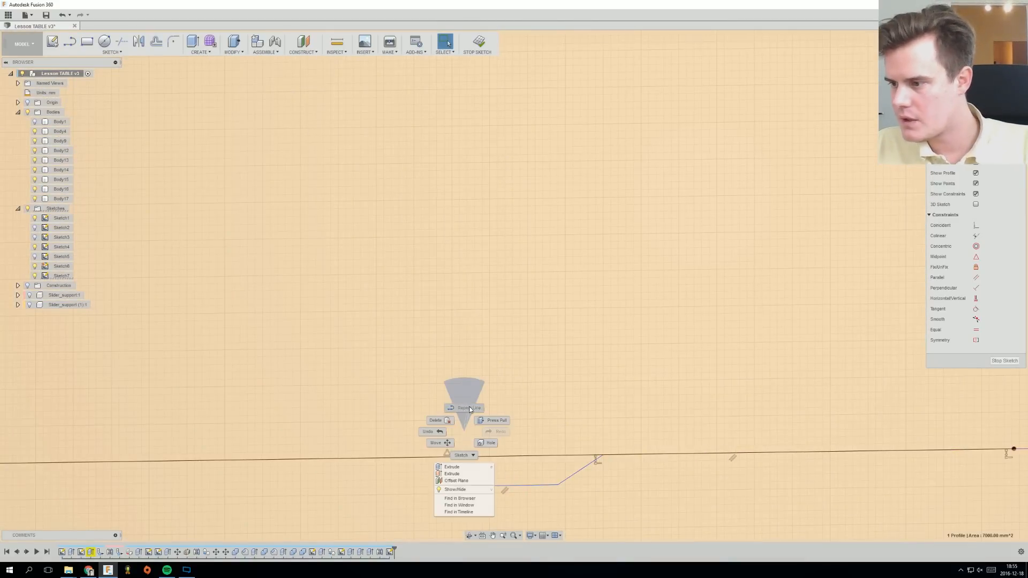
pyautogui.click(469, 409)
pyautogui.click(452, 457)
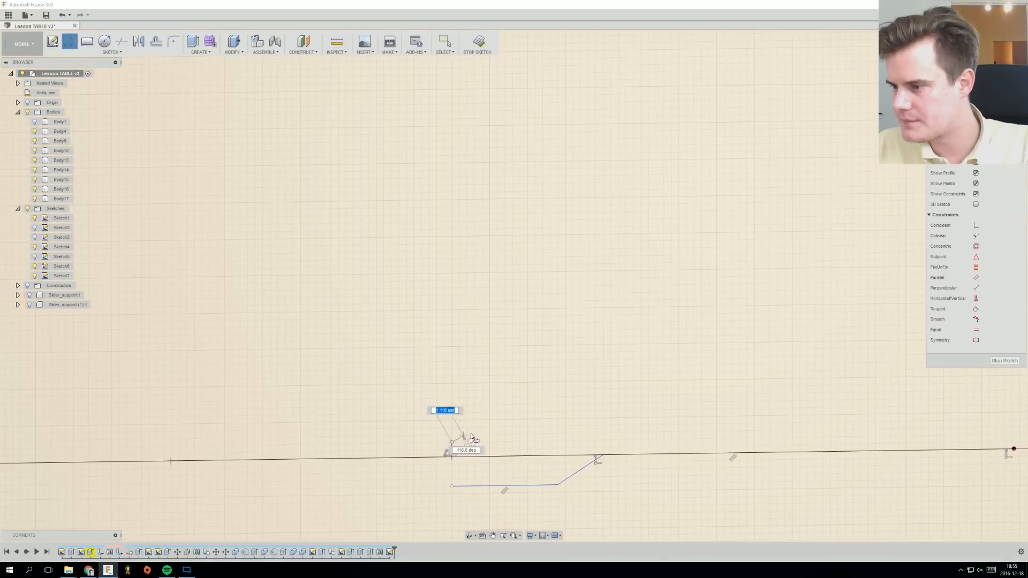
pyautogui.rightClick(502, 433)
pyautogui.click(513, 432)
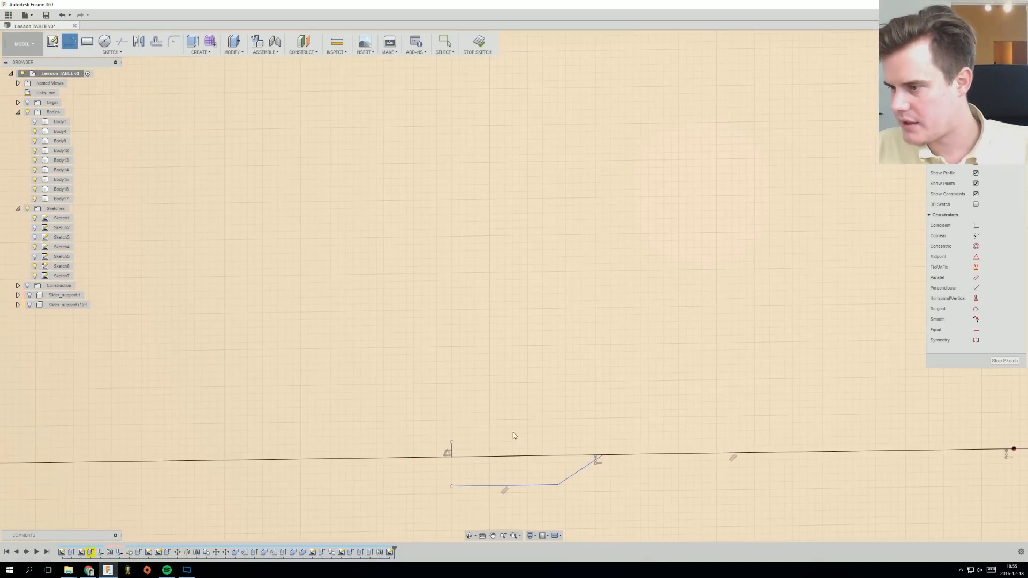
# Mirror the sloped and horizontal edges of the half outline about the short vertical centre line.
pyautogui.keyDown('ctrl'); pyautogui.click(536, 487); pyautogui.keyUp('ctrl')
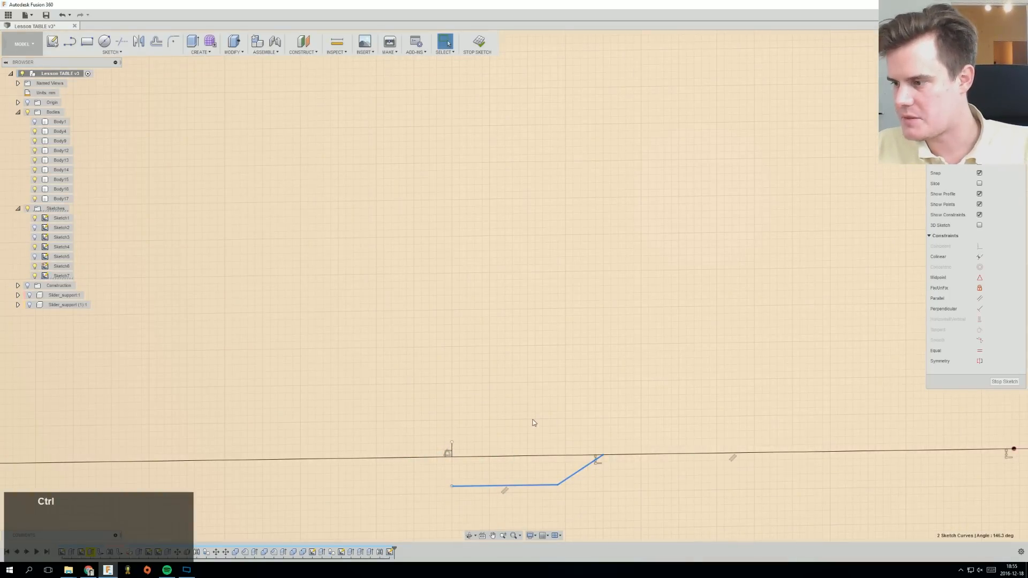
pyautogui.moveTo(533, 423); pyautogui.dragTo(490, 289, button='middle')
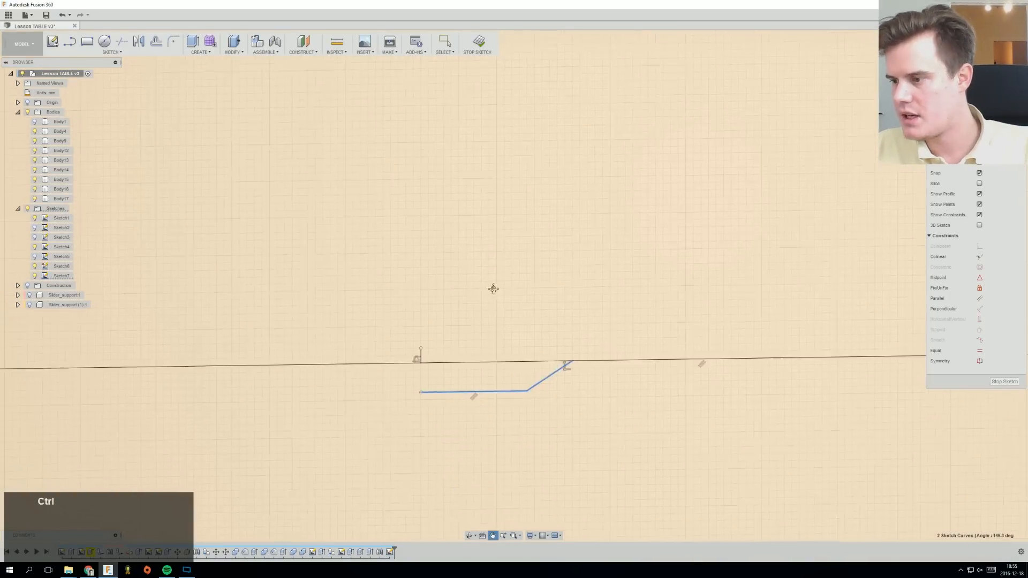
pyautogui.click(142, 44)
pyautogui.click(837, 363)
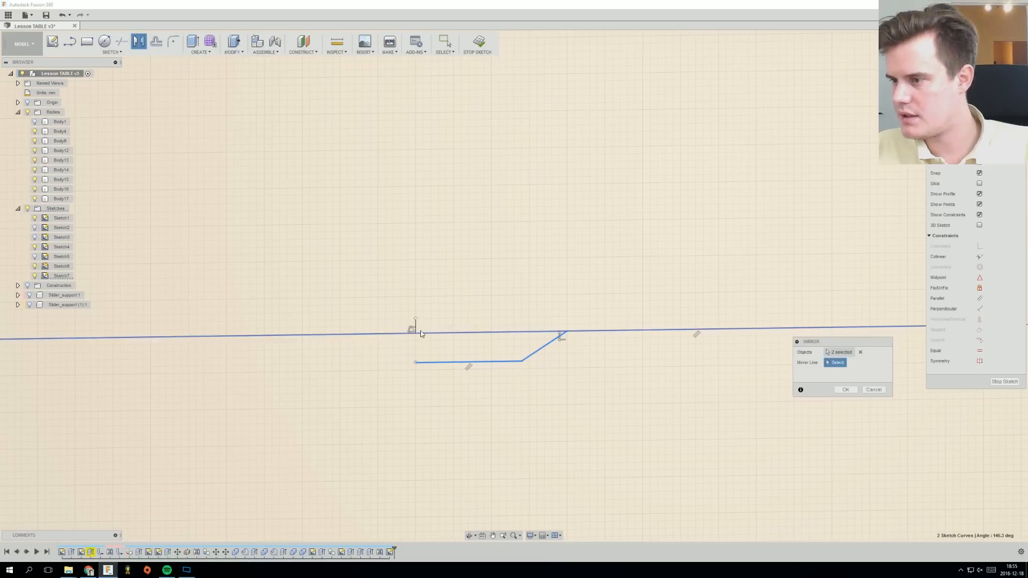
pyautogui.click(415, 325)
pyautogui.click(846, 390)
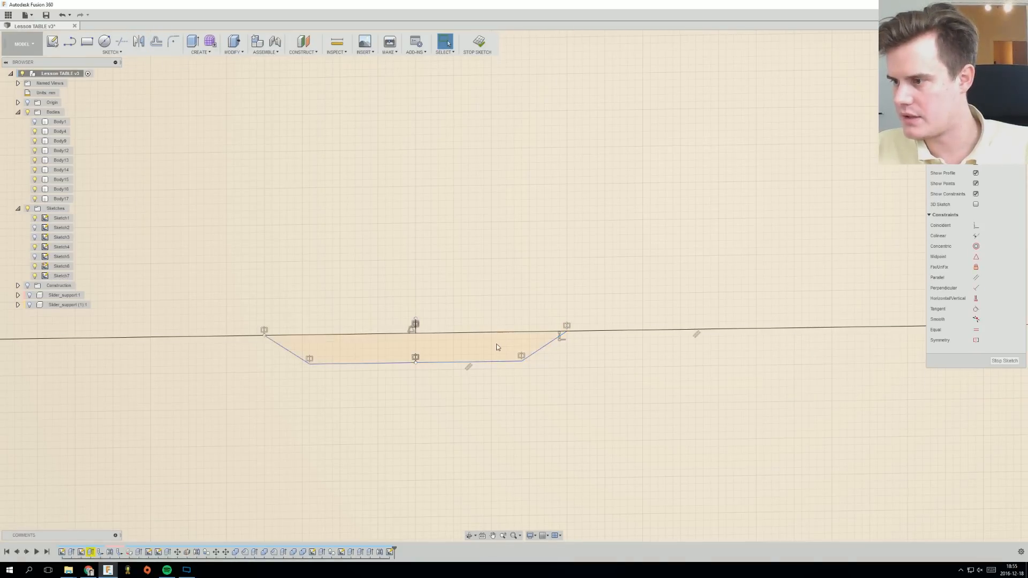
pyautogui.rightClick(406, 346)
pyautogui.click(396, 381)
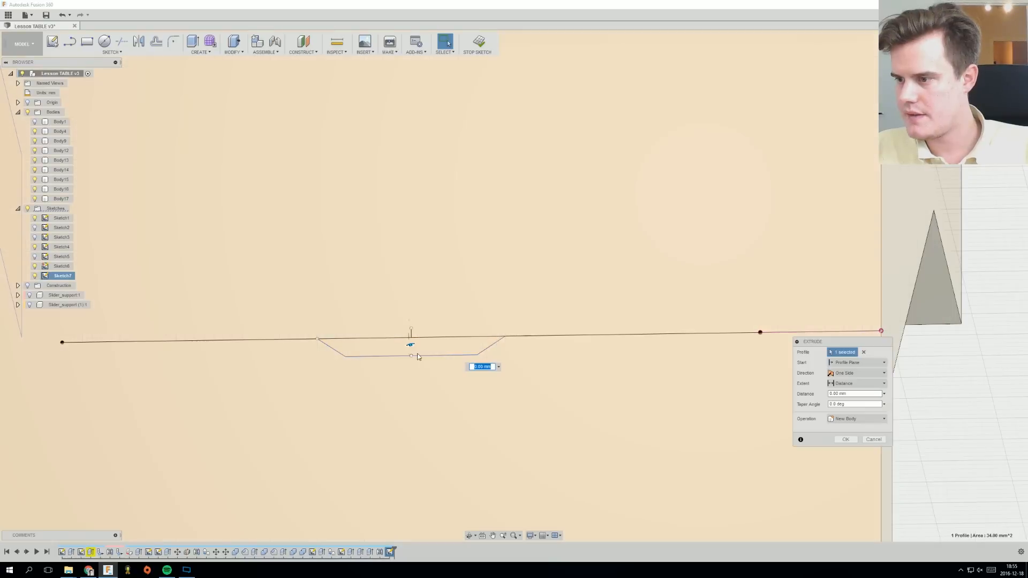
pyautogui.moveTo(436, 351)
pyautogui.mouseDown()
pyautogui.moveTo(781, 337)
pyautogui.moveTo(633, 348)
pyautogui.mouseUp()
pyautogui.scroll(3, 543, 344)
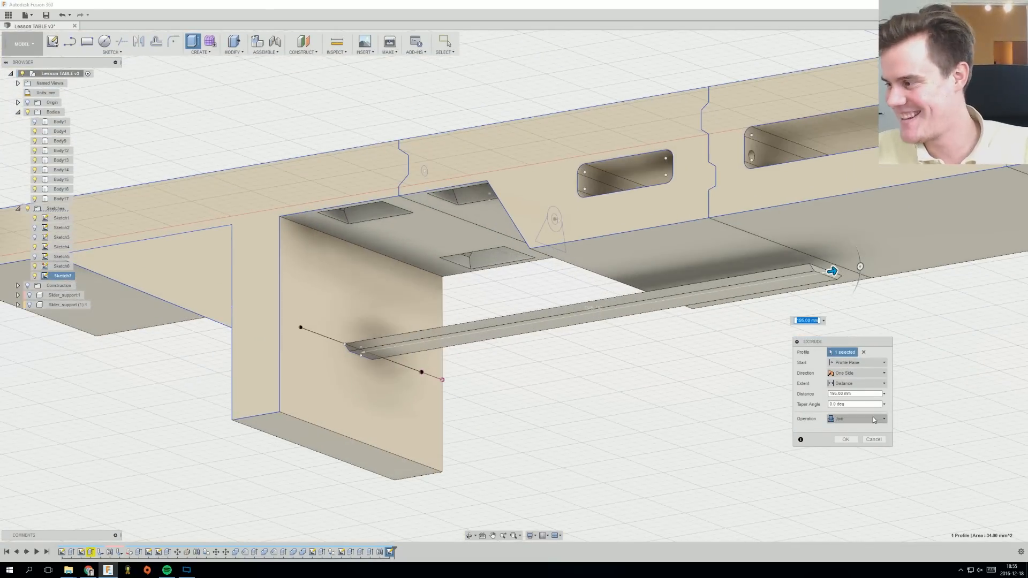
pyautogui.click(873, 439)
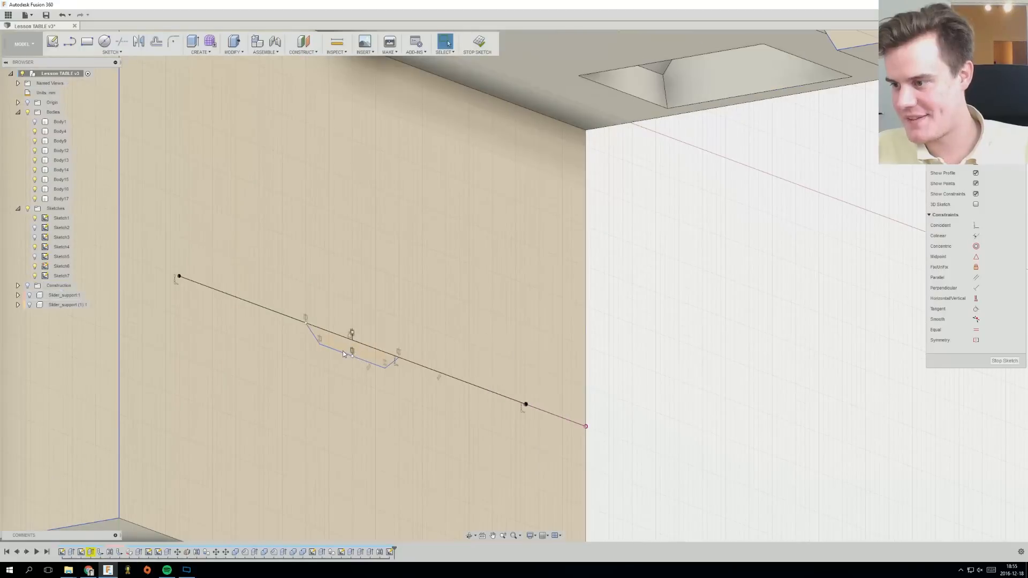
# Mirror the four lower outline edges across the horizontal line to form a closed six-sided profile.
pyautogui.click(343, 351)
pyautogui.keyDown('ctrl'); pyautogui.click(313, 335); pyautogui.keyUp('ctrl')
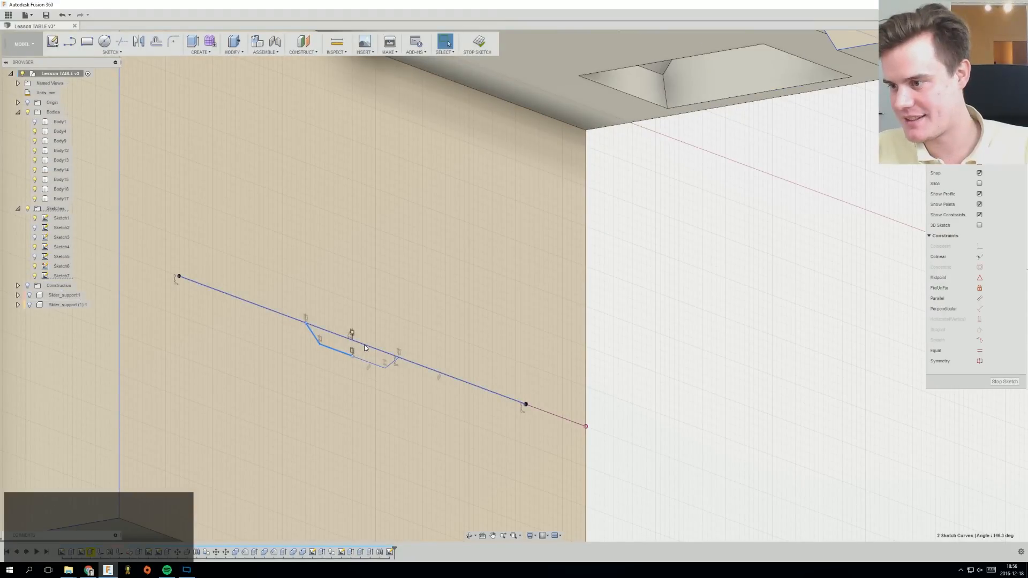
pyautogui.click(140, 42)
pyautogui.click(839, 363)
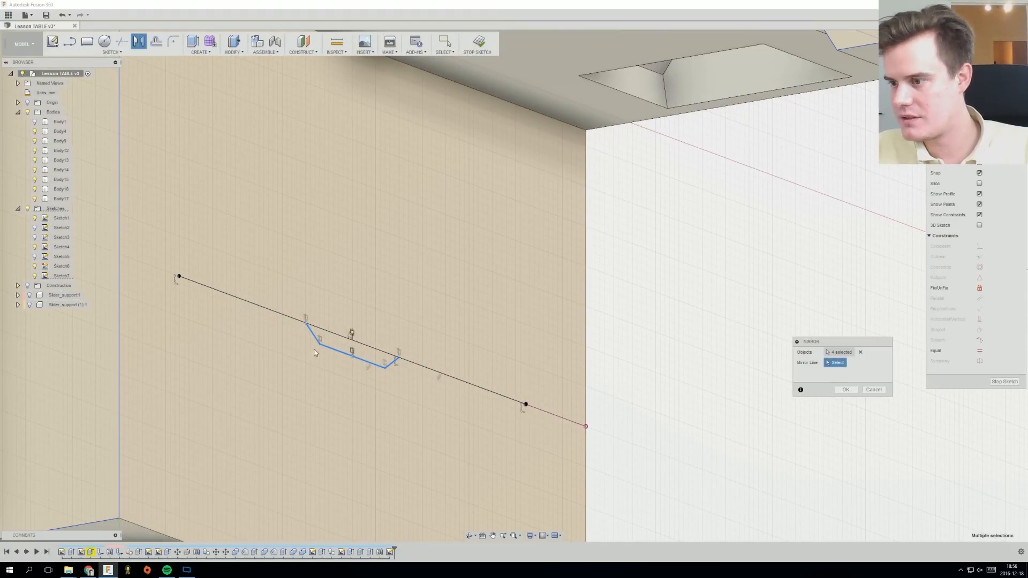
pyautogui.click(332, 333)
pyautogui.click(846, 389)
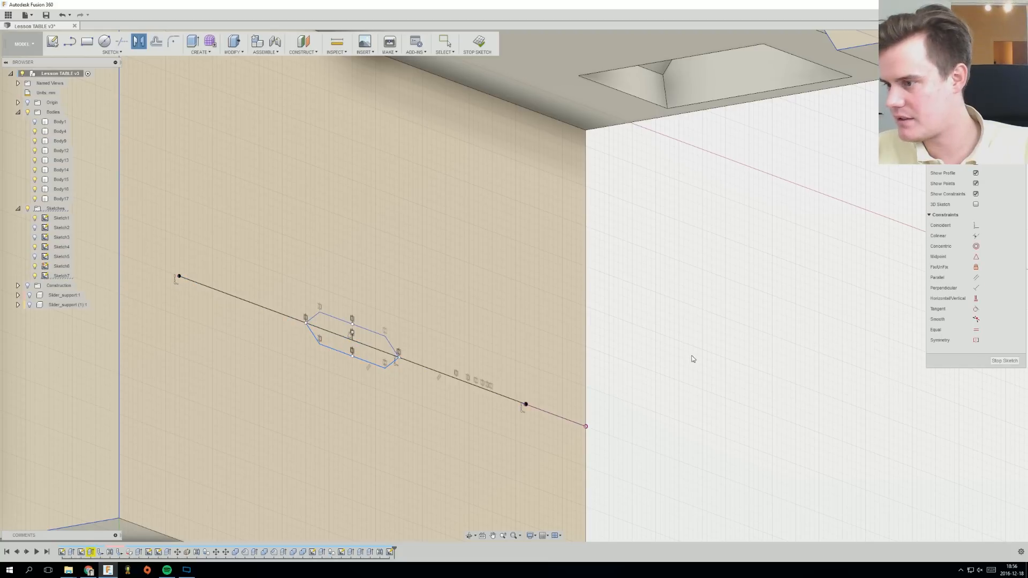
pyautogui.rightClick(345, 336)
pyautogui.click(394, 336)
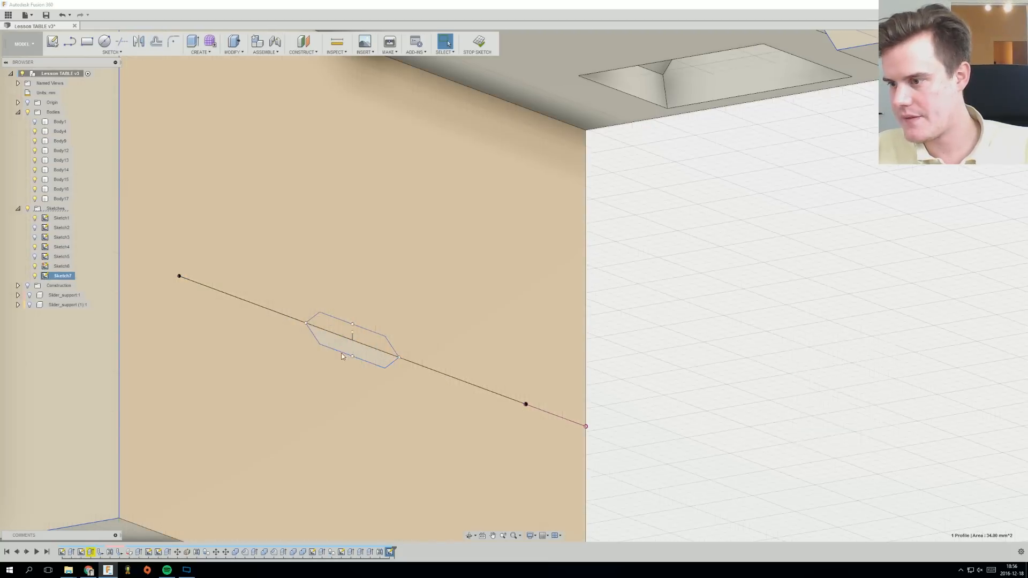
pyautogui.keyDown('shift'); pyautogui.moveTo(567, 324); pyautogui.dragTo(372, 374, button='middle'); pyautogui.keyUp('shift')
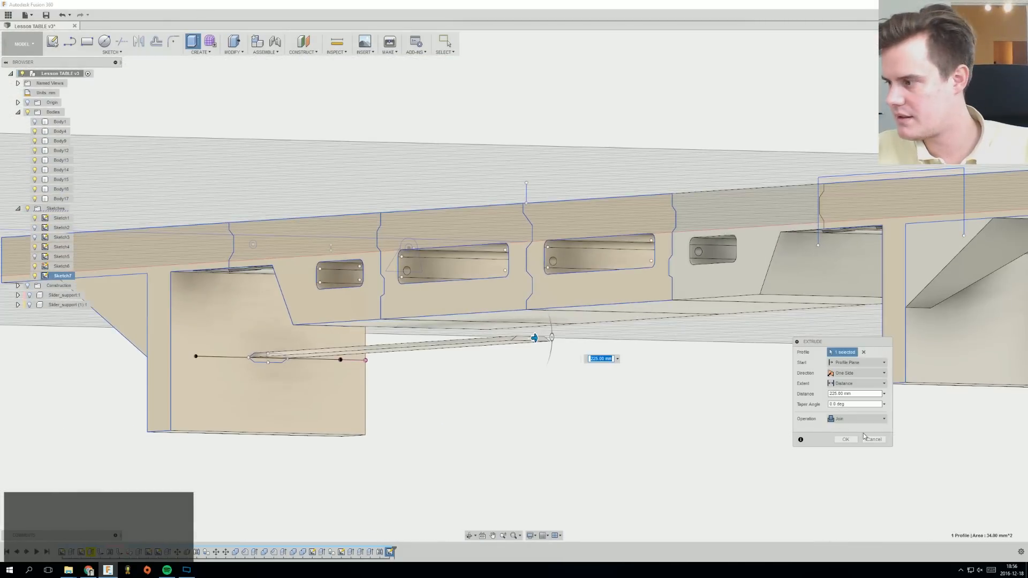
pyautogui.click(874, 439)
pyautogui.scroll(7, 300, 358)
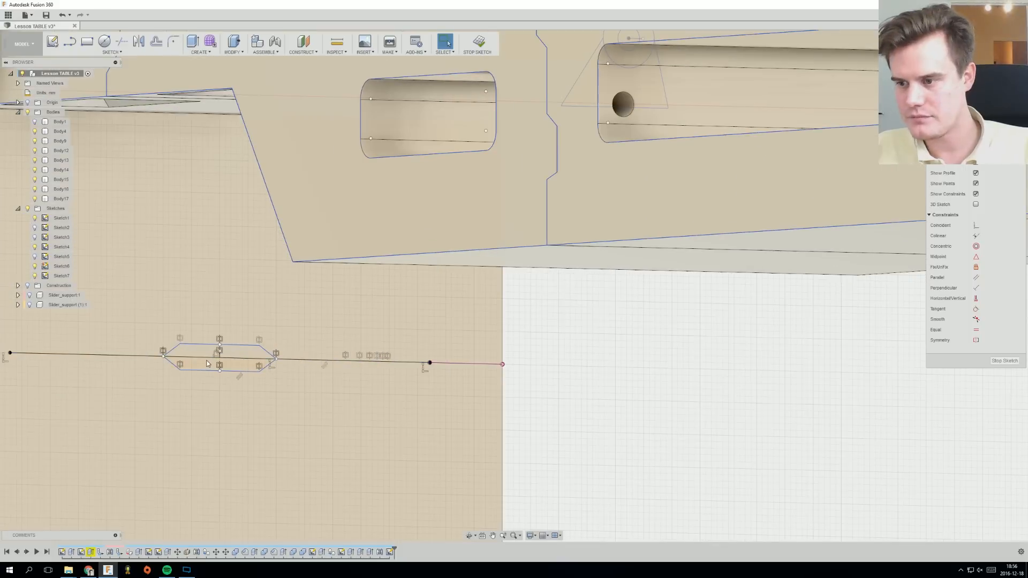
pyautogui.click(207, 364)
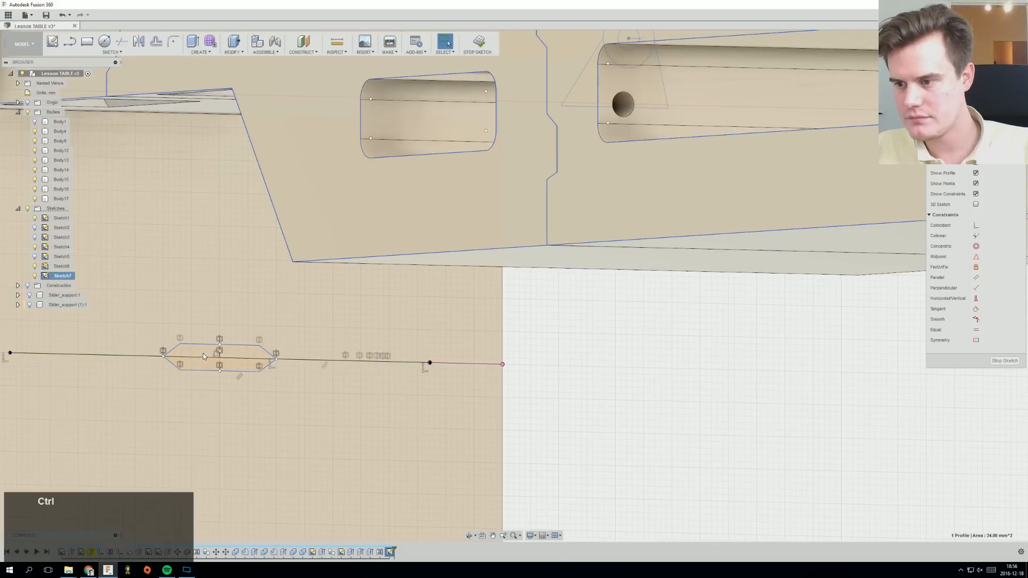
pyautogui.keyDown('ctrl'); pyautogui.click(204, 352); pyautogui.keyUp('ctrl')
pyautogui.rightClick(204, 352)
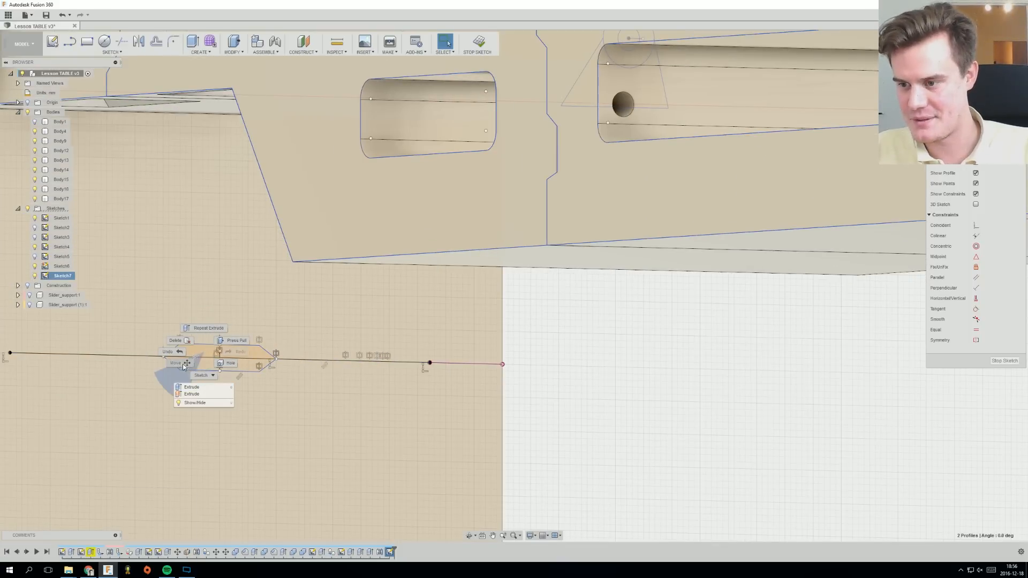
pyautogui.click(185, 364)
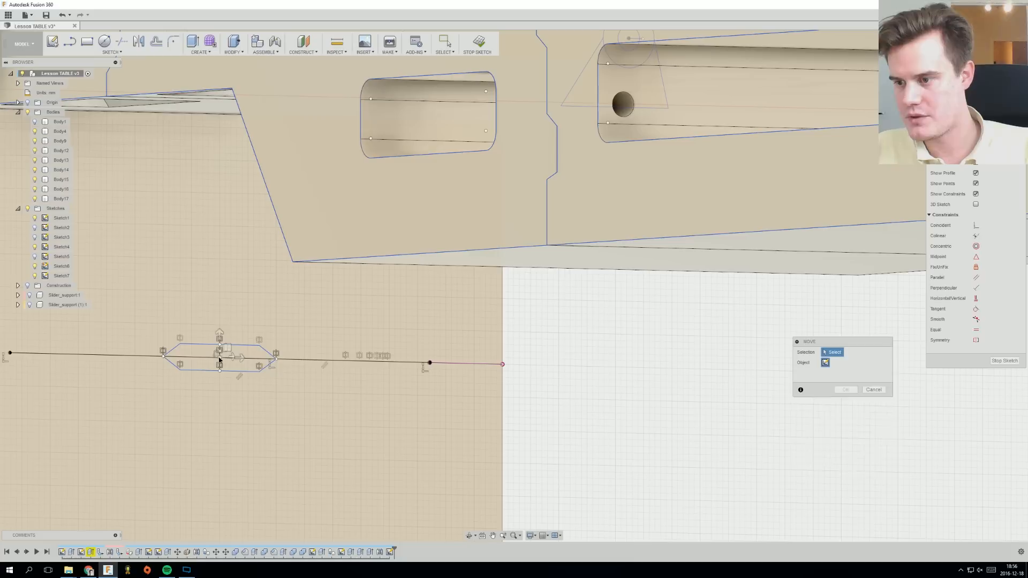
pyautogui.click(220, 359)
pyautogui.moveTo(220, 332); pyautogui.dragTo(220, 300)
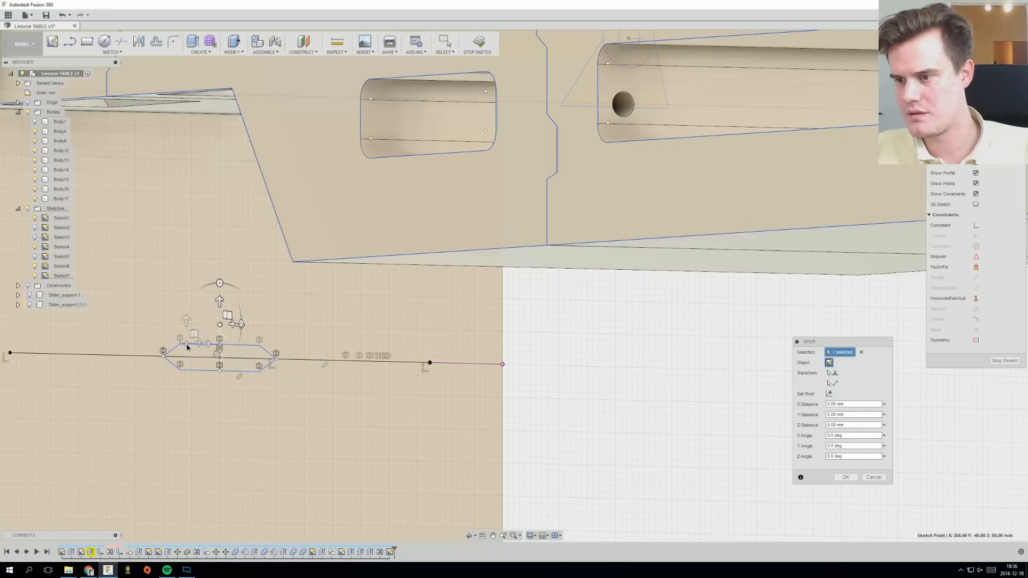
pyautogui.click(171, 351)
pyautogui.keyDown('ctrl'); pyautogui.click(234, 349); pyautogui.keyUp('ctrl')
pyautogui.keyDown('ctrl'); pyautogui.doubleClick(234, 347); pyautogui.keyUp('ctrl')
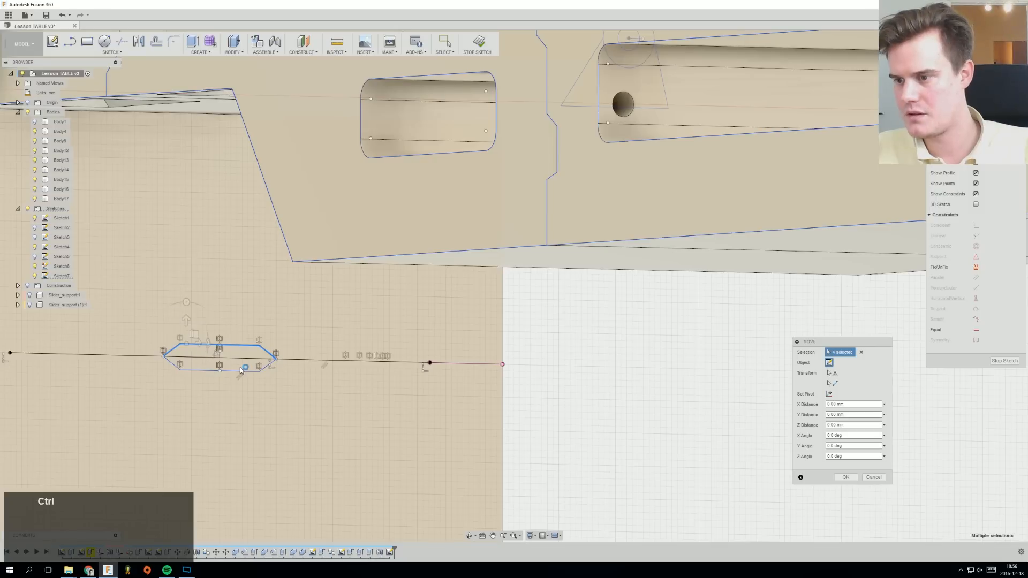
pyautogui.keyDown('ctrl'); pyautogui.click(236, 371); pyautogui.keyUp('ctrl')
pyautogui.keyDown('ctrl'); pyautogui.click(203, 372); pyautogui.keyUp('ctrl')
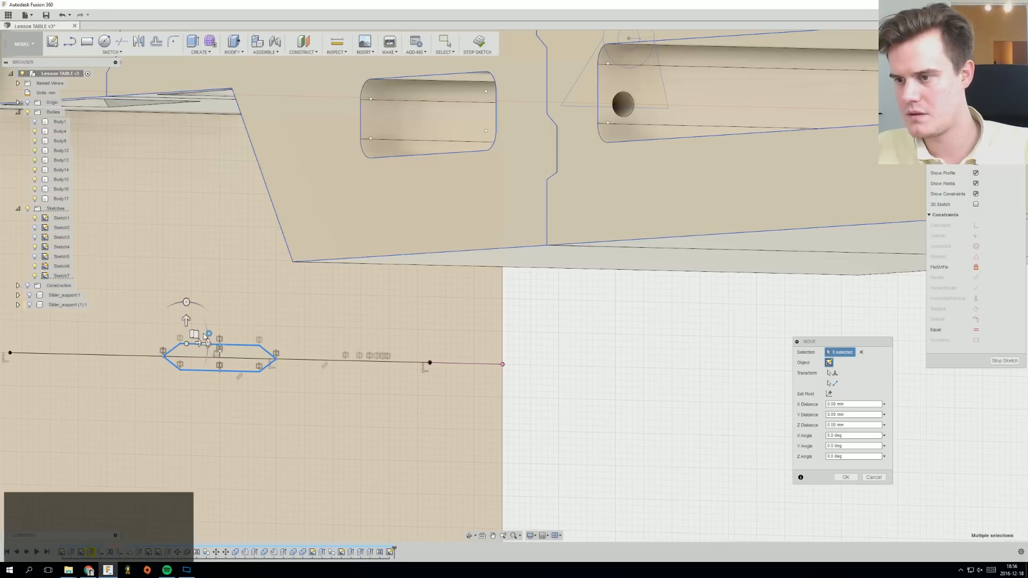
pyautogui.click(873, 477)
# Extrude one half of the six-sided leg profile about 510 mm toward the opposite leg.
pyautogui.scroll(-3, 672, 440)
pyautogui.keyDown('shift'); pyautogui.moveTo(640, 385); pyautogui.dragTo(664, 368, button='middle'); pyautogui.keyUp('shift')
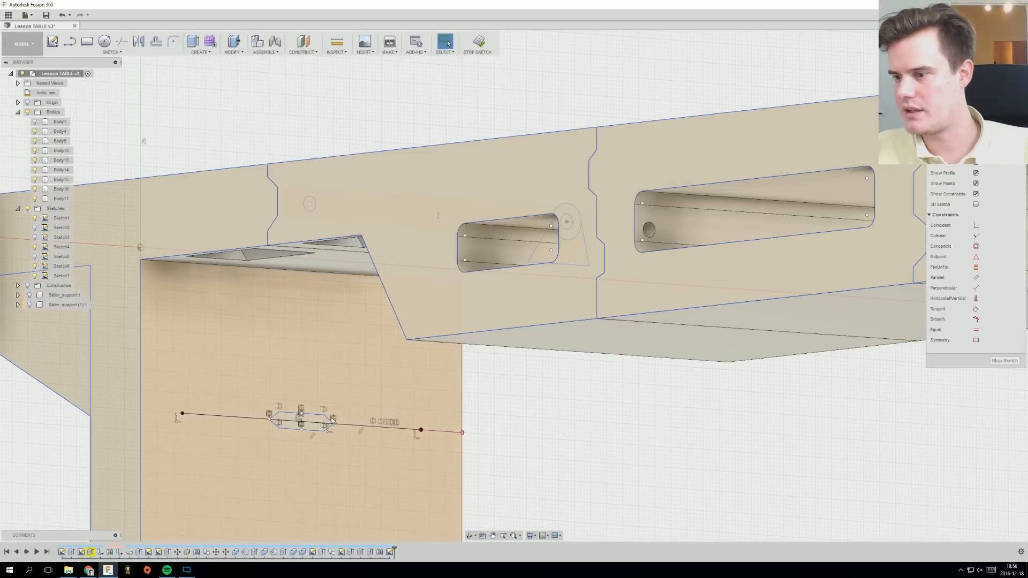
pyautogui.click(294, 421)
pyautogui.rightClick(320, 419)
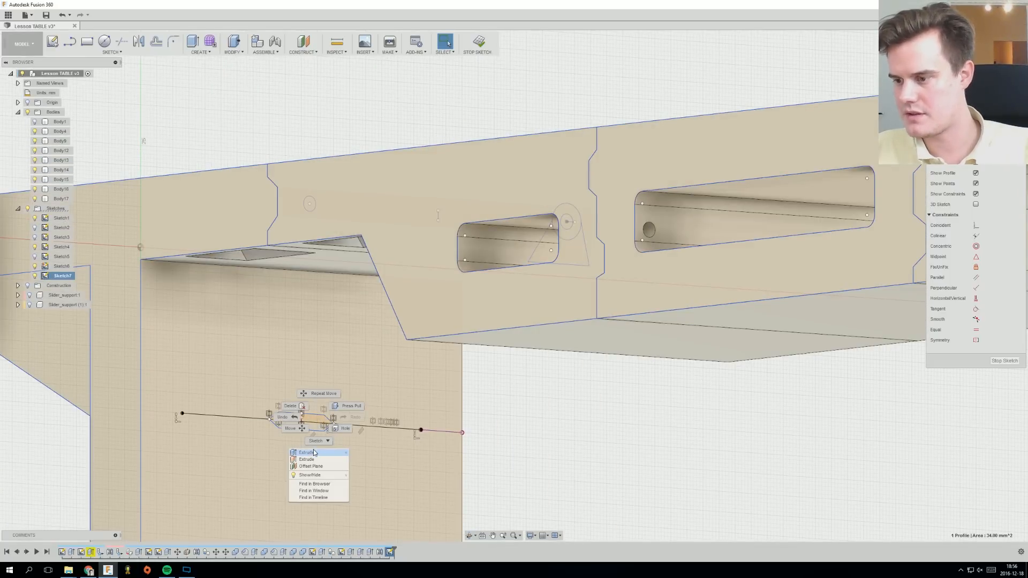
pyautogui.click(314, 453)
pyautogui.scroll(-5, 342, 419)
pyautogui.moveTo(332, 418); pyautogui.dragTo(685, 395)
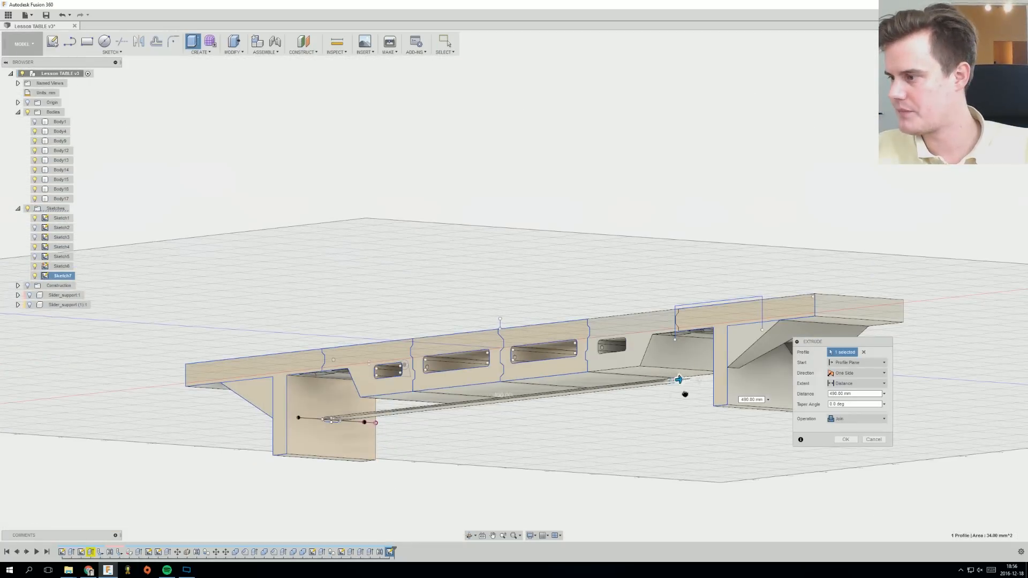
pyautogui.keyDown('shift'); pyautogui.moveTo(684, 394); pyautogui.dragTo(772, 394, button='middle'); pyautogui.keyUp('shift')
pyautogui.moveTo(773, 395); pyautogui.dragTo(783, 394)
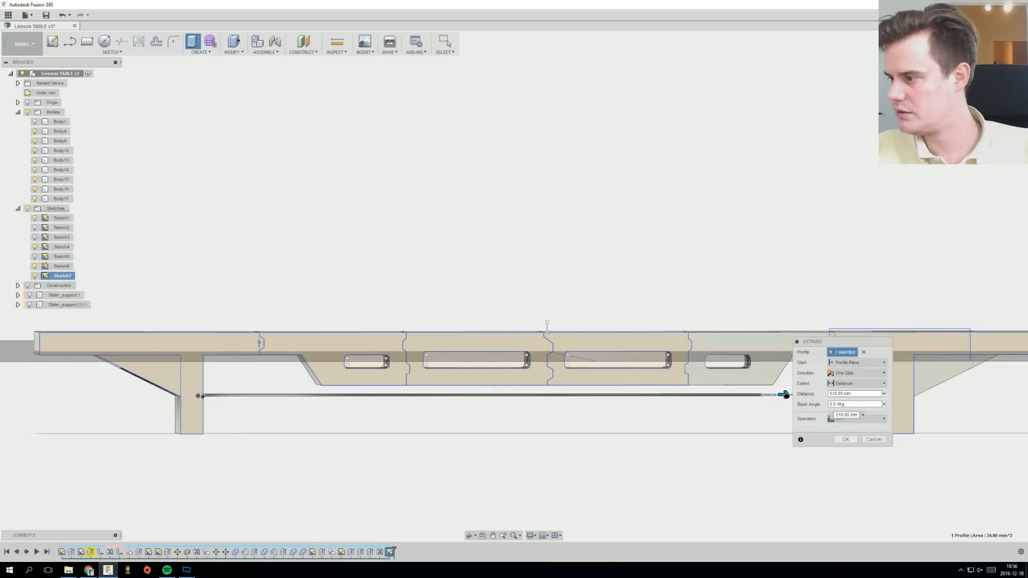
# Set the extrusion to create a new body, extend it slightly further toward the opposite leg, and finish it.
pyautogui.click(863, 414)
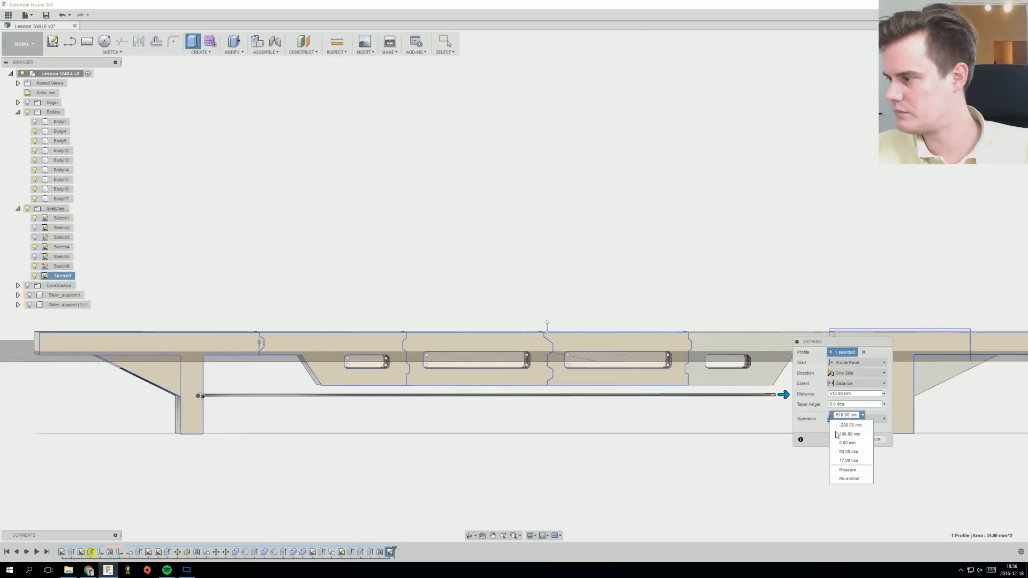
pyautogui.click(877, 419)
pyautogui.click(868, 458)
pyautogui.scroll(-2, 661, 404)
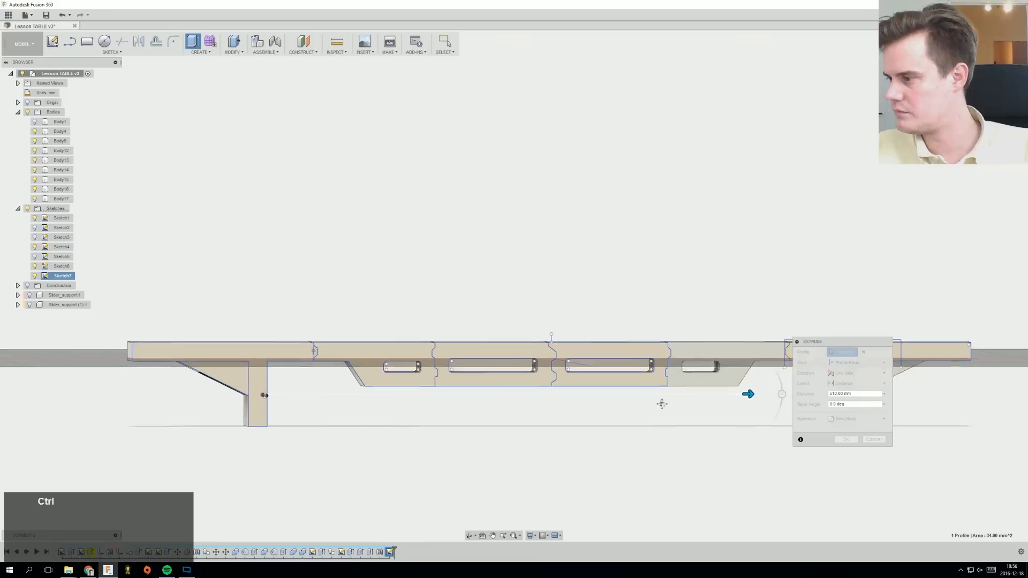
pyautogui.moveTo(730, 404); pyautogui.dragTo(625, 385, button='middle')
pyautogui.moveTo(642, 376); pyautogui.dragTo(662, 376)
pyautogui.click(838, 441)
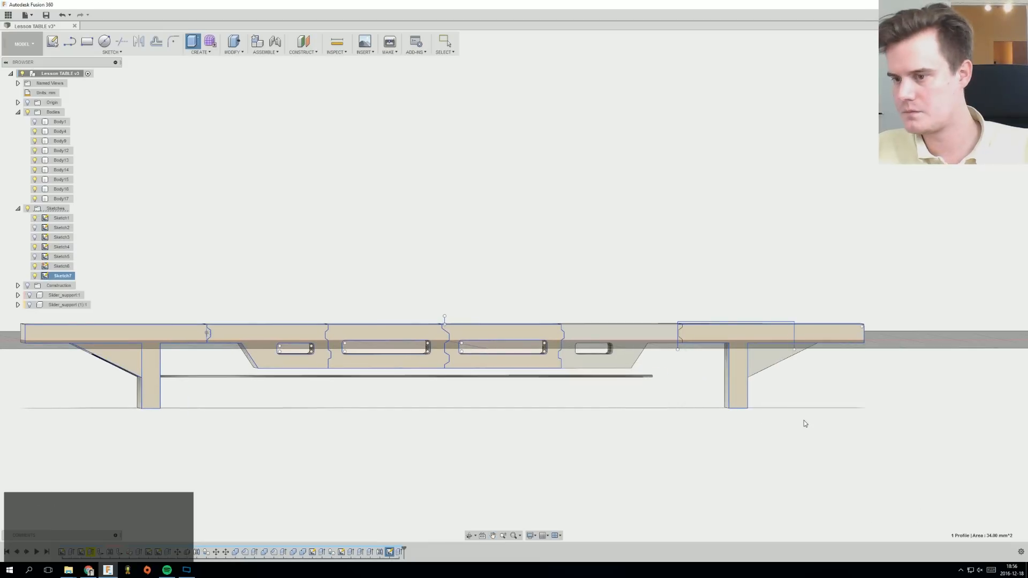
# Move the new bar body lengthwise toward the opposite leg so its end extends past the sloped end of the middle sections.
pyautogui.keyDown('shift'); pyautogui.moveTo(803, 419); pyautogui.dragTo(435, 364, button='middle'); pyautogui.keyUp('shift')
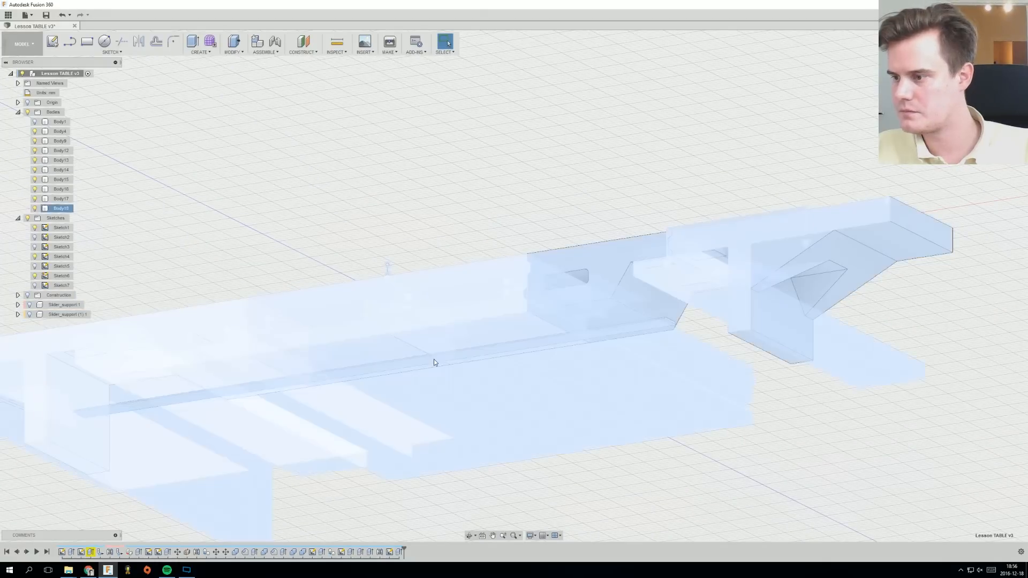
pyautogui.rightClick(58, 208)
pyautogui.click(72, 211)
pyautogui.scroll(3, 596, 341)
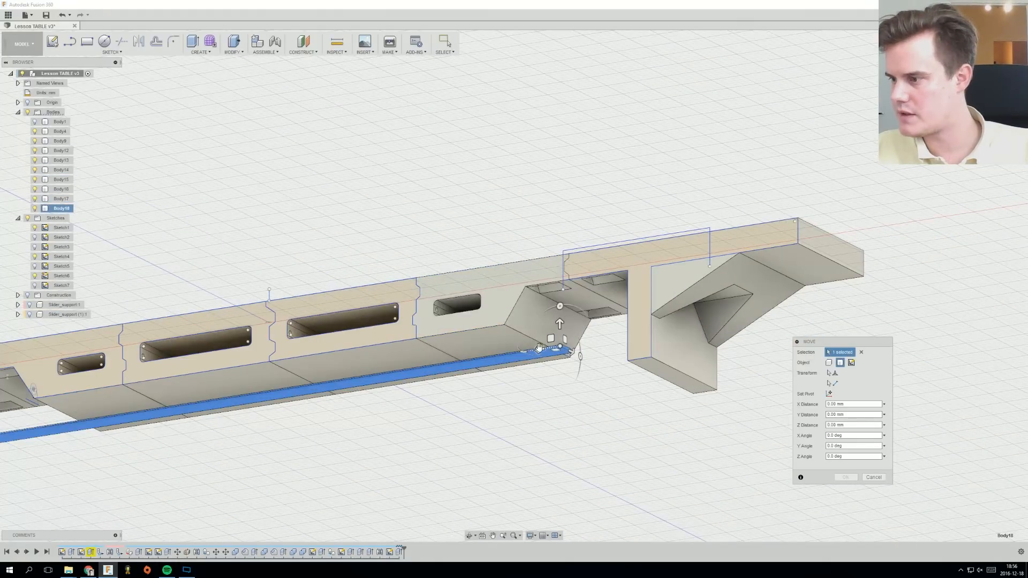
pyautogui.moveTo(540, 349); pyautogui.dragTo(588, 332)
pyautogui.scroll(4, 578, 337)
pyautogui.click(847, 480)
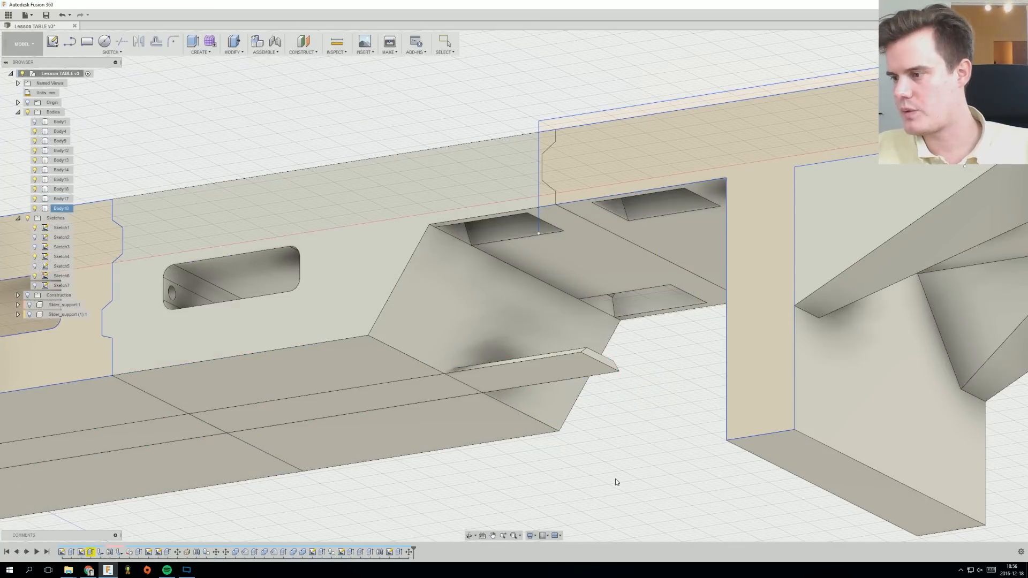
# Extrude the bar's end face back along its length as a cut to form a groove through the underside of the middle sections.
pyautogui.scroll(-3, 615, 477)
pyautogui.keyDown('ctrl'); pyautogui.moveTo(605, 432); pyautogui.dragTo(662, 343, button='middle'); pyautogui.keyUp('ctrl')
pyautogui.scroll(-2, 542, 362)
pyautogui.keyDown('shift'); pyautogui.moveTo(541, 361); pyautogui.dragTo(612, 330, button='middle'); pyautogui.keyUp('shift')
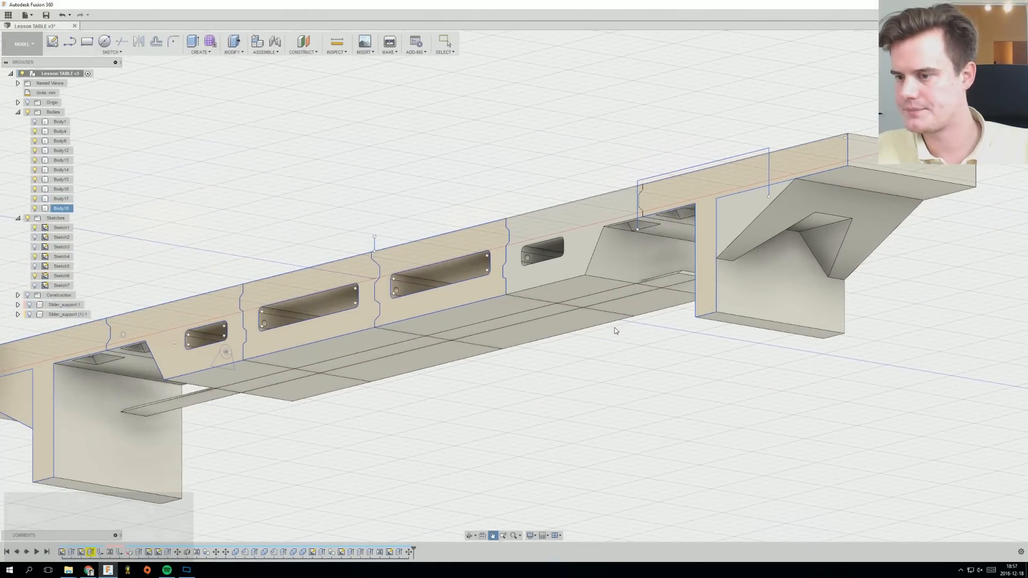
pyautogui.scroll(5, 685, 271)
pyautogui.click(684, 273)
pyautogui.rightClick(683, 271)
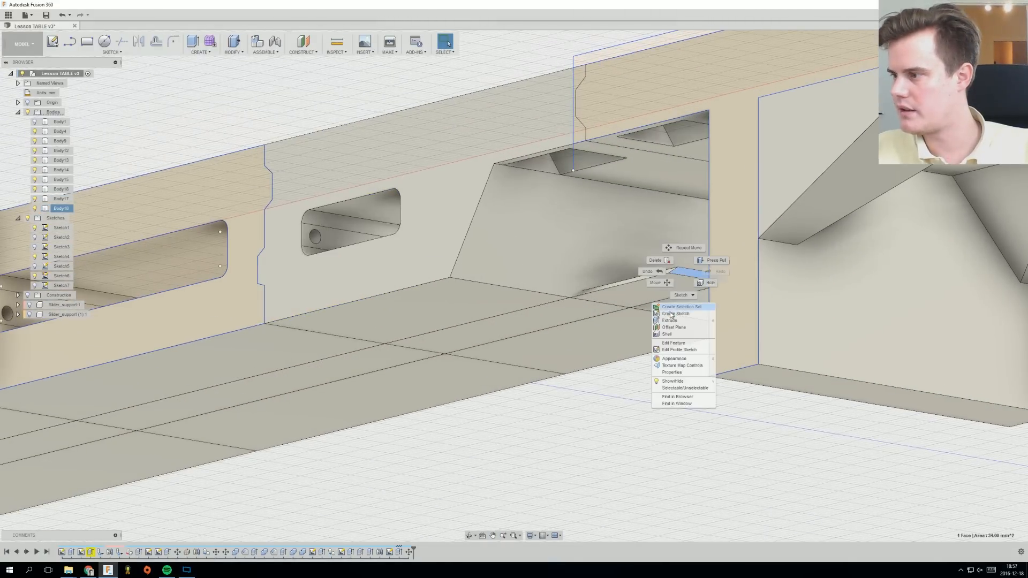
pyautogui.click(668, 320)
pyautogui.scroll(-4, 668, 320)
pyautogui.scroll(3, 655, 336)
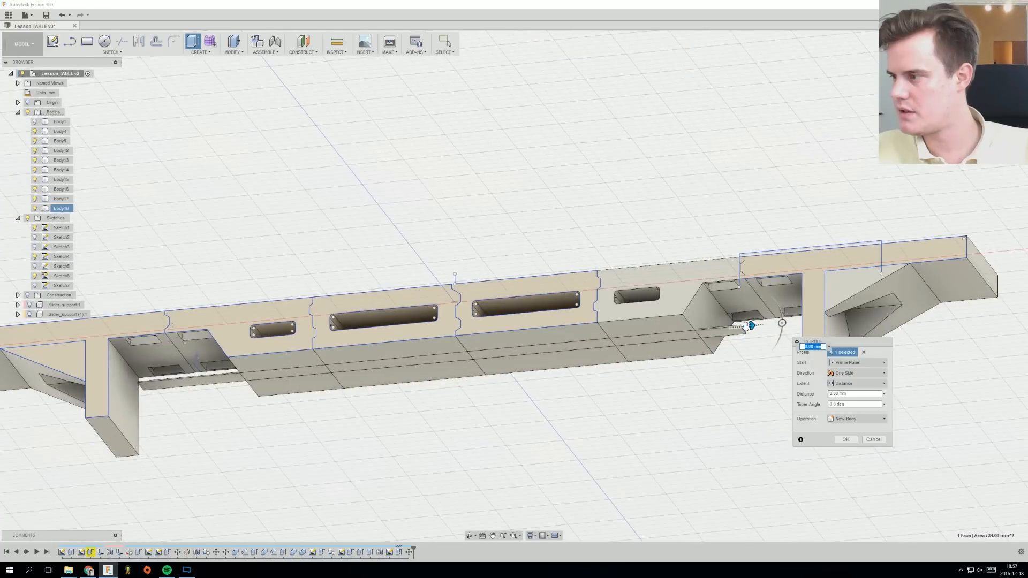
pyautogui.moveTo(748, 325); pyautogui.dragTo(222, 376)
pyautogui.click(852, 450)
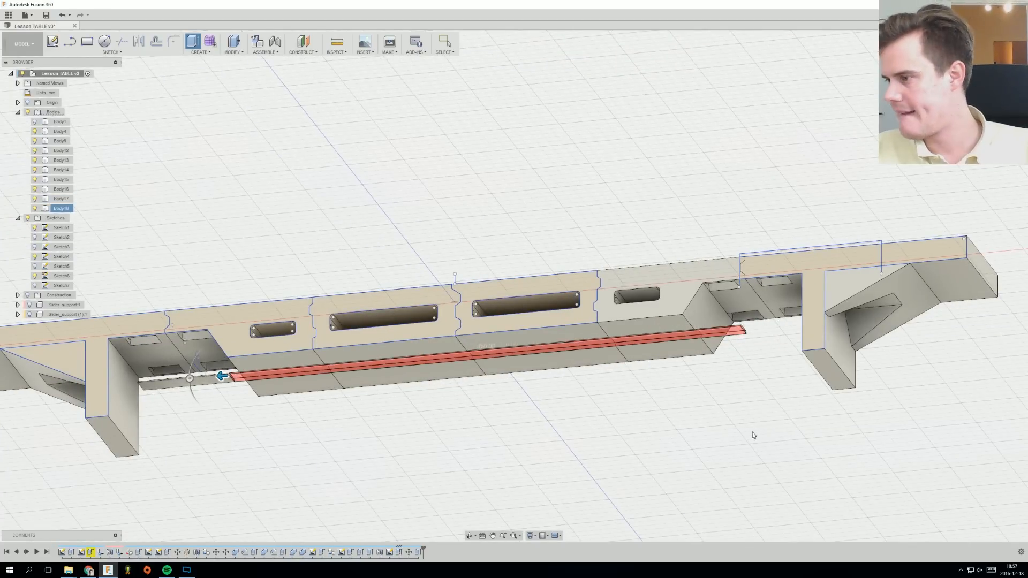
# Hide the bar body beneath the table to expose the groove along the underside.
pyautogui.keyDown('shift'); pyautogui.moveTo(669, 387); pyautogui.dragTo(413, 302, button='middle'); pyautogui.keyUp('shift')
pyautogui.scroll(3, 498, 292)
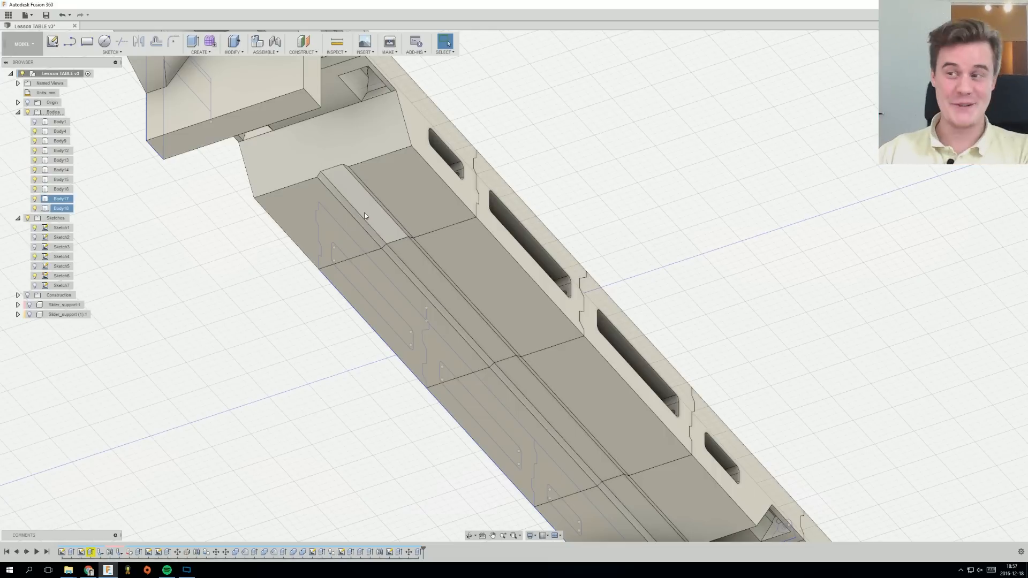
pyautogui.scroll(-4, 399, 273)
pyautogui.keyDown('shift'); pyautogui.moveTo(450, 300); pyautogui.dragTo(331, 323, button='middle'); pyautogui.keyUp('shift')
pyautogui.scroll(-4, 555, 287)
pyautogui.scroll(4, 564, 268)
pyautogui.scroll(4, 331, 322)
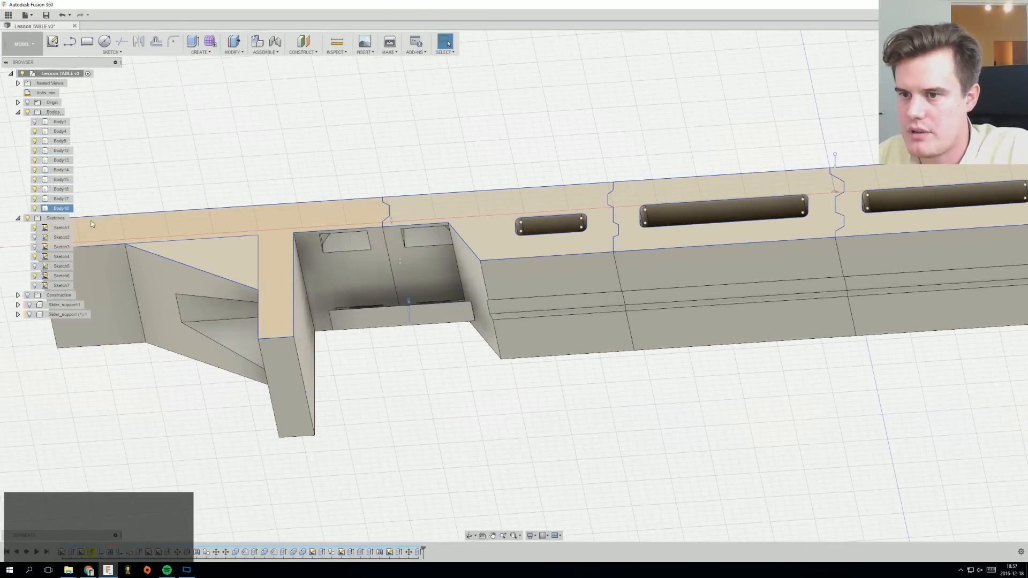
pyautogui.click(35, 209)
# Show both slider support components and bring the complete table into view.
pyautogui.scroll(-5, 390, 161)
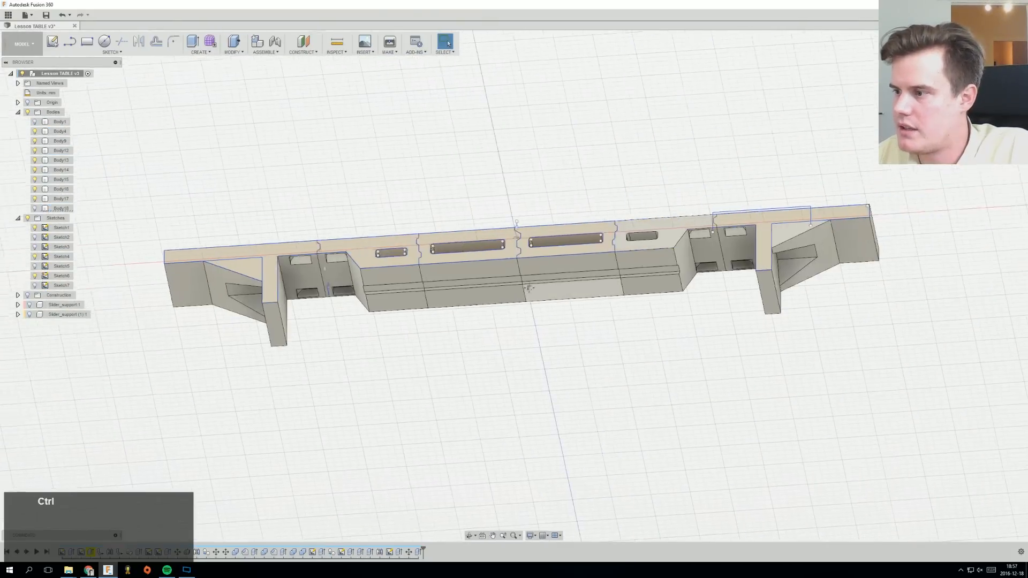
pyautogui.keyDown('shift'); pyautogui.moveTo(390, 161); pyautogui.dragTo(448, 263, button='middle'); pyautogui.keyUp('shift')
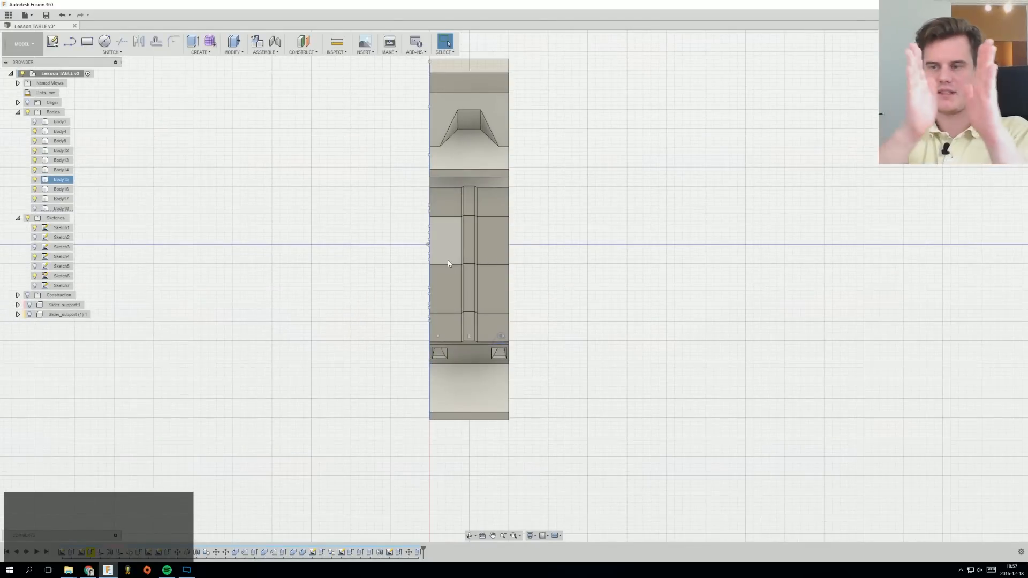
pyautogui.keyDown('shift'); pyautogui.moveTo(449, 263); pyautogui.dragTo(537, 230, button='middle'); pyautogui.keyUp('shift')
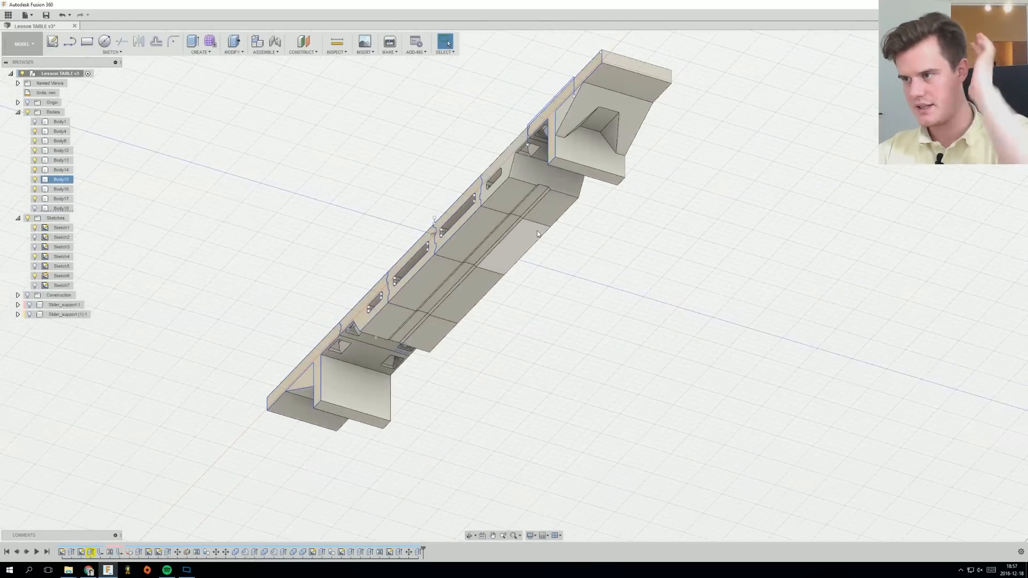
pyautogui.scroll(3, 538, 230)
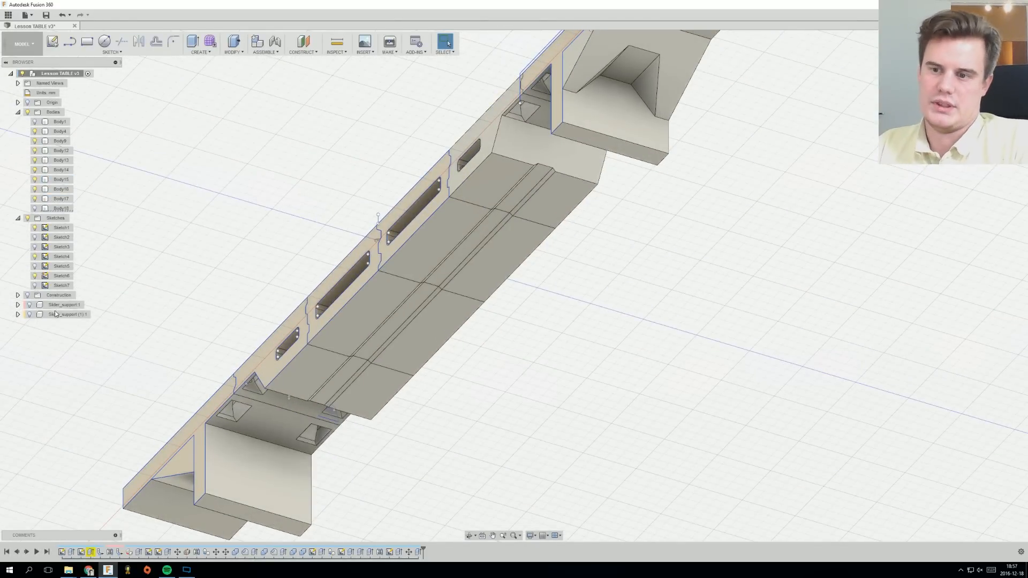
pyautogui.keyDown('shift'); pyautogui.moveTo(621, 304); pyautogui.dragTo(588, 230, button='middle'); pyautogui.keyUp('shift')
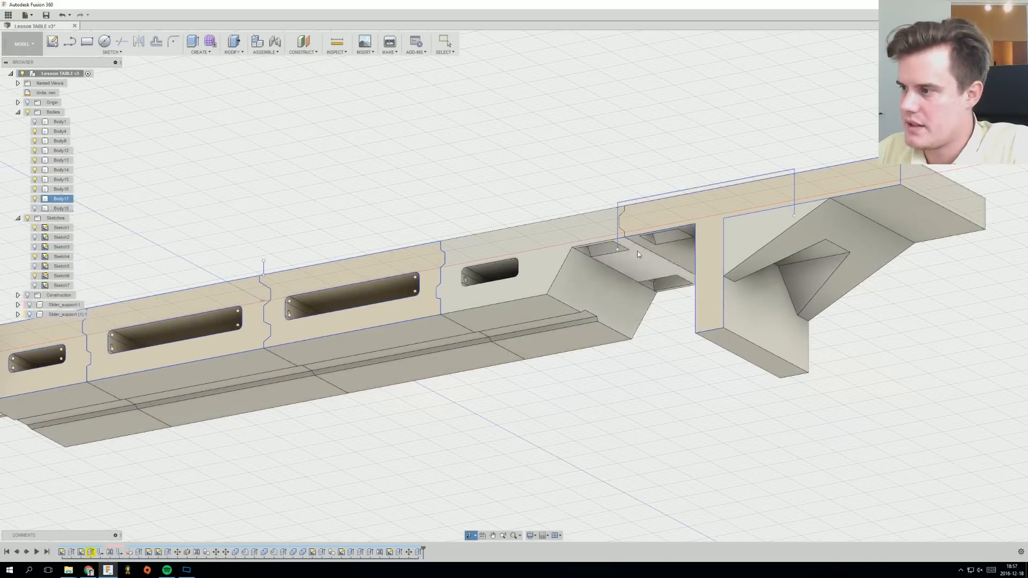
pyautogui.moveTo(652, 242)
pyautogui.keyDown('shift'); pyautogui.mouseDown(button='middle')
pyautogui.moveTo(637, 209)
pyautogui.moveTo(647, 241)
pyautogui.moveTo(594, 217)
pyautogui.moveTo(621, 234)
pyautogui.moveTo(653, 224)
pyautogui.mouseUp(button='middle'); pyautogui.keyUp('shift')
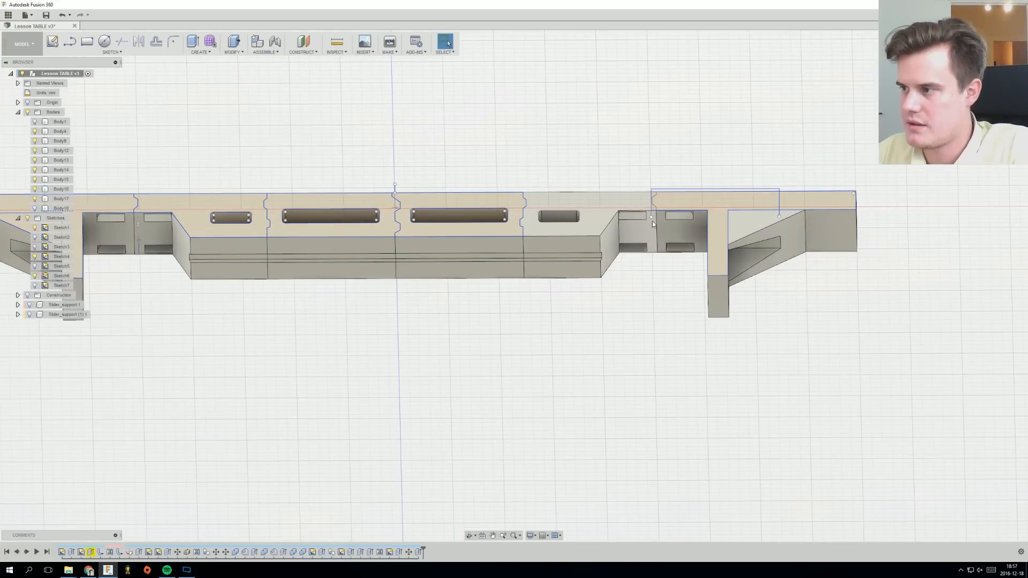
pyautogui.click(29, 304)
pyautogui.click(30, 314)
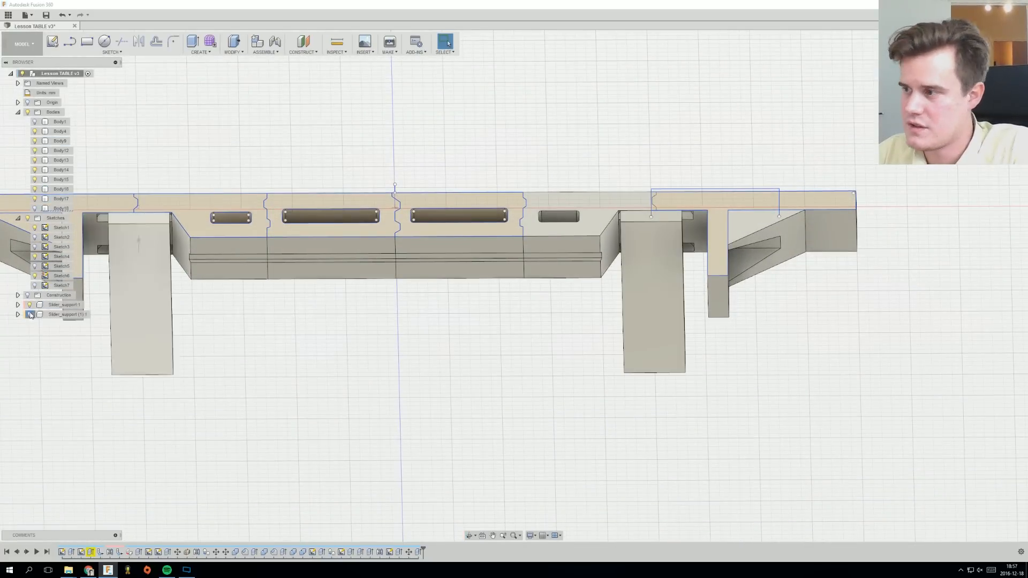
pyautogui.moveTo(476, 326)
pyautogui.keyDown('shift'); pyautogui.mouseDown(button='middle')
pyautogui.moveTo(478, 356)
pyautogui.moveTo(480, 342)
pyautogui.mouseUp(button='middle'); pyautogui.keyUp('shift')
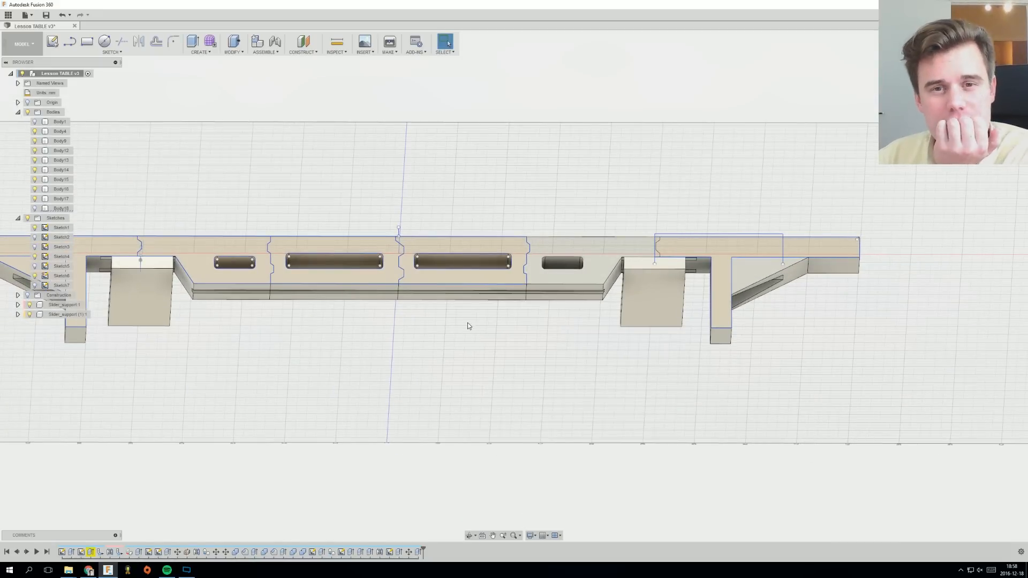
pyautogui.moveTo(482, 341)
pyautogui.keyDown('shift'); pyautogui.mouseDown(button='middle')
pyautogui.moveTo(482, 369)
pyautogui.moveTo(511, 324)
pyautogui.moveTo(484, 310)
pyautogui.moveTo(486, 363)
pyautogui.moveTo(514, 339)
pyautogui.moveTo(496, 347)
pyautogui.mouseUp(button='middle'); pyautogui.keyUp('shift')
pyautogui.press('Escape')
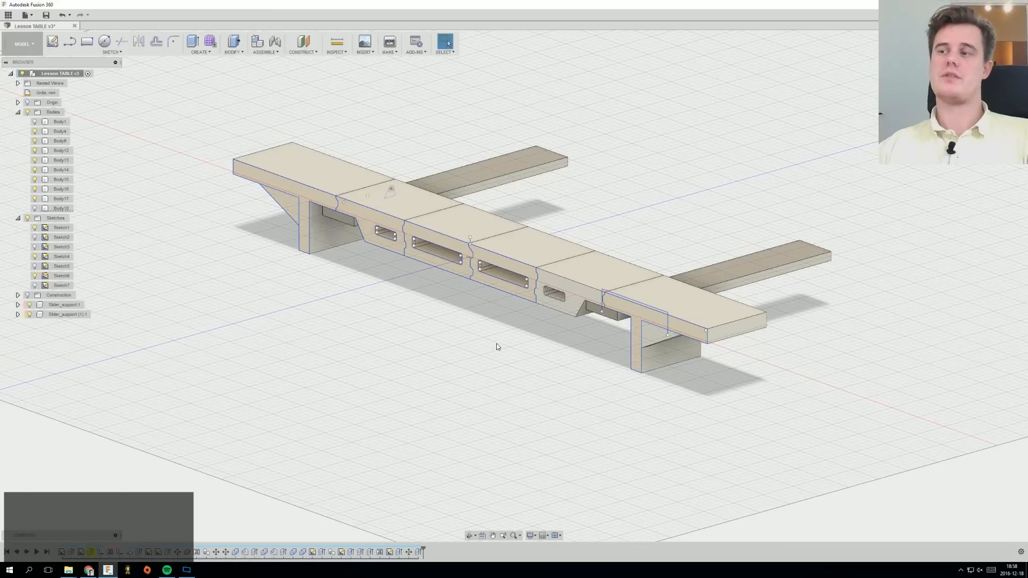